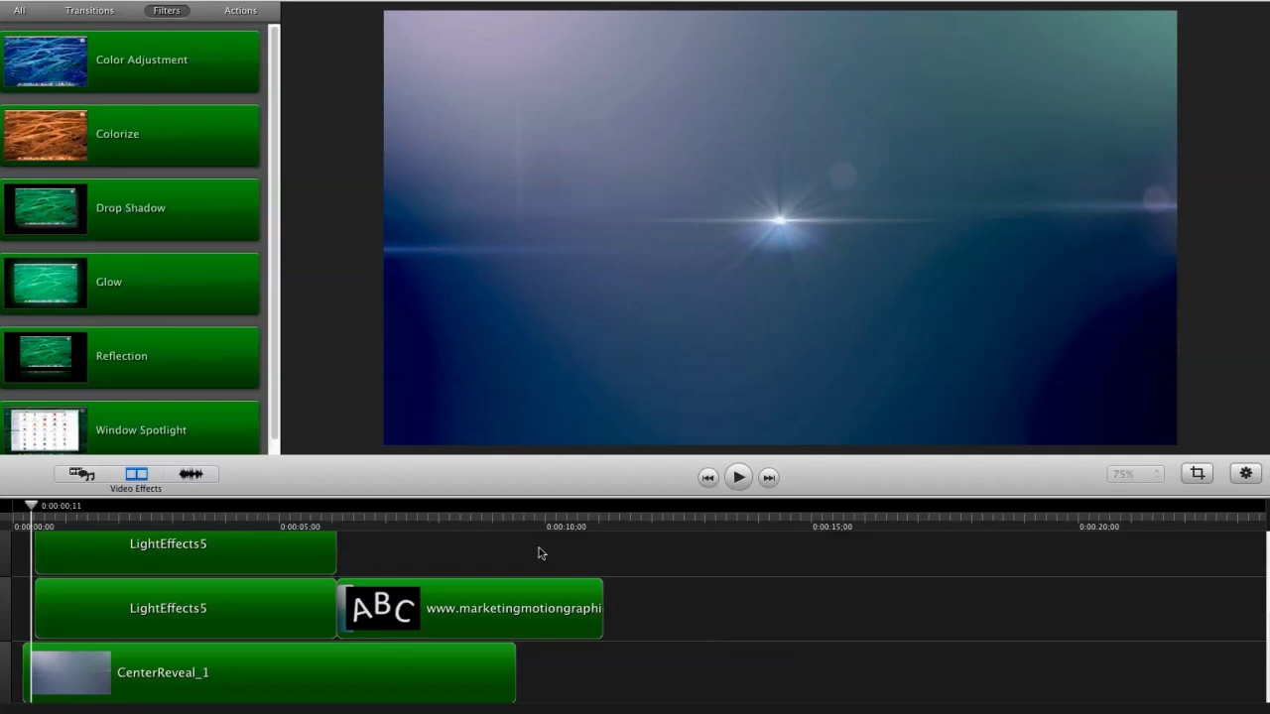
pyautogui.click(737, 478)
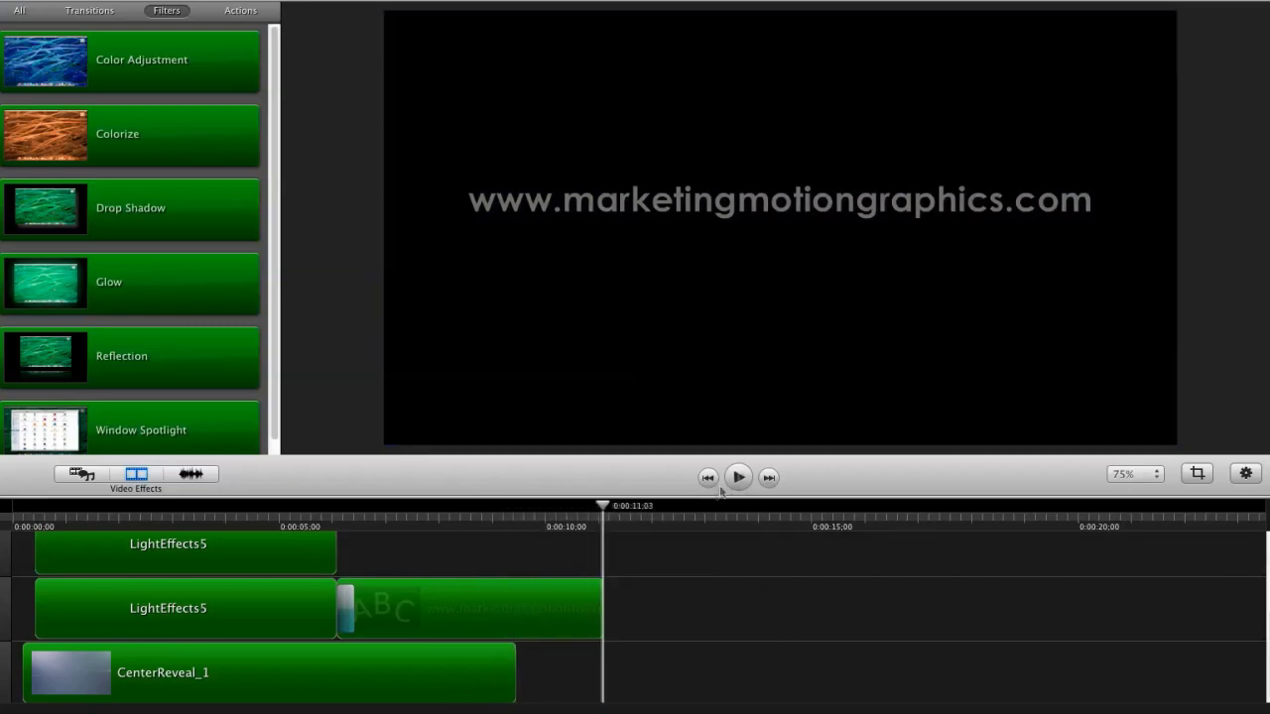
pyautogui.click(458, 518)
pyautogui.moveTo(458, 518); pyautogui.dragTo(491, 518)
pyautogui.moveTo(600, 608); pyautogui.dragTo(512, 607)
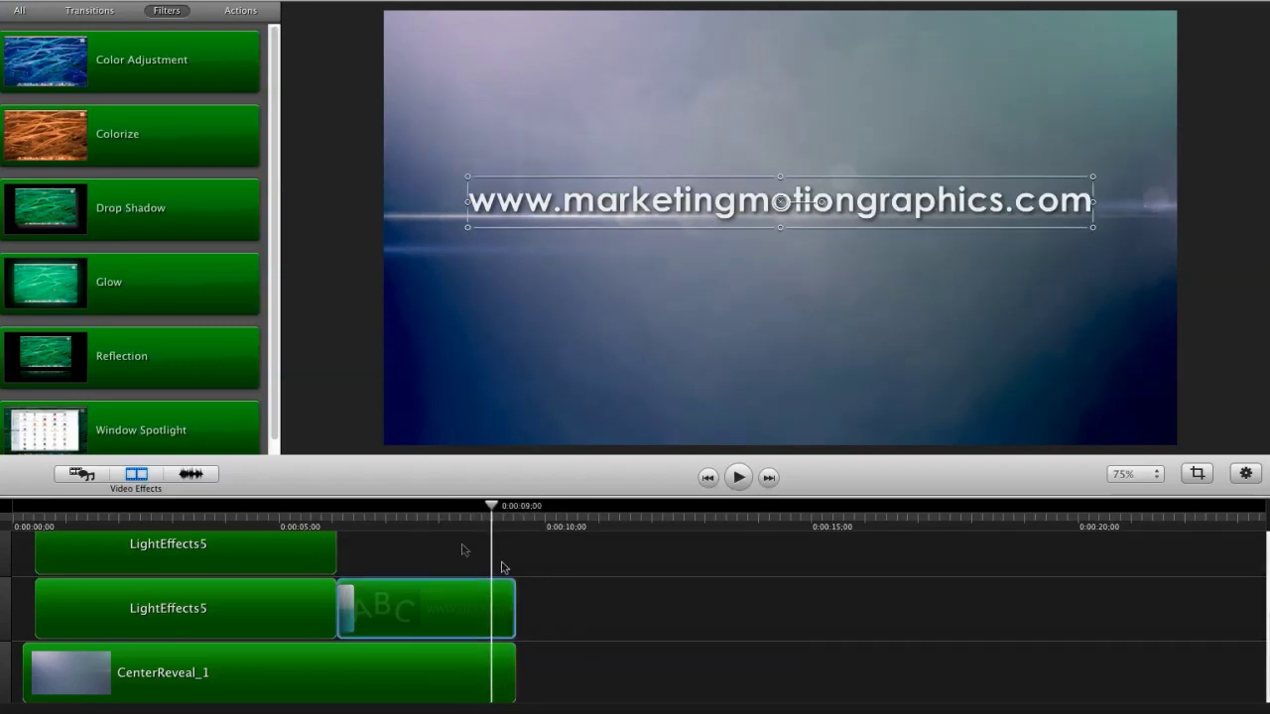
# Set the canvas zoom to 50% and move the playhead back near the start of the timeline
pyautogui.click(1147, 478)
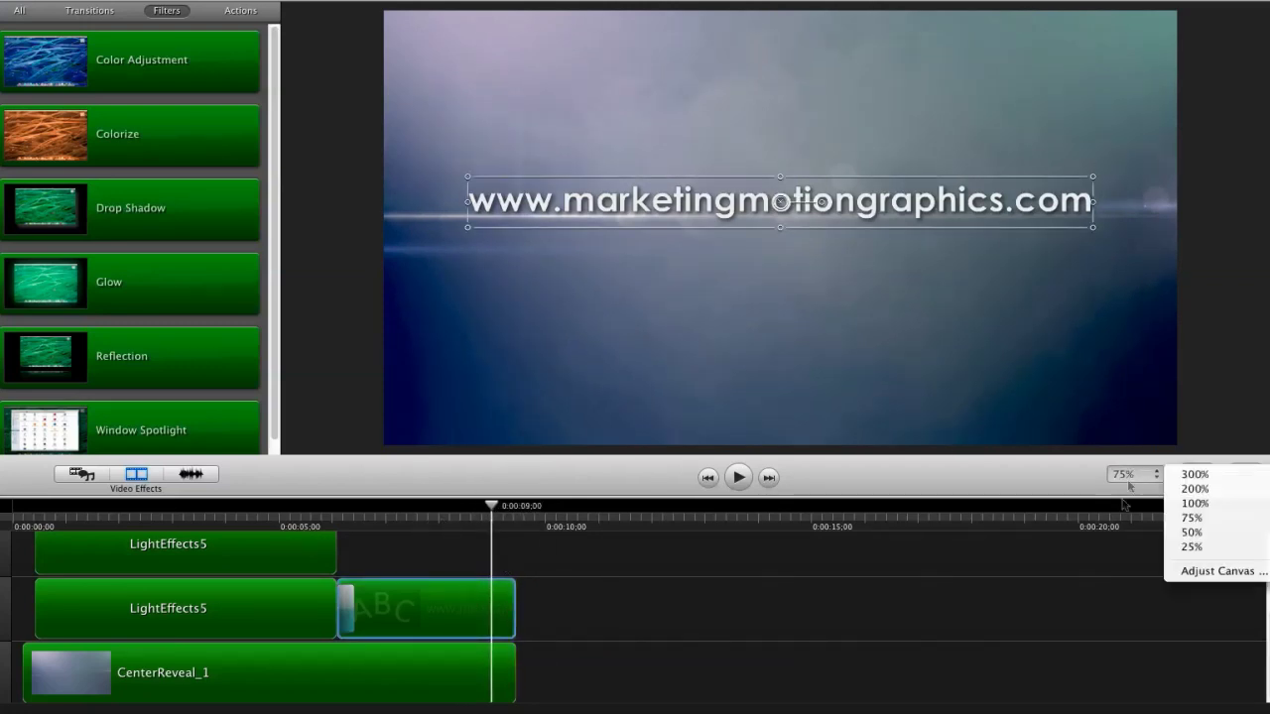
pyautogui.click(1190, 532)
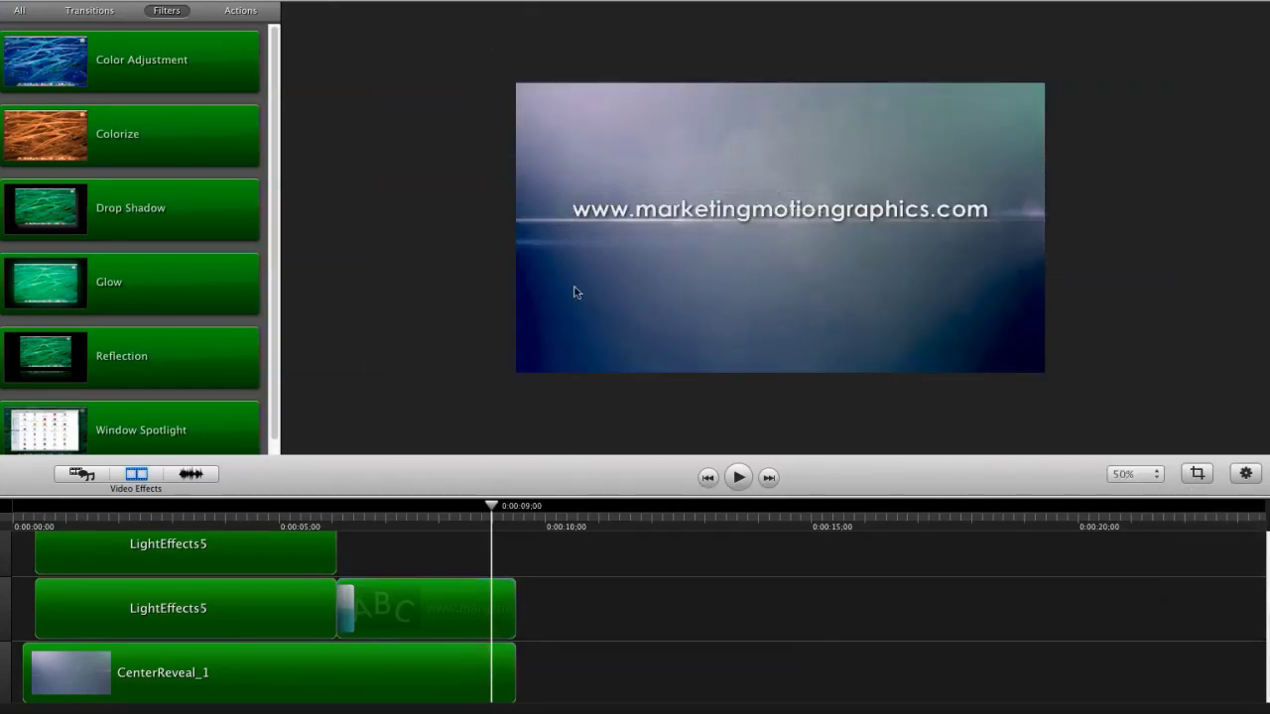
pyautogui.moveTo(493, 509); pyautogui.dragTo(59, 509)
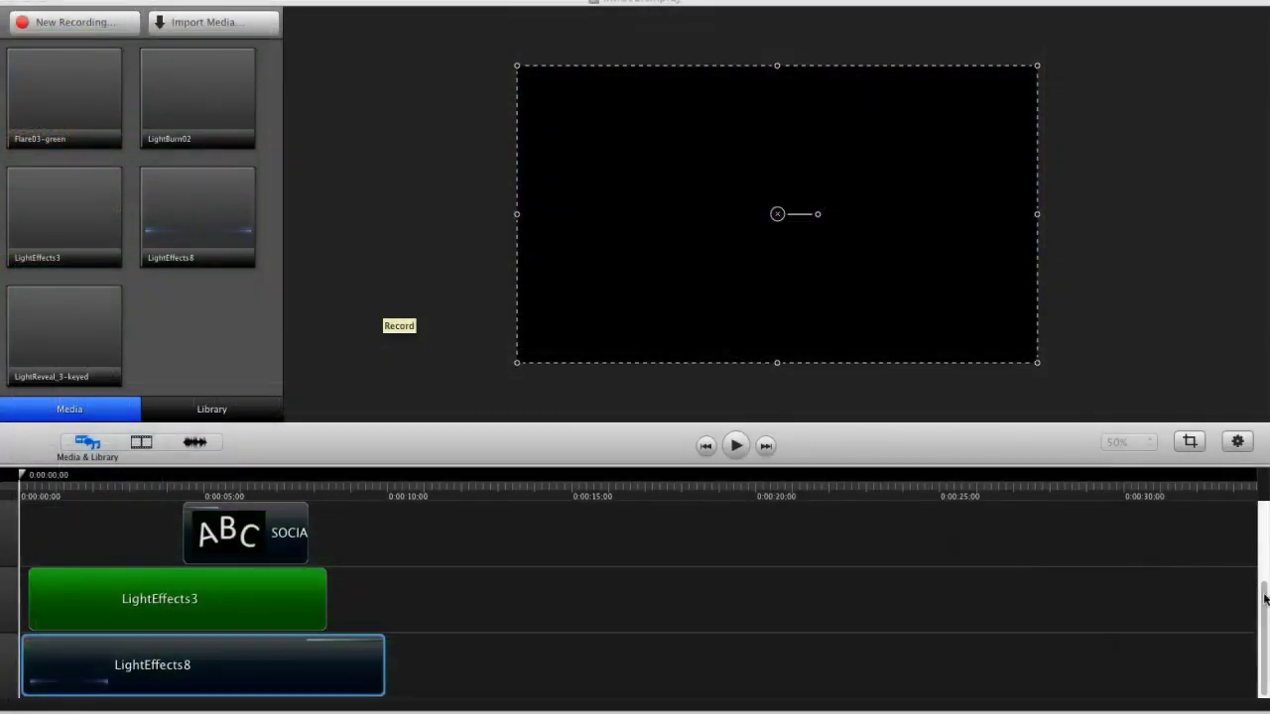
# Examine the stacked clips on all tracks of the TECHMAR VISUAL DESIGN intro project
pyautogui.scroll(5, 1252, 555)
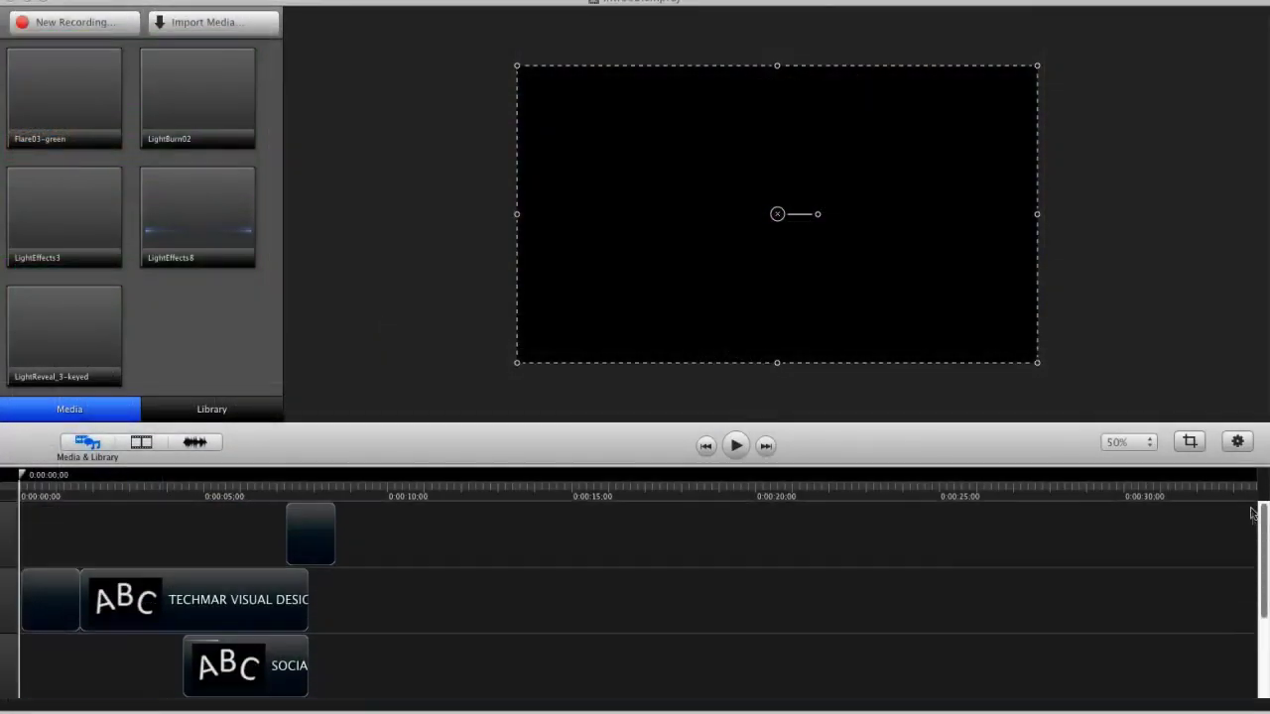
pyautogui.scroll(-3, 1248, 531)
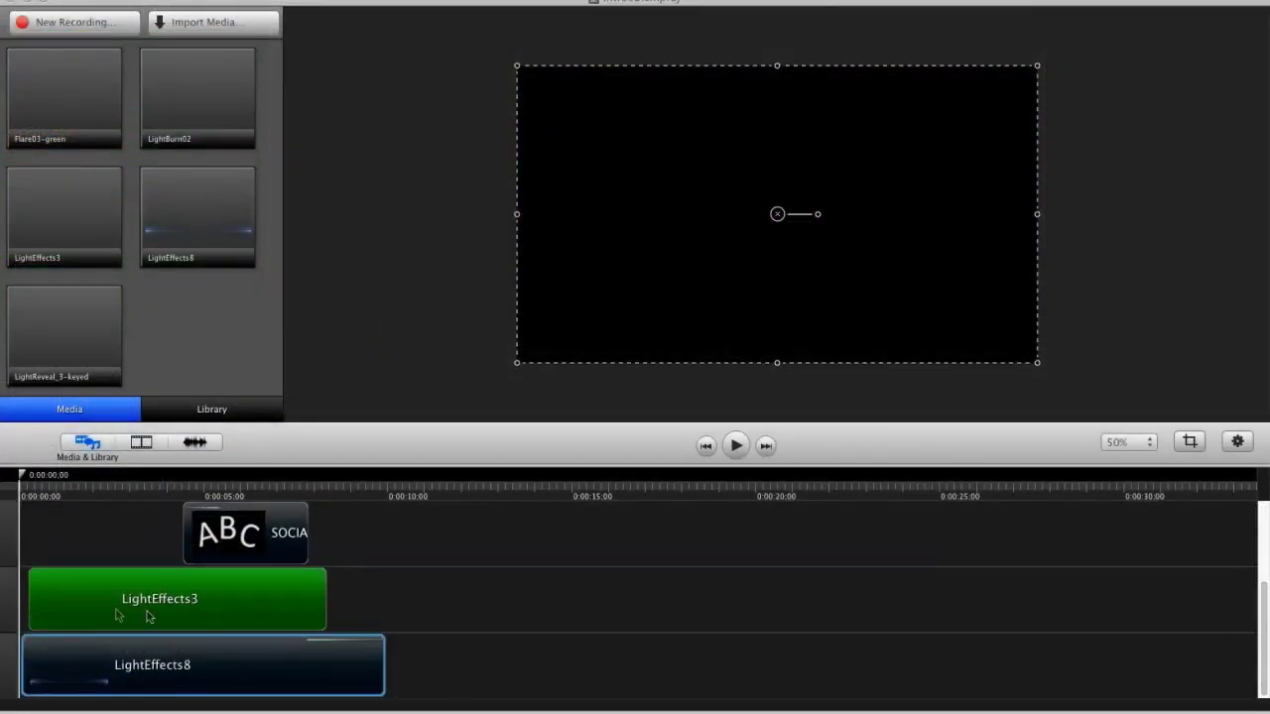
pyautogui.scroll(3, 397, 595)
pyautogui.scroll(-3, 297, 605)
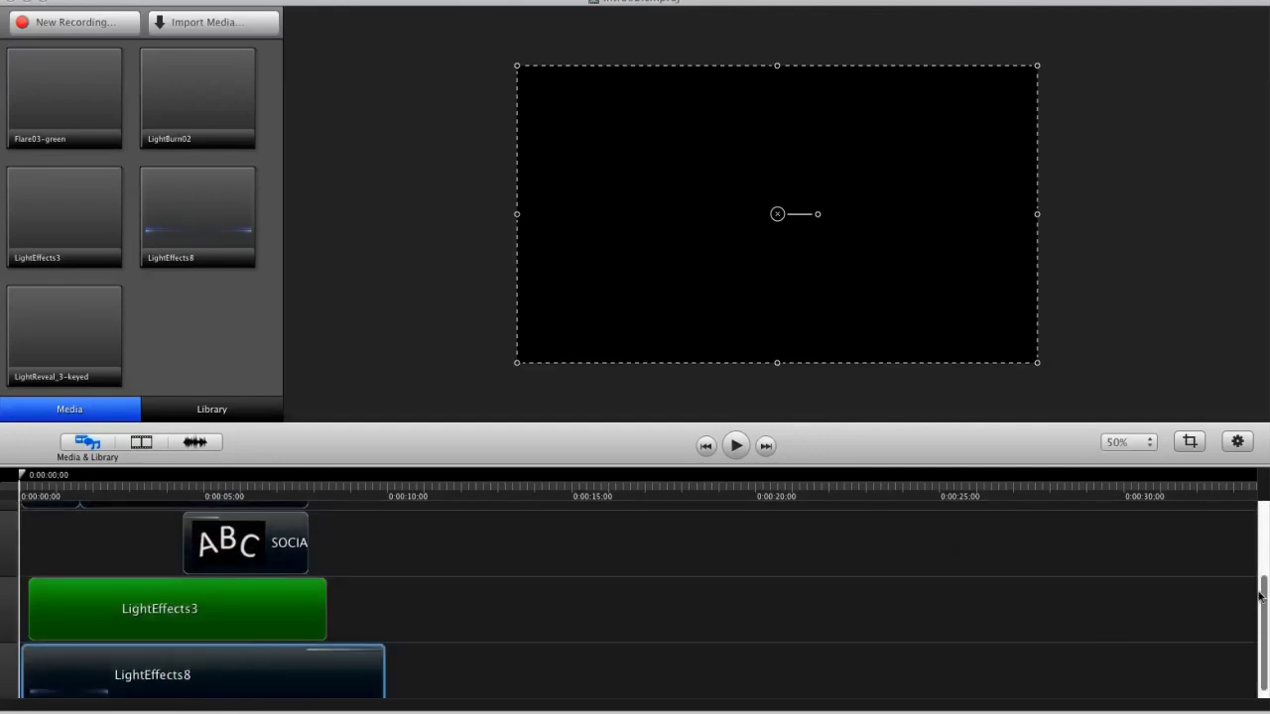
pyautogui.scroll(3, 97, 635)
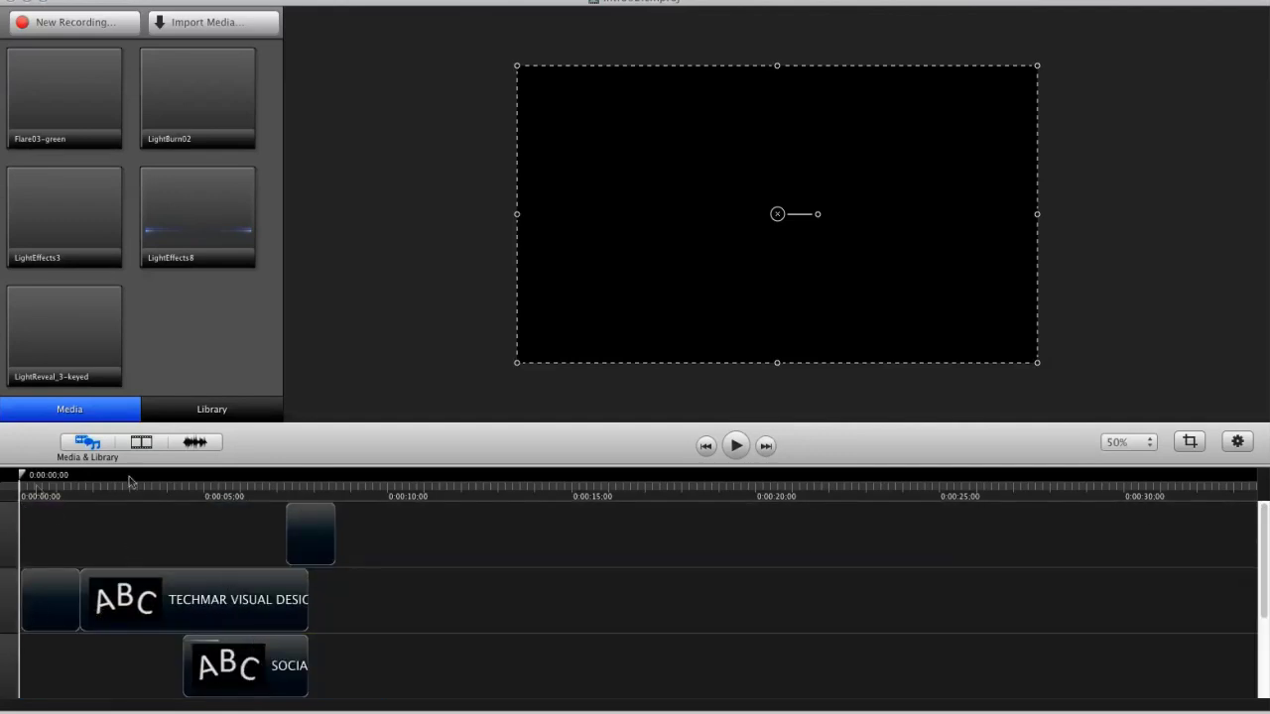
# Set the canvas zoom to 75%, enlarge the preview area and play the TECHMAR VISUAL DESIGN intro
pyautogui.click(1135, 443)
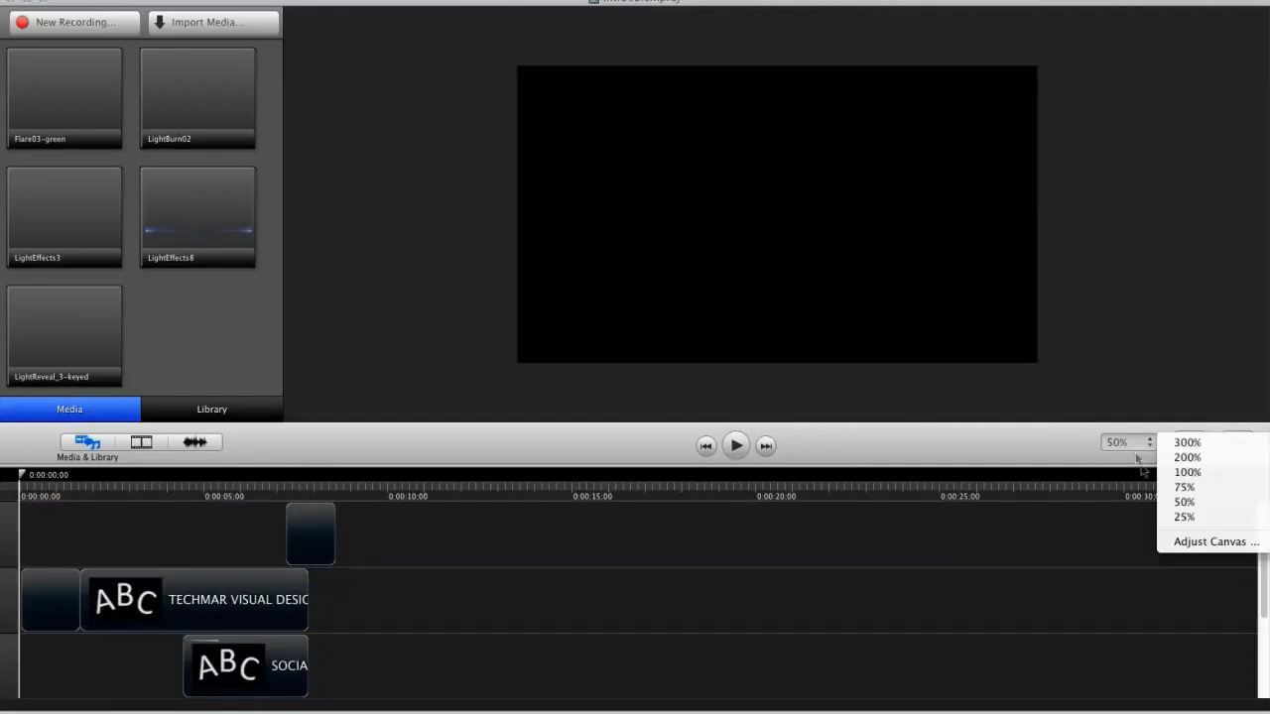
pyautogui.click(1184, 487)
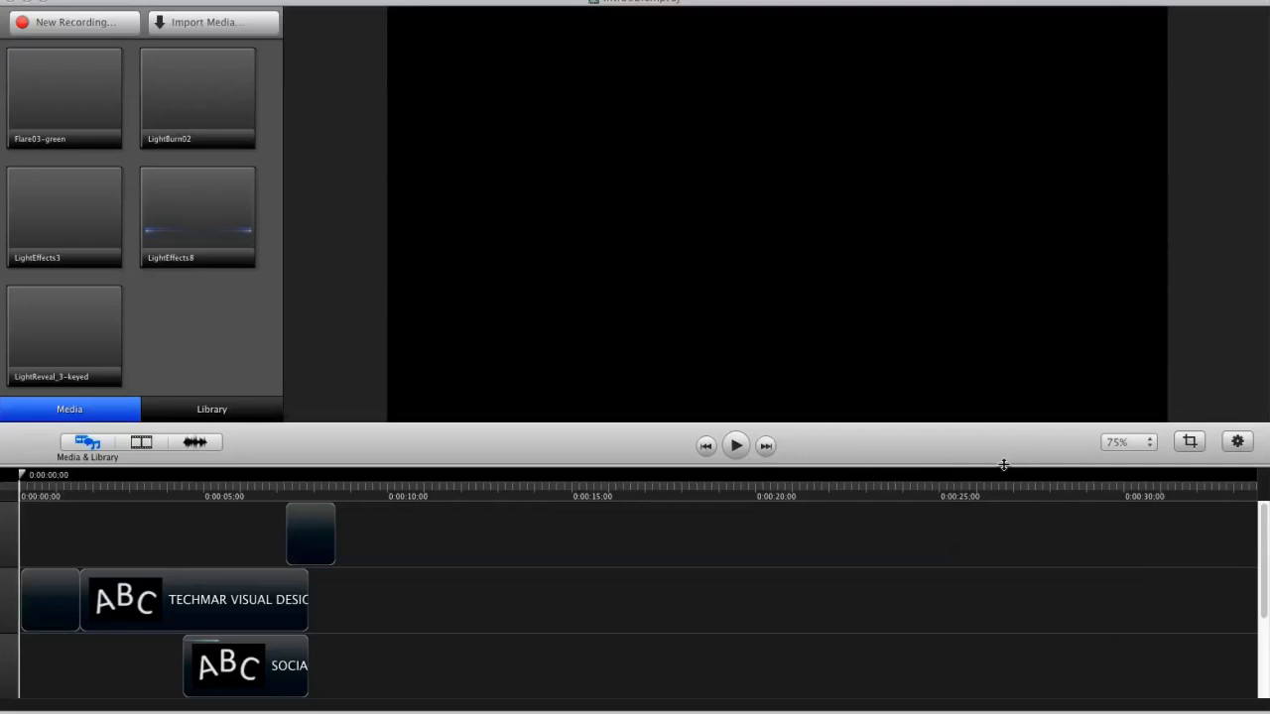
pyautogui.moveTo(1004, 464); pyautogui.dragTo(1008, 527)
pyautogui.press('space')
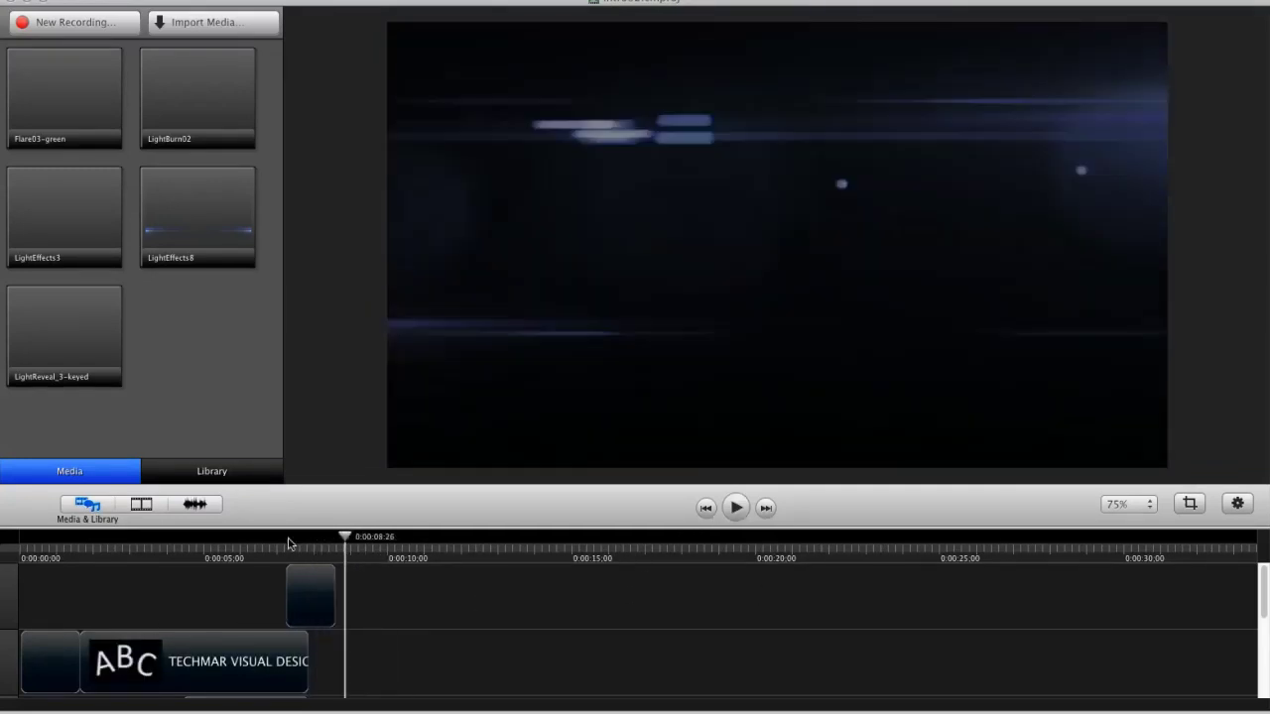
# Scrub the intro to the titles at about six seconds and set the canvas zoom to 50%
pyautogui.moveTo(20, 541); pyautogui.dragTo(294, 541)
pyautogui.click(239, 551)
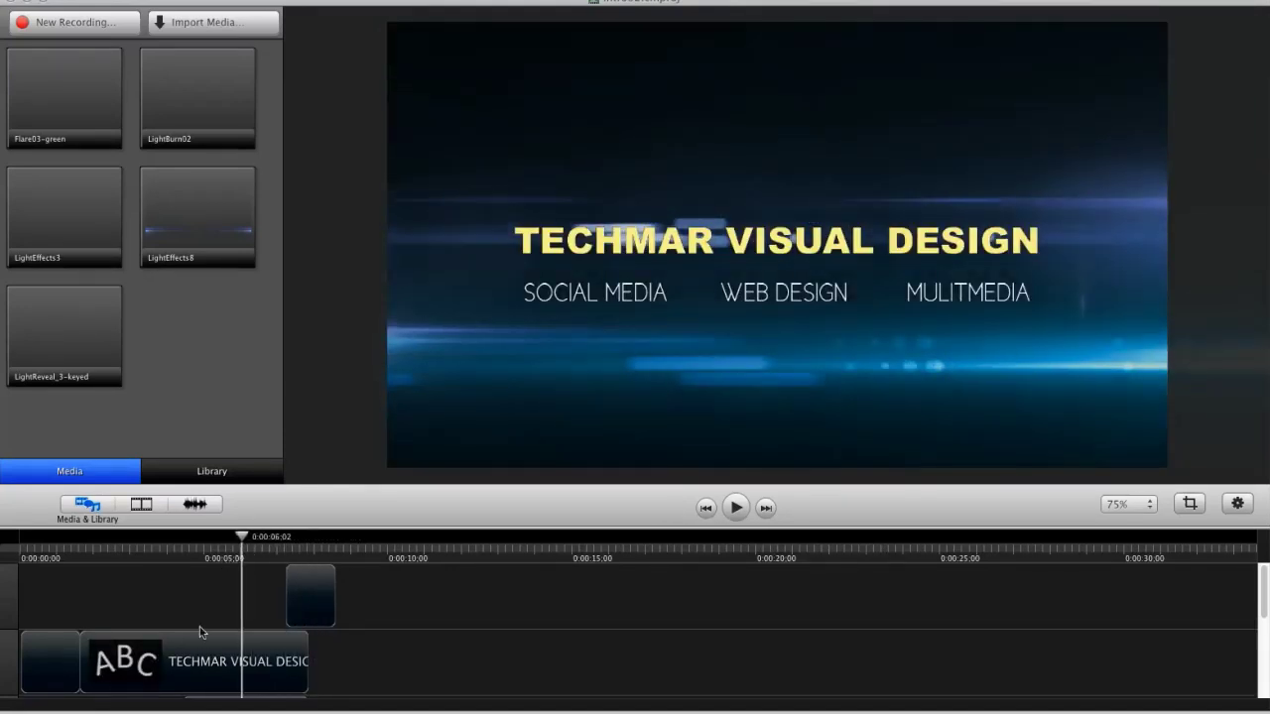
pyautogui.click(116, 609)
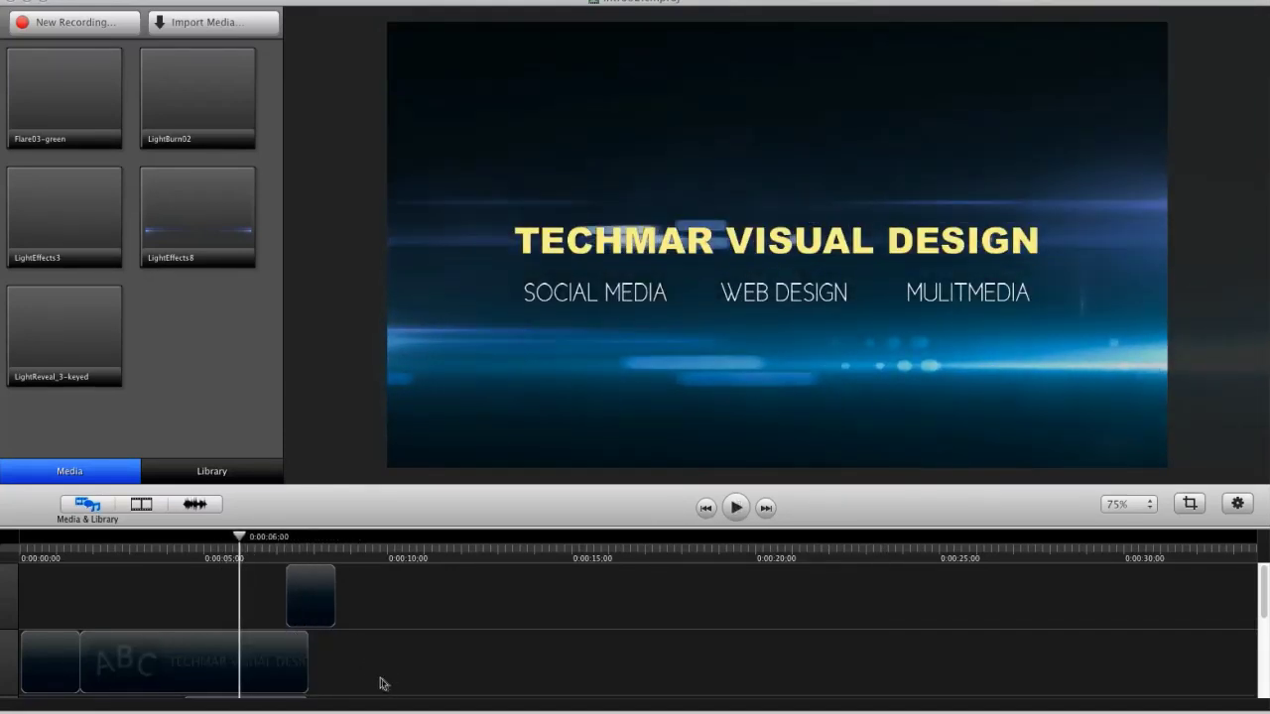
pyautogui.click(1151, 505)
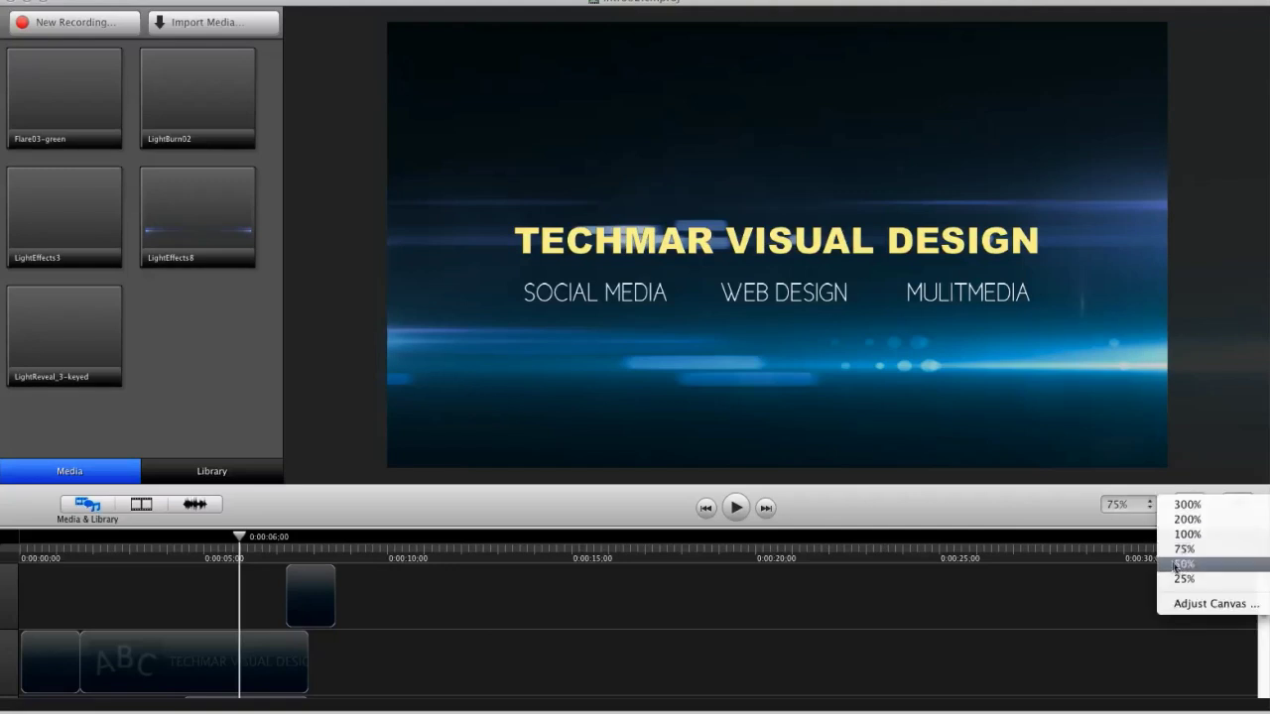
pyautogui.click(1176, 569)
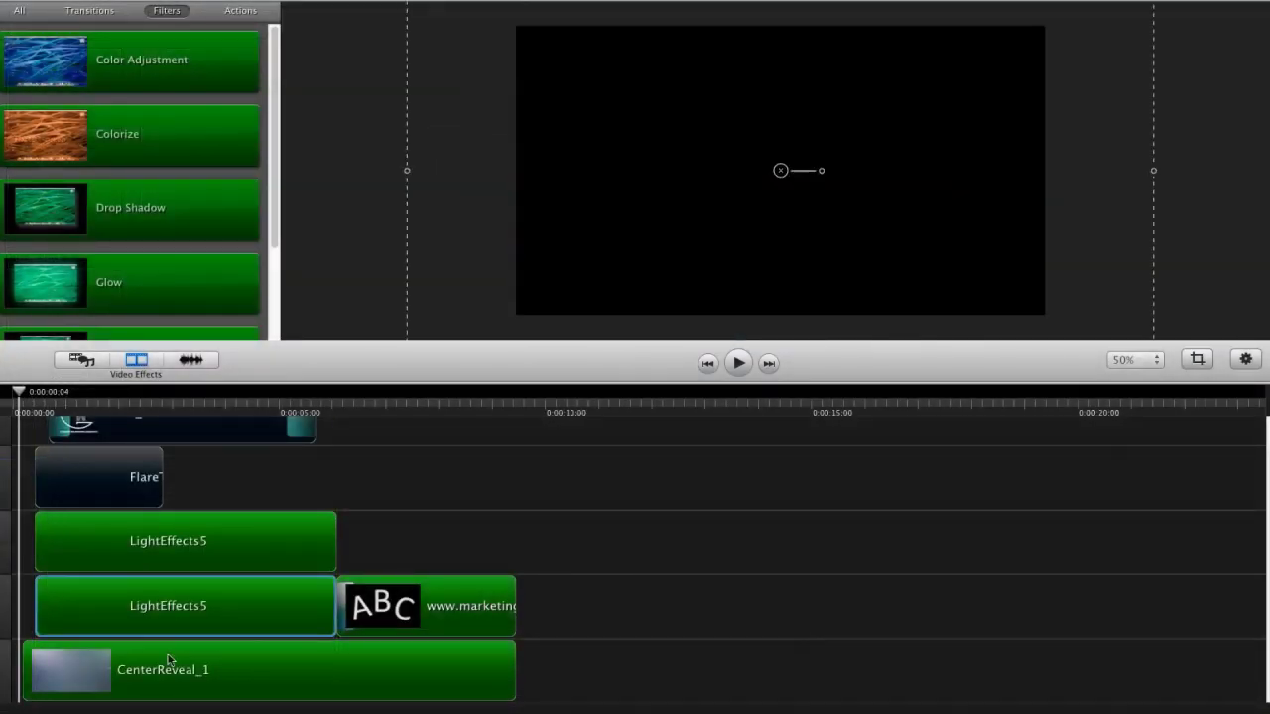
# Delete every clip from the marketingmotiongraphics project's timeline, including CenterReveal_1, both LightEffects5 clips, the flare, the text and the logo
pyautogui.click(184, 650)
pyautogui.press('Delete')
pyautogui.click(187, 618)
pyautogui.press('Delete')
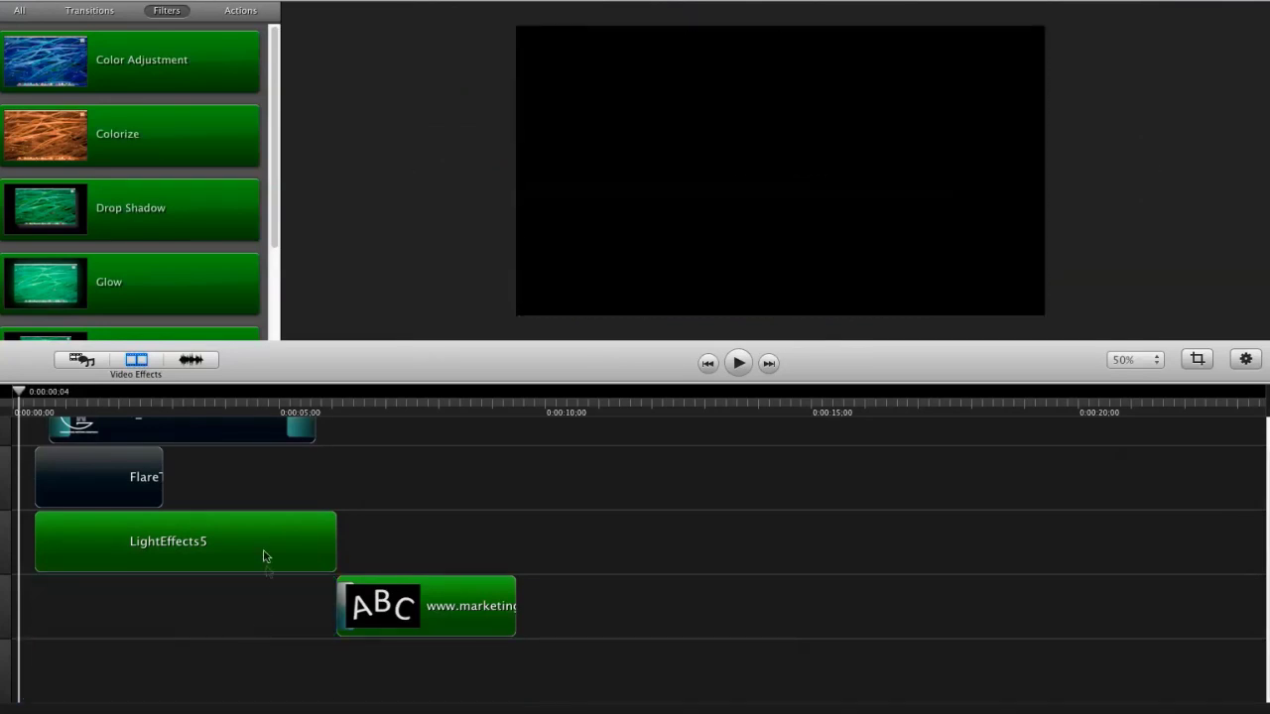
pyautogui.click(264, 556)
pyautogui.press('Delete')
pyautogui.press('Delete')
pyautogui.click(149, 484)
pyautogui.press('Delete')
pyautogui.click(168, 428)
pyautogui.press('Delete')
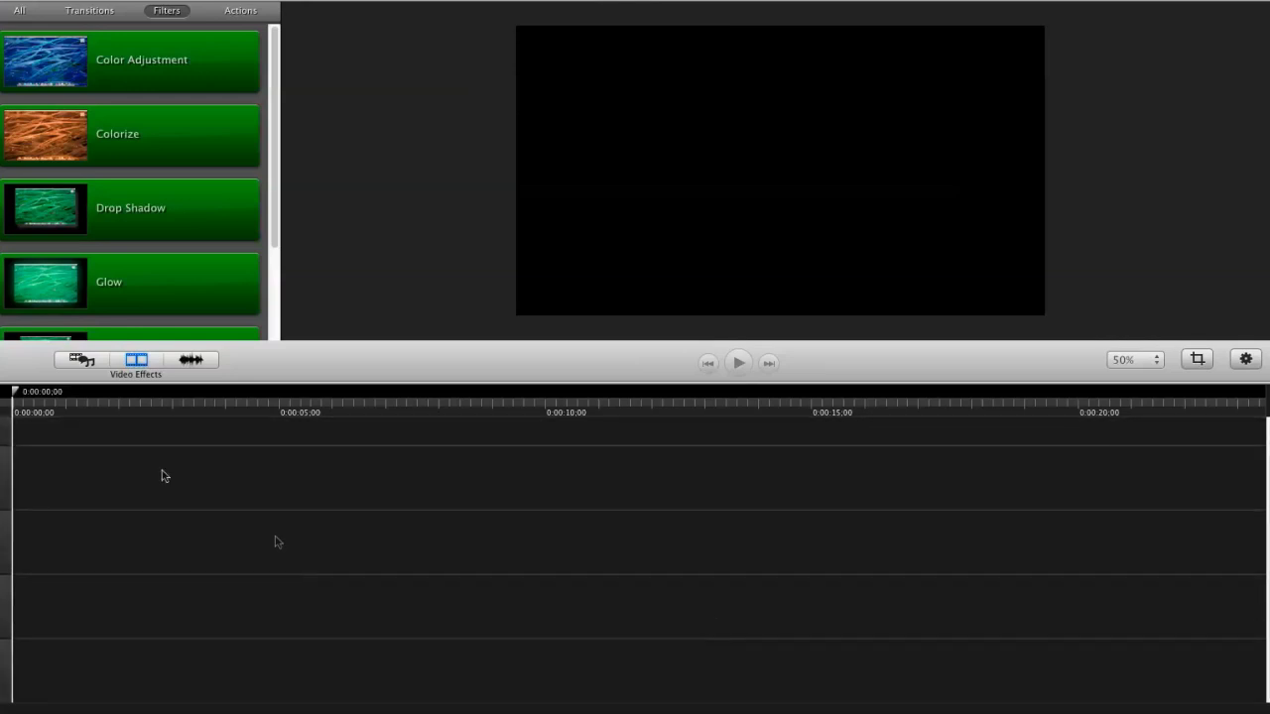
# Enlarge the preview area above the empty timeline and show the project's imported media from the beginning
pyautogui.moveTo(298, 382); pyautogui.dragTo(295, 468)
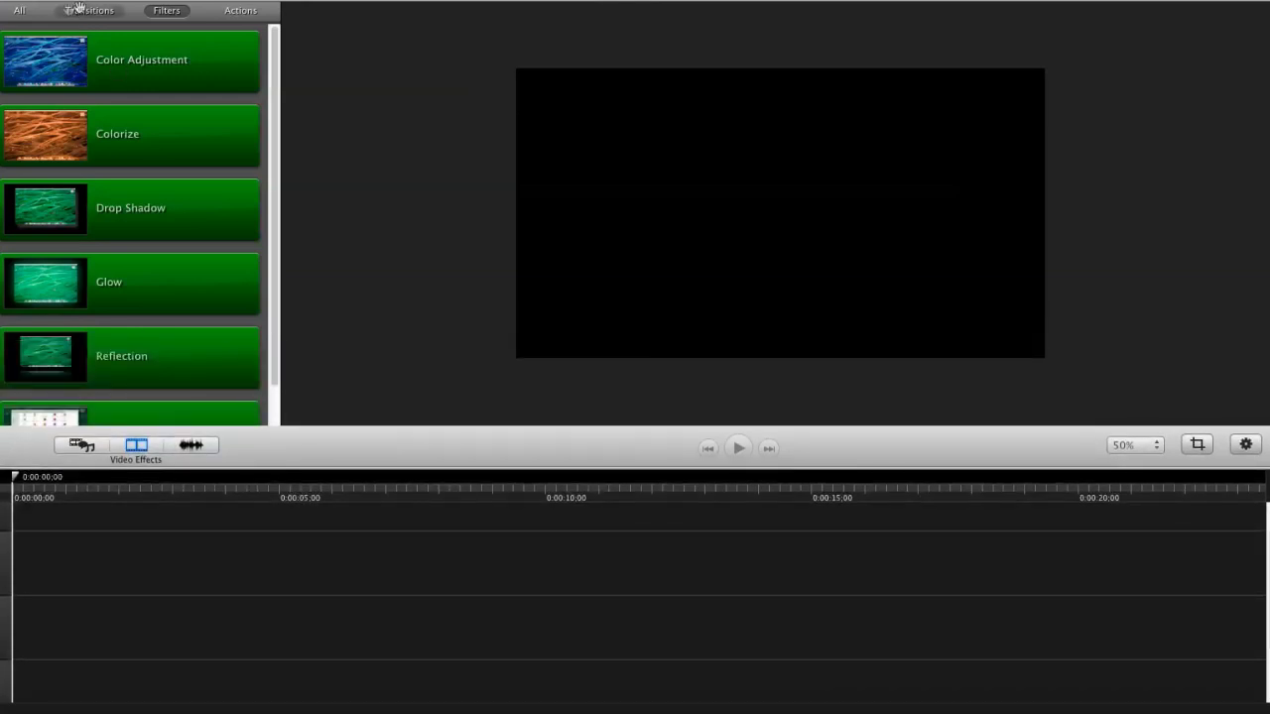
pyautogui.click(81, 444)
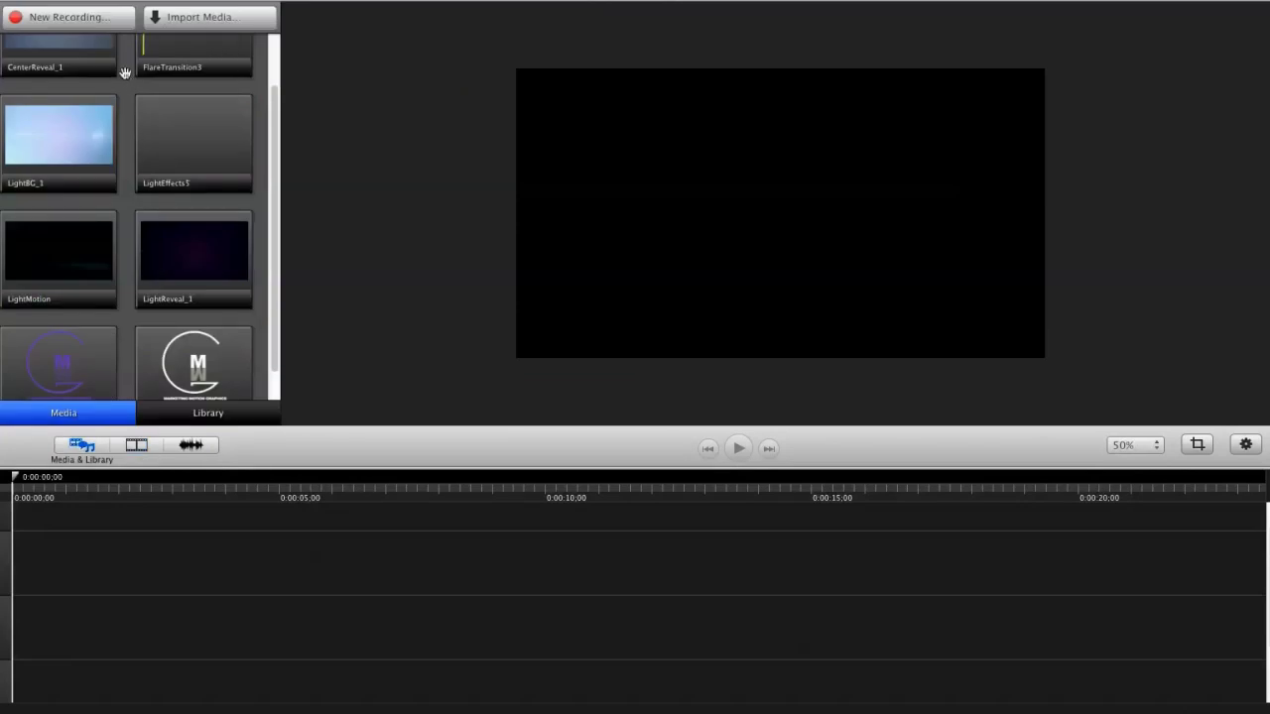
pyautogui.scroll(2, 277, 266)
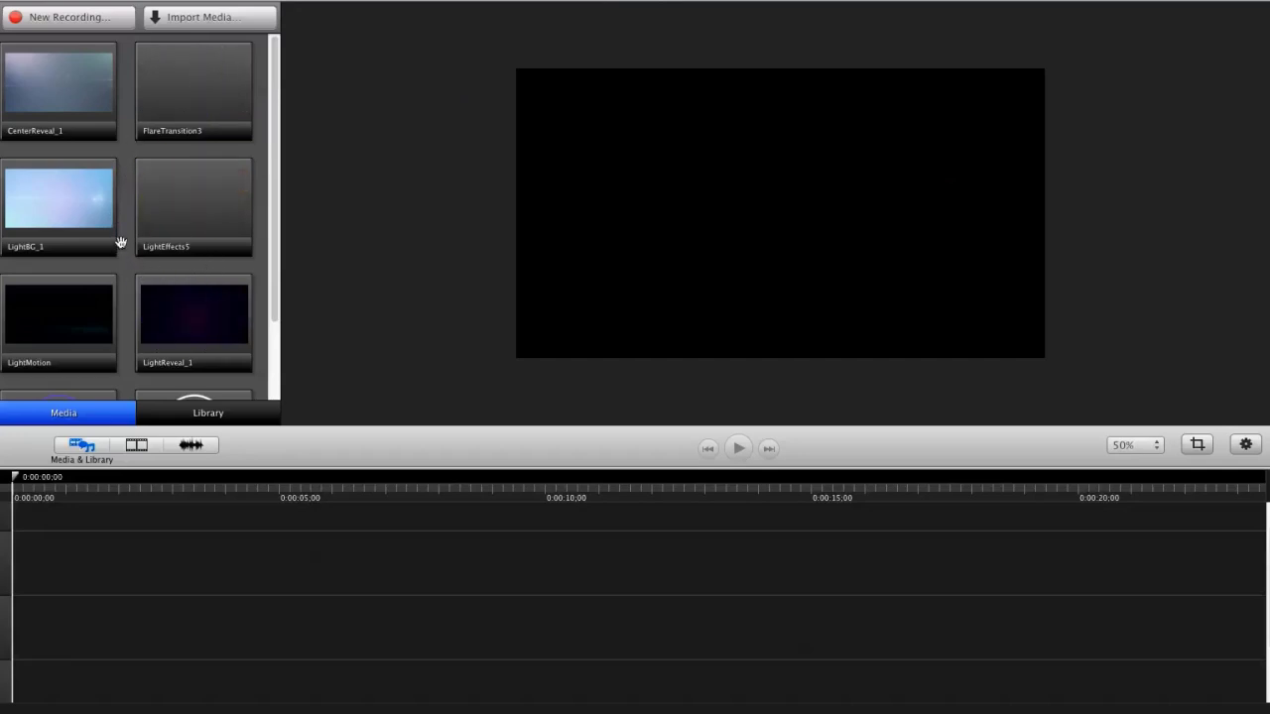
# Browse the Flare_Transitions and Light_Reveals_and_Transitions folders for importable movies, and close the import dialog without importing anything
pyautogui.click(223, 17)
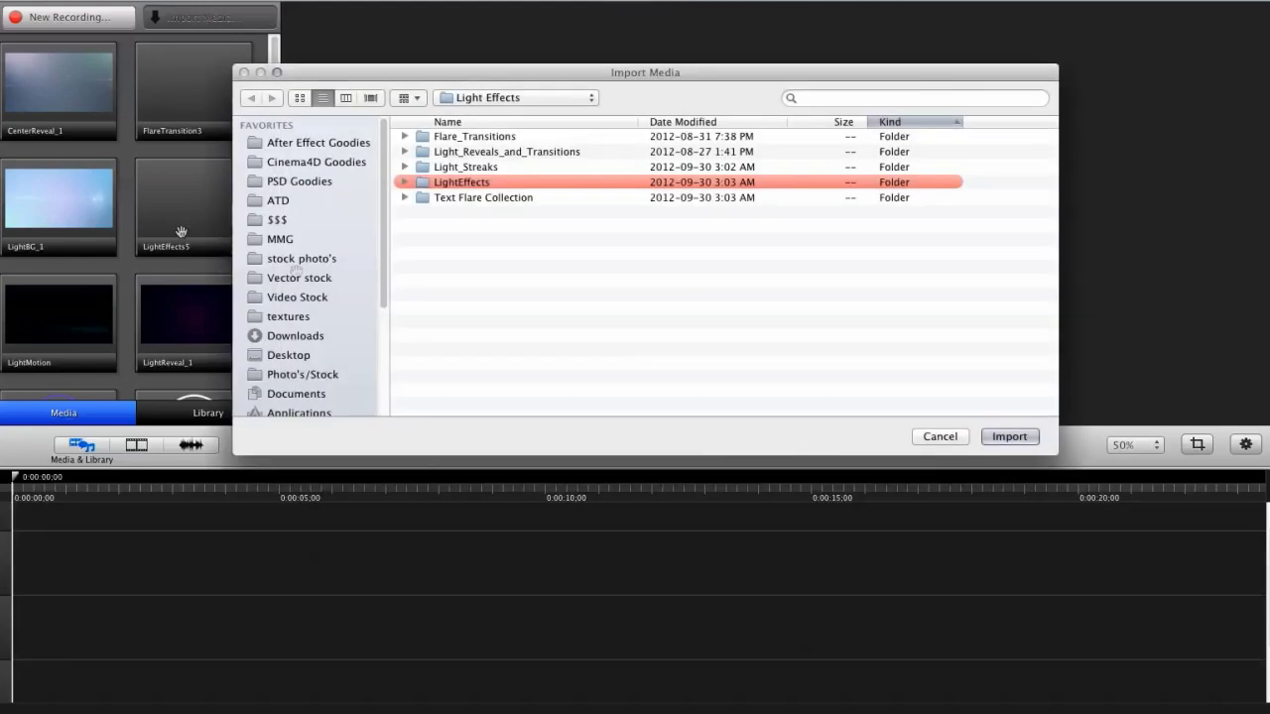
pyautogui.moveTo(416, 82); pyautogui.dragTo(433, 87)
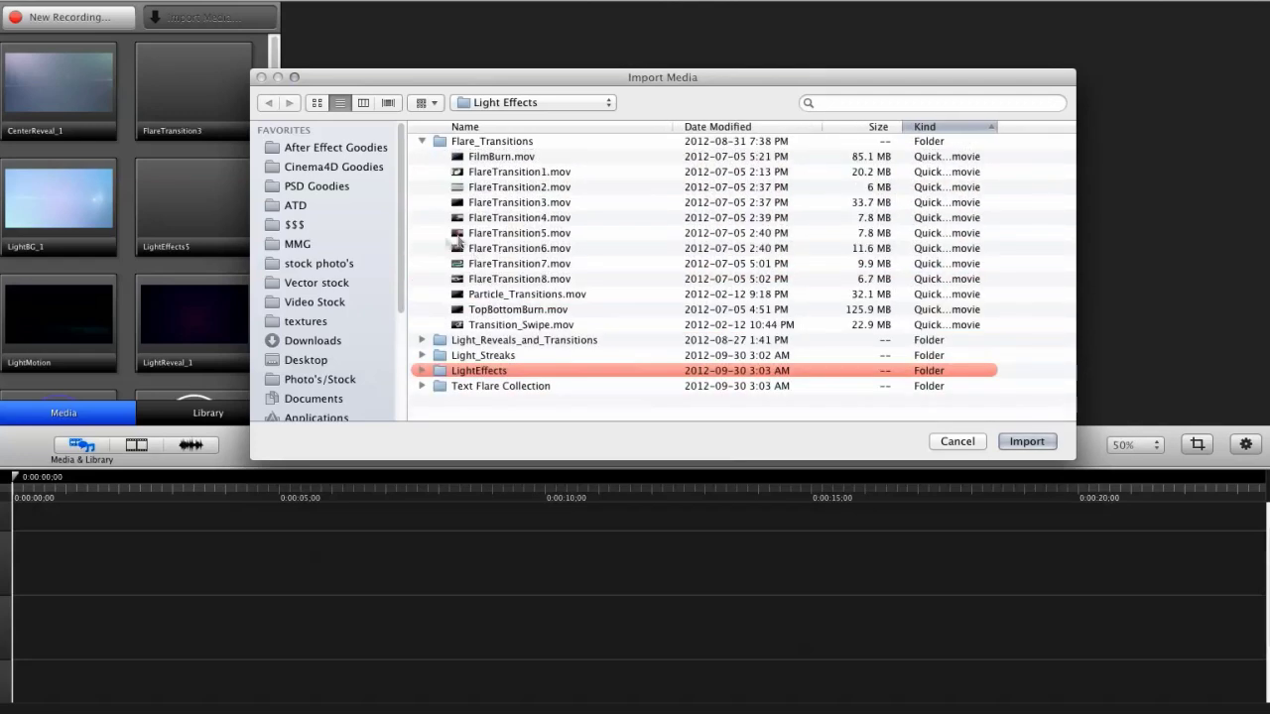
pyautogui.click(485, 282)
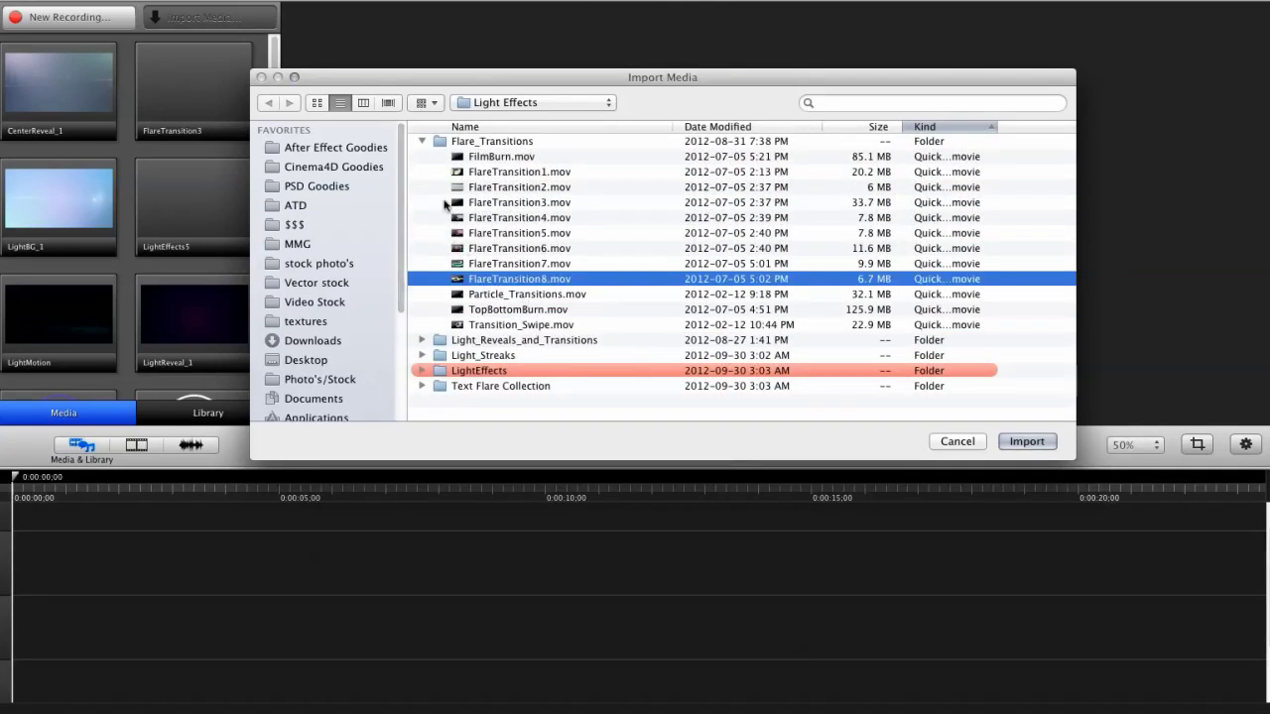
pyautogui.click(421, 141)
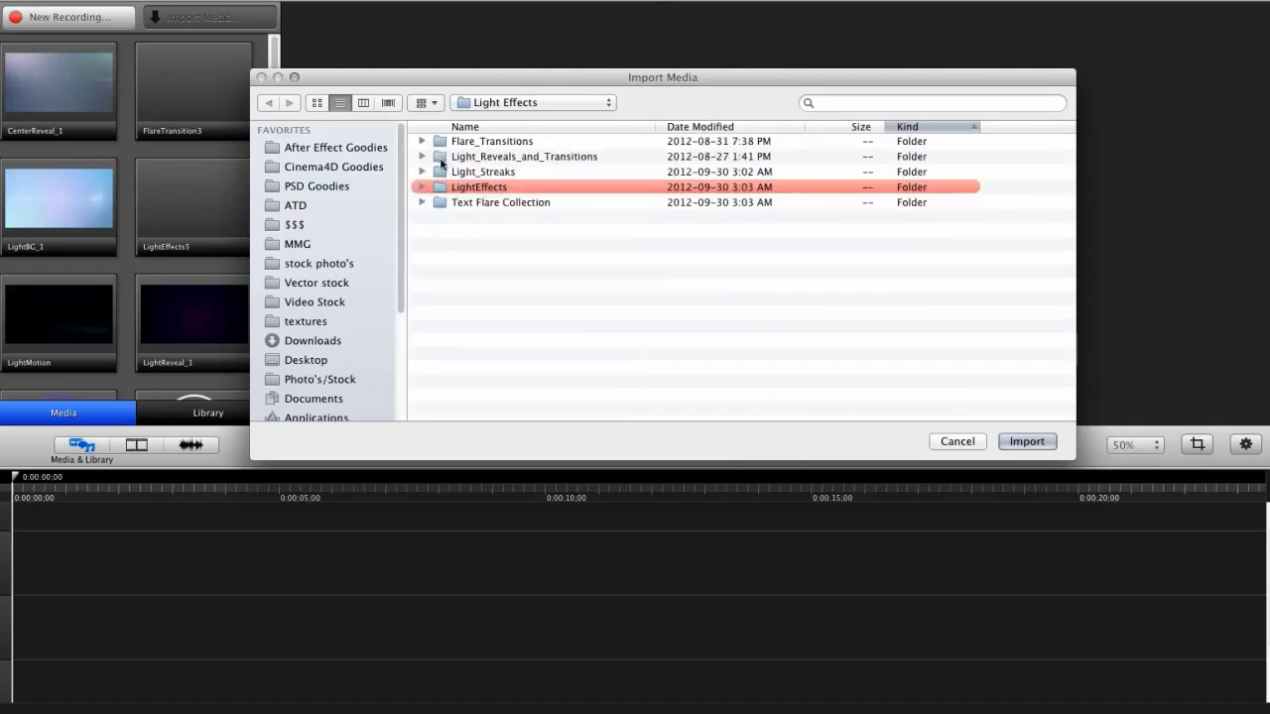
pyautogui.click(422, 157)
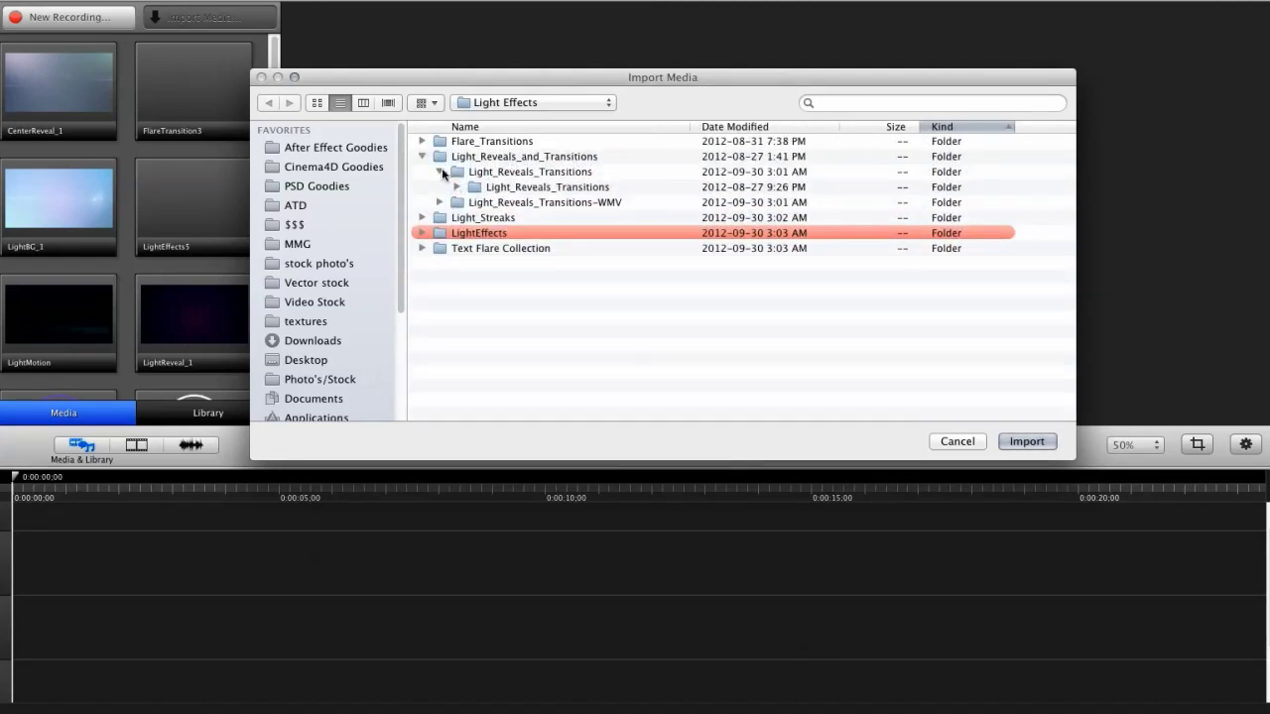
pyautogui.click(440, 172)
pyautogui.click(440, 171)
pyautogui.click(456, 186)
pyautogui.moveTo(518, 224); pyautogui.dragTo(518, 301)
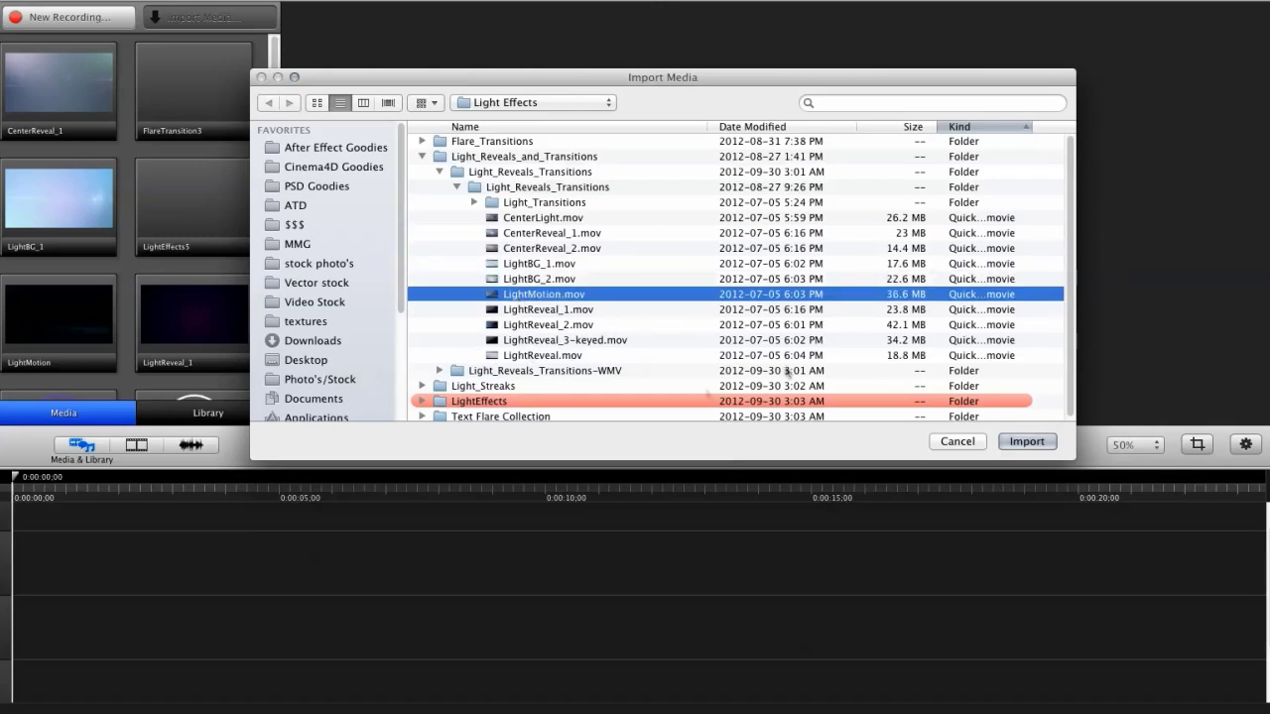
pyautogui.click(957, 446)
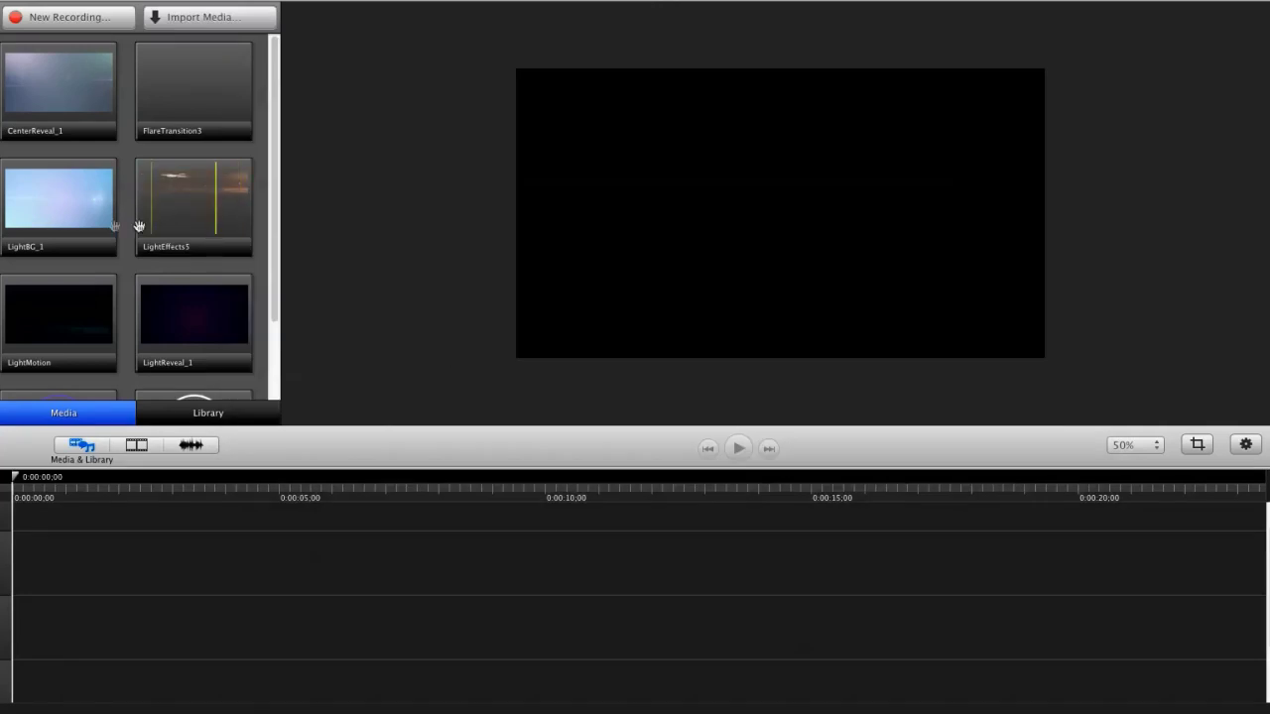
# Place the LightBG_1 clip centred on the canvas and preview it up to 0:00:04;09
pyautogui.moveTo(49, 204); pyautogui.dragTo(770, 234)
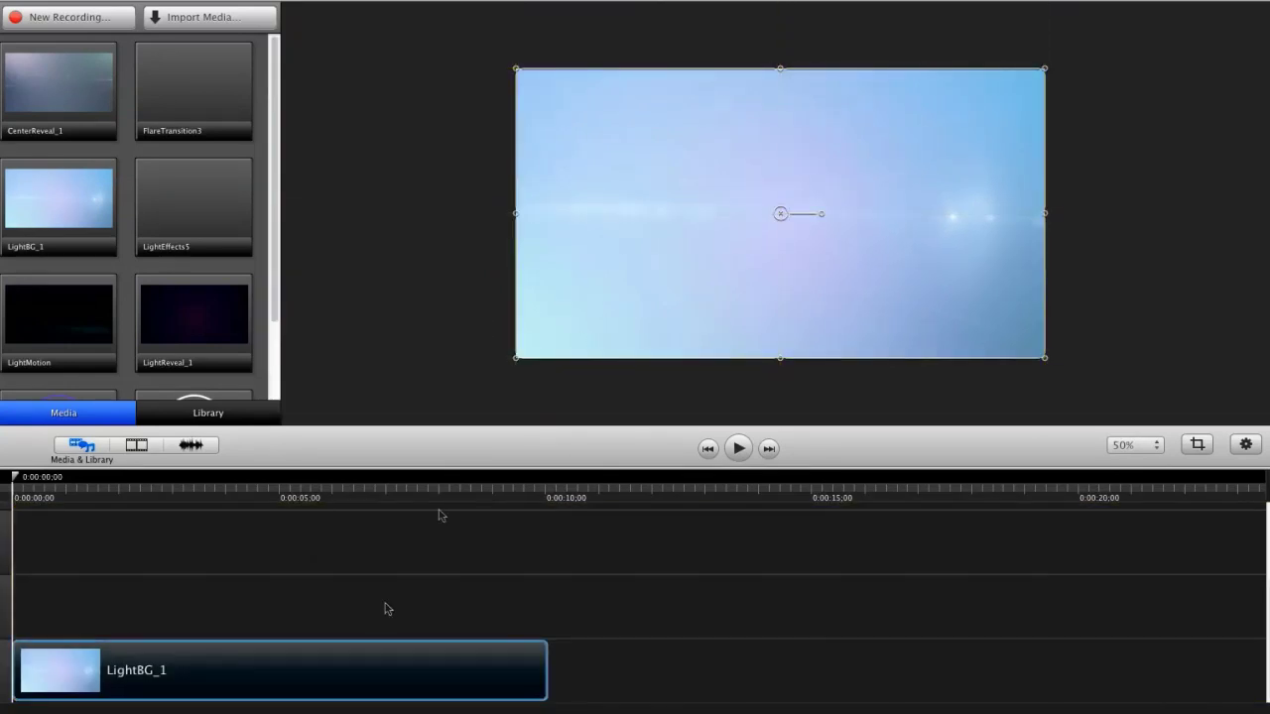
pyautogui.click(195, 516)
pyautogui.press('space')
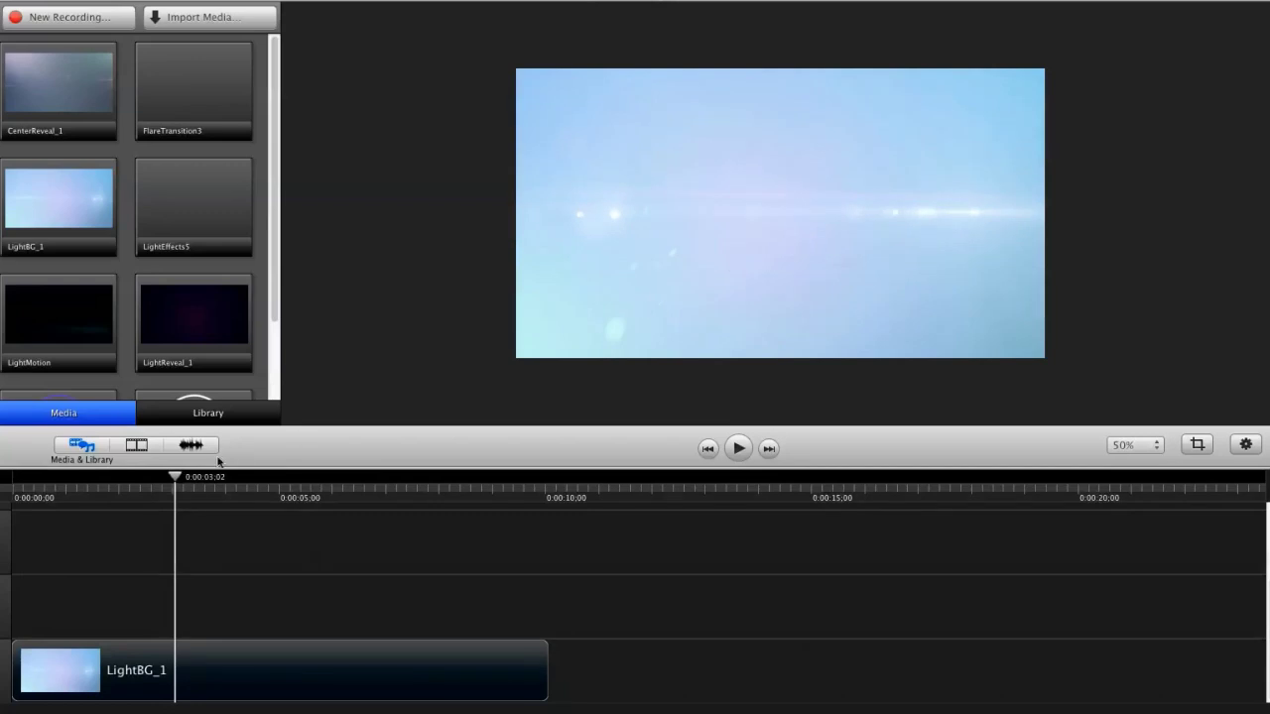
pyautogui.moveTo(182, 483); pyautogui.dragTo(241, 480)
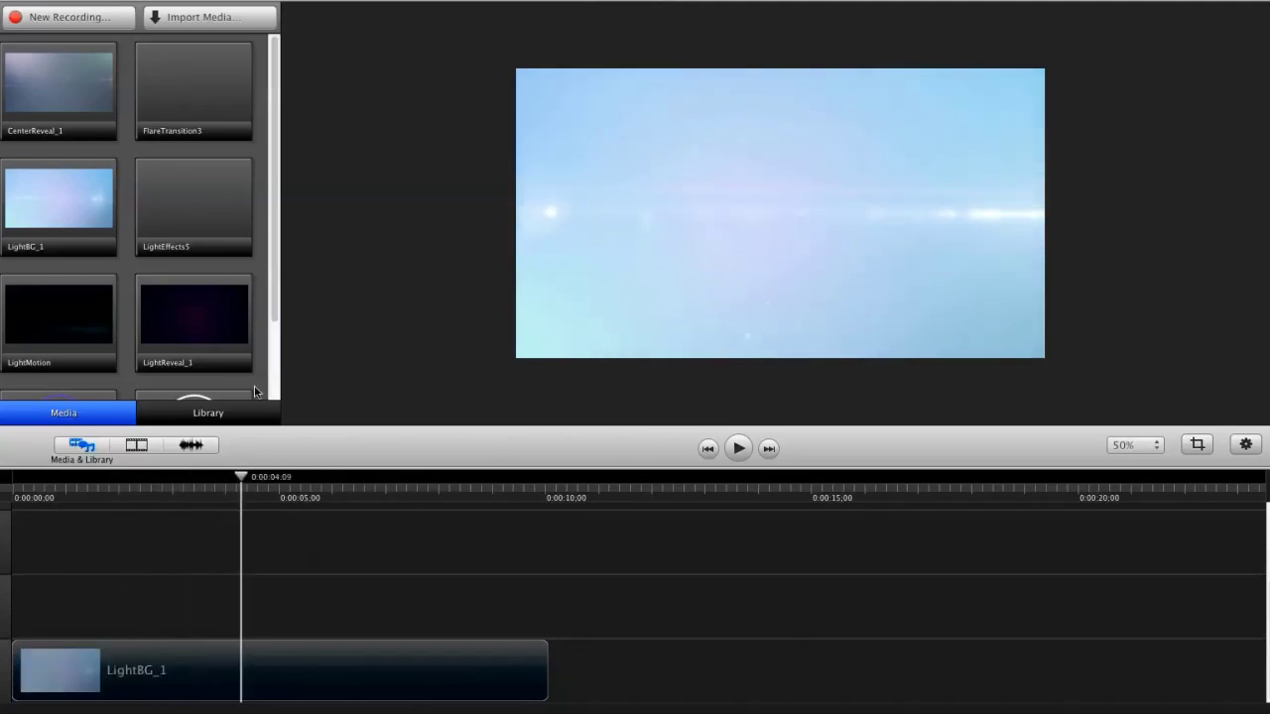
# Remove the LightBG_1 background clip from the timeline
pyautogui.click(184, 664)
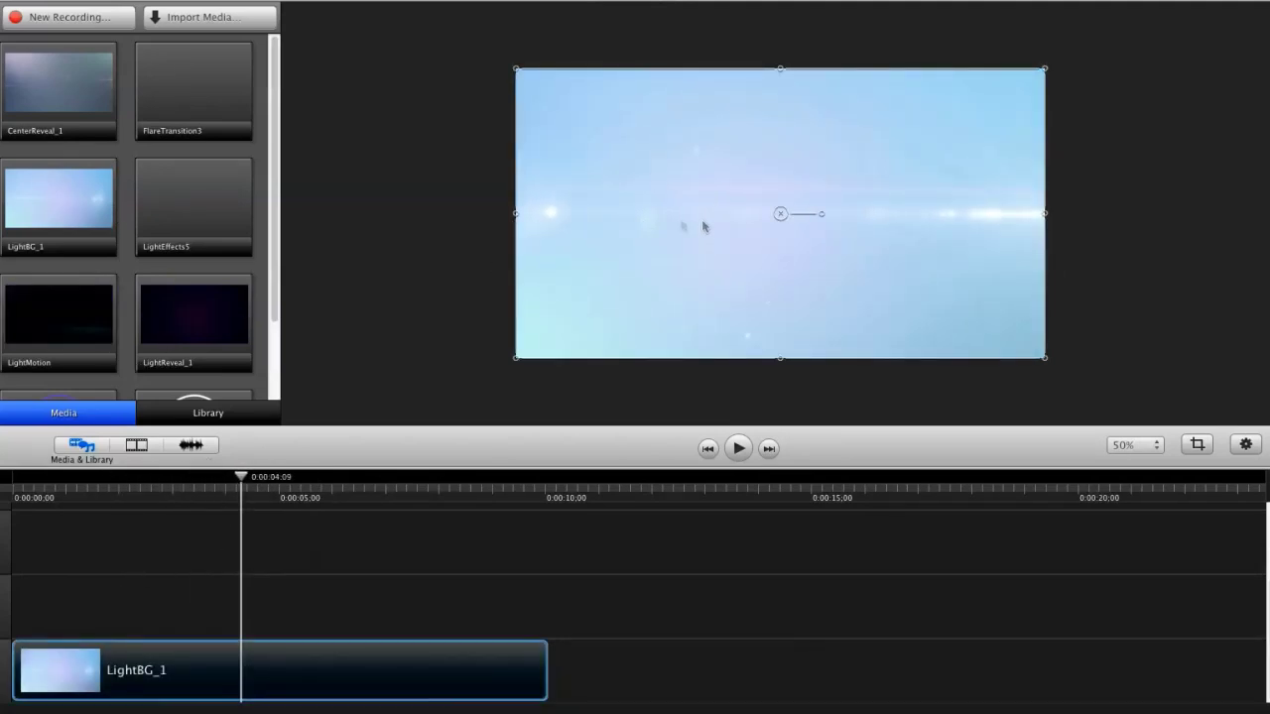
pyautogui.click(465, 320)
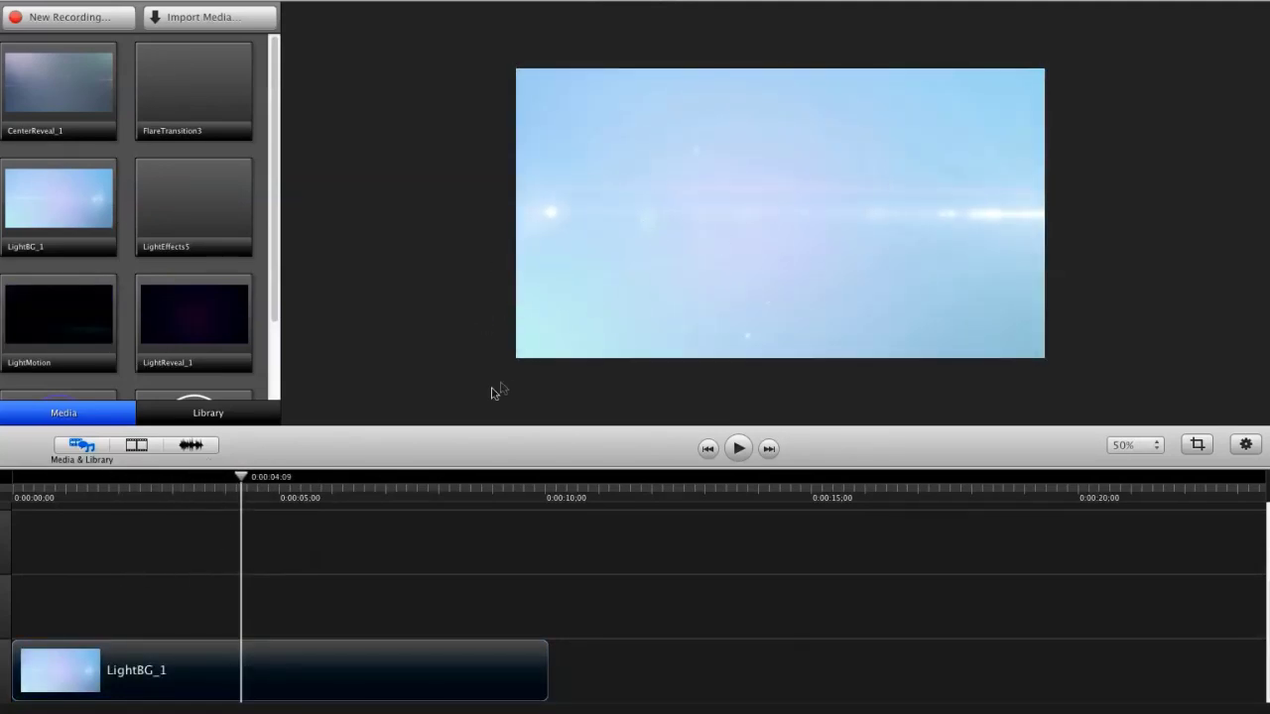
pyautogui.click(281, 671)
pyautogui.press('Delete')
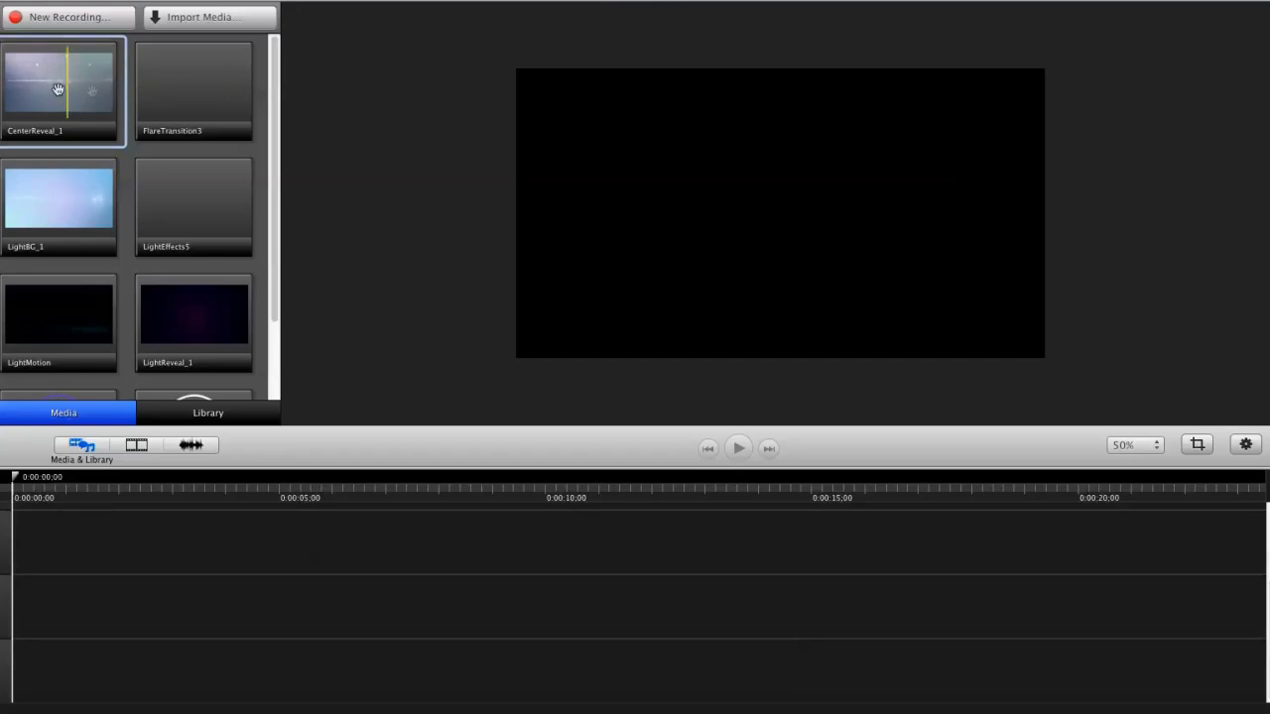
# Add the CenterReveal_1 clip to the canvas as the background at the start of the timeline
pyautogui.moveTo(60, 94); pyautogui.dragTo(767, 235)
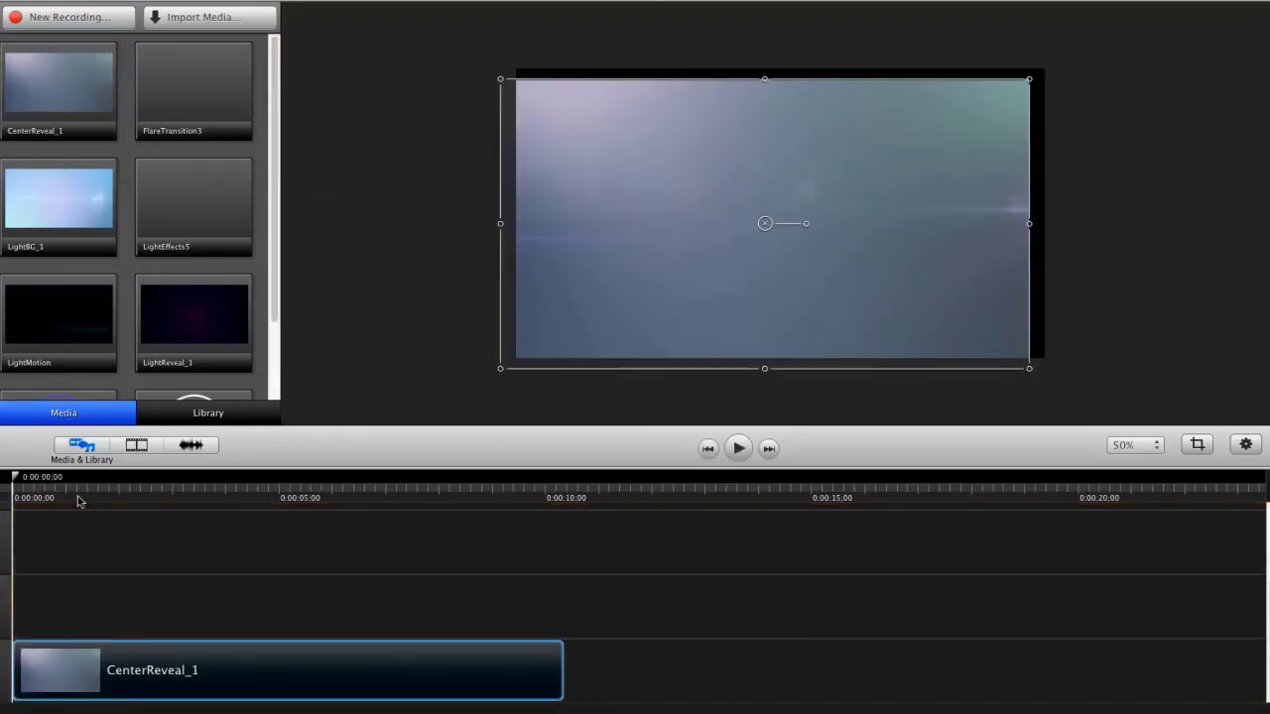
# Centre the CenterReveal_1 clip on the canvas to preview it up to 0:00:04;17, and remove it from the timeline
pyautogui.moveTo(38, 484); pyautogui.dragTo(255, 501)
pyautogui.moveTo(823, 207); pyautogui.dragTo(646, 292)
pyautogui.click(721, 377)
pyautogui.click(665, 297)
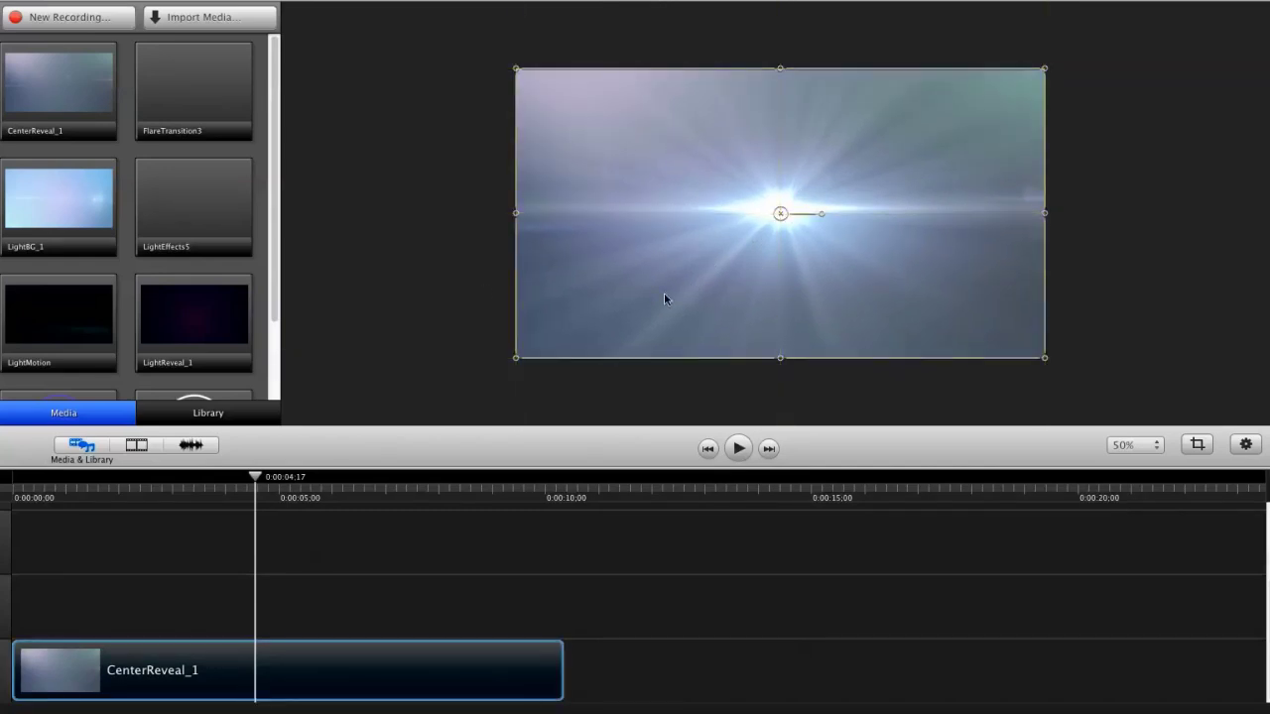
pyautogui.press('Delete')
# Look over the light reveal and LightMotion movies in the Light_Reveals_Transitions import folder, and close the import dialog
pyautogui.click(206, 17)
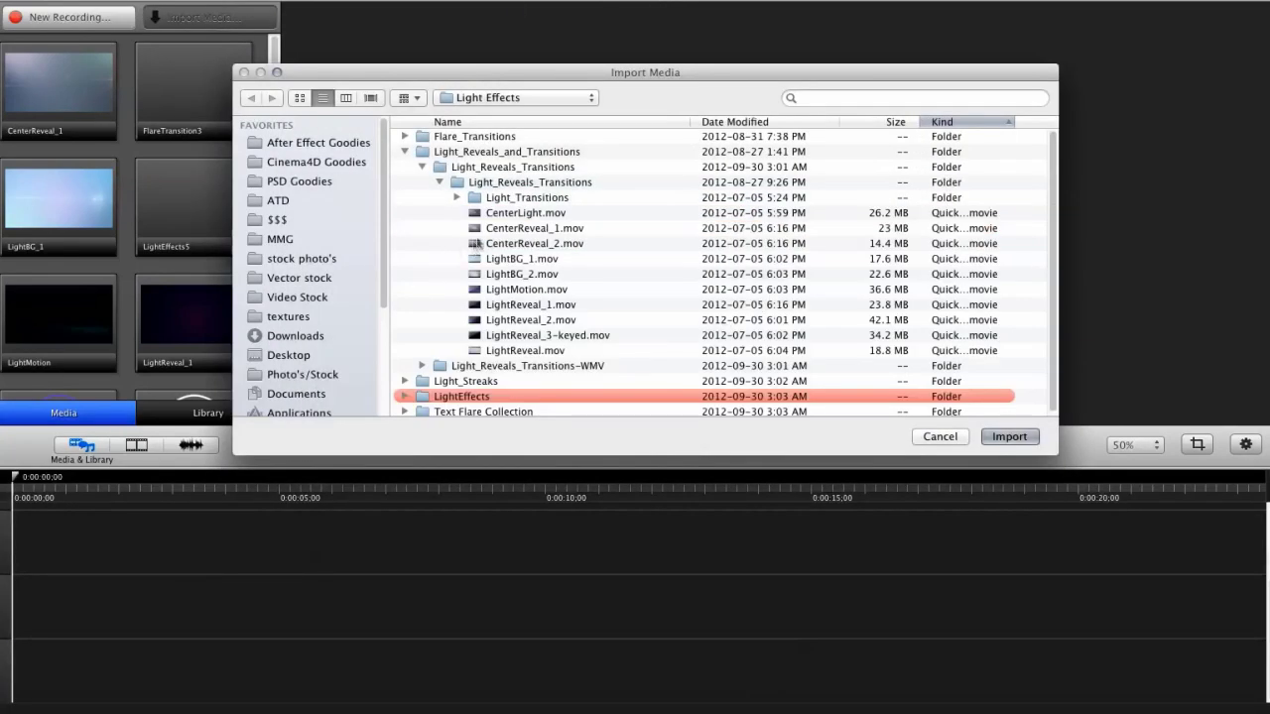
pyautogui.click(498, 319)
pyautogui.press('Up')
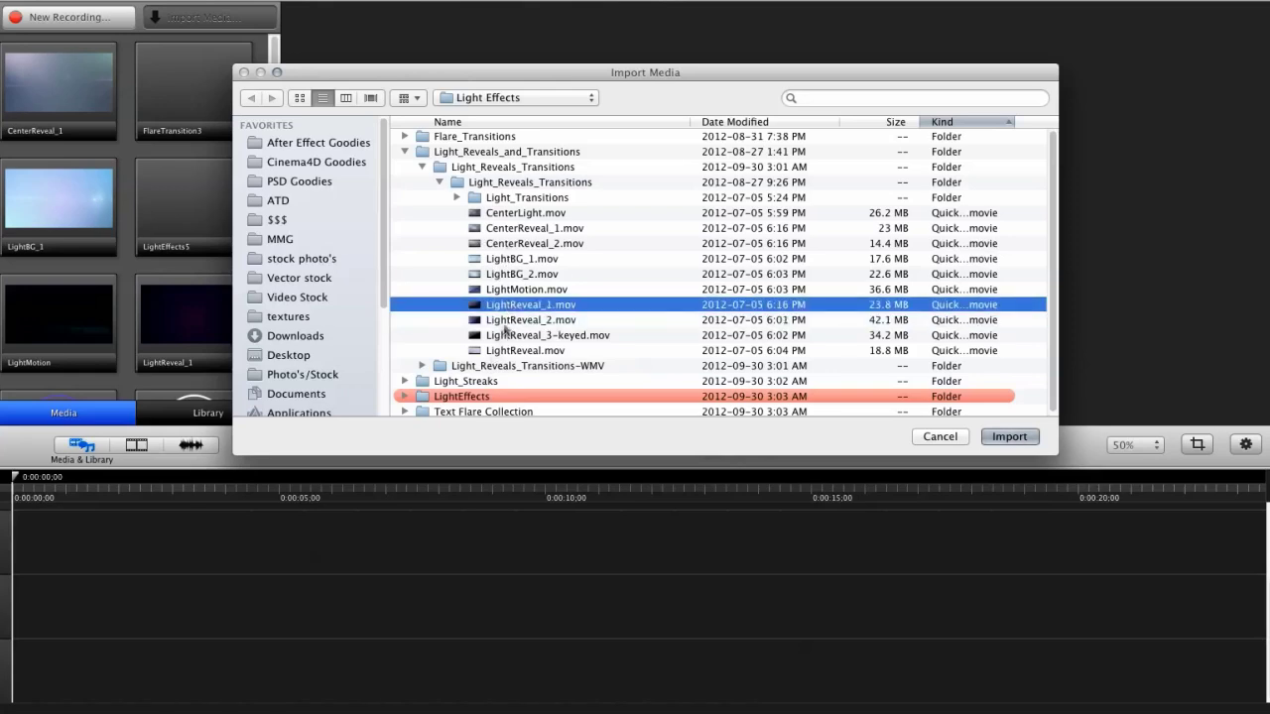
pyautogui.press('Up')
pyautogui.press('Return')
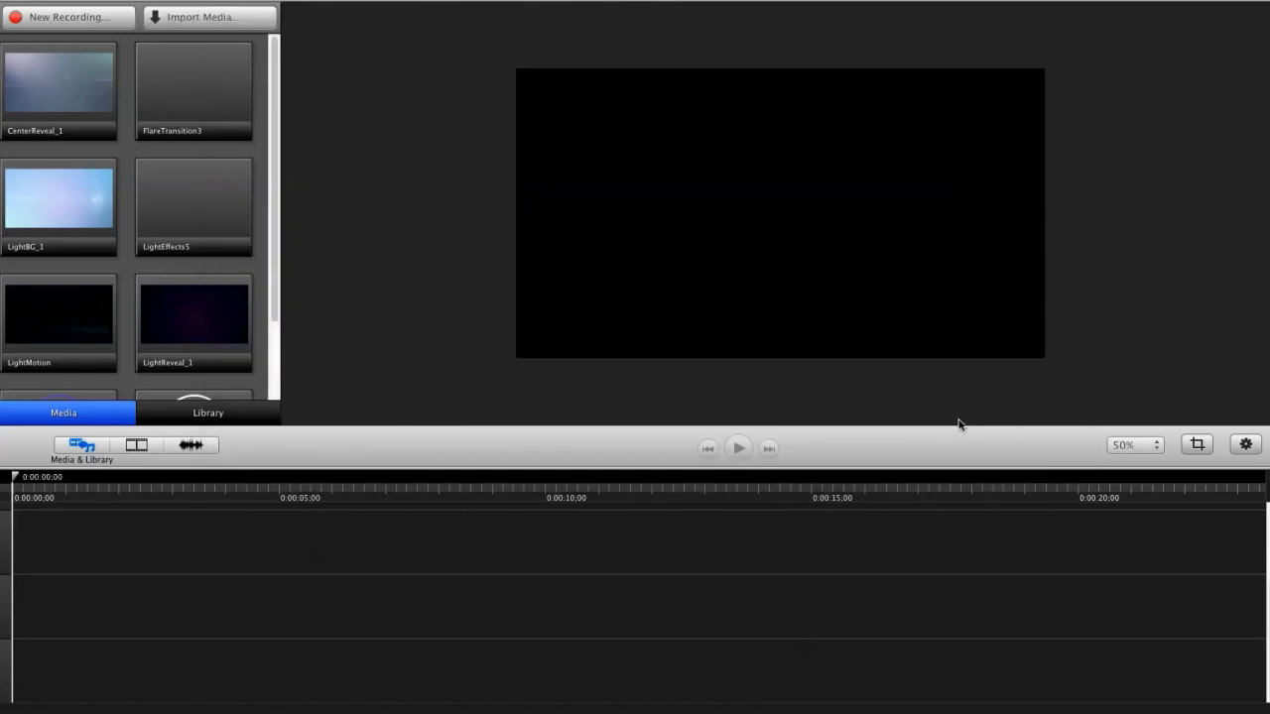
# Place the LightMotion clip centred on the canvas as the background, and align it with the start of the timeline
pyautogui.moveTo(48, 317); pyautogui.dragTo(781, 212)
pyautogui.press('space')
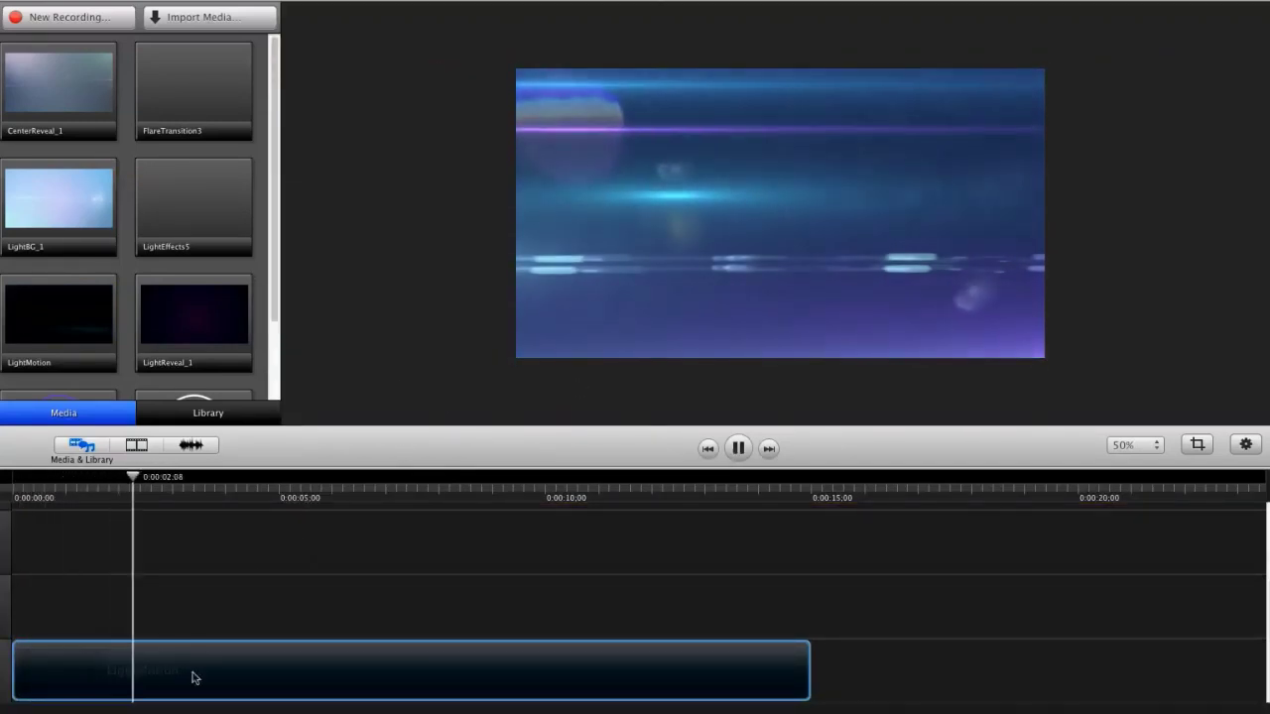
pyautogui.moveTo(192, 482); pyautogui.dragTo(18, 483)
pyautogui.moveTo(155, 684); pyautogui.dragTo(97, 684)
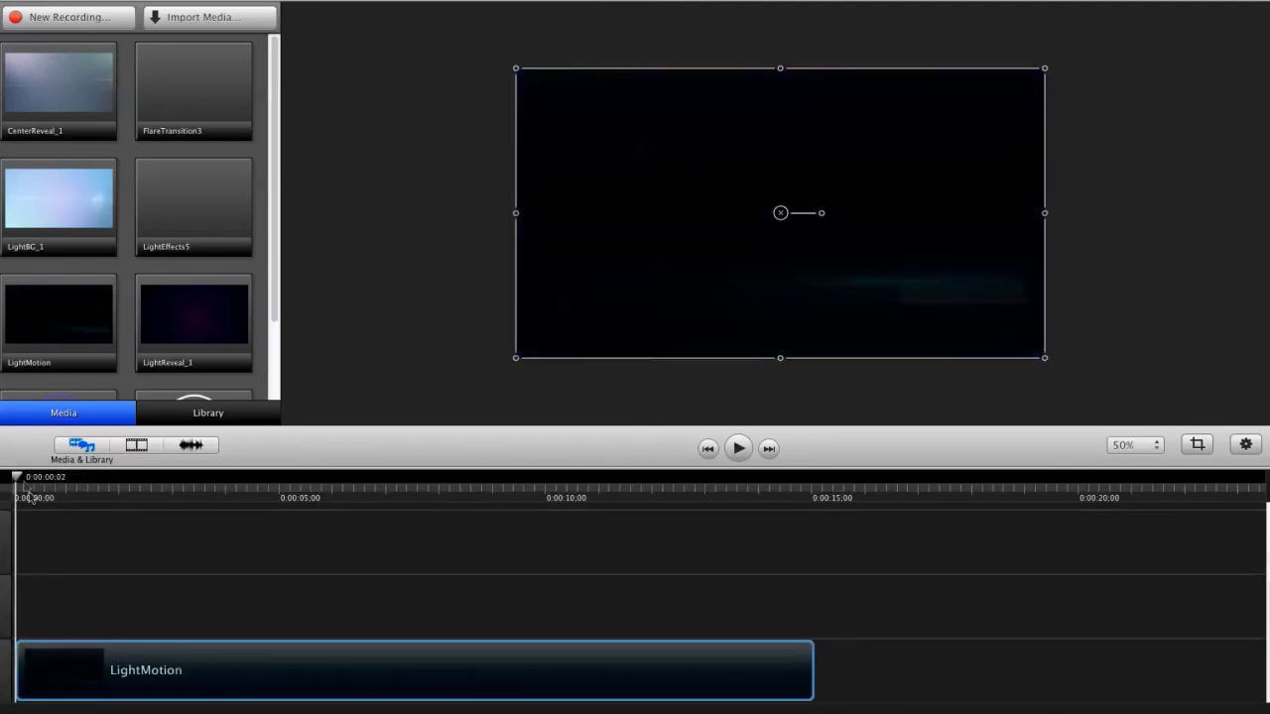
pyautogui.moveTo(20, 487); pyautogui.dragTo(73, 488)
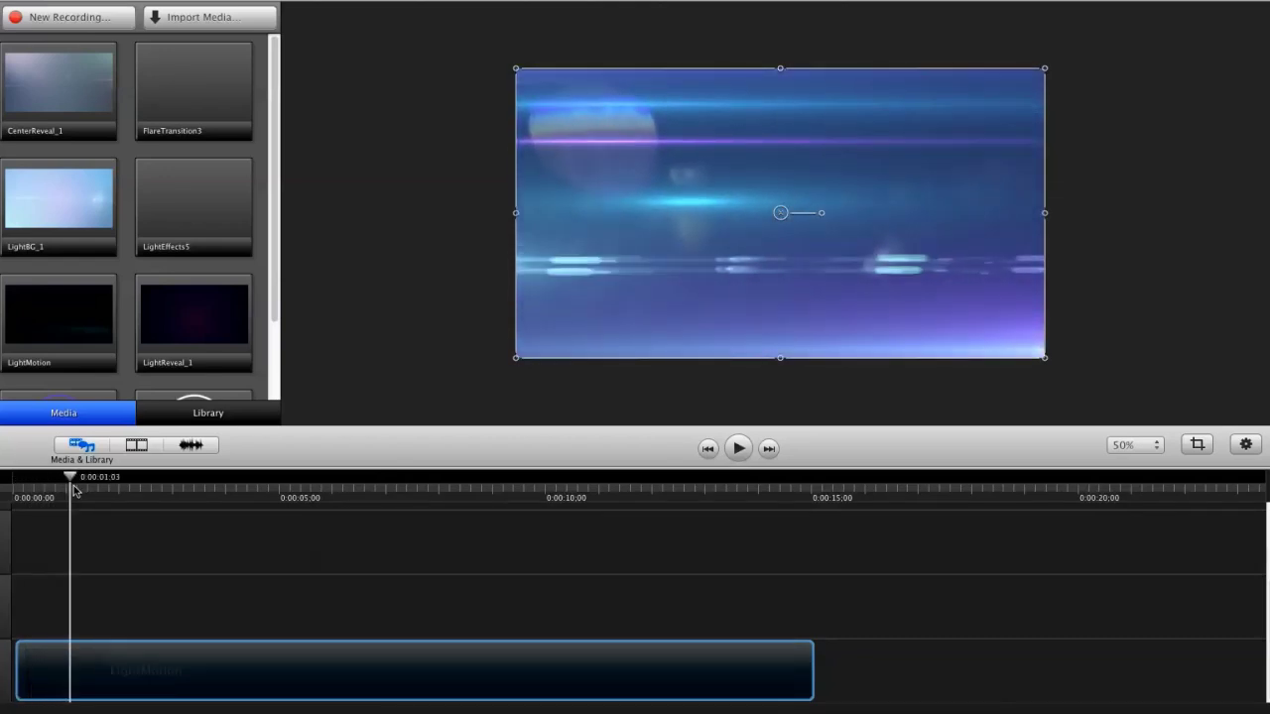
pyautogui.moveTo(113, 684); pyautogui.dragTo(109, 683)
# Scrub through LightMotion up to 0:00:14;28 and back to 0:00:01;20, and trim the clip's end slightly
pyautogui.moveTo(69, 481); pyautogui.dragTo(50, 480)
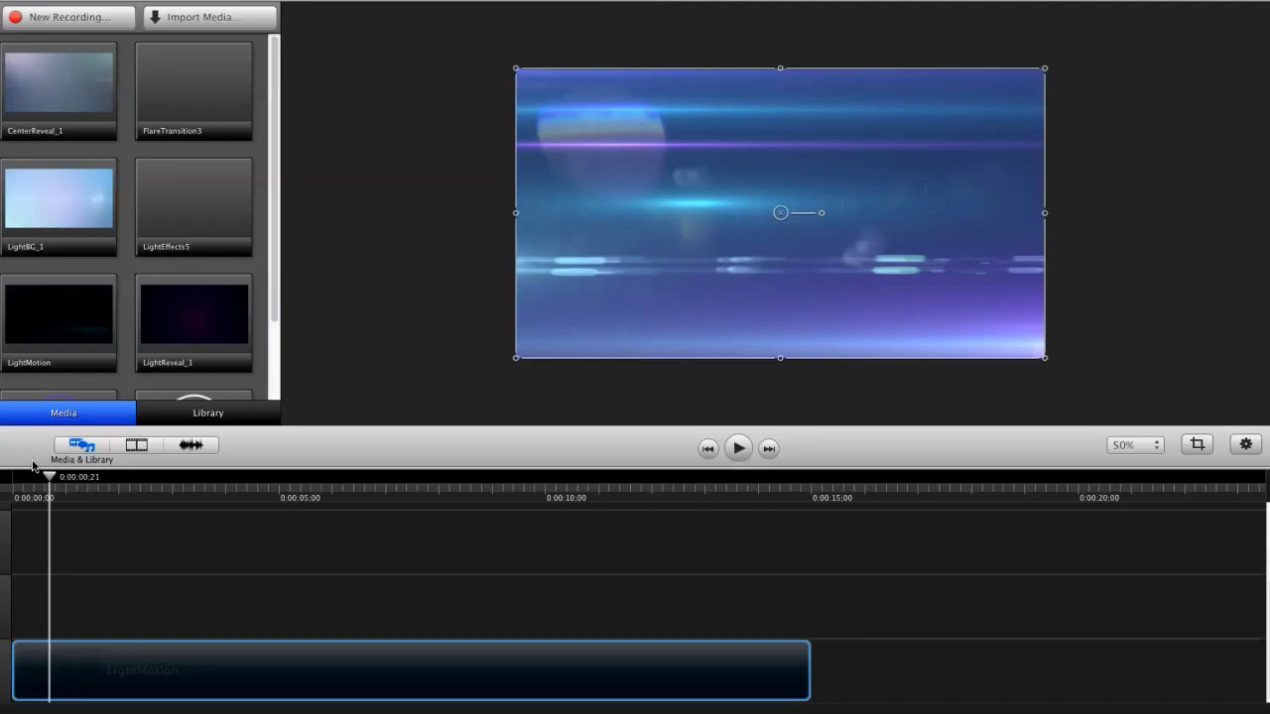
pyautogui.moveTo(66, 489); pyautogui.dragTo(26, 483)
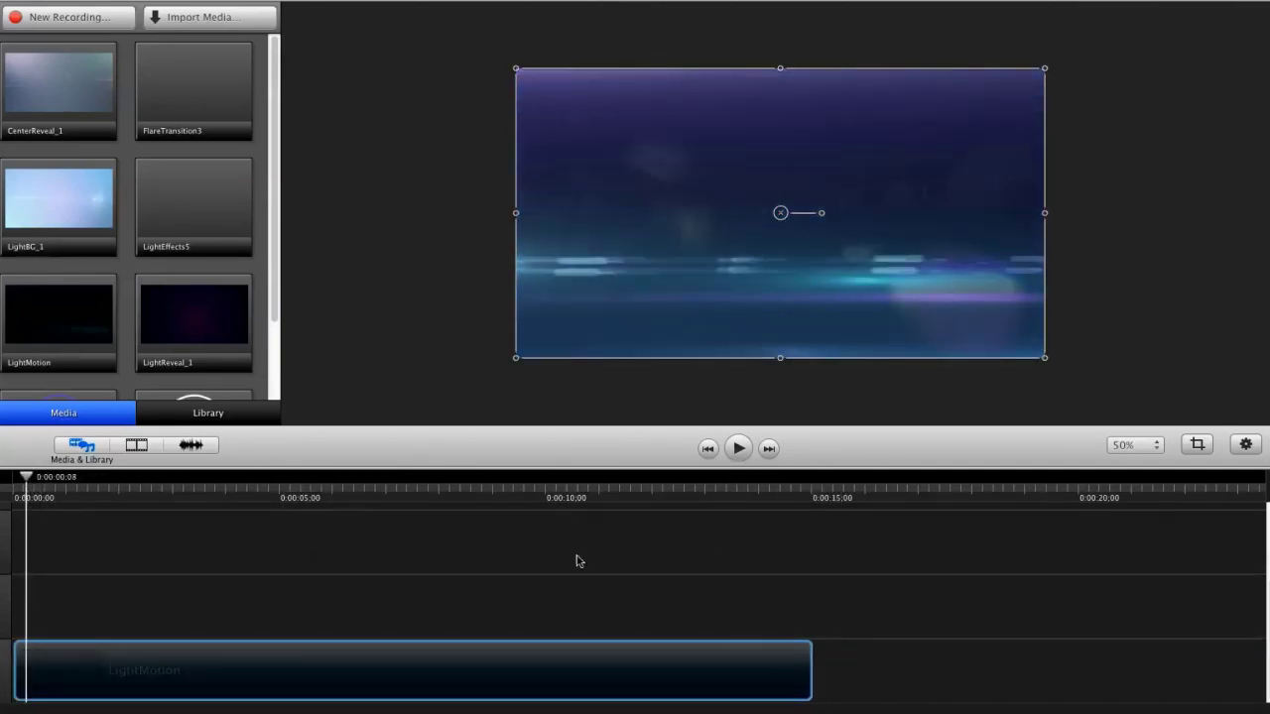
pyautogui.moveTo(260, 496); pyautogui.dragTo(810, 521)
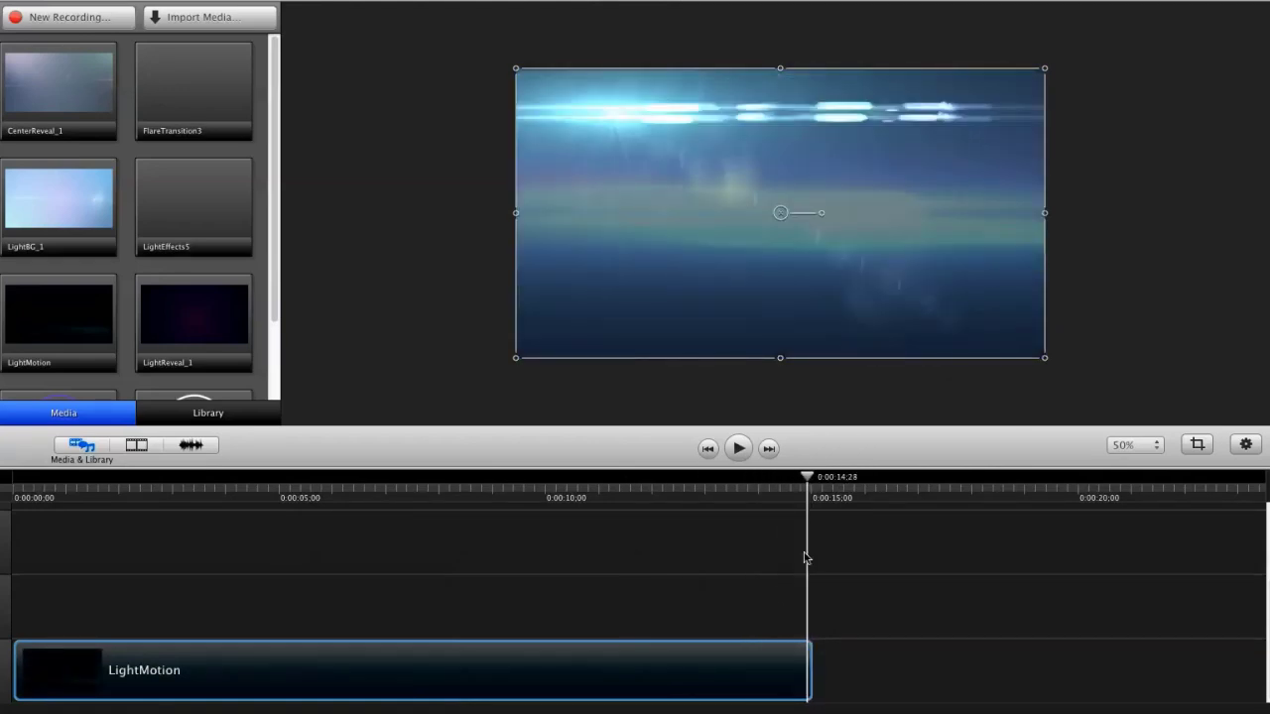
pyautogui.moveTo(37, 492); pyautogui.dragTo(100, 491)
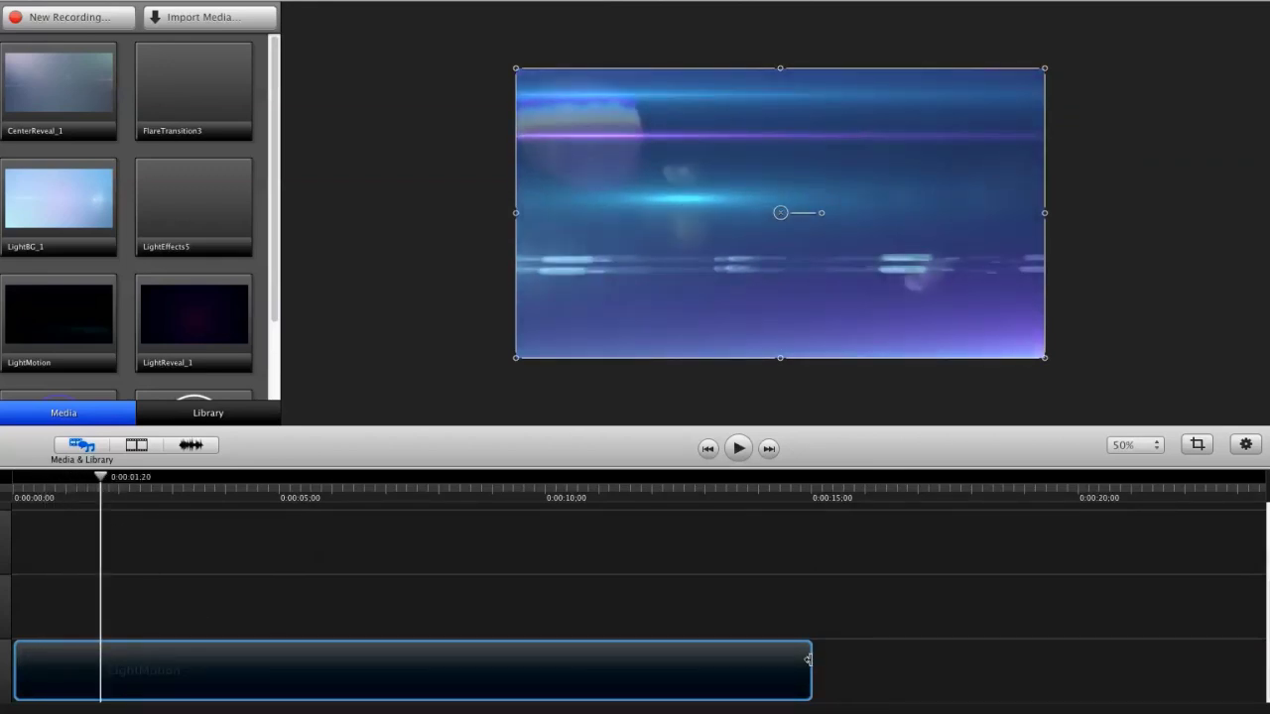
pyautogui.moveTo(809, 660); pyautogui.dragTo(804, 661)
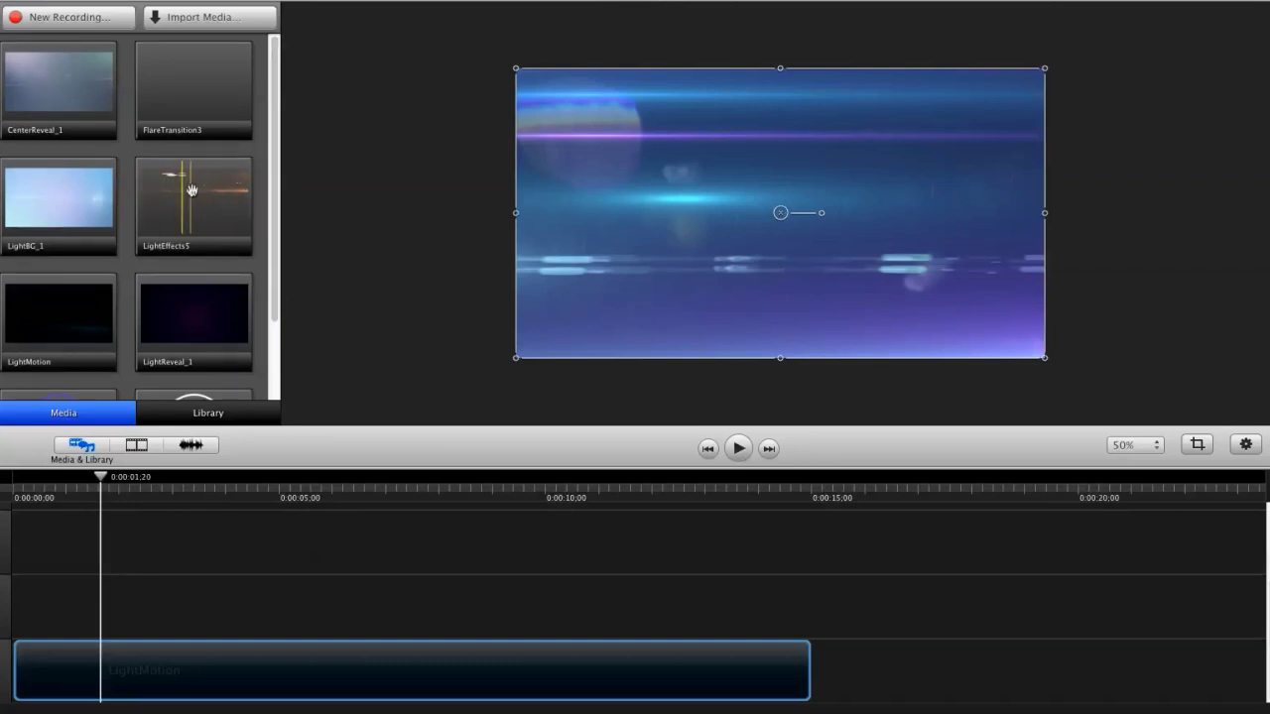
# Try LightEffects5 on the track above LightMotion from 0:00:01;20, preview it up to 0:00:05;02, and remove it
pyautogui.moveTo(179, 195); pyautogui.dragTo(785, 221)
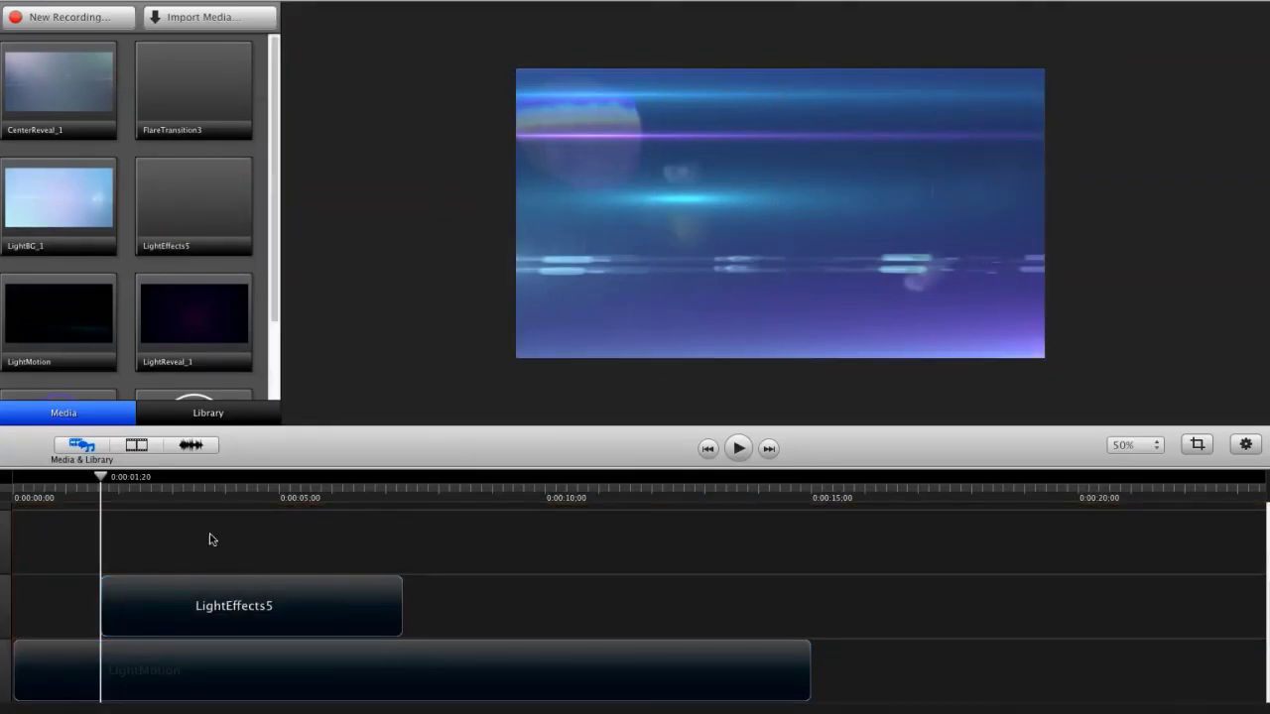
pyautogui.moveTo(126, 483); pyautogui.dragTo(281, 486)
pyautogui.click(369, 629)
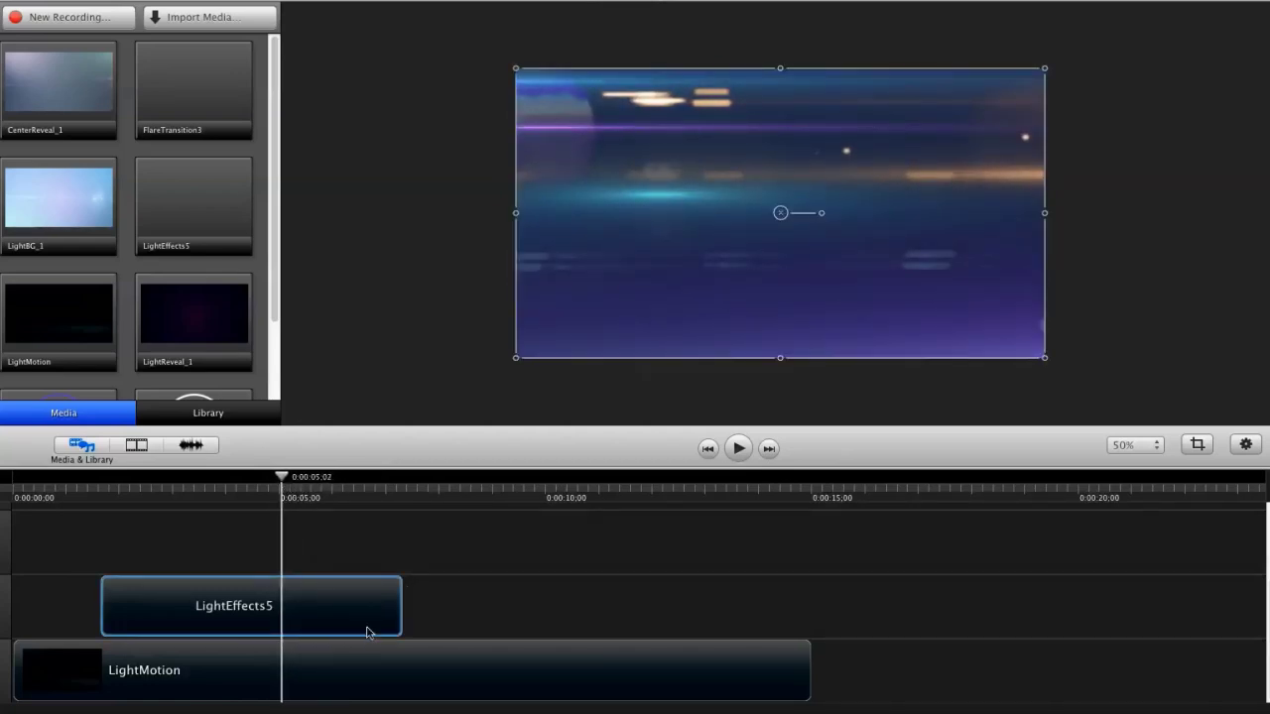
pyautogui.press('Delete')
# Preview the opening light flare of LightMotion and place the playhead on its brightest frame at 0:00:00;12
pyautogui.moveTo(107, 482); pyautogui.dragTo(35, 483)
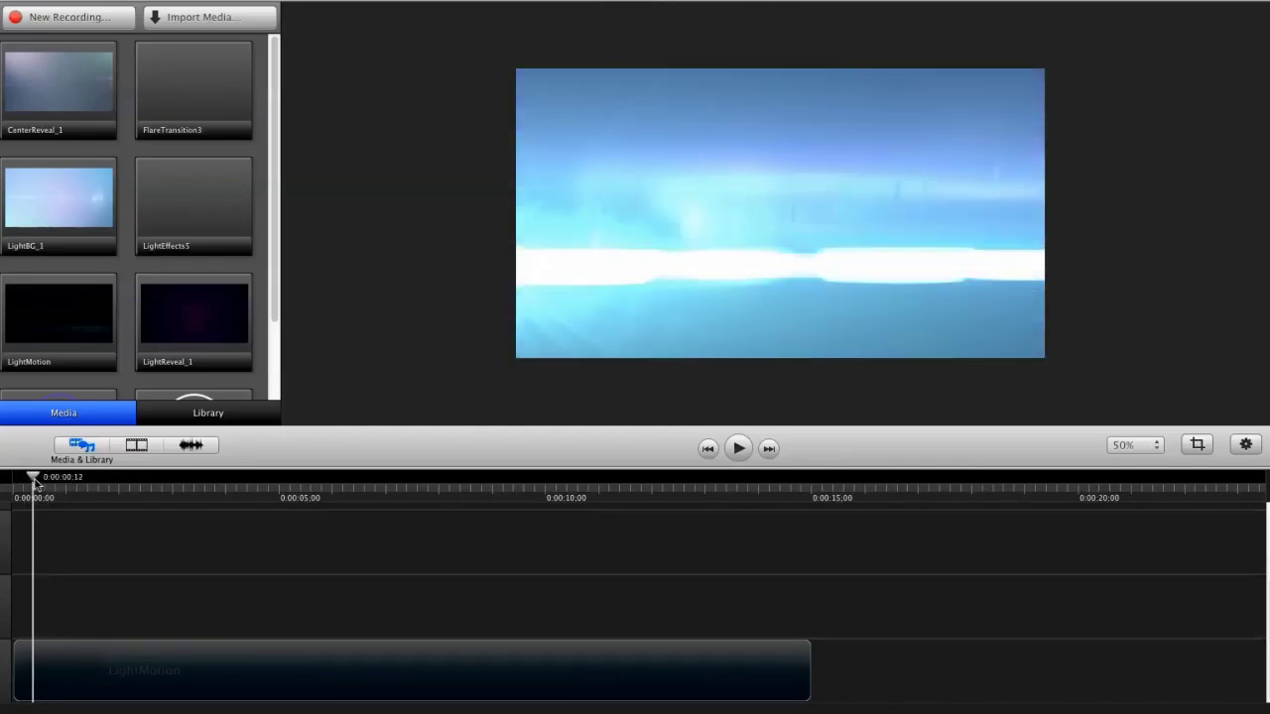
pyautogui.press('super+equal')
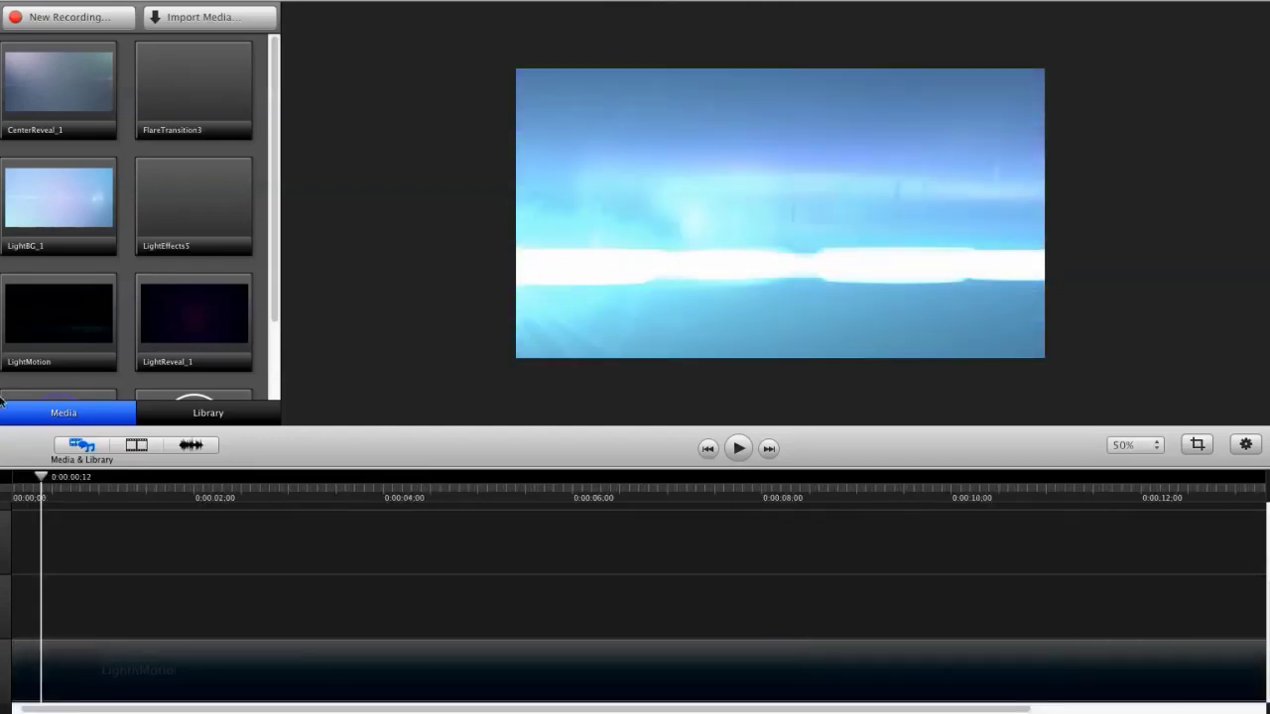
pyautogui.press('space')
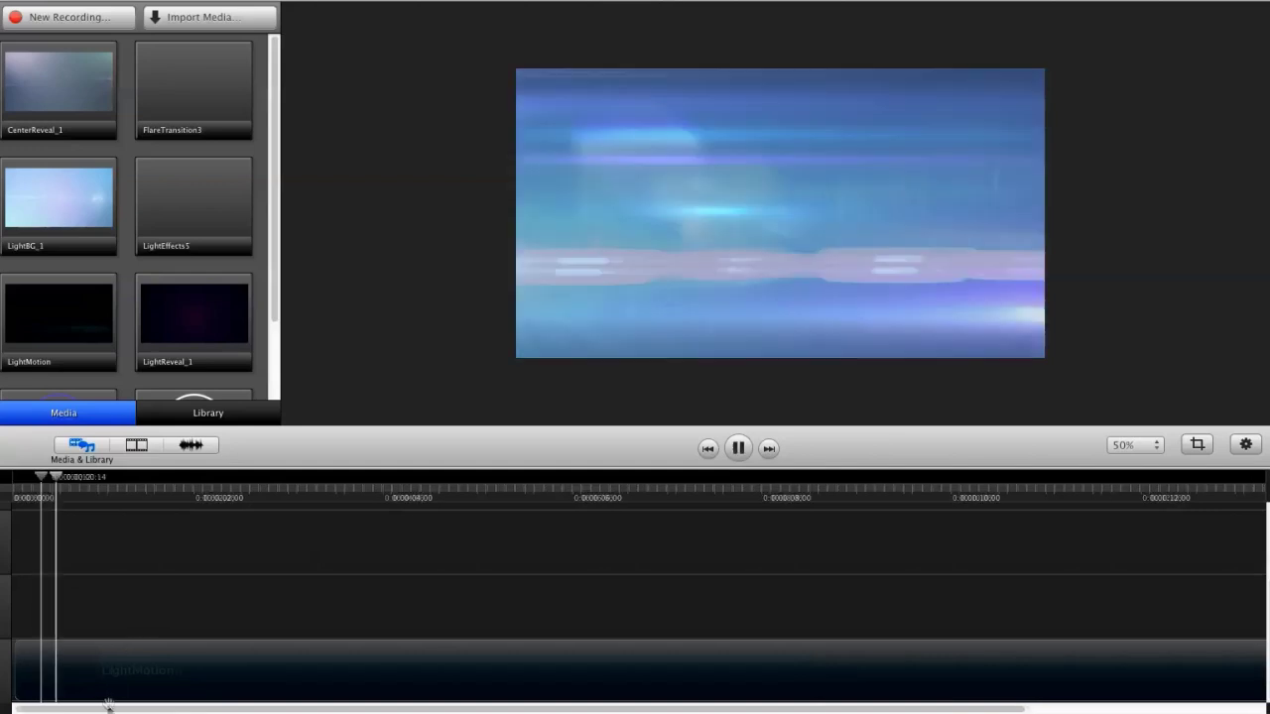
pyautogui.press('space')
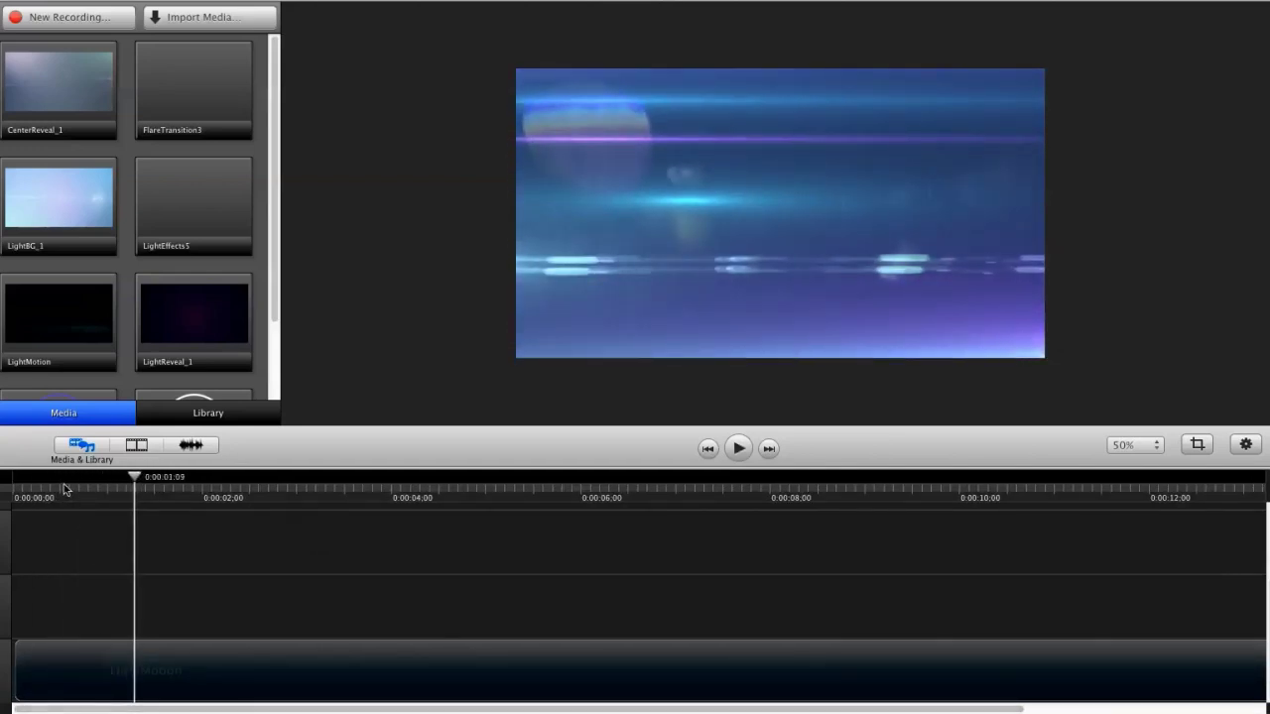
pyautogui.moveTo(65, 484)
pyautogui.mouseDown()
pyautogui.moveTo(33, 484)
pyautogui.moveTo(52, 483)
pyautogui.mouseUp()
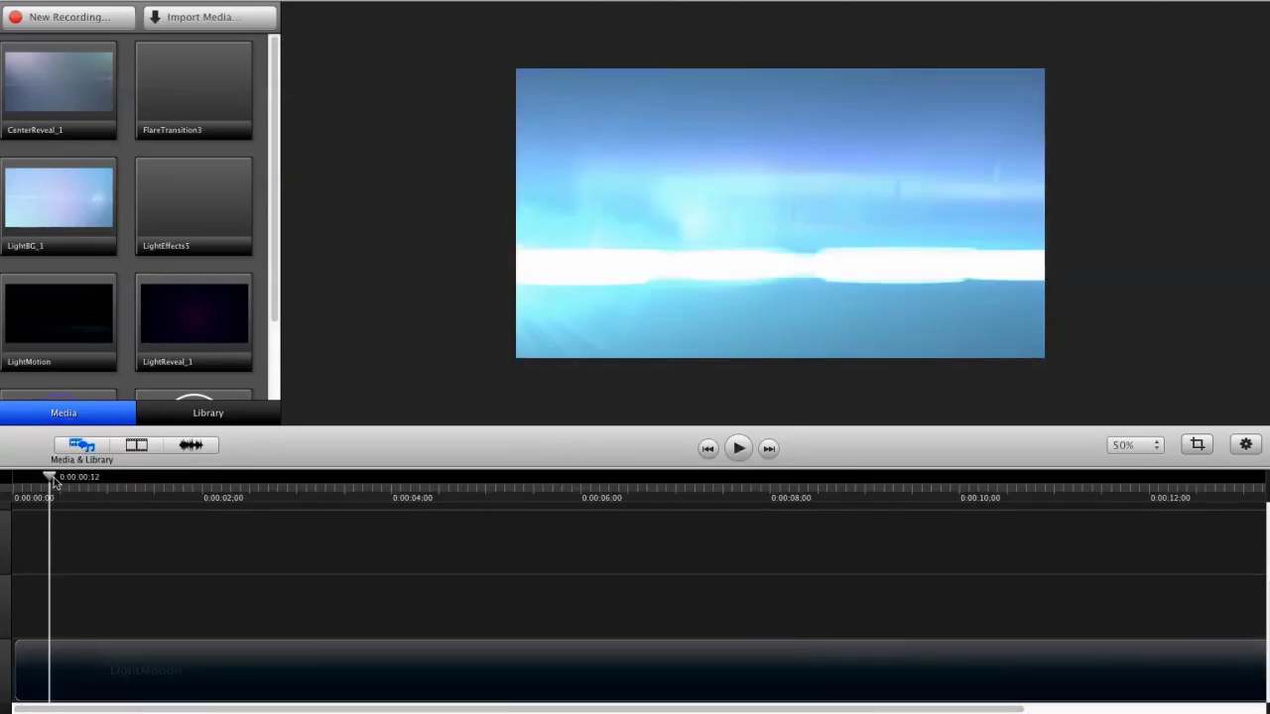
# Add a text callout above LightMotion at 0:00:00;12 near the middle of the canvas, reading "Introducing"
pyautogui.click(137, 444)
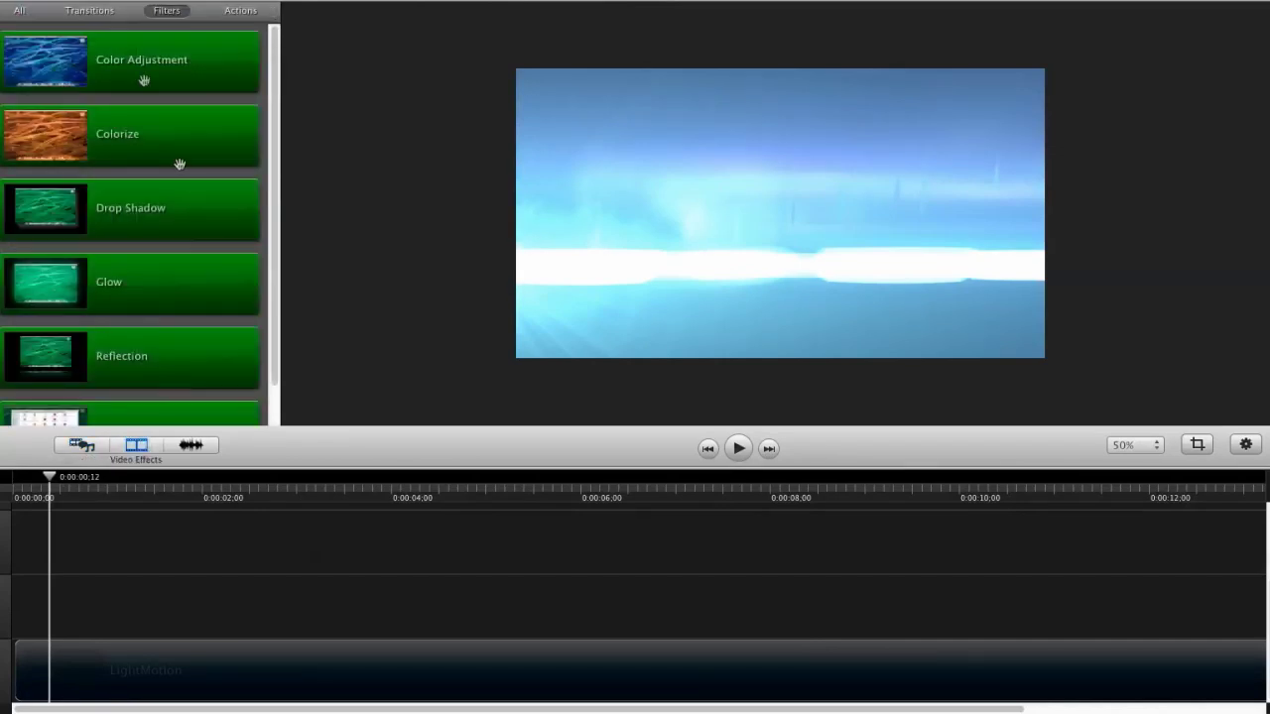
pyautogui.click(88, 444)
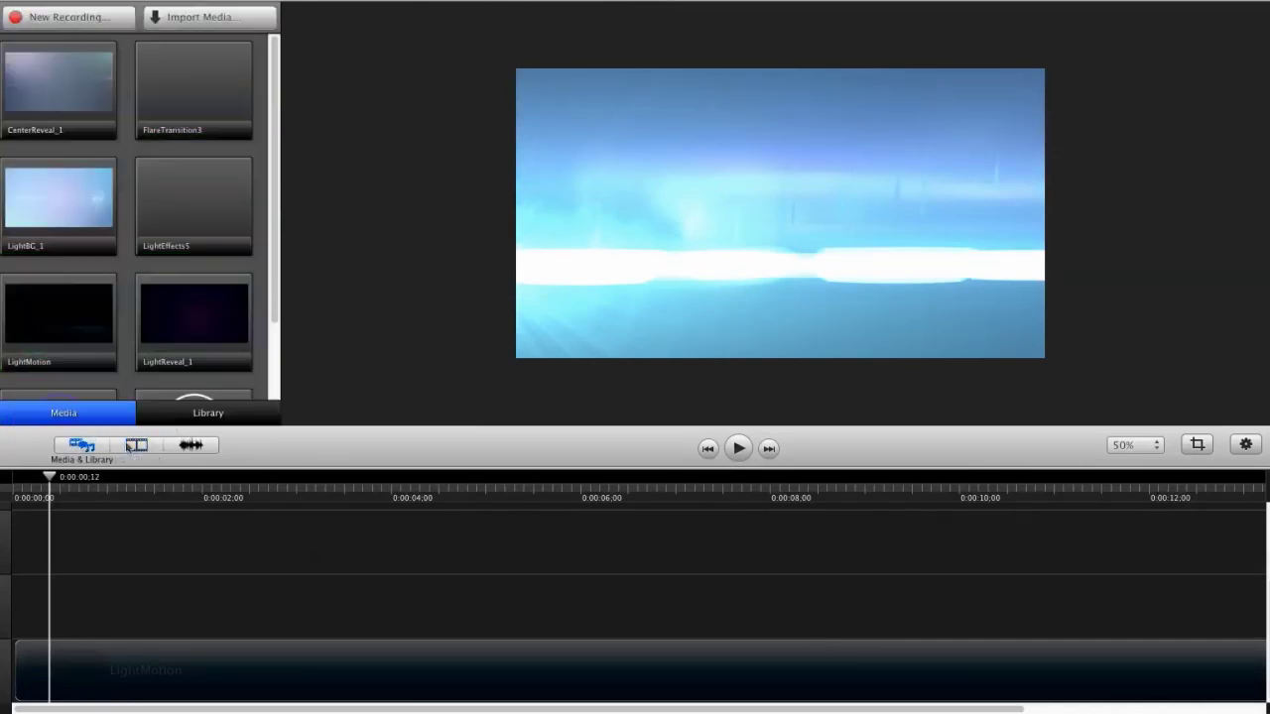
pyautogui.click(177, 417)
pyautogui.moveTo(82, 26); pyautogui.dragTo(804, 223)
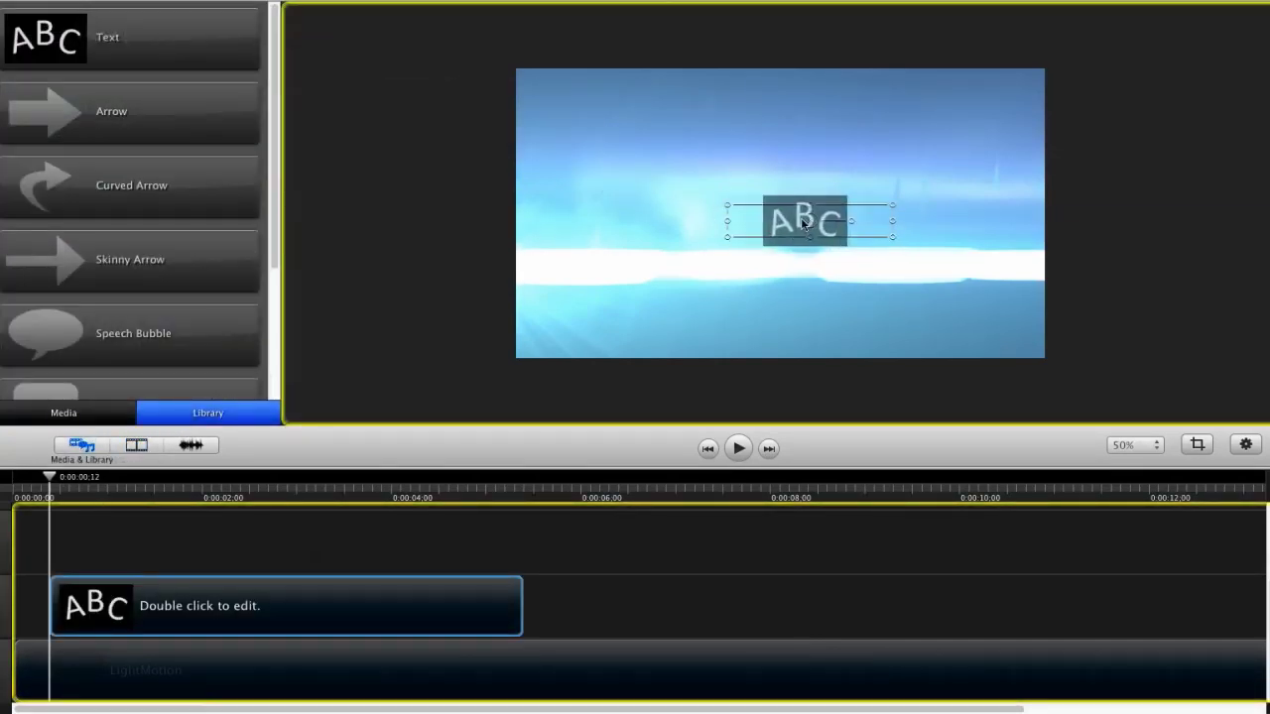
pyautogui.doubleClick(814, 203)
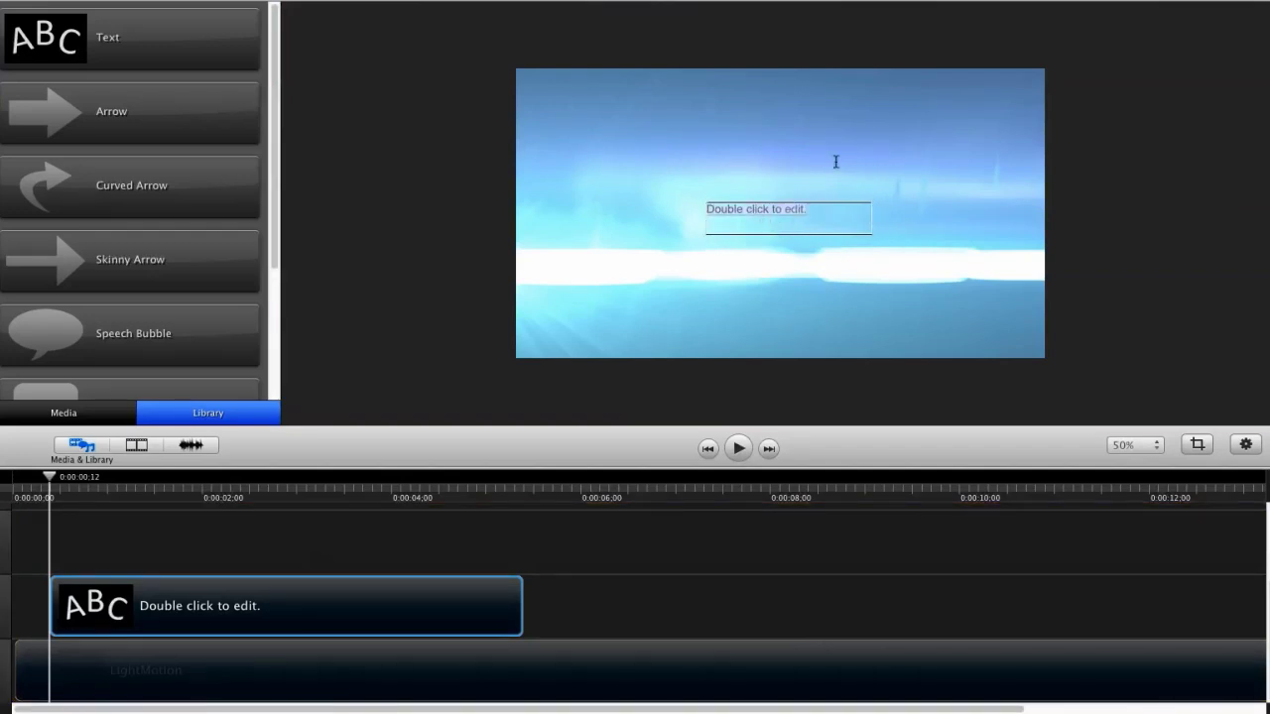
pyautogui.press('BackSpace')
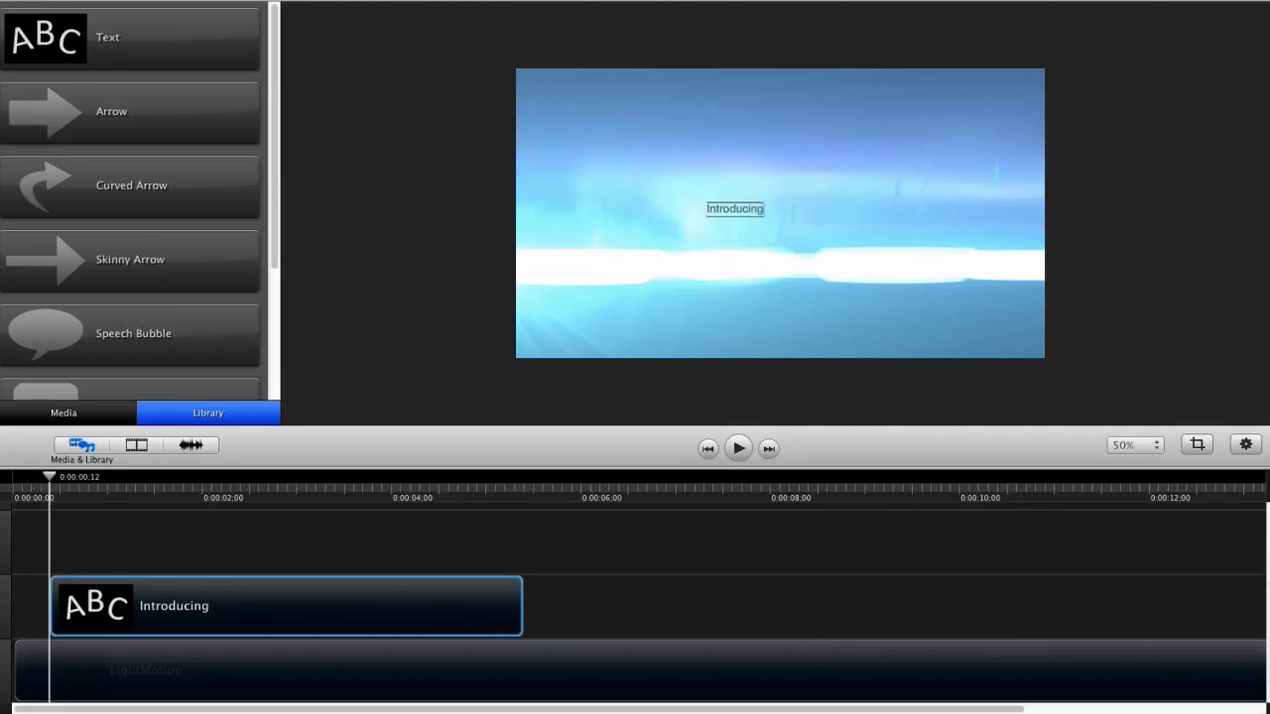
pyautogui.click(720, 274)
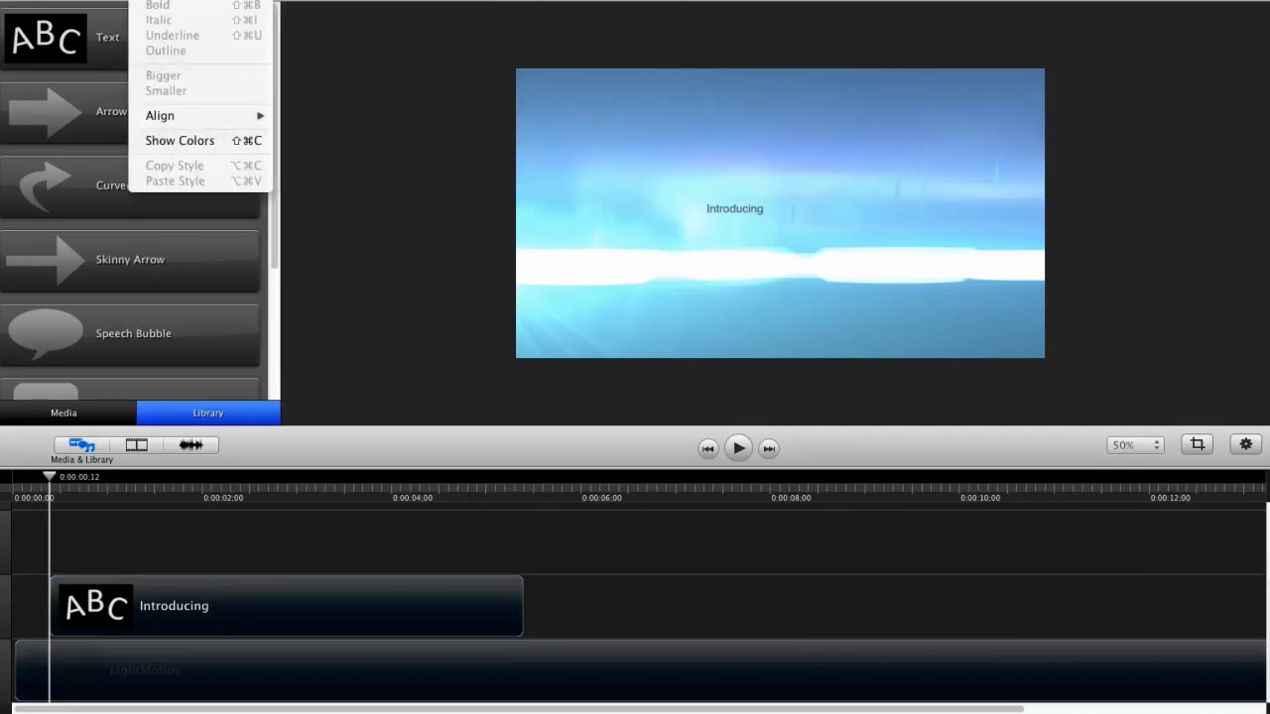
# Apply the favourite font Impact 64 pt to the "Introducing" text
pyautogui.press('super+t')
pyautogui.moveTo(878, 587); pyautogui.dragTo(572, 421)
pyautogui.click(591, 519)
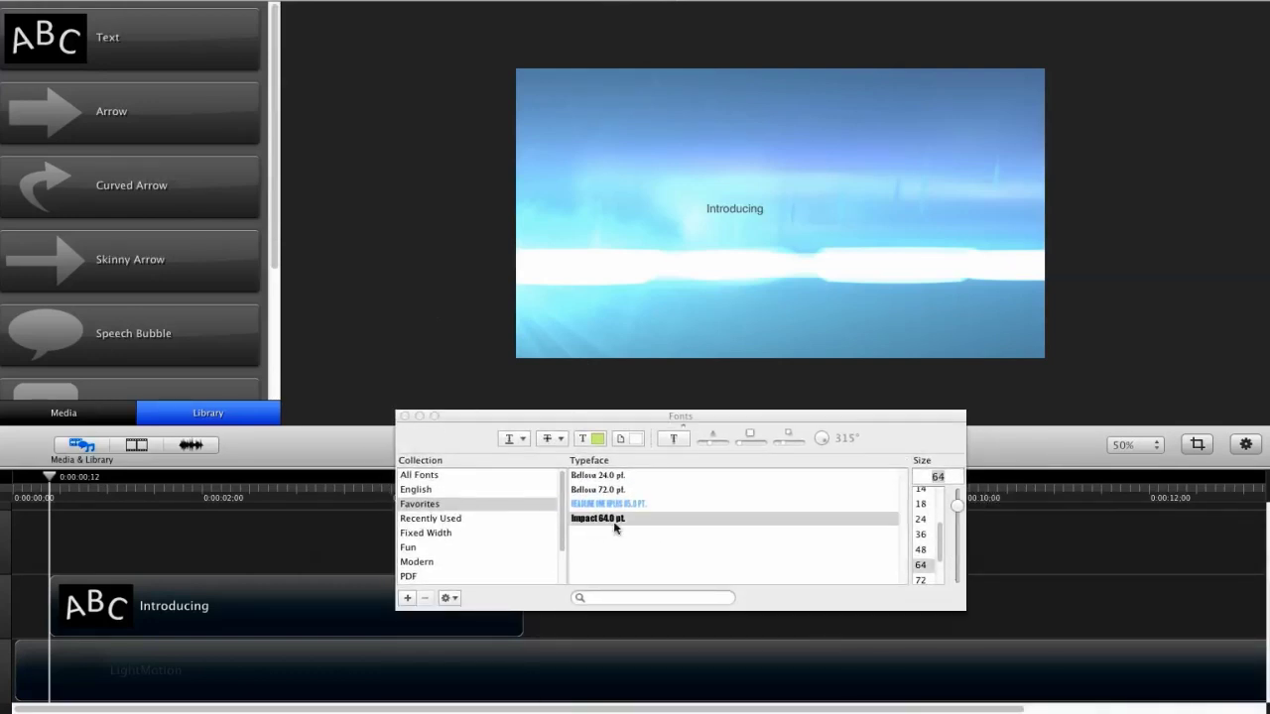
pyautogui.click(723, 208)
pyautogui.click(600, 519)
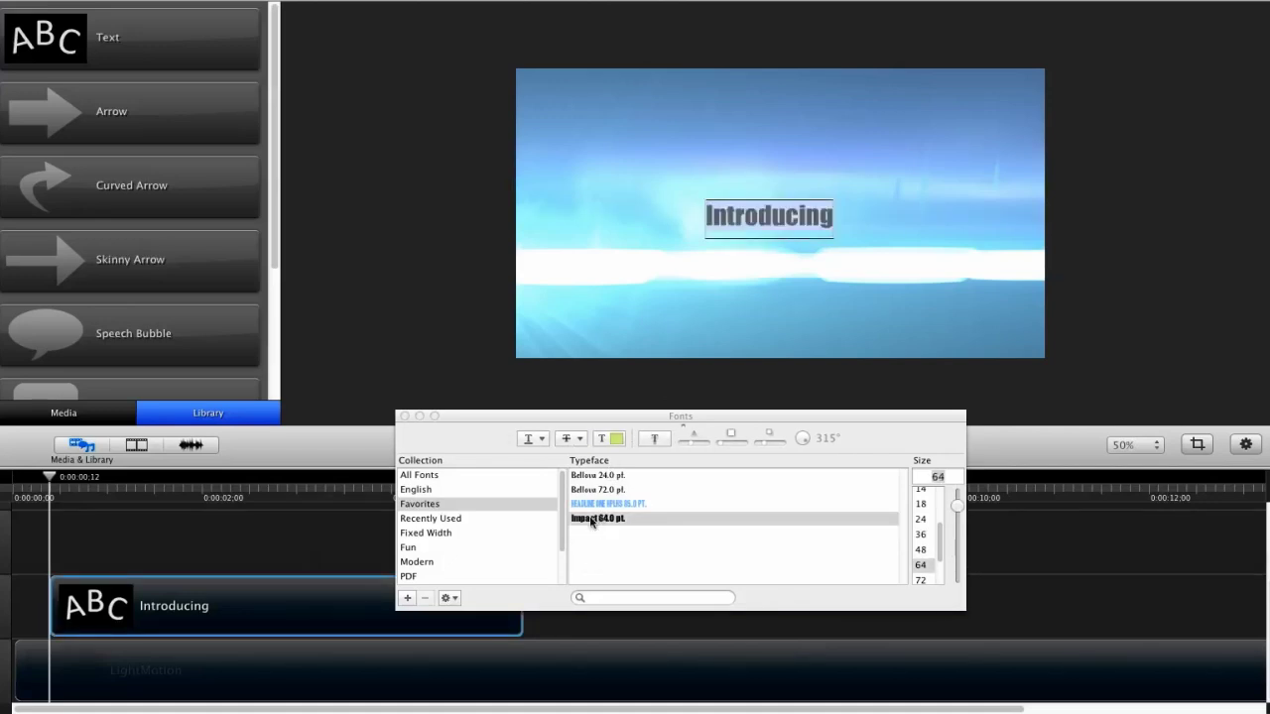
# Enlarge the Fonts window and try families from All Fonts, such as Herculanum and Hoefler Text, on the text before returning to Impact
pyautogui.moveTo(593, 414); pyautogui.dragTo(615, 420)
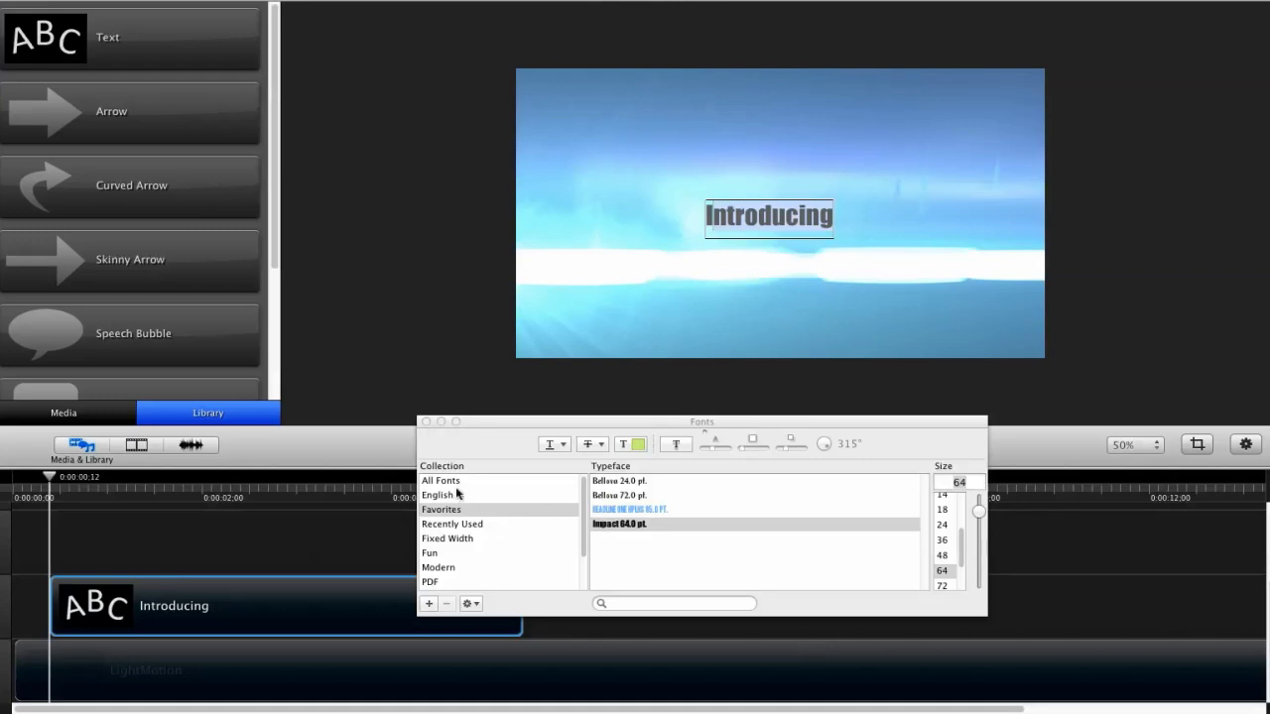
pyautogui.moveTo(490, 427); pyautogui.dragTo(501, 402)
pyautogui.moveTo(996, 590); pyautogui.dragTo(1022, 689)
pyautogui.click(452, 457)
pyautogui.click(648, 482)
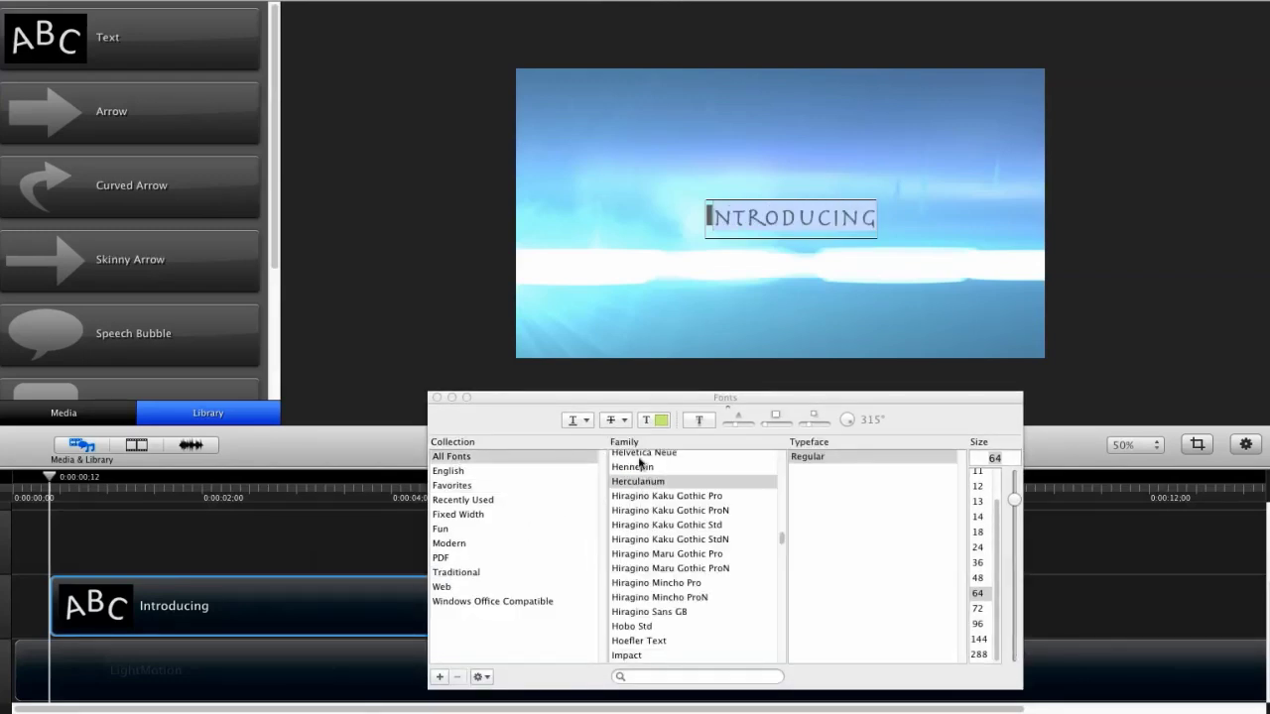
pyautogui.click(642, 464)
pyautogui.click(654, 556)
pyautogui.click(643, 641)
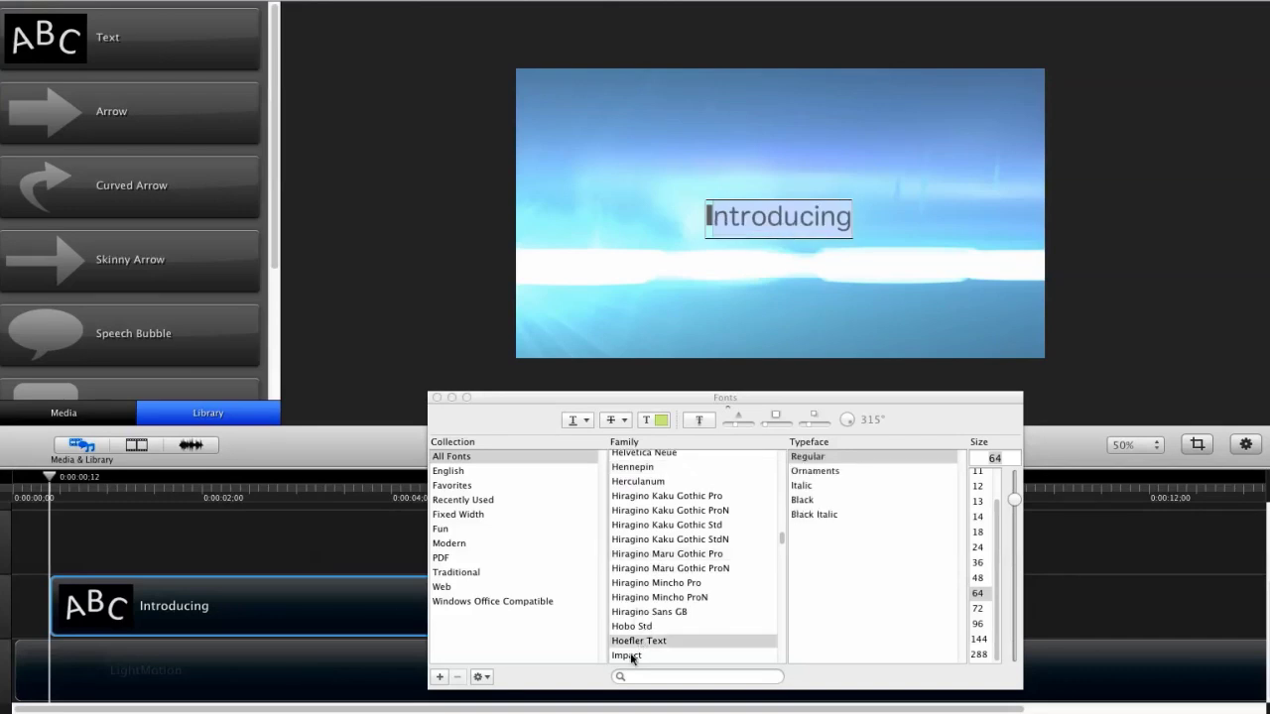
pyautogui.click(641, 655)
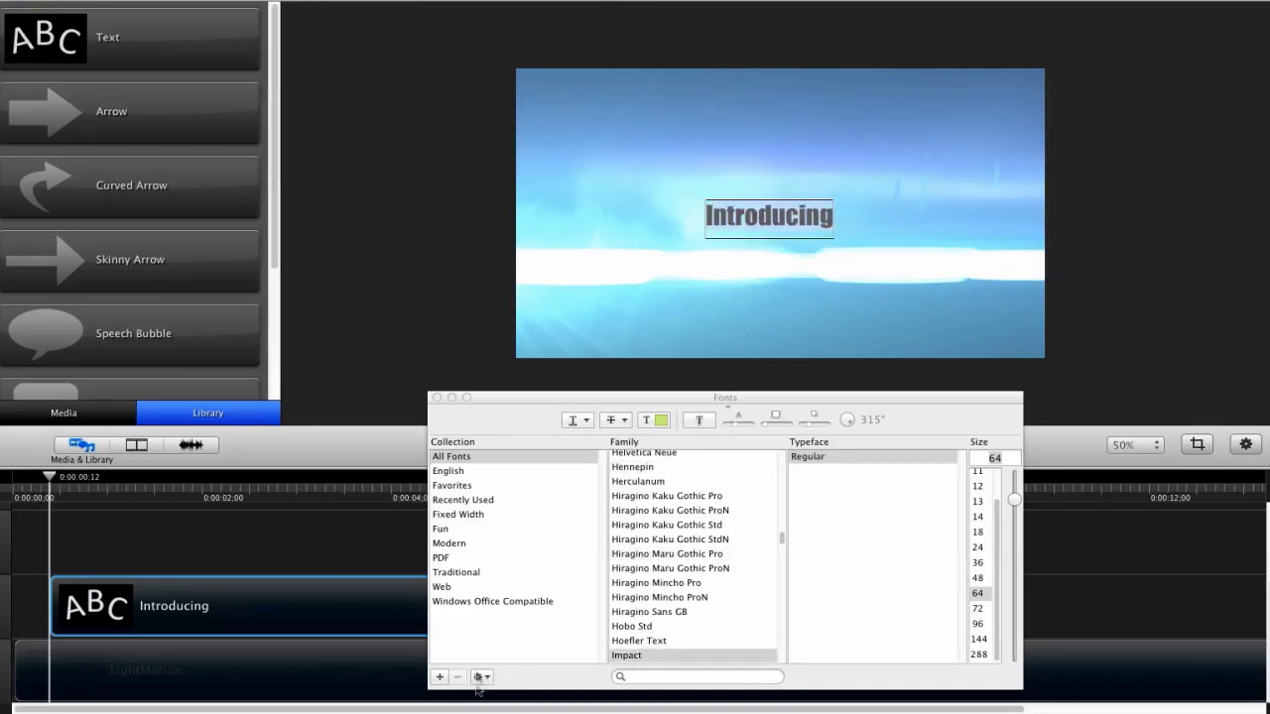
# Check the option for adding a font to the favourites, set the "Introducing" text size to 72, and display the favourite fonts
pyautogui.click(478, 677)
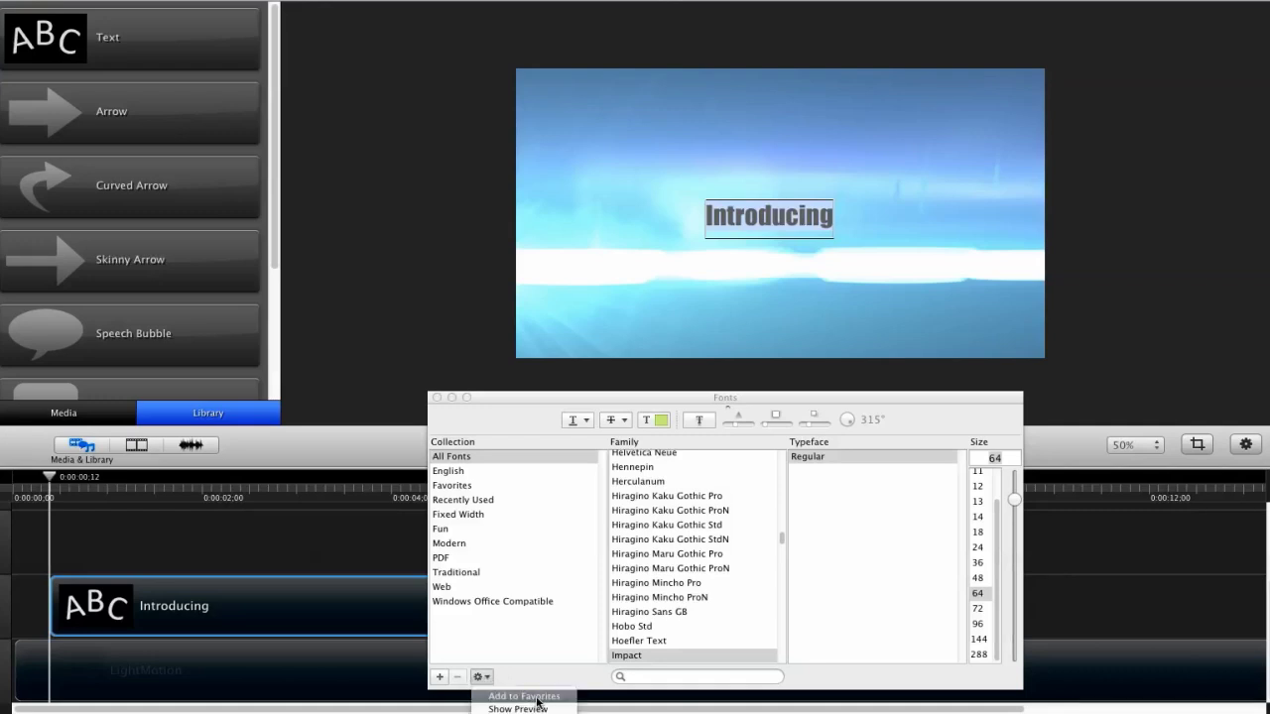
pyautogui.click(485, 629)
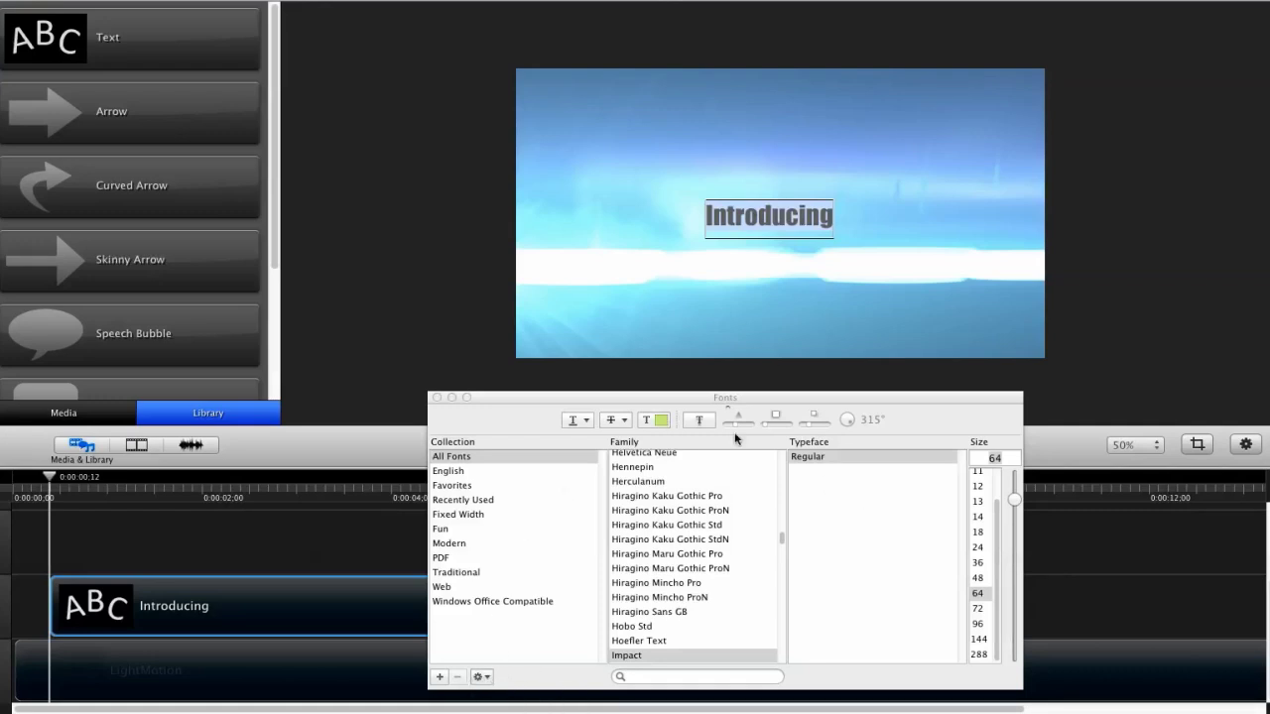
pyautogui.moveTo(1010, 491); pyautogui.dragTo(1010, 477)
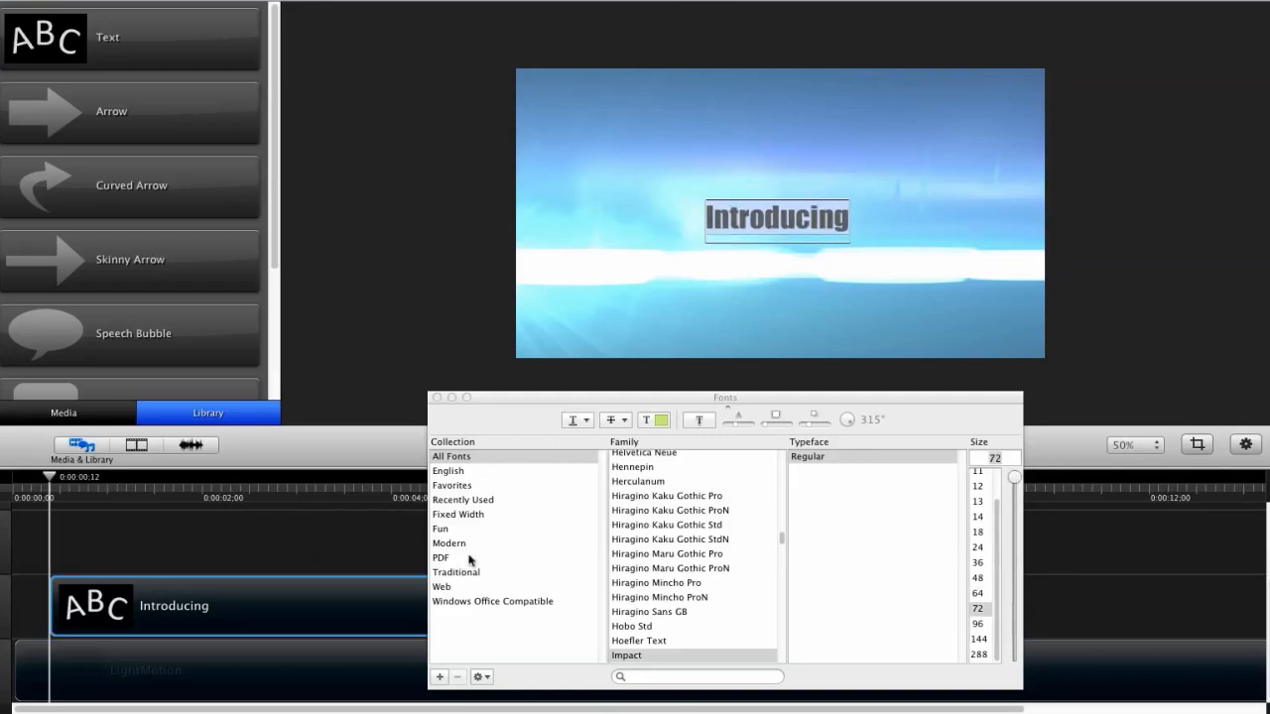
pyautogui.click(455, 486)
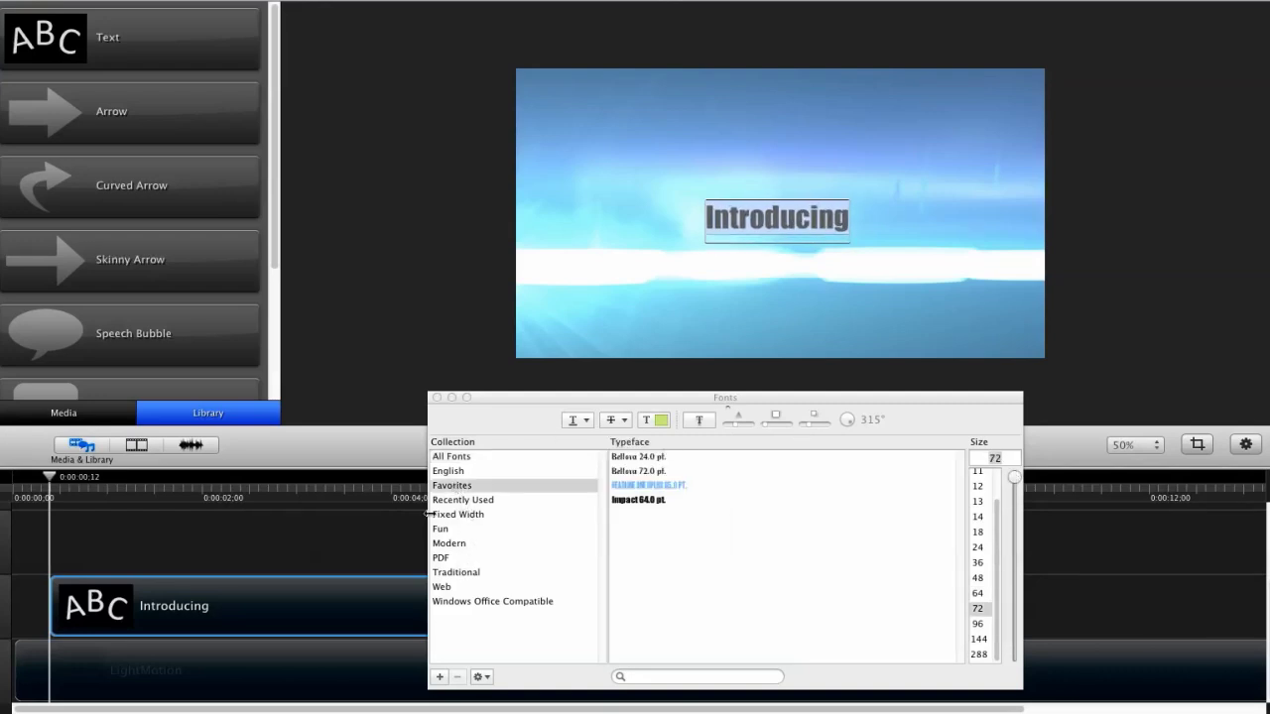
# Apply the favourite Impact 64 pt font to the "Introducing" text, colour it white, and close the Fonts window
pyautogui.click(644, 503)
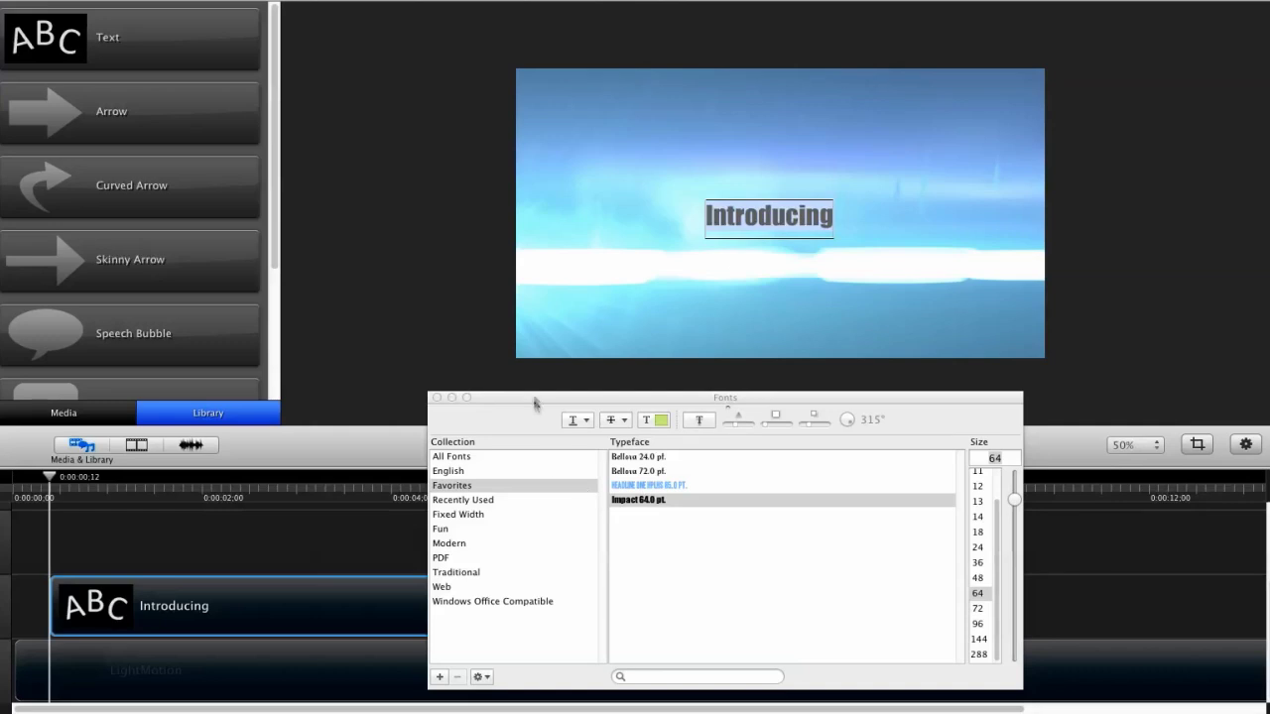
pyautogui.moveTo(534, 402); pyautogui.dragTo(738, 461)
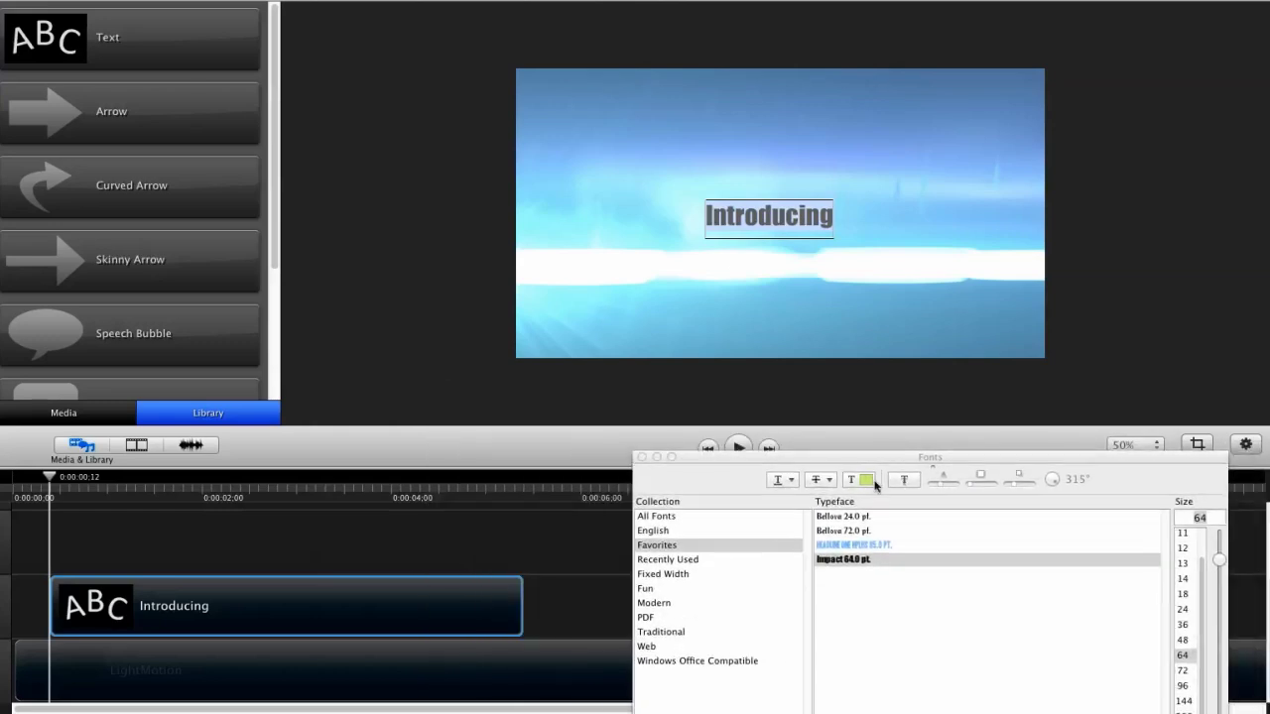
pyautogui.click(866, 482)
pyautogui.moveTo(406, 448); pyautogui.dragTo(406, 341)
pyautogui.click(262, 264)
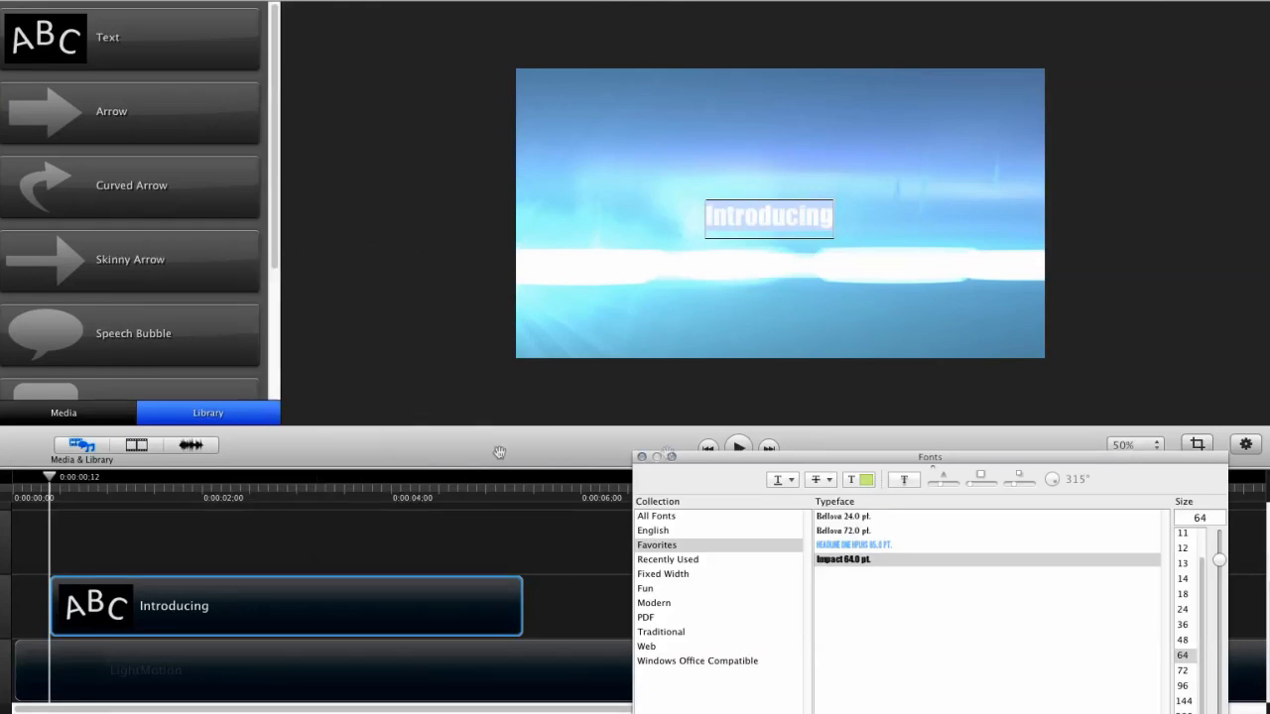
pyautogui.moveTo(711, 466); pyautogui.dragTo(786, 498)
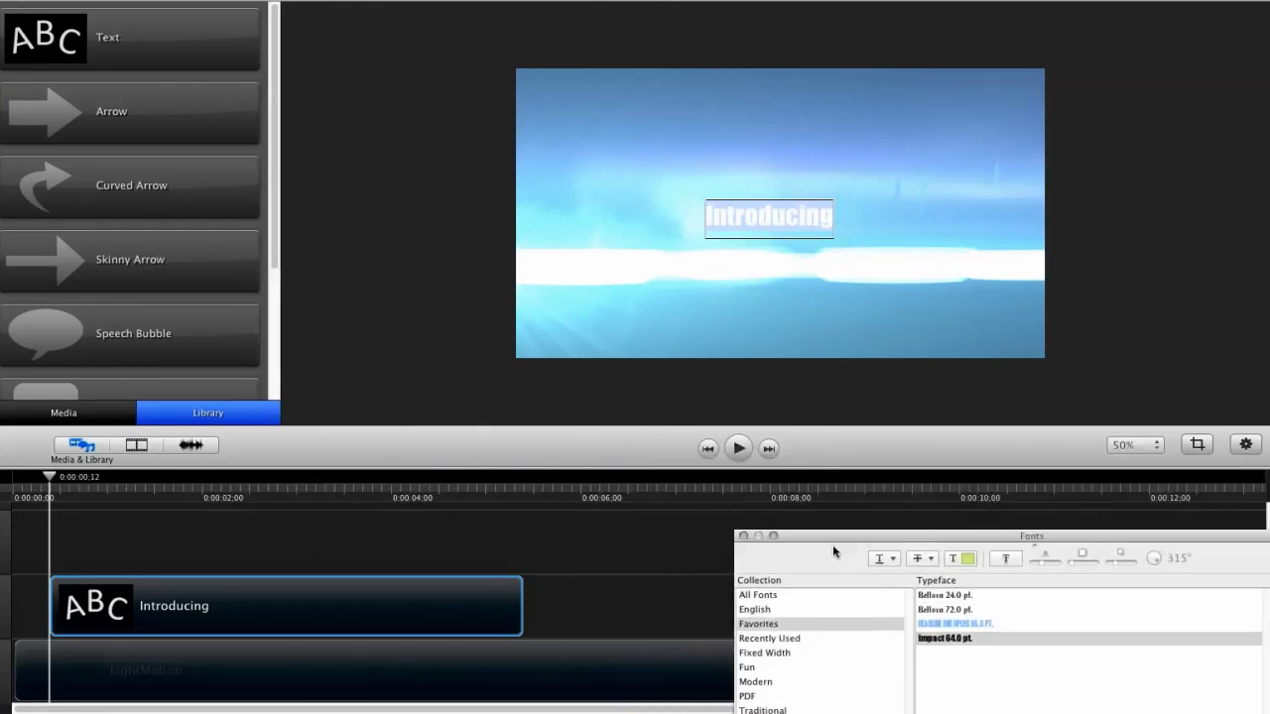
pyautogui.click(714, 487)
pyautogui.click(230, 558)
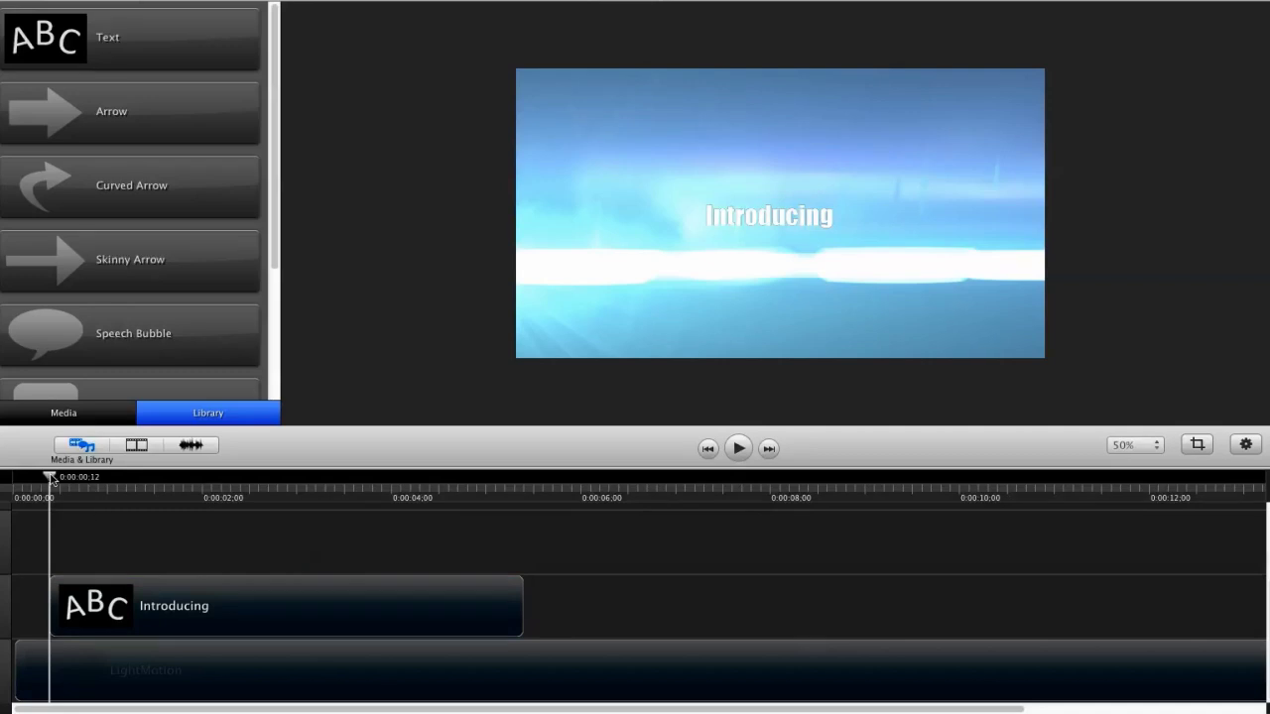
# With the playhead at 0:00:01;01, set the "Introducing" text size to 72
pyautogui.moveTo(52, 480); pyautogui.dragTo(112, 496)
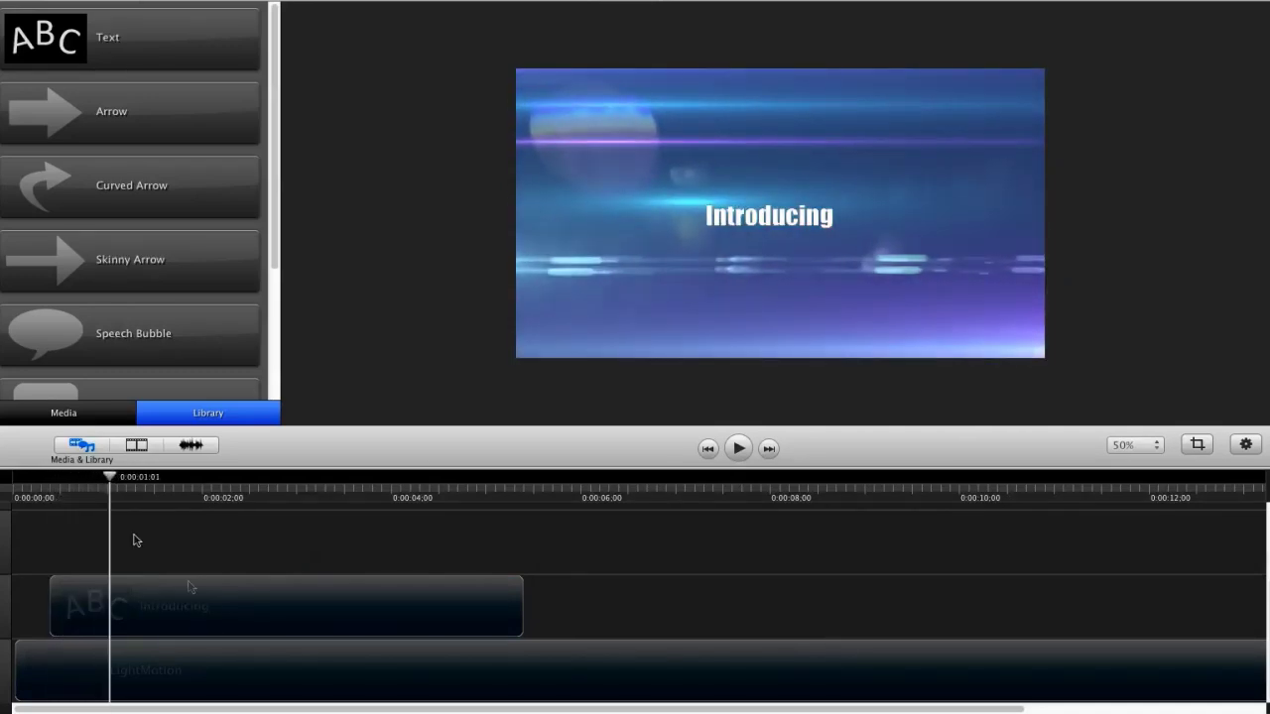
pyautogui.click(717, 222)
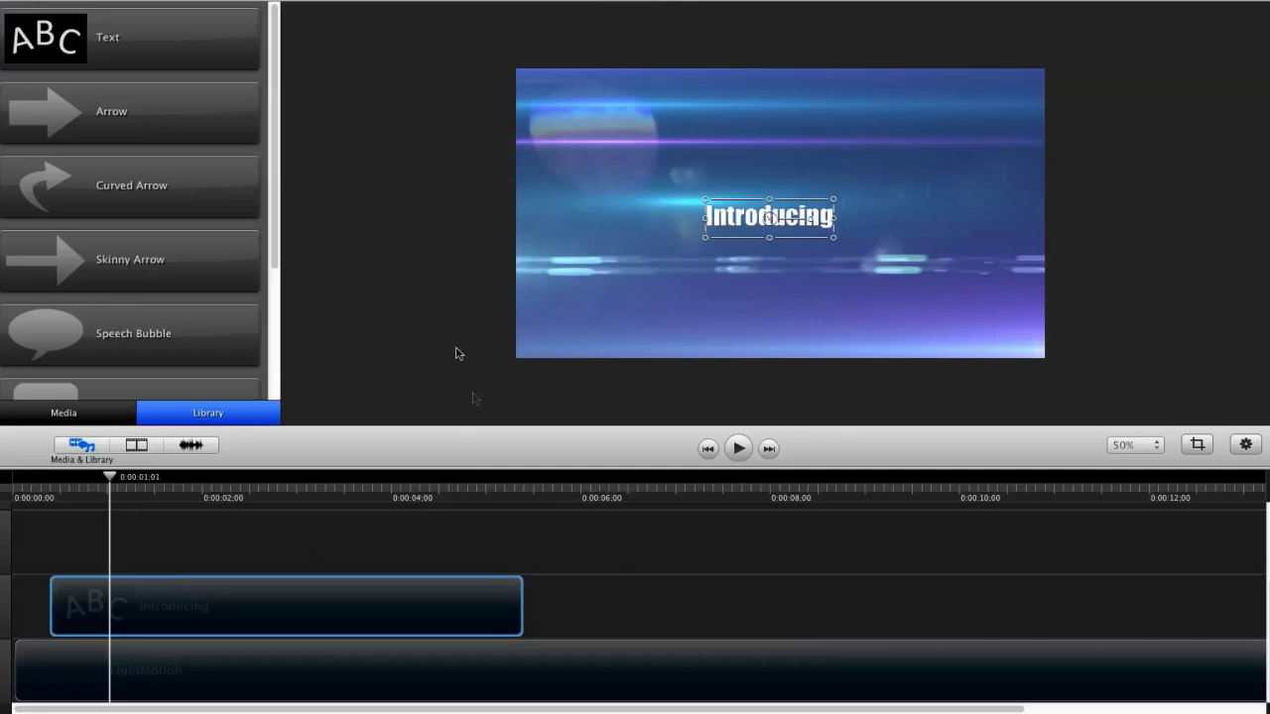
pyautogui.press('super+t')
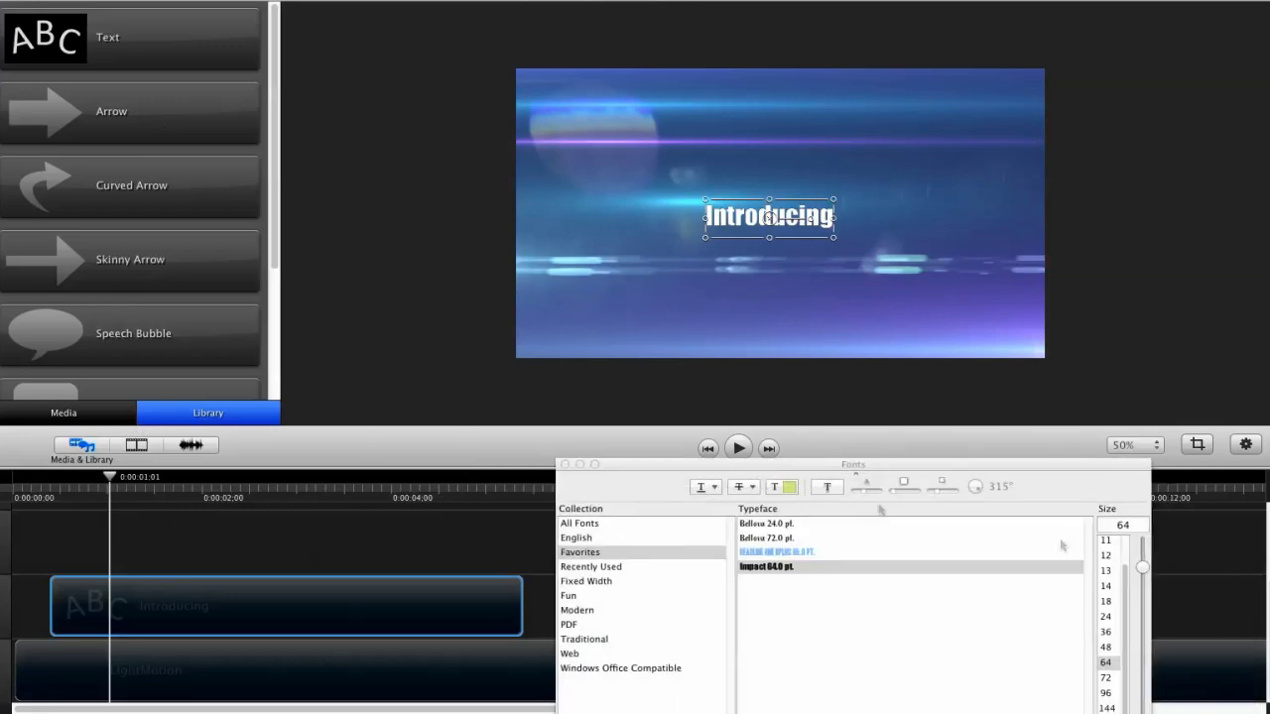
pyautogui.moveTo(1142, 563); pyautogui.dragTo(1143, 518)
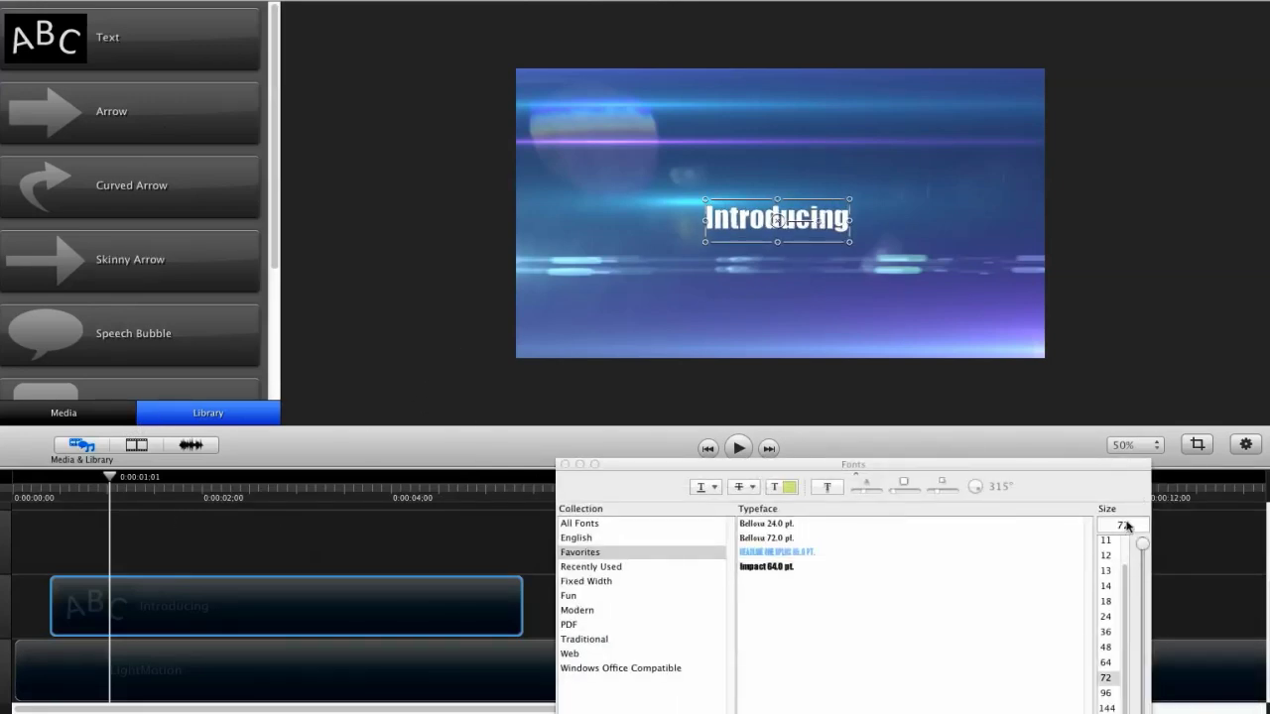
# Try Metalwerks from the All Fonts collection on the title before applying Myriad Pro in the Semibold typeface
pyautogui.moveTo(768, 462); pyautogui.dragTo(655, 463)
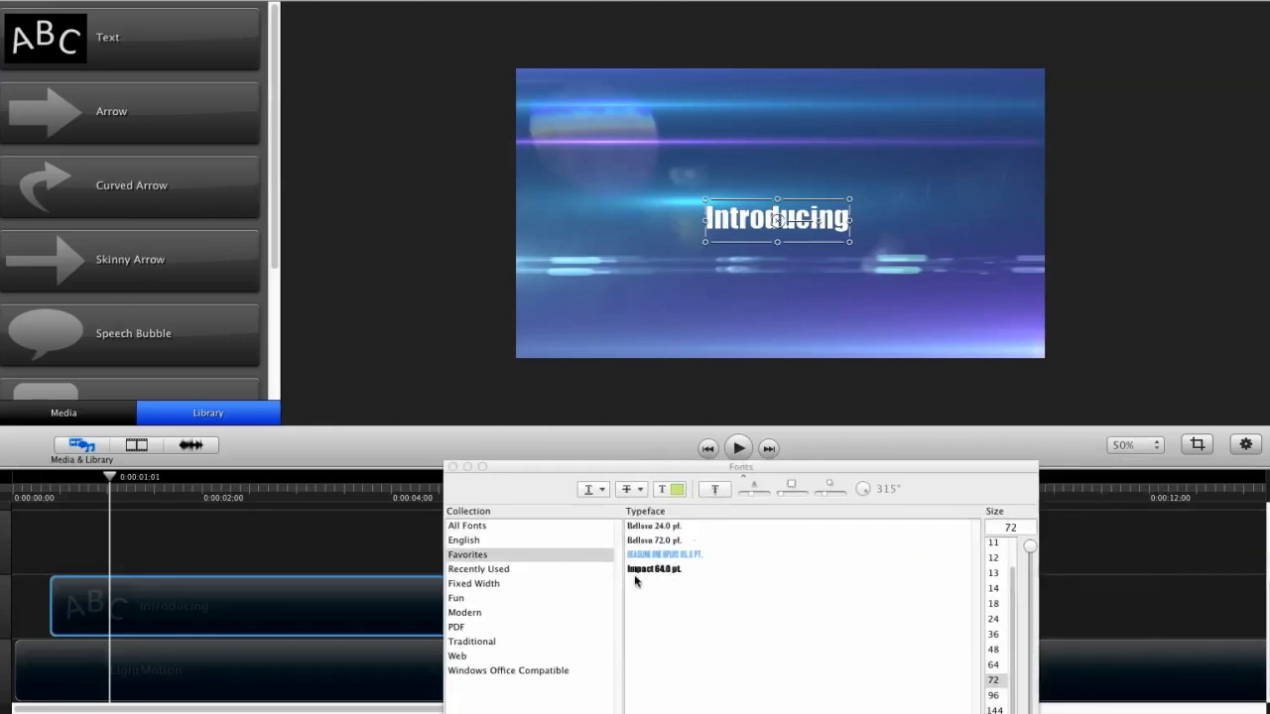
pyautogui.click(470, 526)
pyautogui.moveTo(799, 612); pyautogui.dragTo(799, 642)
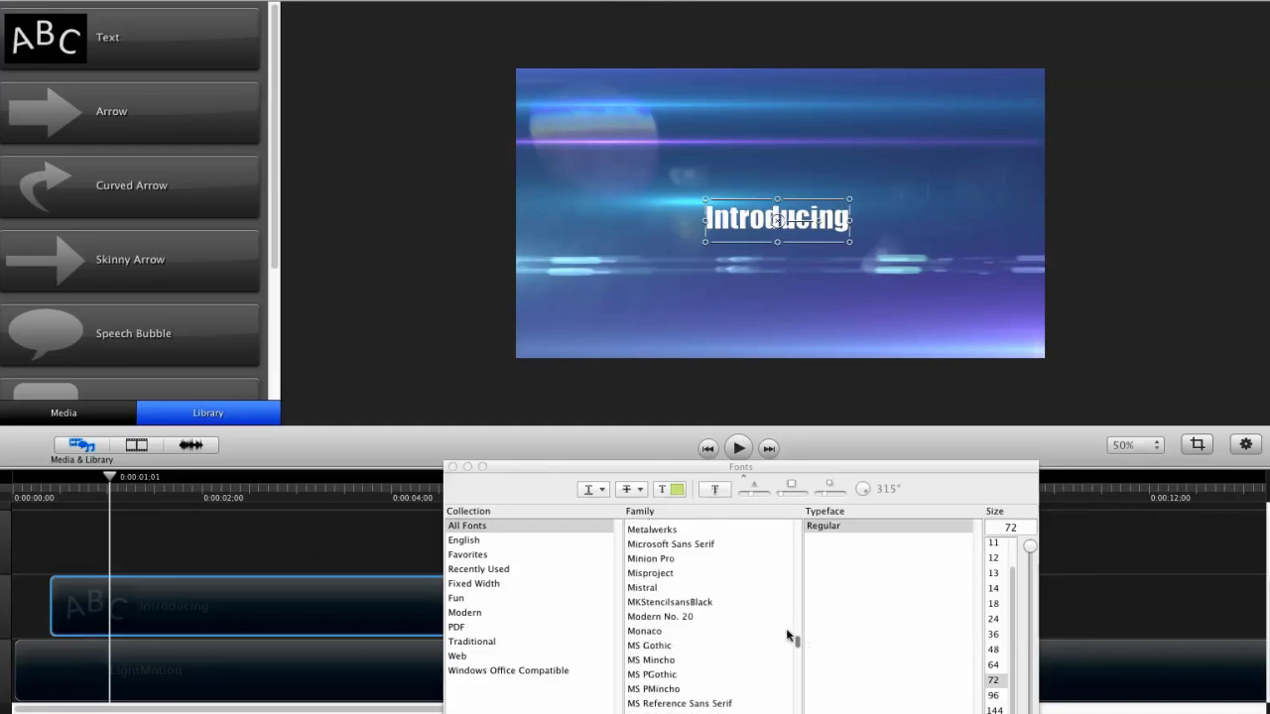
pyautogui.click(663, 532)
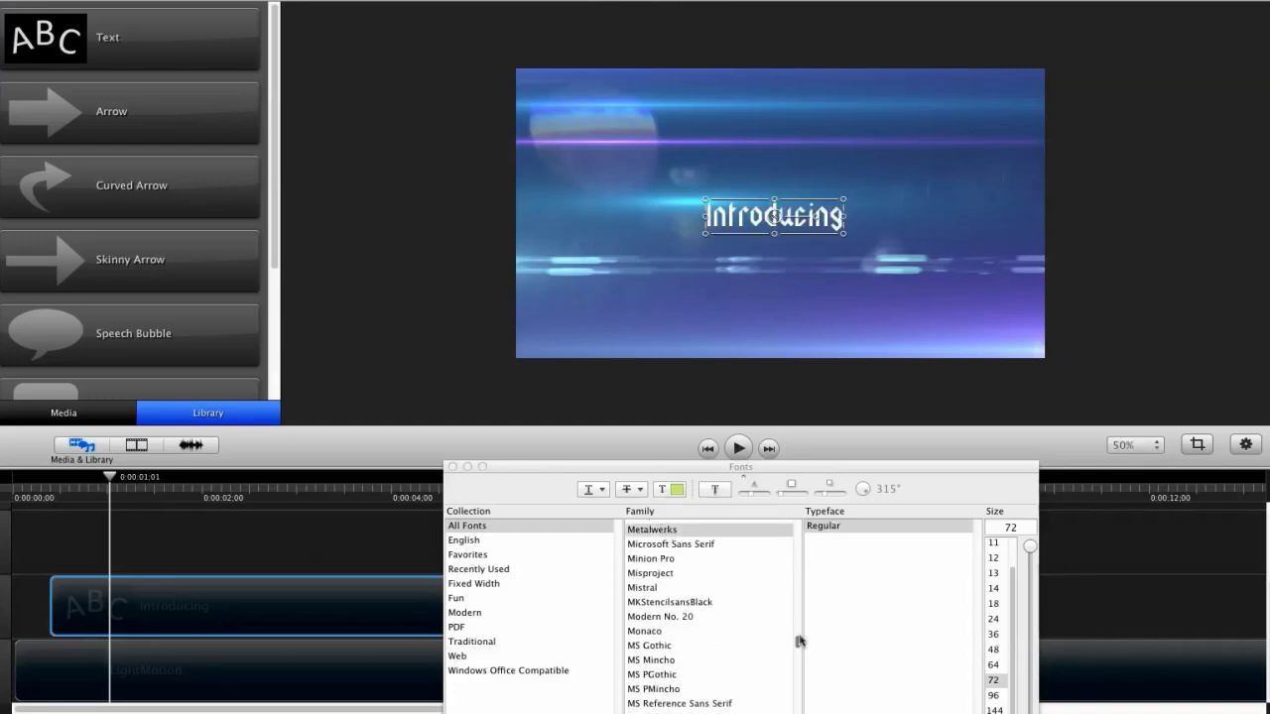
pyautogui.moveTo(800, 642); pyautogui.dragTo(801, 646)
pyautogui.scroll(-4, 801, 646)
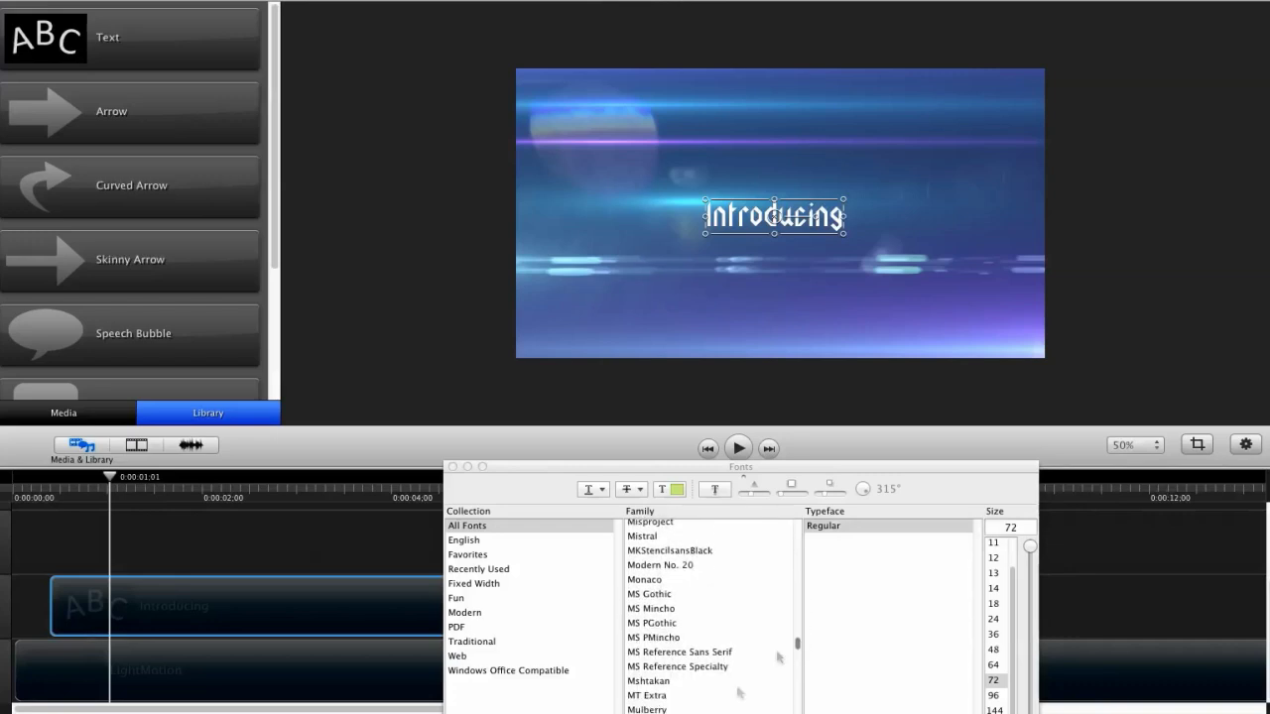
pyautogui.scroll(-5, 797, 644)
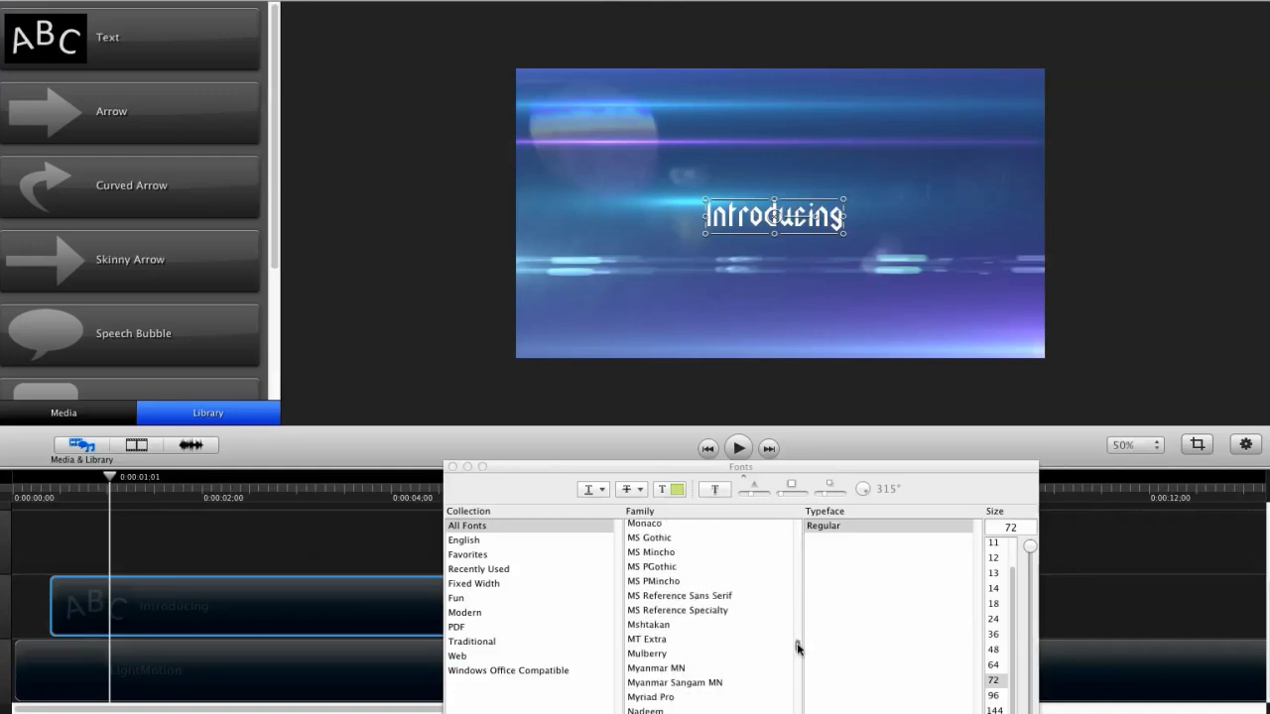
pyautogui.click(655, 623)
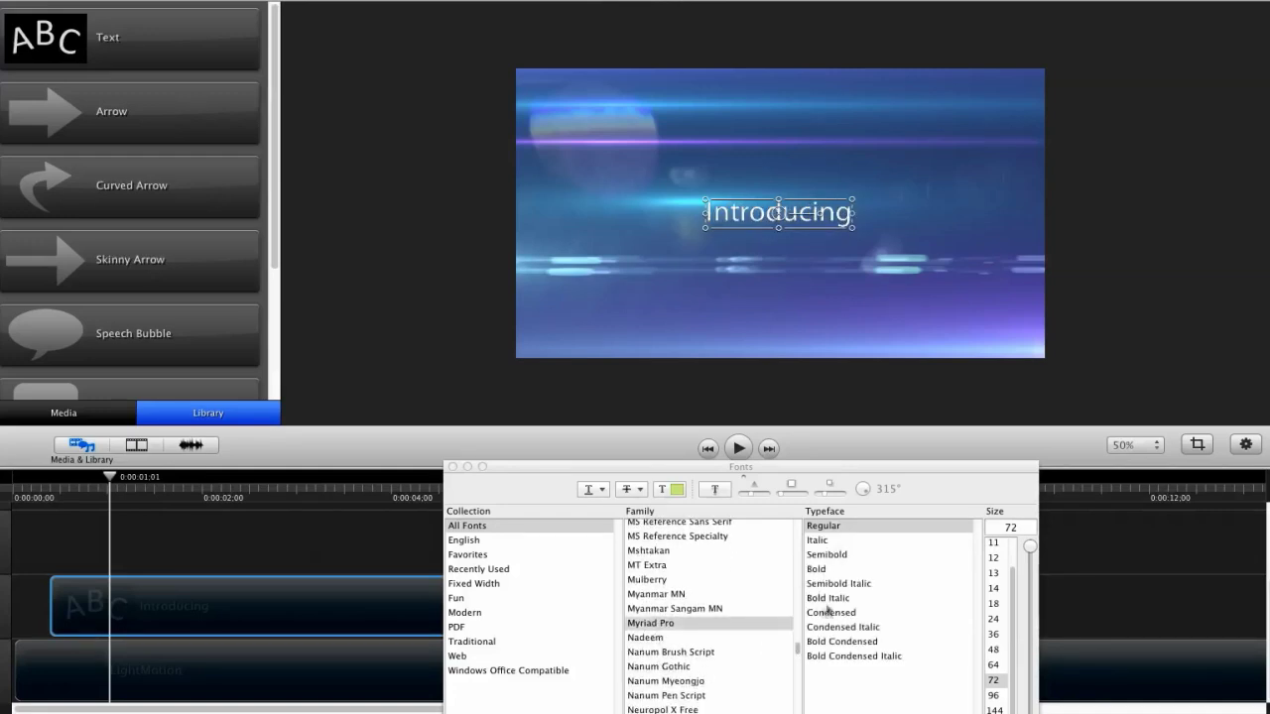
pyautogui.click(834, 587)
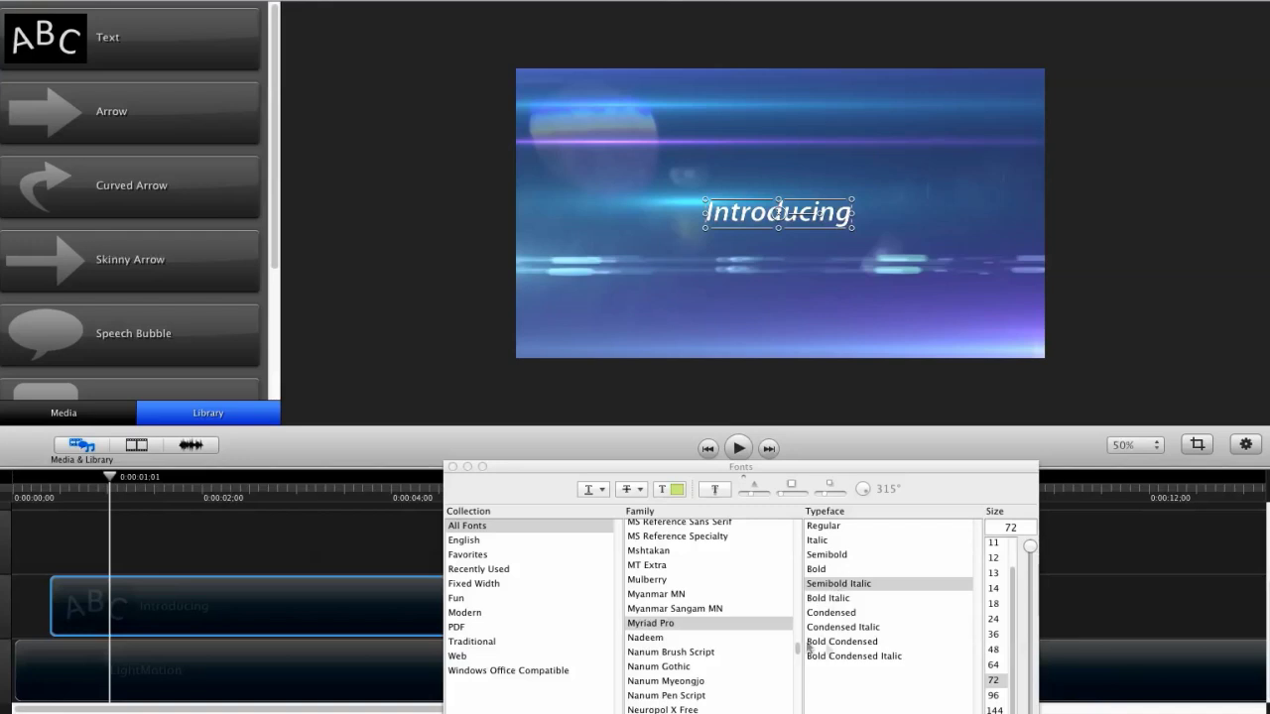
pyautogui.click(826, 558)
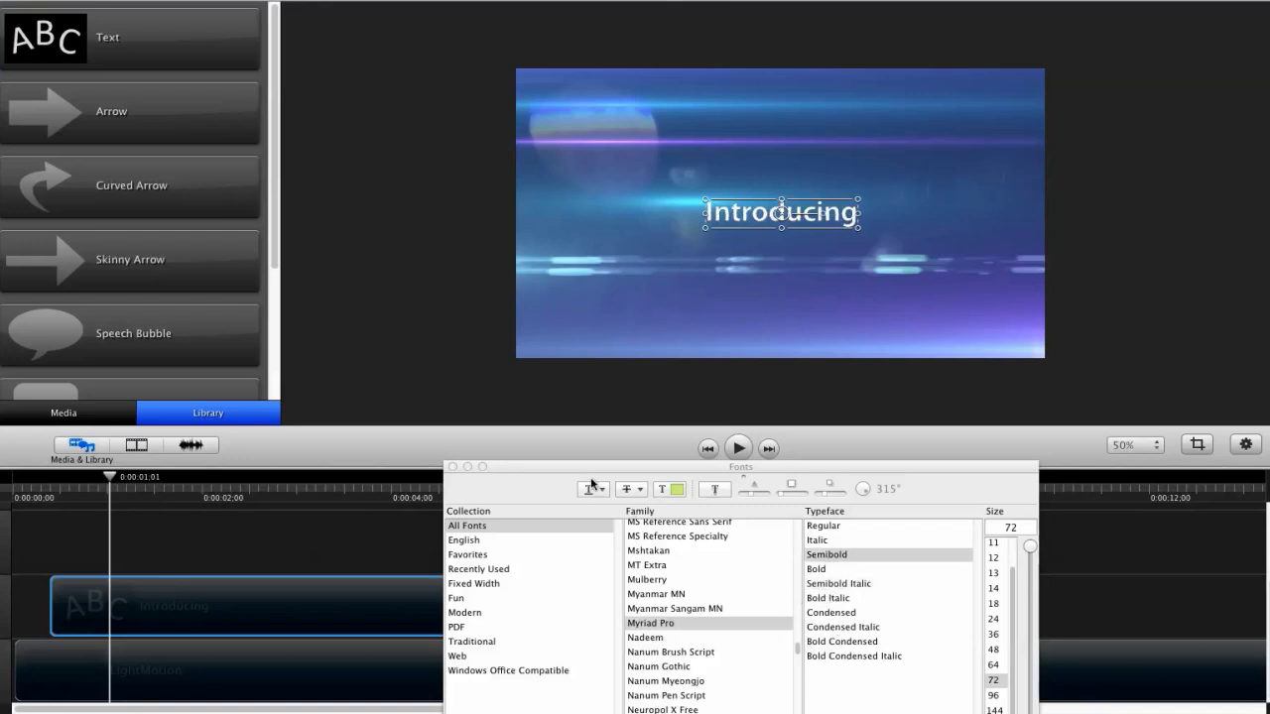
# Replace the title text with "INTRODUCING" in capitals
pyautogui.moveTo(573, 475); pyautogui.dragTo(546, 490)
pyautogui.doubleClick(784, 214)
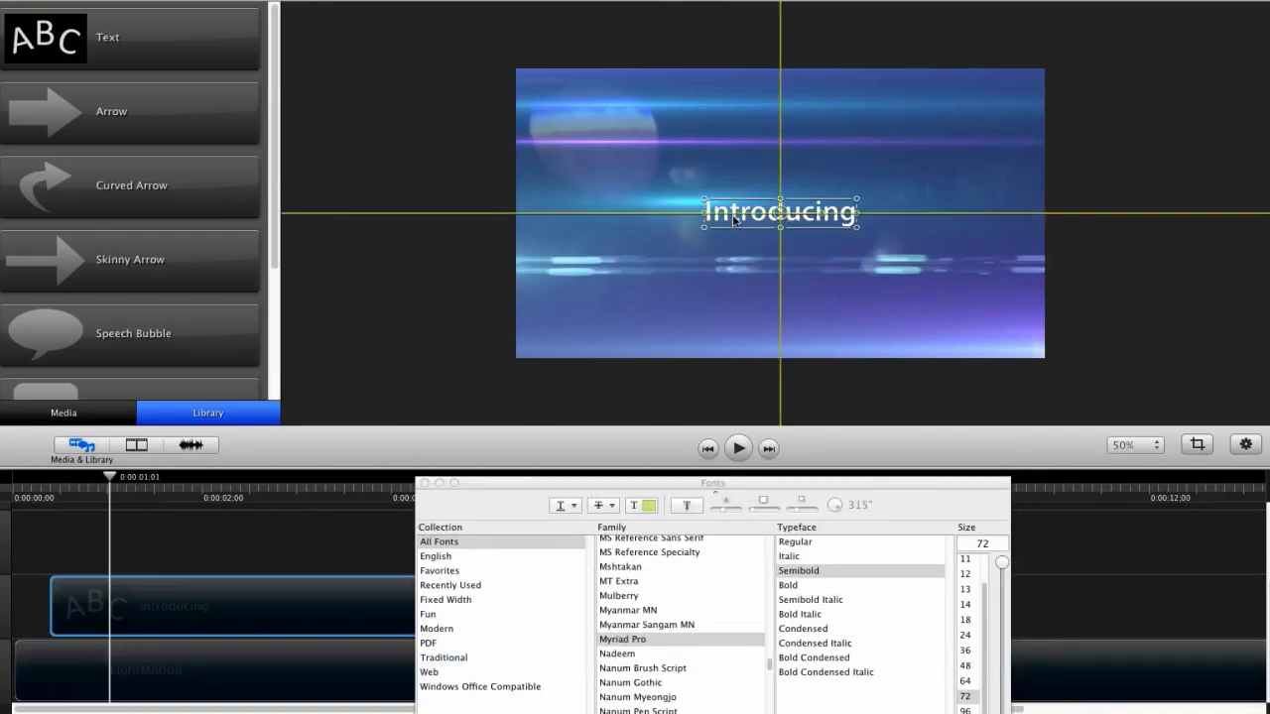
pyautogui.press('BackSpace')
pyautogui.write('INTRODUCING')
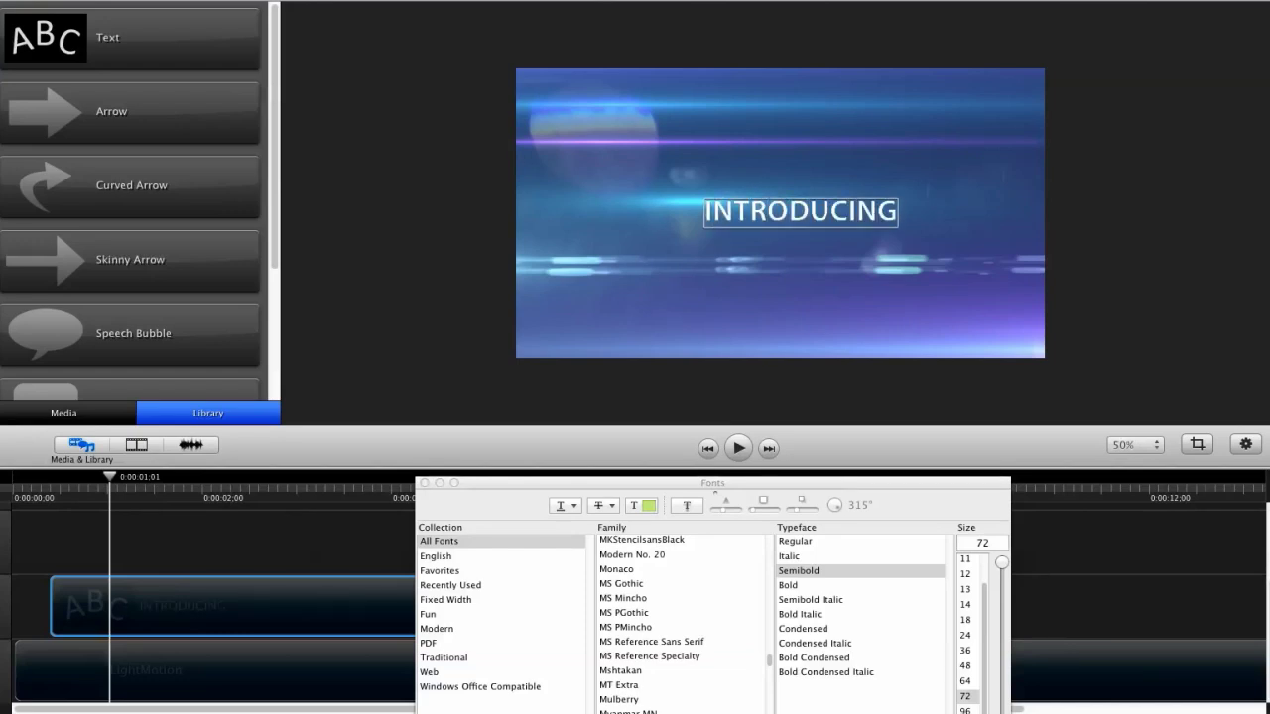
# Reduce the "INTRODUCING" text size to 51 and close the Fonts window
pyautogui.doubleClick(816, 211)
pyautogui.moveTo(1001, 563); pyautogui.dragTo(996, 620)
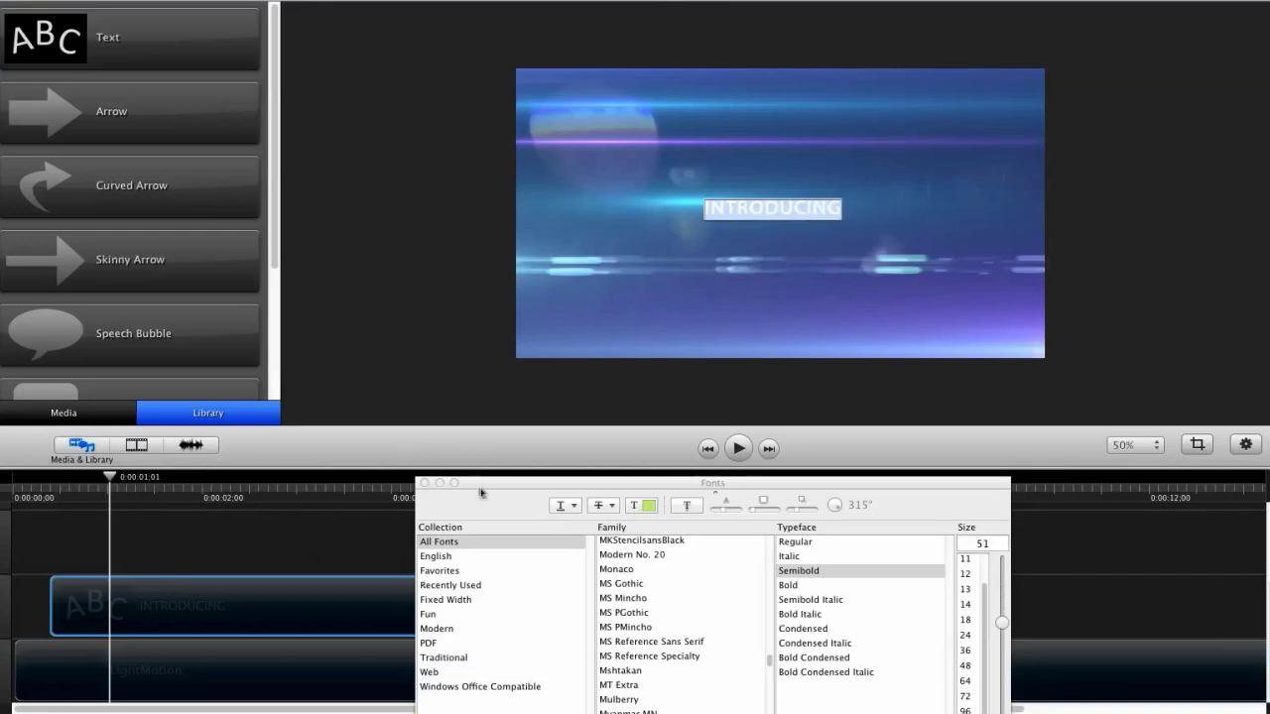
pyautogui.click(425, 482)
pyautogui.click(172, 545)
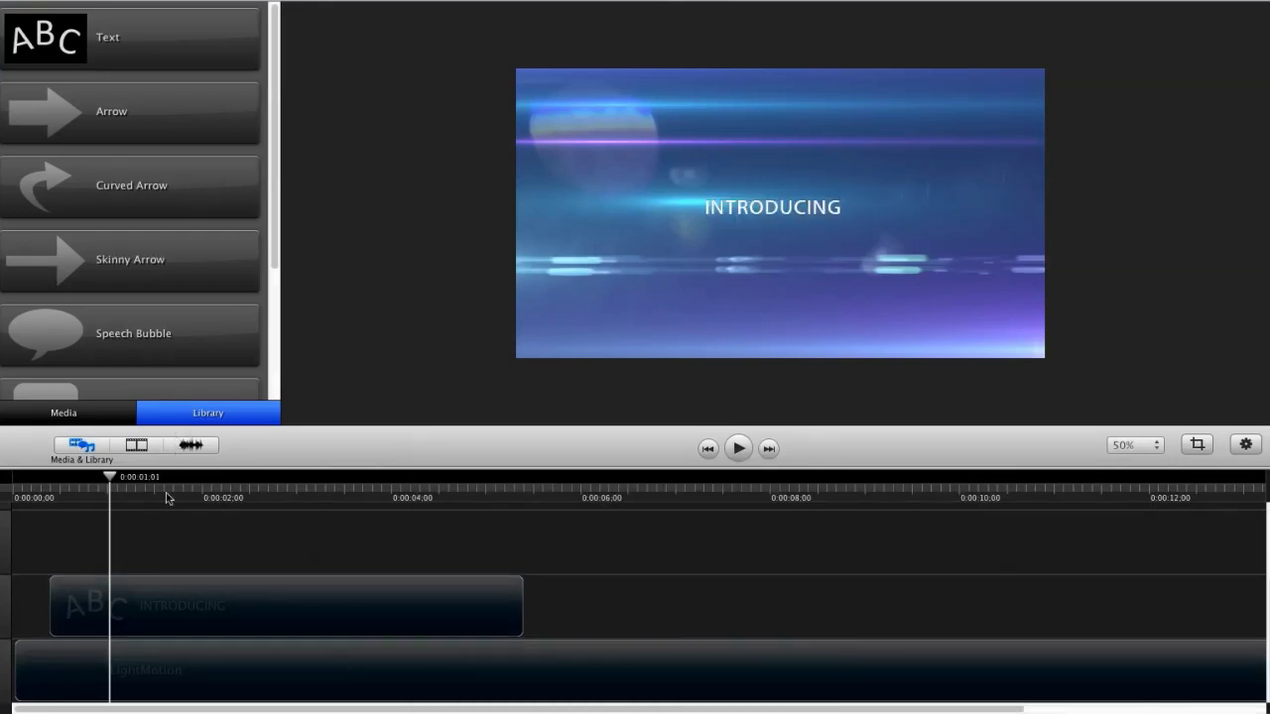
# With the playhead at 0:00:02;05, enlarge the title on the canvas and centre it horizontally just above the streak of lights
pyautogui.moveTo(119, 481); pyautogui.dragTo(228, 481)
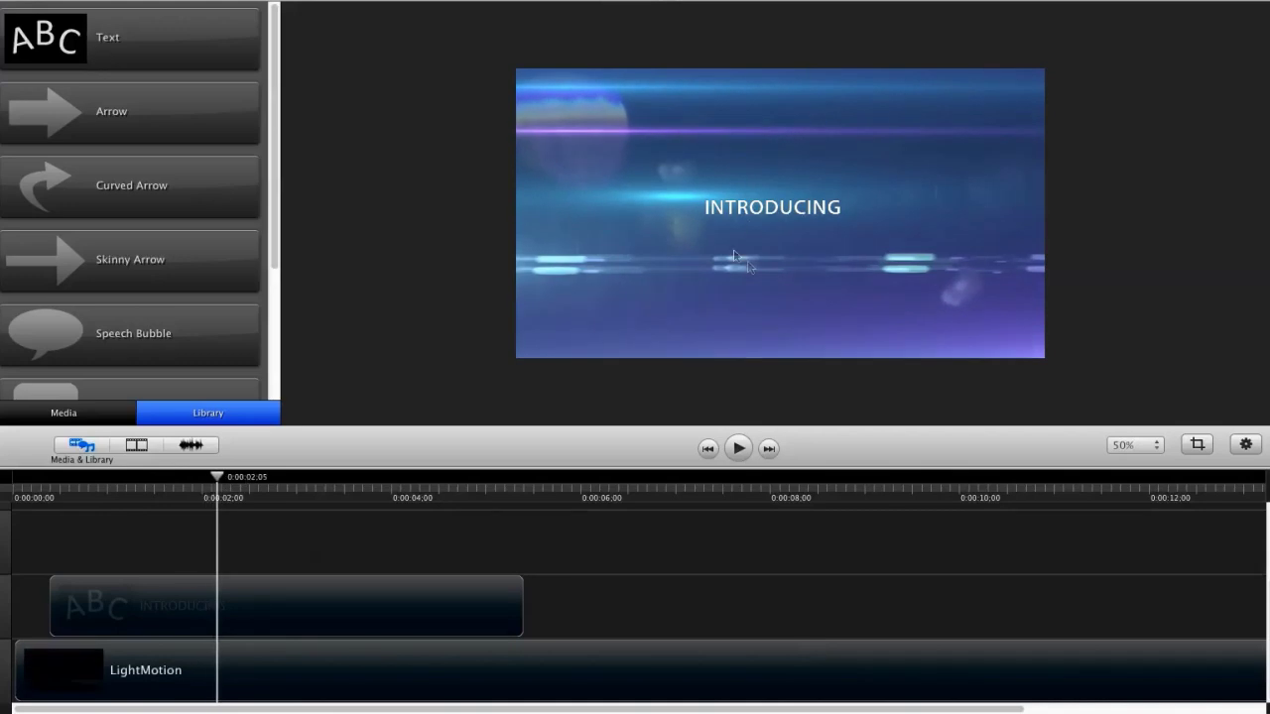
pyautogui.click(772, 211)
pyautogui.moveTo(772, 211); pyautogui.dragTo(801, 263)
pyautogui.moveTo(850, 228); pyautogui.dragTo(844, 227)
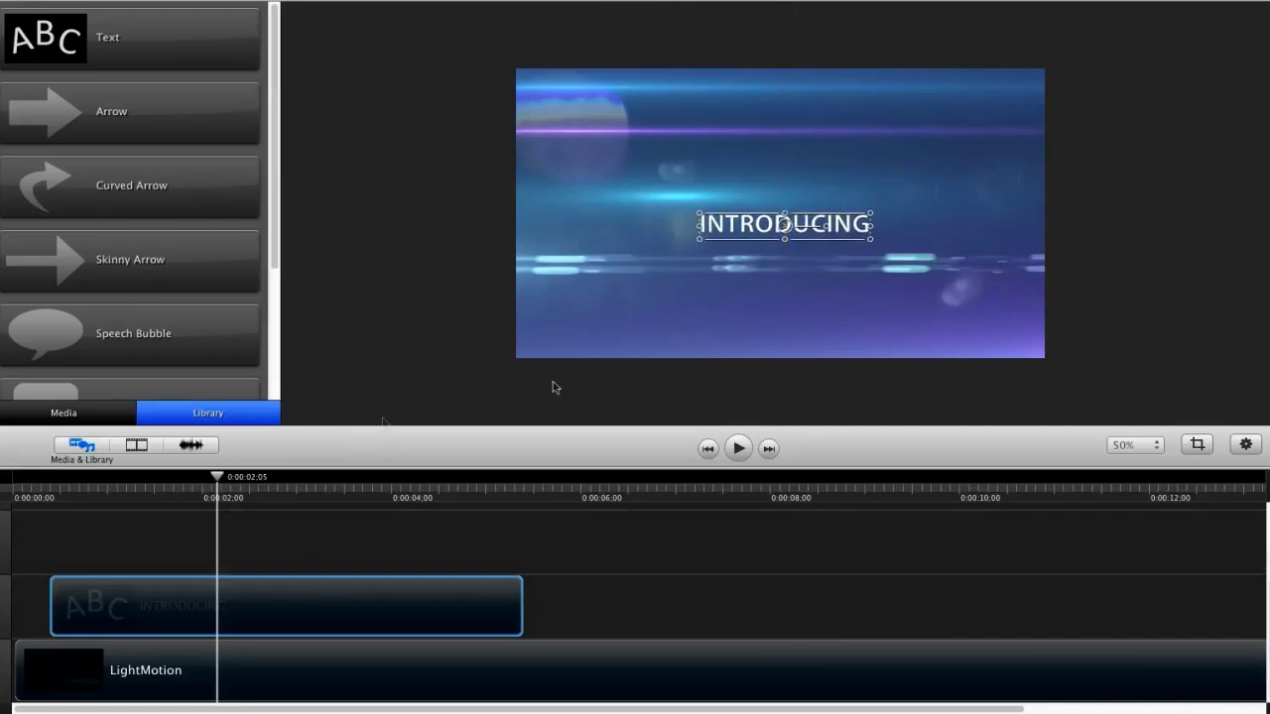
pyautogui.moveTo(746, 232)
pyautogui.mouseDown()
pyautogui.moveTo(761, 212)
pyautogui.moveTo(753, 236)
pyautogui.mouseUp()
pyautogui.click(429, 359)
pyautogui.moveTo(745, 236); pyautogui.dragTo(754, 225)
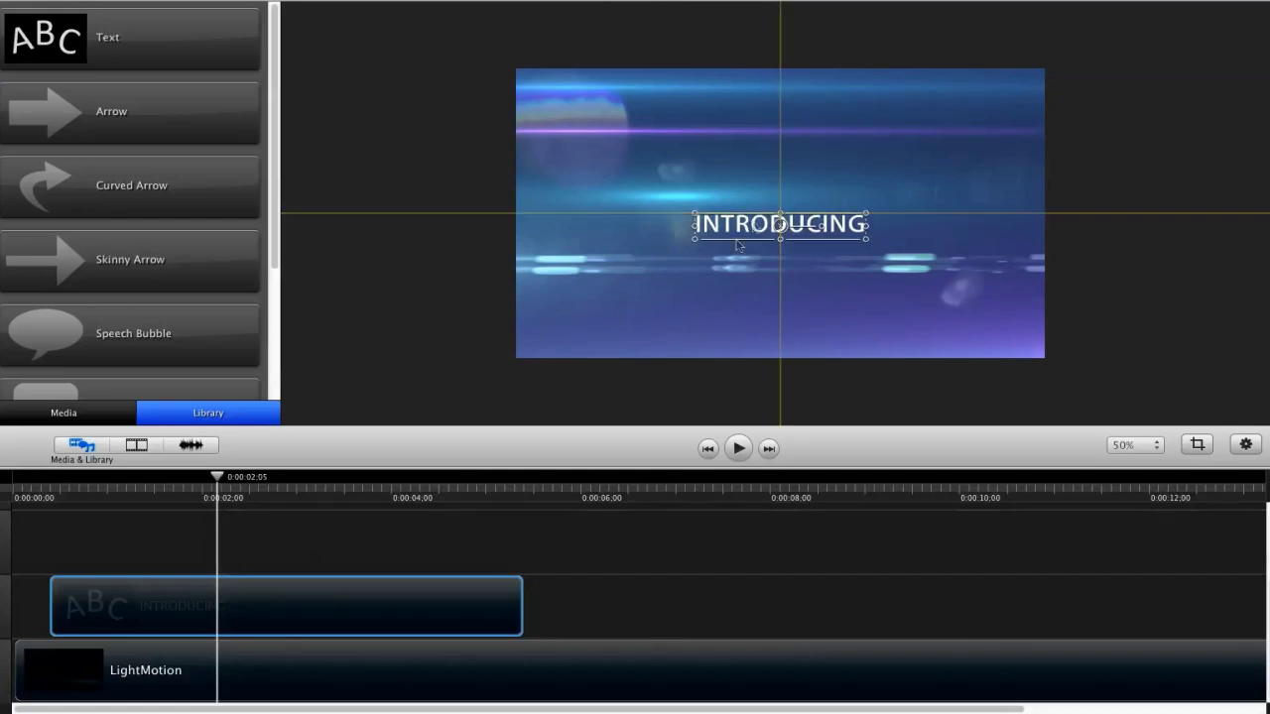
# Try disabling snapping to nudge the title freely, turn snapping back on, and deselect the title
pyautogui.click(184, 0)
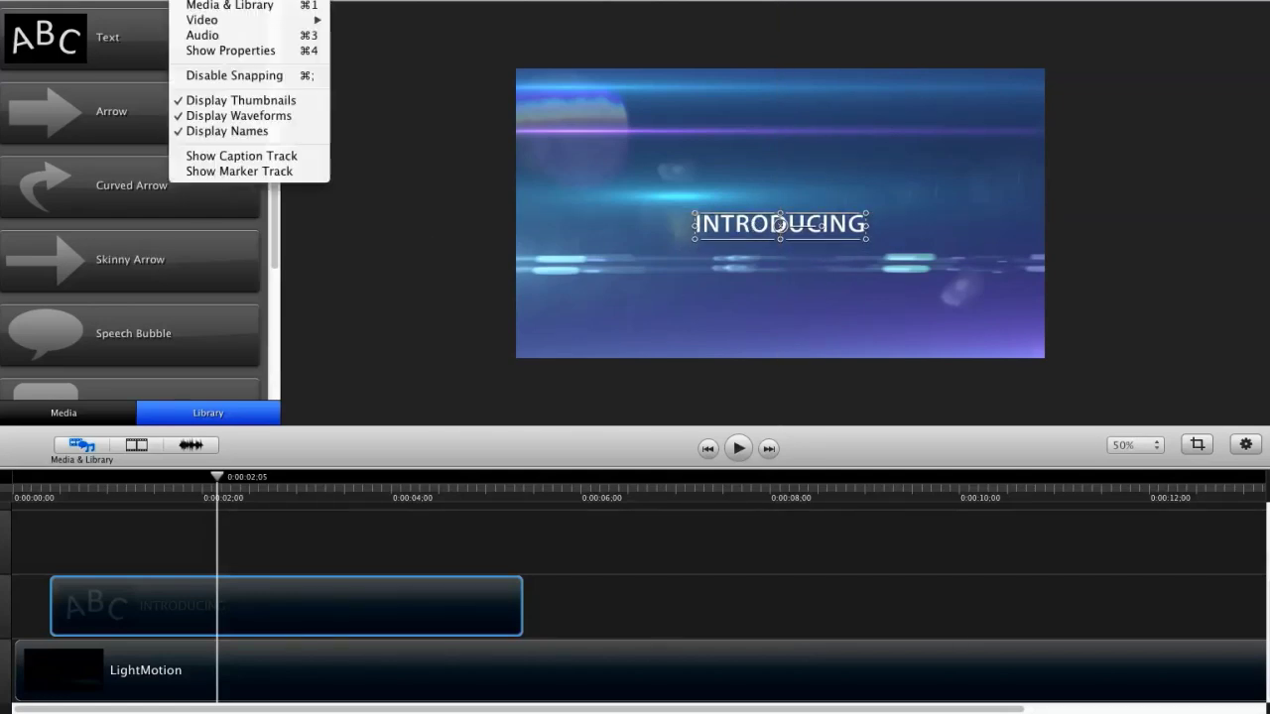
pyautogui.click(239, 75)
pyautogui.moveTo(762, 233); pyautogui.dragTo(761, 237)
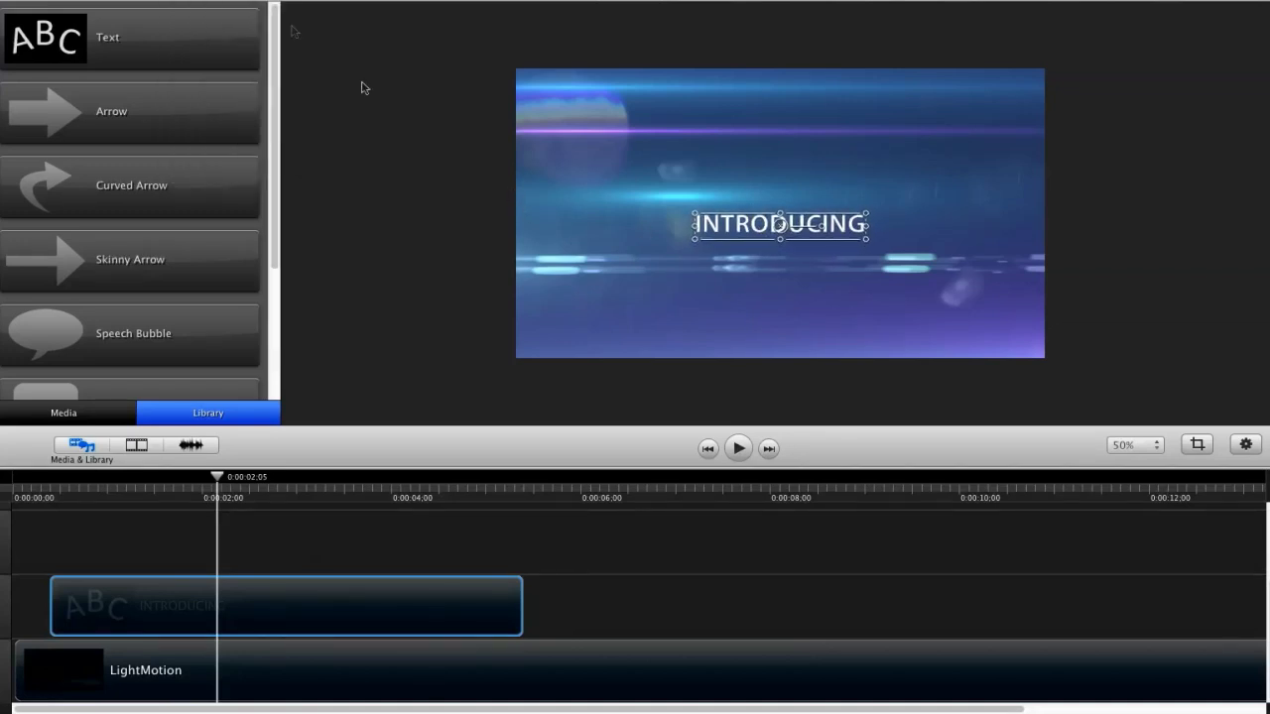
pyautogui.click(198, 2)
pyautogui.click(220, 73)
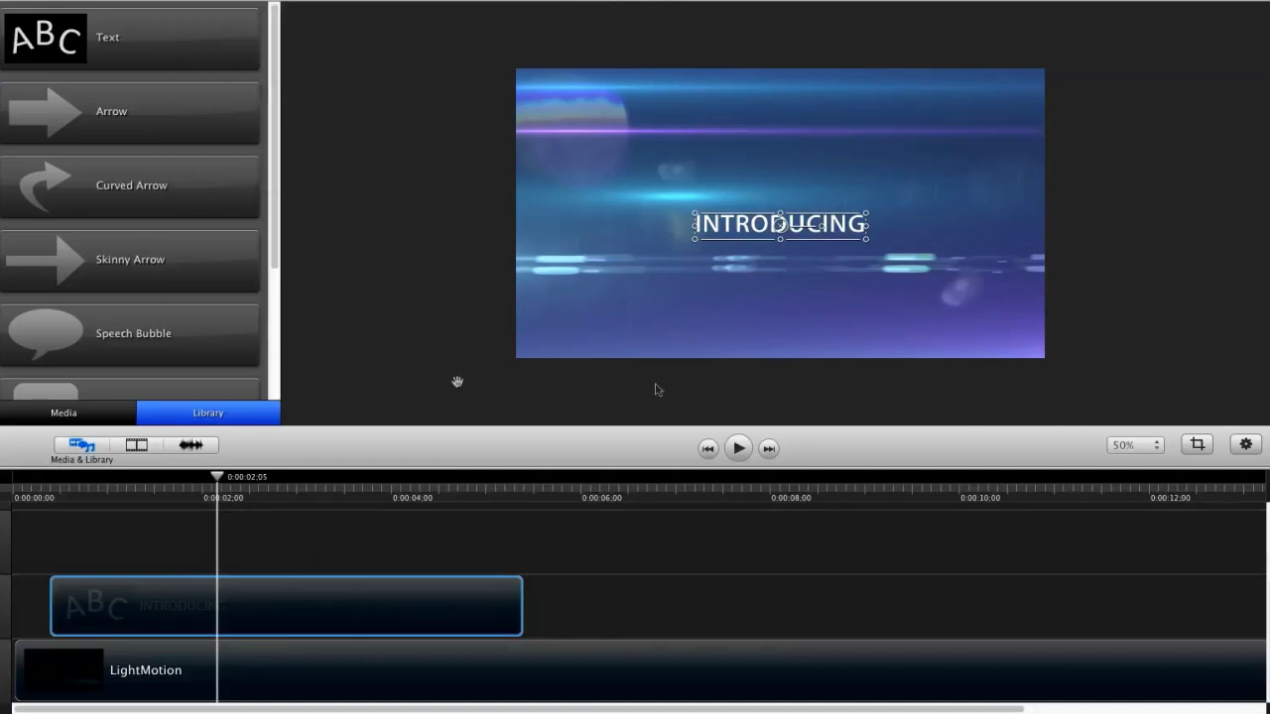
pyautogui.click(462, 230)
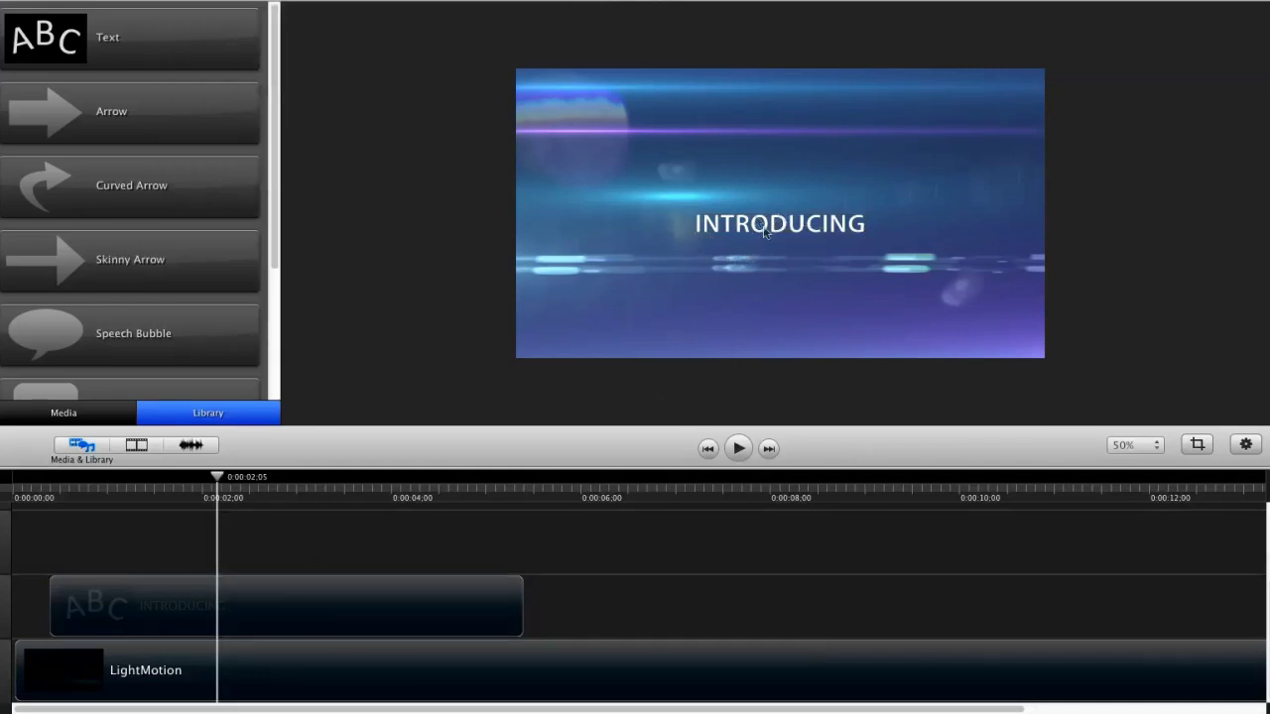
# Start the "INTRODUCING" clip at the flare at 0:00:00;13 and add a Fade In/Out transition to its beginning
pyautogui.moveTo(219, 480); pyautogui.dragTo(54, 488)
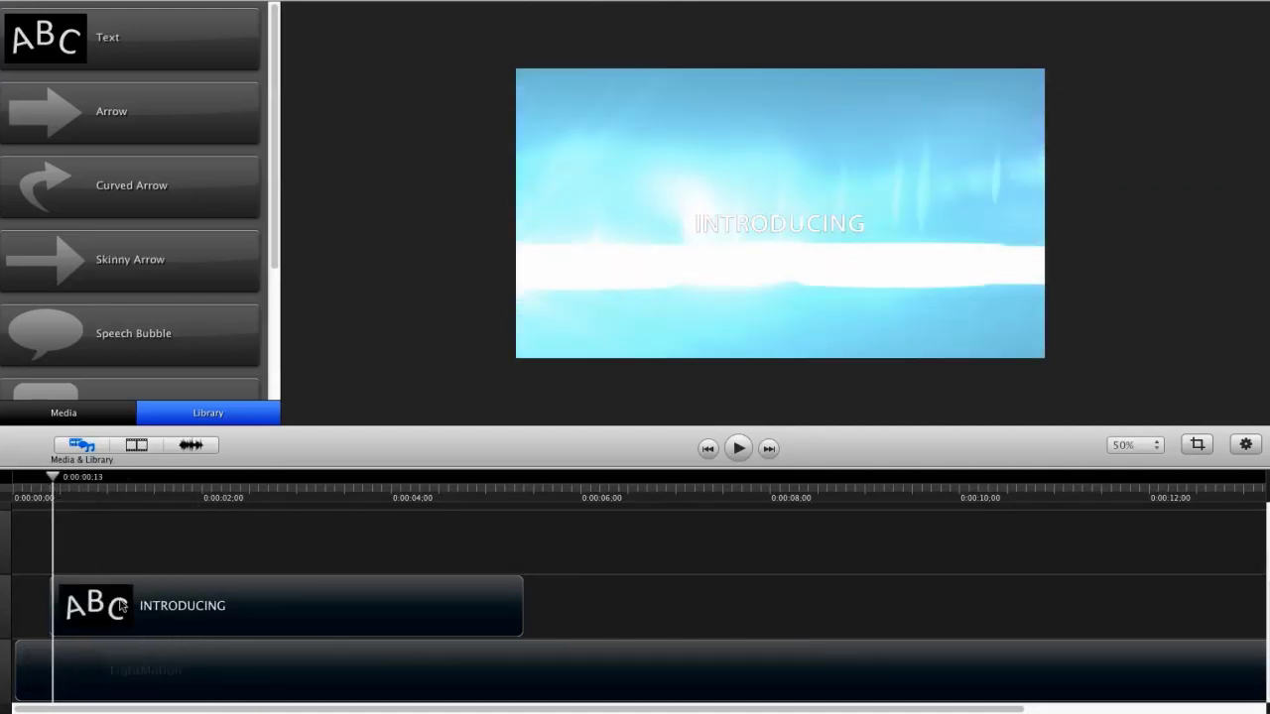
pyautogui.click(134, 445)
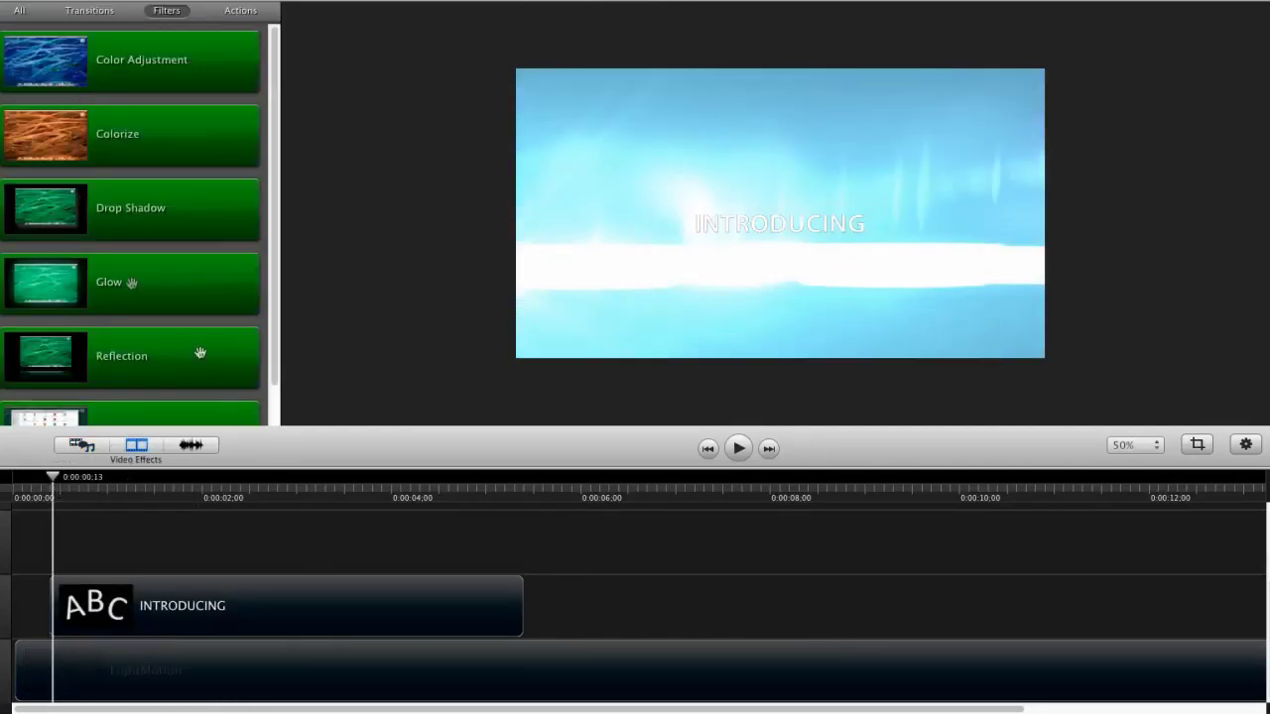
pyautogui.click(89, 445)
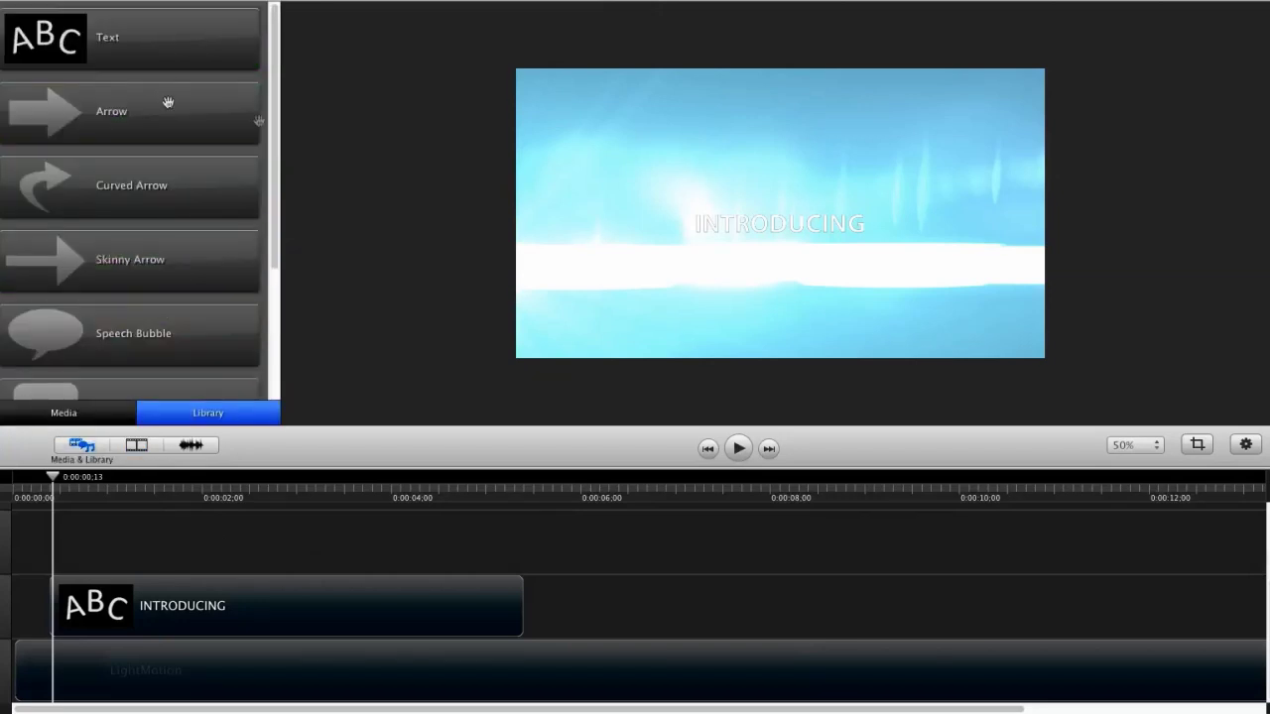
pyautogui.click(113, 418)
pyautogui.click(130, 454)
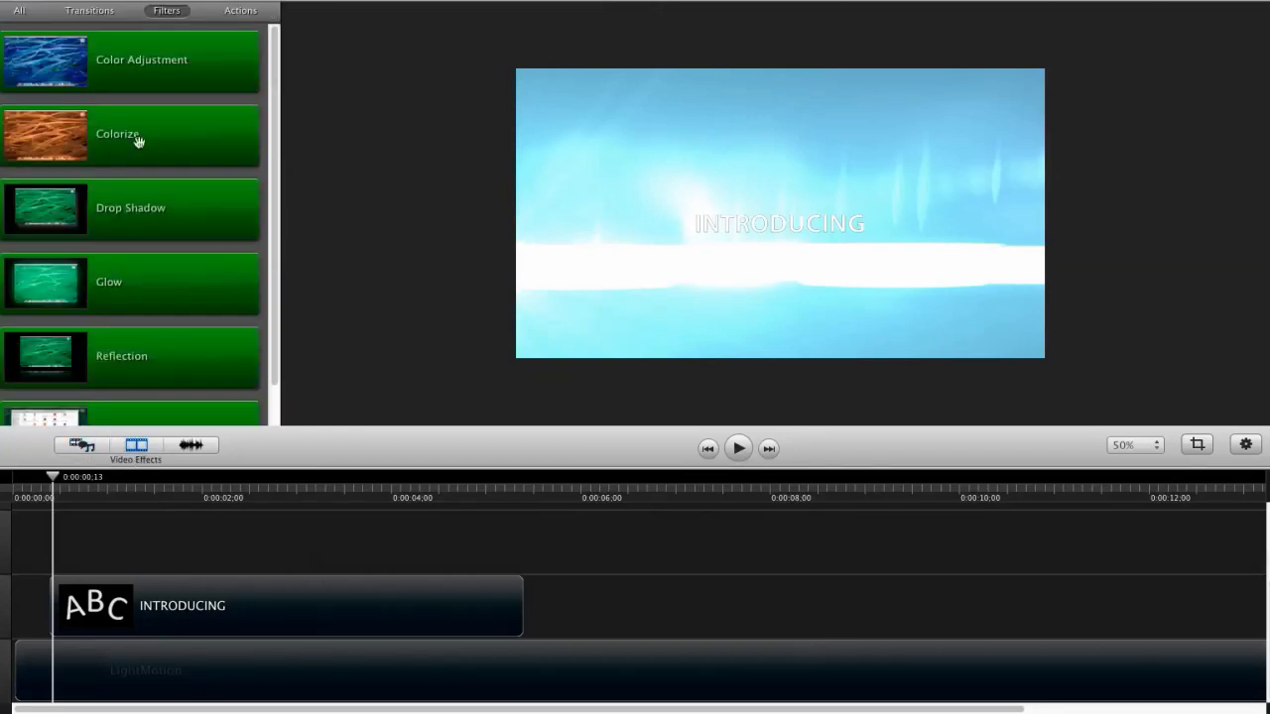
pyautogui.click(89, 12)
pyautogui.moveTo(133, 82); pyautogui.dragTo(156, 608)
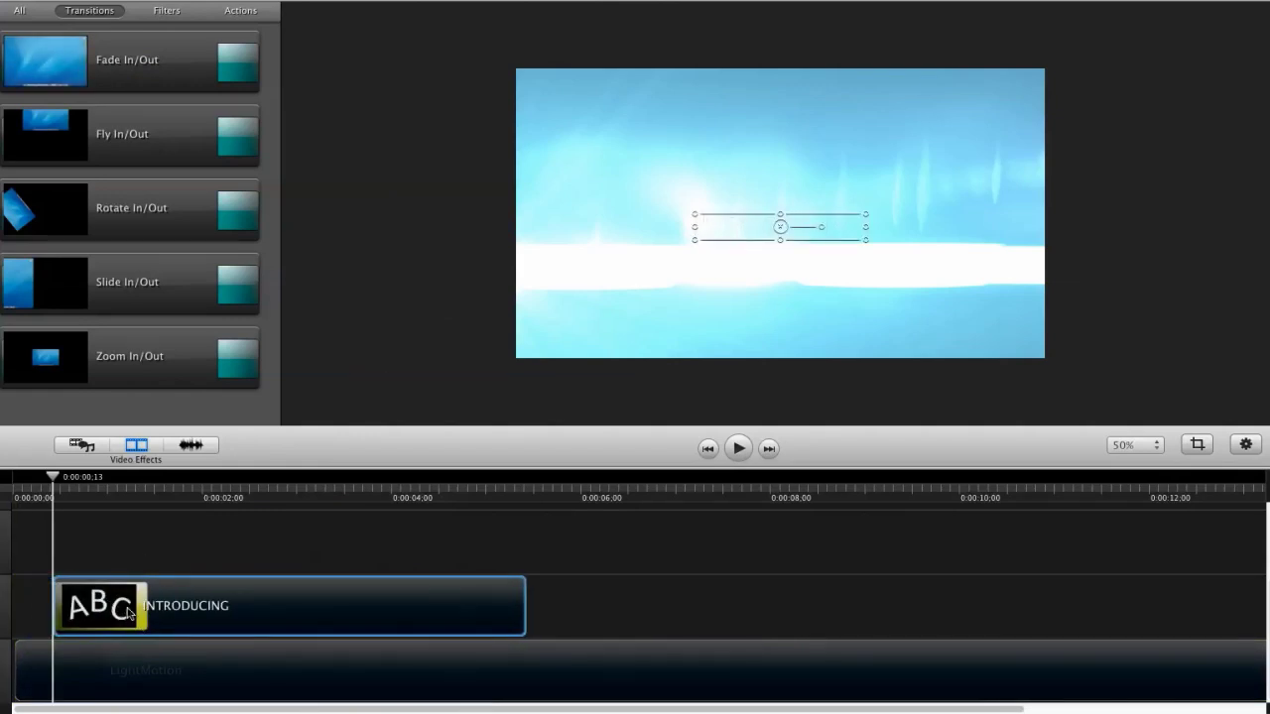
pyautogui.click(156, 558)
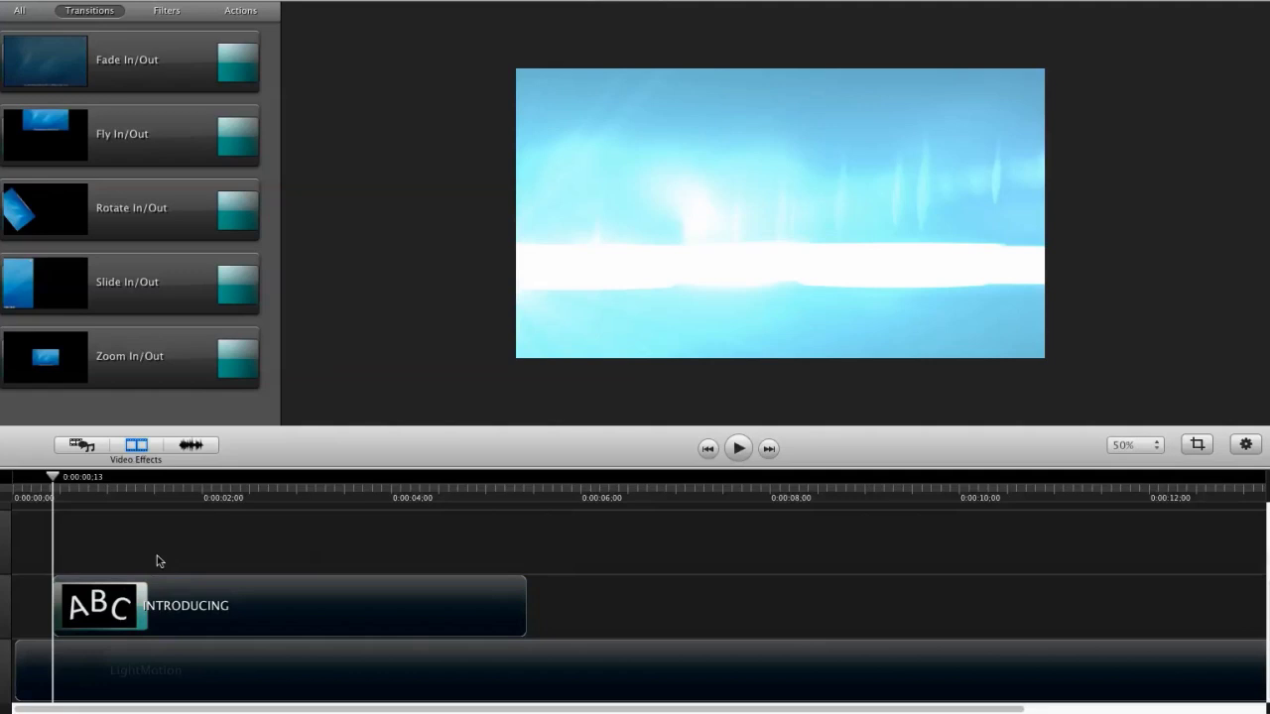
pyautogui.click(147, 629)
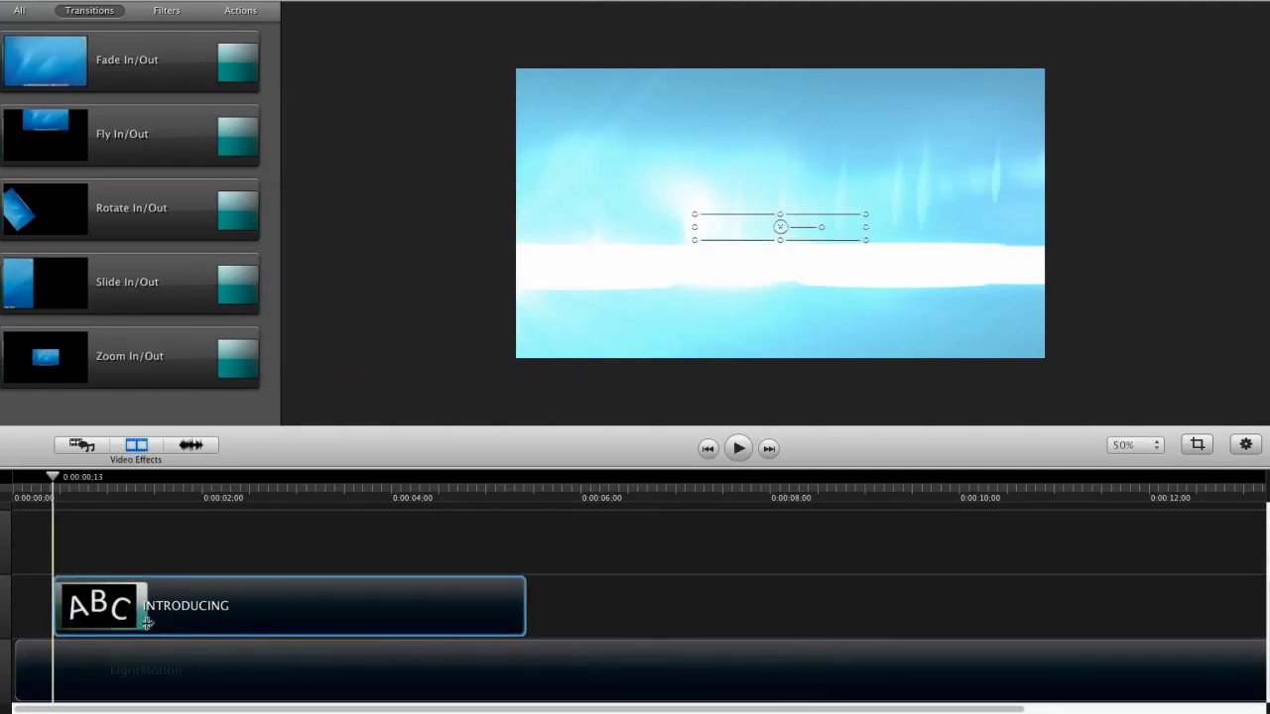
# Shorten the fade-in at the start of the "INTRODUCING" clip to under half its length and play back the title's appearance
pyautogui.moveTo(145, 620); pyautogui.dragTo(56, 620)
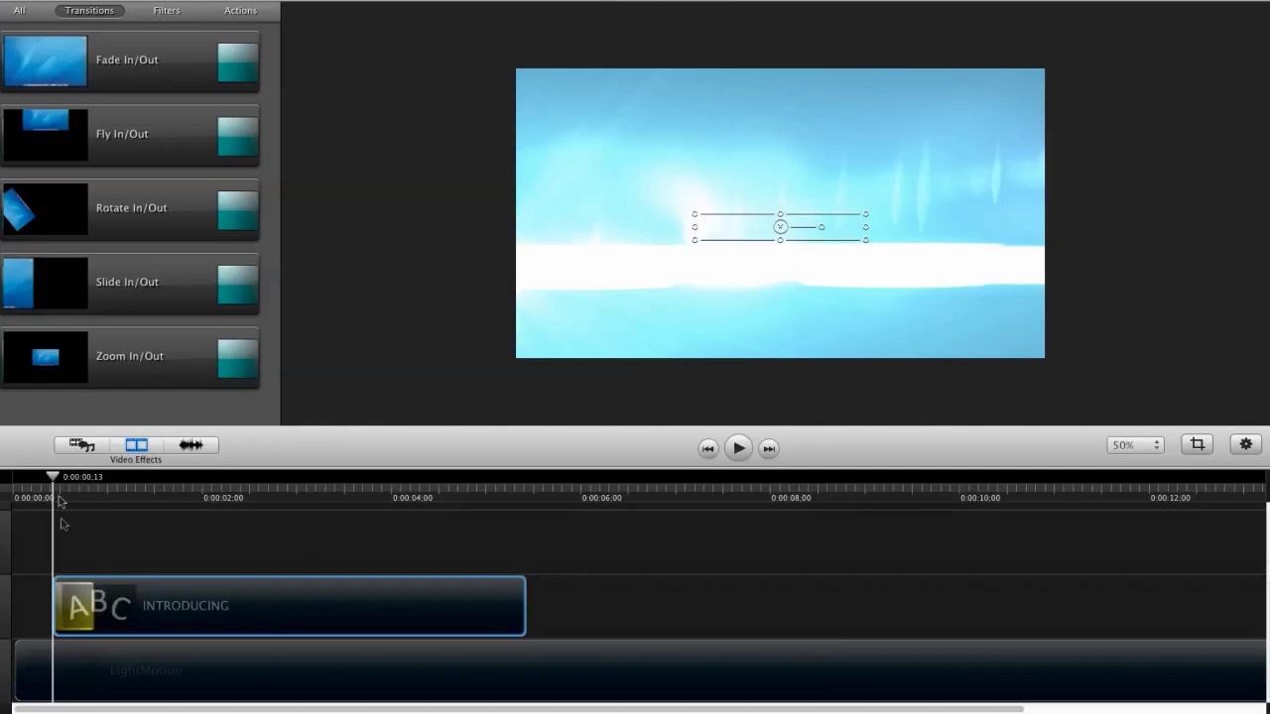
pyautogui.moveTo(56, 480)
pyautogui.mouseDown()
pyautogui.moveTo(86, 480)
pyautogui.moveTo(48, 480)
pyautogui.mouseUp()
pyautogui.press('space')
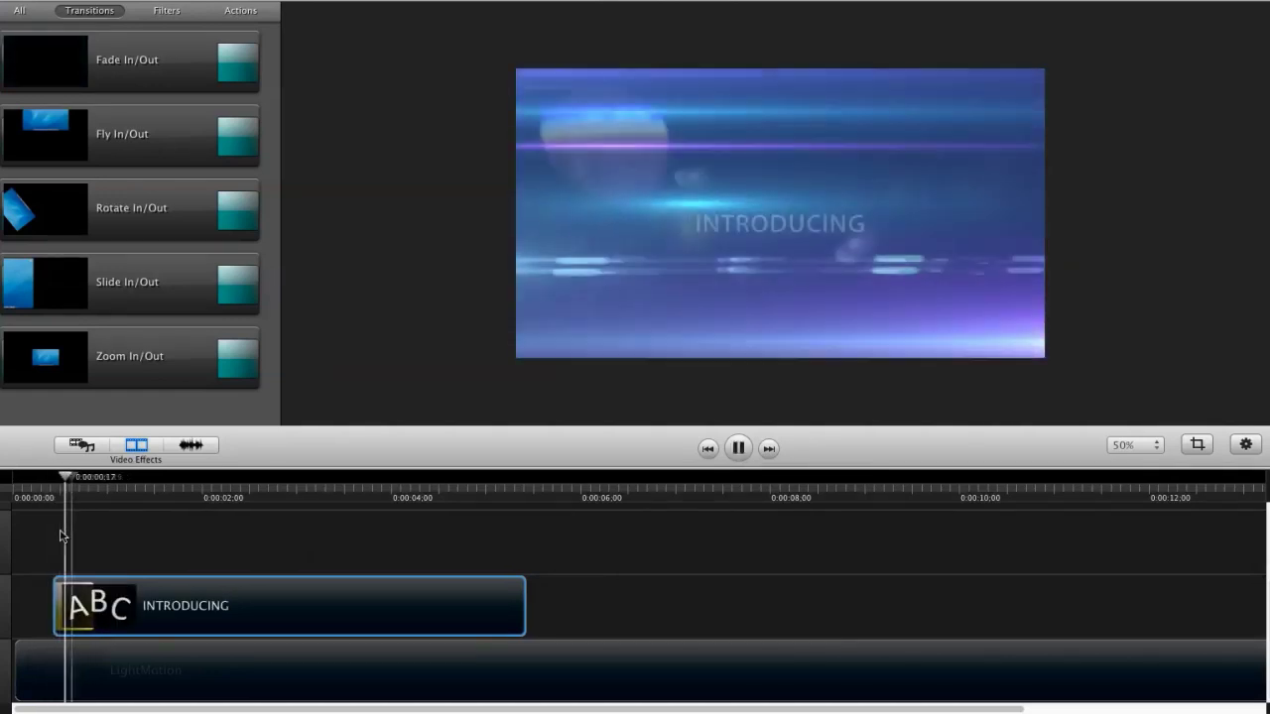
pyautogui.press('space')
pyautogui.click(397, 347)
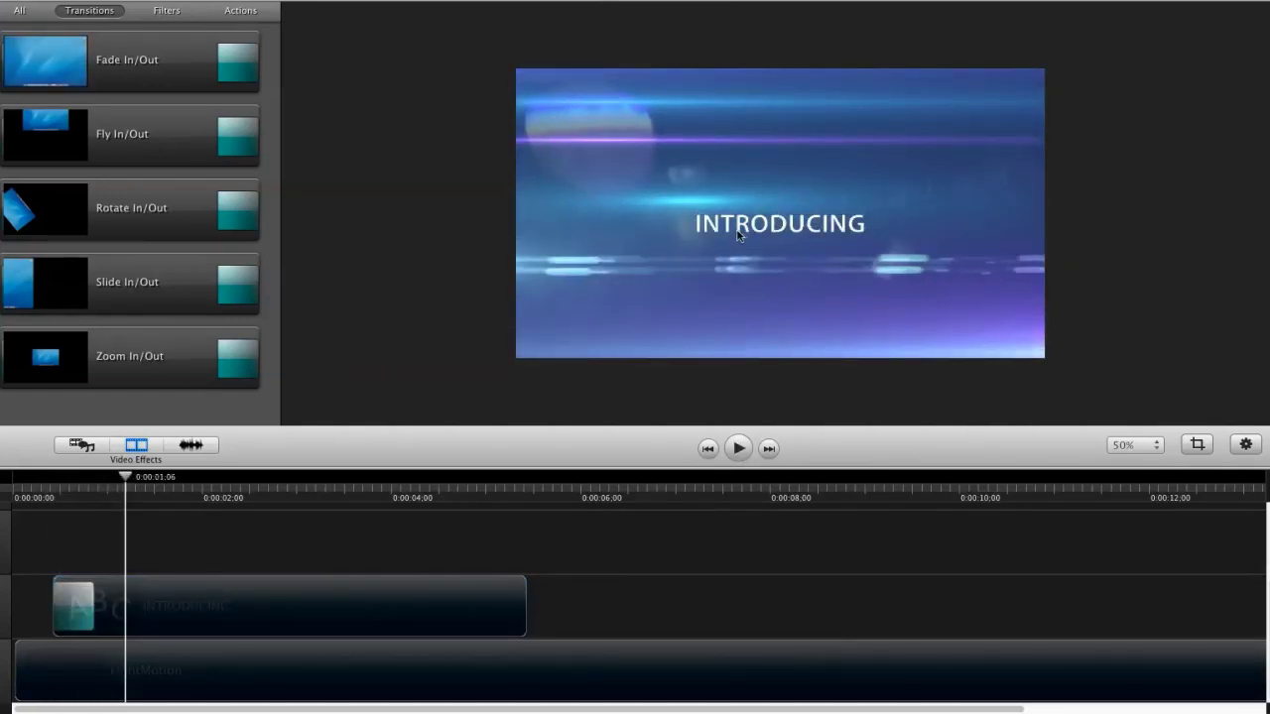
pyautogui.moveTo(124, 480); pyautogui.dragTo(56, 480)
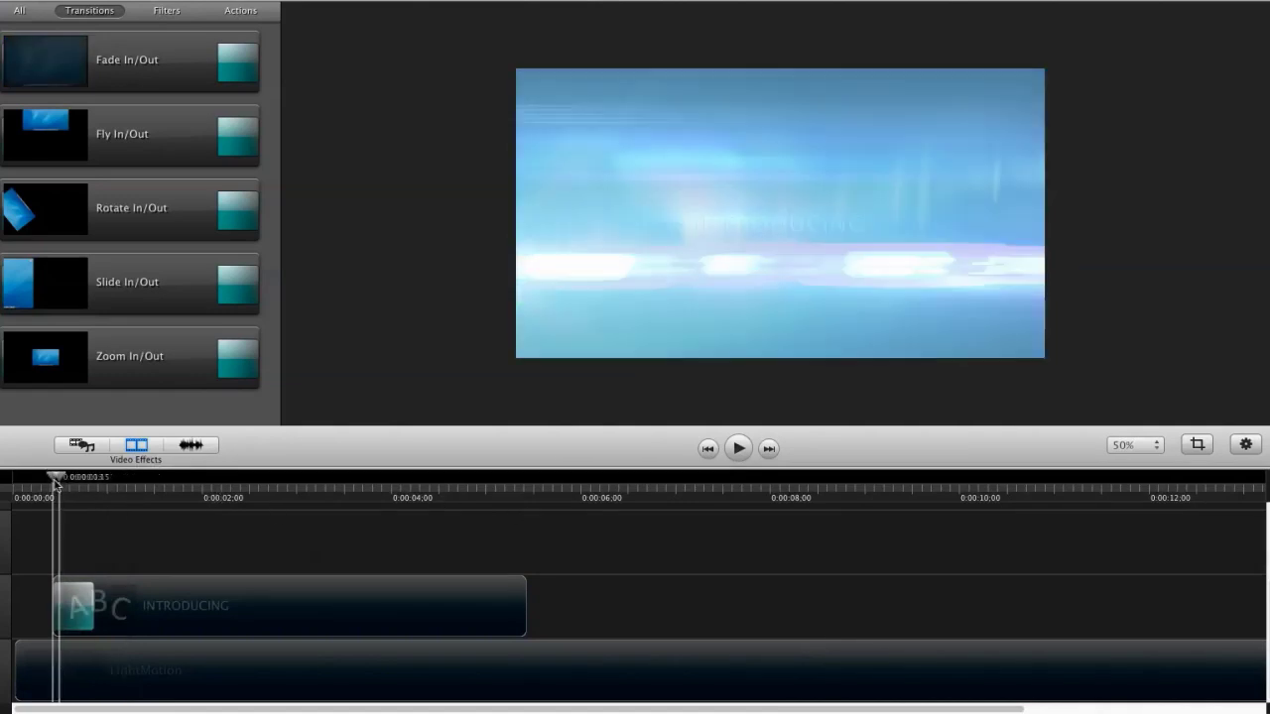
pyautogui.press('space')
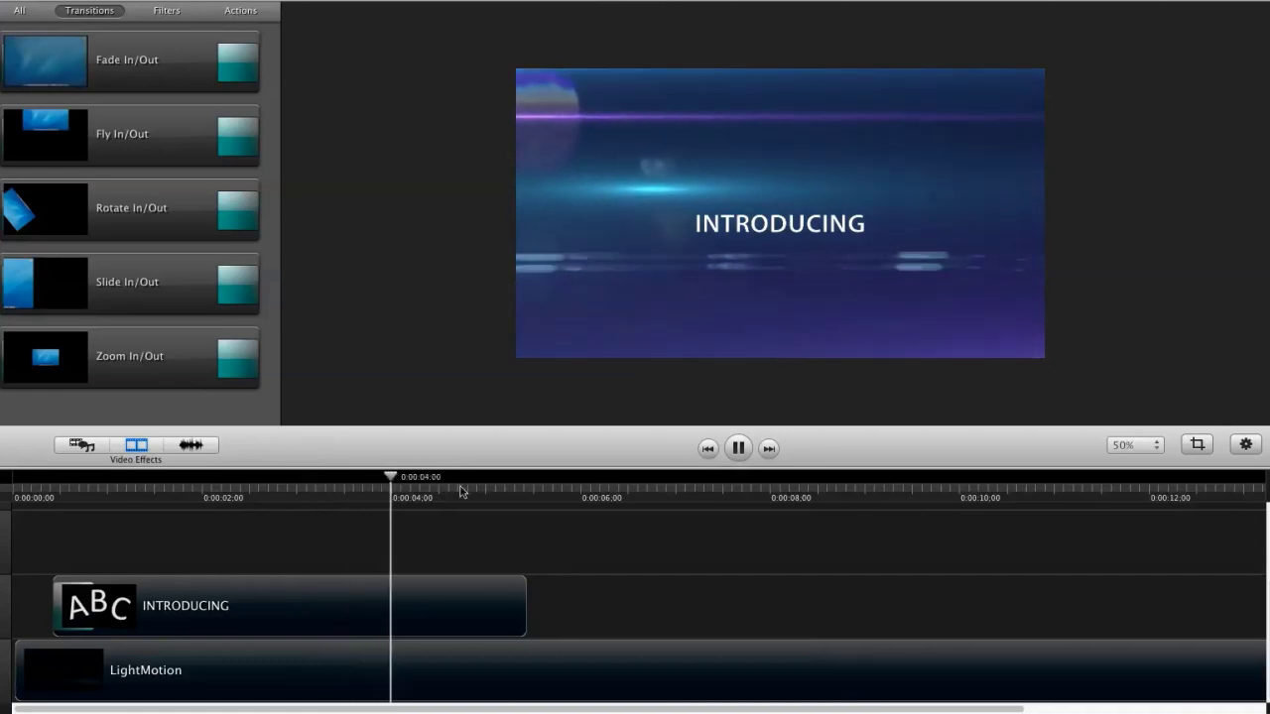
# Try to delete the LightMotion range from about 0:00:03;07 to 0:00:05;08, close the gap, and undo the cut
pyautogui.moveTo(402, 480); pyautogui.dragTo(320, 509)
pyautogui.click(266, 687)
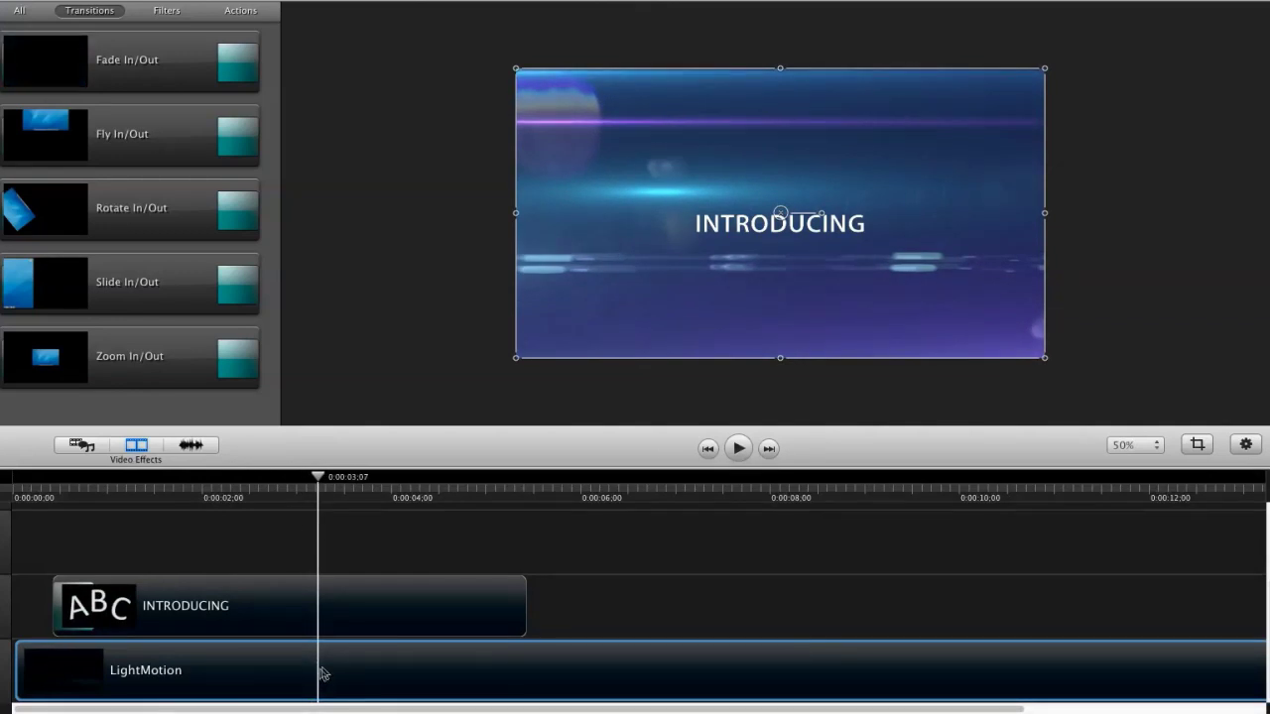
pyautogui.moveTo(322, 674); pyautogui.dragTo(512, 681)
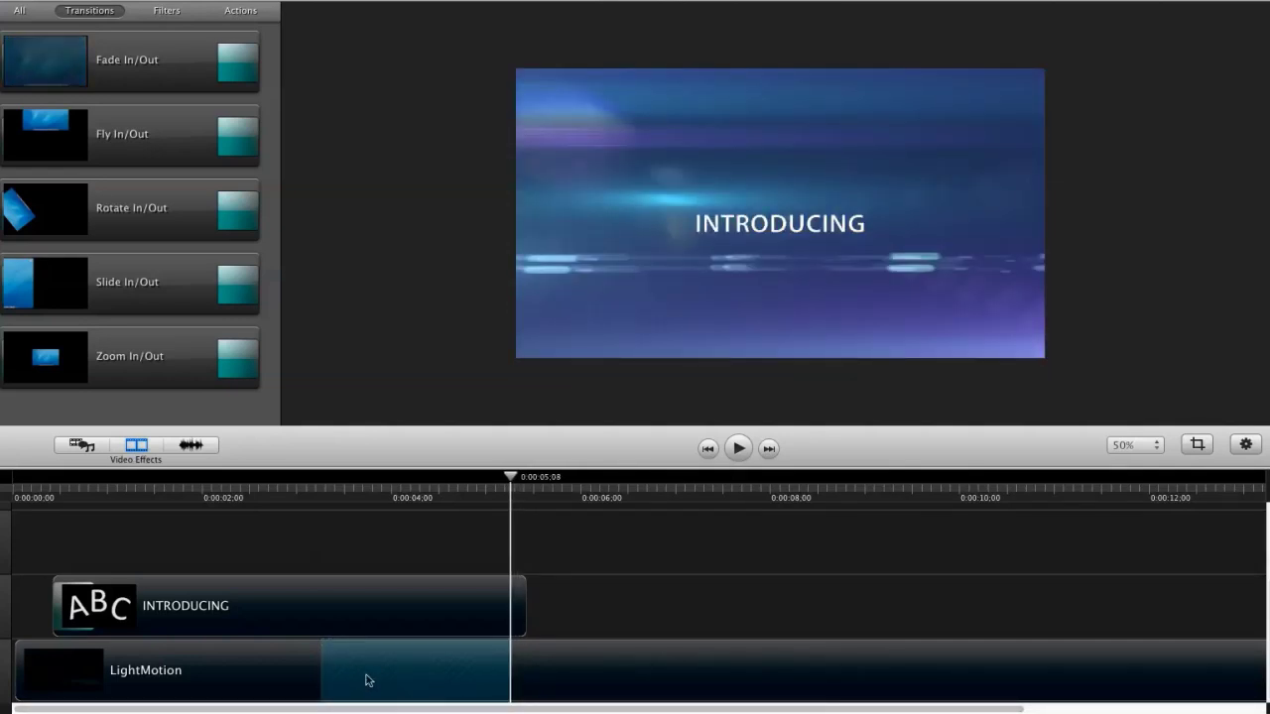
pyautogui.rightClick(408, 677)
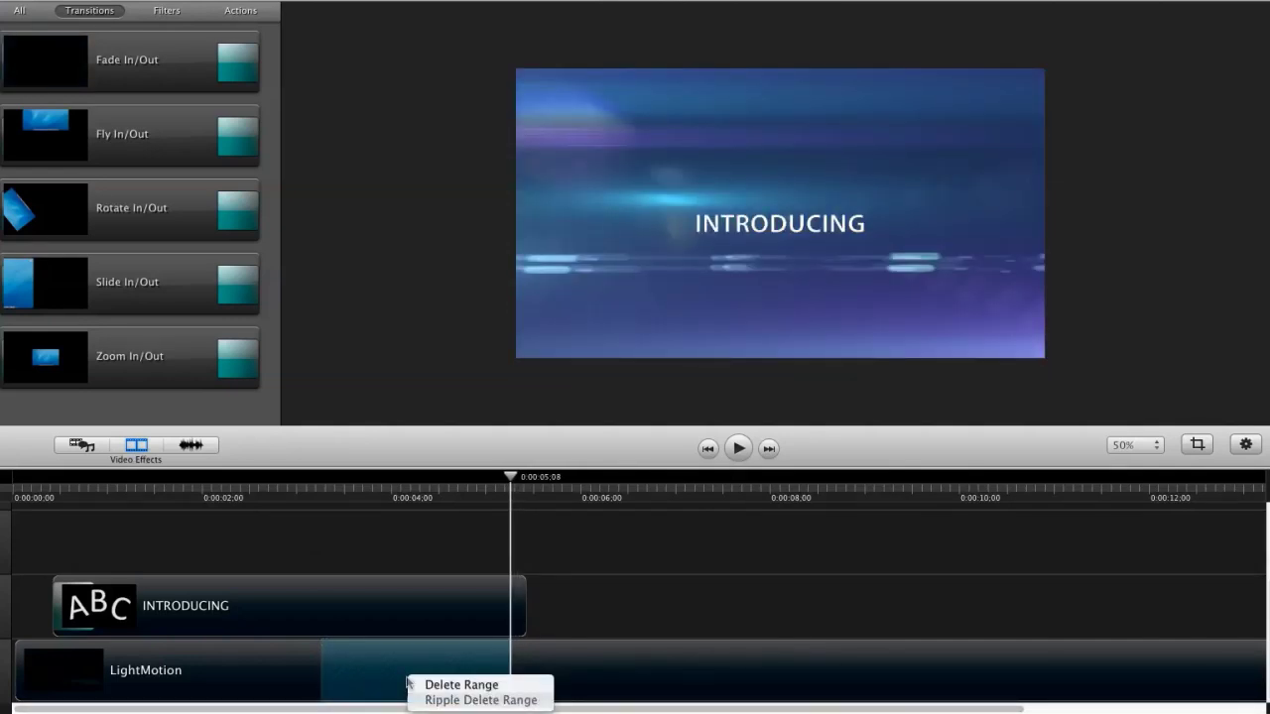
pyautogui.click(461, 688)
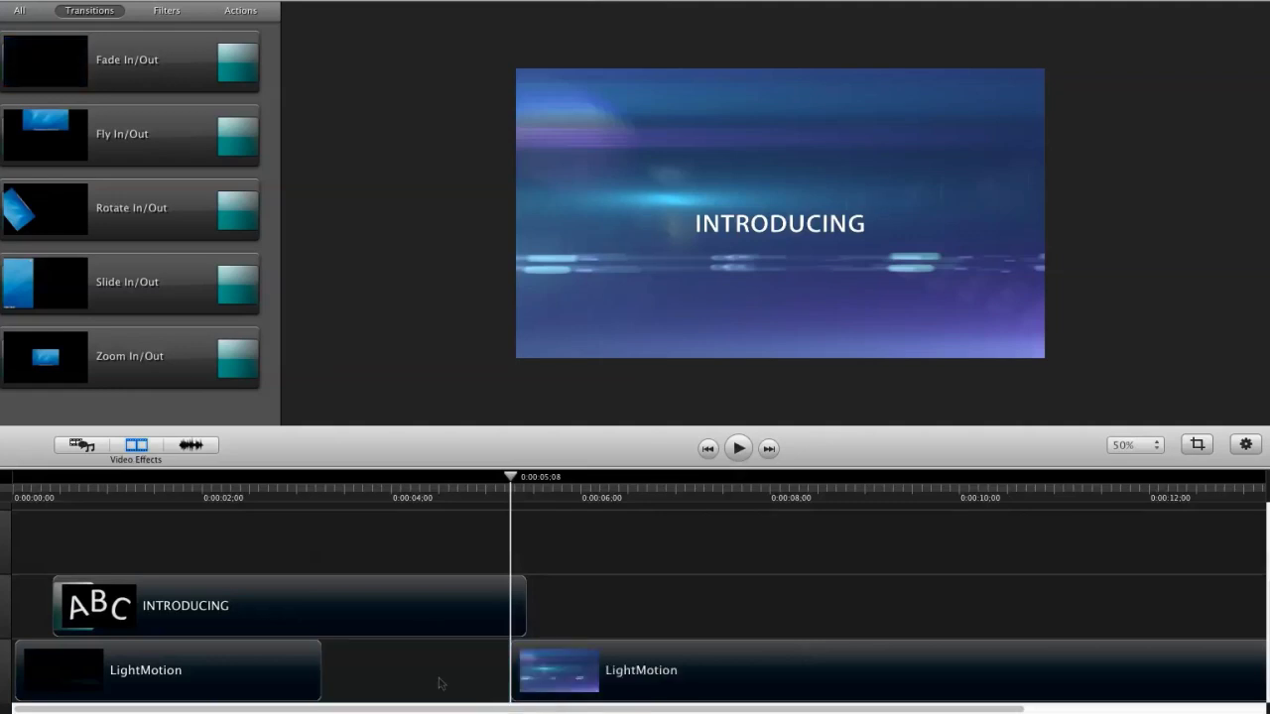
pyautogui.moveTo(516, 663); pyautogui.dragTo(343, 676)
pyautogui.moveTo(297, 496); pyautogui.dragTo(382, 588)
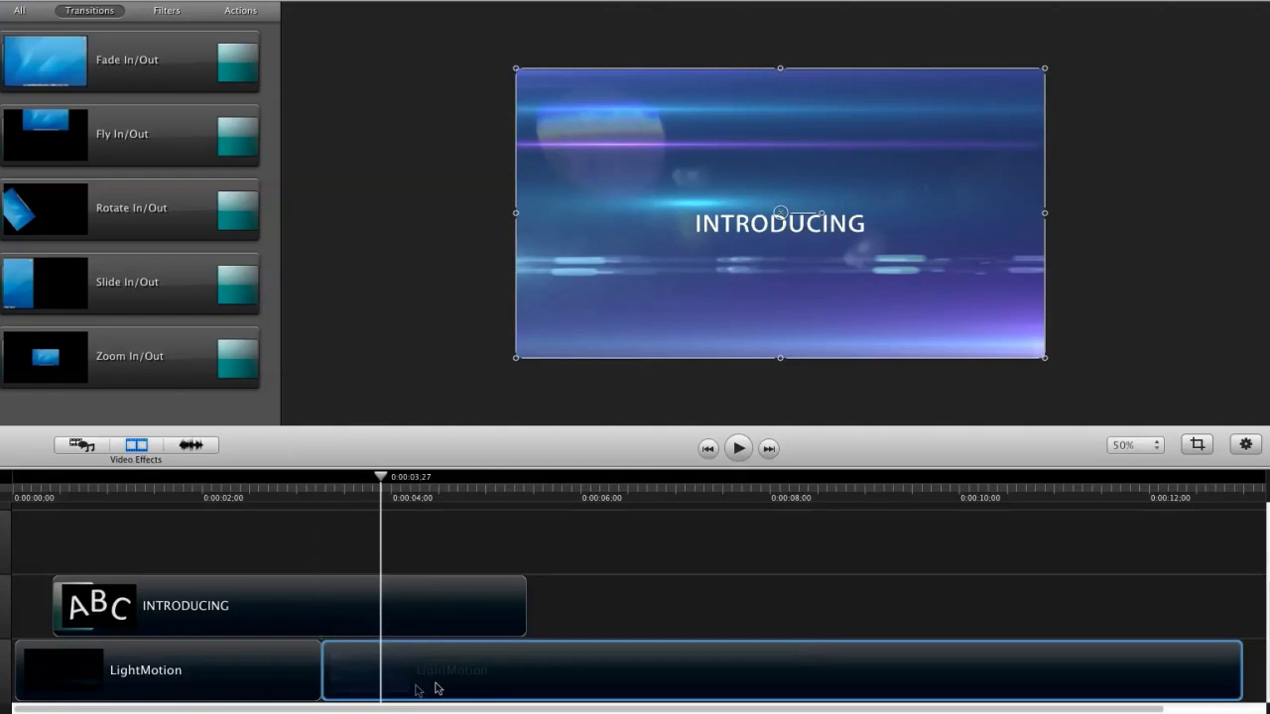
pyautogui.moveTo(415, 678); pyautogui.dragTo(408, 686)
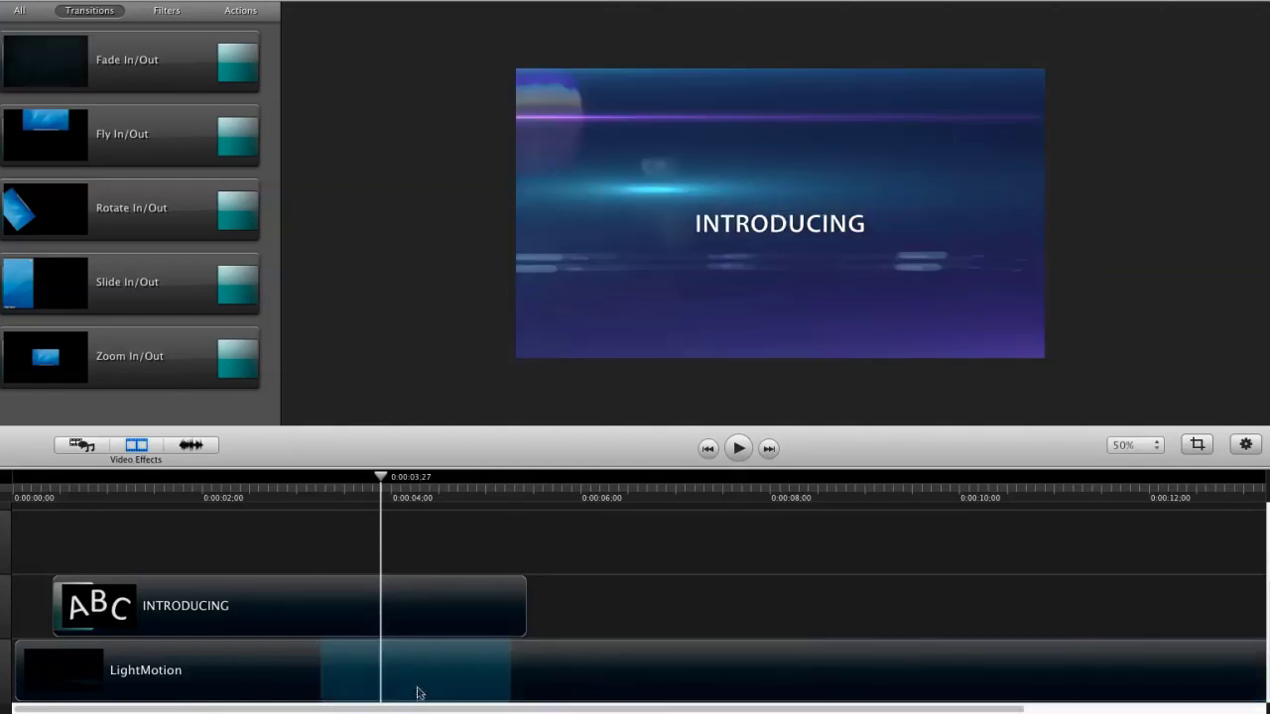
# Trim the end of the "INTRODUCING" clip to 0:00:05;11, add a Fade In/Out transition there, and preview it
pyautogui.moveTo(380, 480); pyautogui.dragTo(519, 537)
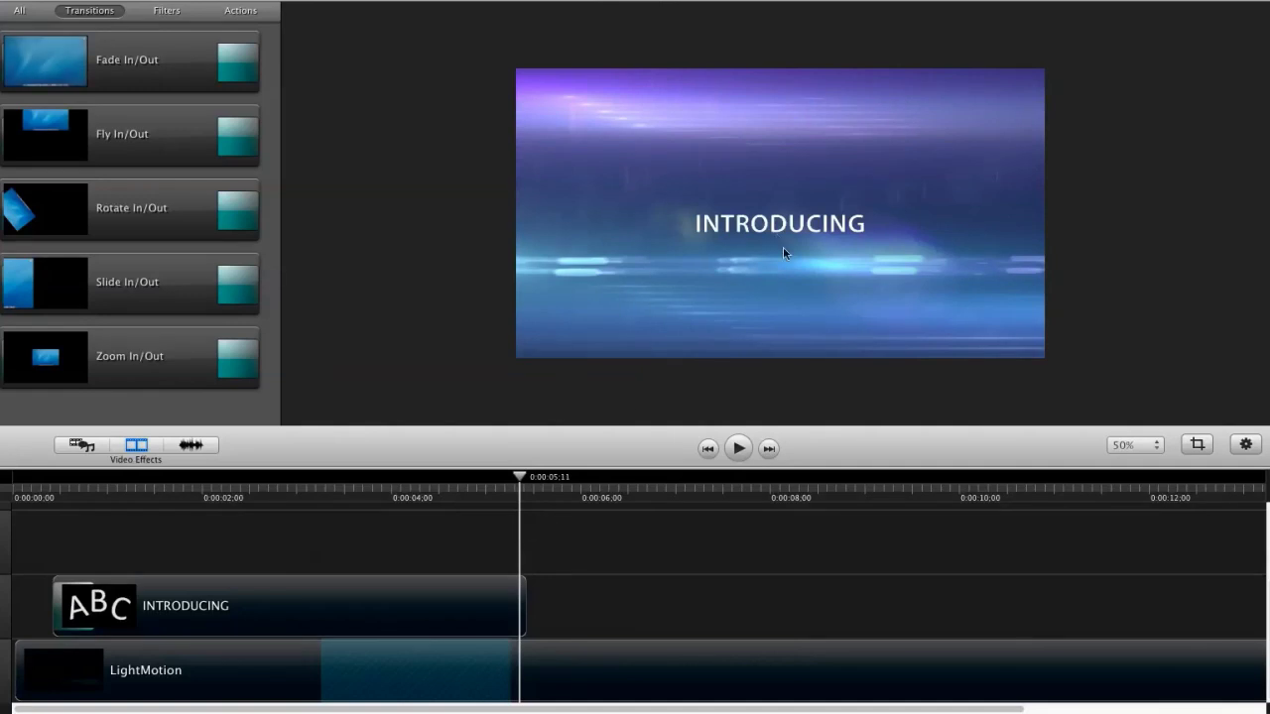
pyautogui.moveTo(523, 584); pyautogui.dragTo(518, 600)
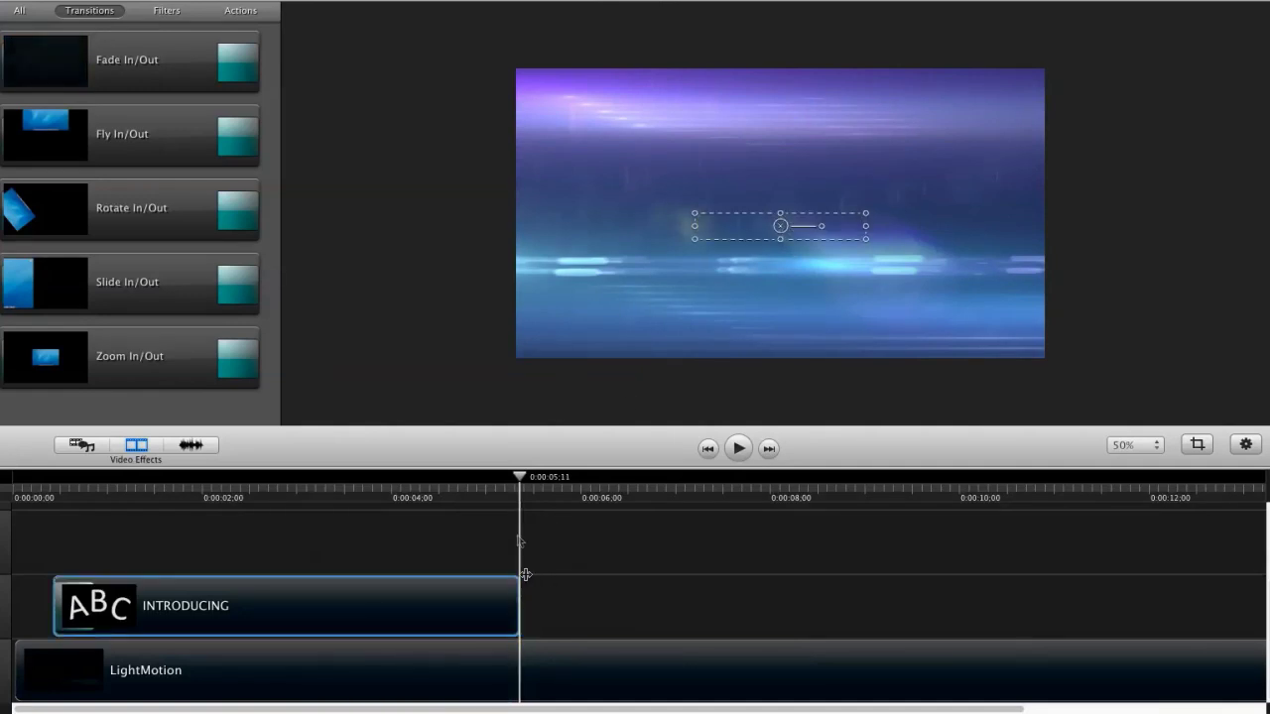
pyautogui.moveTo(104, 99); pyautogui.dragTo(502, 631)
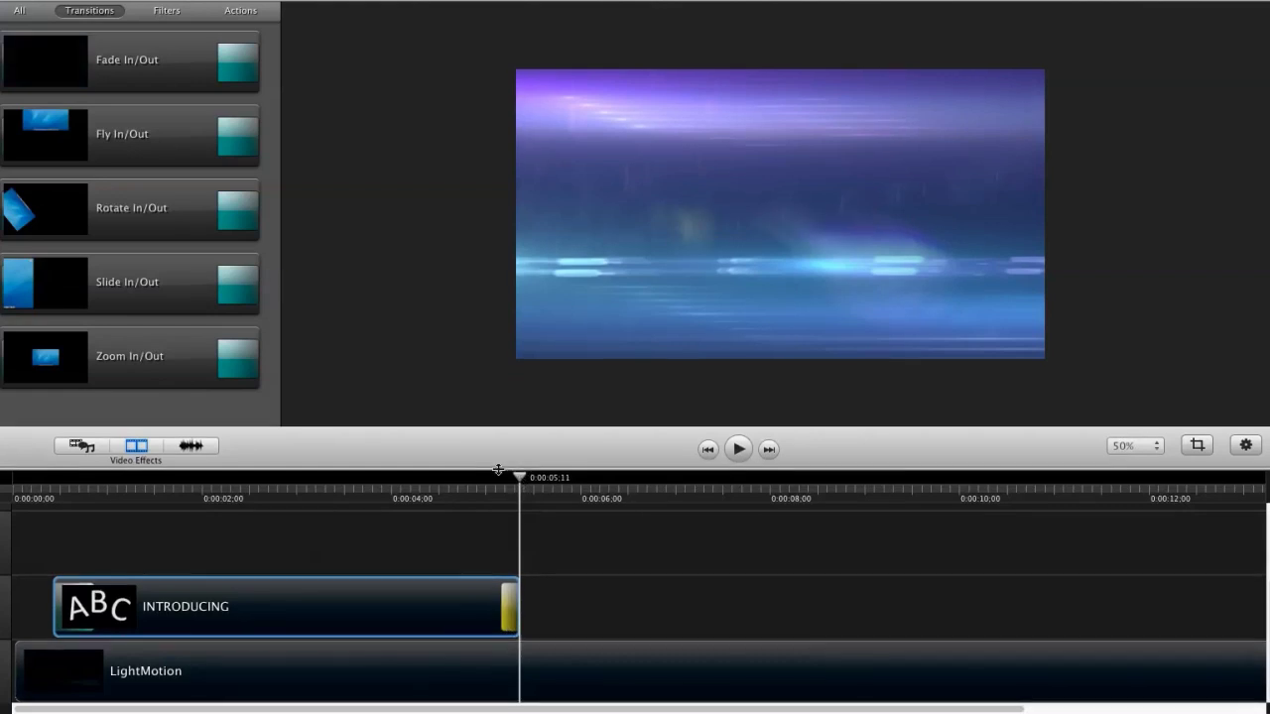
pyautogui.click(477, 491)
pyautogui.press('space')
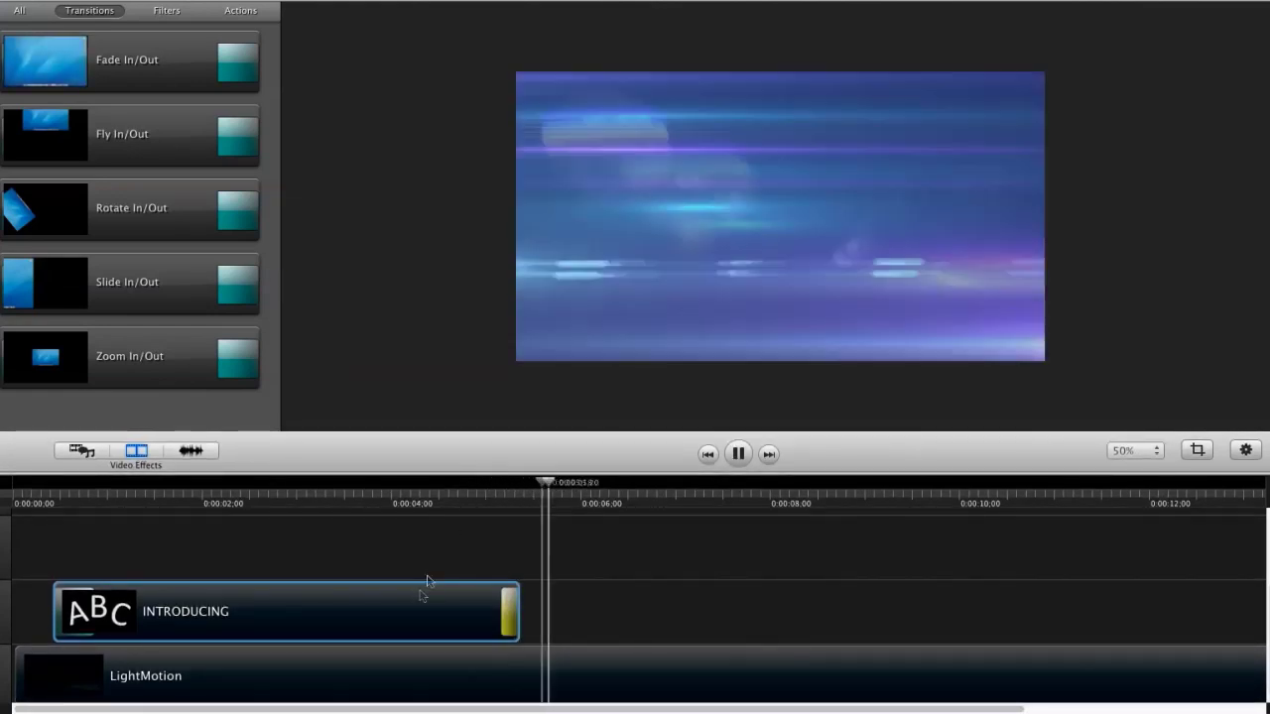
pyautogui.press('space')
# Paste a copy of the "INTRODUCING" clip directly after the original and play it until 0:00:06;21
pyautogui.moveTo(492, 483); pyautogui.dragTo(527, 523)
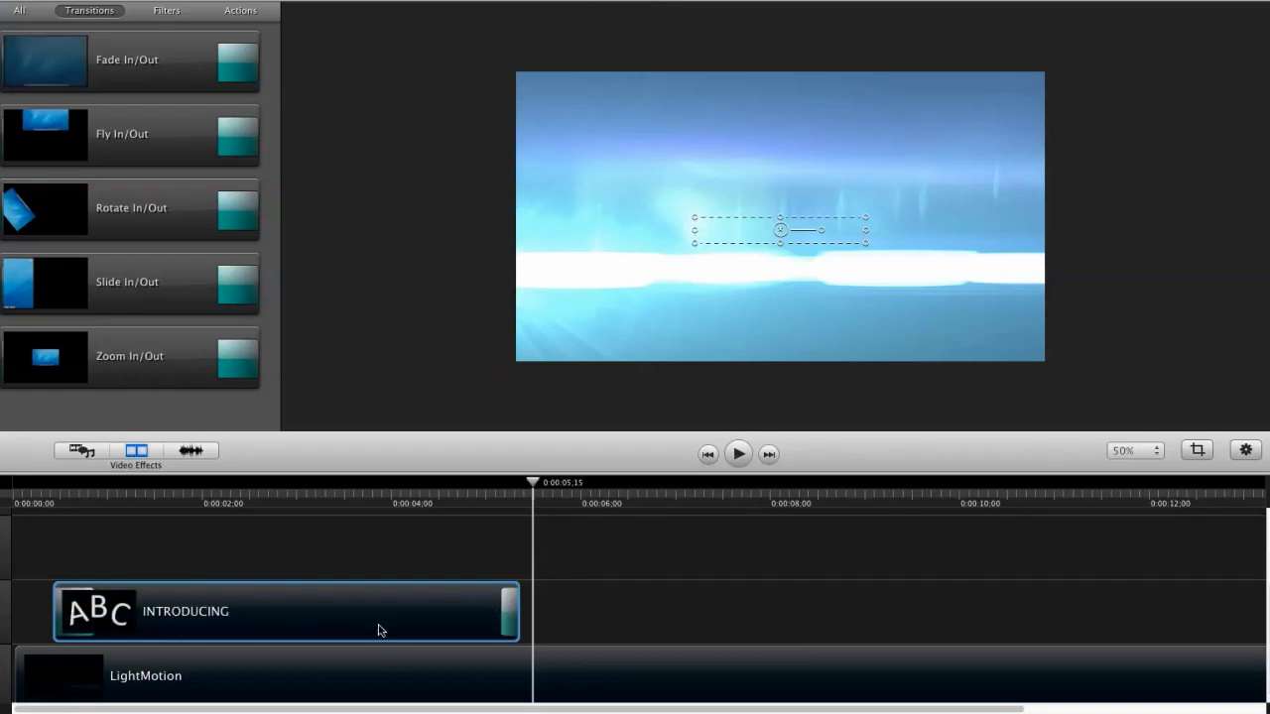
pyautogui.press('super+v')
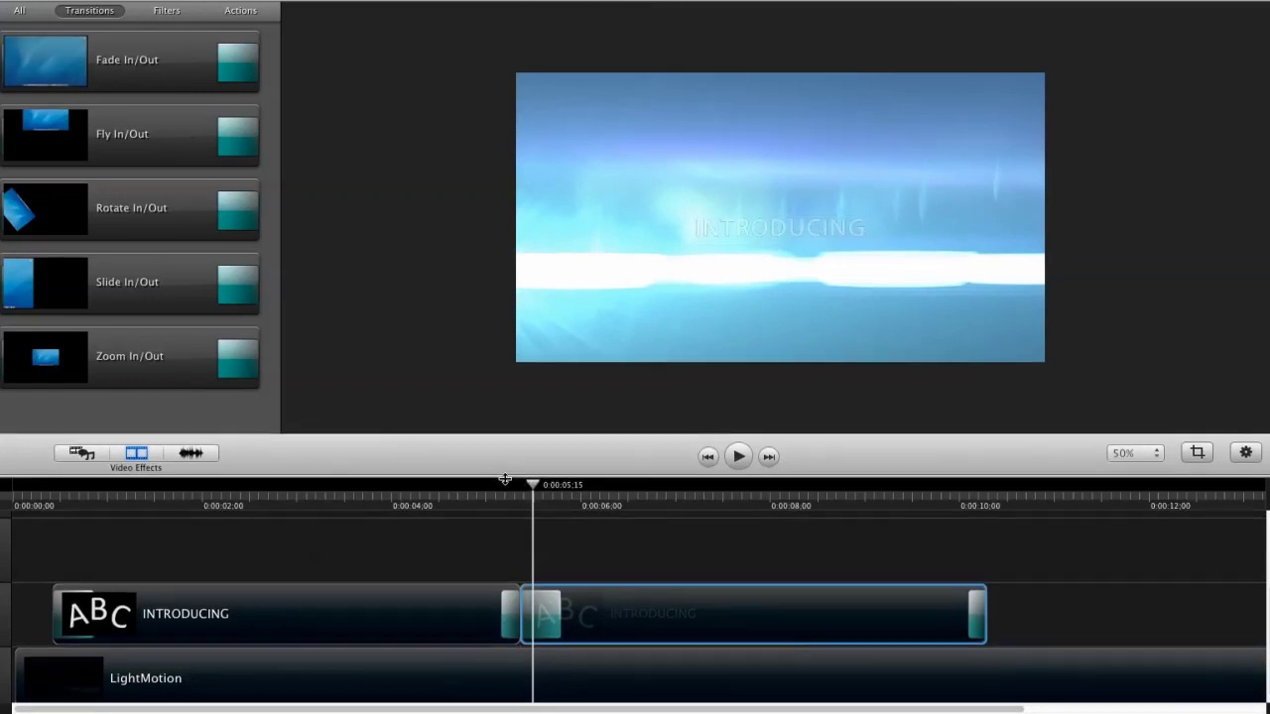
pyautogui.press('space')
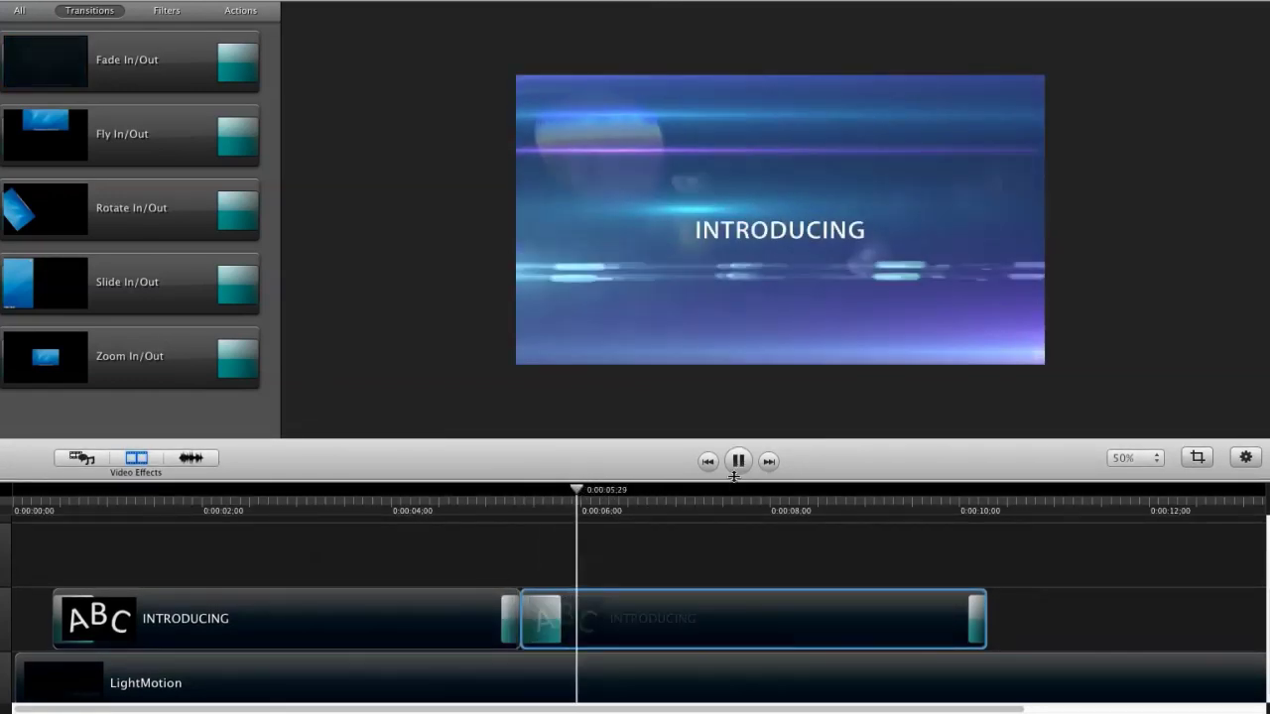
pyautogui.press('space')
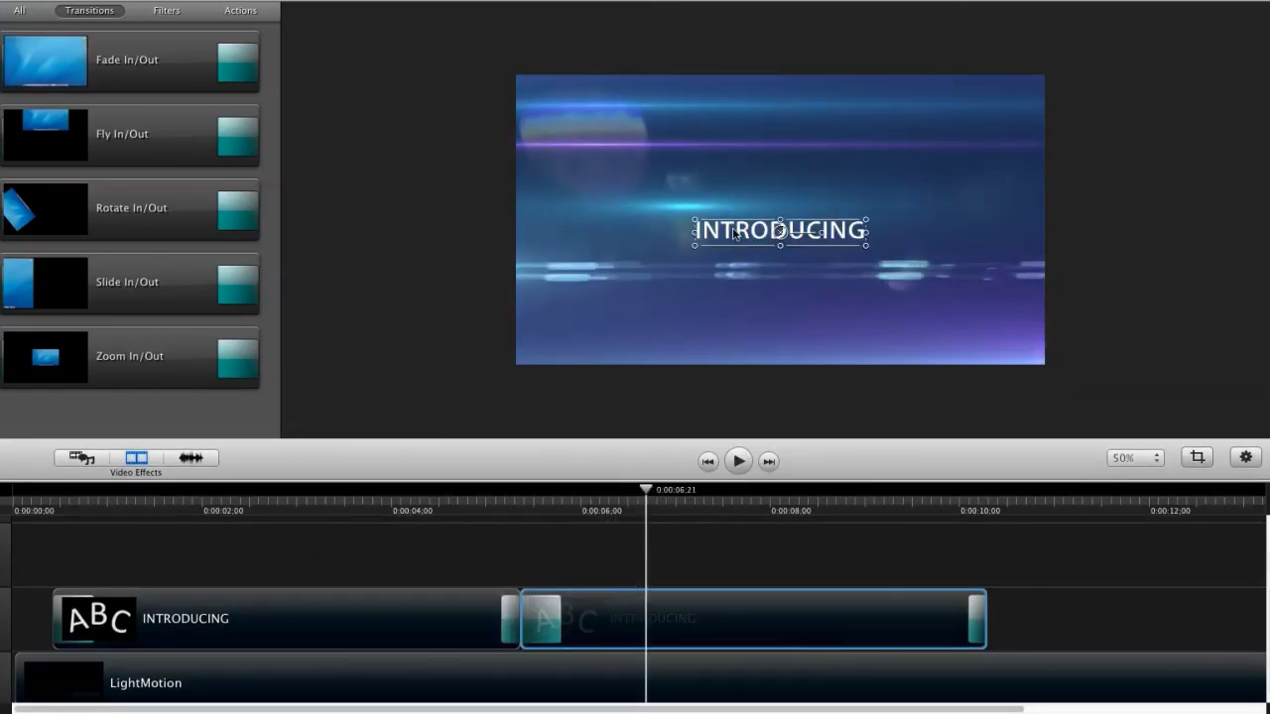
# Change the copied title's text to "THE ULTIMATE IN SOCIAL MEDIA" and move it near the centre, above the light streak
pyautogui.doubleClick(734, 233)
pyautogui.write('The')
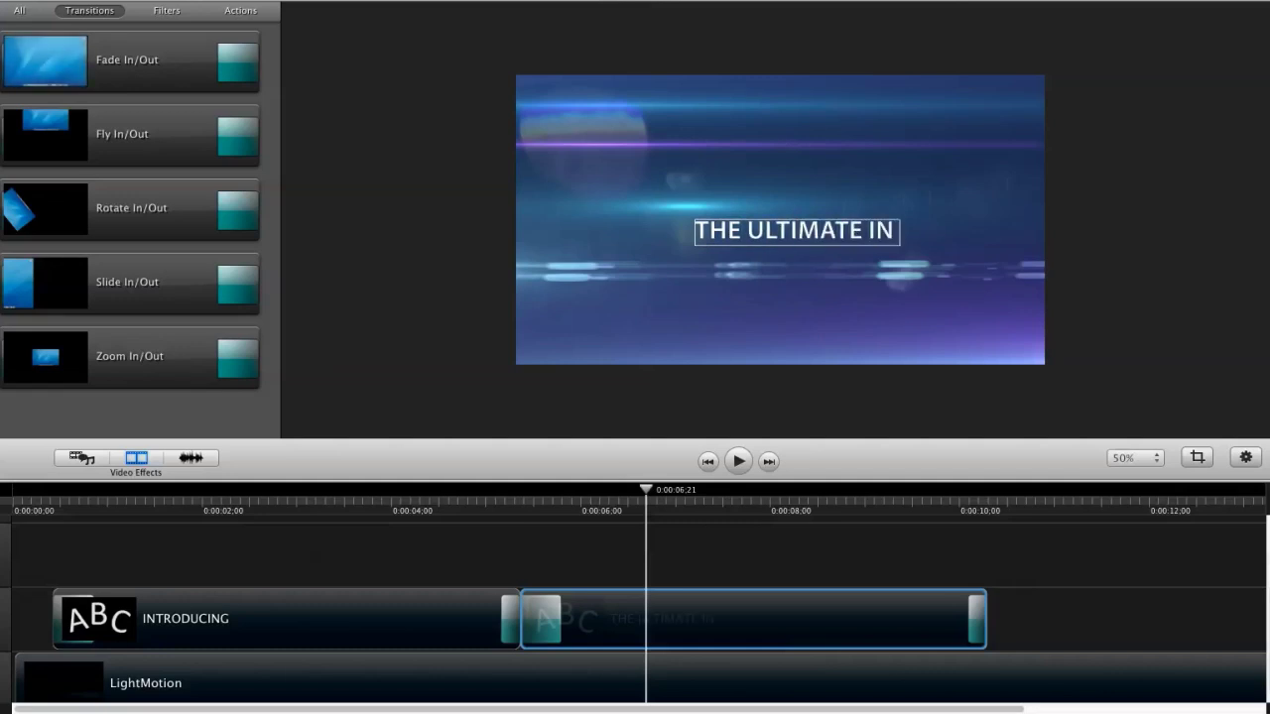
pyautogui.write('soc')
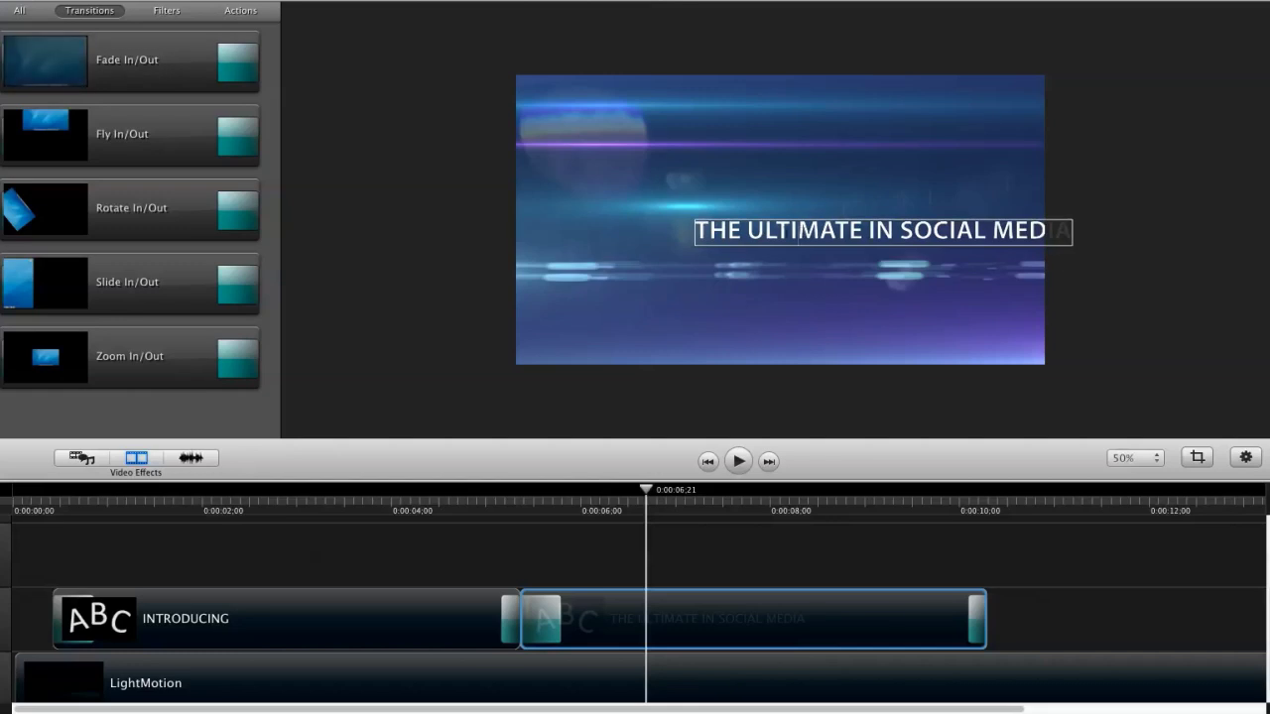
pyautogui.moveTo(784, 238); pyautogui.dragTo(683, 228)
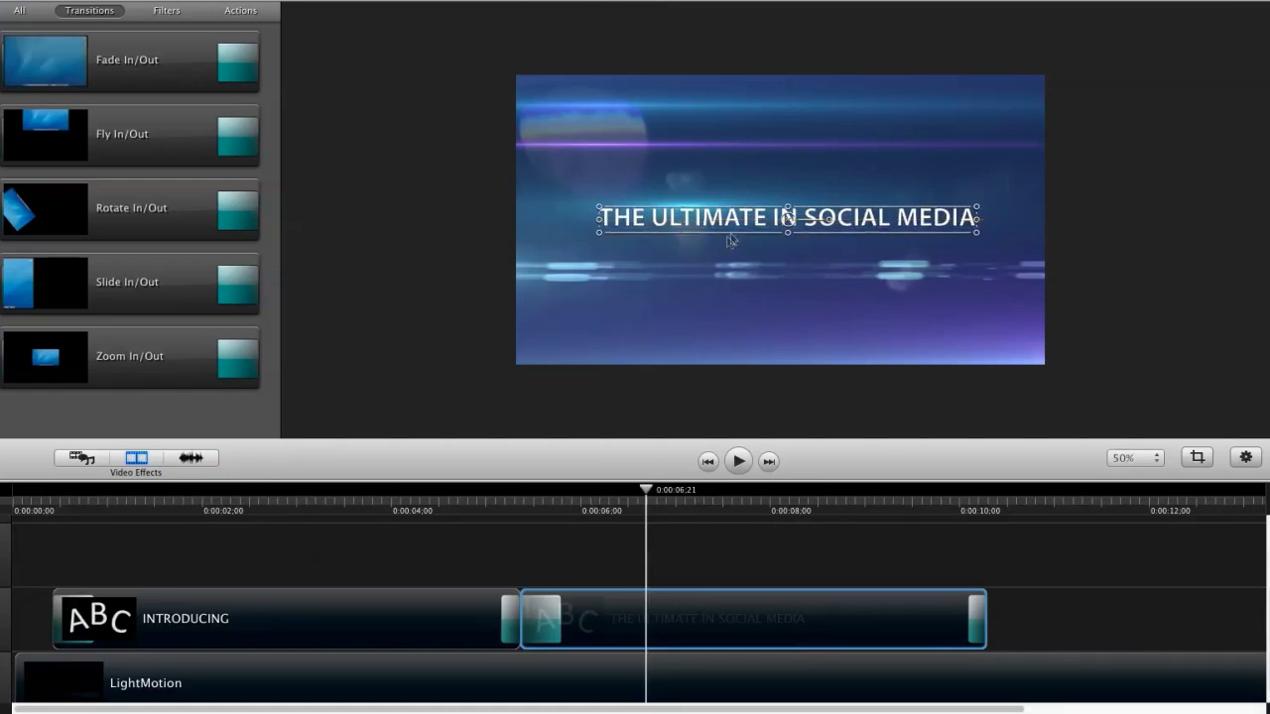
# Select all of the second title's text and centre-align it
pyautogui.doubleClick(736, 225)
pyautogui.moveTo(774, 219); pyautogui.dragTo(993, 228)
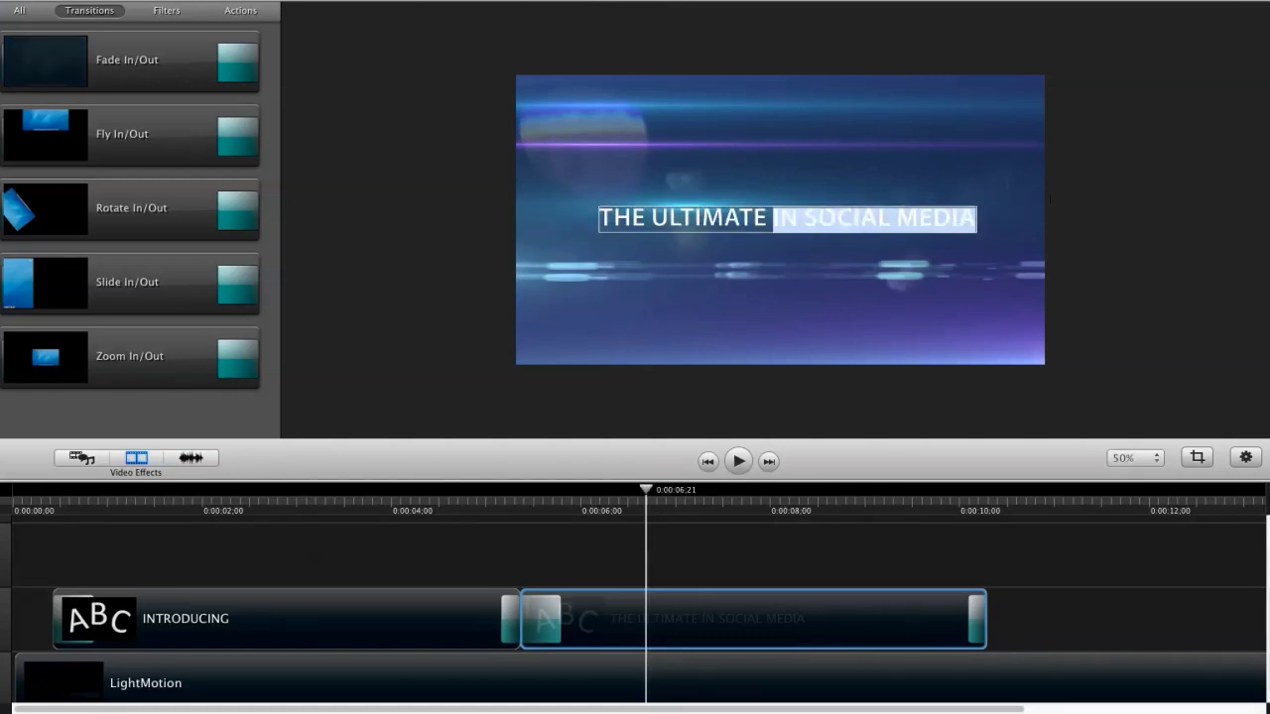
pyautogui.press('super+a')
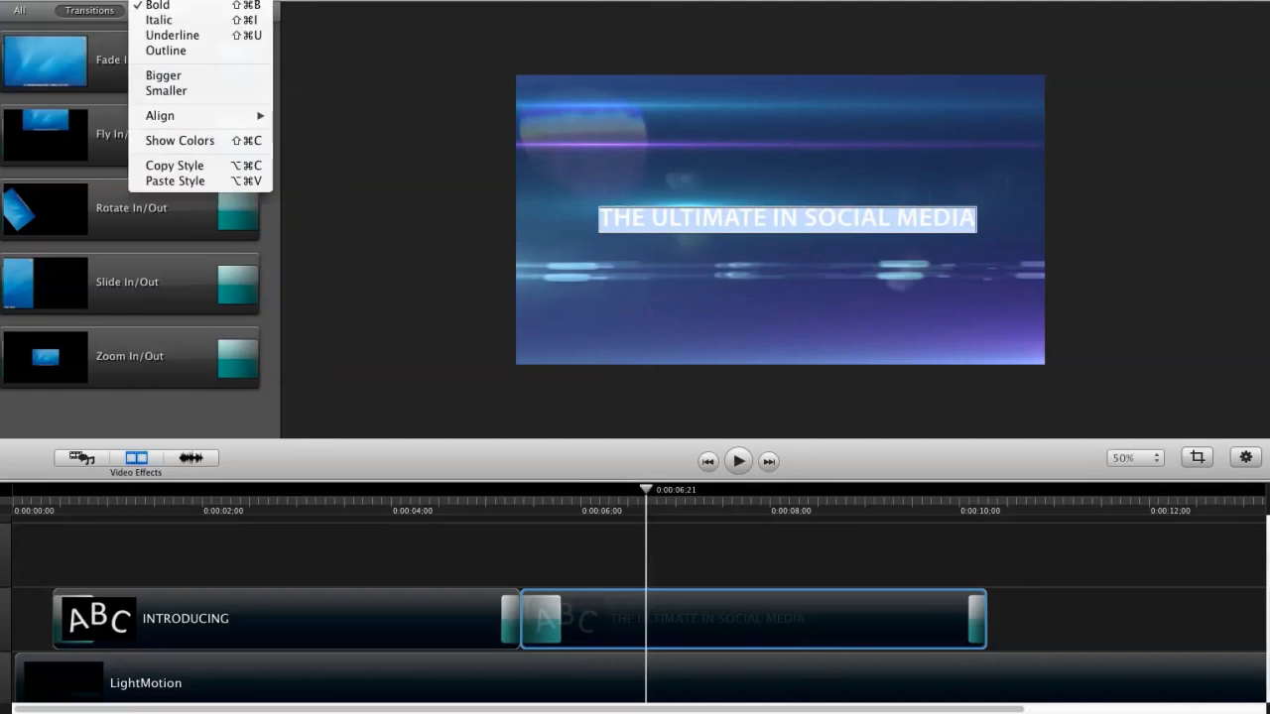
pyautogui.moveTo(228, 115)
pyautogui.click(309, 131)
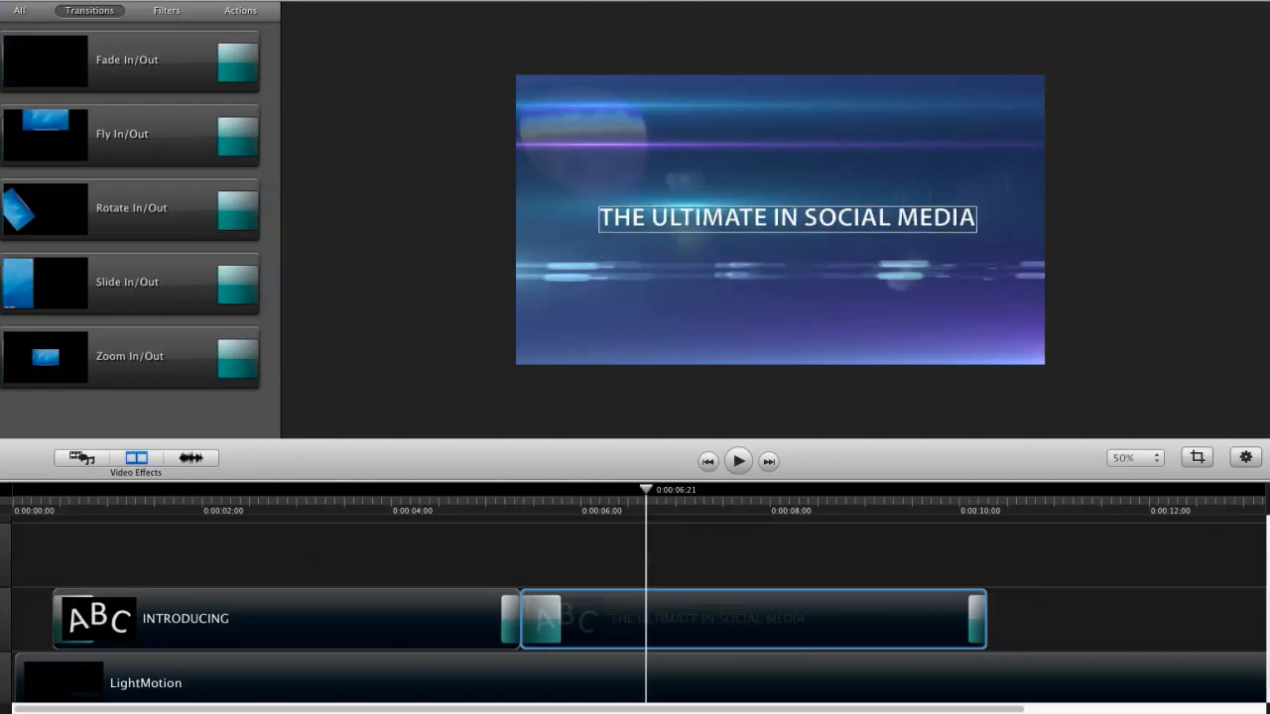
# Add "MARKETING" as a second line below "THE ULTIMATE IN SOCIAL MEDIA", removing the mistyped attempts
pyautogui.press('Return')
pyautogui.press('BackSpace')
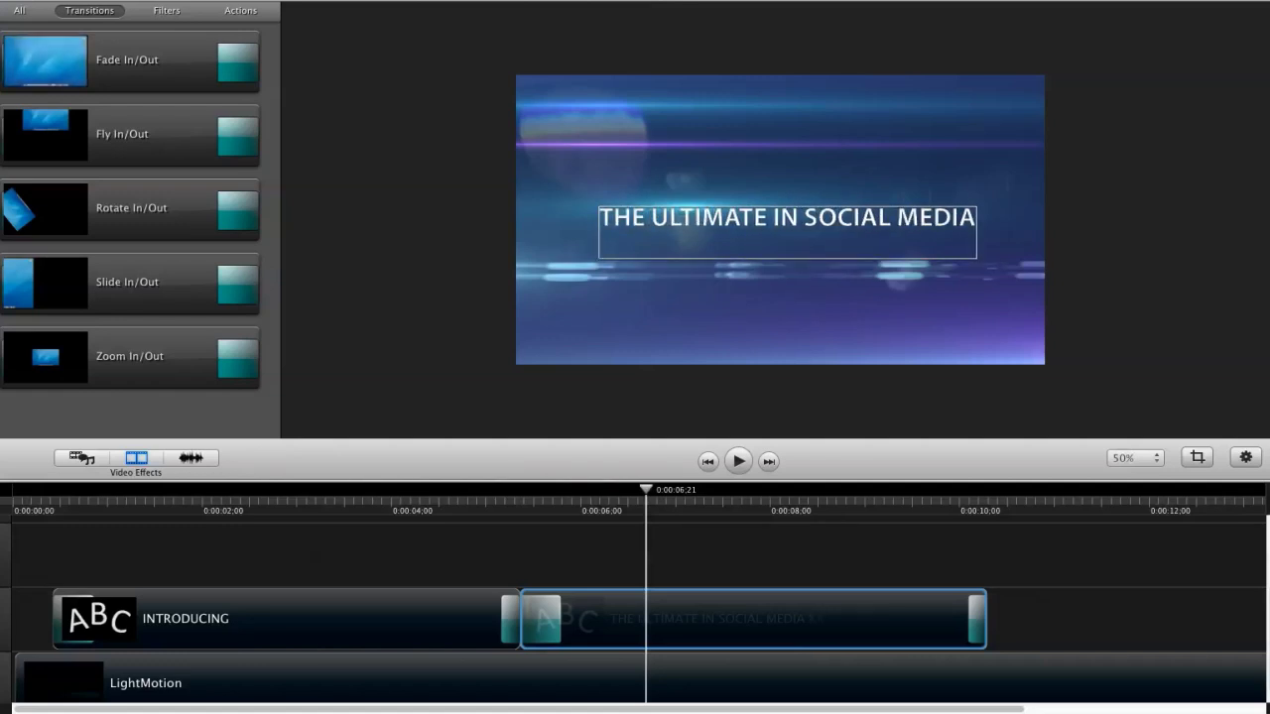
pyautogui.press('BackSpace')
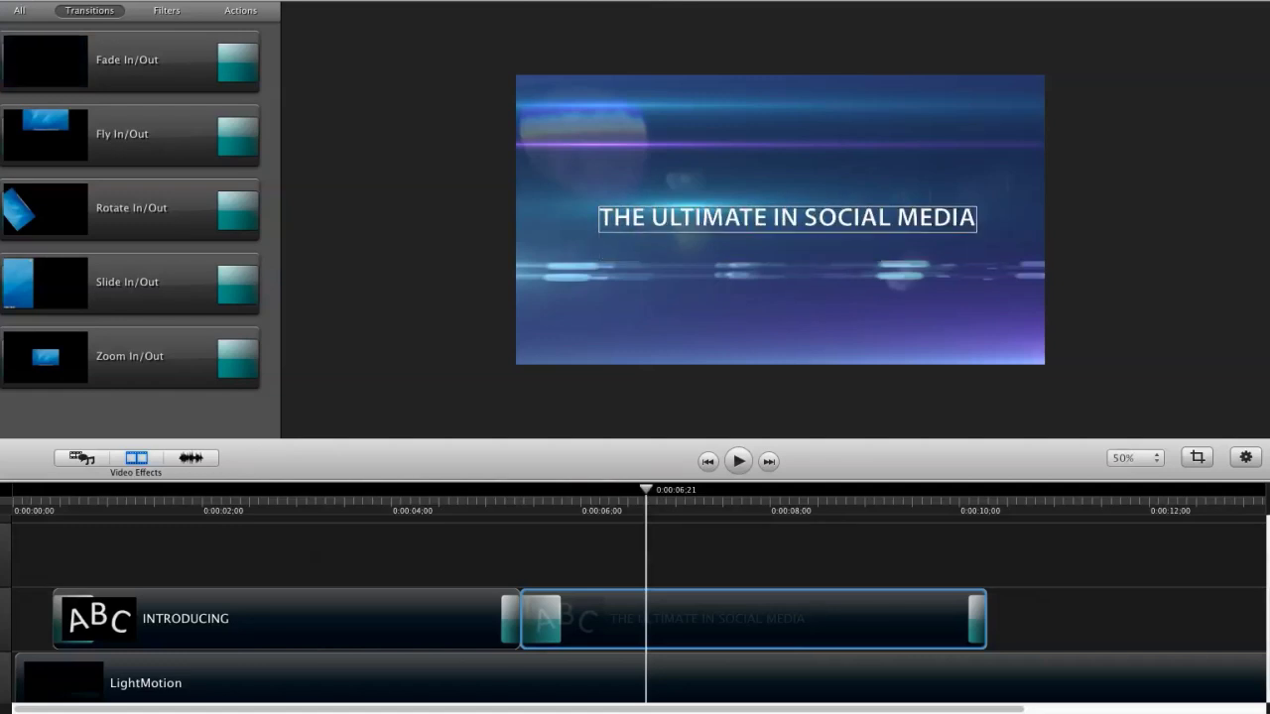
pyautogui.write('MA')
pyautogui.press('BackSpace')
pyautogui.press('BackSpace')
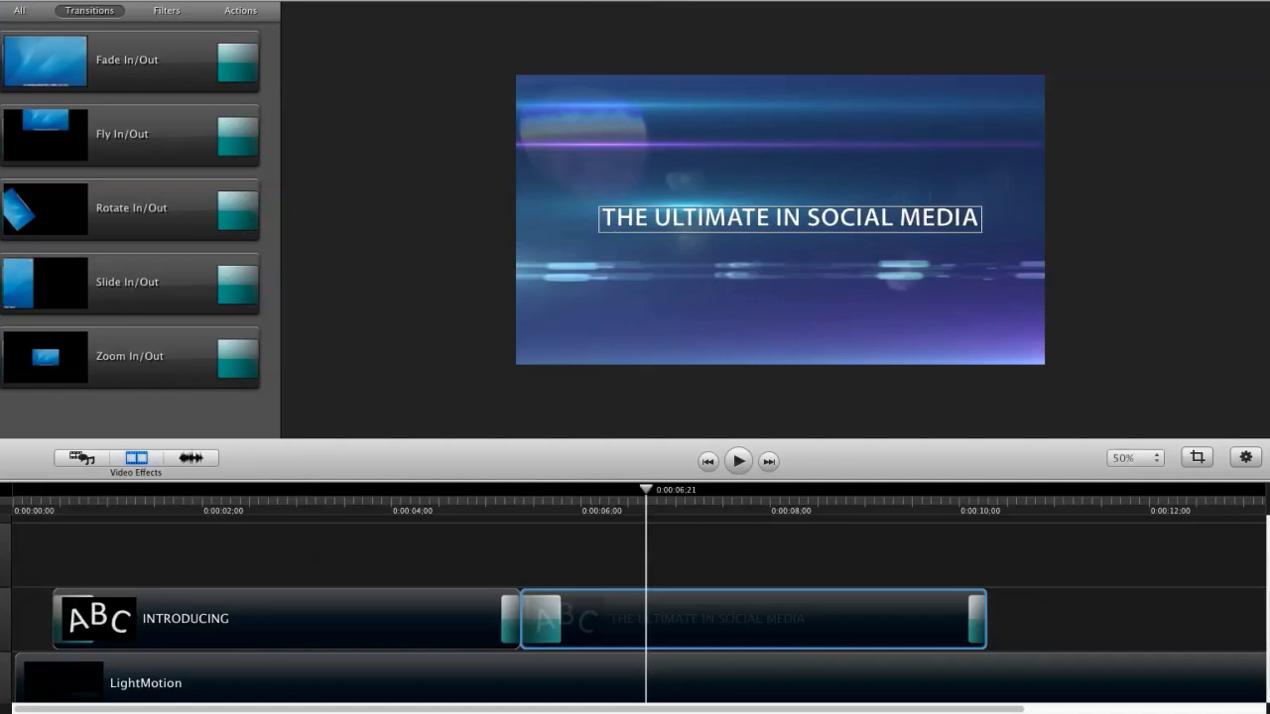
pyautogui.press('Return')
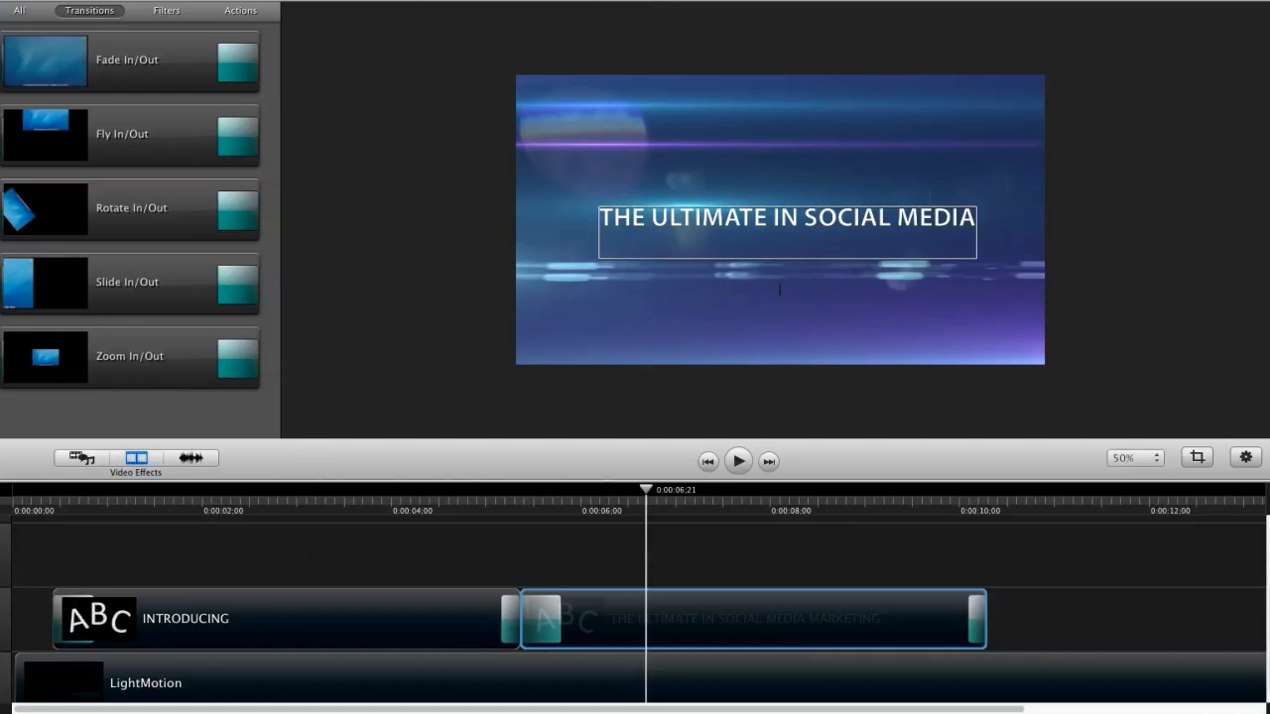
# Make all the text of the two-line title slightly smaller and finish editing it
pyautogui.press('super+a')
pyautogui.click(863, 213)
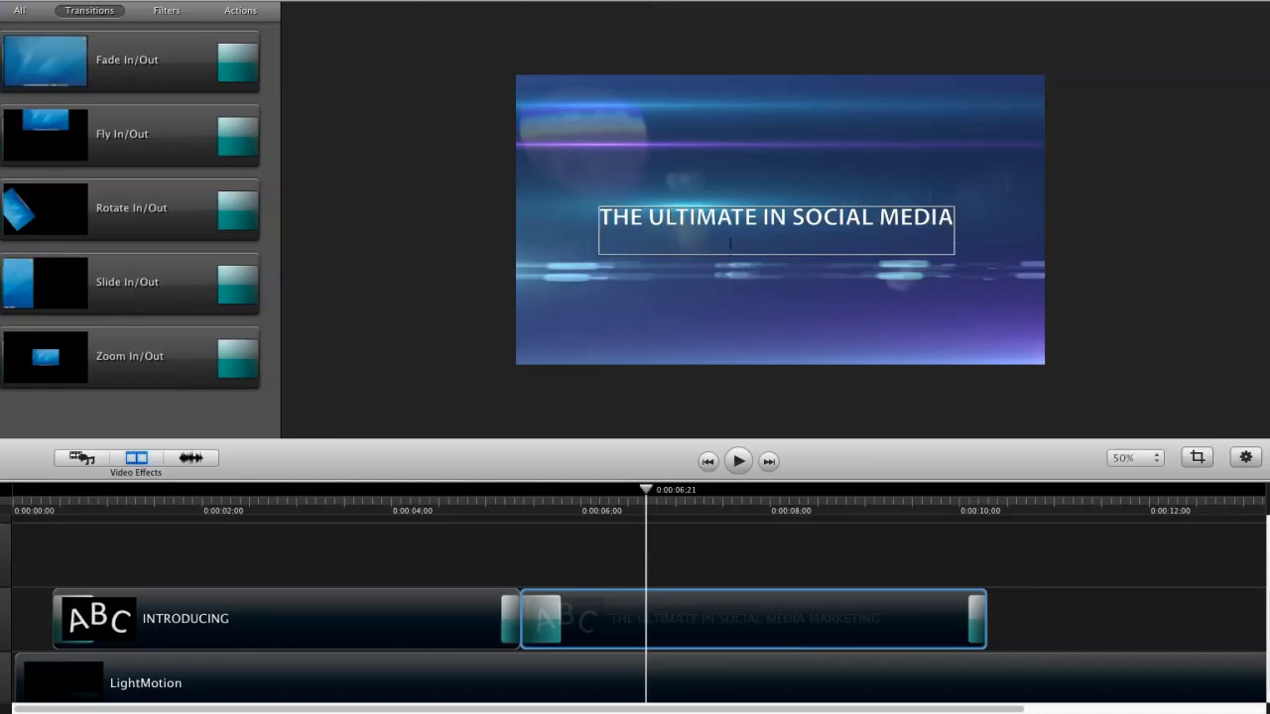
pyautogui.doubleClick(957, 225)
pyautogui.click(697, 218)
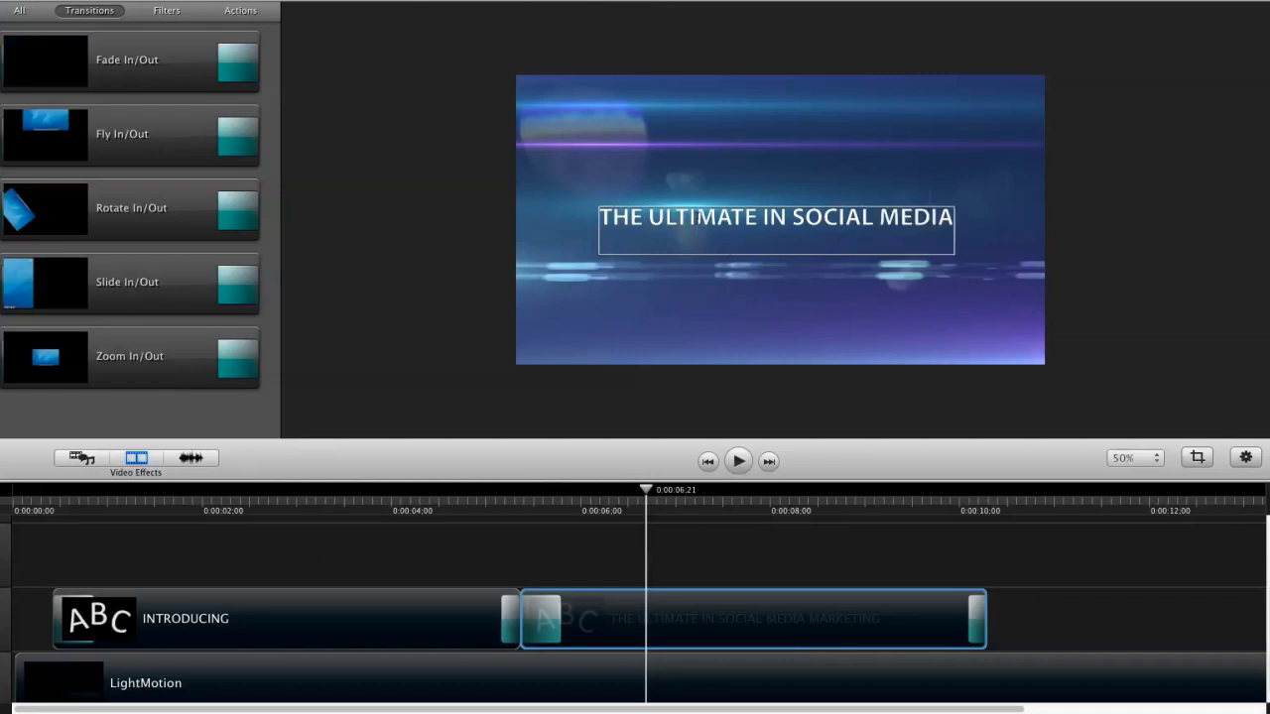
pyautogui.click(597, 274)
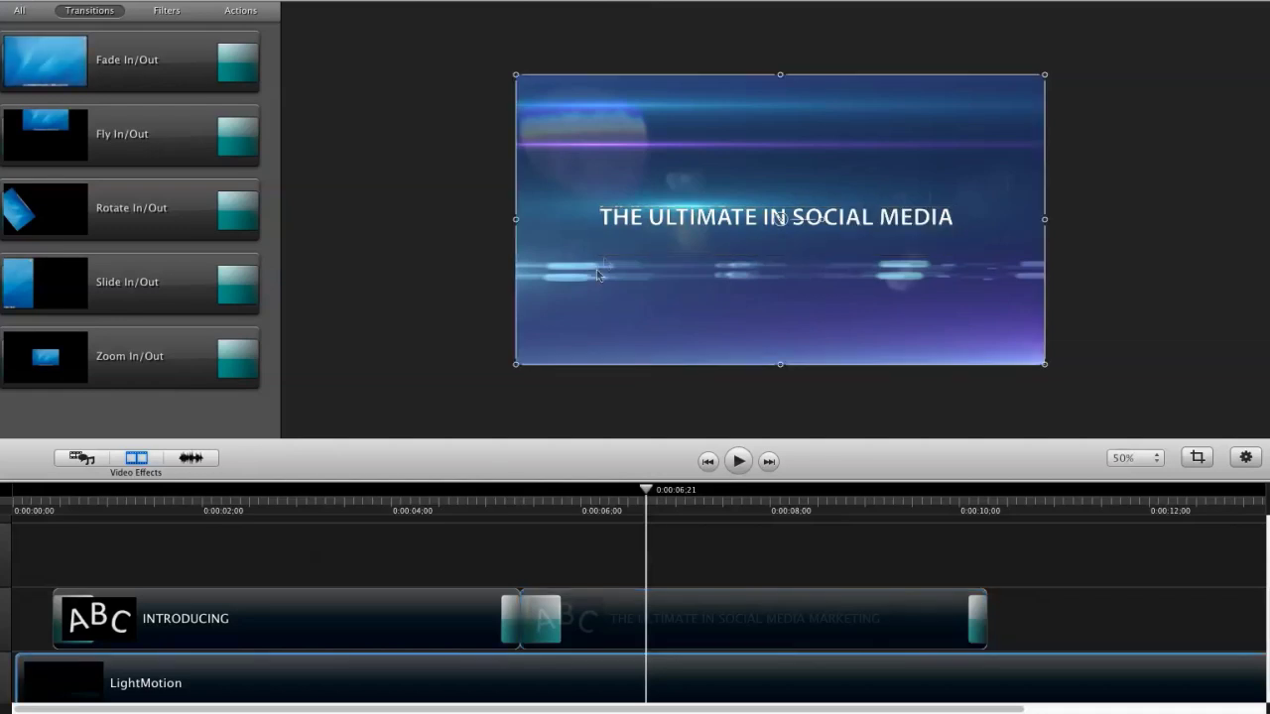
# Reselect the two-line title, shift it slightly on the canvas, and enlarge its box a little
pyautogui.click(616, 227)
pyautogui.click(550, 272)
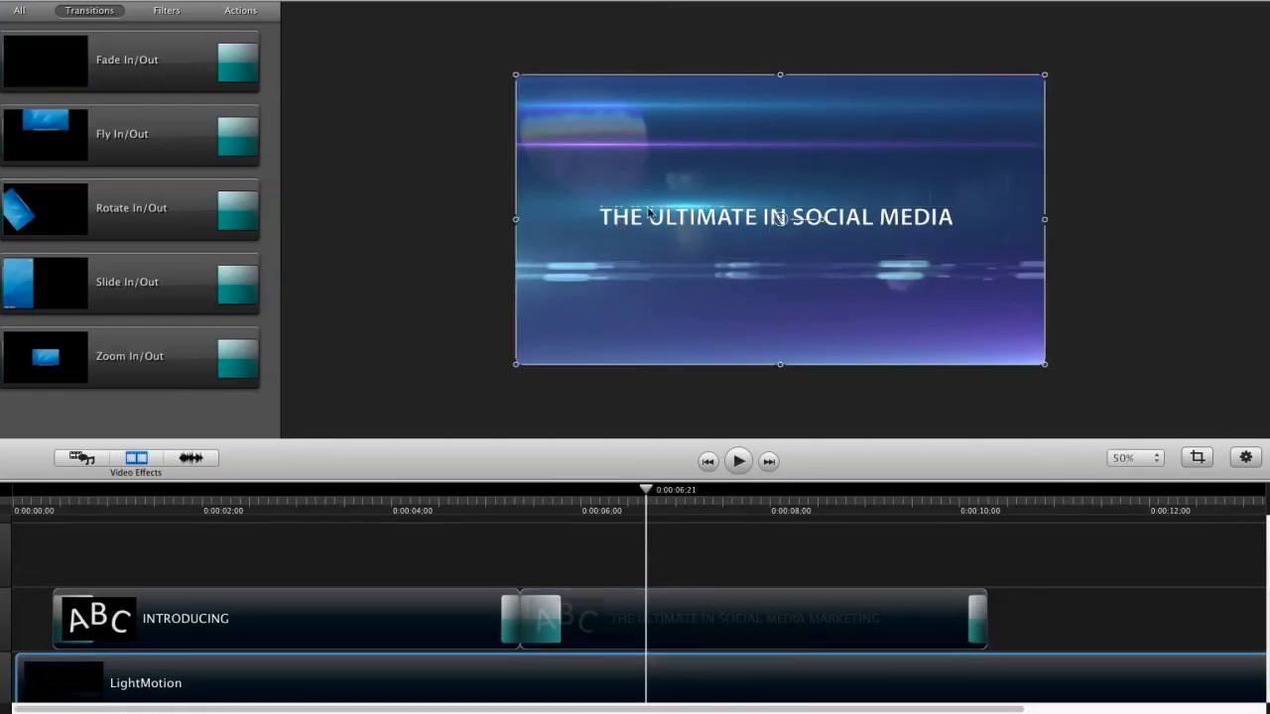
pyautogui.click(630, 220)
pyautogui.click(482, 265)
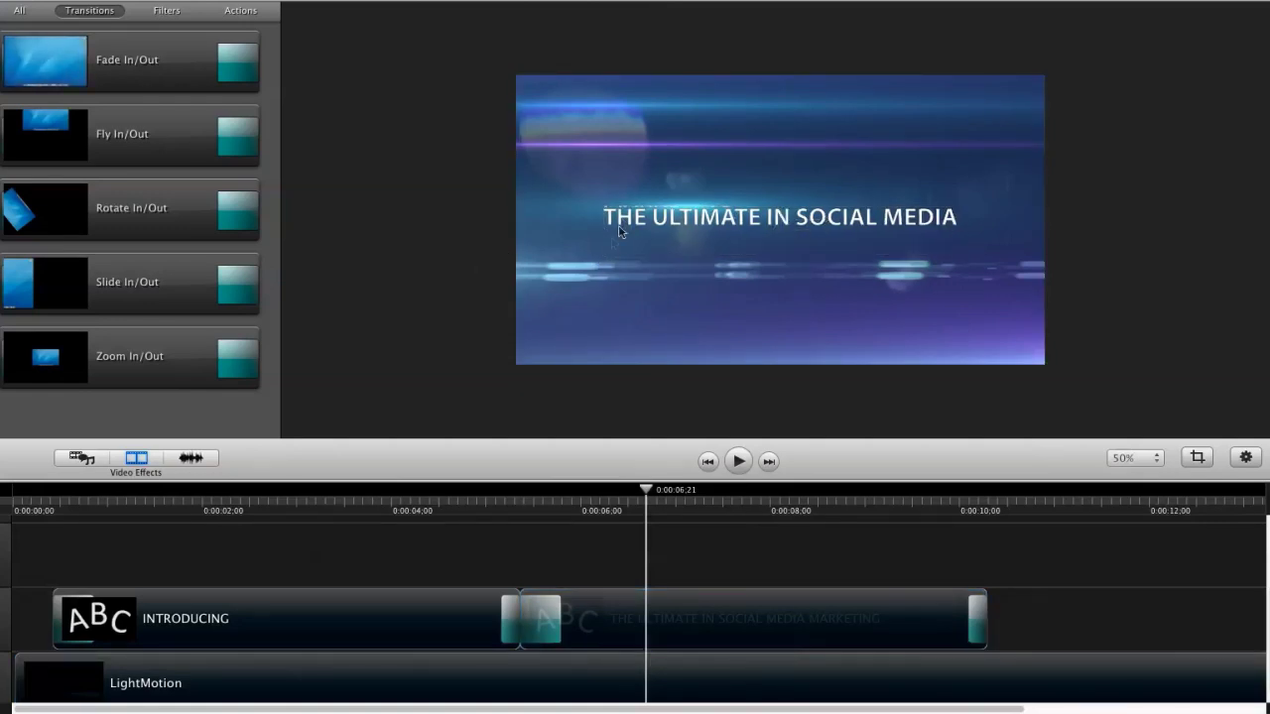
pyautogui.click(621, 230)
pyautogui.moveTo(602, 255)
pyautogui.mouseDown()
pyautogui.moveTo(511, 296)
pyautogui.moveTo(652, 247)
pyautogui.moveTo(591, 256)
pyautogui.mouseUp()
pyautogui.moveTo(666, 224); pyautogui.dragTo(678, 225)
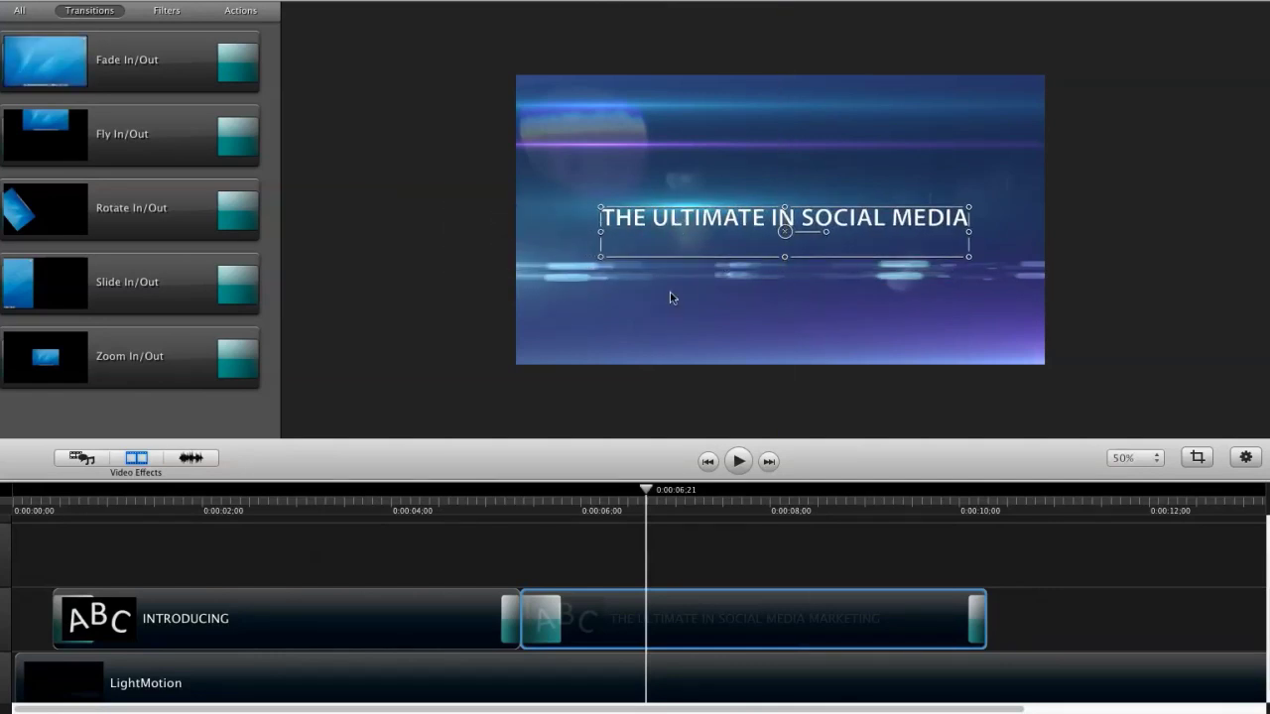
# Set the two-line title's font size to 13 and enlarge its box on the canvas
pyautogui.press('super+t')
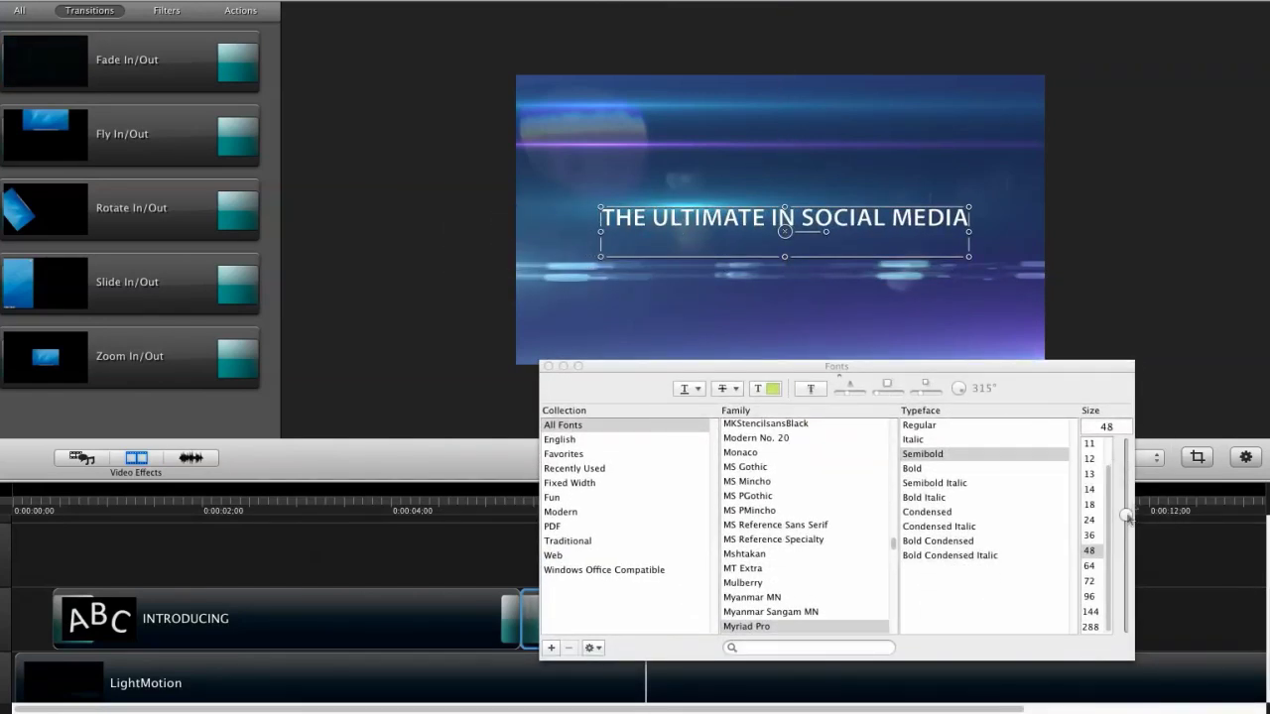
pyautogui.moveTo(1128, 517); pyautogui.dragTo(1102, 623)
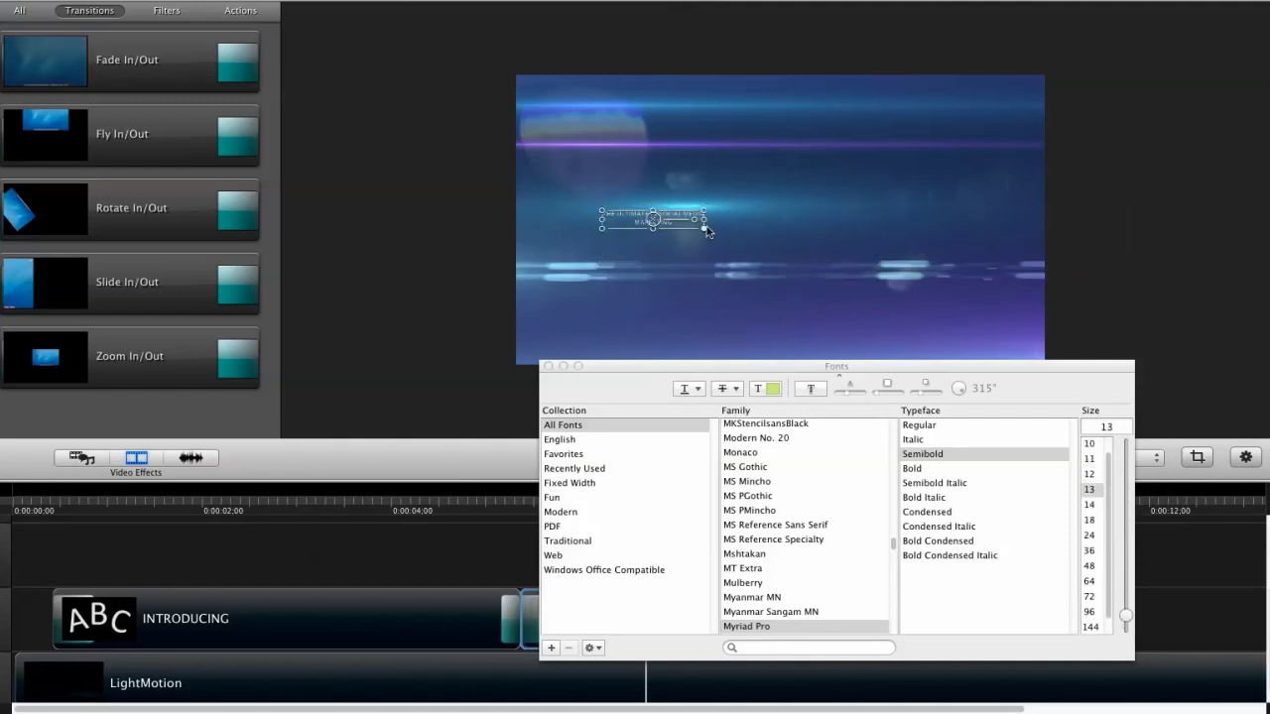
pyautogui.moveTo(707, 229); pyautogui.dragTo(860, 285)
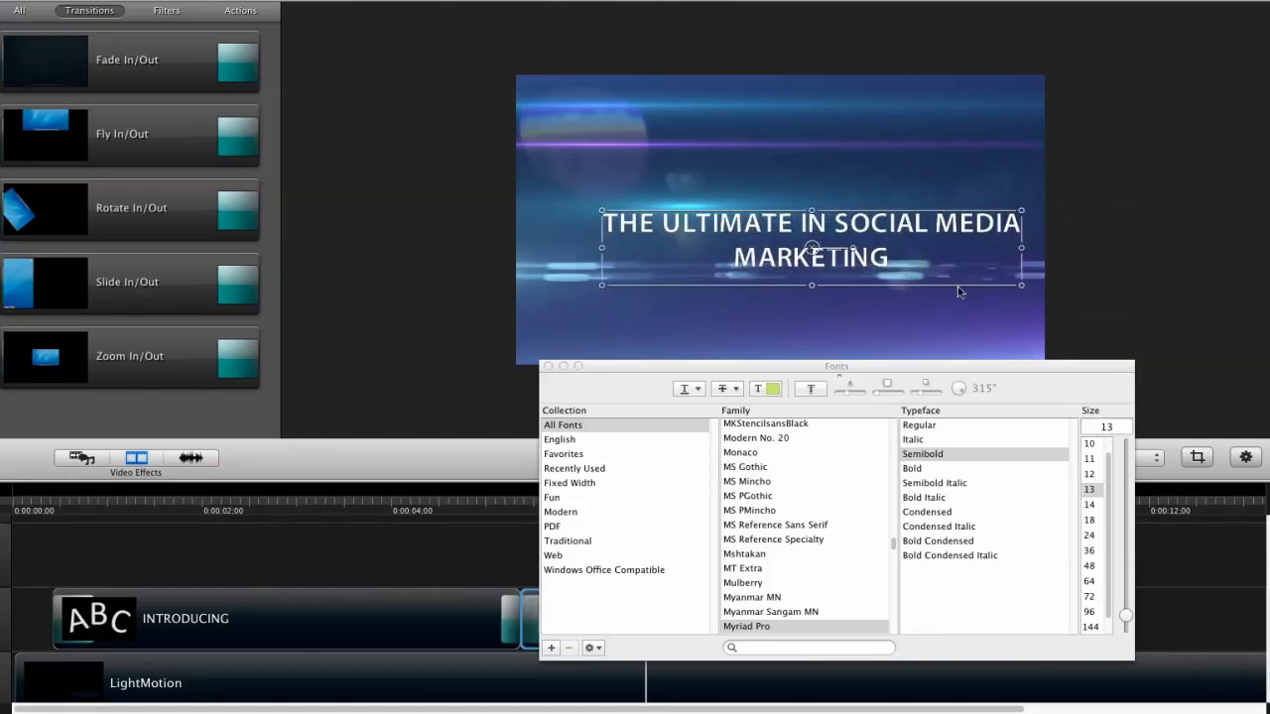
# Resize and reposition the two-line title near the middle of the canvas, and clear away the Fonts window
pyautogui.moveTo(1021, 285); pyautogui.dragTo(1265, 330)
pyautogui.moveTo(599, 339); pyautogui.dragTo(863, 269)
pyautogui.moveTo(952, 218); pyautogui.dragTo(615, 211)
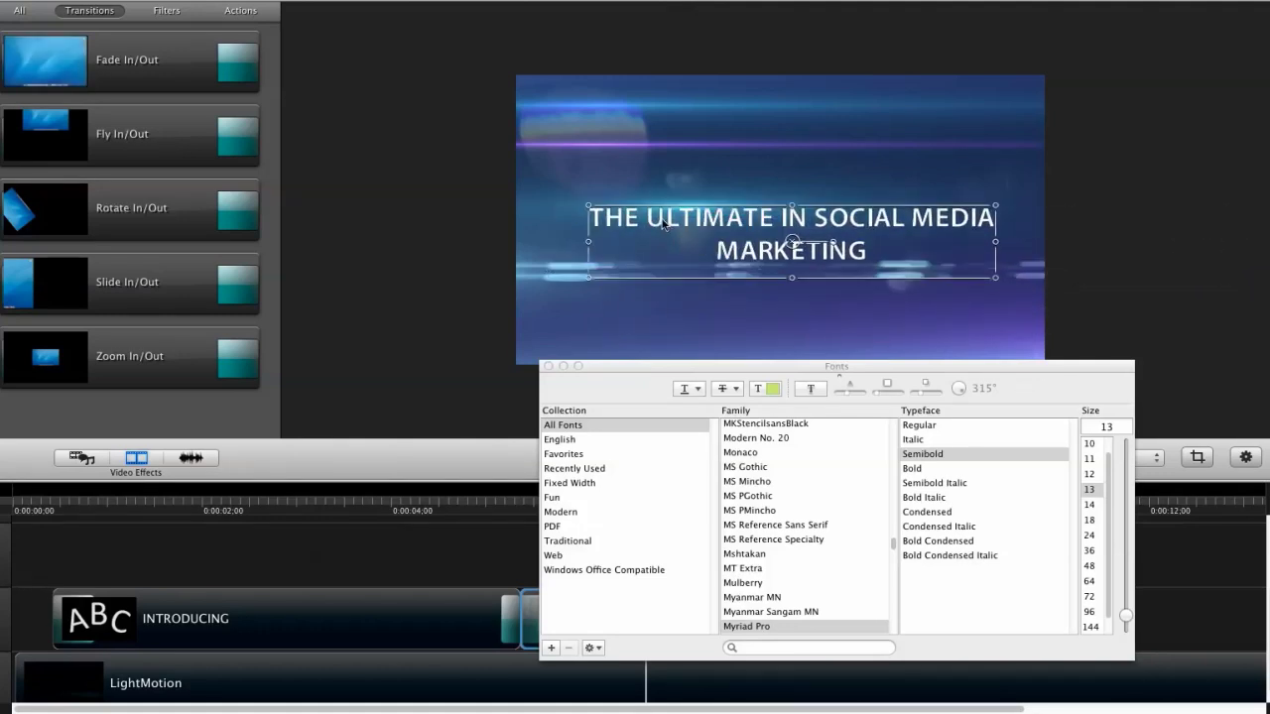
pyautogui.click(473, 260)
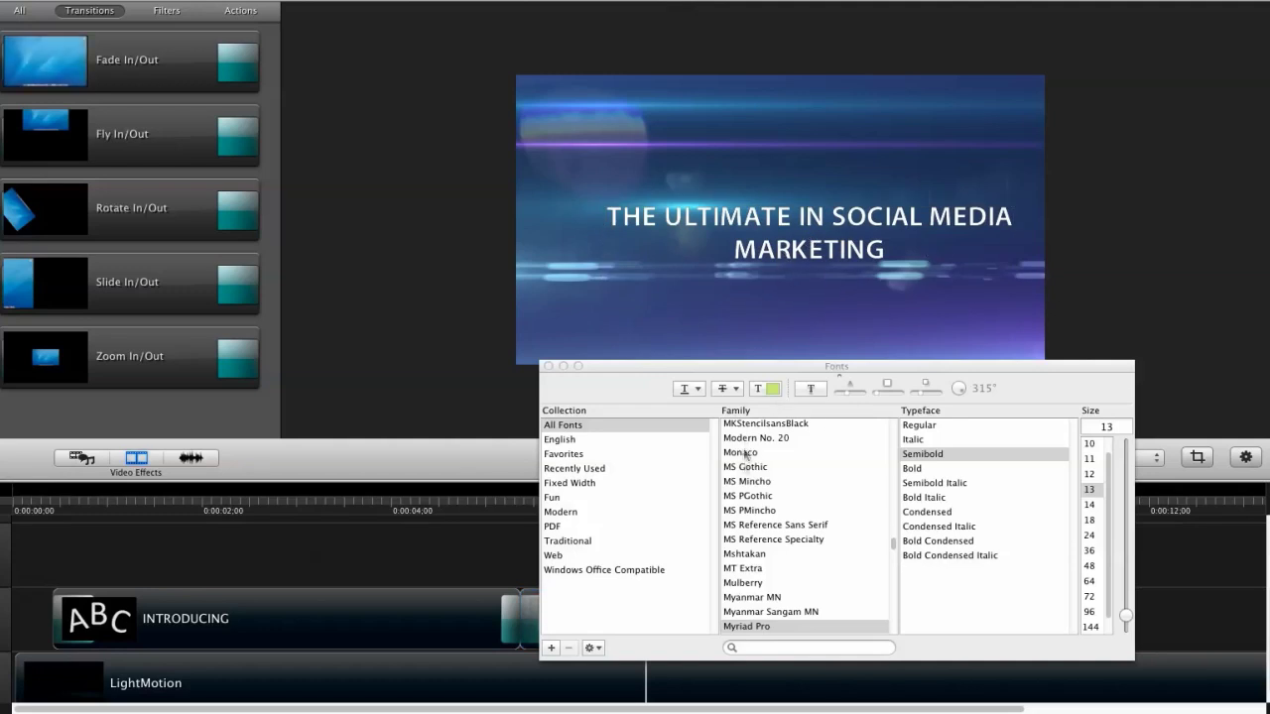
pyautogui.moveTo(768, 372); pyautogui.dragTo(938, 655)
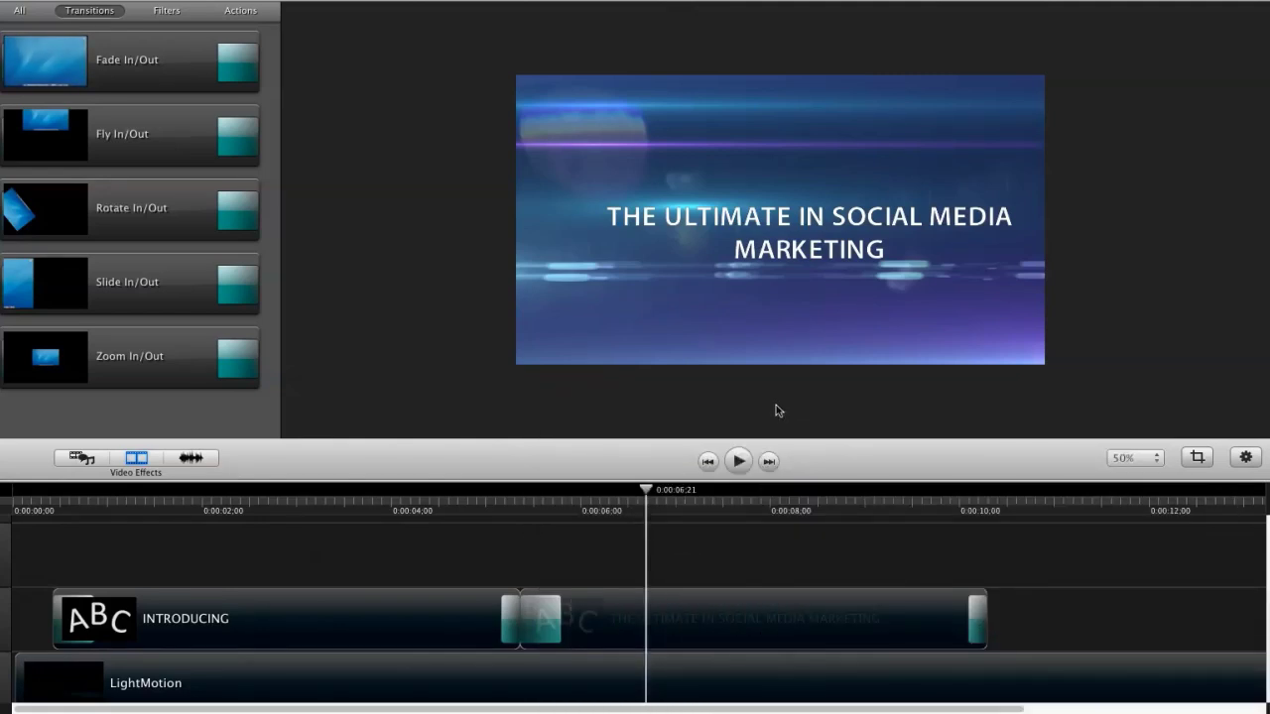
# Rebreak the second title so its lines read "THE ULTIMATE IN SOCIAL" and "MEDIA MARKETING"
pyautogui.click(823, 260)
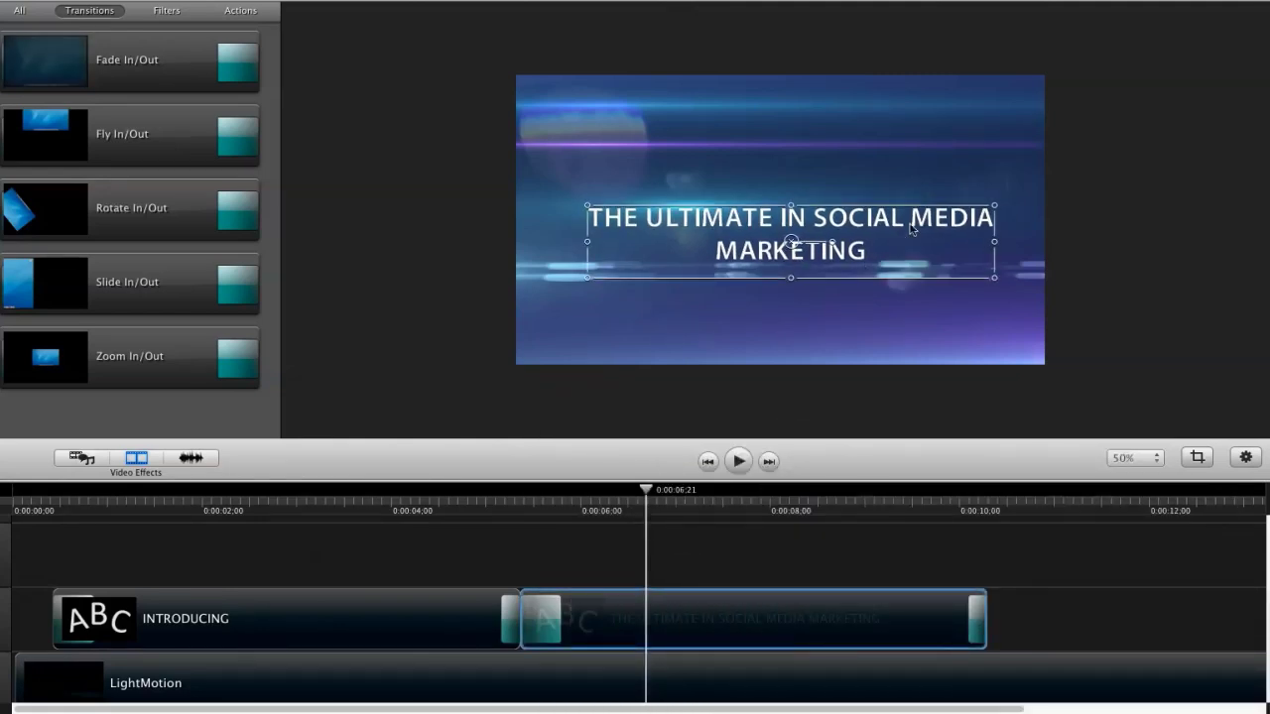
pyautogui.doubleClick(912, 223)
pyautogui.click(911, 221)
pyautogui.press('Return')
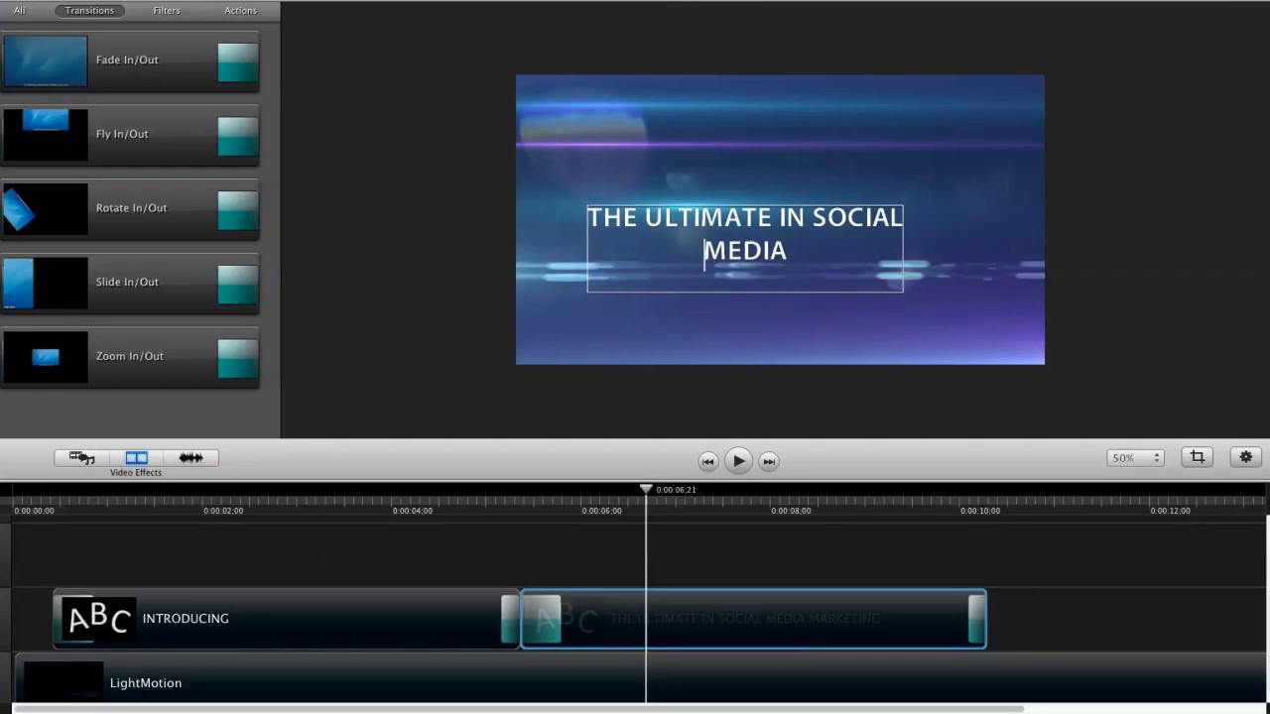
pyautogui.press('Right')
pyautogui.press('Right')
pyautogui.press('Right')
pyautogui.press('Right')
pyautogui.press('Right')
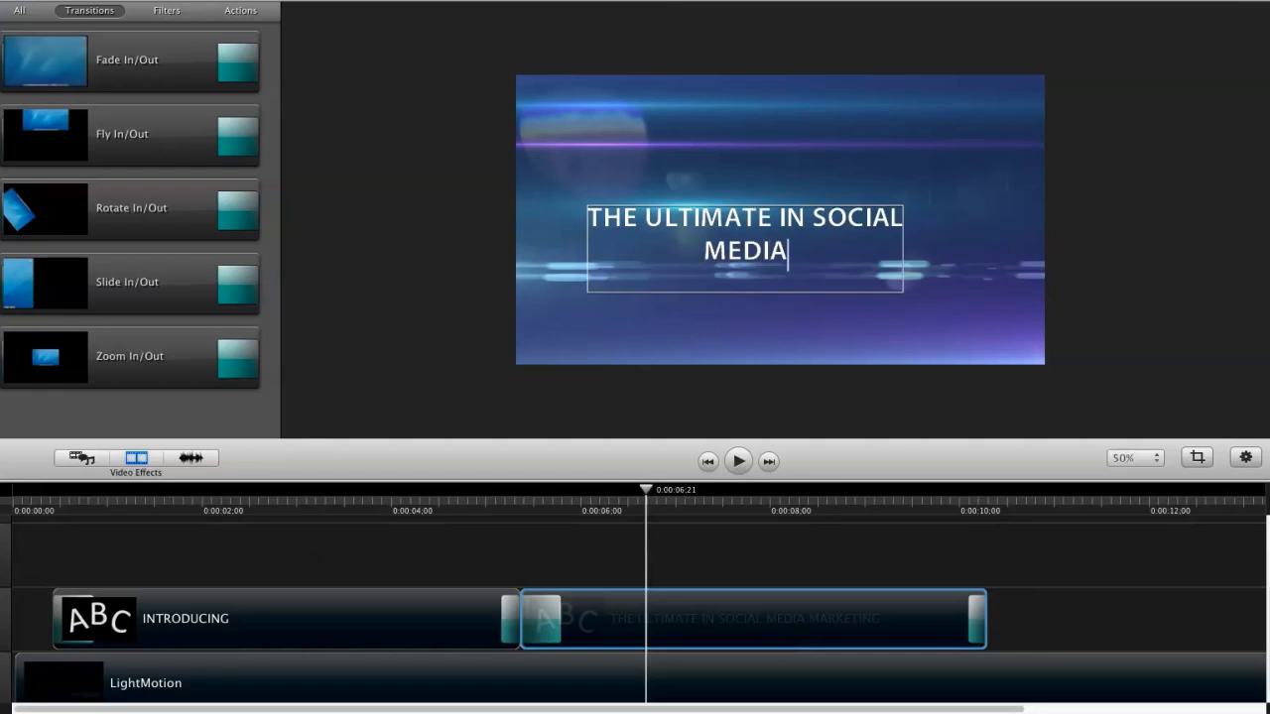
pyautogui.press('Delete')
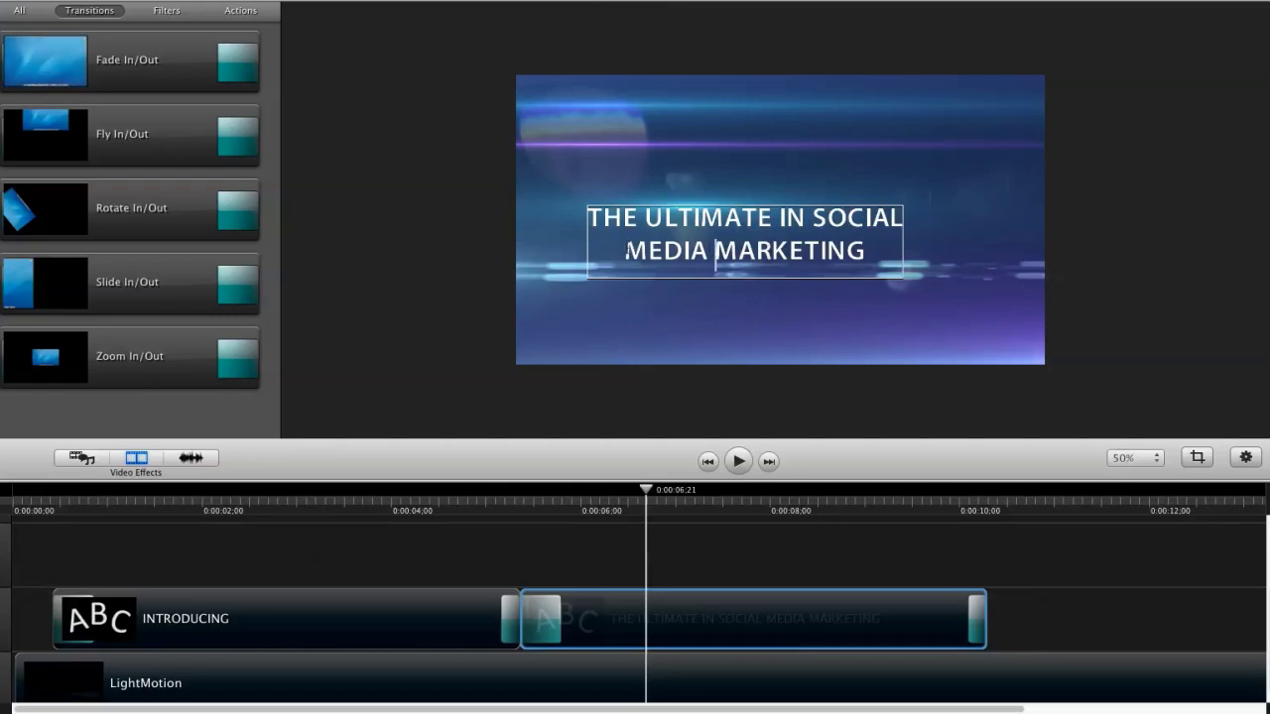
# Remove the line break before "MEDIA" to put the whole title on a single line
pyautogui.press('Left')
pyautogui.press('Left')
pyautogui.press('Left')
pyautogui.press('Left')
pyautogui.press('Left')
pyautogui.press('BackSpace')
pyautogui.press('BackSpace')
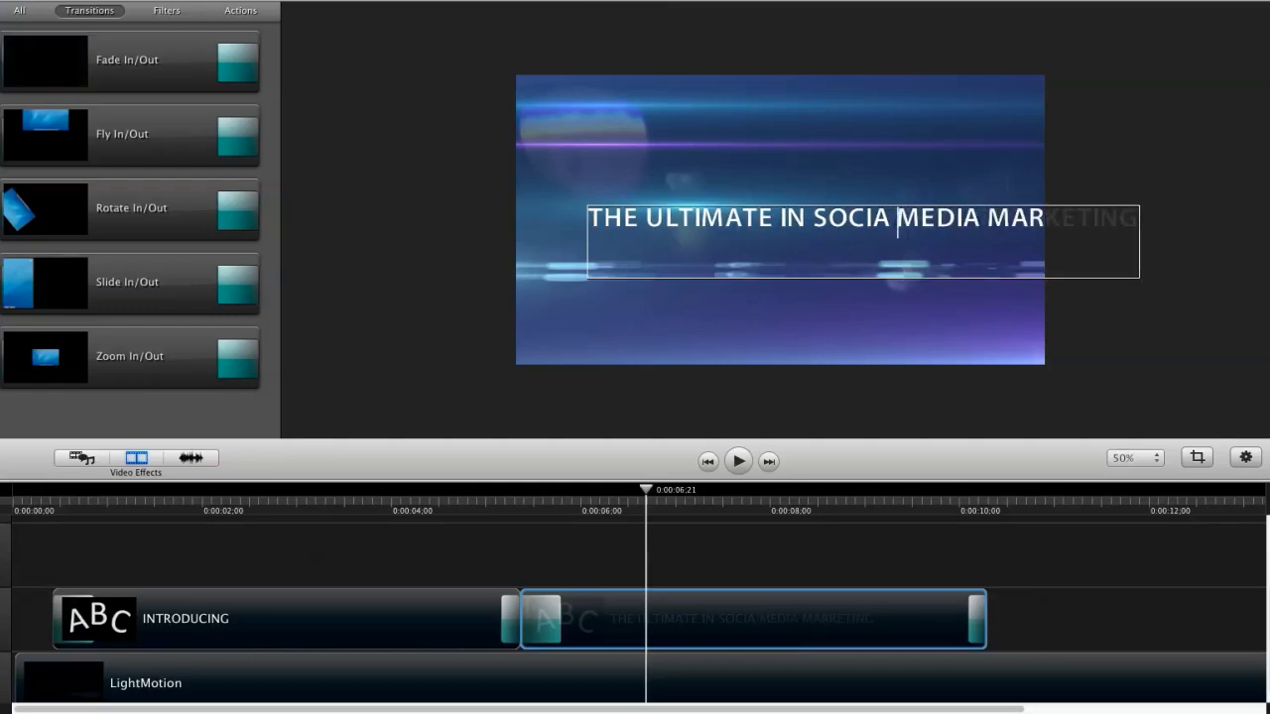
# Repair the end of "SOCIAL" in capitals so the title reads "THE ULTIMATE IN SOCIAL MEDIA MARKETING"
pyautogui.press('Left')
pyautogui.write('L')
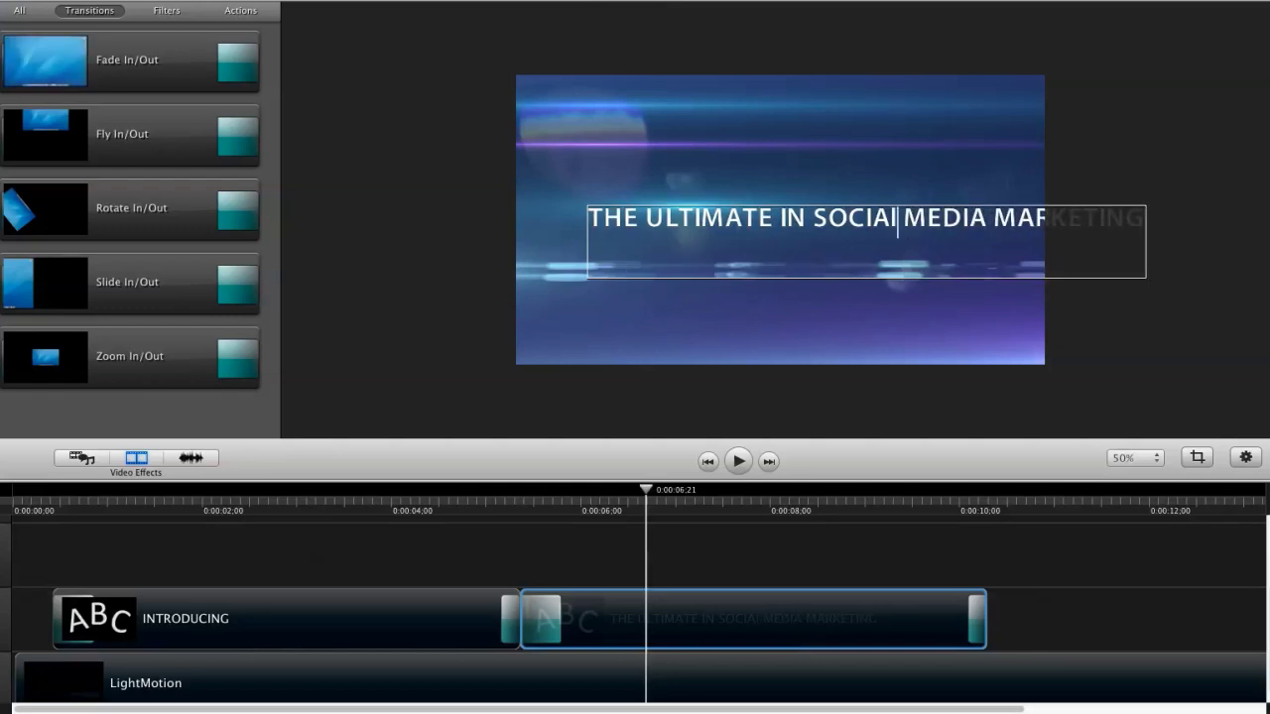
pyautogui.press('BackSpace')
pyautogui.press('BackSpace')
pyautogui.press('BackSpace')
pyautogui.write('ial')
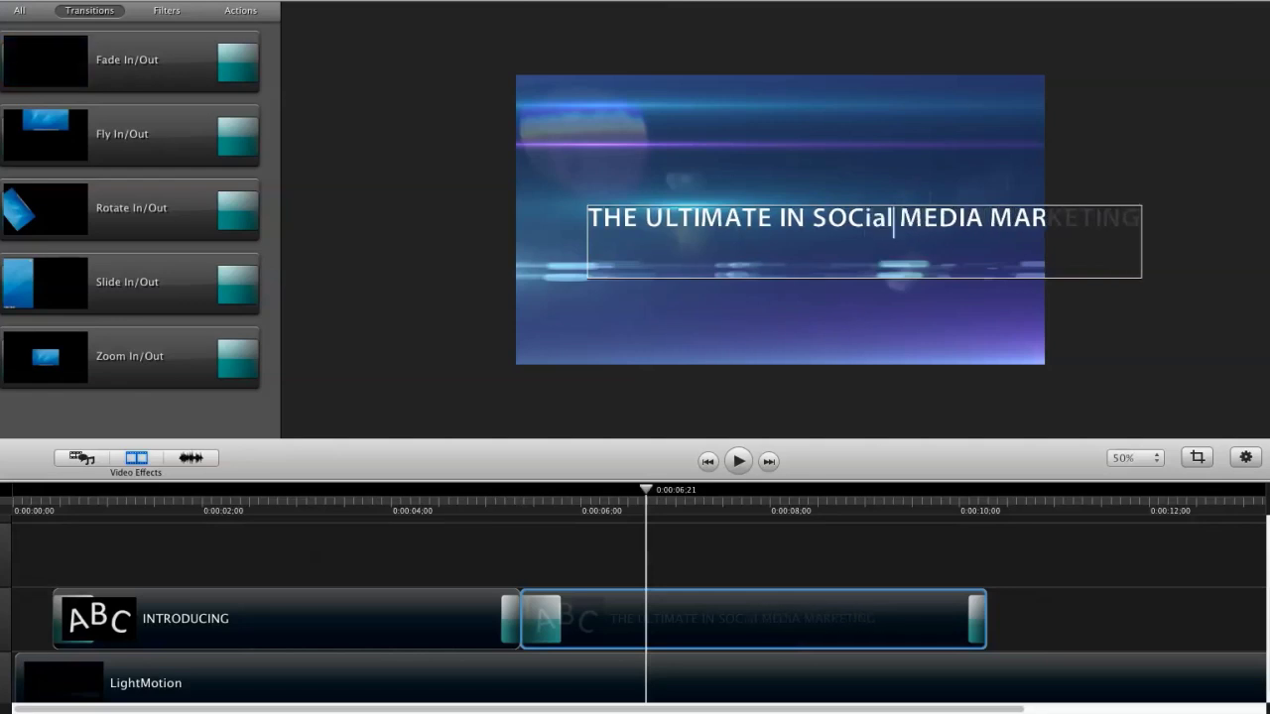
pyautogui.press('BackSpace')
pyautogui.press('BackSpace')
pyautogui.press('BackSpace')
pyautogui.write('IAL')
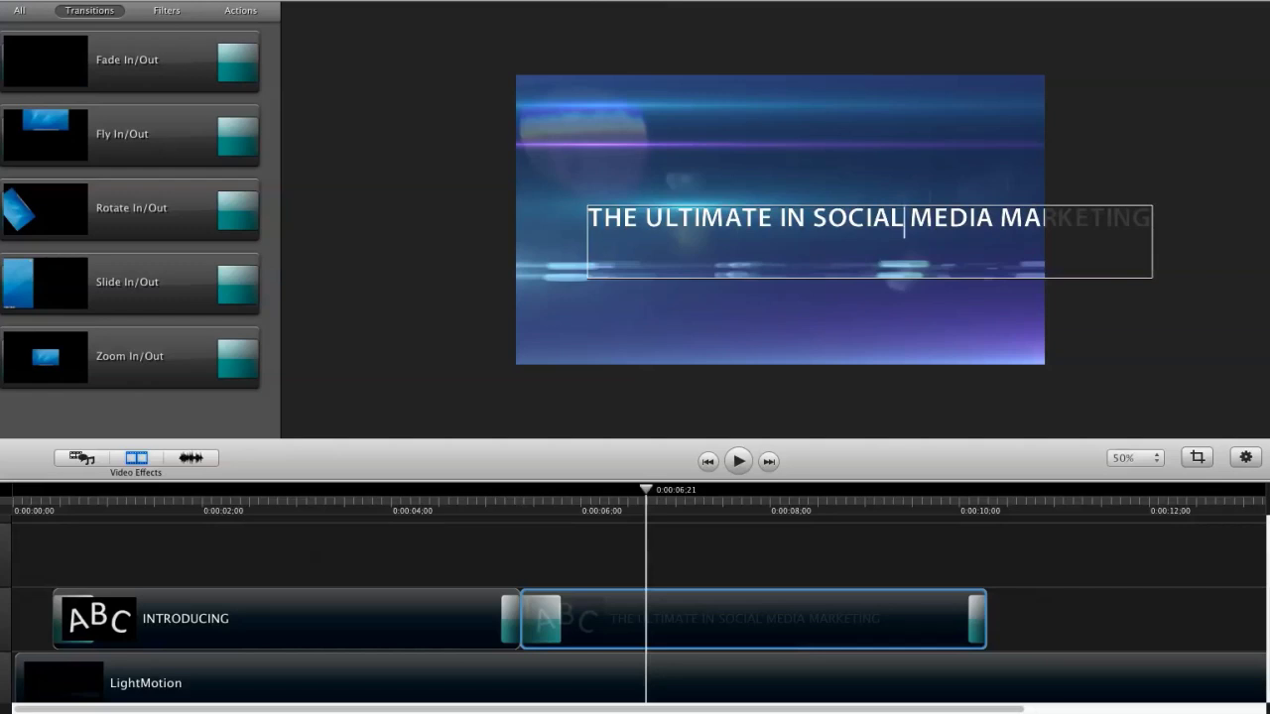
pyautogui.press('super+a')
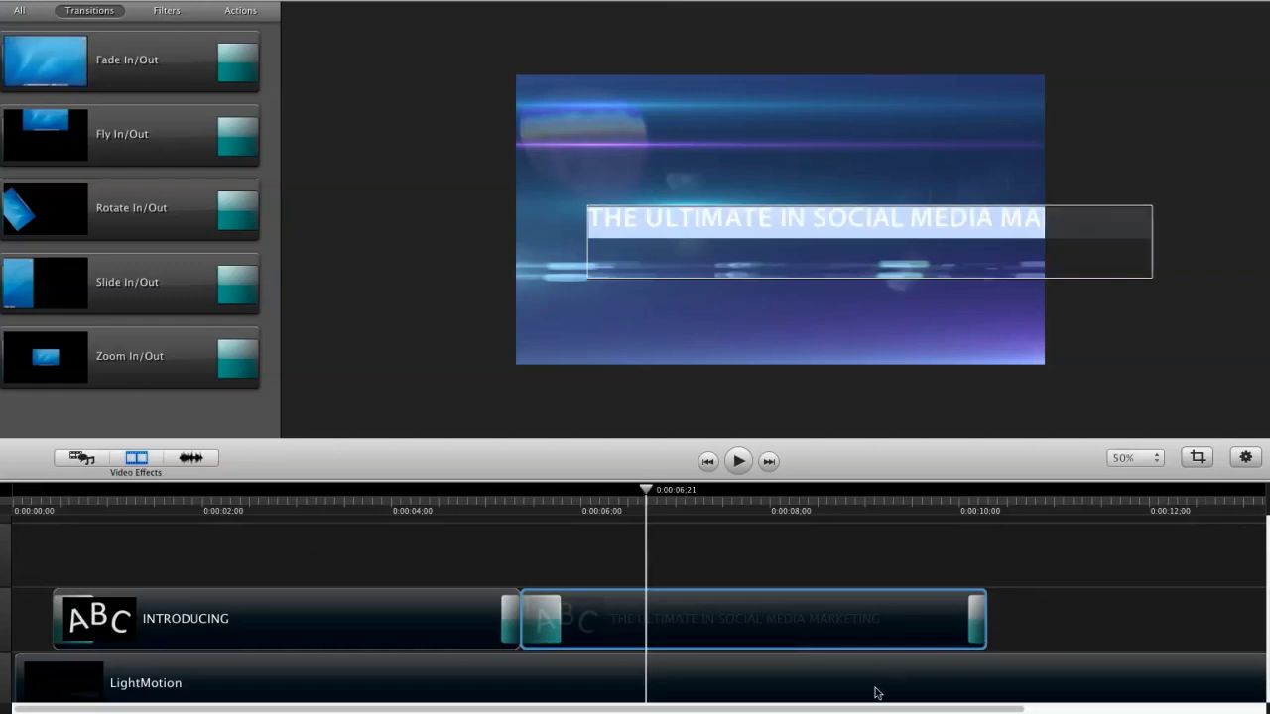
pyautogui.press('super+t')
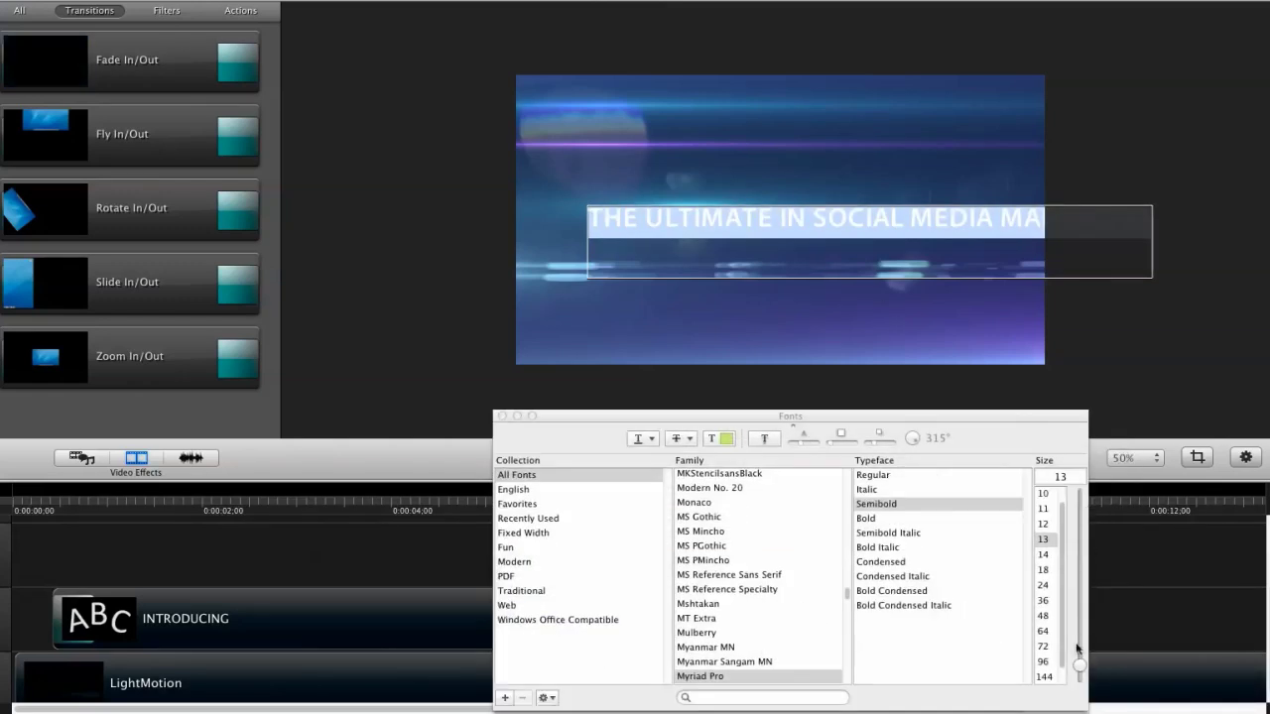
pyautogui.moveTo(555, 419); pyautogui.dragTo(835, 702)
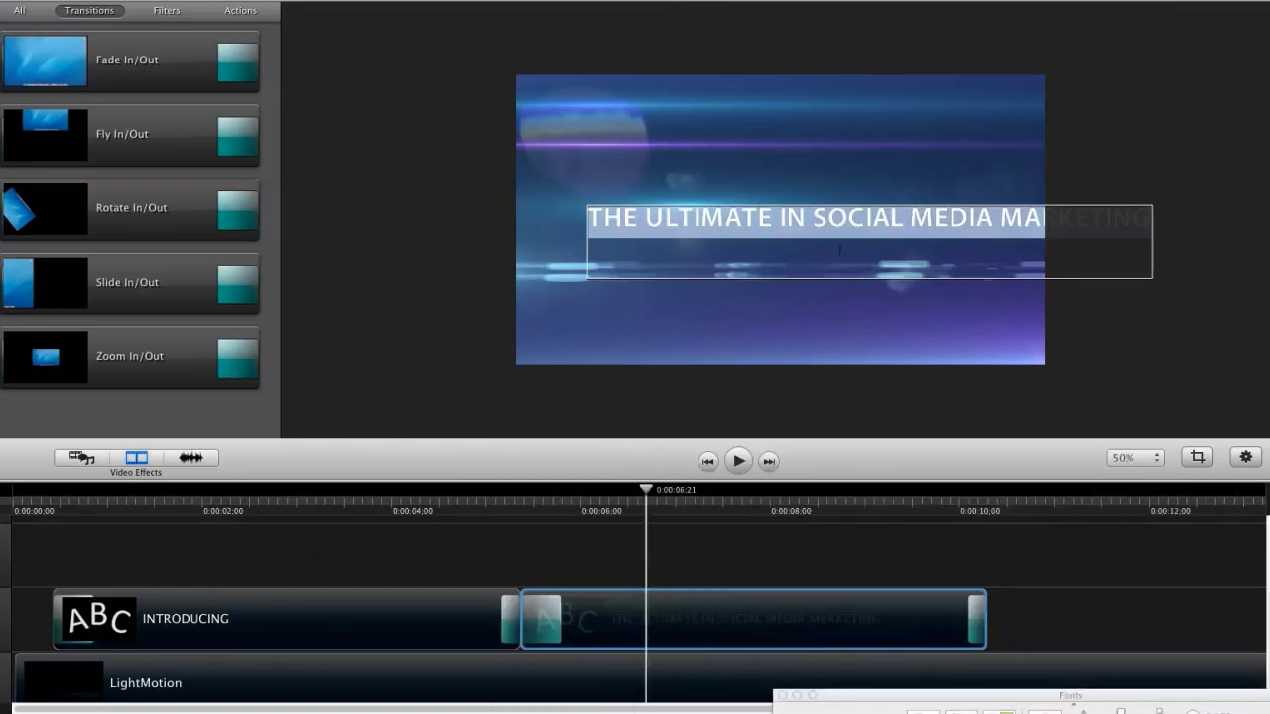
pyautogui.click(841, 228)
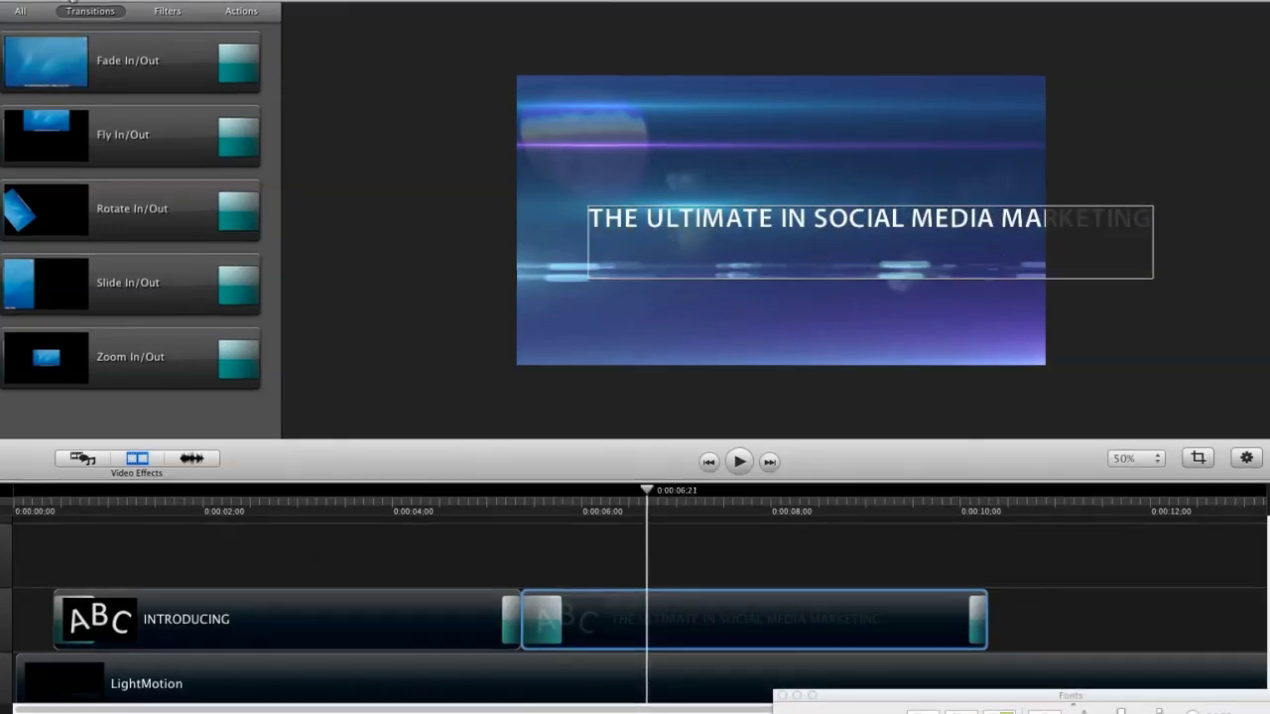
# Finish editing the single-line title, scale it down to fit inside the frame, and centre it horizontally
pyautogui.click(1167, 298)
pyautogui.click(1156, 281)
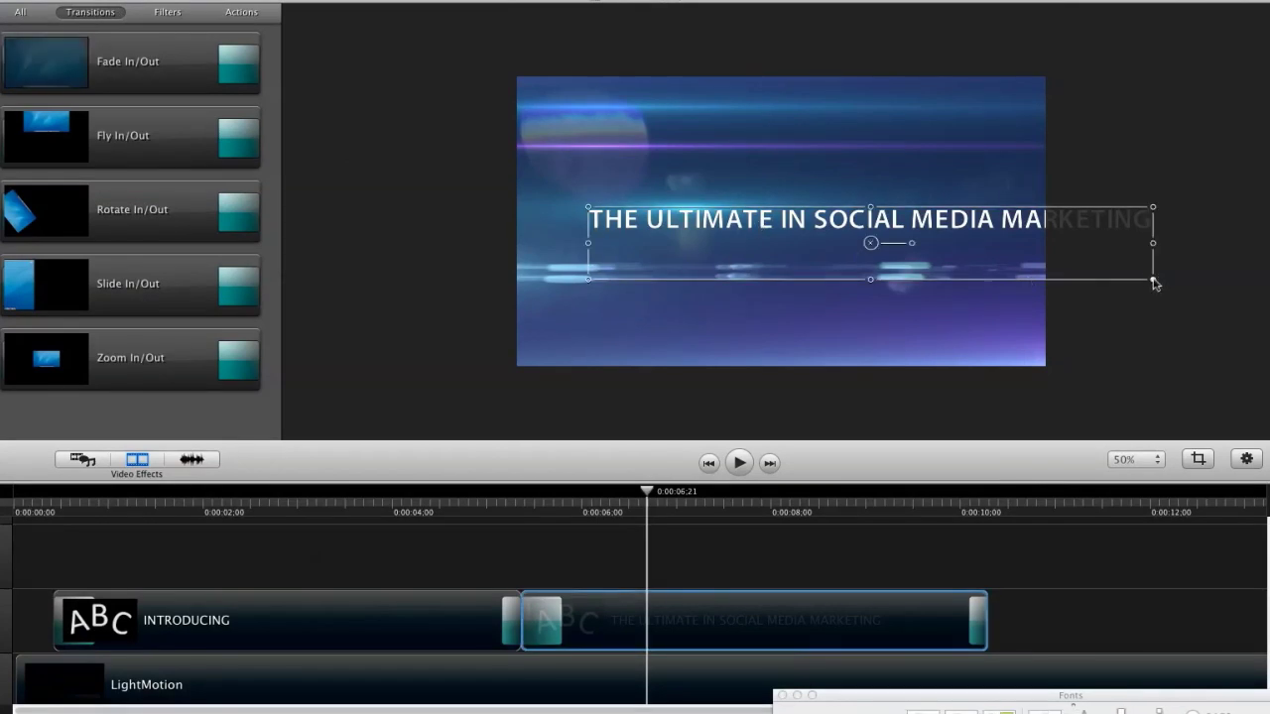
pyautogui.moveTo(1154, 285); pyautogui.dragTo(834, 281)
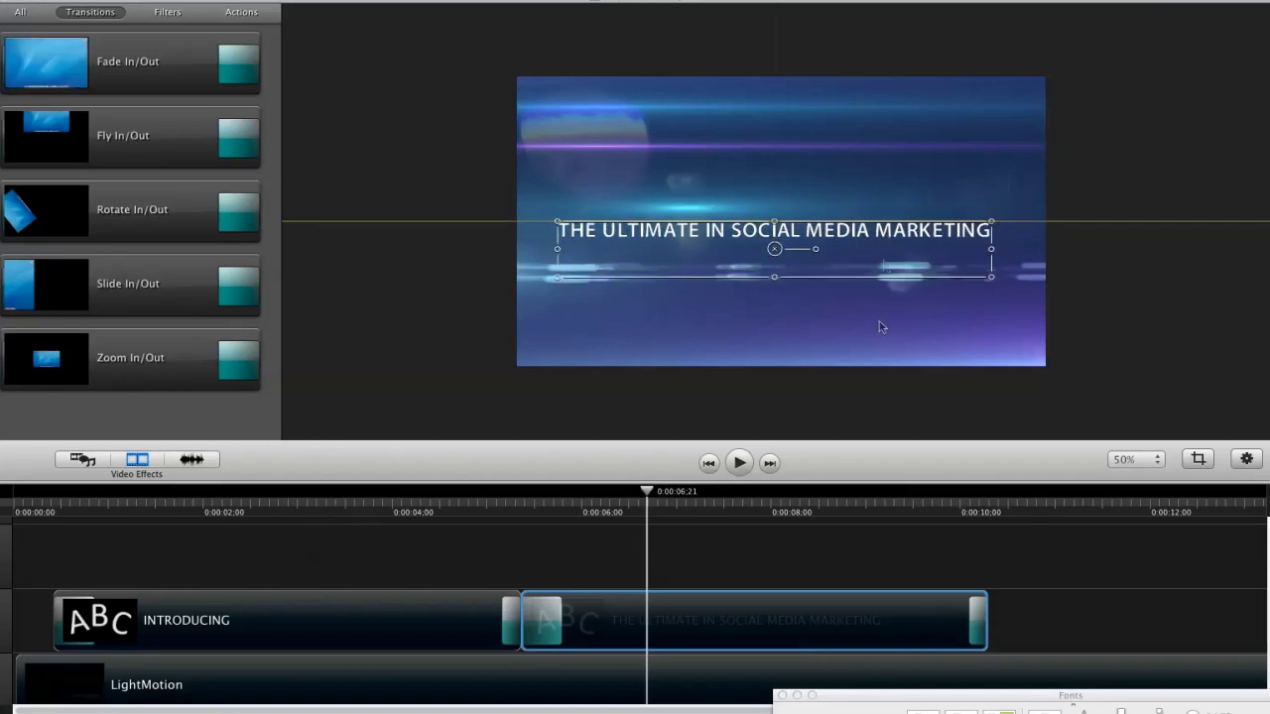
pyautogui.click(445, 326)
pyautogui.moveTo(692, 235); pyautogui.dragTo(692, 235)
pyautogui.click(434, 318)
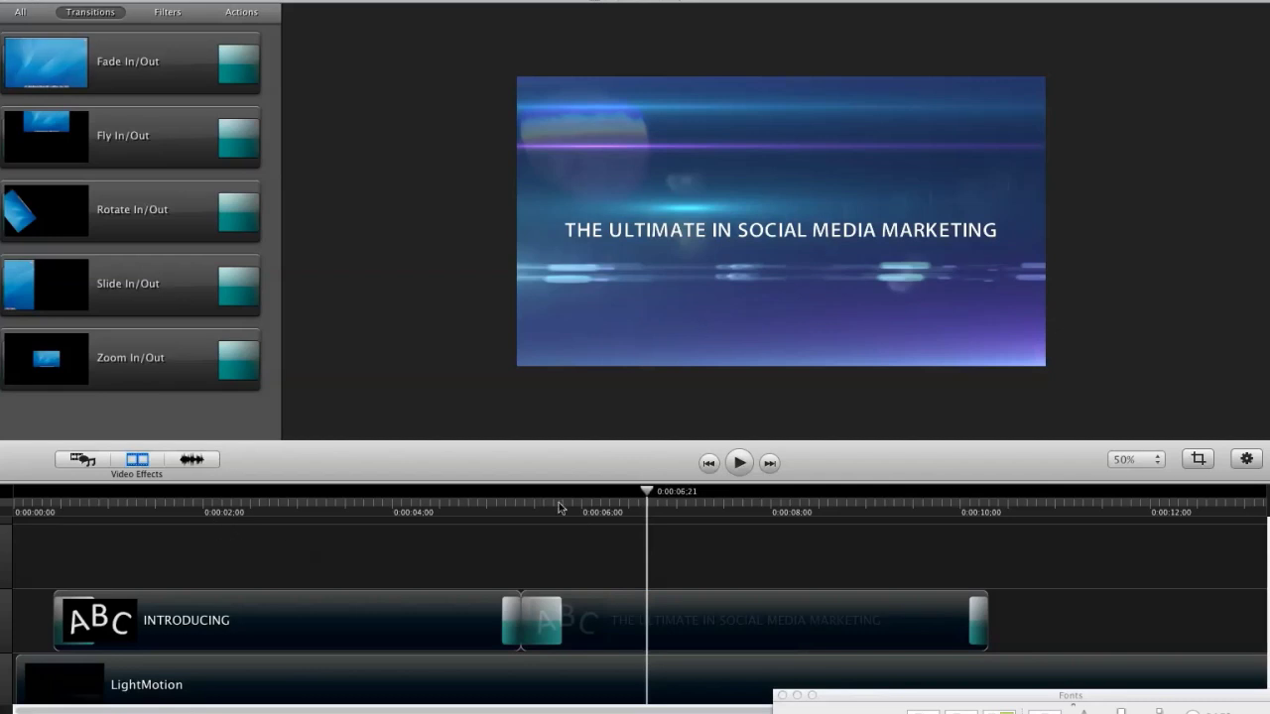
# Check the title at 0:00:06;04 and move it up slightly, above the horizontal light streaks
pyautogui.moveTo(559, 507); pyautogui.dragTo(593, 506)
pyautogui.click(607, 273)
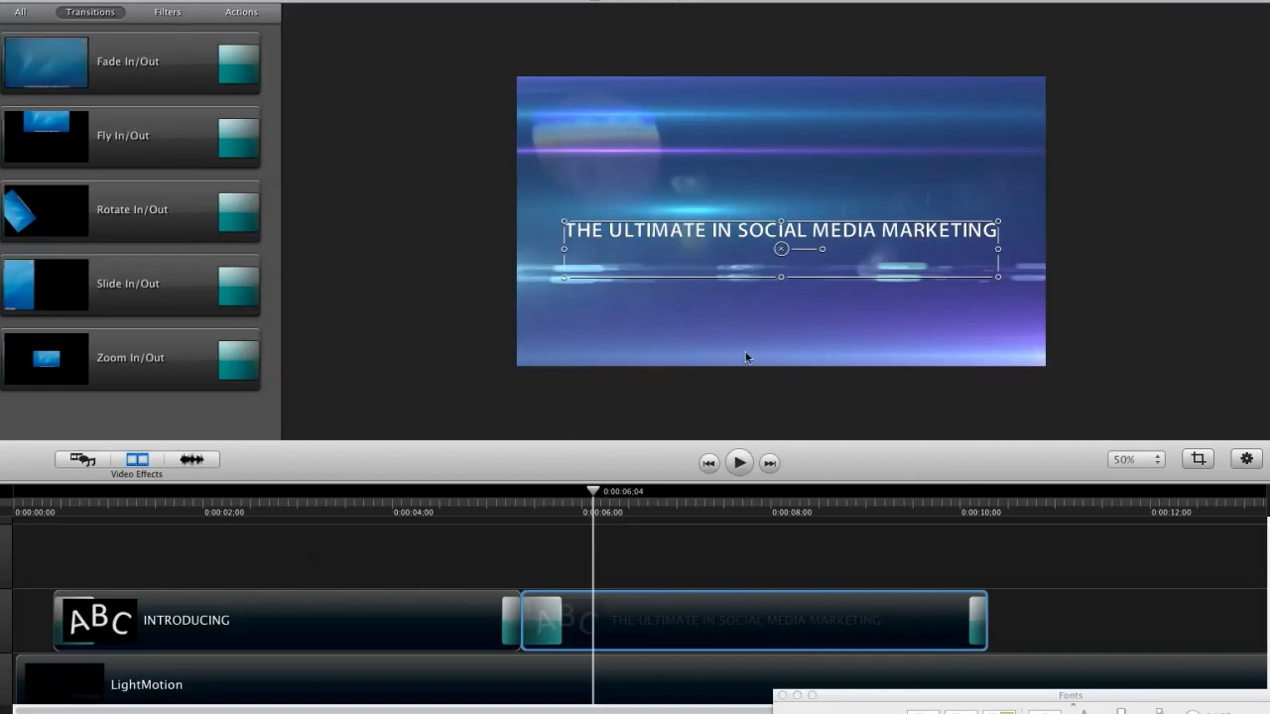
pyautogui.click(463, 315)
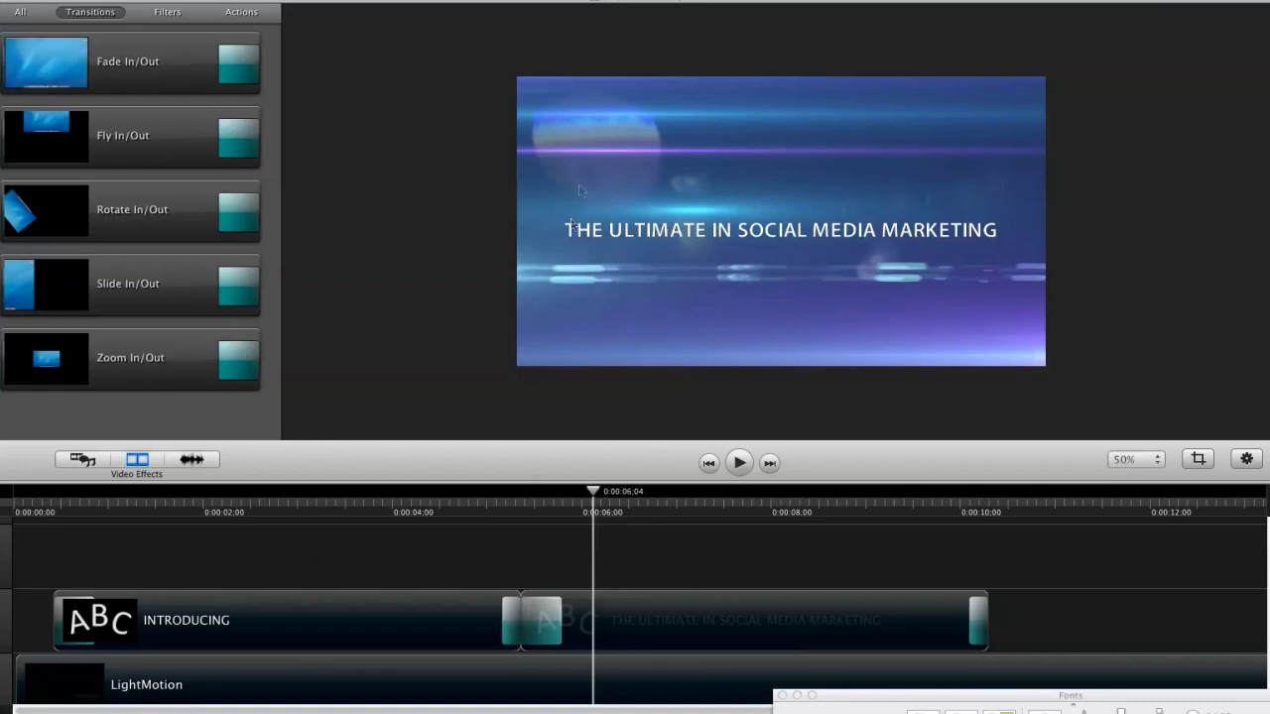
pyautogui.moveTo(616, 238)
pyautogui.mouseDown()
pyautogui.moveTo(632, 214)
pyautogui.moveTo(618, 232)
pyautogui.mouseUp()
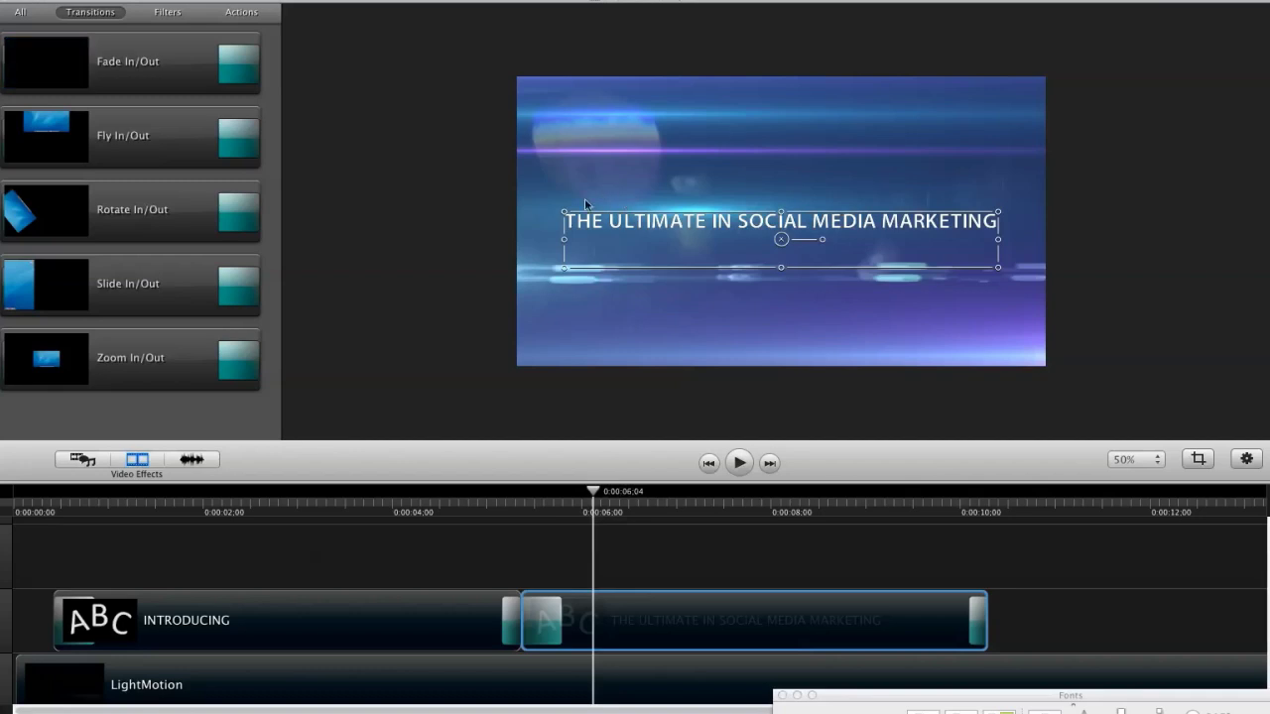
pyautogui.click(463, 222)
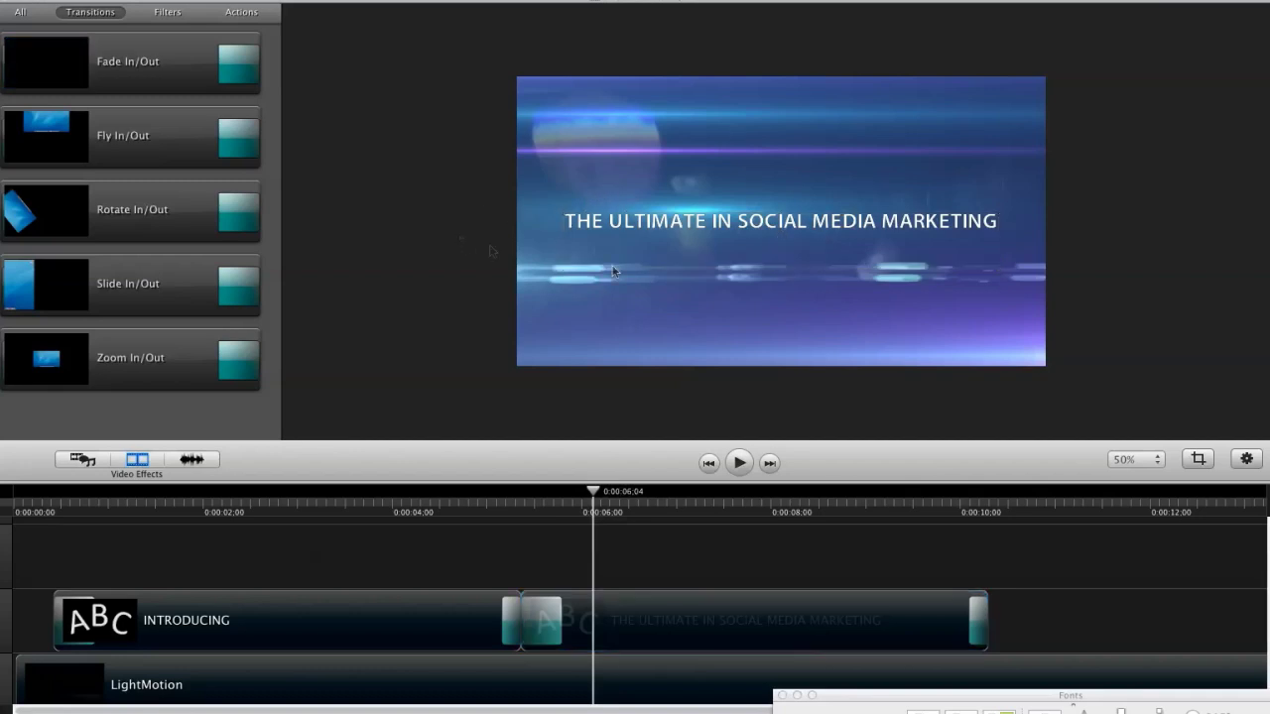
pyautogui.click(848, 229)
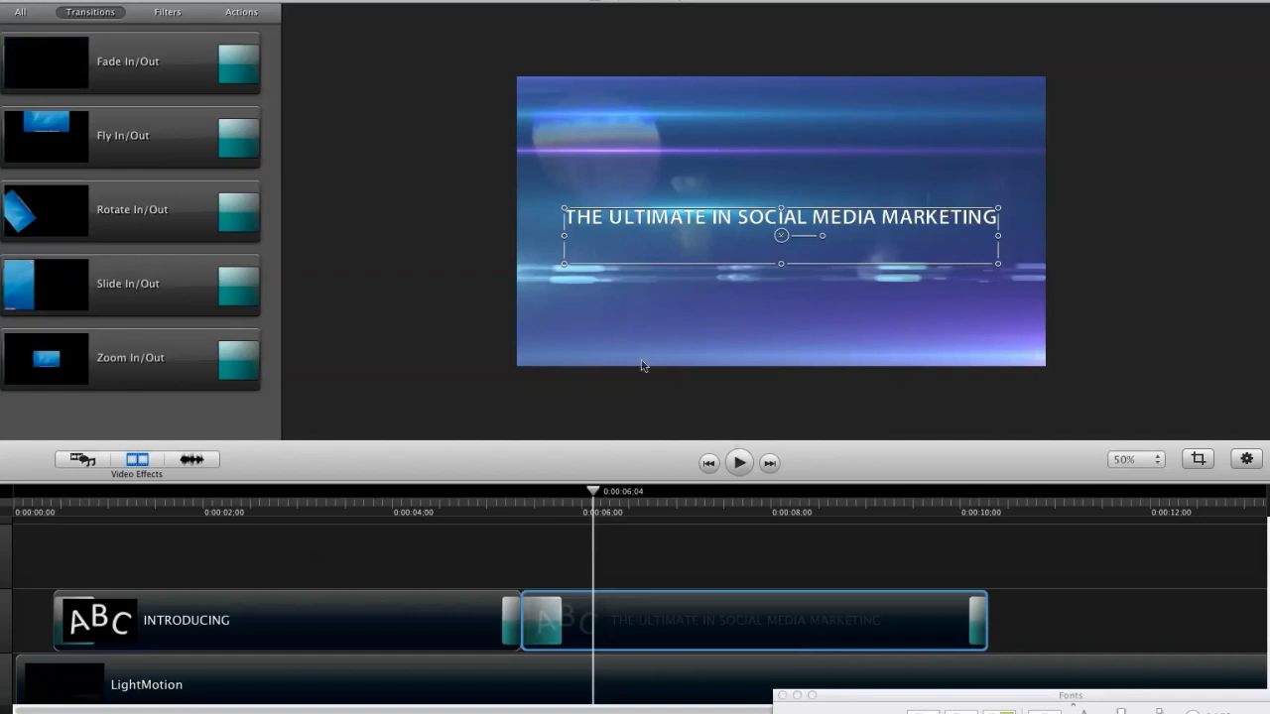
pyautogui.click(482, 274)
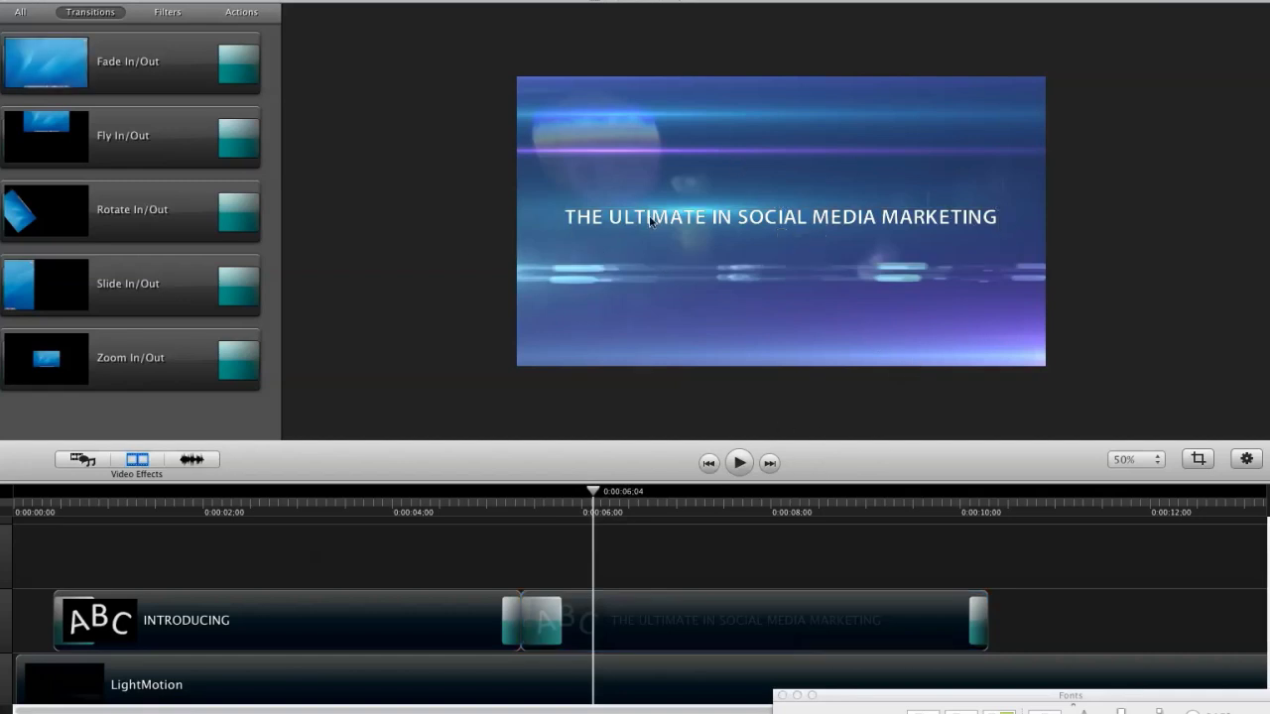
# Enlarge the timeline area and trim the end of the second title clip back to about 0:00:09;15
pyautogui.moveTo(595, 496); pyautogui.dragTo(970, 511)
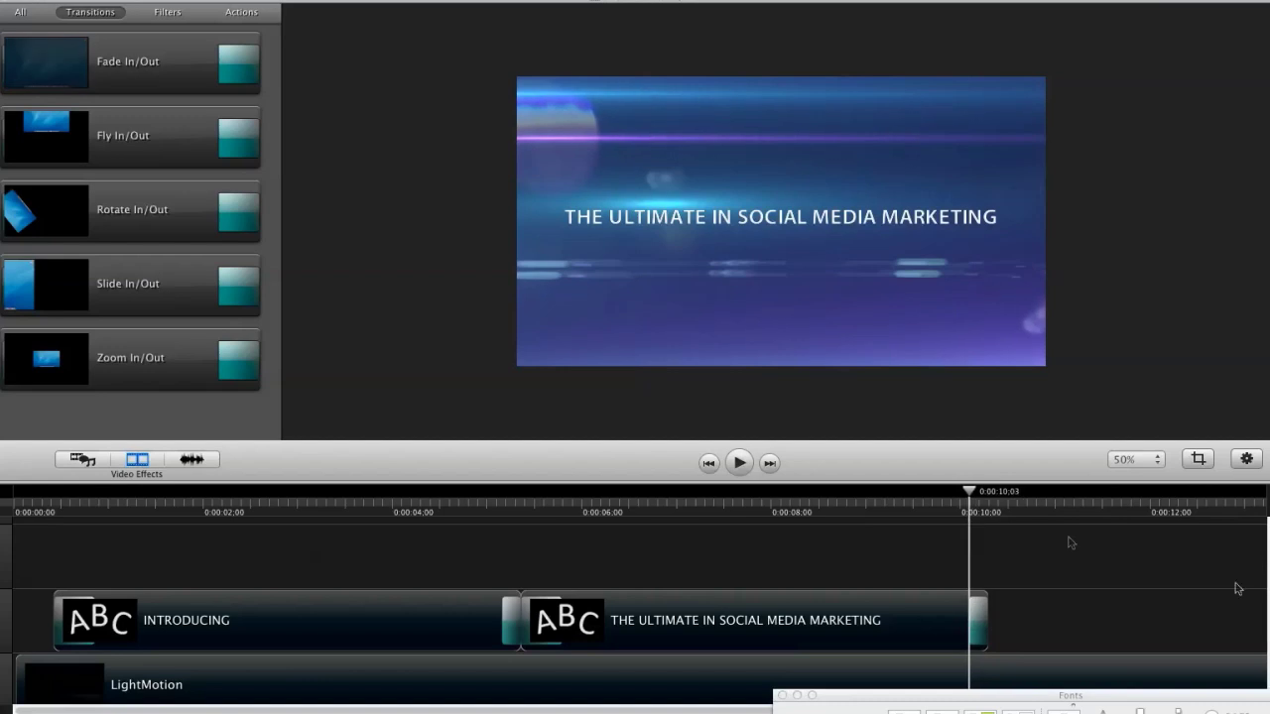
pyautogui.moveTo(1043, 487); pyautogui.dragTo(1046, 421)
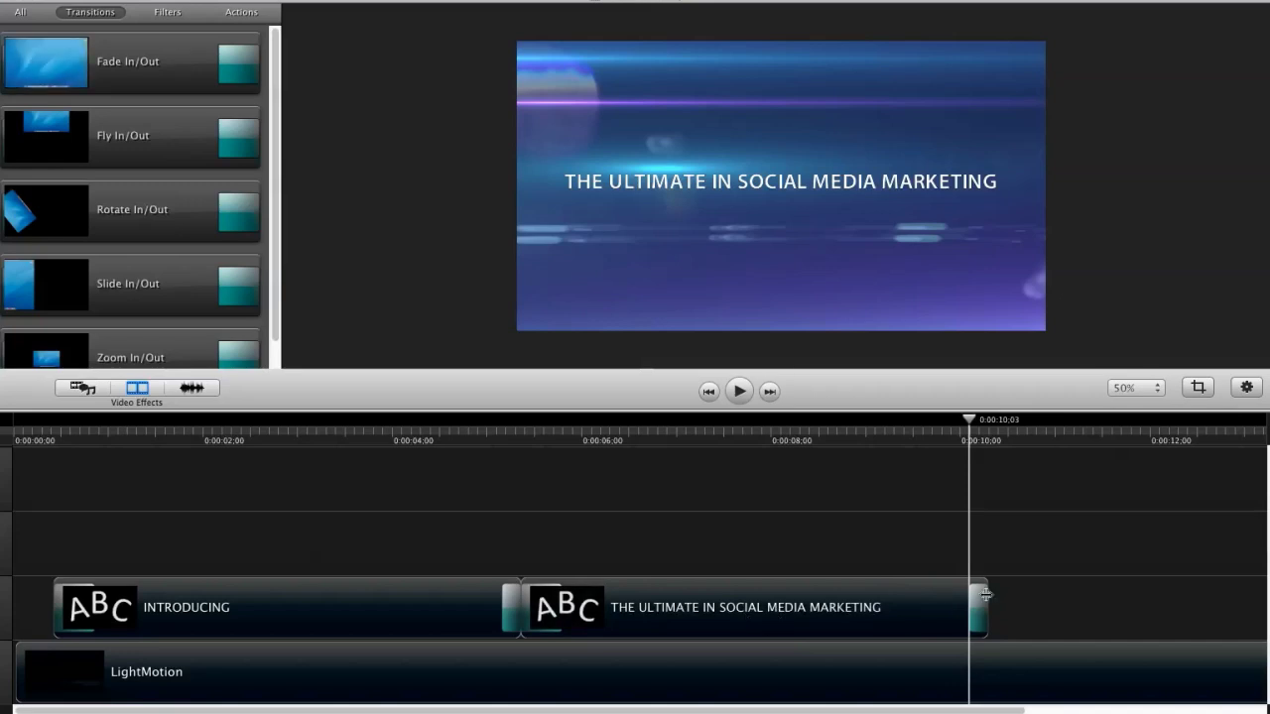
pyautogui.click(932, 692)
pyautogui.moveTo(969, 420); pyautogui.dragTo(890, 451)
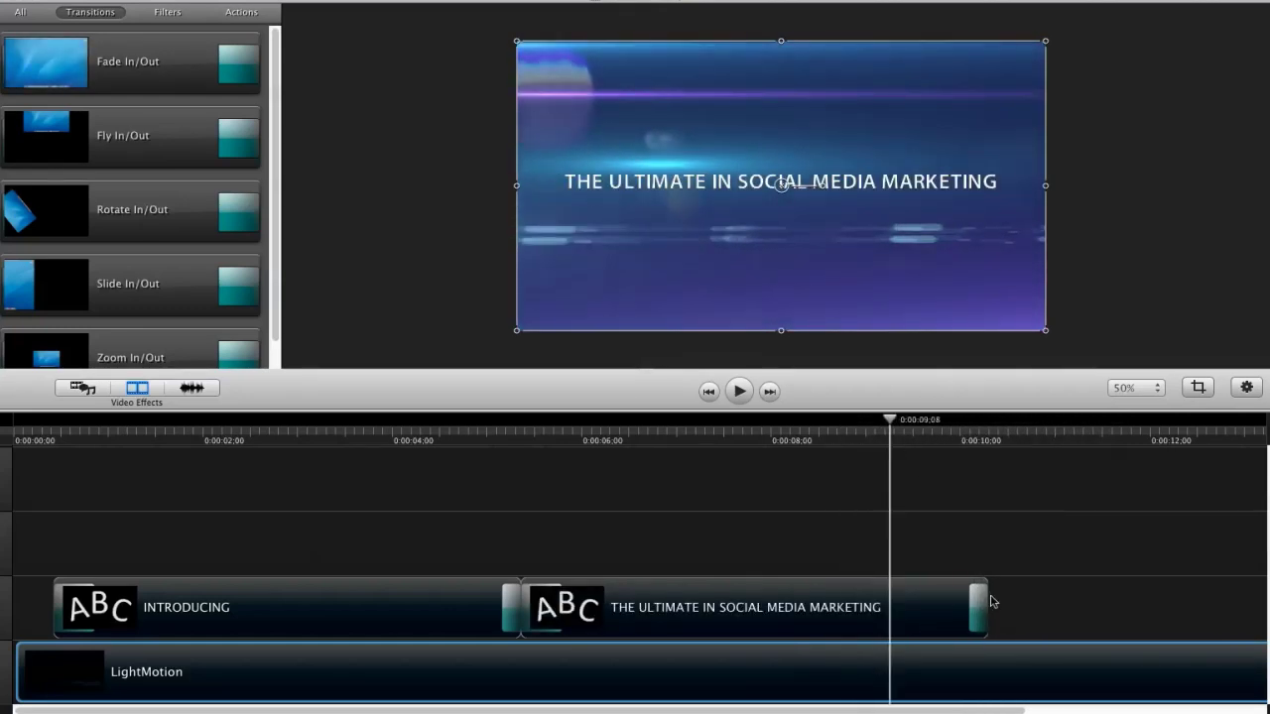
pyautogui.moveTo(992, 601); pyautogui.dragTo(911, 605)
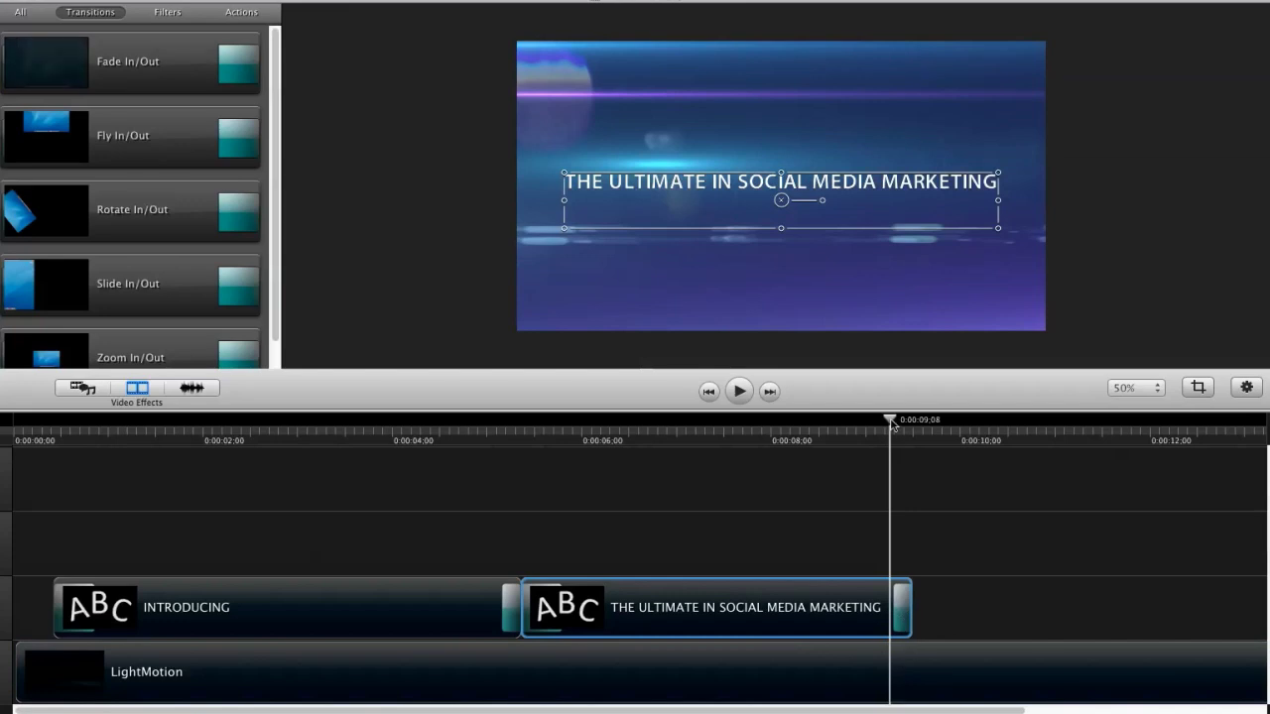
# Split the LightMotion background clip at 0:00:09;10 and shorten the start of its second part
pyautogui.moveTo(892, 424); pyautogui.dragTo(896, 425)
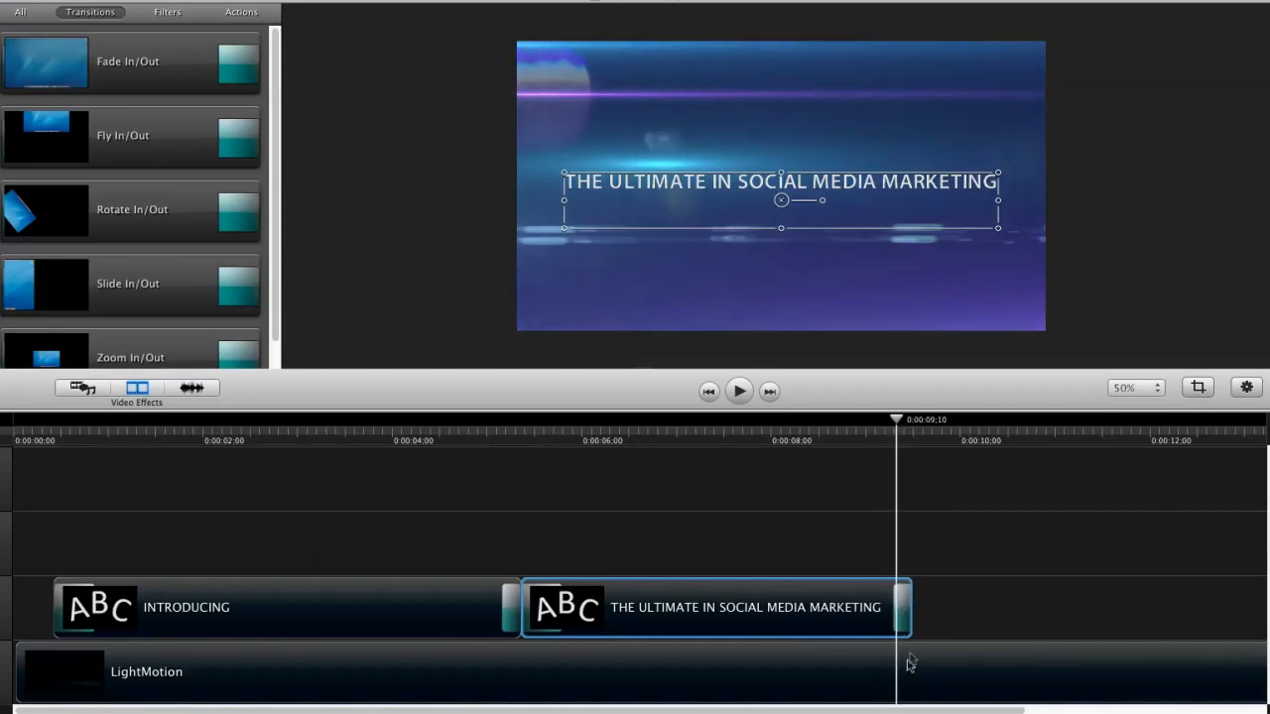
pyautogui.moveTo(898, 670); pyautogui.dragTo(943, 685)
pyautogui.rightClick(998, 678)
pyautogui.click(1022, 682)
pyautogui.click(873, 439)
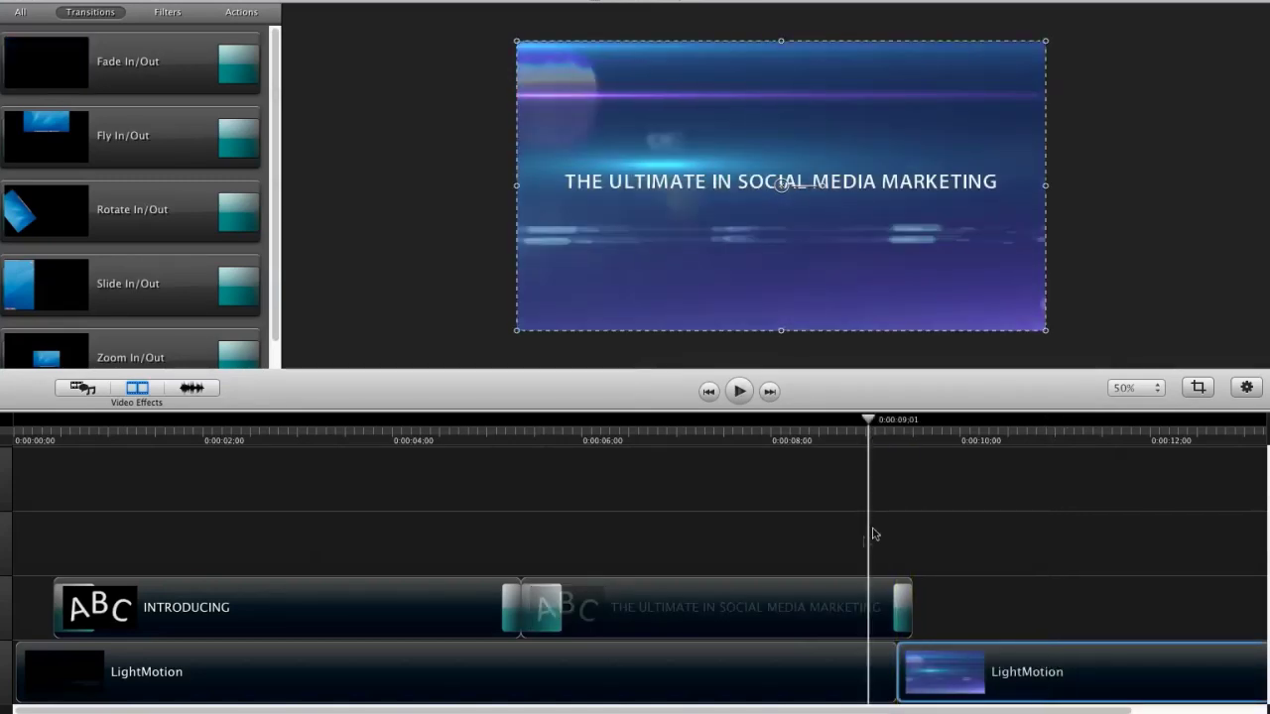
# Play across the LightMotion cut and shift the second title clip to end at the flare at 0:00:09;17
pyautogui.press('space')
pyautogui.press('space')
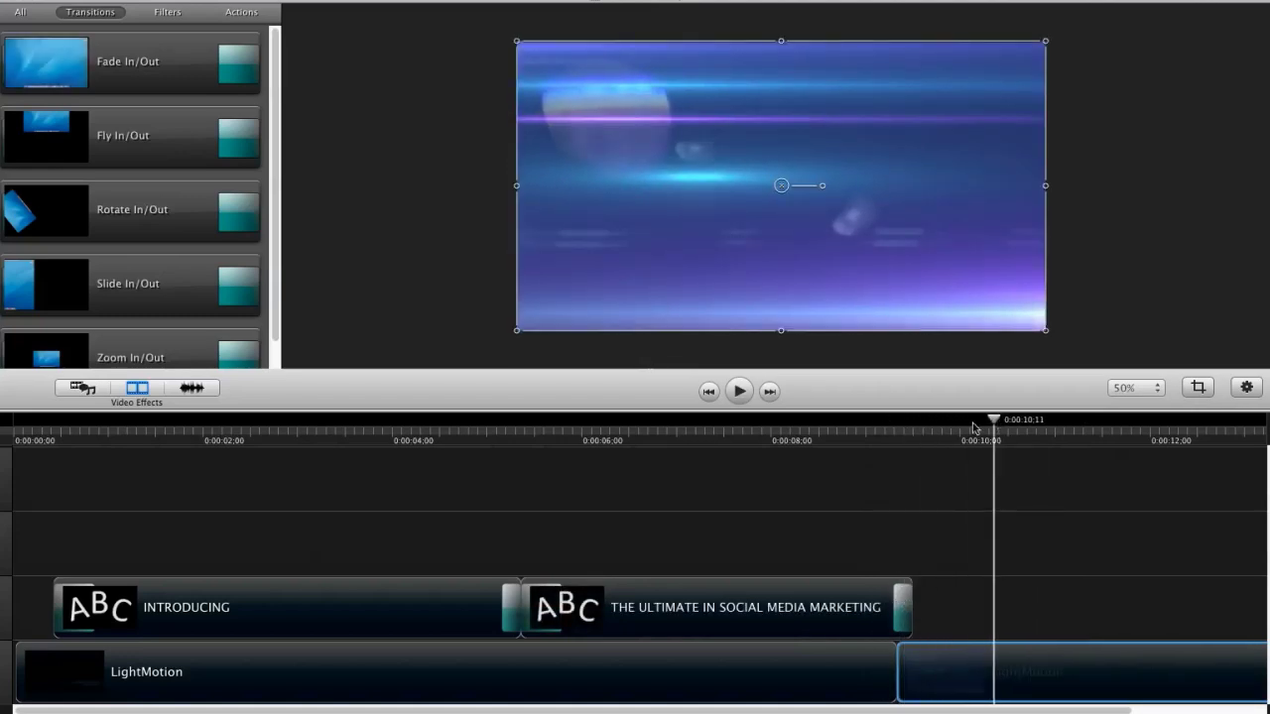
pyautogui.click(924, 444)
pyautogui.click(850, 632)
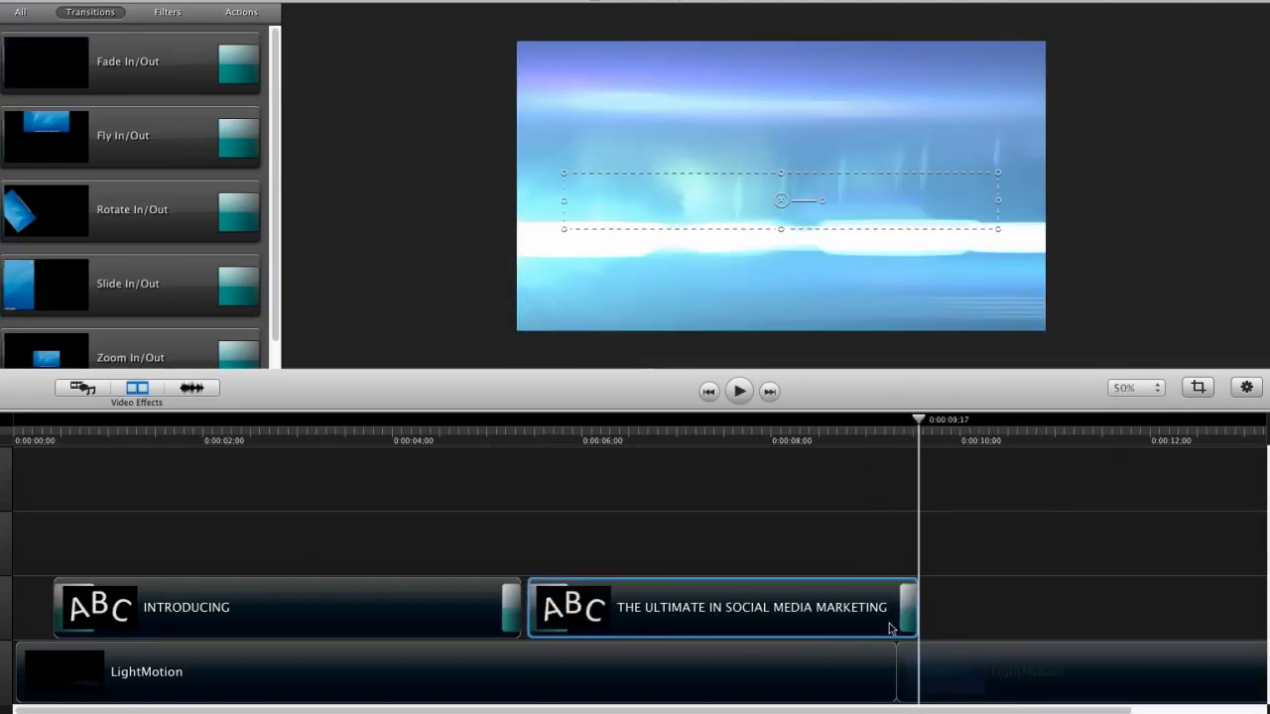
# Shift the second title clip against INTRODUCING and paste a copy of it at 0:00:09;17, with the playhead at 0:00:10;06
pyautogui.moveTo(889, 623); pyautogui.dragTo(827, 637)
pyautogui.click(963, 621)
pyautogui.press('super+v')
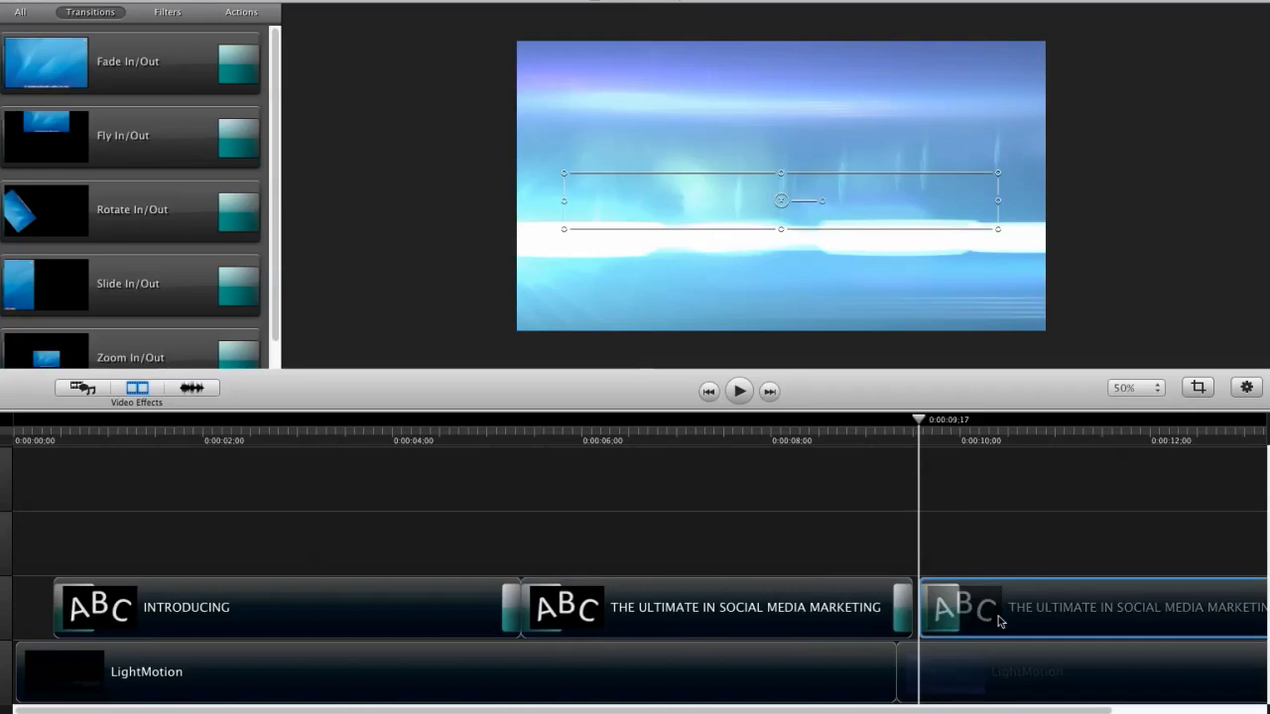
pyautogui.hscroll(5, 999, 622)
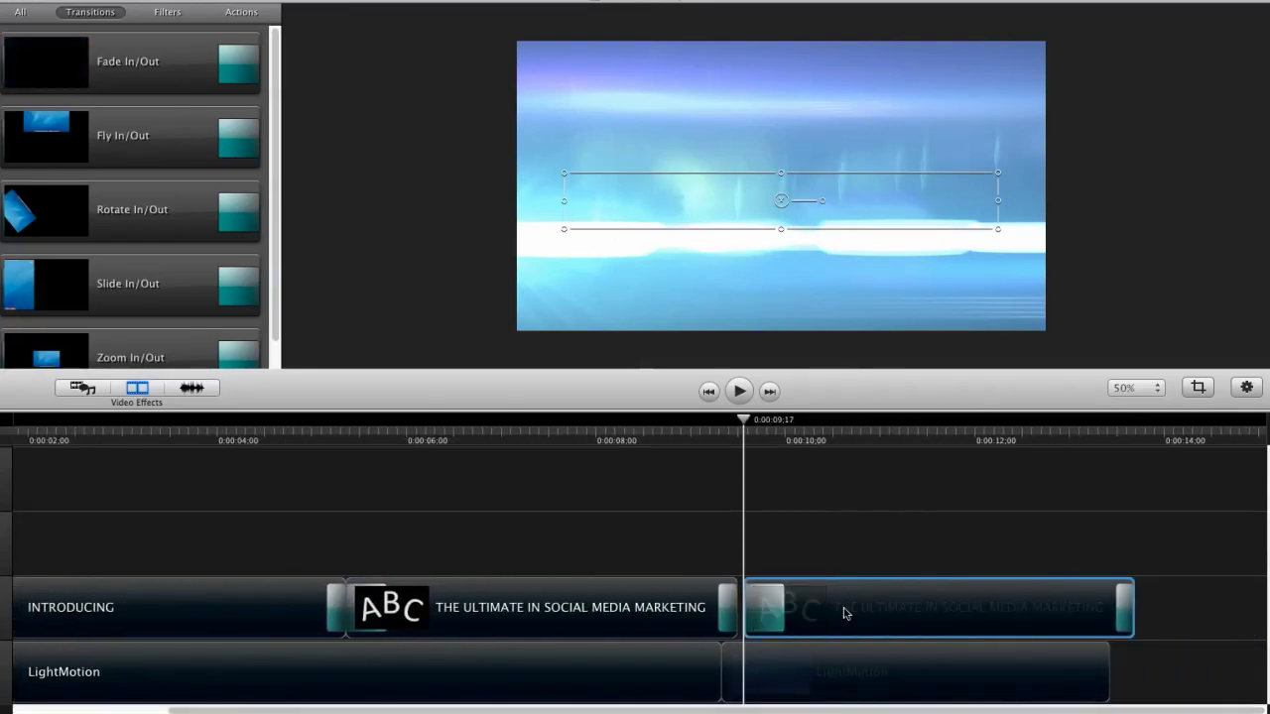
pyautogui.click(758, 422)
pyautogui.moveTo(758, 422); pyautogui.dragTo(803, 422)
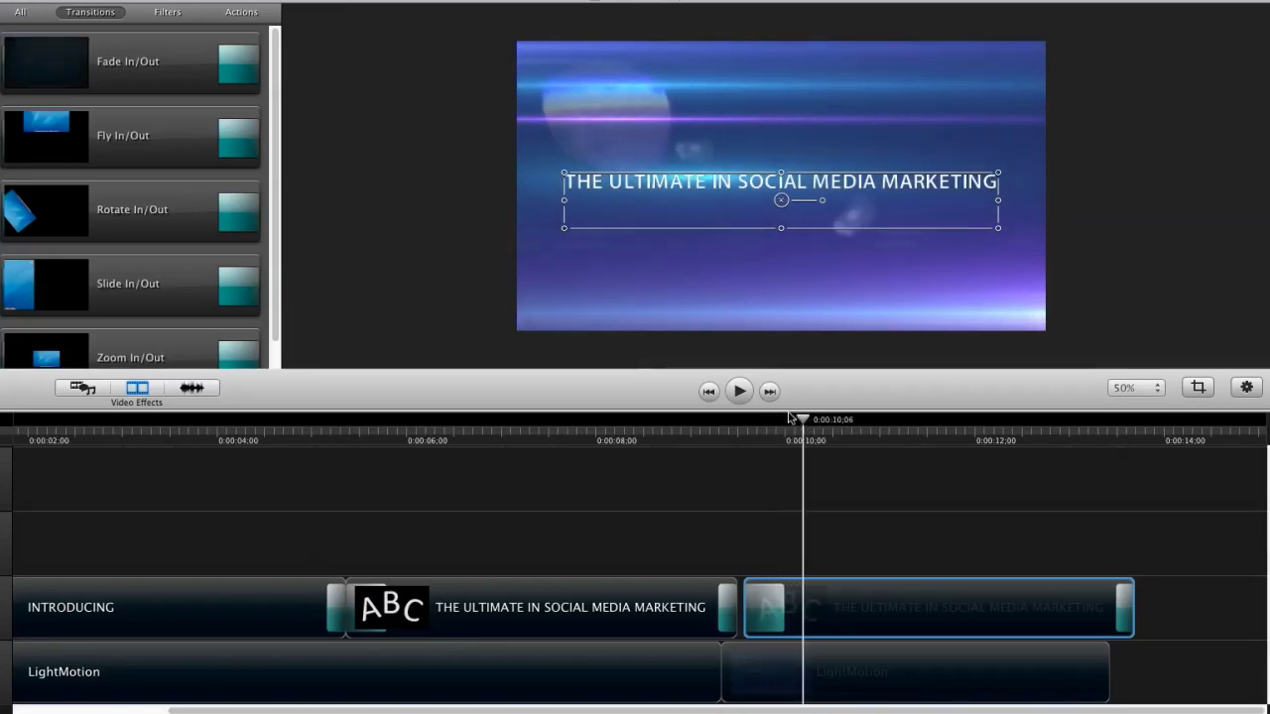
# Replace the pasted title's text with "GENERATE POWERFUL FAN REVIEWS IN MINUTES"
pyautogui.doubleClick(711, 191)
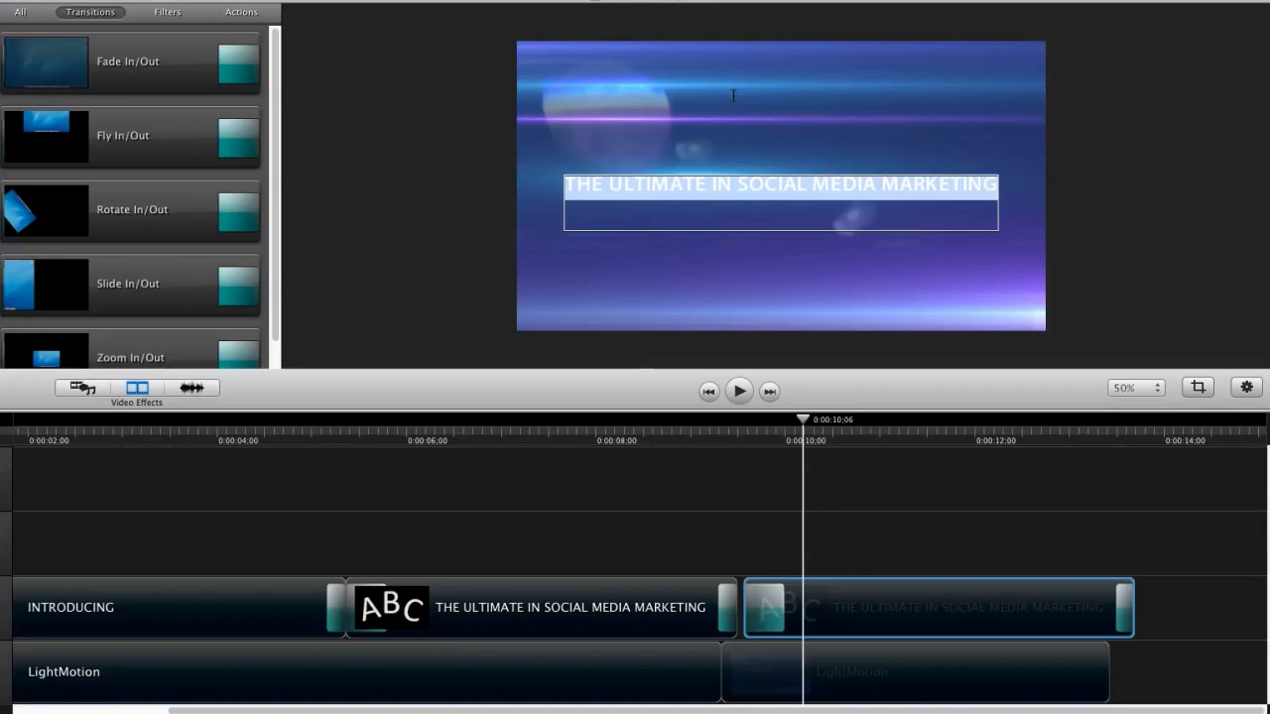
pyautogui.write('Easily')
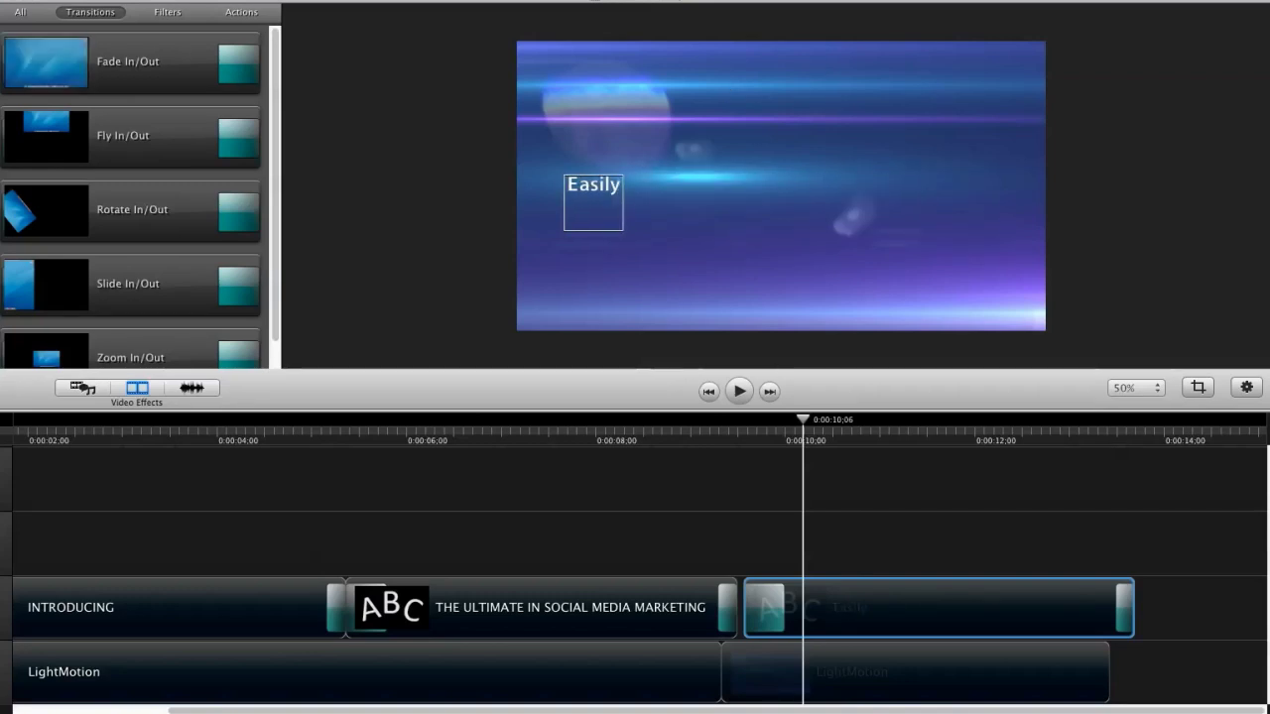
pyautogui.press('super+a')
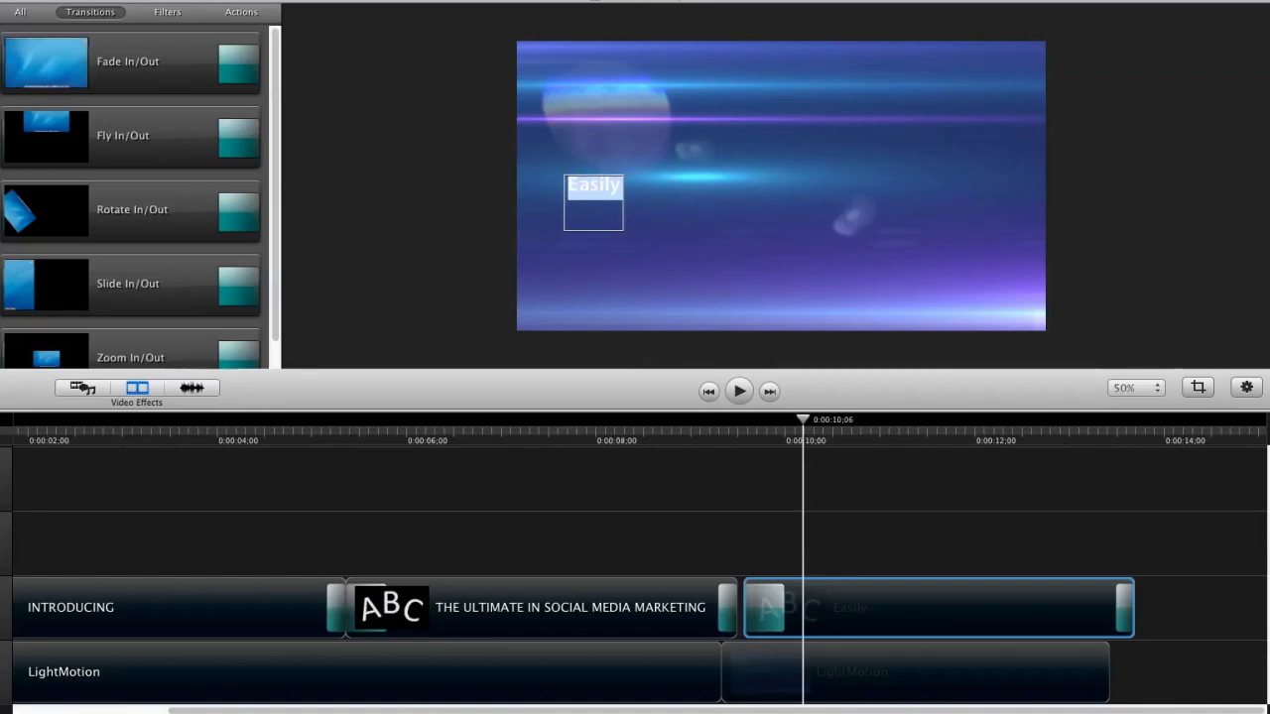
pyautogui.write('GENERATE')
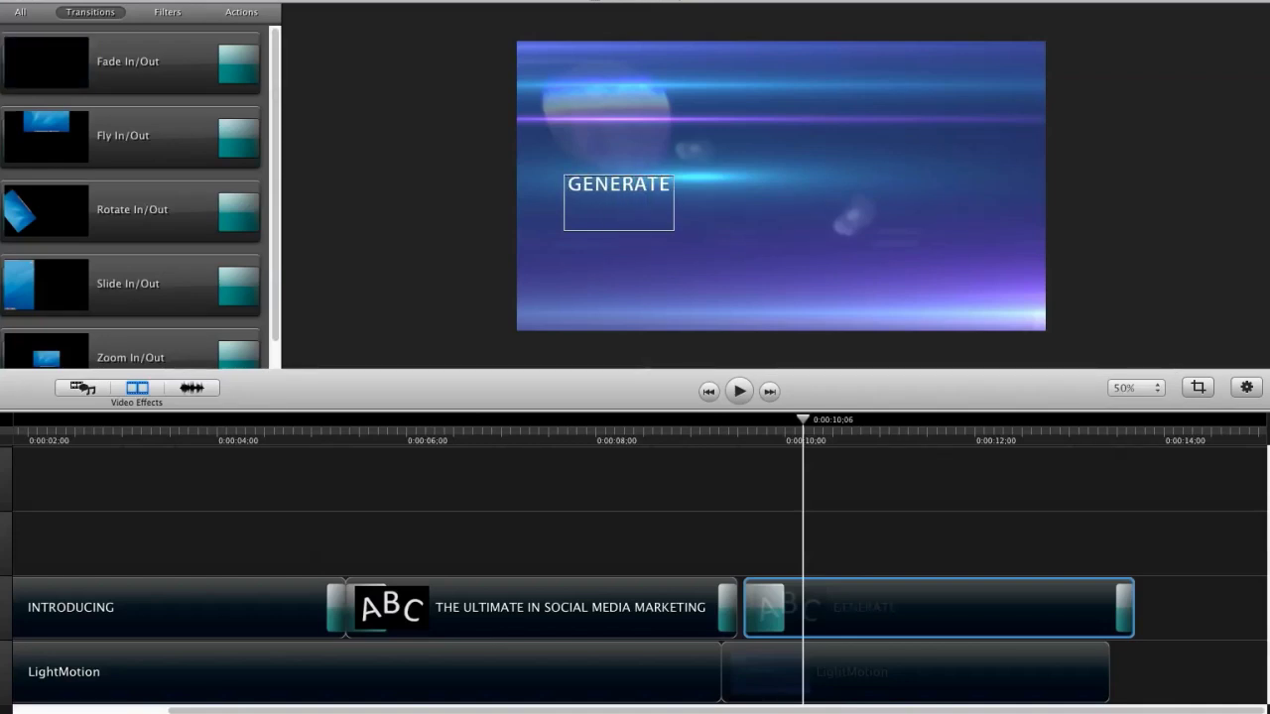
pyautogui.write(' POWERF')
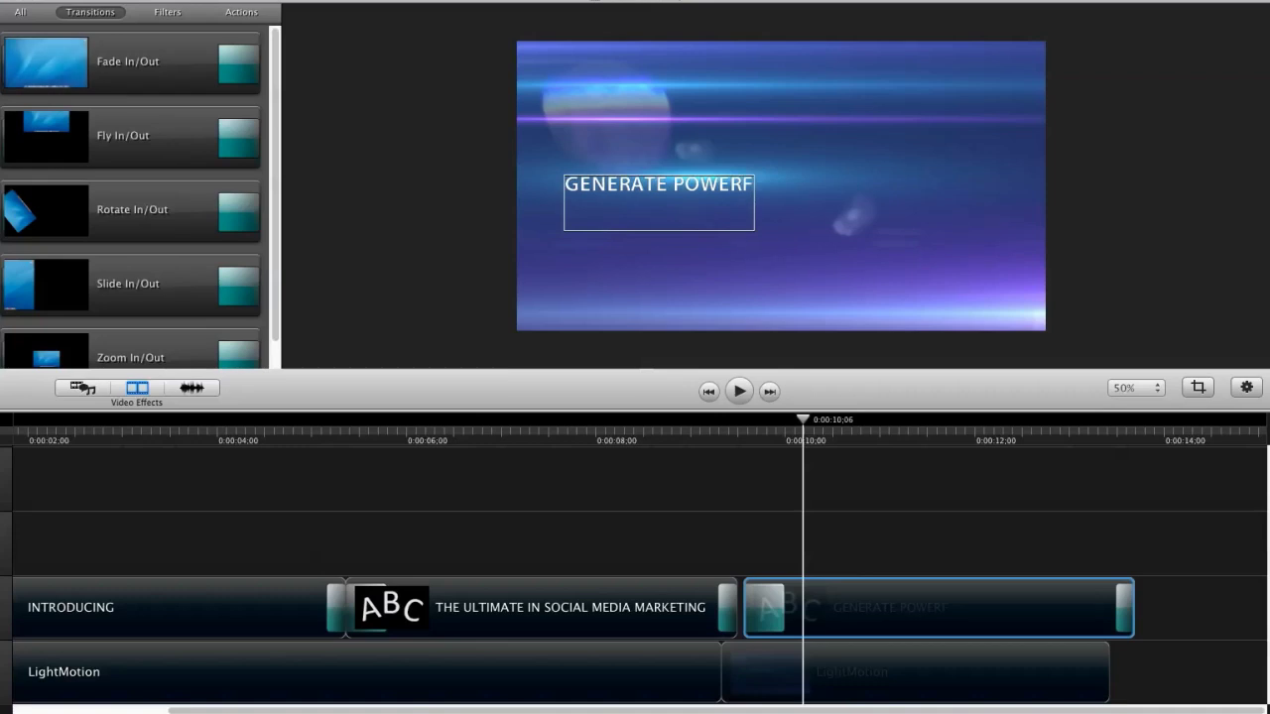
pyautogui.write('UL FA')
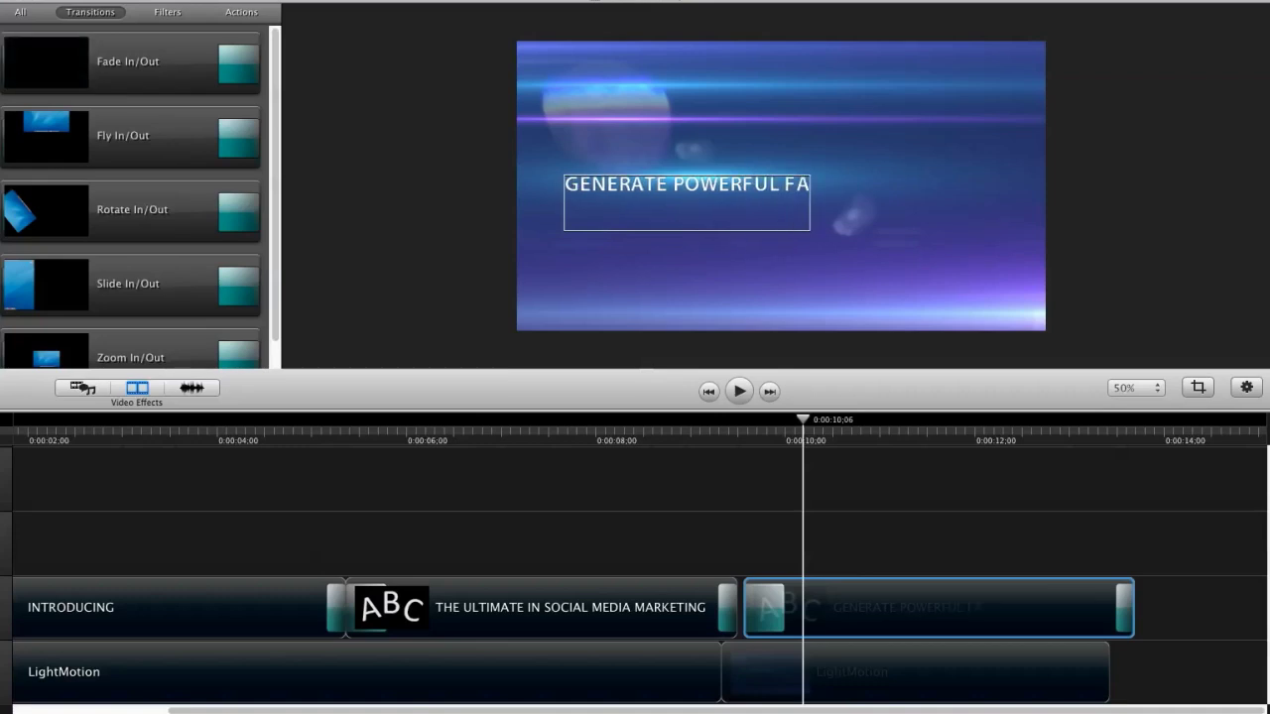
pyautogui.write('N REVIEWS')
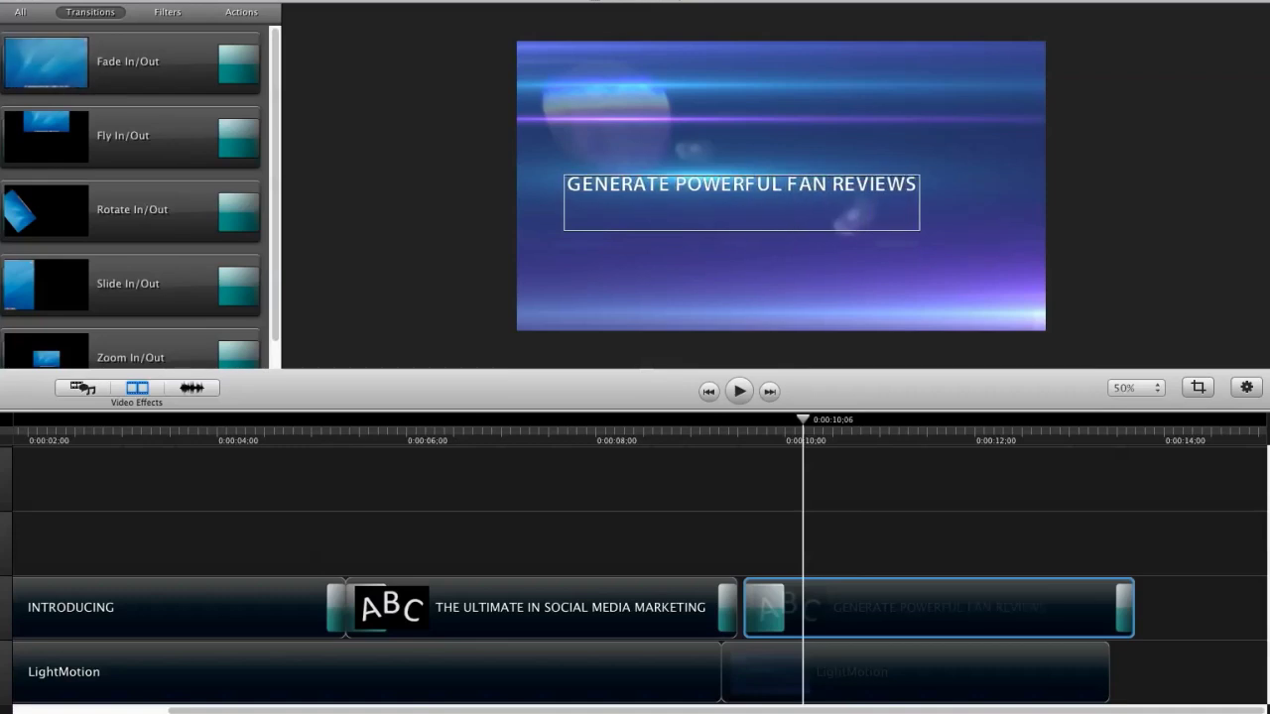
pyautogui.write(' IN MINUTES')
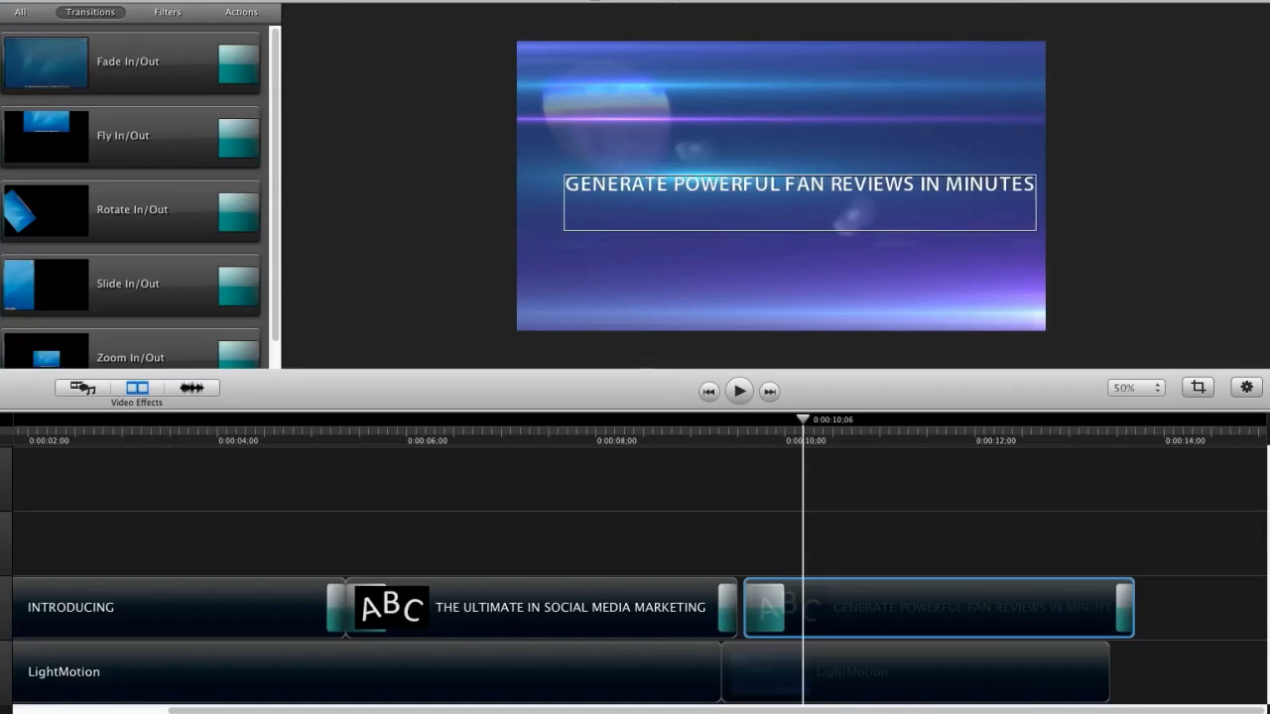
pyautogui.press('super+a')
pyautogui.press('super+t')
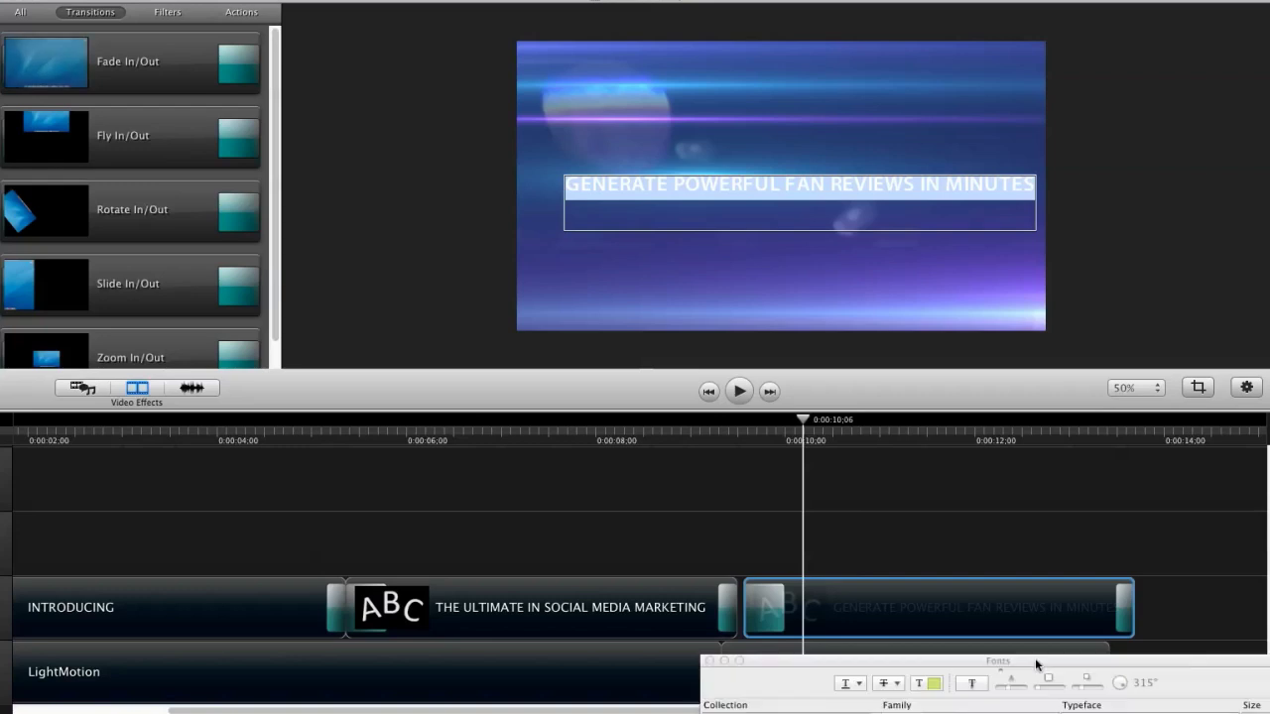
pyautogui.click(1144, 496)
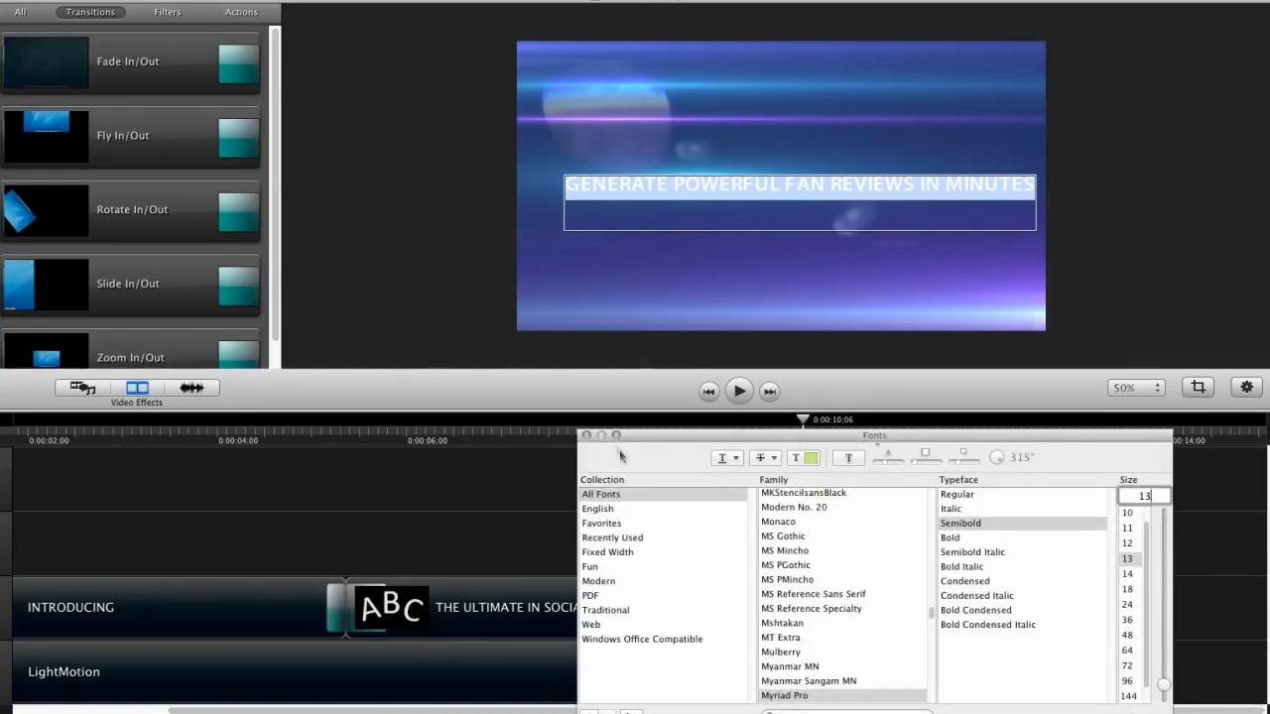
pyautogui.press('super+t')
pyautogui.click(841, 191)
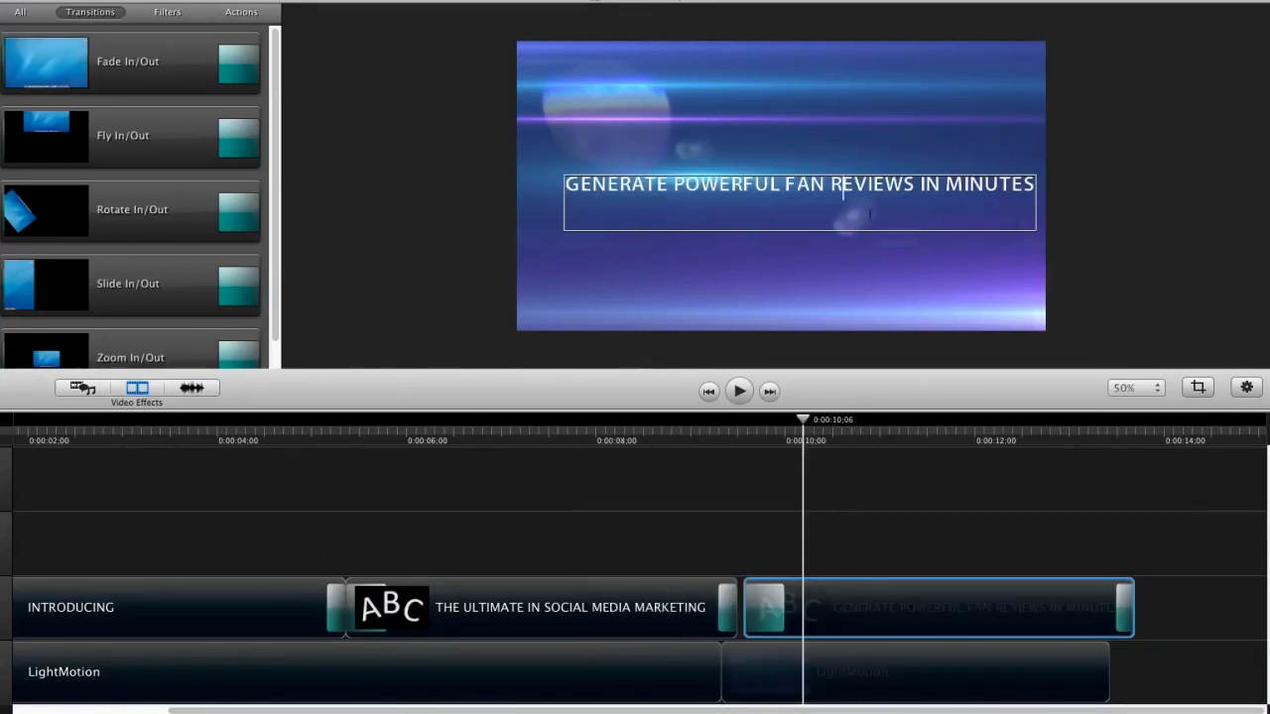
pyautogui.click(504, 204)
# Scale the third title down slightly, move it a little lower in the frame, and check it at 0:00:11;10
pyautogui.click(995, 191)
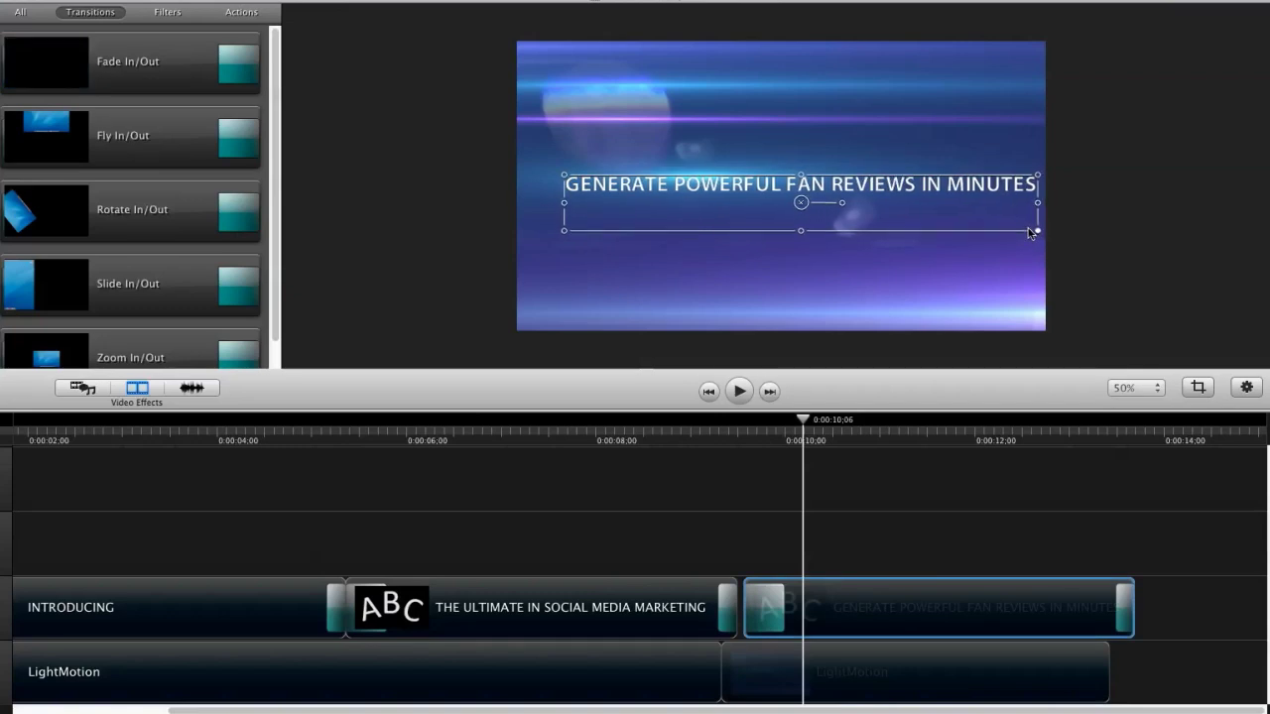
pyautogui.moveTo(1037, 232); pyautogui.dragTo(1011, 232)
pyautogui.moveTo(970, 185); pyautogui.dragTo(969, 190)
pyautogui.moveTo(802, 420); pyautogui.dragTo(915, 444)
pyautogui.click(443, 267)
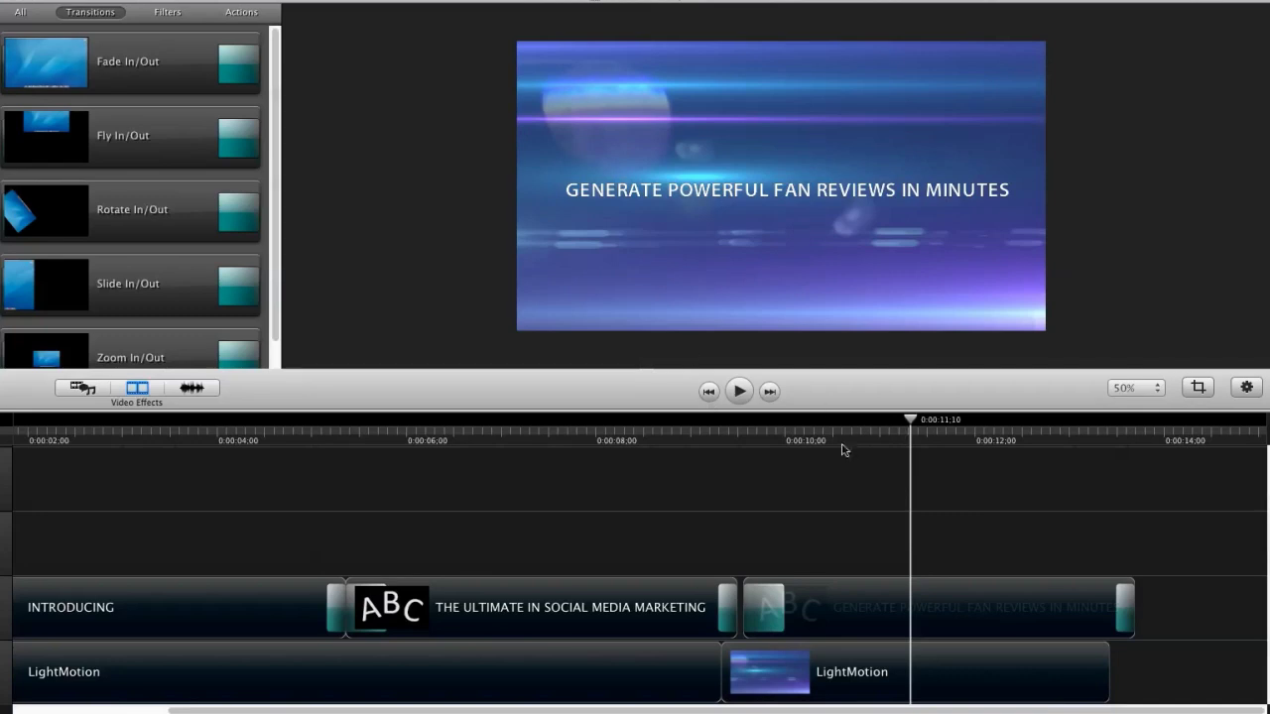
# Import LightEffects3.mov from the Light_Streaks_Prekeyed folder into the project media
pyautogui.click(84, 388)
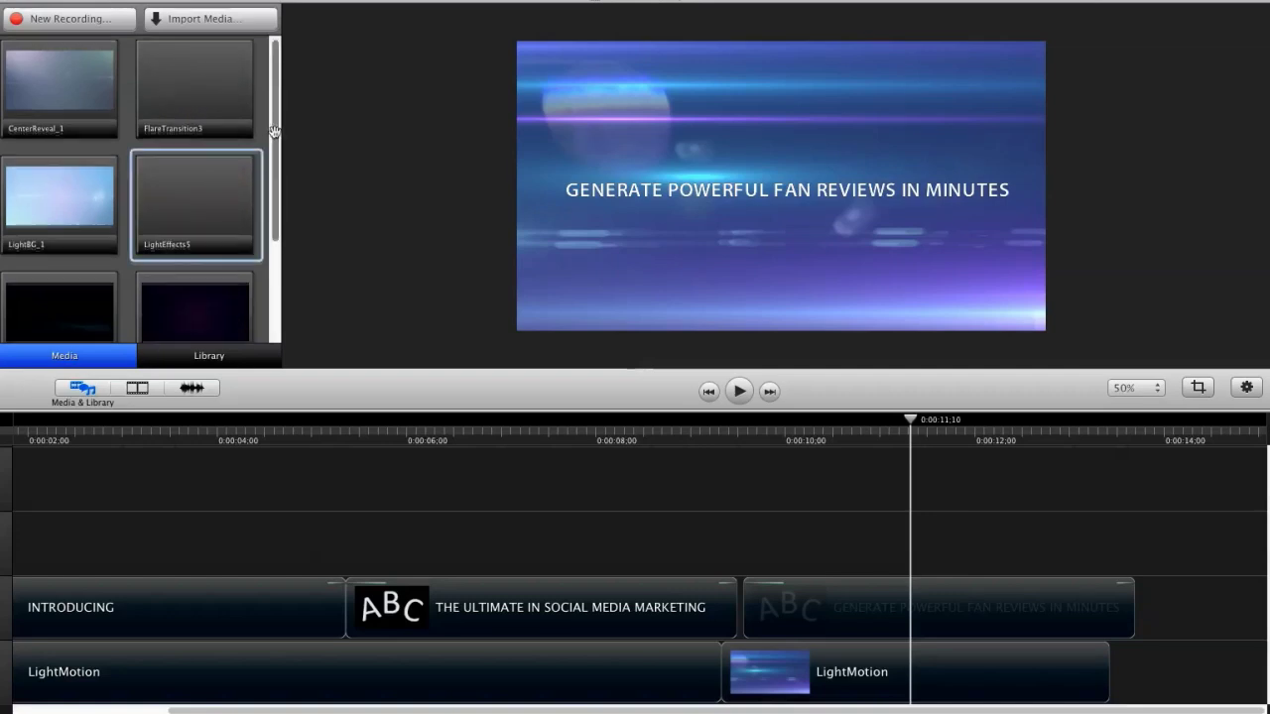
pyautogui.scroll(-3, 238, 195)
pyautogui.scroll(3, 223, 199)
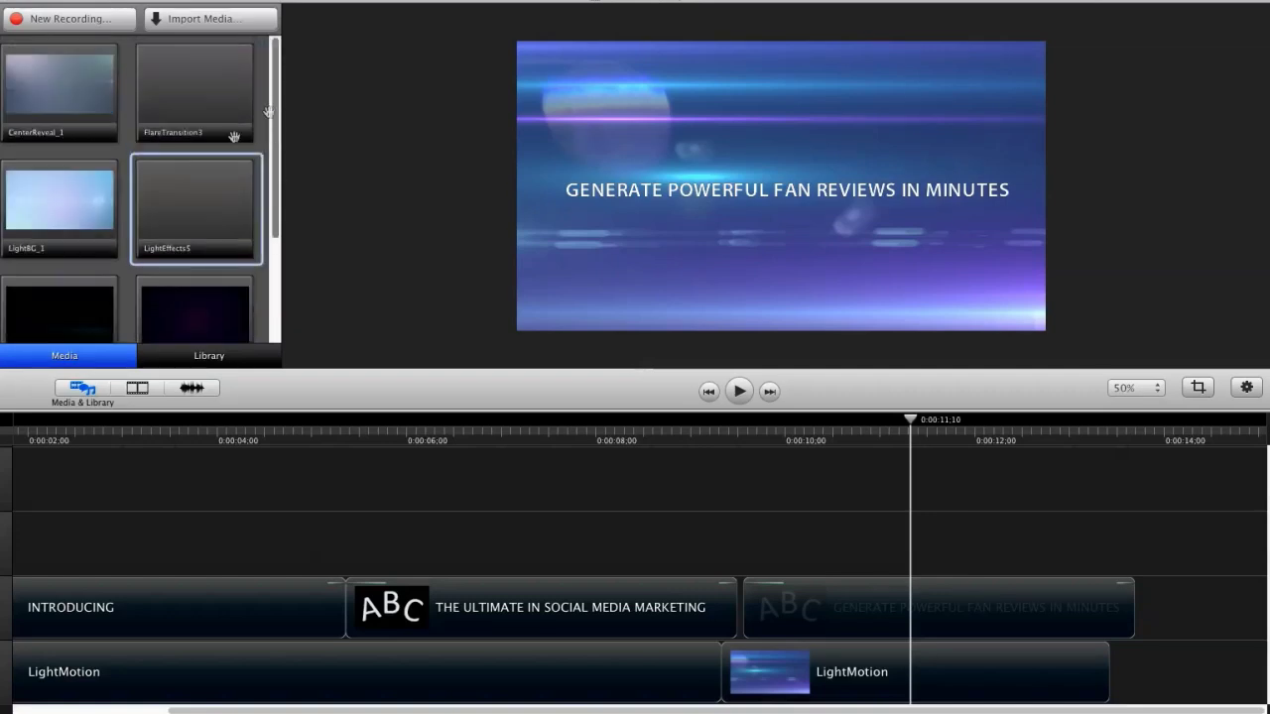
pyautogui.click(198, 14)
pyautogui.click(423, 168)
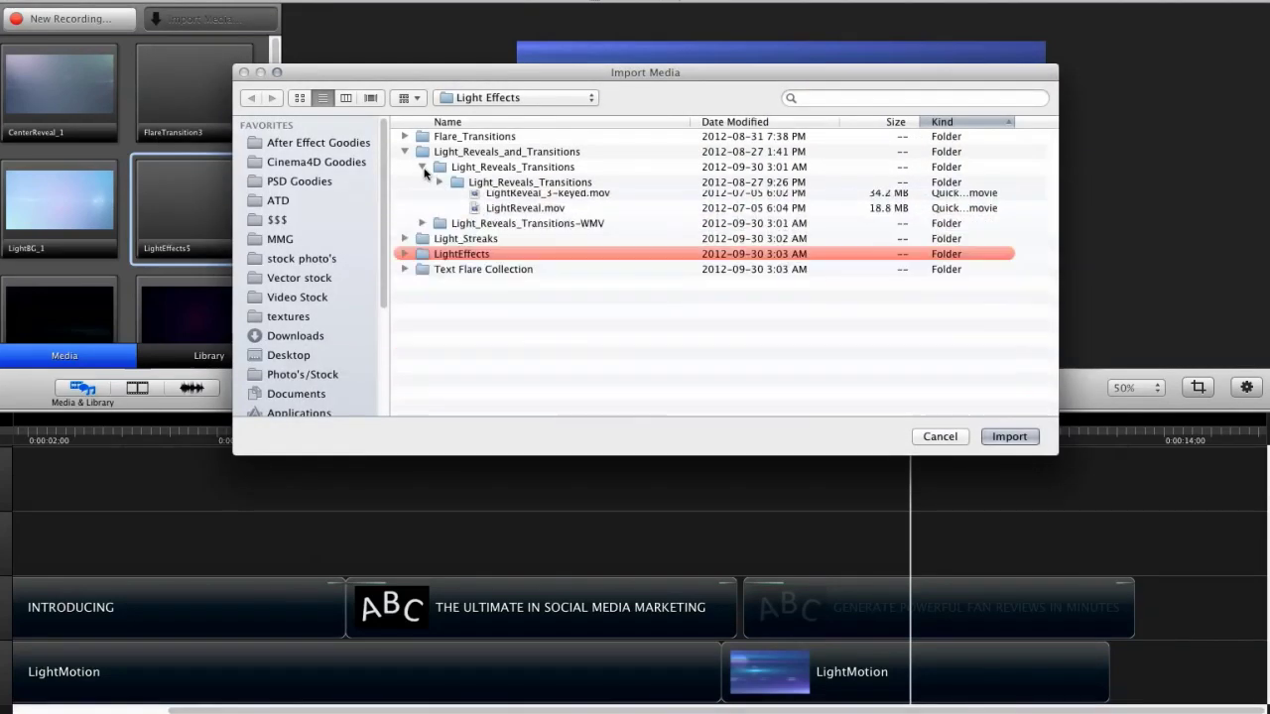
pyautogui.click(404, 197)
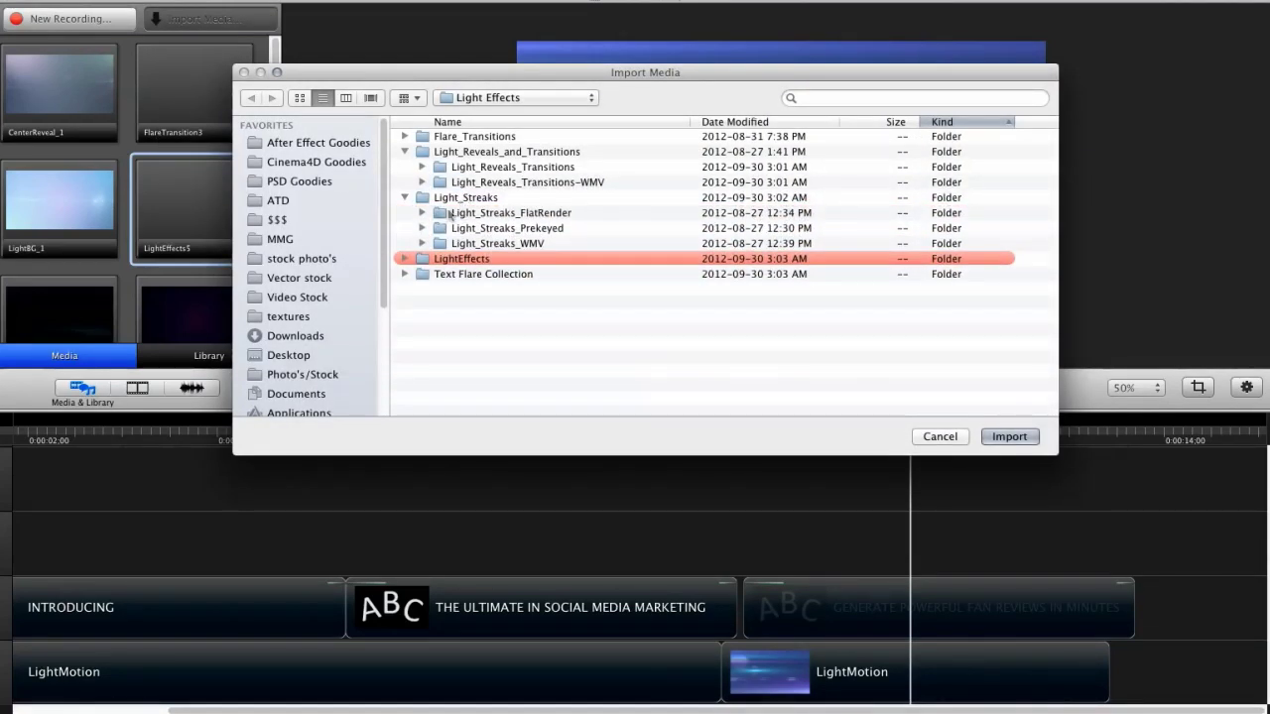
pyautogui.click(533, 215)
pyautogui.click(422, 213)
pyautogui.click(506, 243)
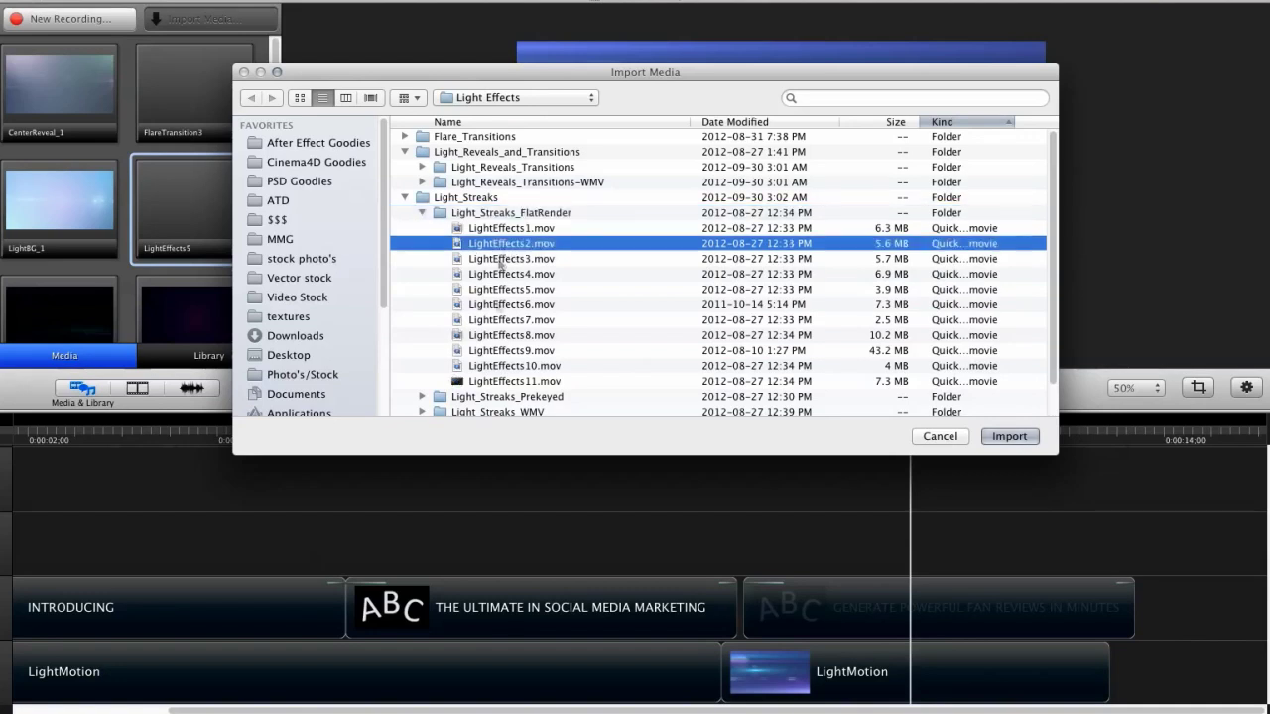
pyautogui.click(424, 212)
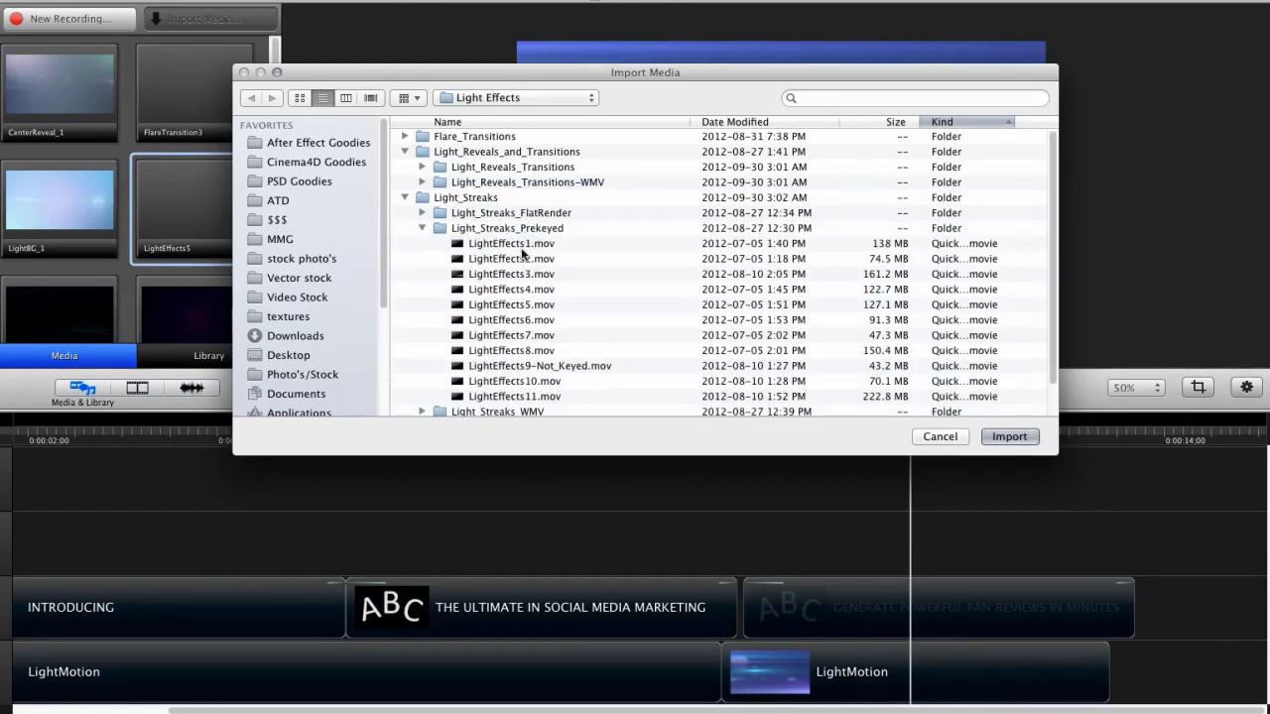
pyautogui.click(522, 249)
pyautogui.click(477, 273)
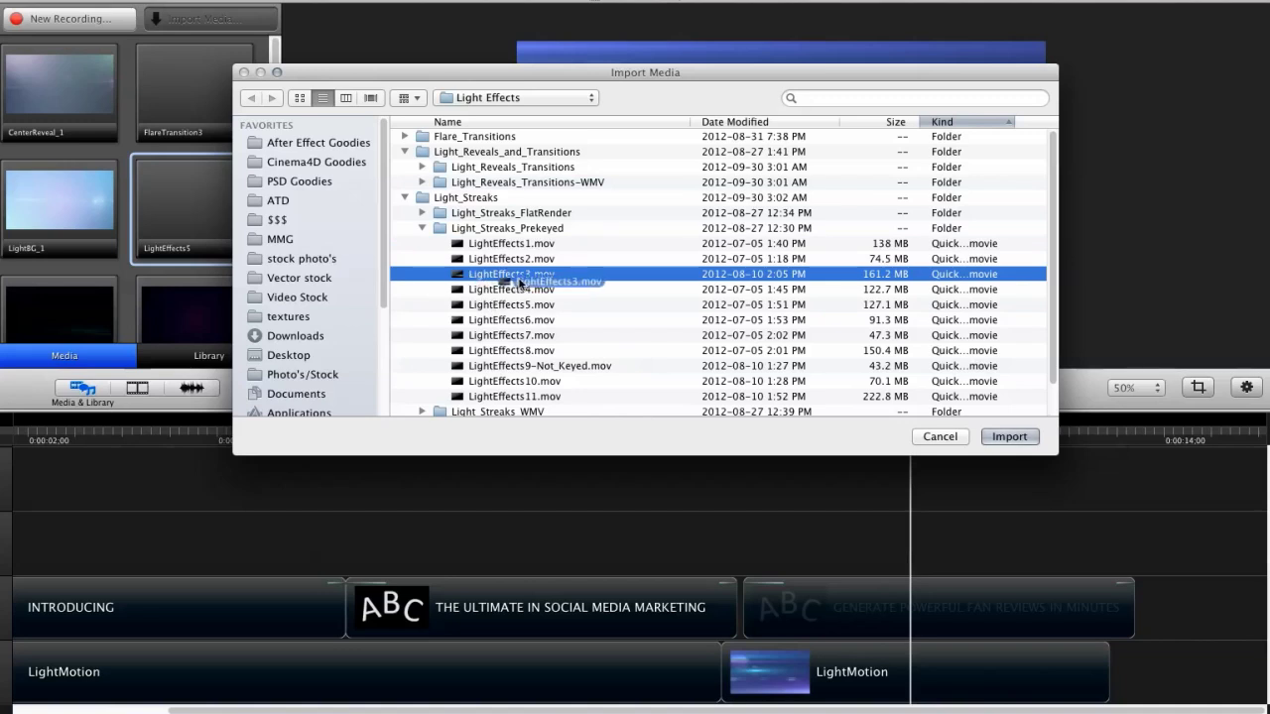
pyautogui.click(1009, 437)
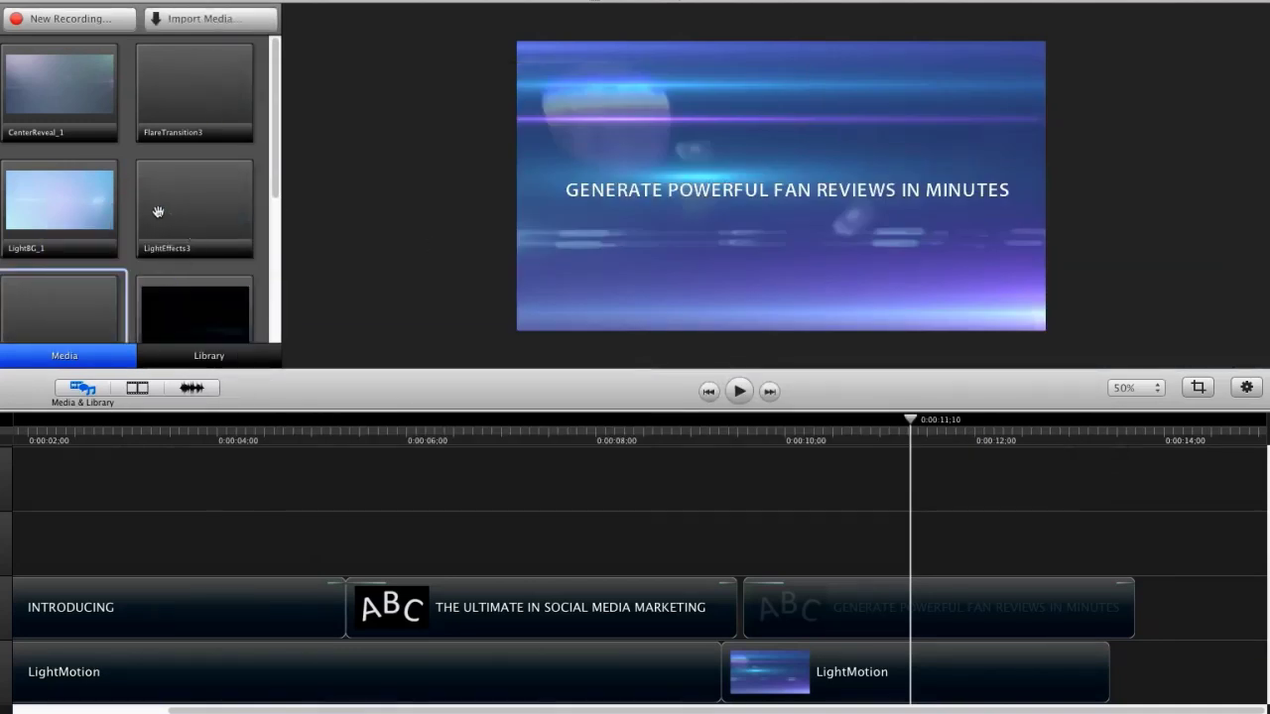
# Place LightEffects3 on the track above the third title at 0:00:11;10 and preview the effect
pyautogui.moveTo(398, 233); pyautogui.dragTo(701, 196)
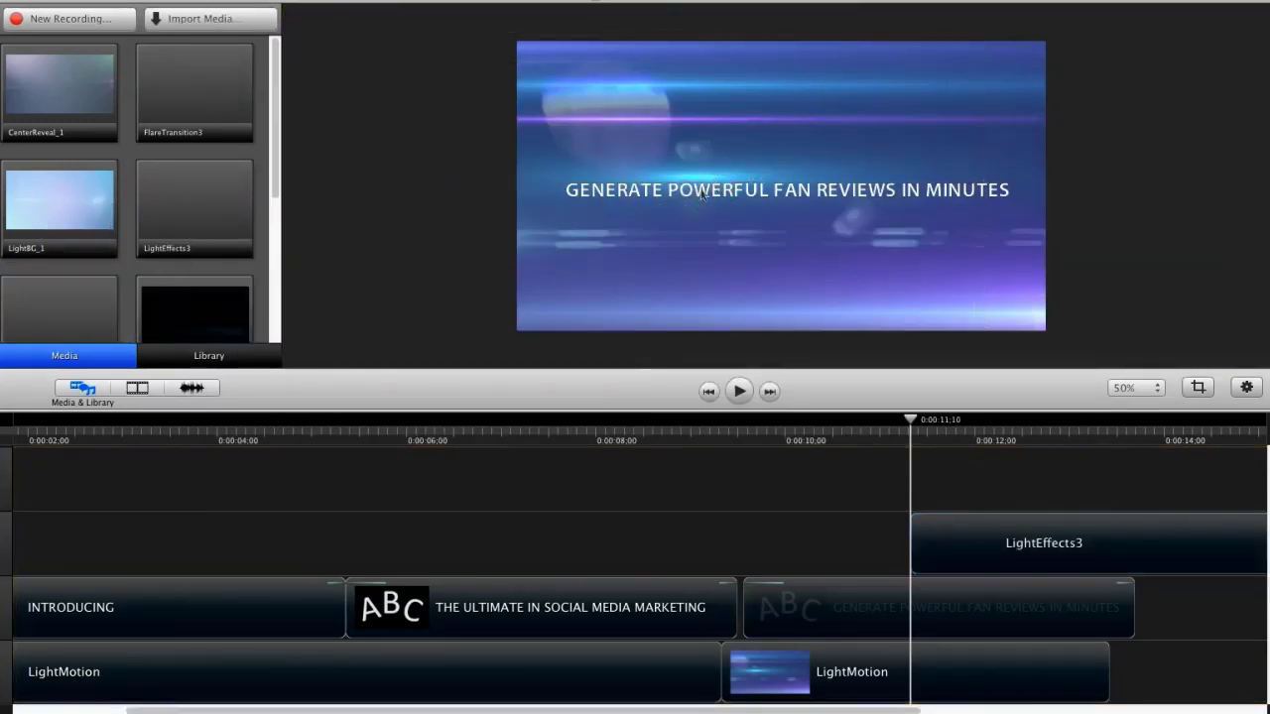
pyautogui.moveTo(610, 286); pyautogui.dragTo(668, 305)
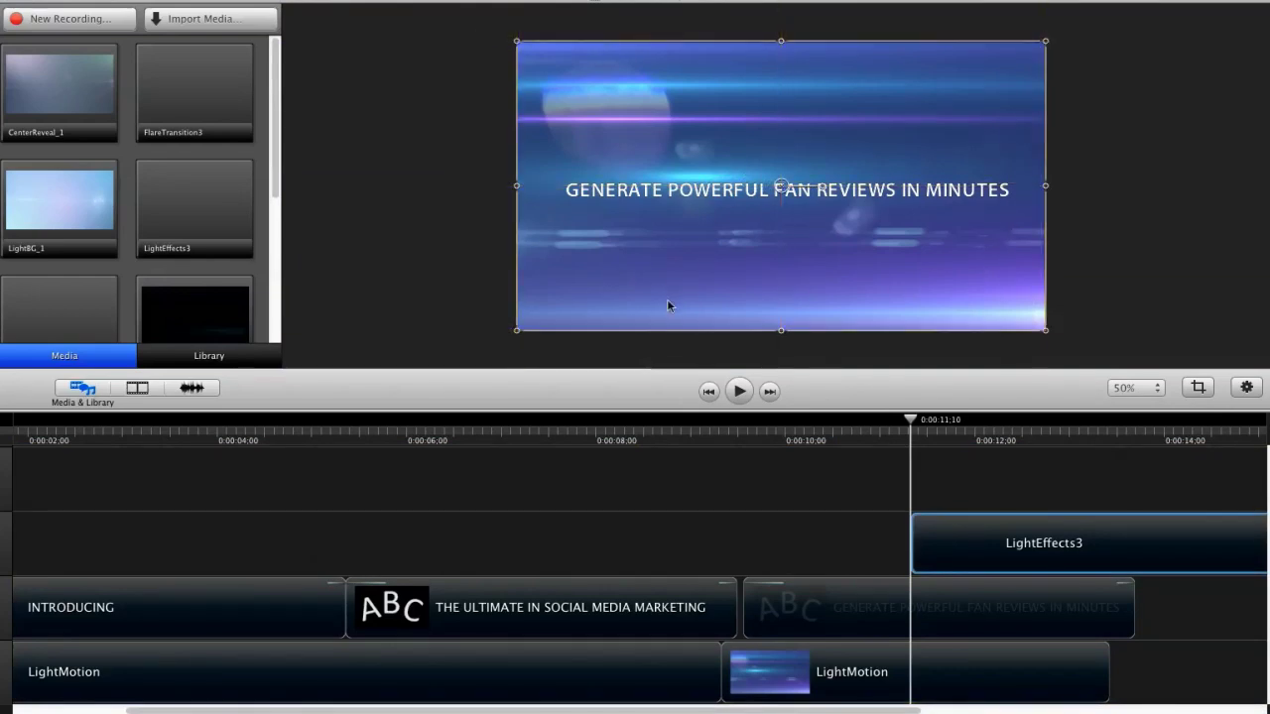
pyautogui.press('space')
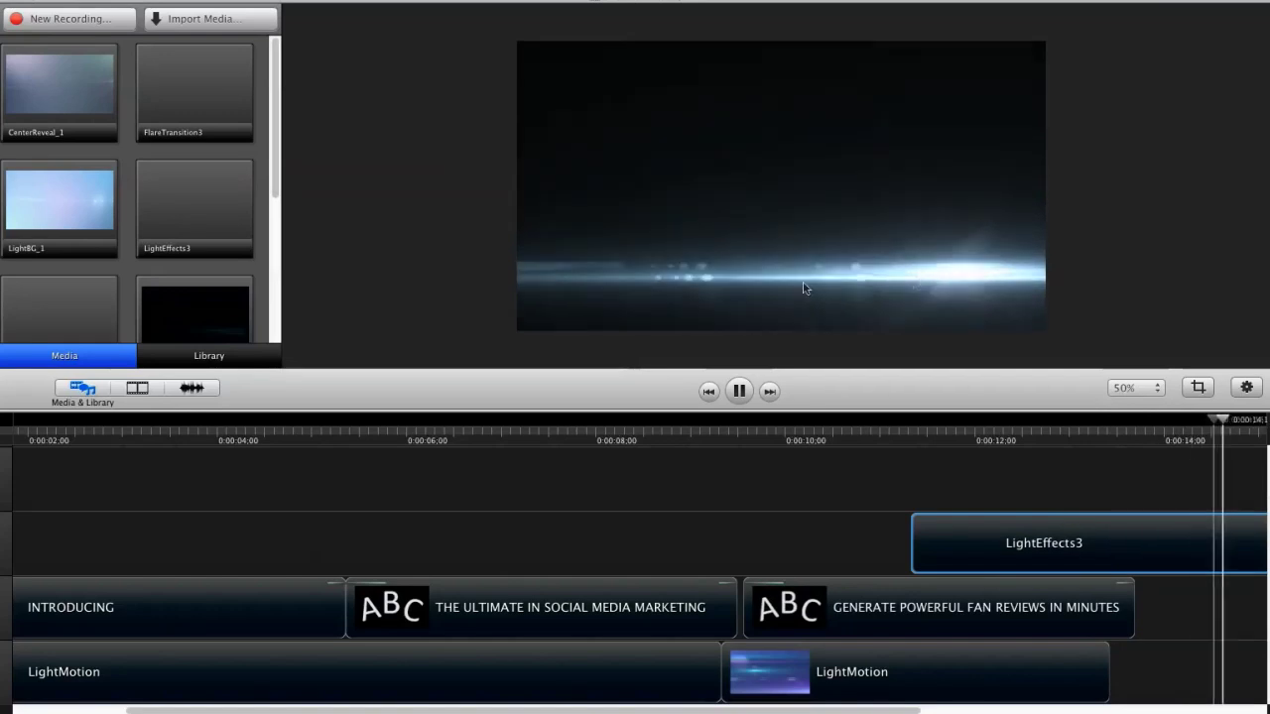
pyautogui.press('space')
# Align LightEffects3 with the start of the third title and move it to the track beneath that title
pyautogui.click(420, 432)
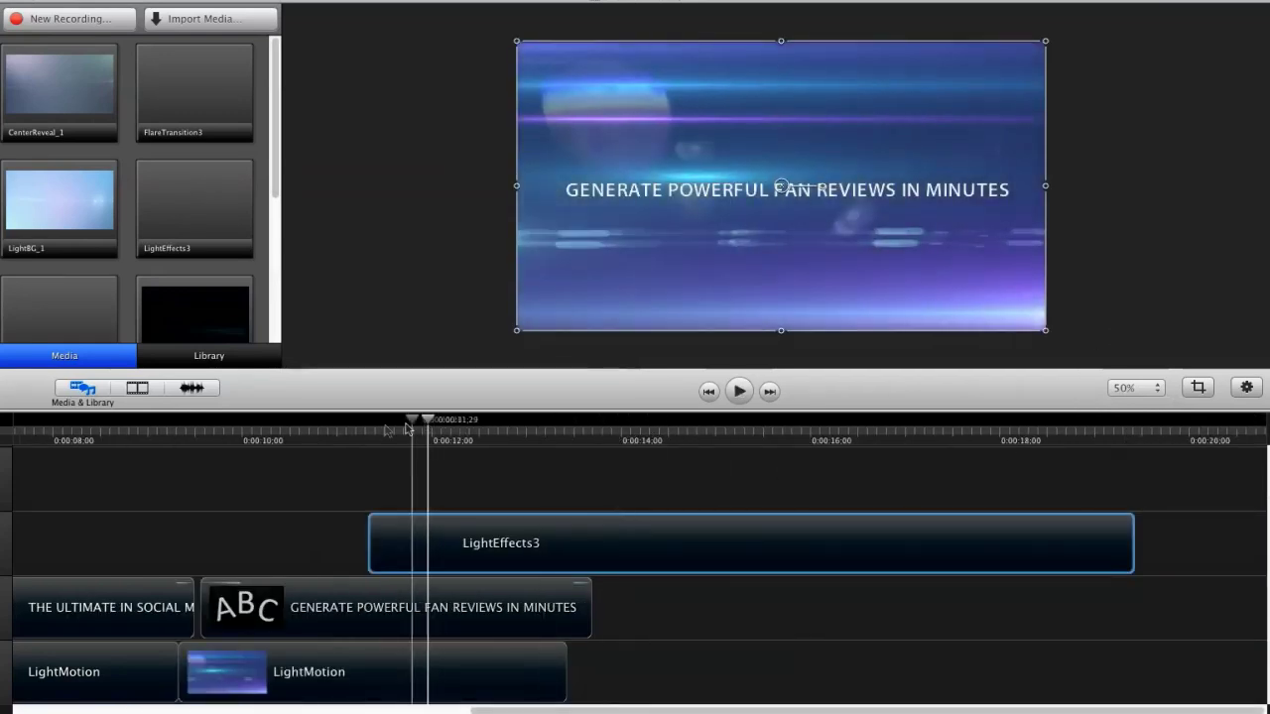
pyautogui.click(268, 434)
pyautogui.moveTo(264, 434)
pyautogui.mouseDown()
pyautogui.moveTo(188, 433)
pyautogui.moveTo(335, 437)
pyautogui.moveTo(239, 433)
pyautogui.mouseUp()
pyautogui.moveTo(433, 543); pyautogui.dragTo(305, 548)
pyautogui.moveTo(256, 417); pyautogui.dragTo(271, 417)
pyautogui.moveTo(303, 547); pyautogui.dragTo(275, 620)
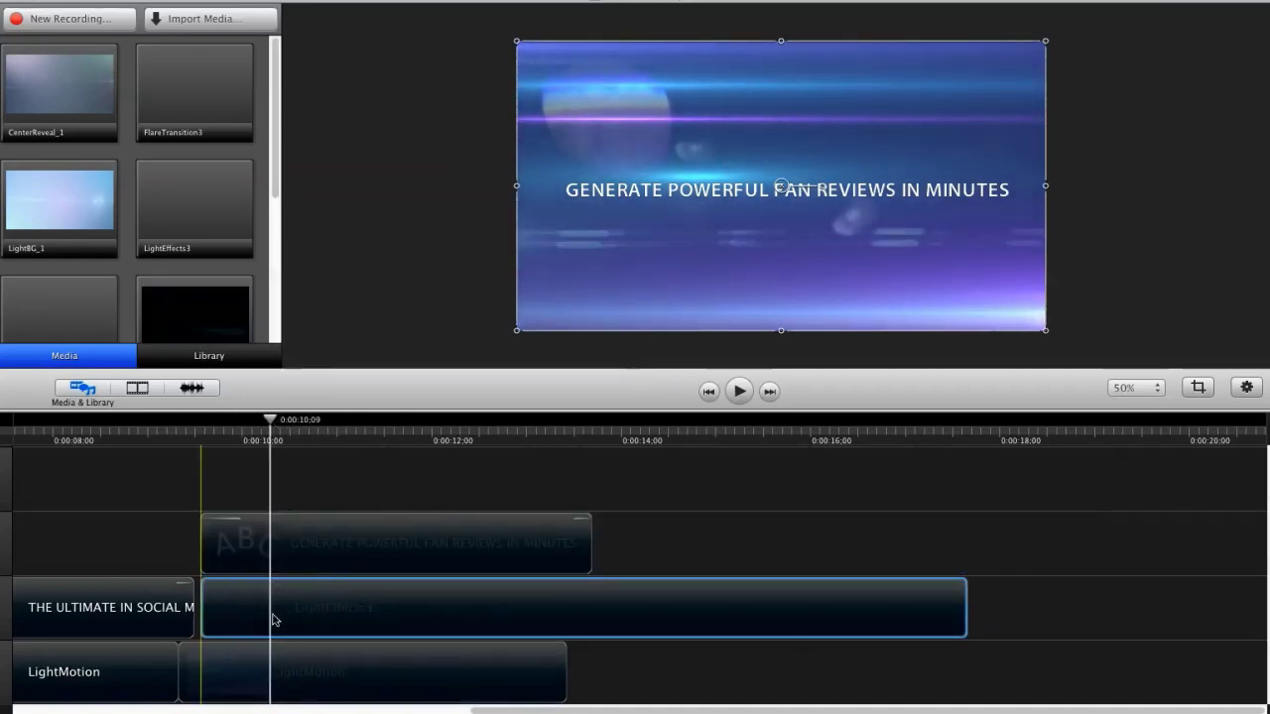
# Trim the start of LightEffects3, realign it with the third title's start, and play across the transition
pyautogui.moveTo(272, 420); pyautogui.dragTo(305, 474)
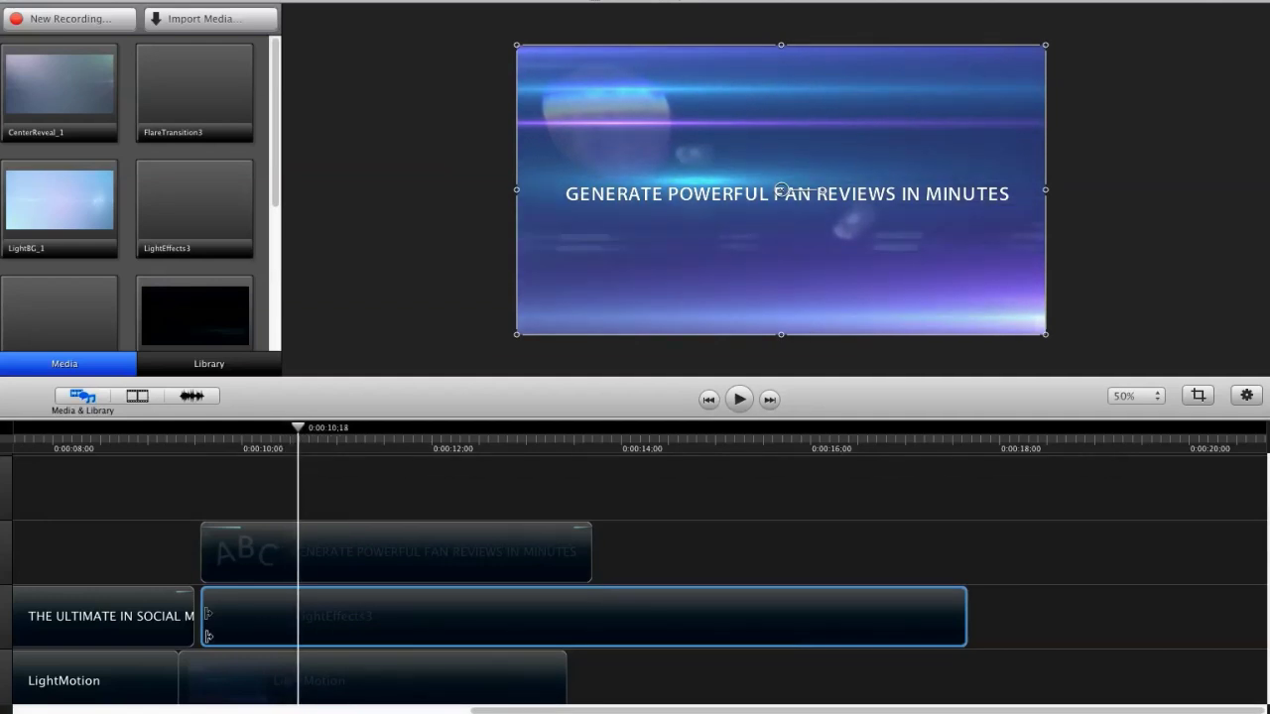
pyautogui.moveTo(270, 622); pyautogui.dragTo(211, 622)
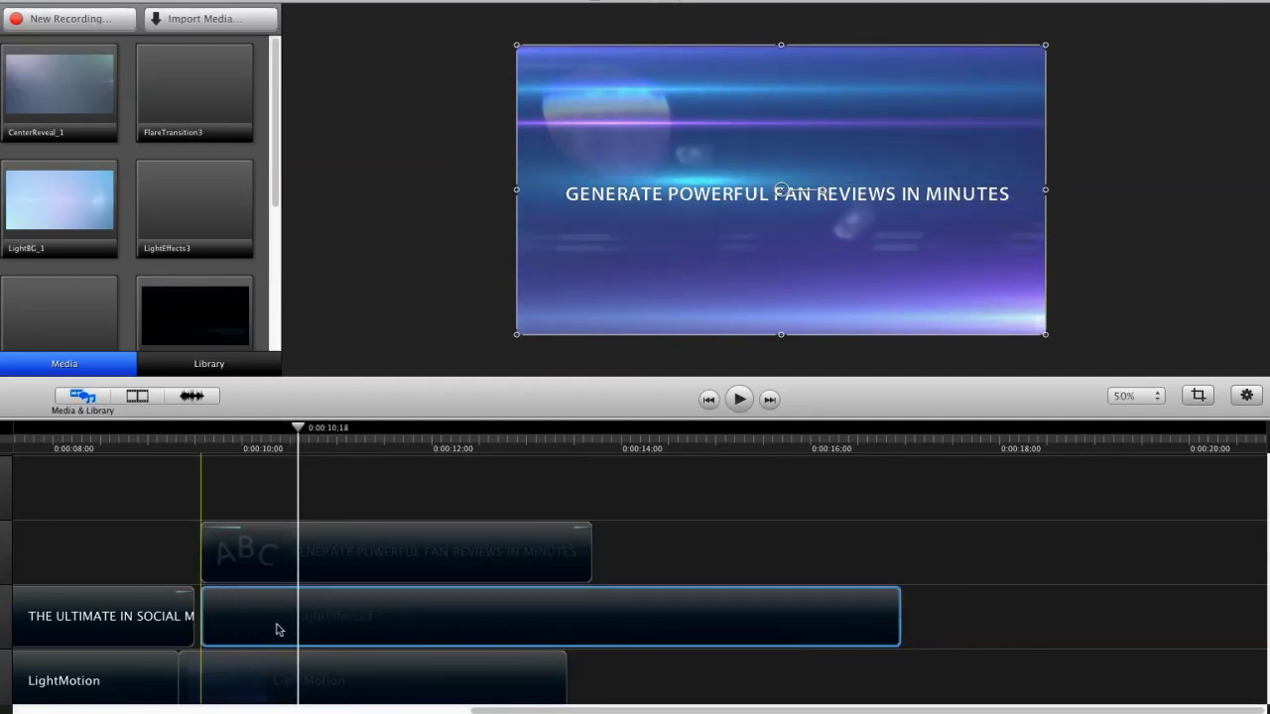
pyautogui.click(221, 490)
pyautogui.moveTo(276, 433); pyautogui.dragTo(185, 430)
pyautogui.press('space')
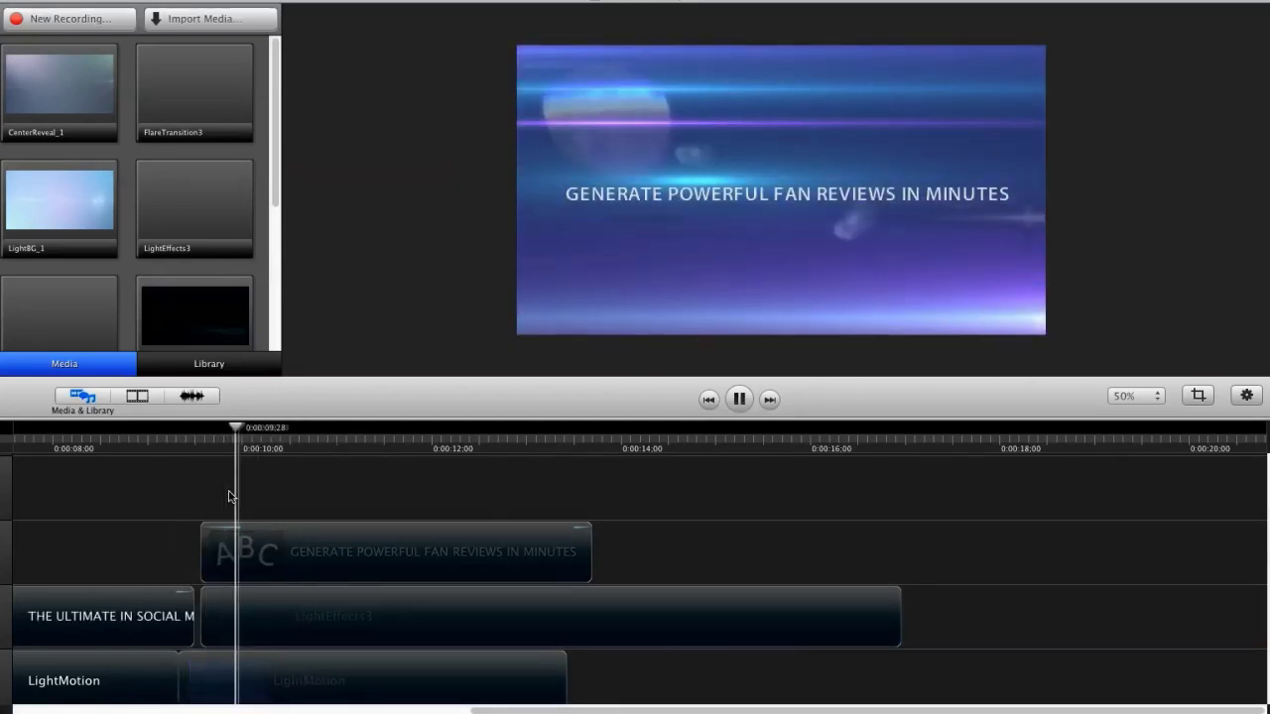
# Trim the start of LightEffects3 further and raise the effect in the frame so its streak sits closer beneath the title
pyautogui.click(210, 617)
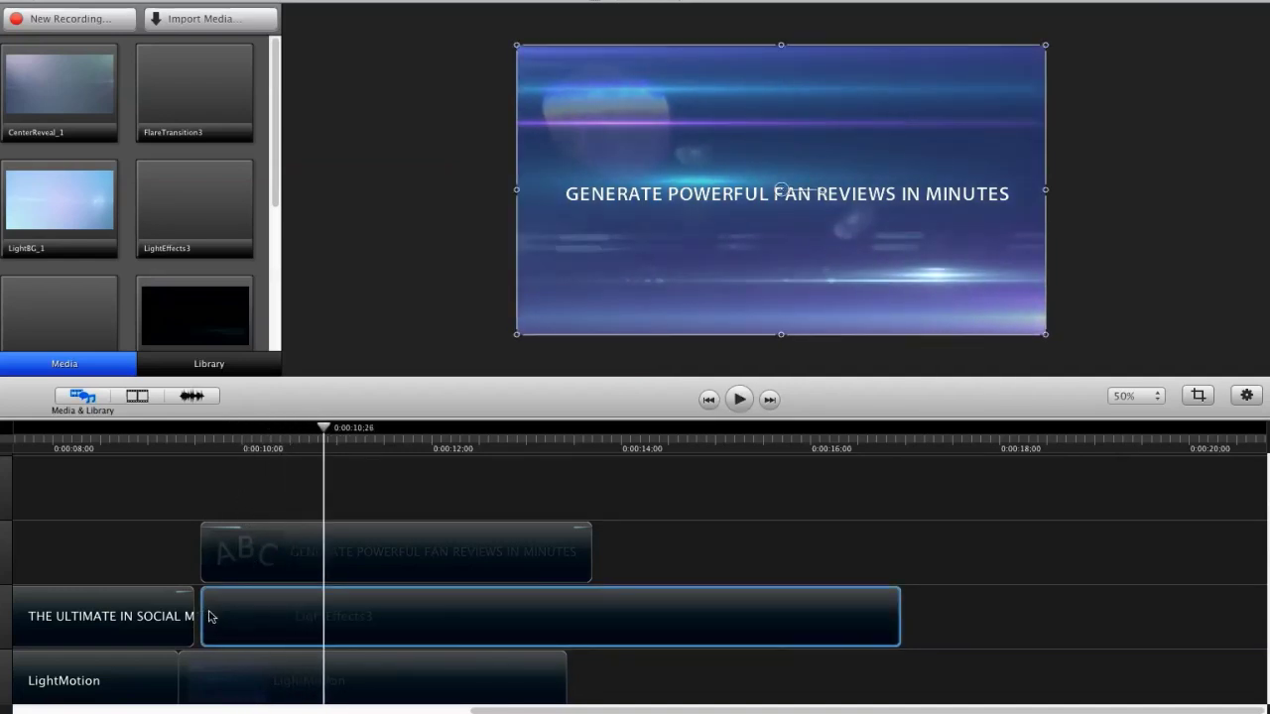
pyautogui.moveTo(327, 432); pyautogui.dragTo(257, 433)
pyautogui.moveTo(311, 622); pyautogui.dragTo(273, 621)
pyautogui.moveTo(249, 433)
pyautogui.mouseDown()
pyautogui.moveTo(221, 433)
pyautogui.moveTo(237, 437)
pyautogui.mouseUp()
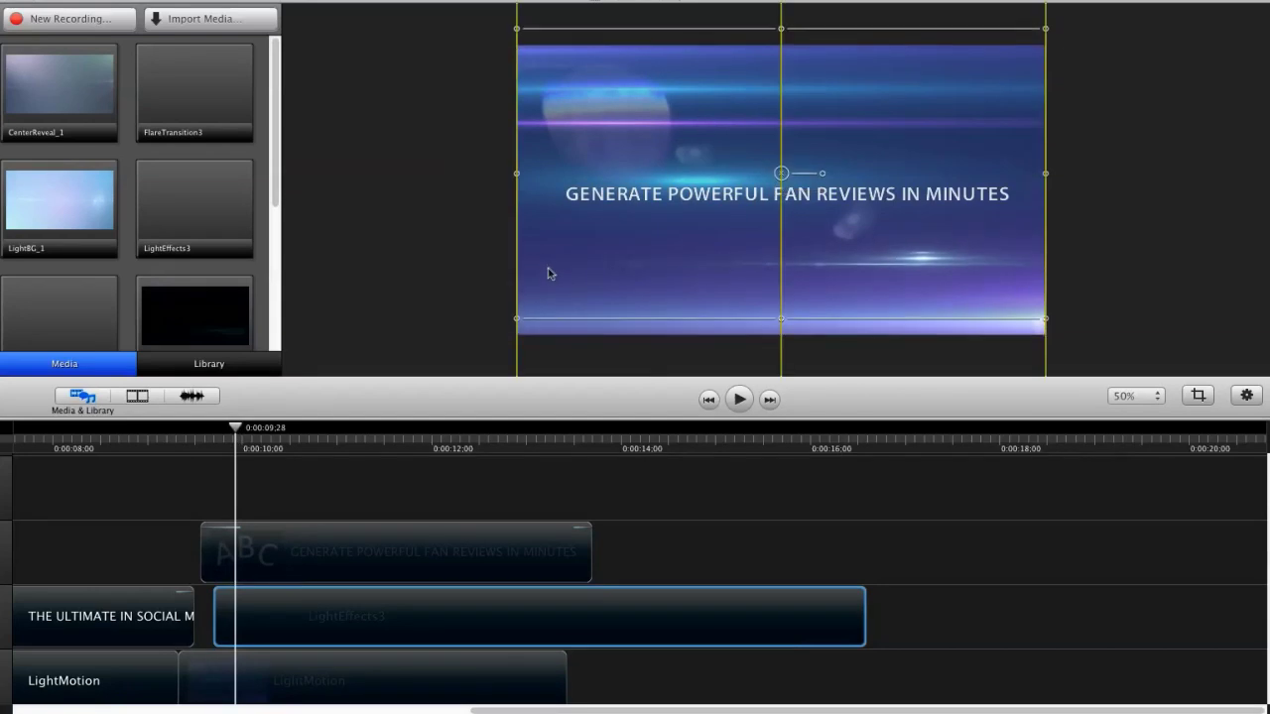
pyautogui.click(415, 289)
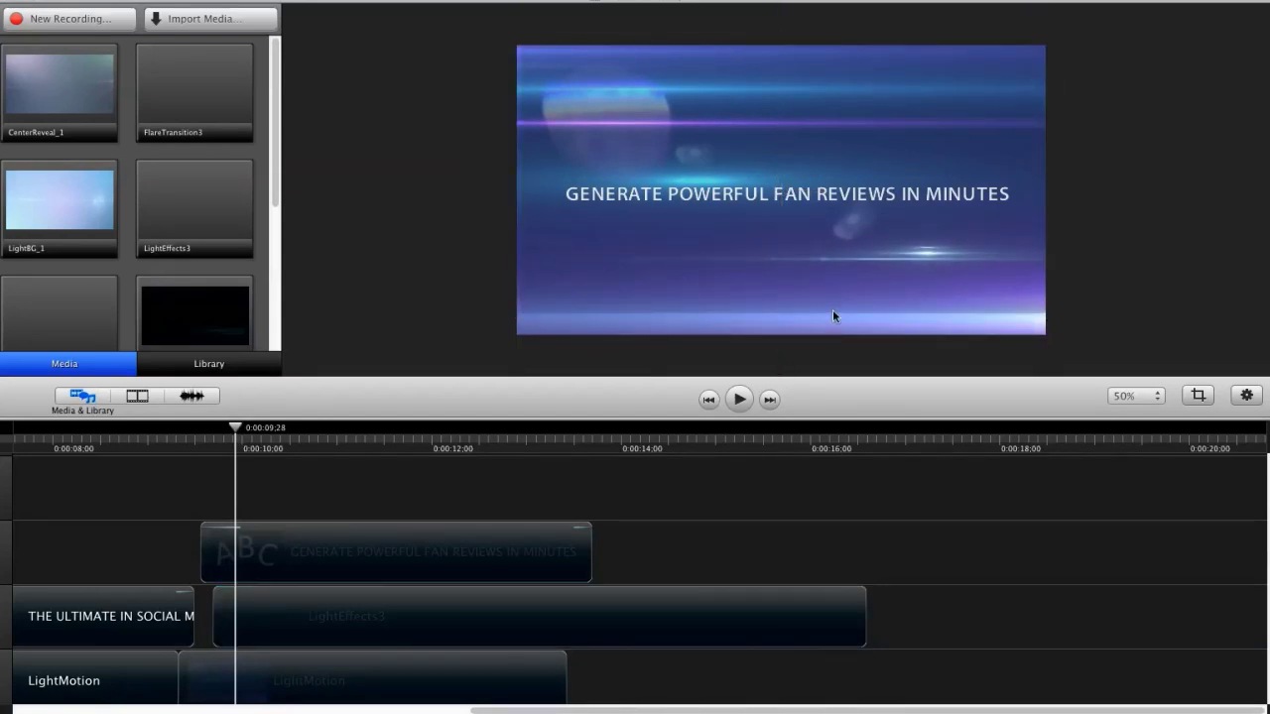
# Reposition LightEffects3 in the frame so its streak runs just beneath the third title
pyautogui.moveTo(1035, 316)
pyautogui.mouseDown()
pyautogui.moveTo(720, 267)
pyautogui.moveTo(647, 322)
pyautogui.mouseUp()
pyautogui.click(400, 303)
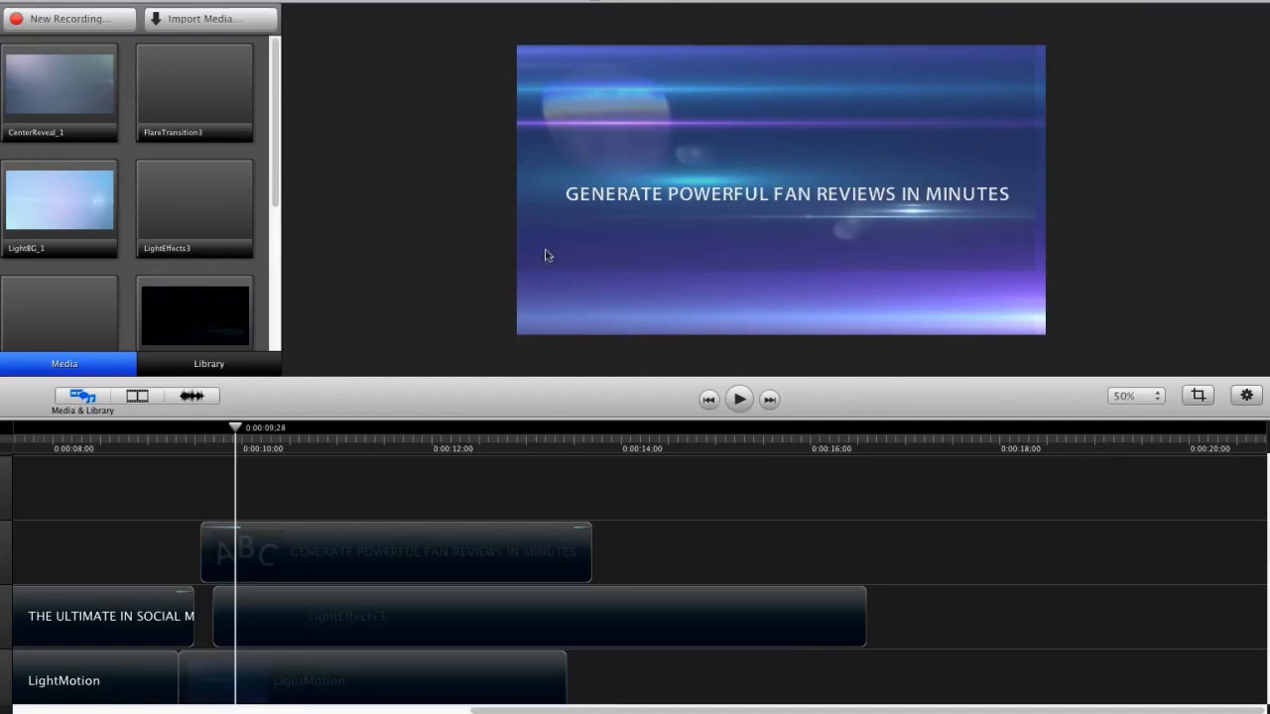
pyautogui.click(544, 256)
pyautogui.moveTo(518, 283)
pyautogui.mouseDown()
pyautogui.moveTo(505, 275)
pyautogui.moveTo(517, 267)
pyautogui.mouseUp()
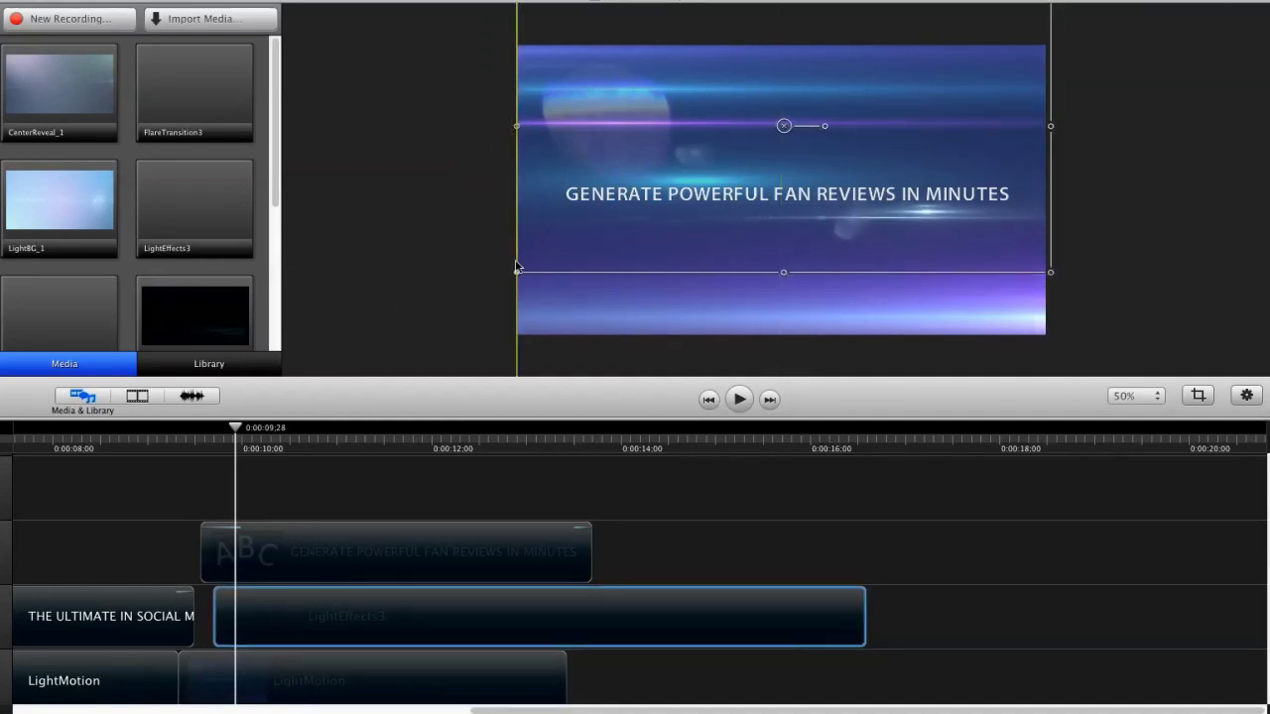
pyautogui.click(460, 272)
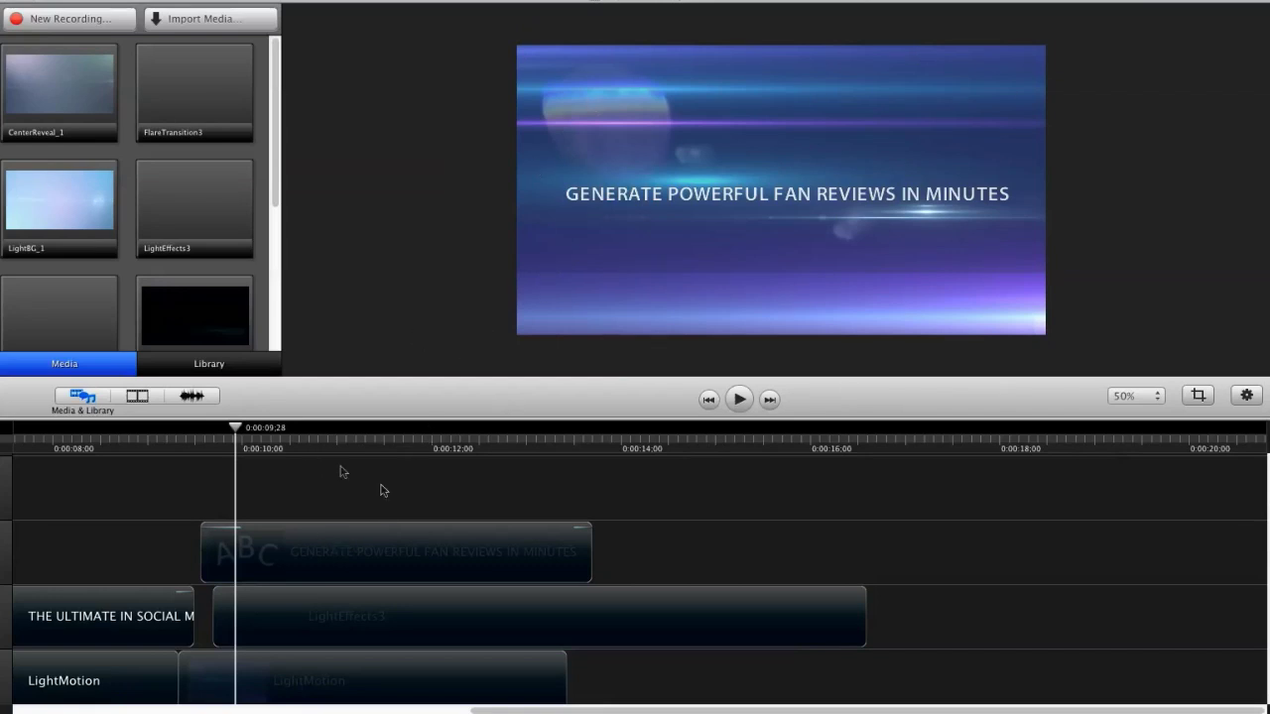
# At 0:00:10;02, try different positions for LightEffects3, settling its streak lower beneath the third title
pyautogui.moveTo(242, 430)
pyautogui.mouseDown()
pyautogui.moveTo(208, 429)
pyautogui.moveTo(247, 430)
pyautogui.mouseUp()
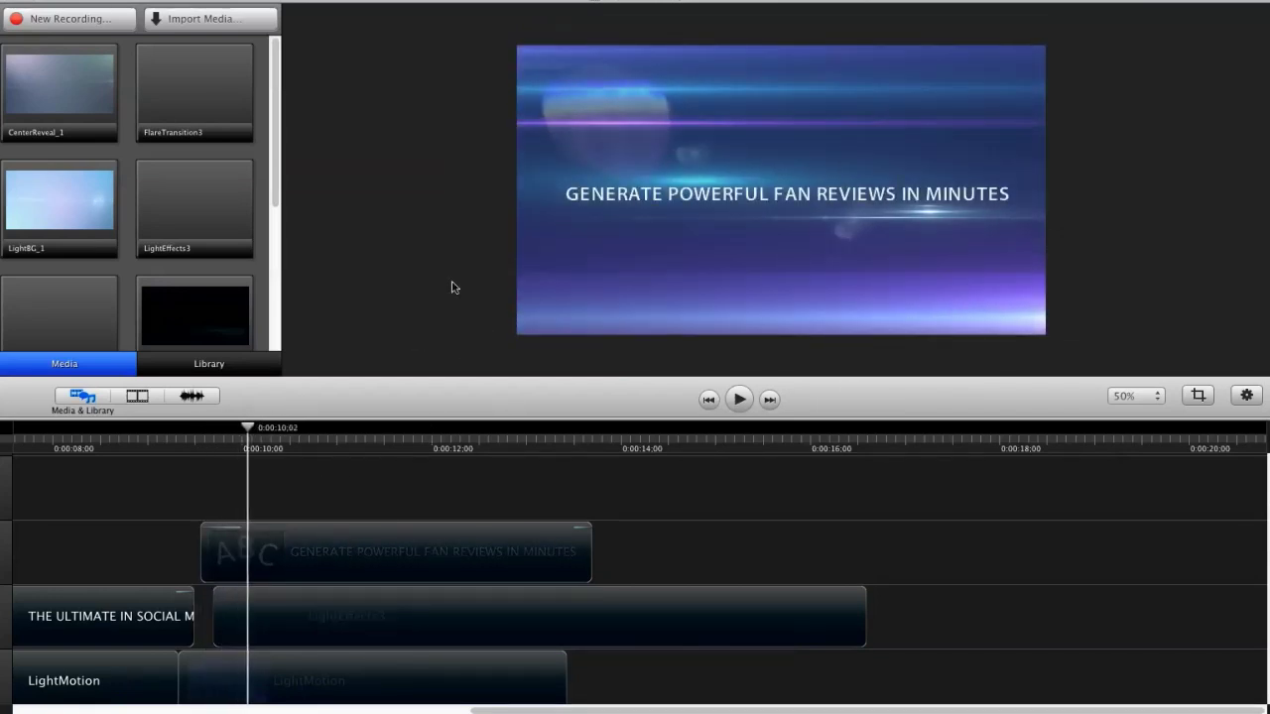
pyautogui.moveTo(903, 261); pyautogui.dragTo(864, 286)
pyautogui.click(1121, 241)
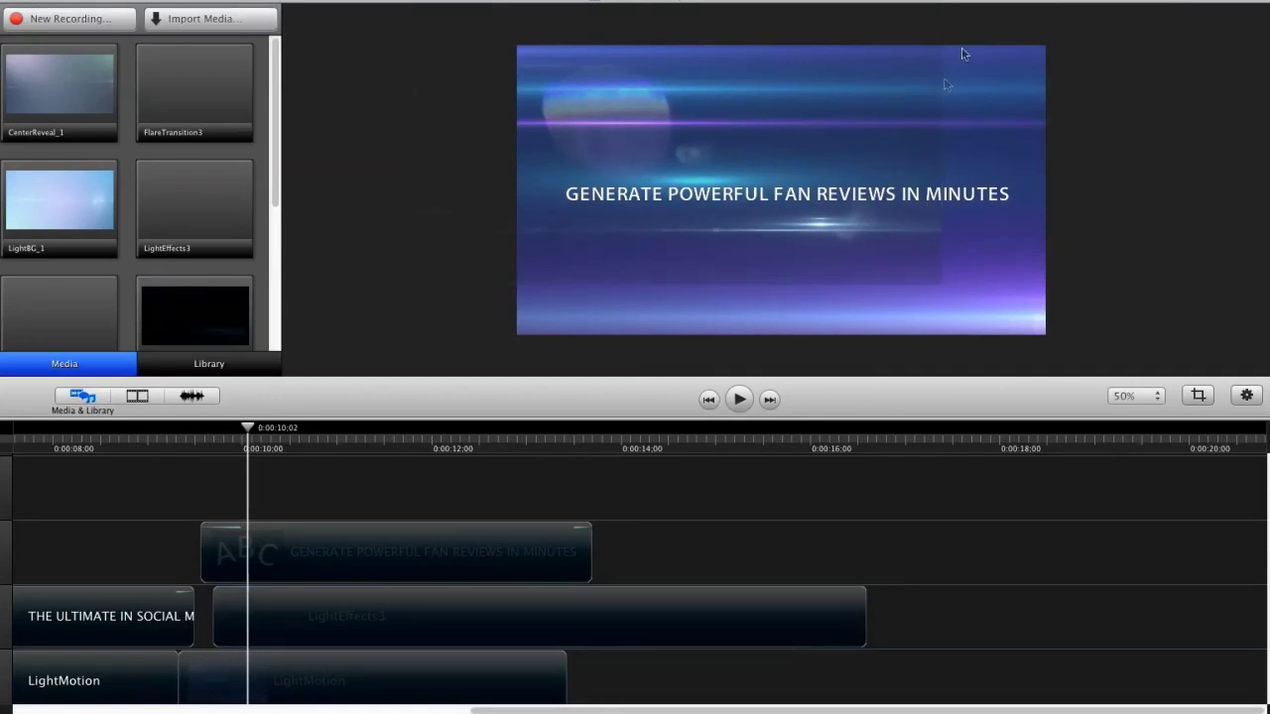
pyautogui.moveTo(911, 123); pyautogui.dragTo(950, 200)
pyautogui.click(1124, 173)
pyautogui.moveTo(829, 120); pyautogui.dragTo(933, 104)
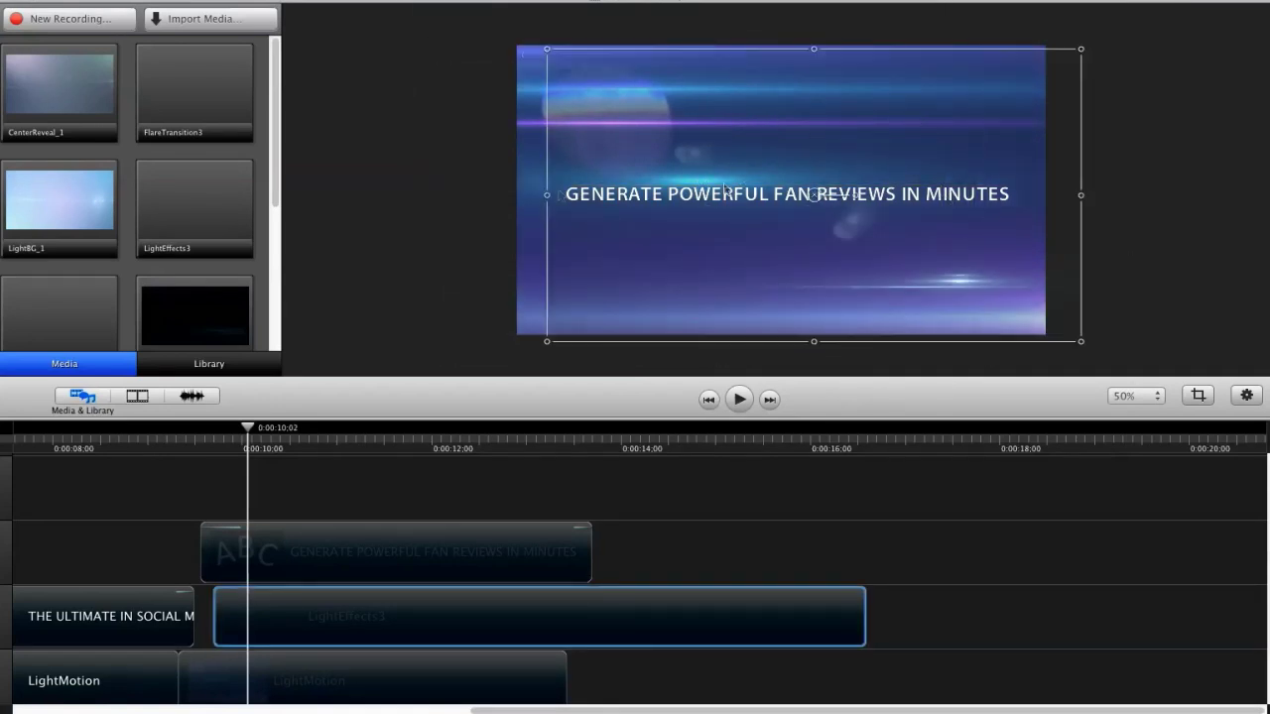
pyautogui.moveTo(570, 118); pyautogui.dragTo(563, 130)
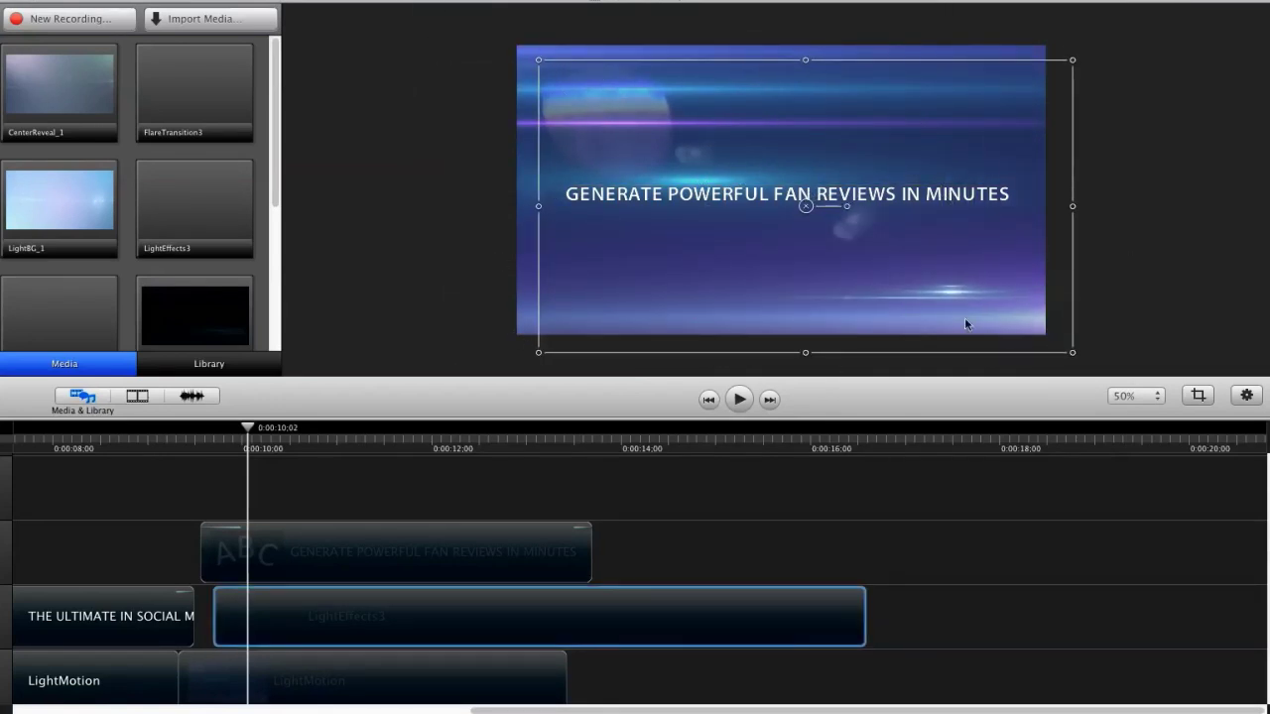
pyautogui.moveTo(752, 320); pyautogui.dragTo(742, 298)
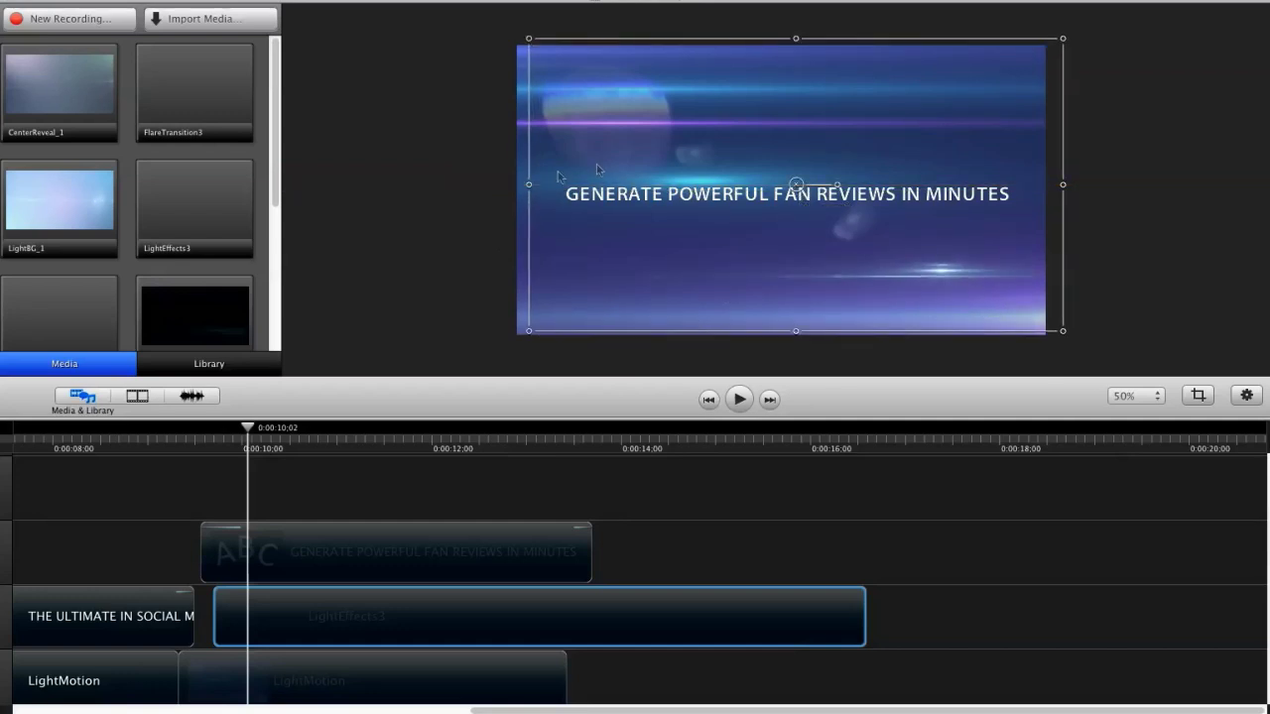
pyautogui.moveTo(640, 300); pyautogui.dragTo(621, 269)
# Enlarge LightEffects3 past both sides of the frame and adjust its height so the streak stays beneath the third title
pyautogui.click(514, 318)
pyautogui.click(531, 304)
pyautogui.moveTo(514, 311); pyautogui.dragTo(426, 342)
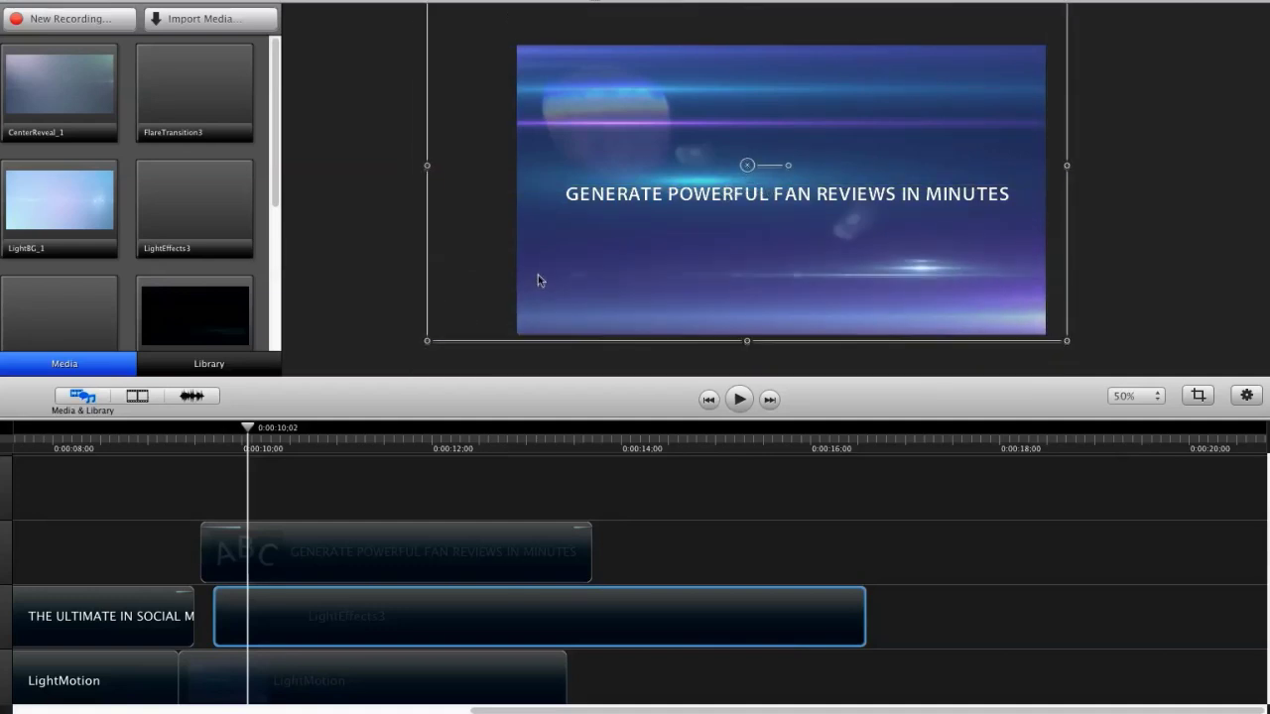
pyautogui.moveTo(538, 280); pyautogui.dragTo(535, 297)
pyautogui.moveTo(1066, 334); pyautogui.dragTo(1120, 341)
pyautogui.click(387, 281)
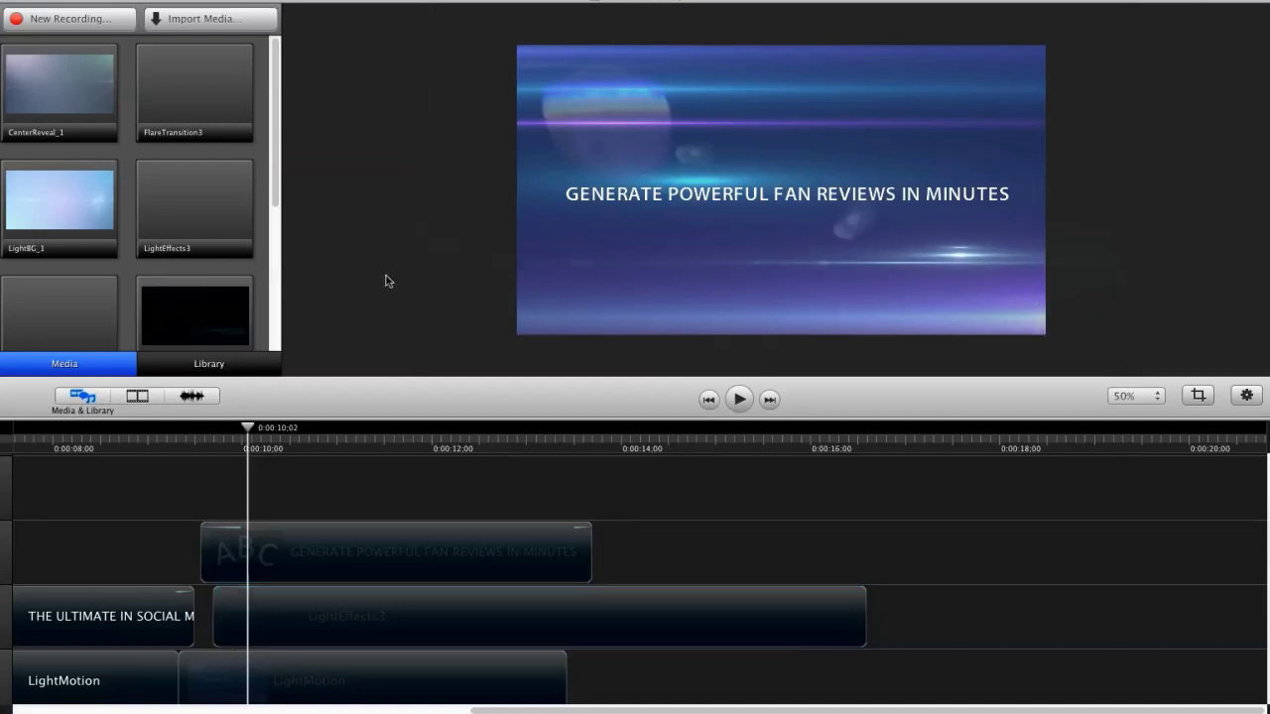
pyautogui.click(546, 325)
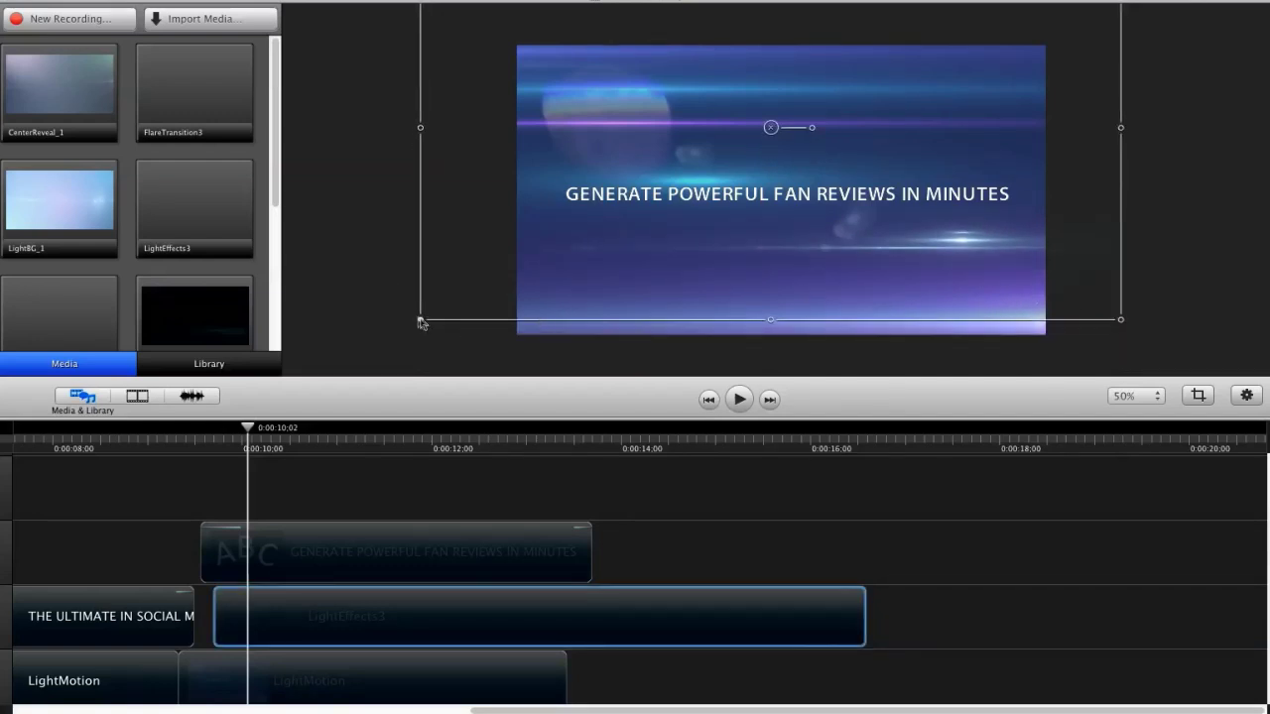
pyautogui.click(499, 347)
pyautogui.click(1023, 311)
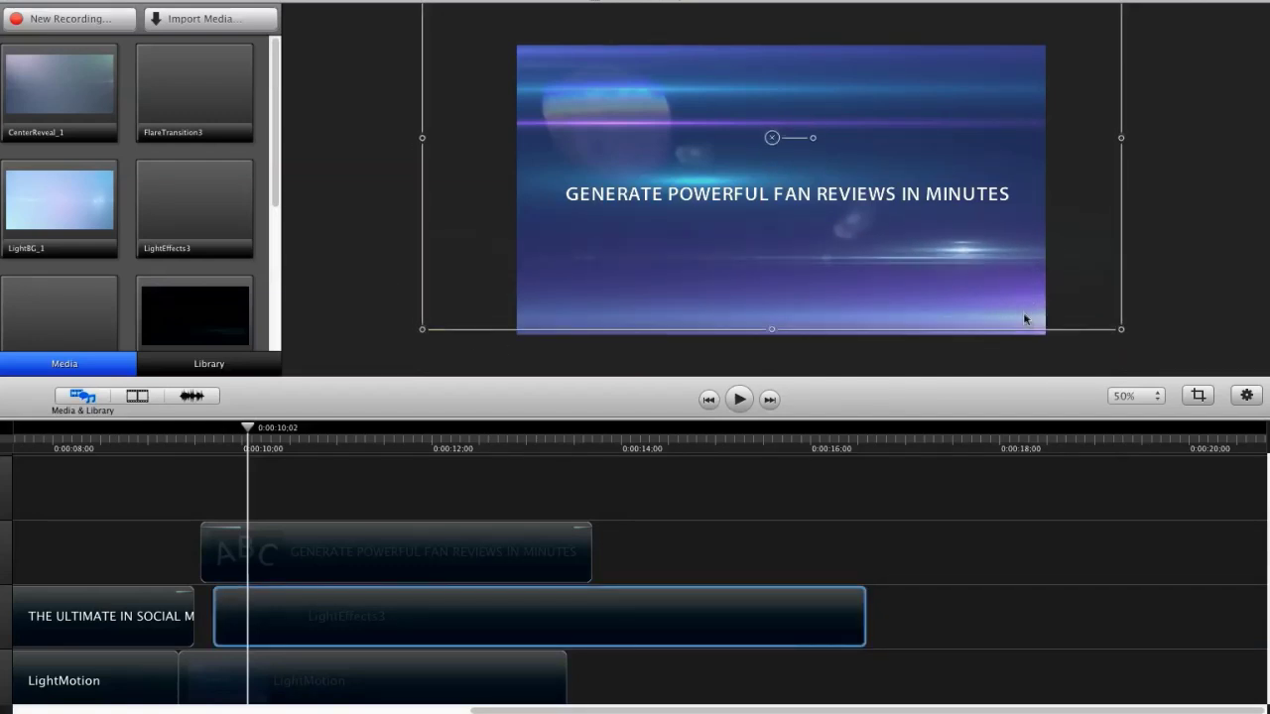
pyautogui.click(348, 340)
# Lower the third title onto the streak at 0:00:09;21 and align its clip start with LightEffects3
pyautogui.moveTo(255, 437); pyautogui.dragTo(214, 440)
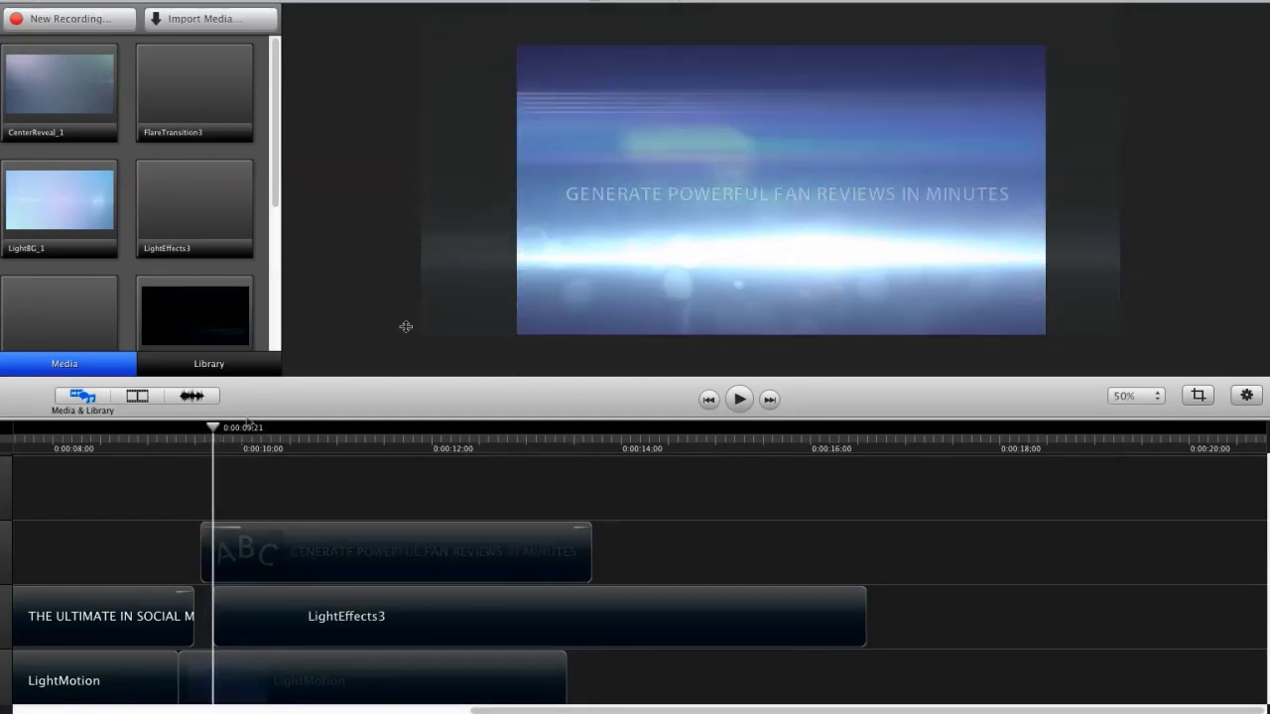
pyautogui.moveTo(311, 566); pyautogui.dragTo(306, 566)
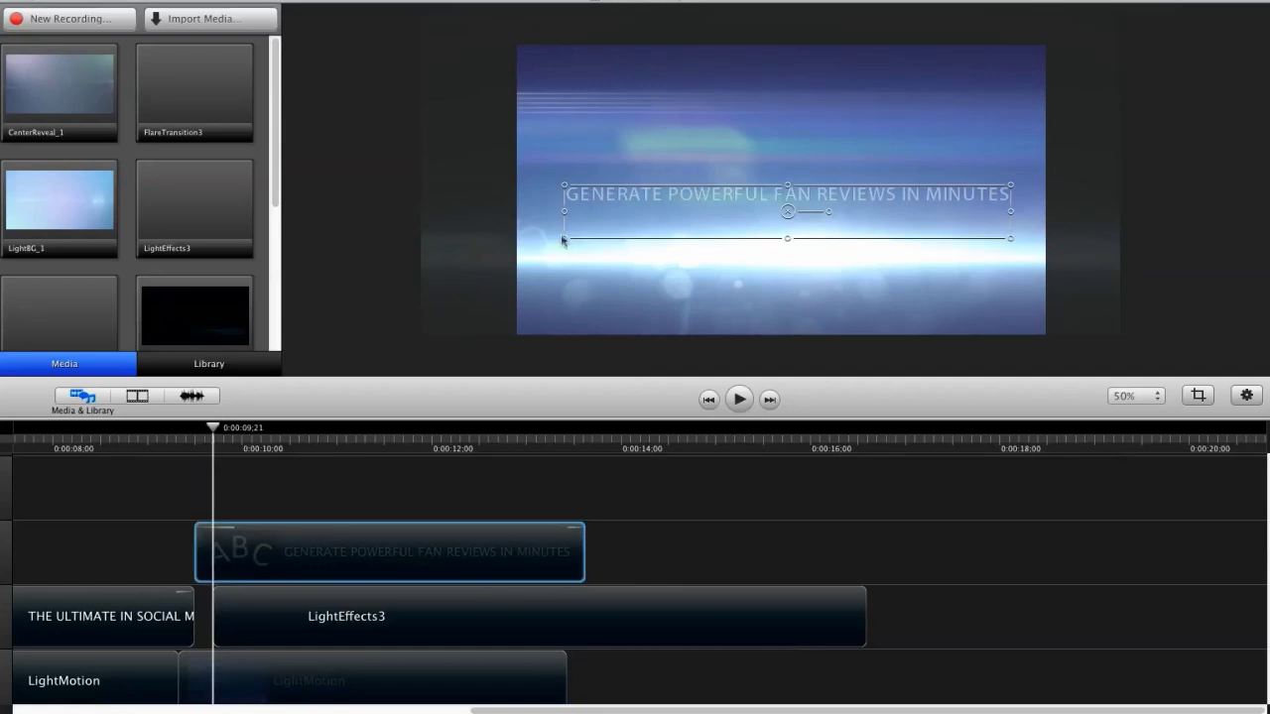
pyautogui.moveTo(608, 194); pyautogui.dragTo(615, 236)
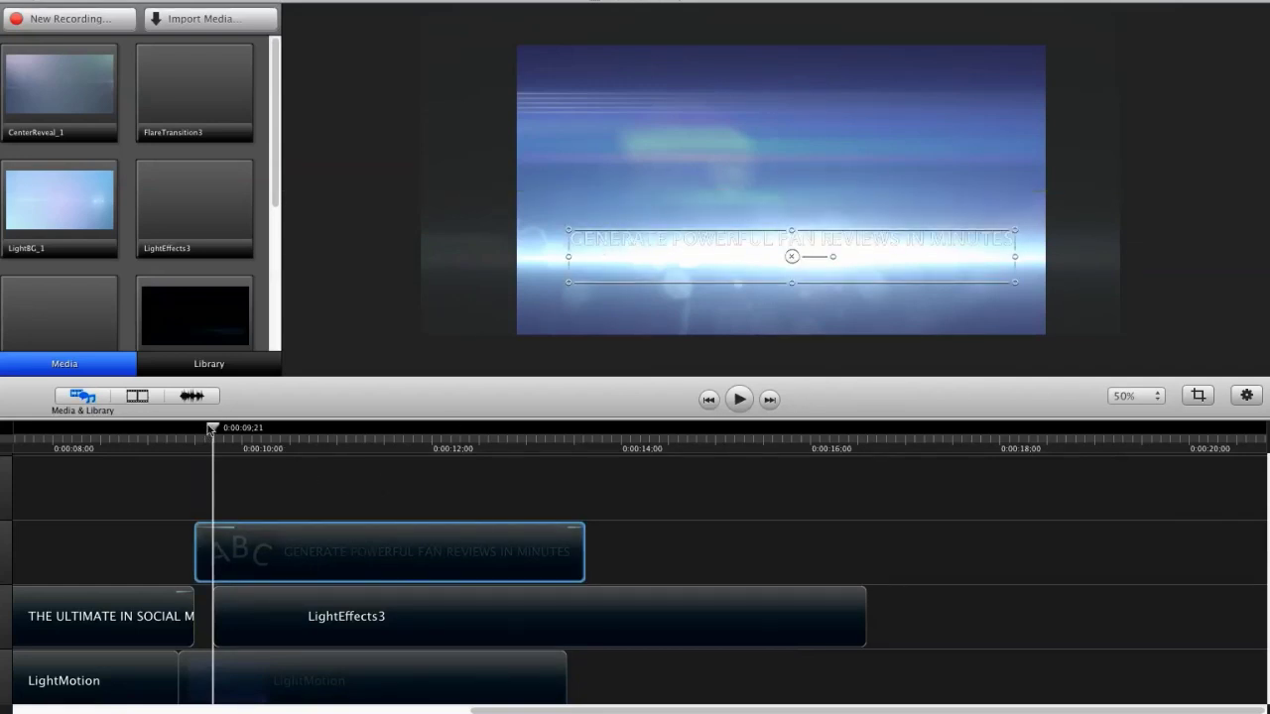
pyautogui.moveTo(214, 432)
pyautogui.mouseDown()
pyautogui.moveTo(201, 434)
pyautogui.moveTo(216, 435)
pyautogui.mouseUp()
pyautogui.moveTo(251, 569); pyautogui.dragTo(267, 568)
# Play across the third title's entrance and raise the title slightly so it sits clear above the streak
pyautogui.click(169, 434)
pyautogui.press('space')
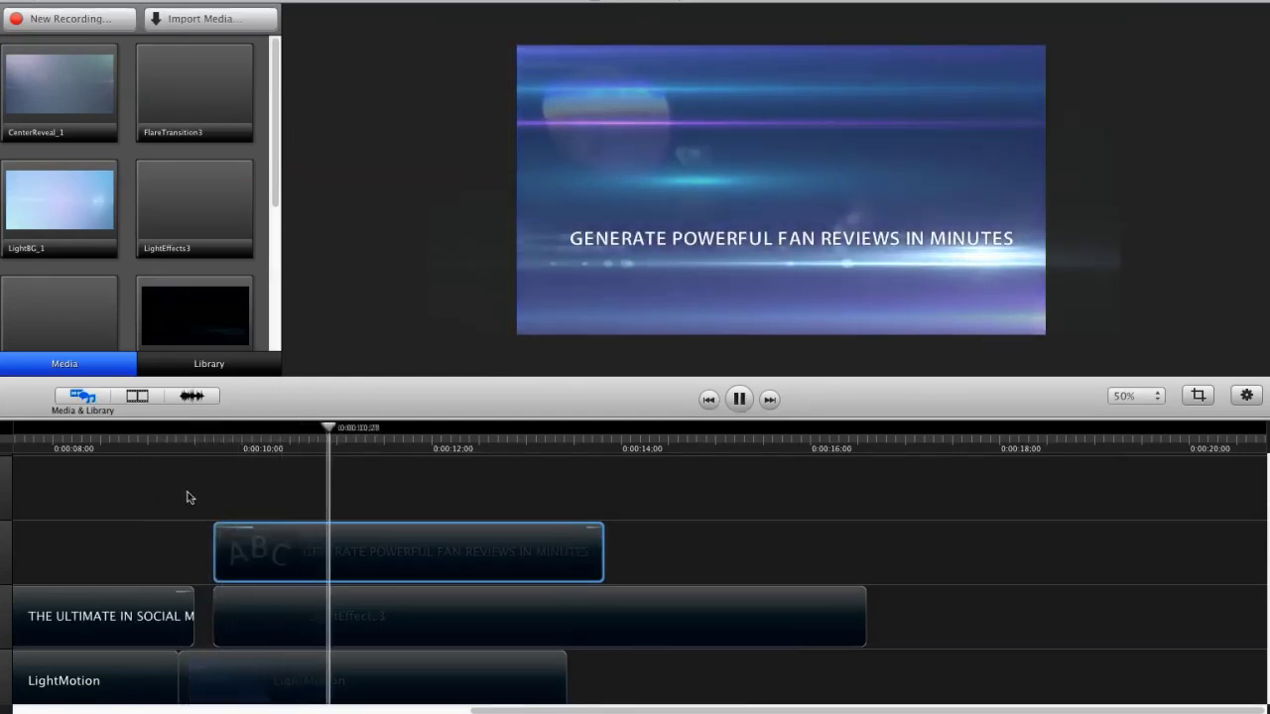
pyautogui.press('space')
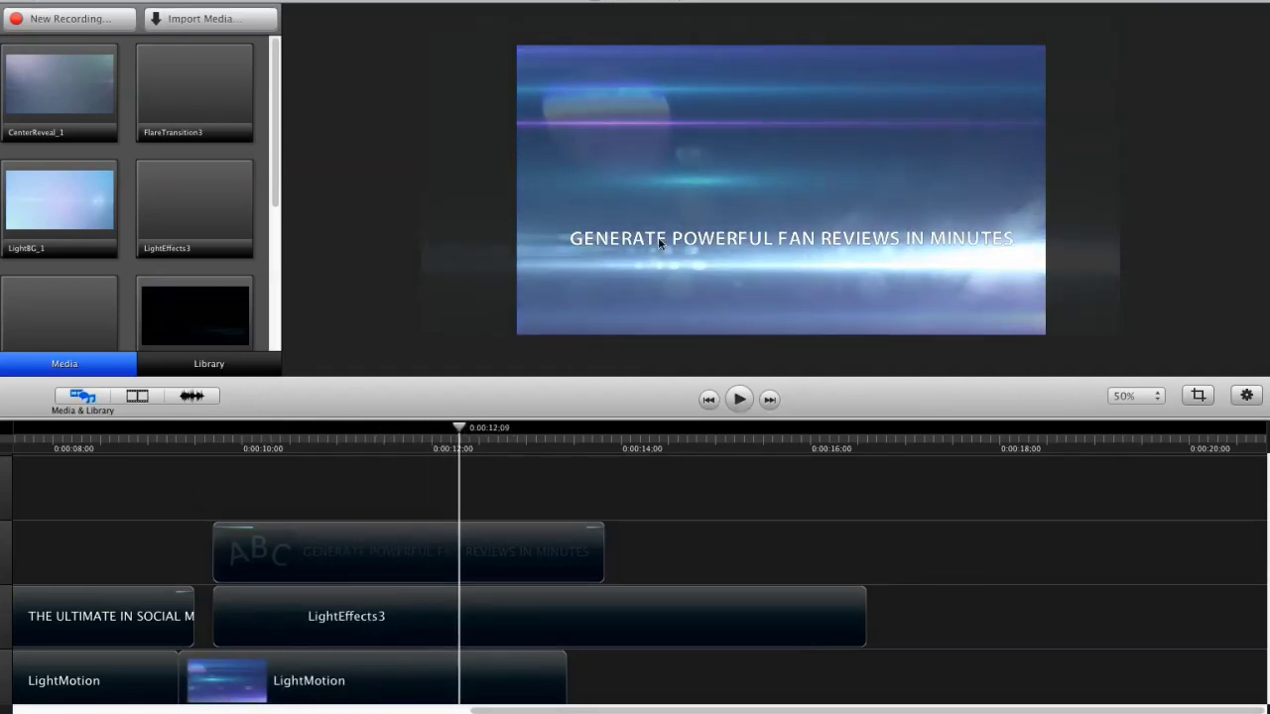
pyautogui.moveTo(657, 238); pyautogui.dragTo(660, 208)
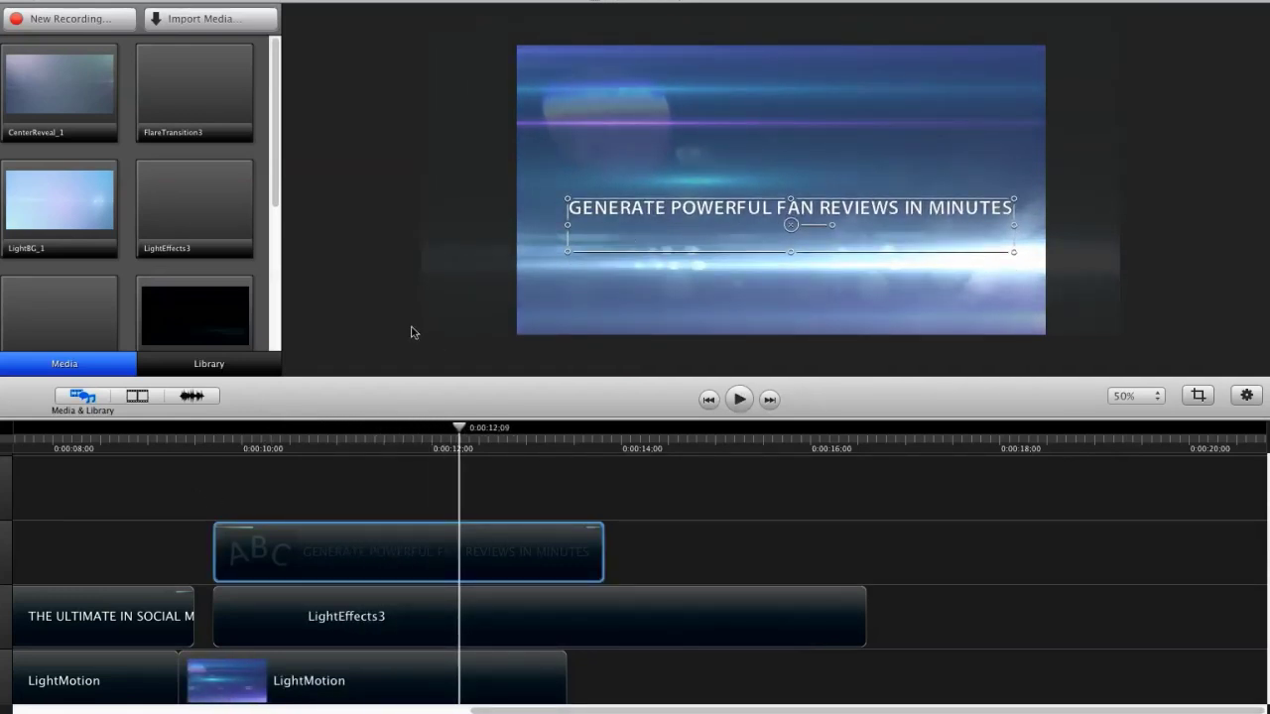
pyautogui.click(414, 333)
# Apply the Colorize video filter to LightEffects3, with the preview at 0:00:10;16
pyautogui.moveTo(460, 429); pyautogui.dragTo(292, 429)
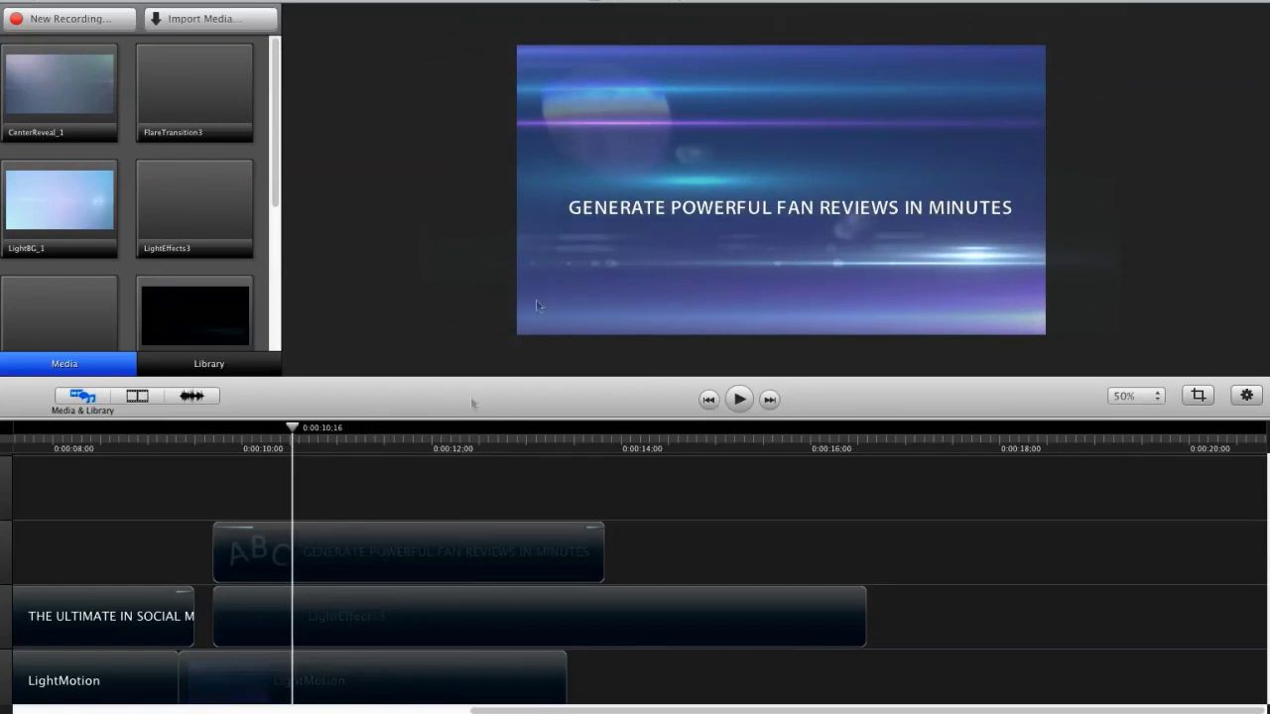
pyautogui.click(375, 601)
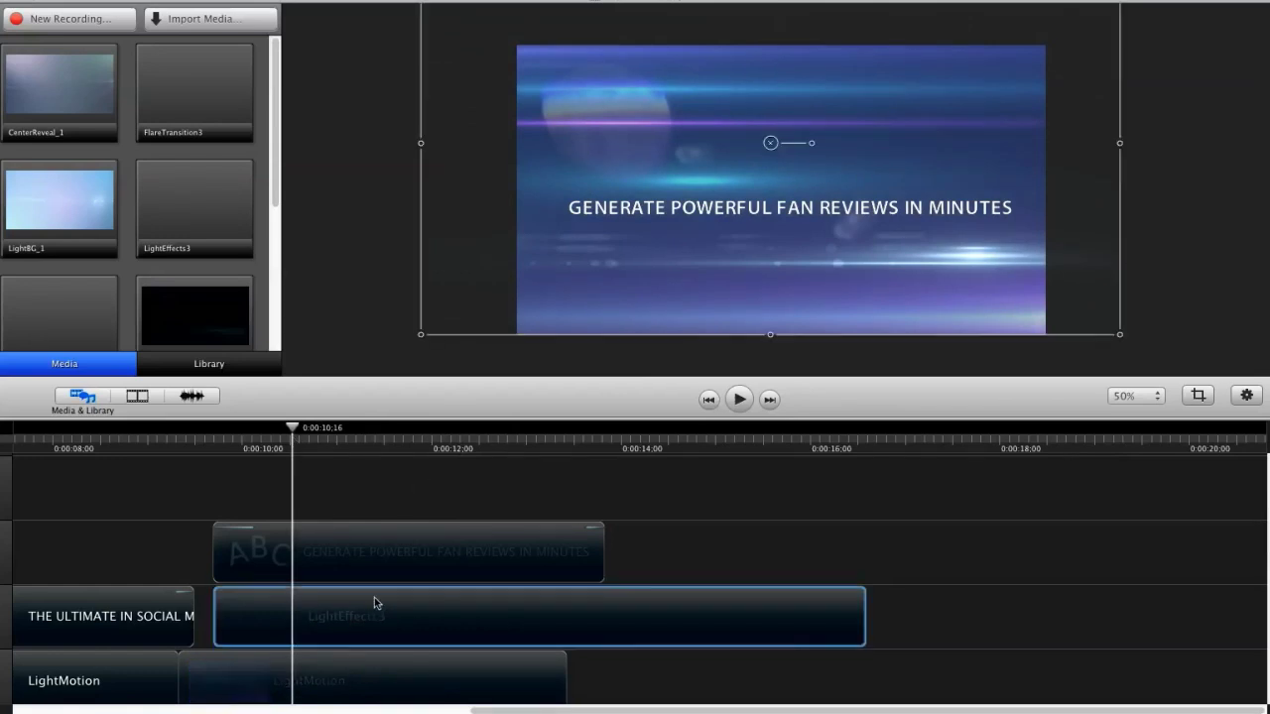
pyautogui.click(137, 396)
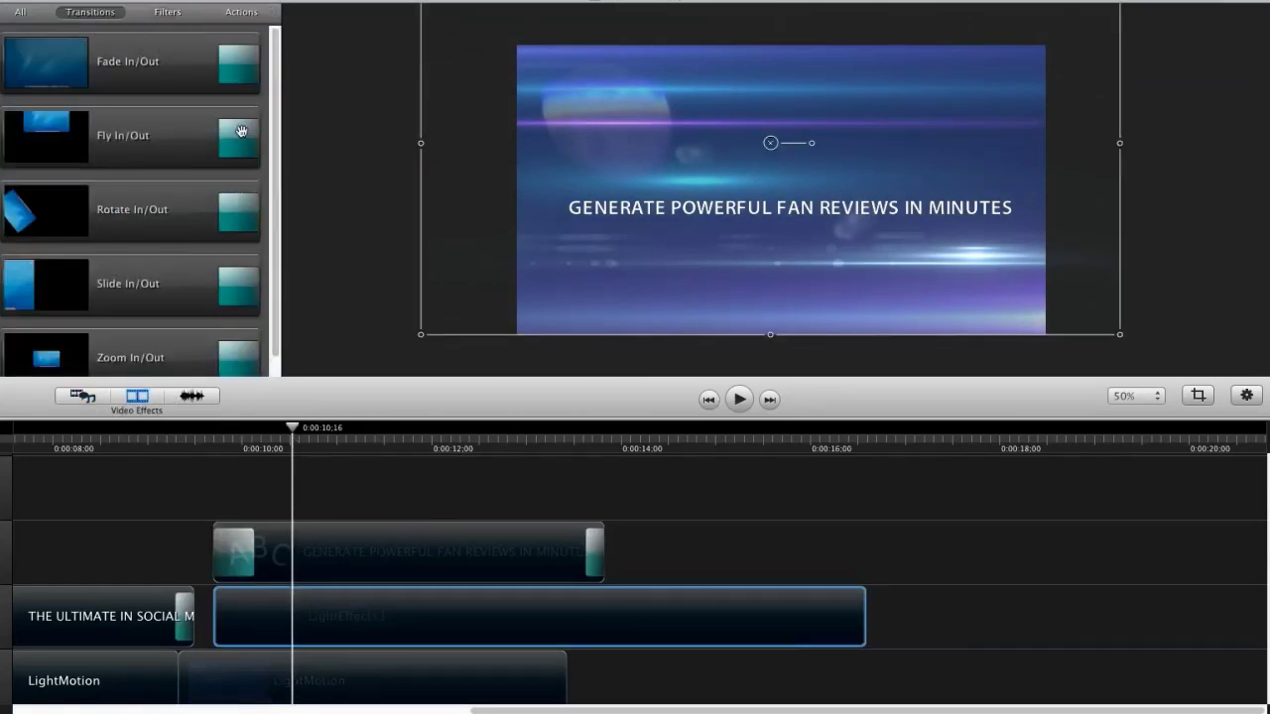
pyautogui.click(137, 396)
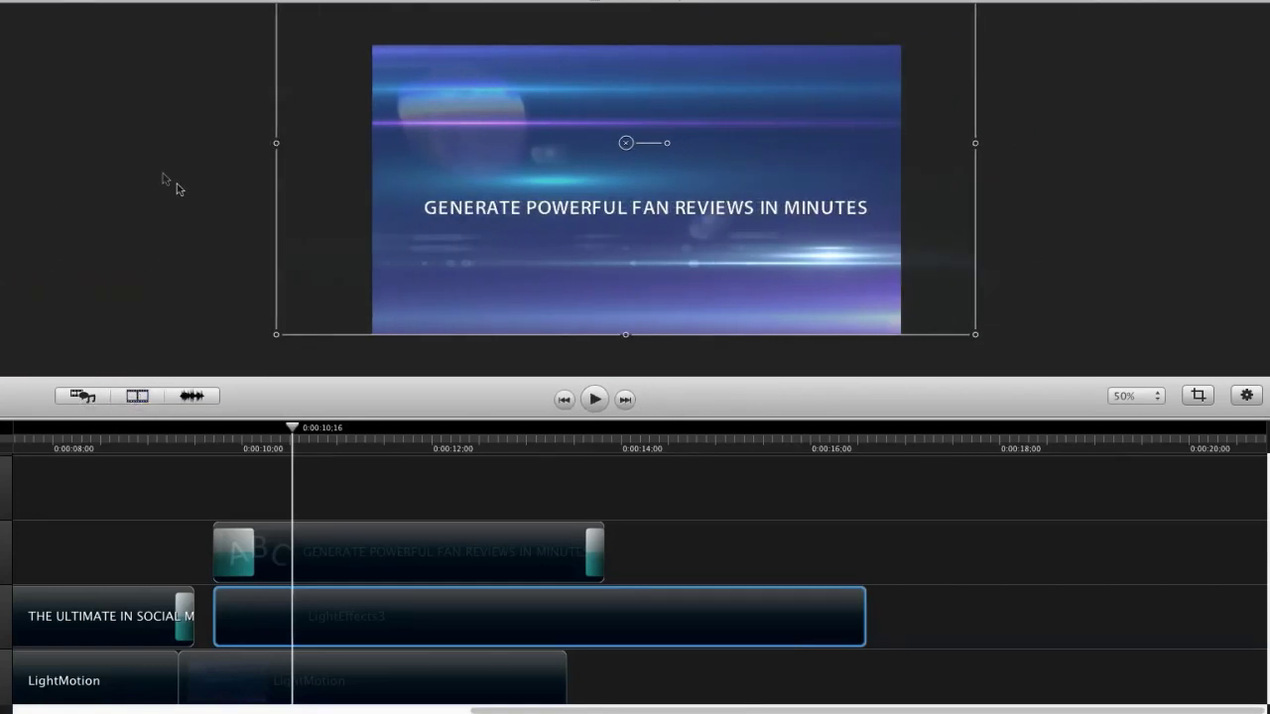
pyautogui.click(138, 400)
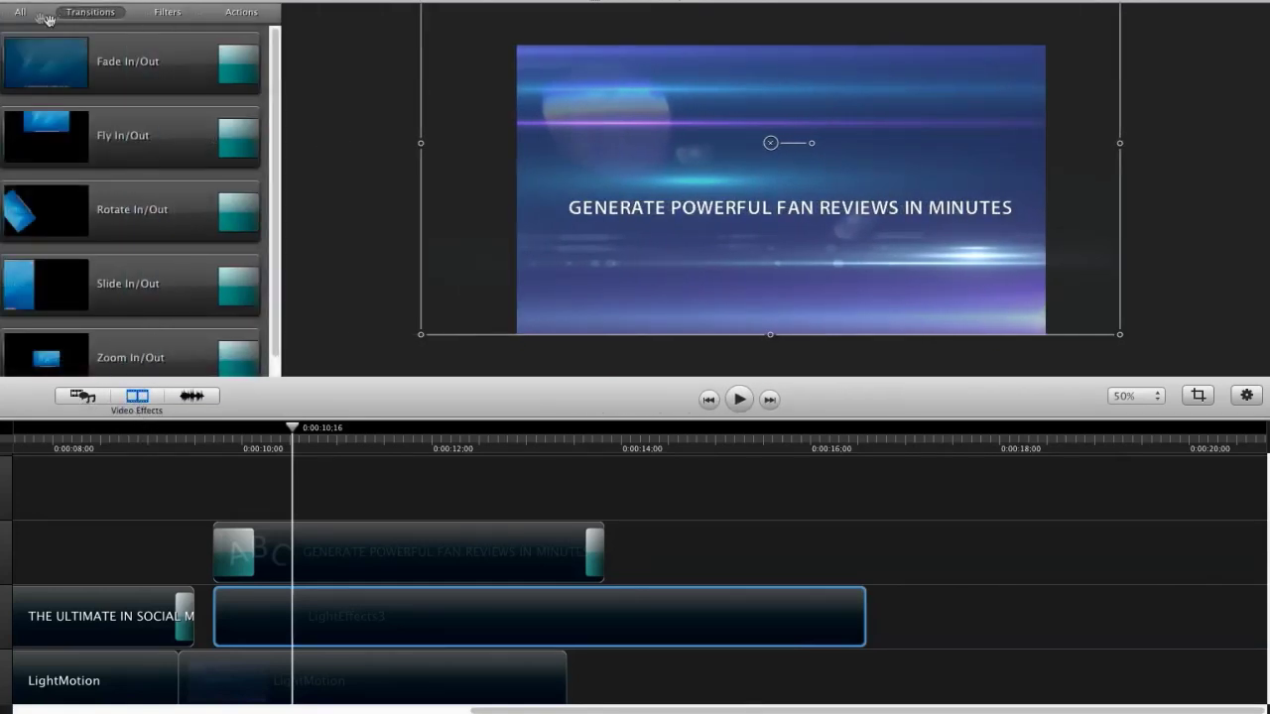
pyautogui.click(167, 12)
pyautogui.moveTo(60, 140); pyautogui.dragTo(274, 621)
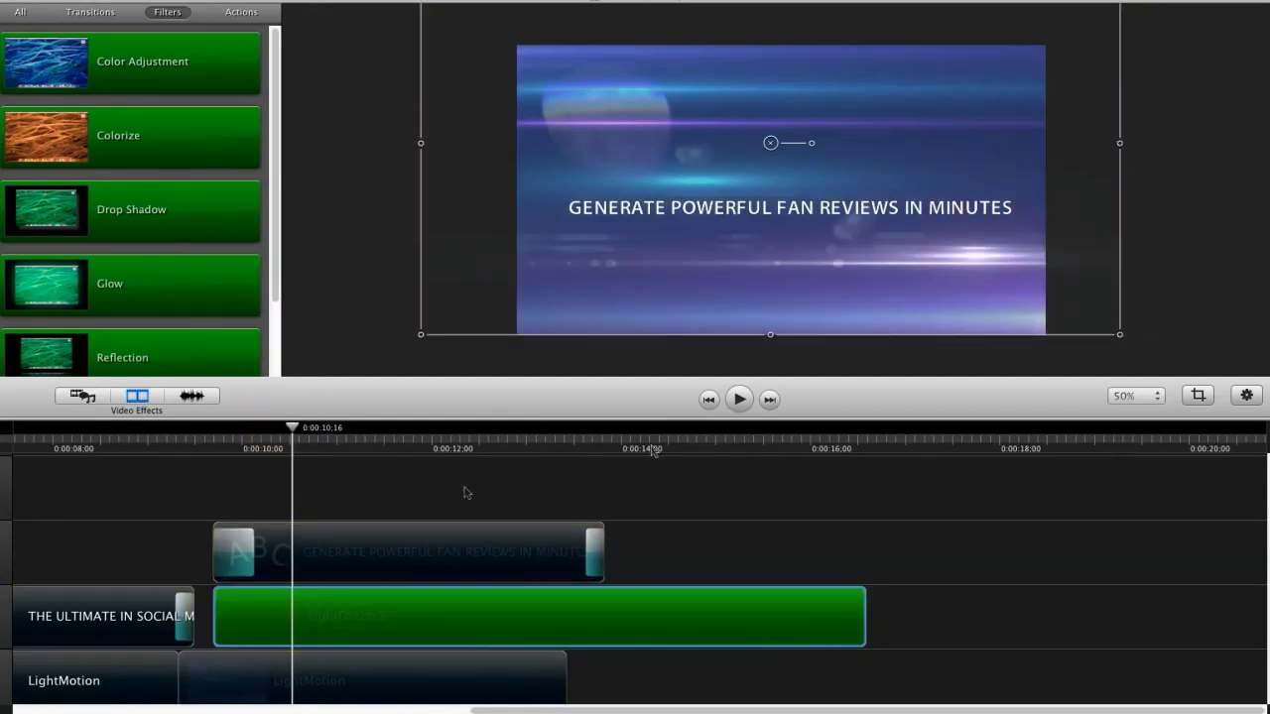
# Try a light green Colorize color on the LightEffects3 clip and raise the filter amount to 62%
pyautogui.click(1246, 395)
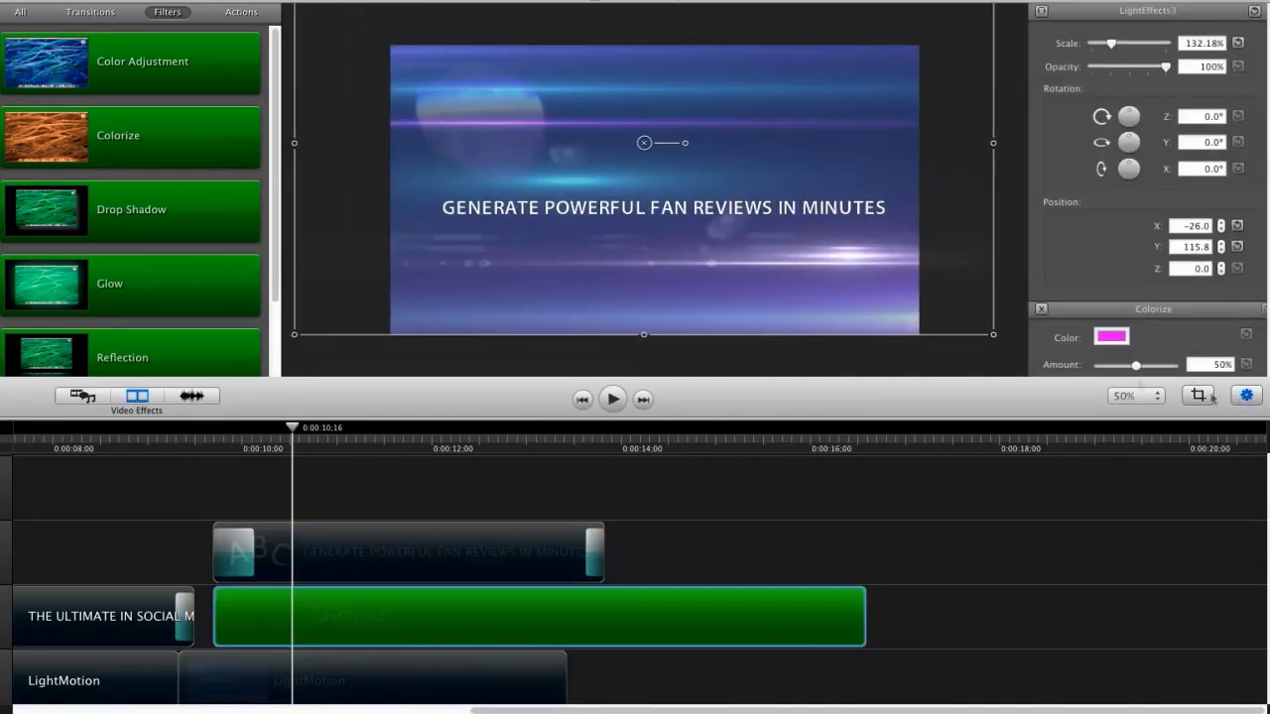
pyautogui.click(1111, 337)
pyautogui.moveTo(380, 445); pyautogui.dragTo(283, 423)
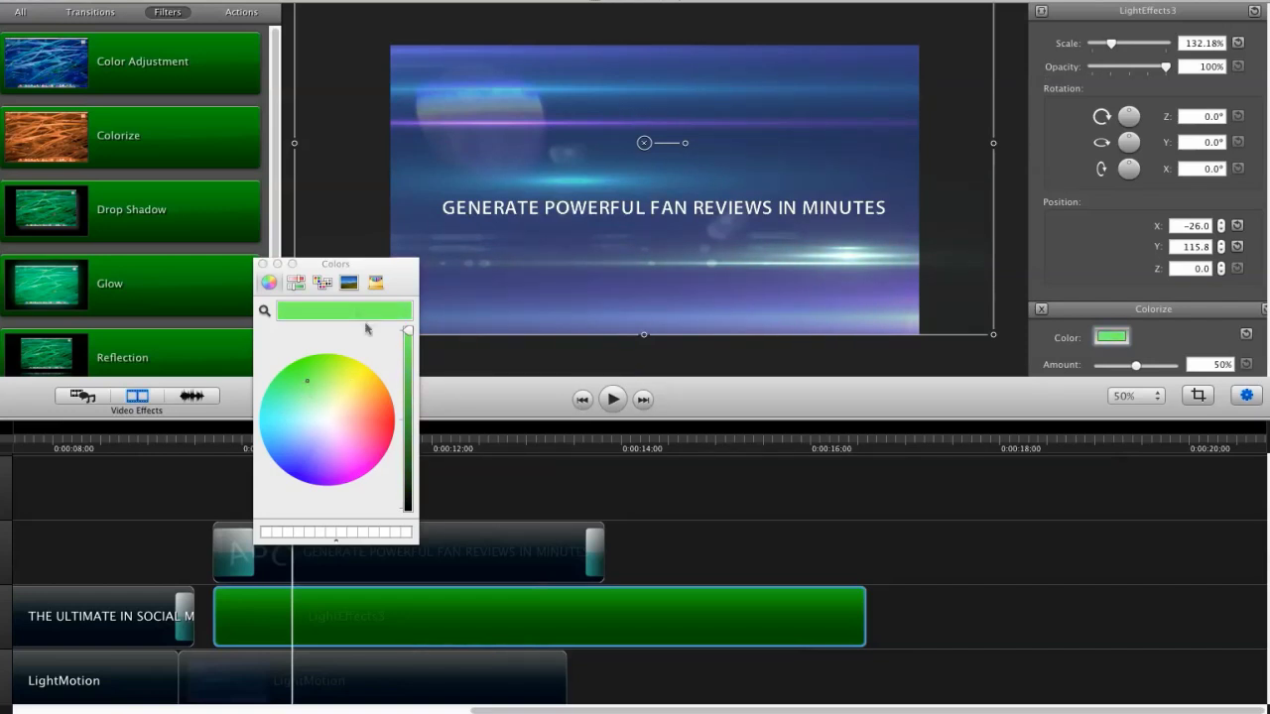
pyautogui.click(262, 264)
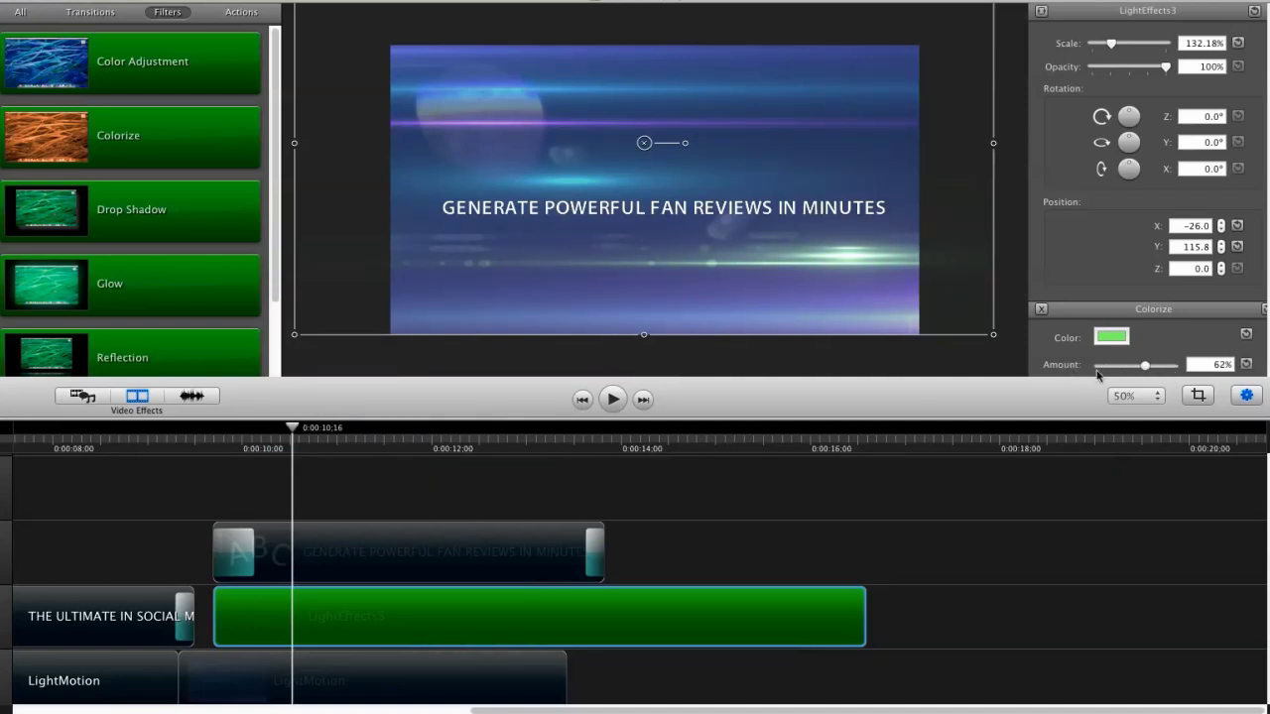
# Set the LightEffects3 clip's Colorize color to pink-magenta and its amount to 82%
pyautogui.click(1113, 339)
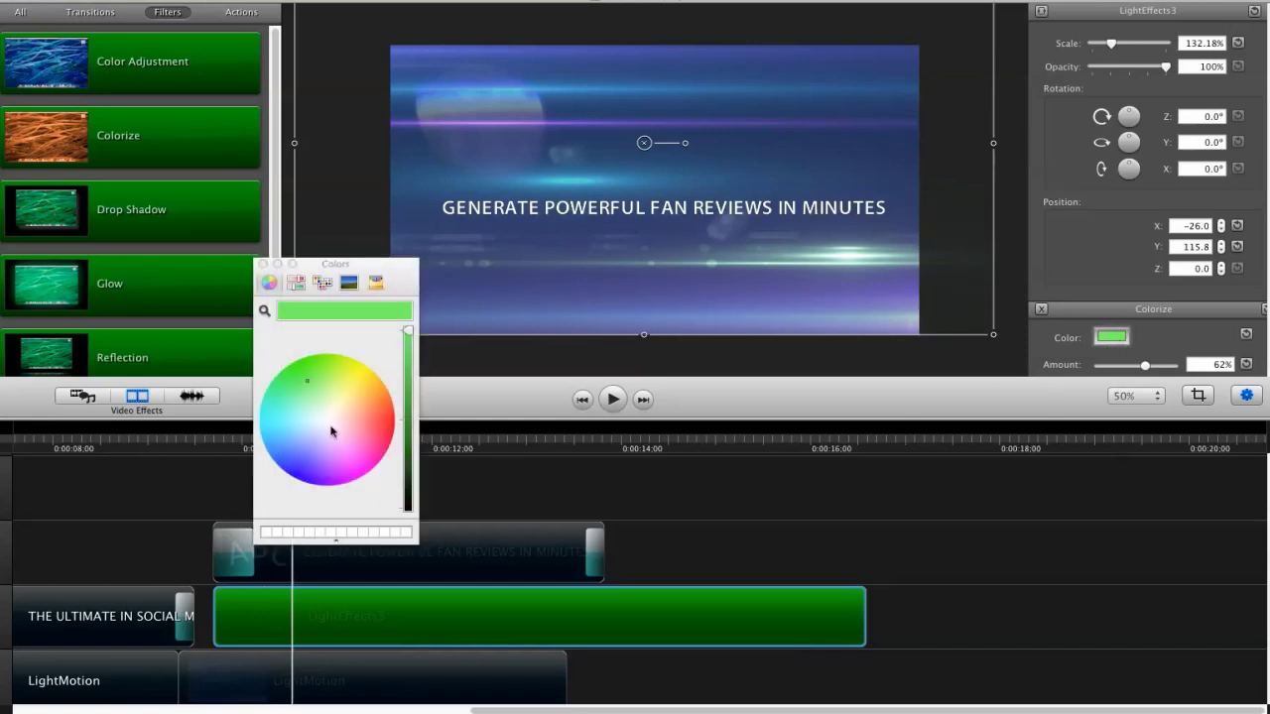
pyautogui.moveTo(331, 432); pyautogui.dragTo(350, 461)
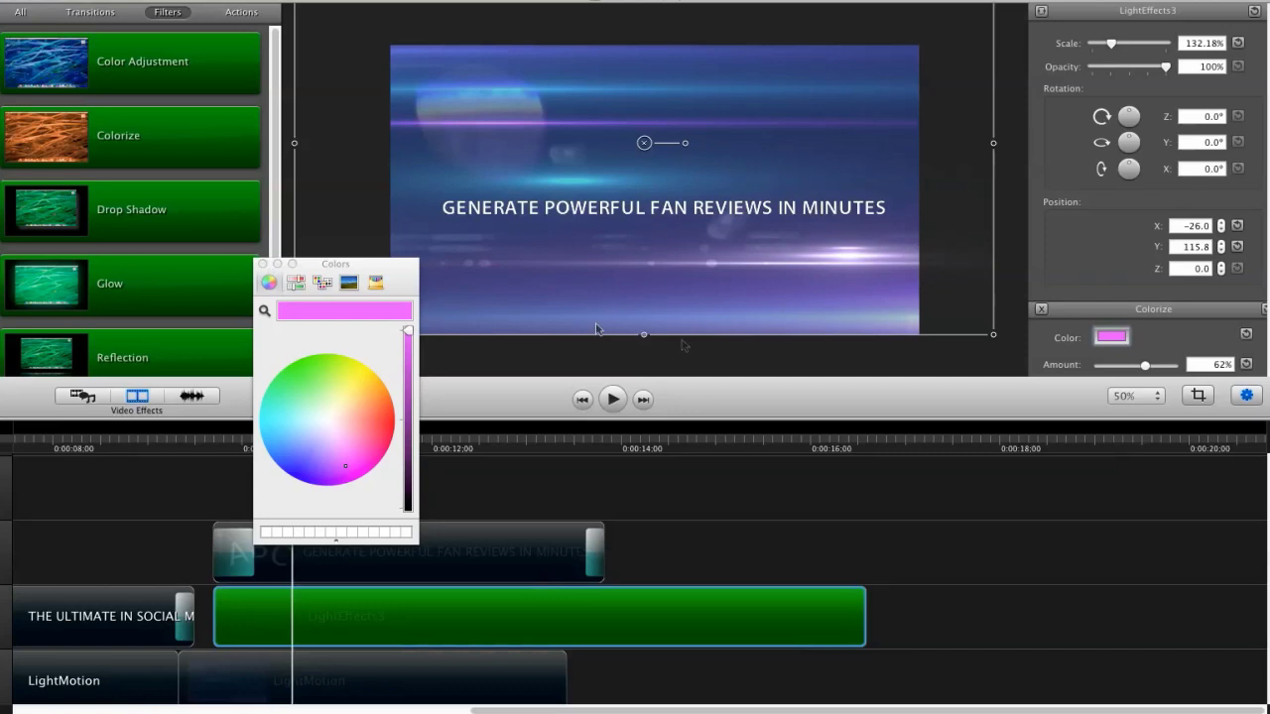
pyautogui.click(263, 264)
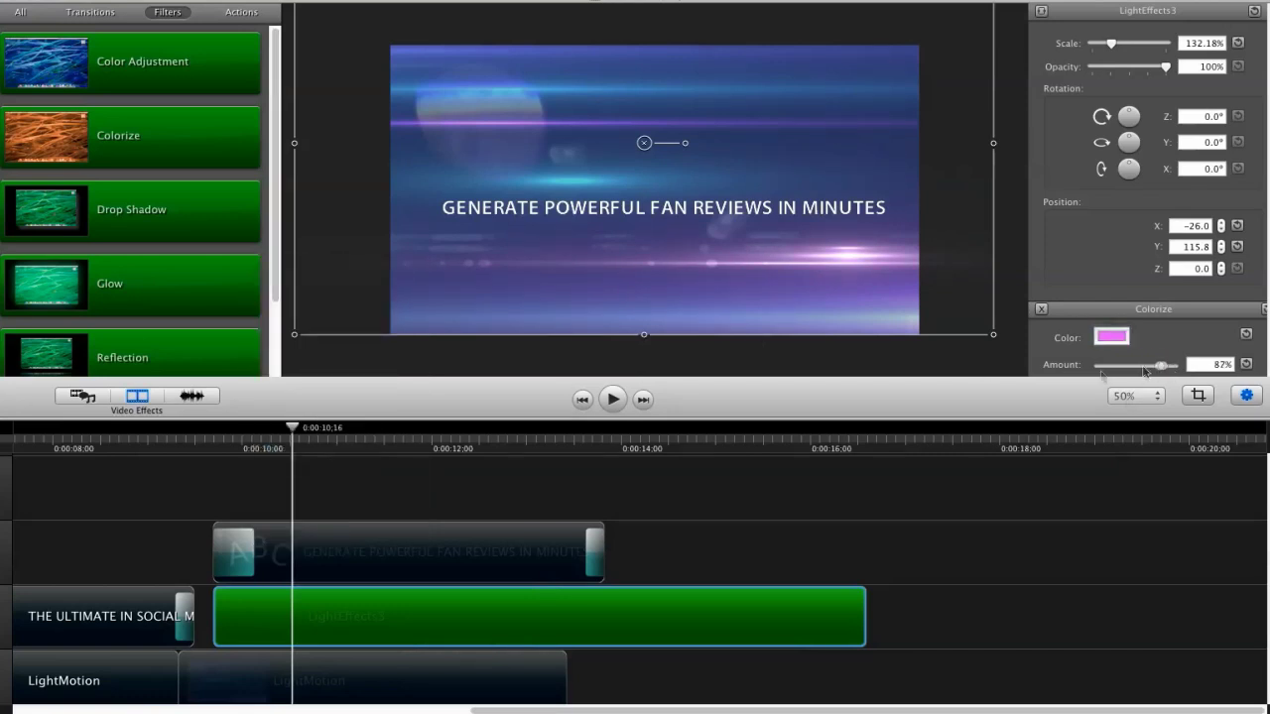
pyautogui.click(363, 355)
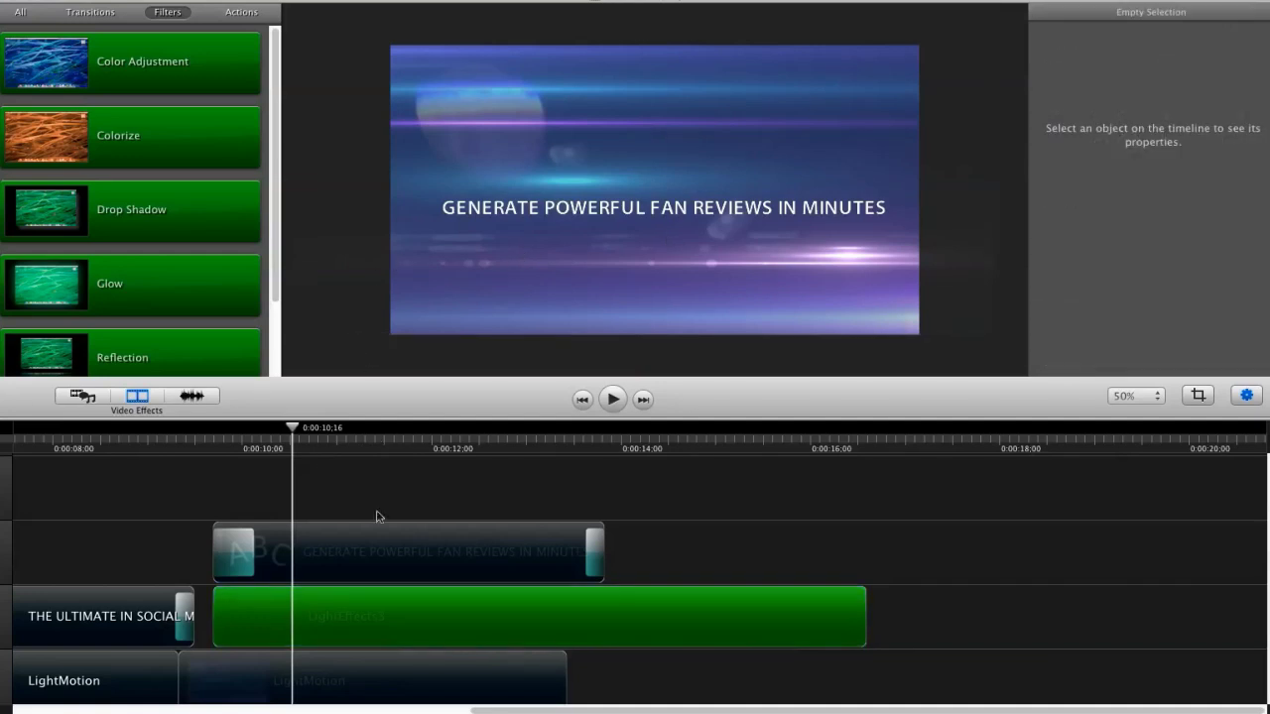
# Add a Zoom In/Out transition to the end of the LightEffects3 clip
pyautogui.moveTo(293, 432); pyautogui.dragTo(537, 490)
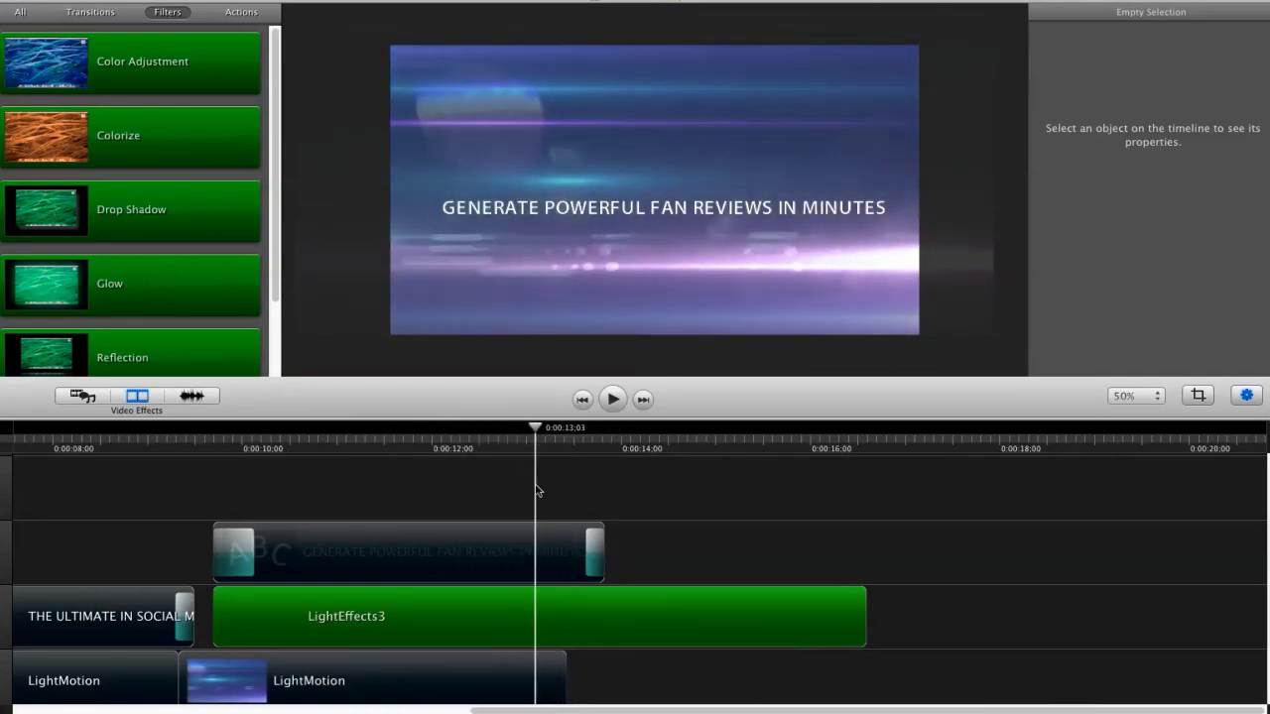
pyautogui.click(86, 15)
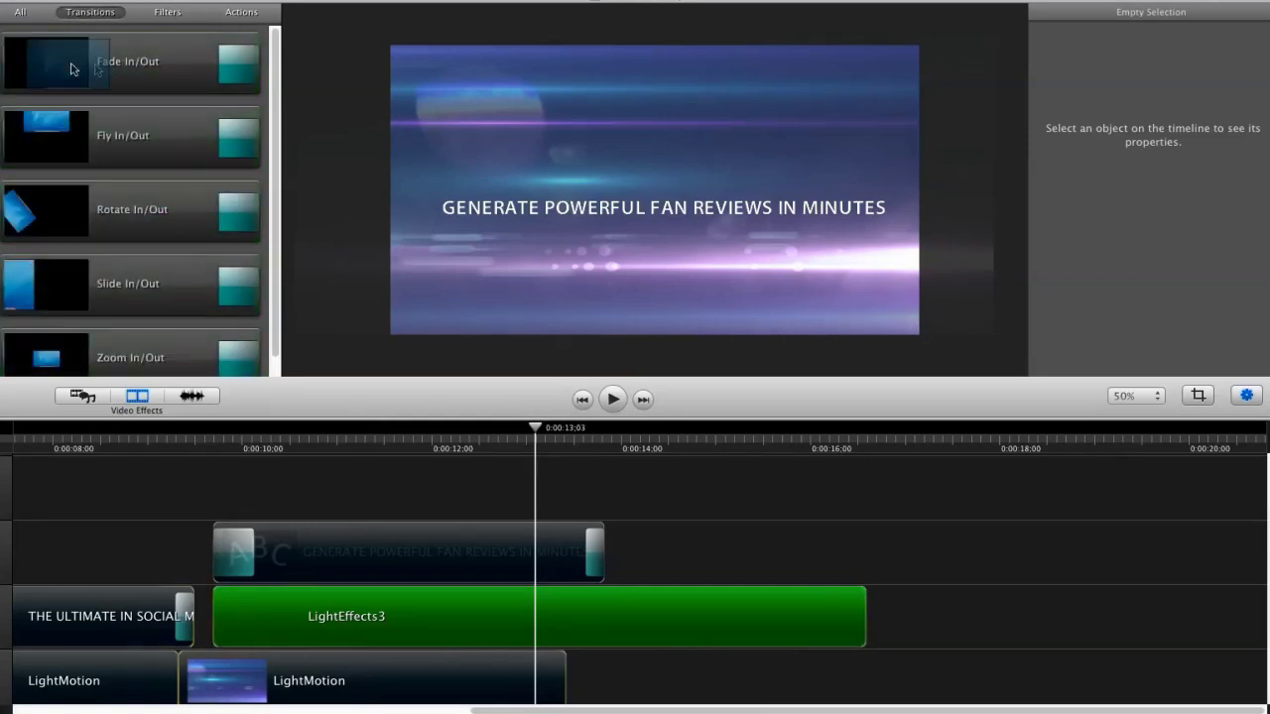
pyautogui.moveTo(62, 67); pyautogui.dragTo(91, 75)
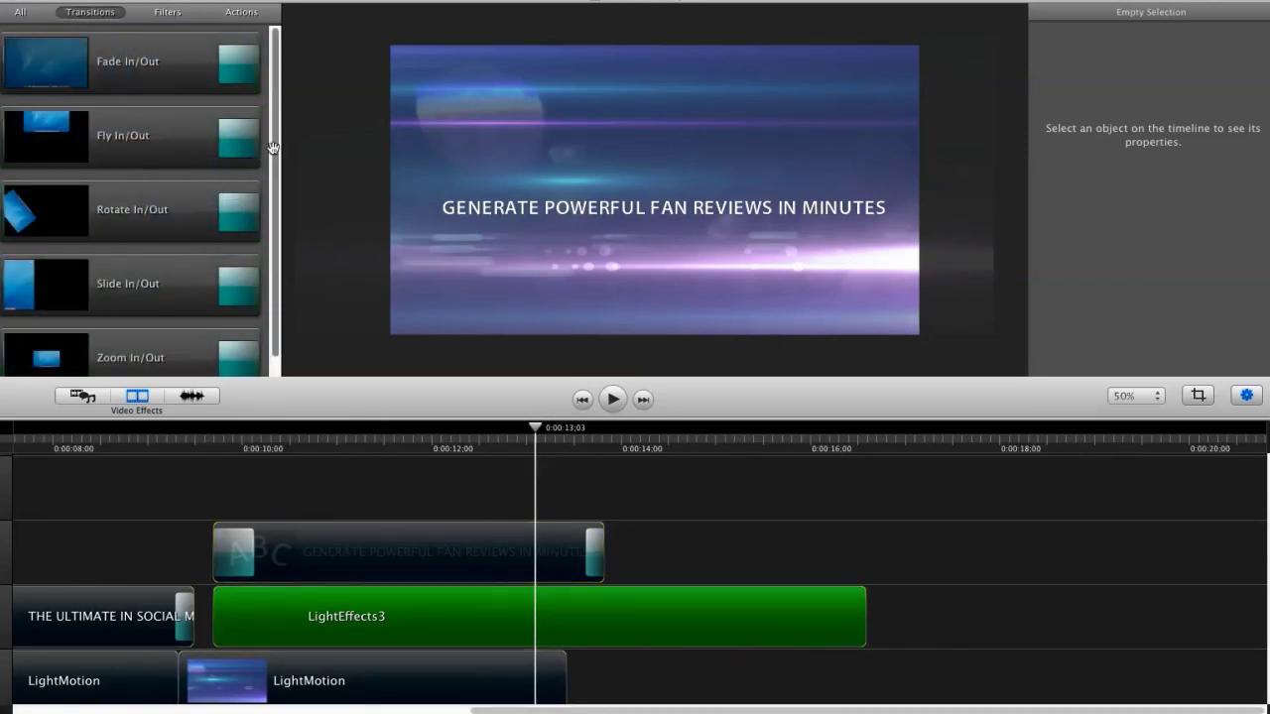
pyautogui.scroll(-2, 273, 147)
pyautogui.moveTo(77, 332); pyautogui.dragTo(542, 620)
pyautogui.moveTo(558, 619); pyautogui.dragTo(560, 619)
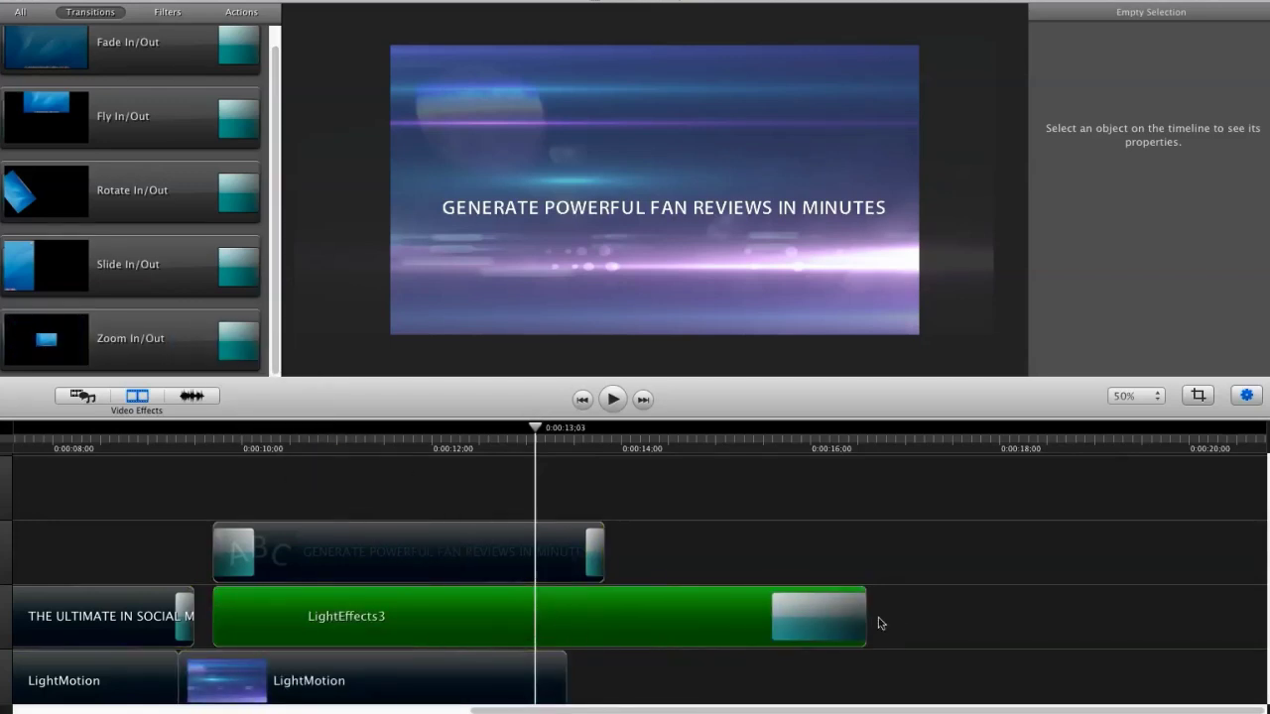
# Trim the LightEffects3 clip to end with the title clip above it and shorten its ending transition
pyautogui.moveTo(863, 616); pyautogui.dragTo(607, 619)
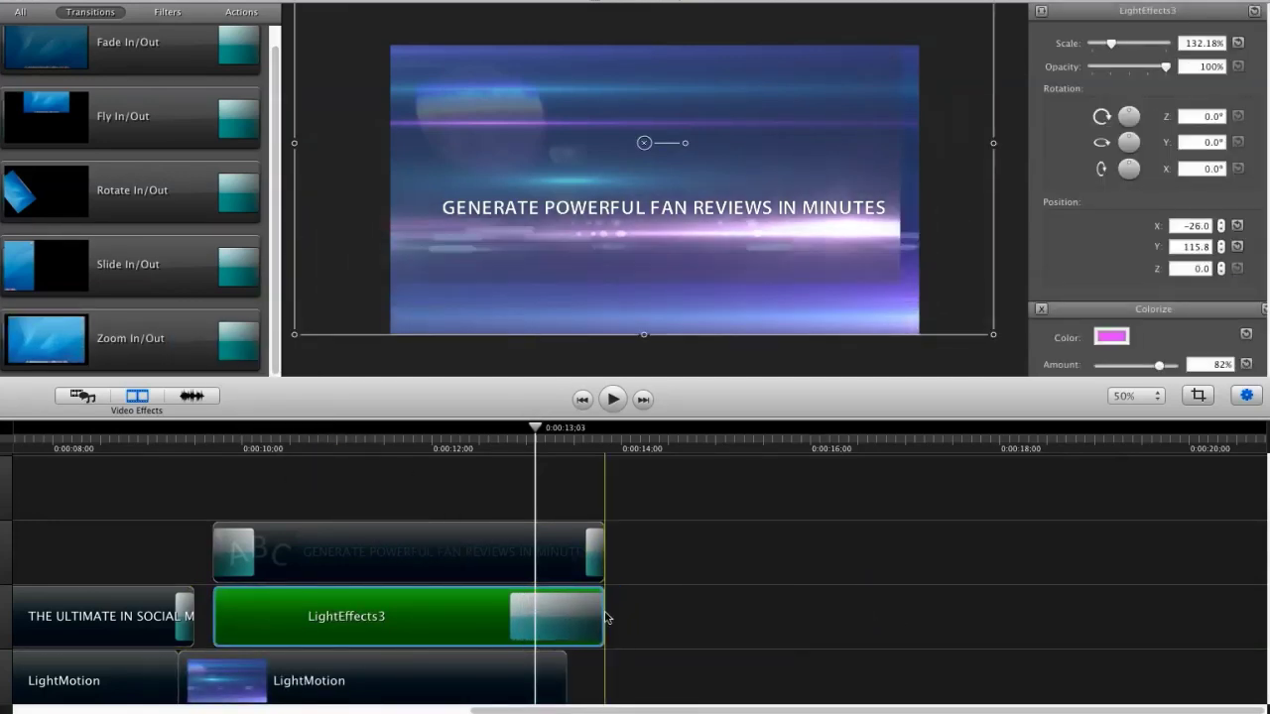
pyautogui.moveTo(509, 621); pyautogui.dragTo(555, 627)
pyautogui.moveTo(531, 448); pyautogui.dragTo(497, 448)
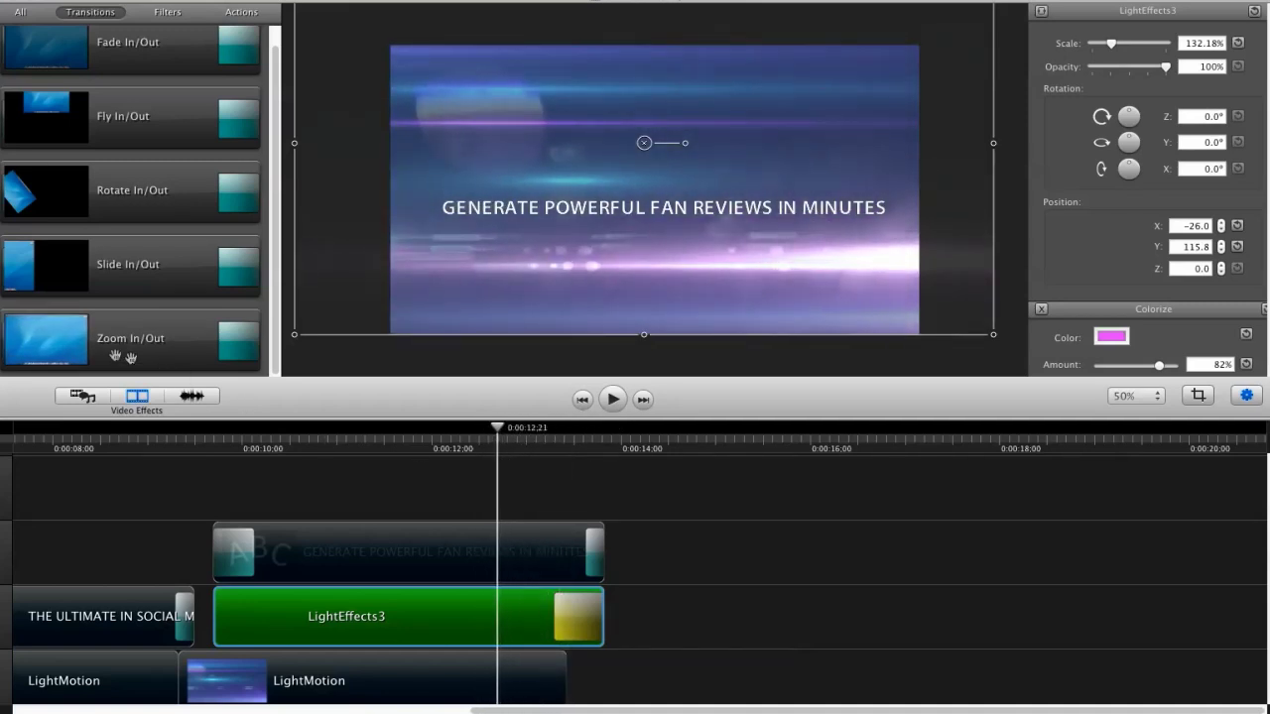
# Try a Zoom In/Out transition at the start of the LightEffects3 clip, and remove both of its transitions after previewing
pyautogui.moveTo(90, 348); pyautogui.dragTo(323, 631)
pyautogui.moveTo(258, 447); pyautogui.dragTo(570, 474)
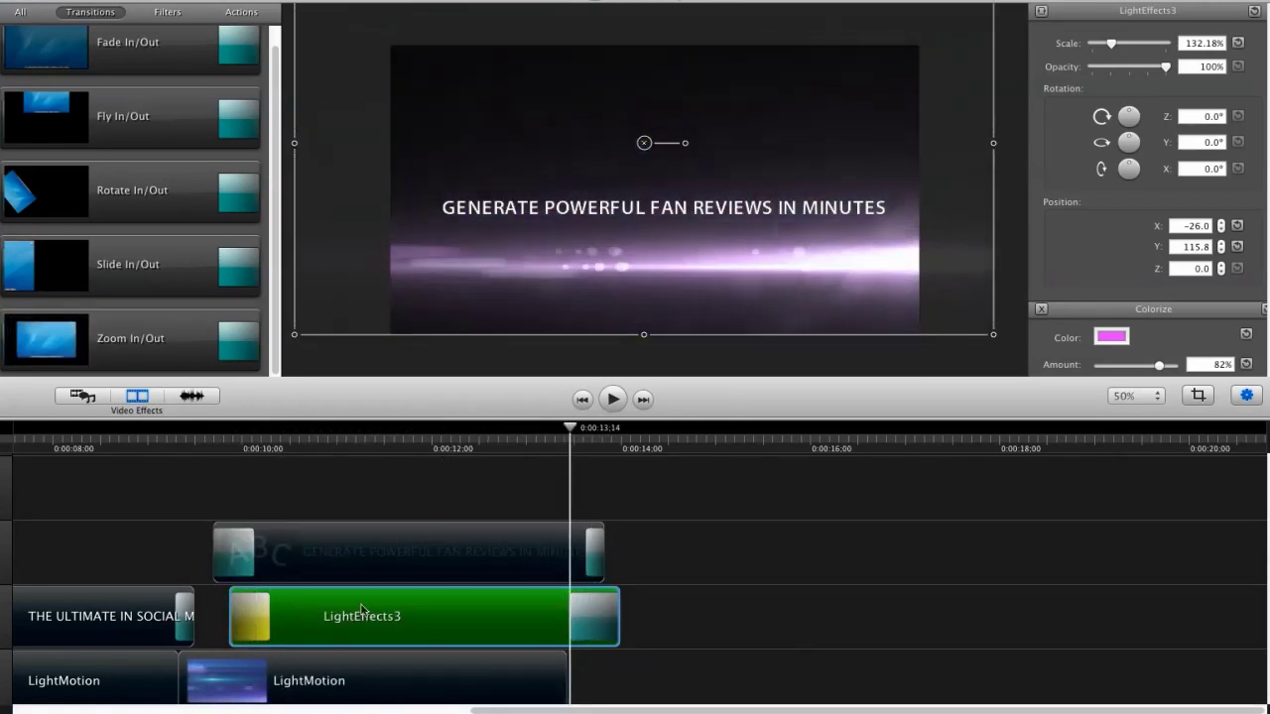
pyautogui.click(590, 614)
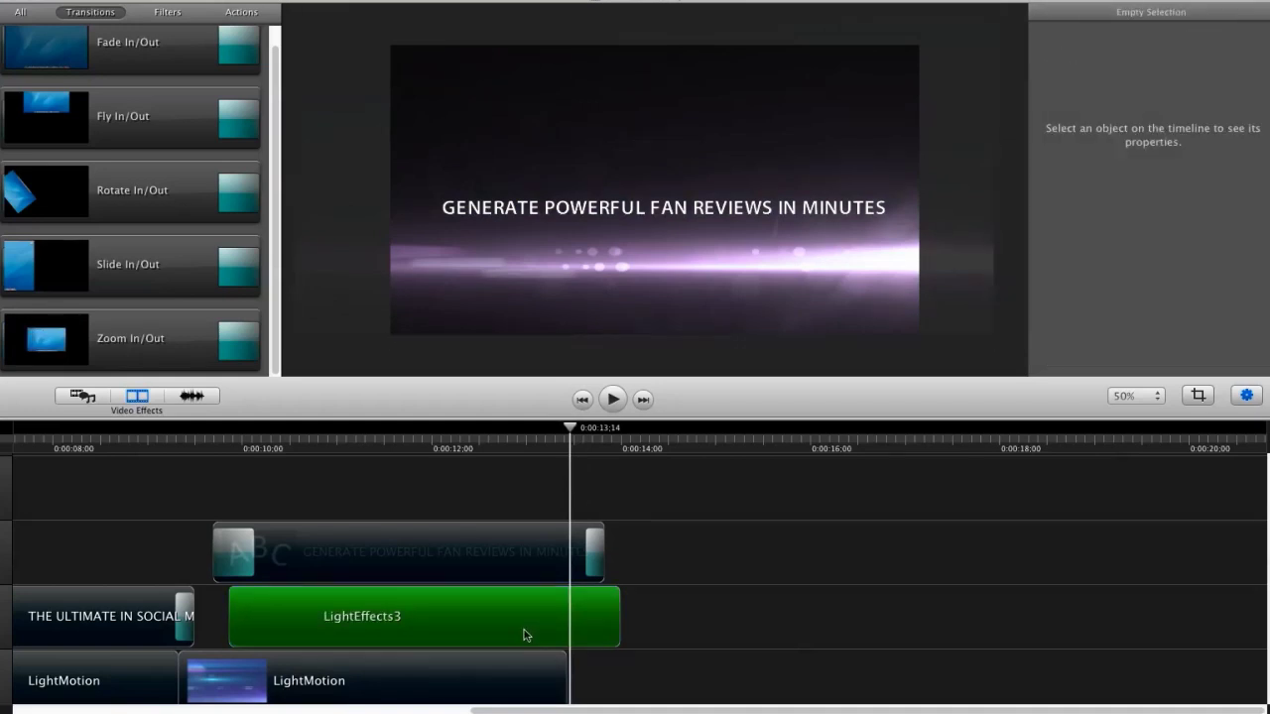
# Realign the LightEffects3 clip with the title clip above and add a Fade In/Out transition to its end
pyautogui.moveTo(526, 635); pyautogui.dragTo(510, 635)
pyautogui.moveTo(52, 52); pyautogui.dragTo(512, 633)
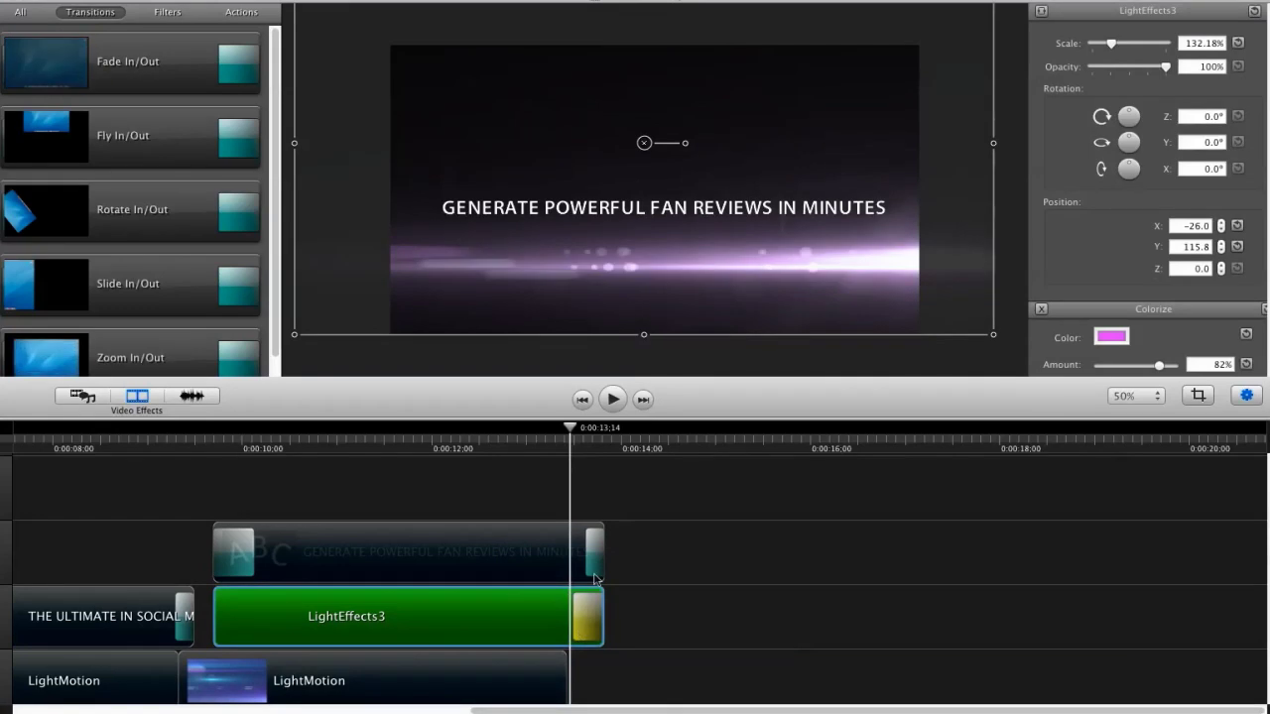
pyautogui.moveTo(565, 487); pyautogui.dragTo(537, 489)
# Copy the section of the second LightMotion clip ending at 0:00:12;25 and paste it as a separate clip on a new track
pyautogui.click(569, 671)
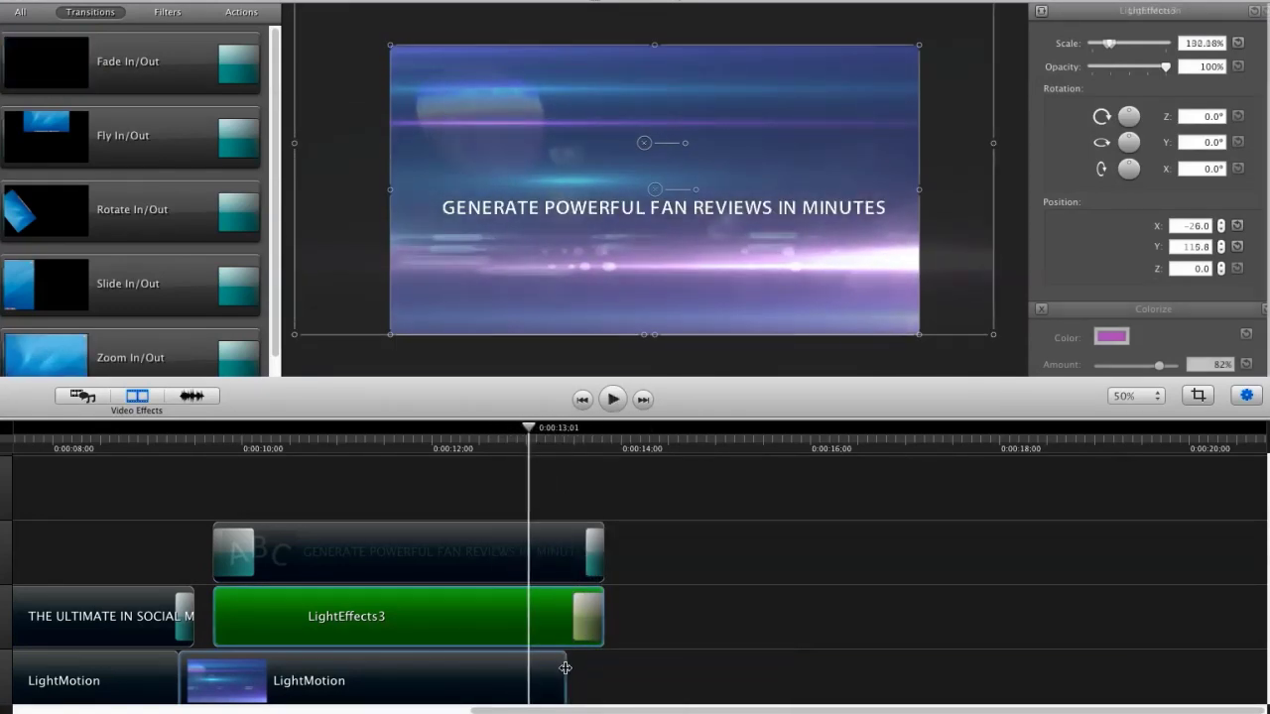
pyautogui.moveTo(486, 434); pyautogui.dragTo(426, 677)
pyautogui.moveTo(425, 431); pyautogui.dragTo(383, 438)
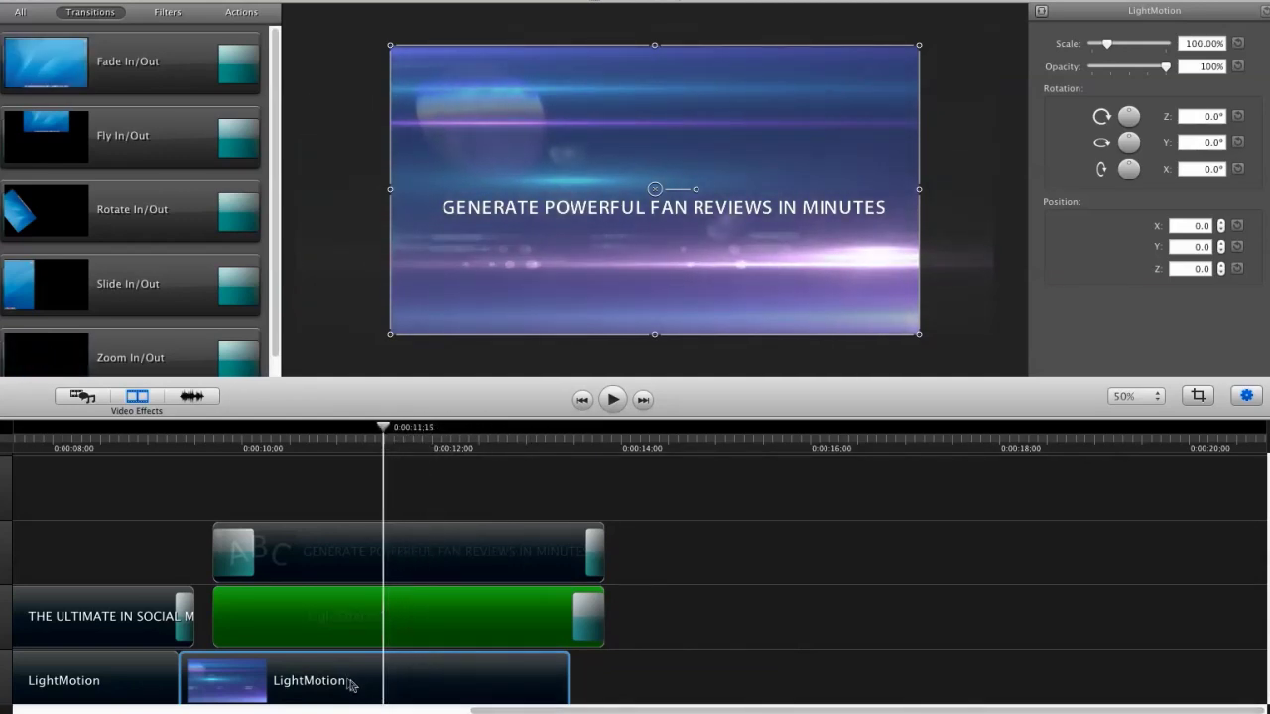
pyautogui.moveTo(344, 684); pyautogui.dragTo(512, 685)
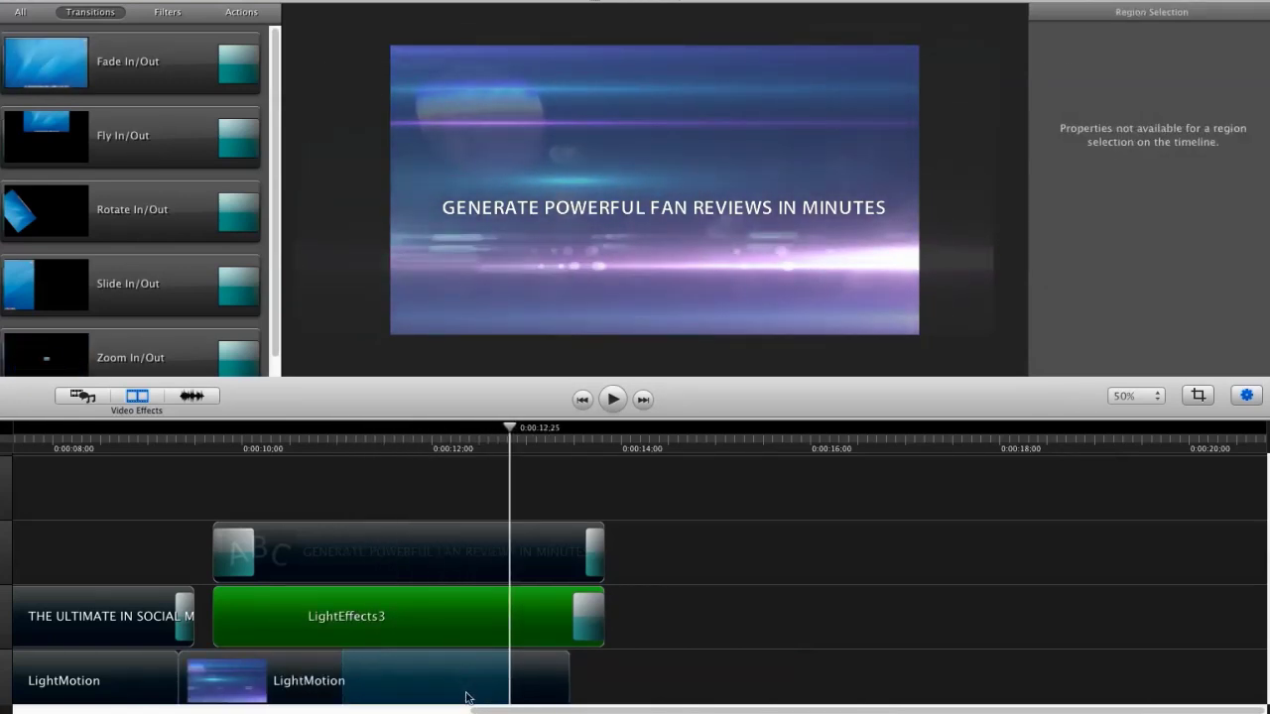
pyautogui.click(614, 684)
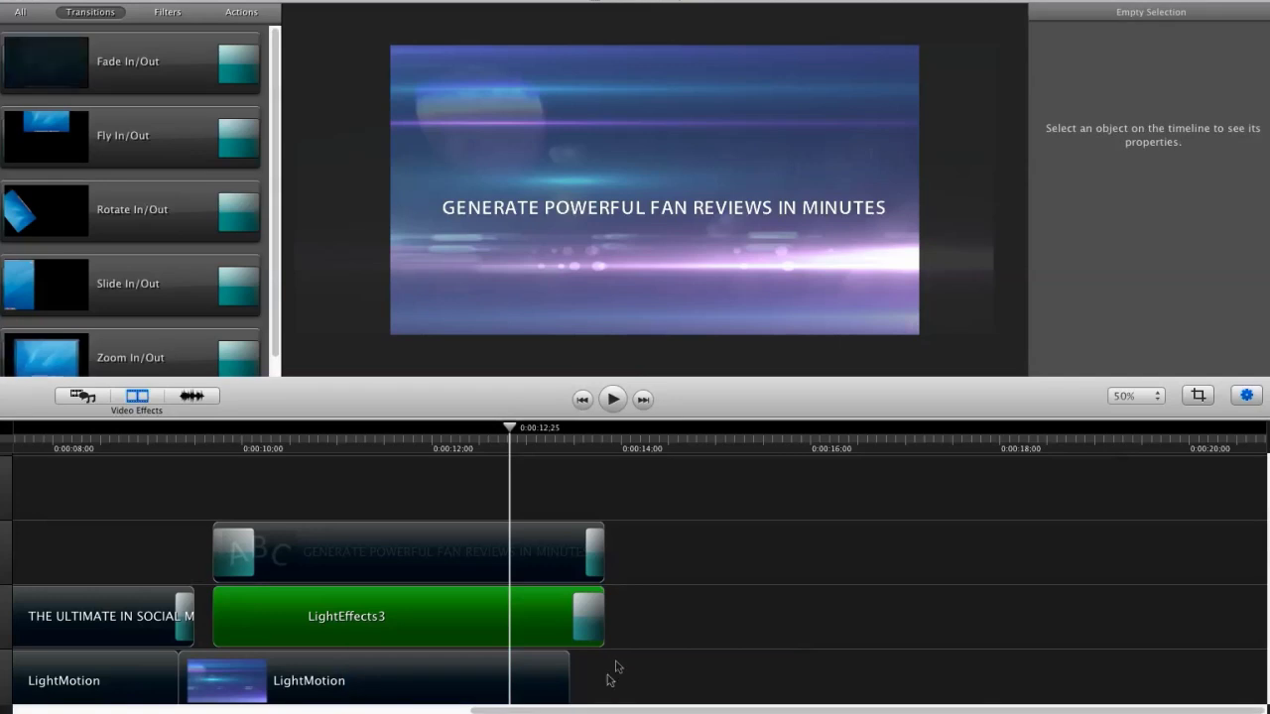
pyautogui.press('super+v')
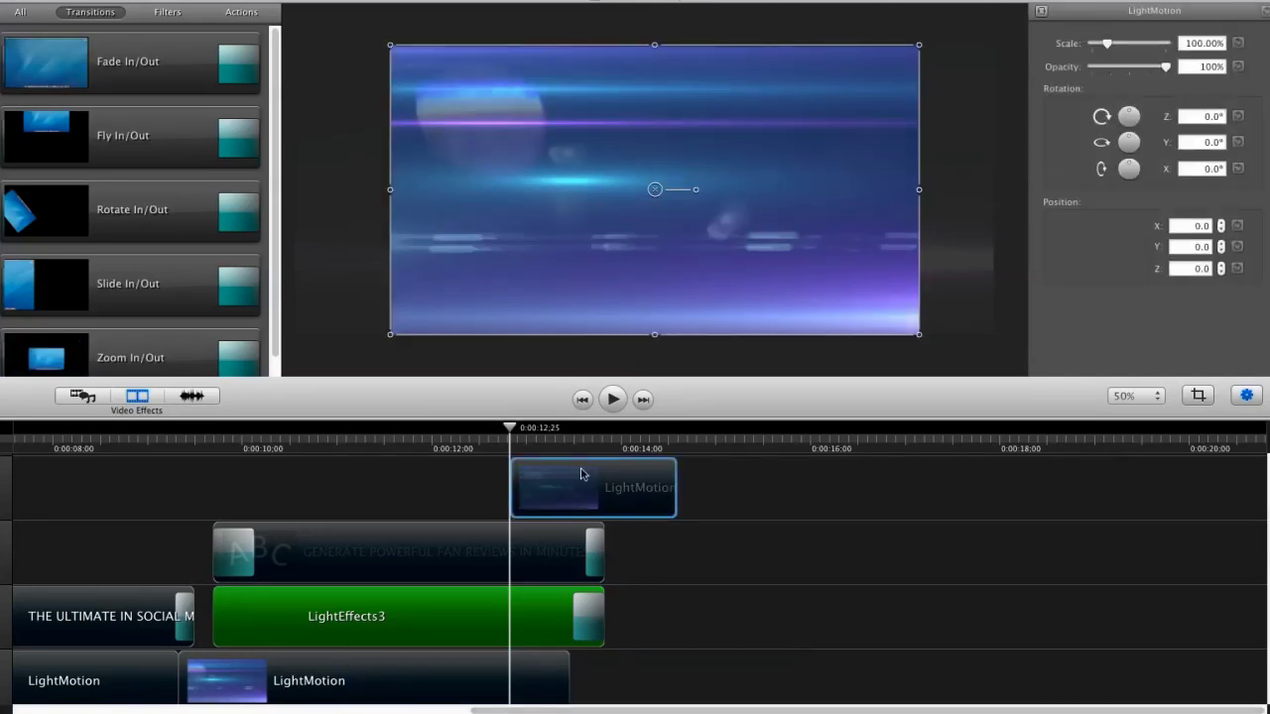
# Try placing two pasted LightMotion copies end to end beyond the title clip, and delete the second copy after previewing the join
pyautogui.moveTo(579, 483); pyautogui.dragTo(731, 548)
pyautogui.click(651, 441)
pyautogui.moveTo(650, 434); pyautogui.dragTo(716, 457)
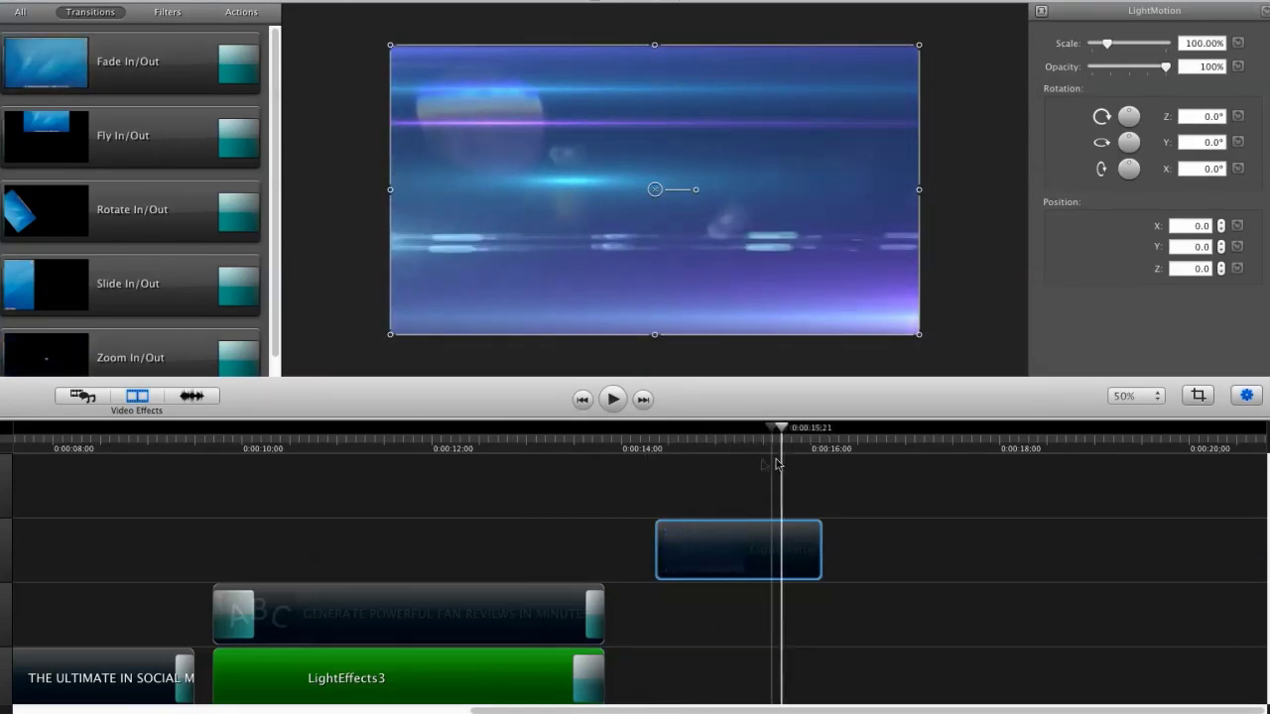
pyautogui.click(852, 567)
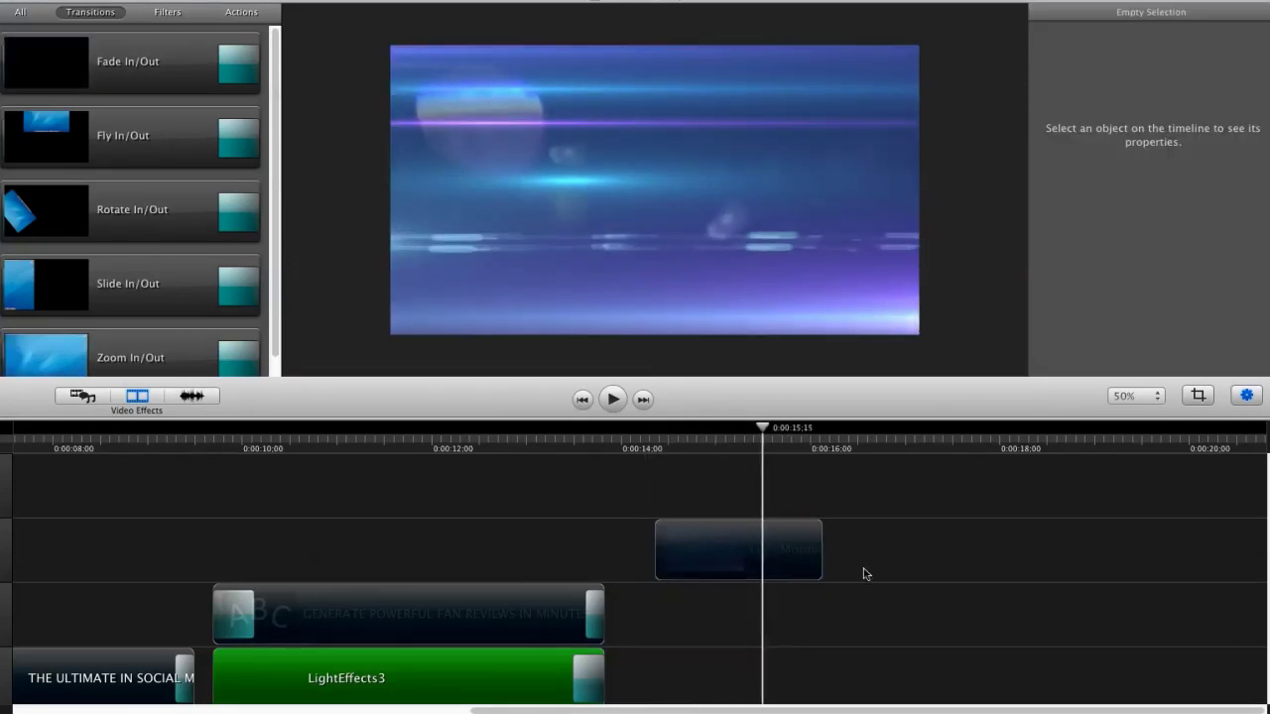
pyautogui.press('super+v')
pyautogui.moveTo(849, 680); pyautogui.dragTo(896, 510)
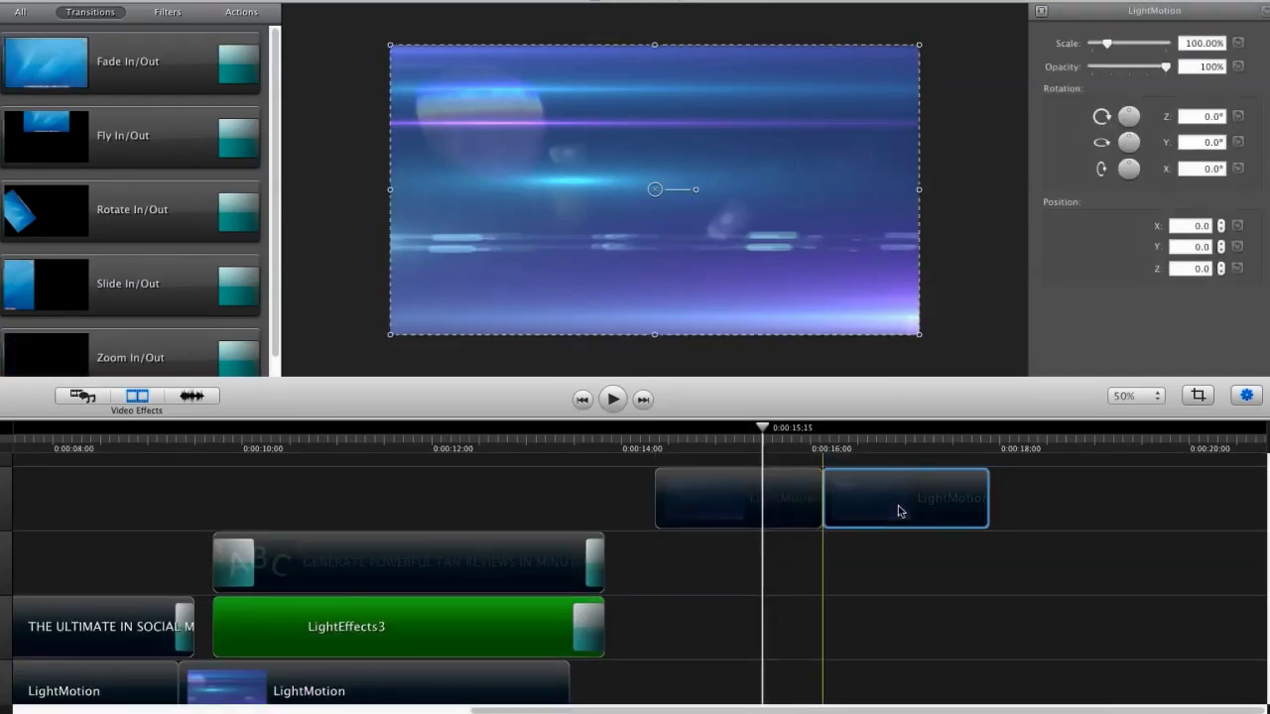
pyautogui.press('space')
pyautogui.press('space')
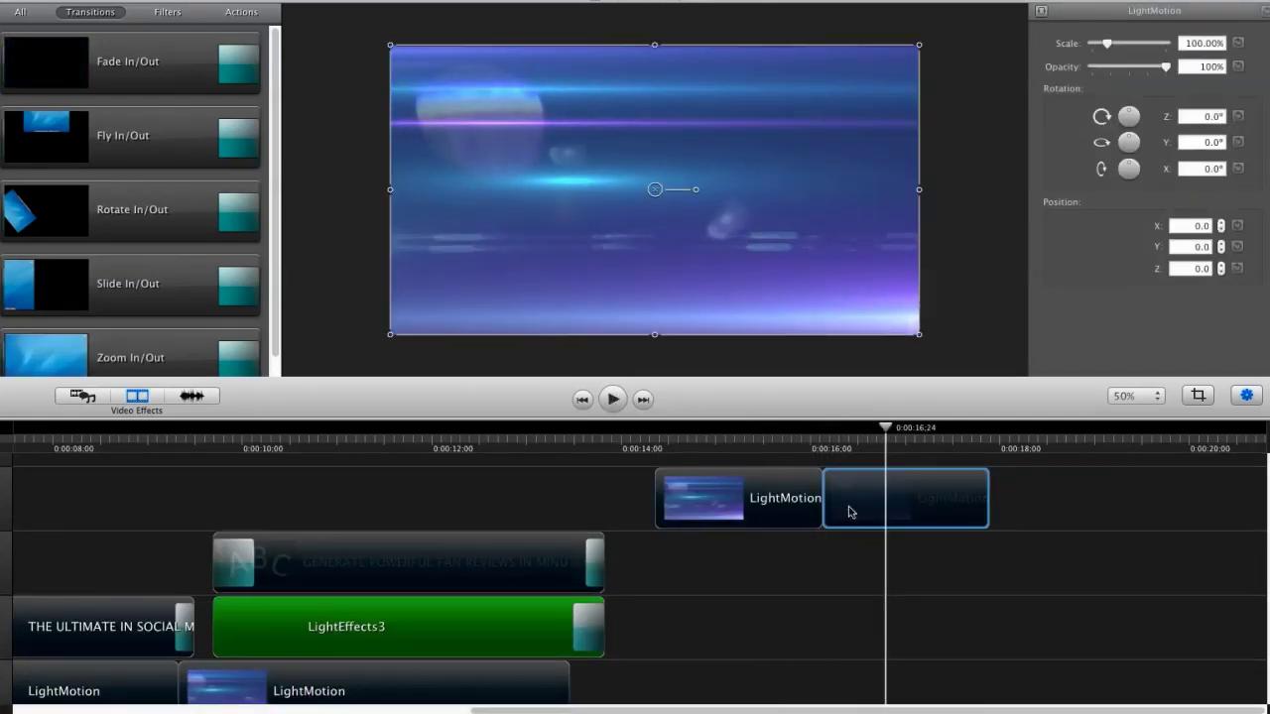
pyautogui.press('Delete')
# Move the LightMotion copy onto the background track directly after the existing LightMotion clips and preview the join
pyautogui.moveTo(740, 508); pyautogui.dragTo(627, 682)
pyautogui.moveTo(534, 449); pyautogui.dragTo(593, 448)
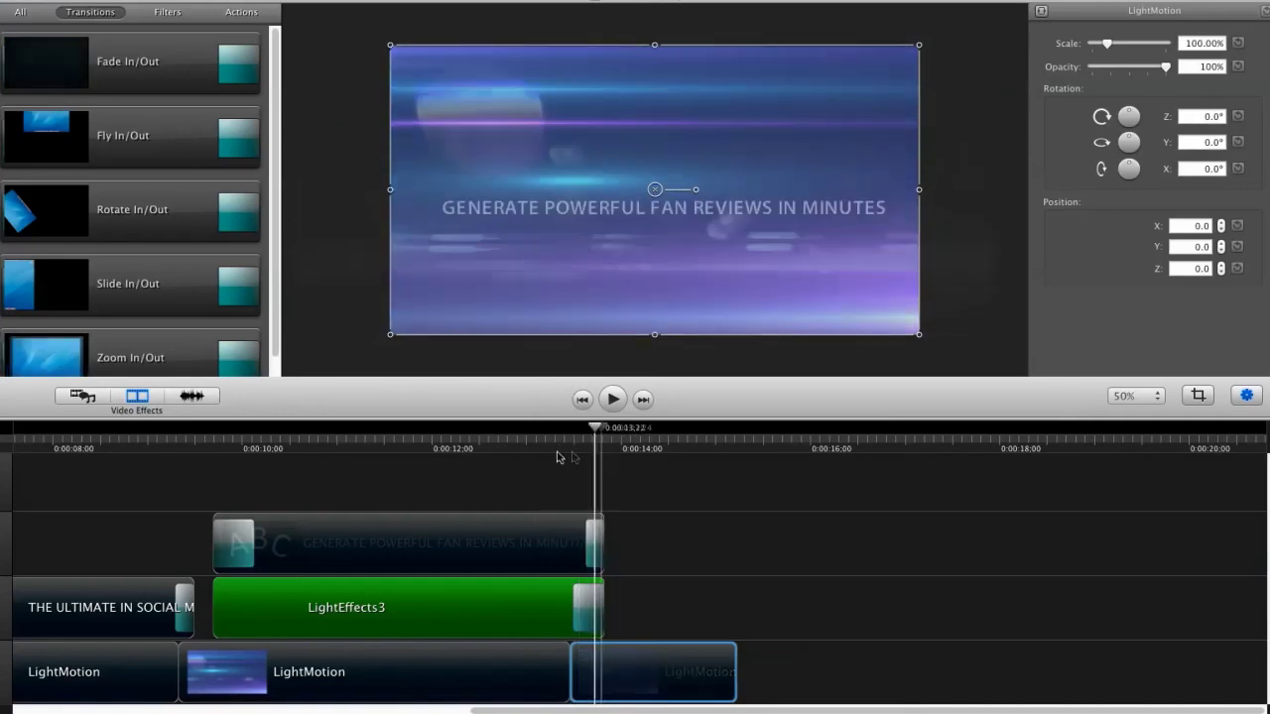
pyautogui.click(530, 448)
pyautogui.press('space')
pyautogui.click(681, 559)
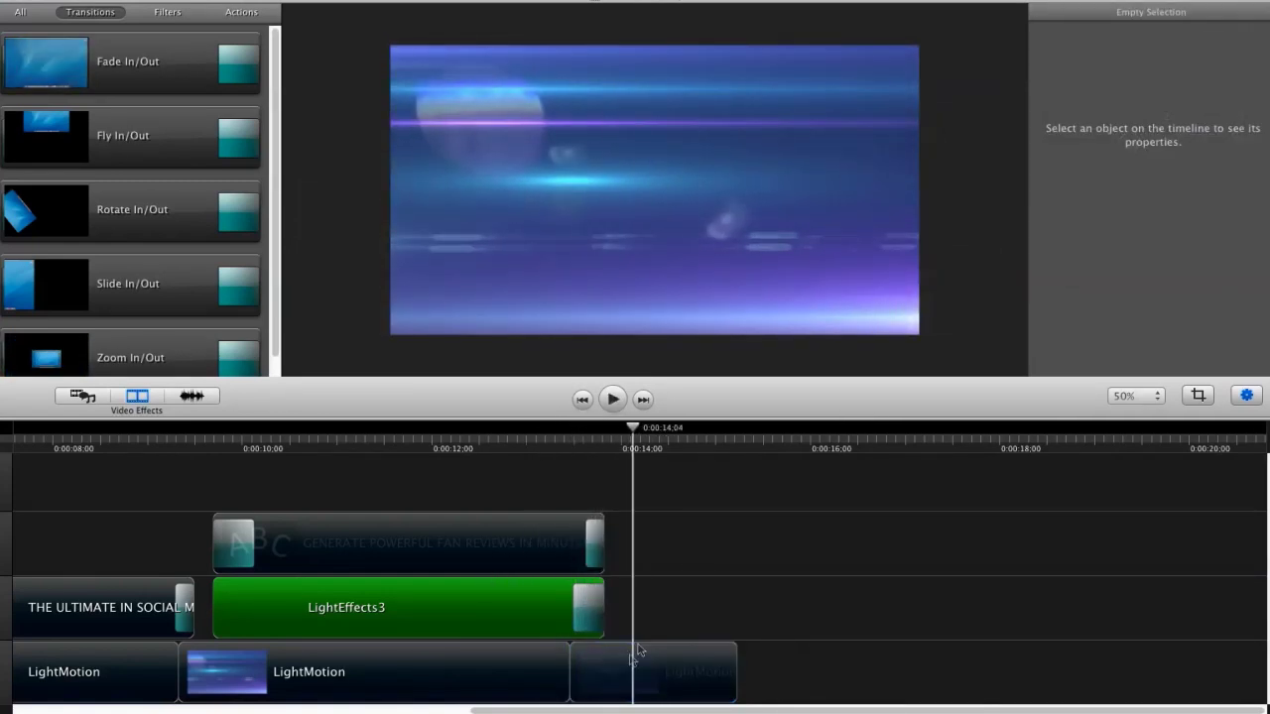
# Shorten the end of the LightMotion clip before the copy, butt the copy against it, and preview the join
pyautogui.click(583, 685)
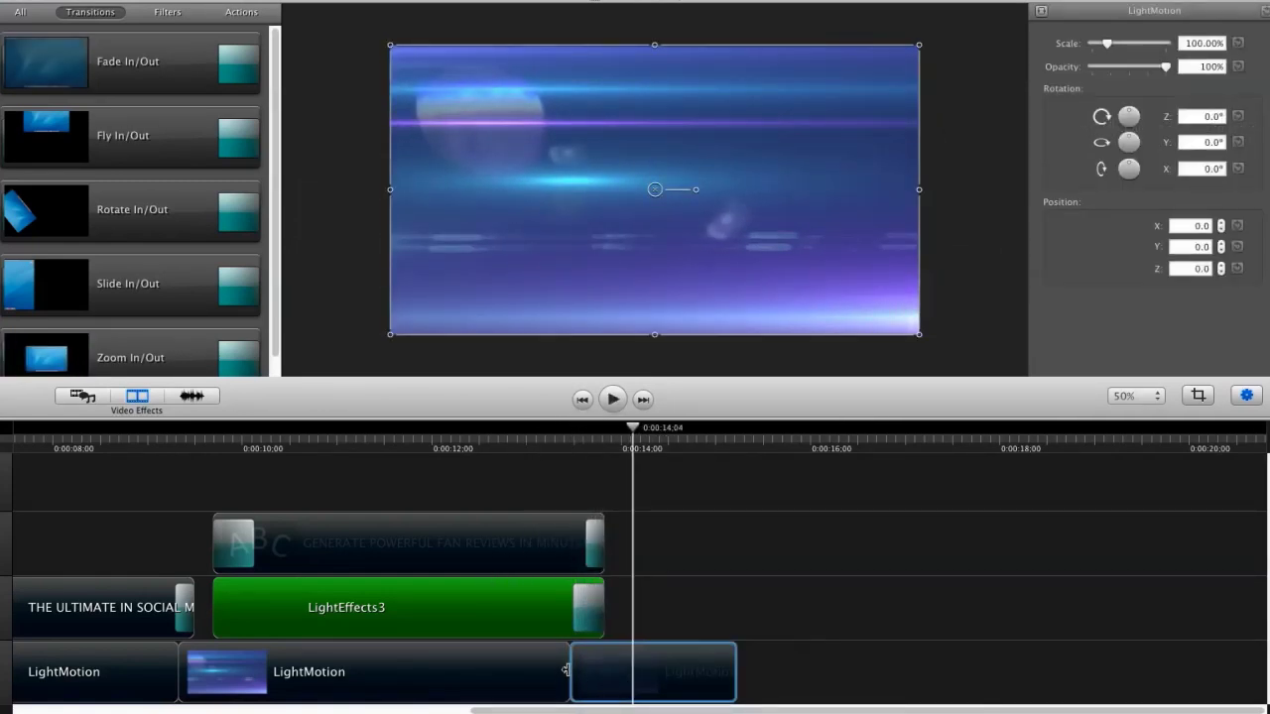
pyautogui.moveTo(565, 671); pyautogui.dragTo(547, 672)
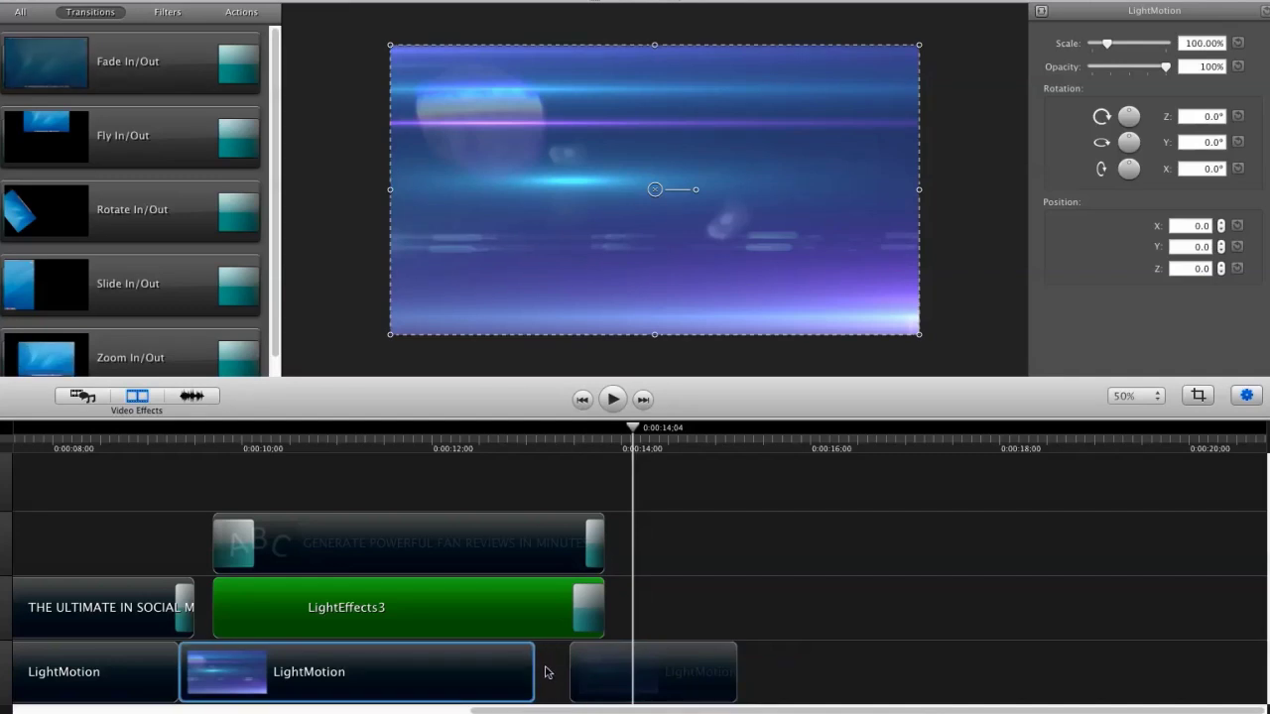
pyautogui.moveTo(674, 687); pyautogui.dragTo(641, 687)
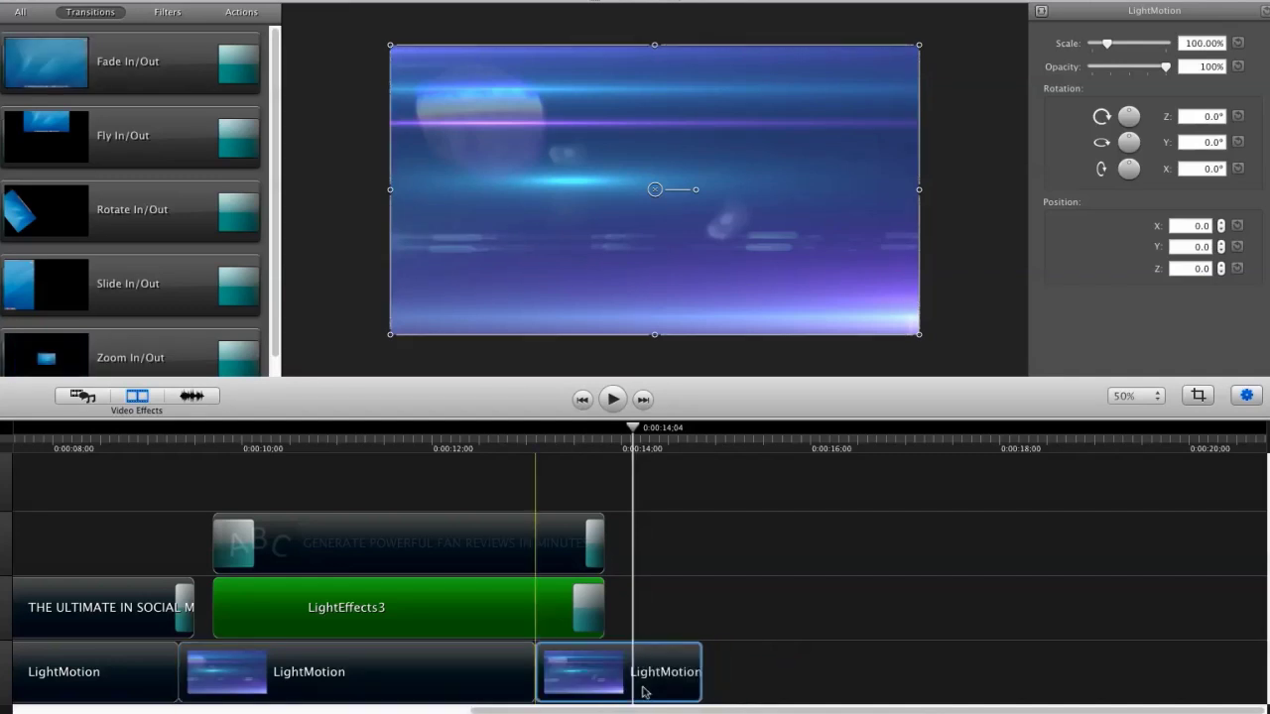
pyautogui.moveTo(599, 442); pyautogui.dragTo(509, 545)
pyautogui.press('space')
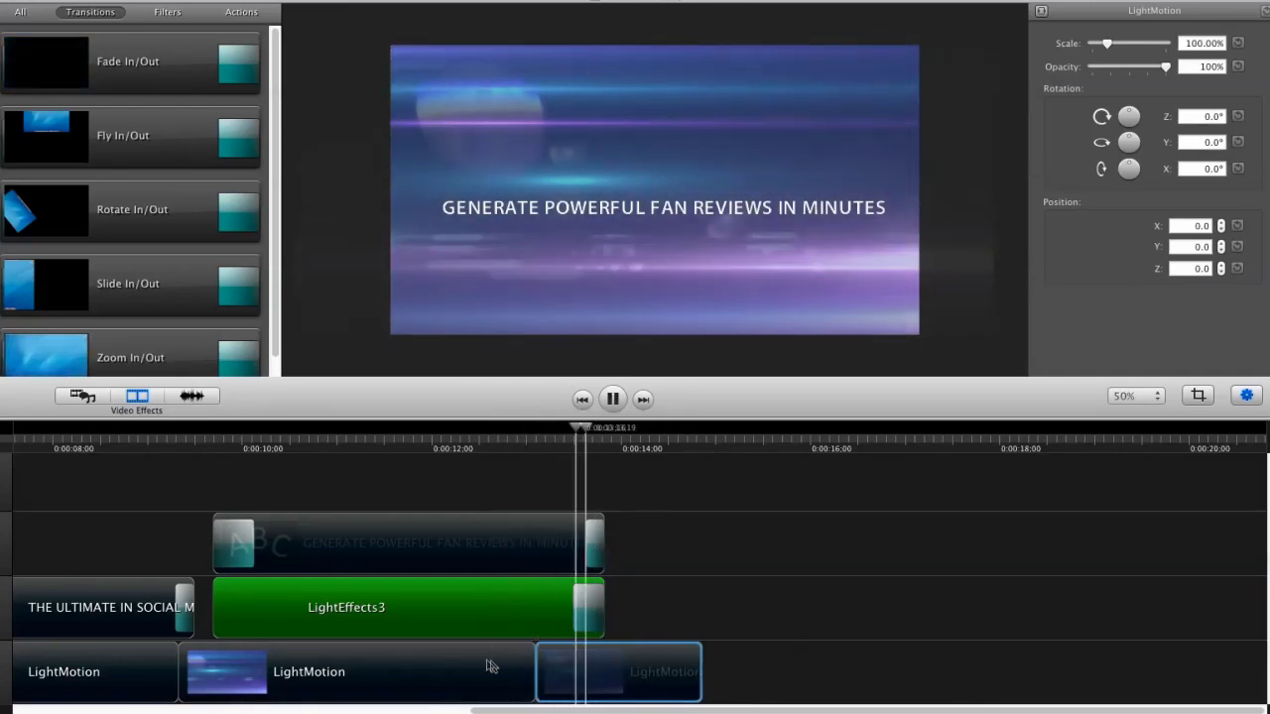
pyautogui.press('space')
pyautogui.click(631, 621)
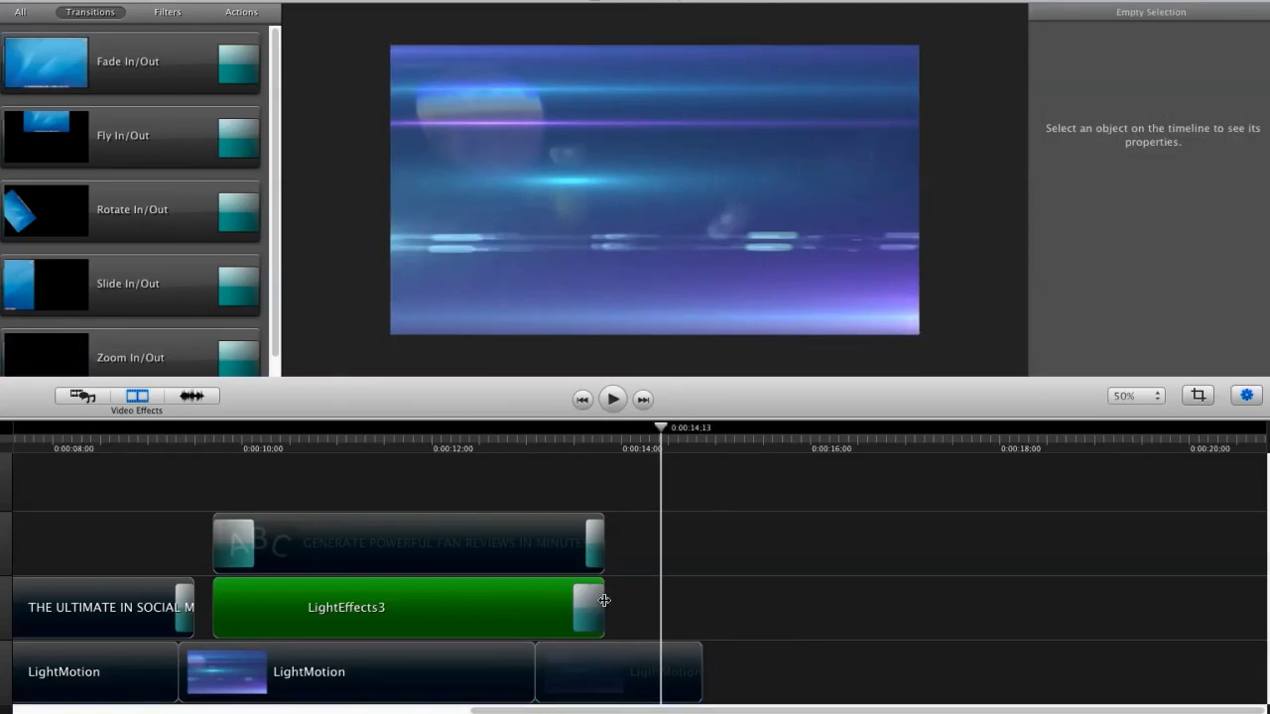
# Extend the LightEffects3 clip to end with the last LightMotion clip, and trim the title clip's end to before 0:00:13;21
pyautogui.click(603, 600)
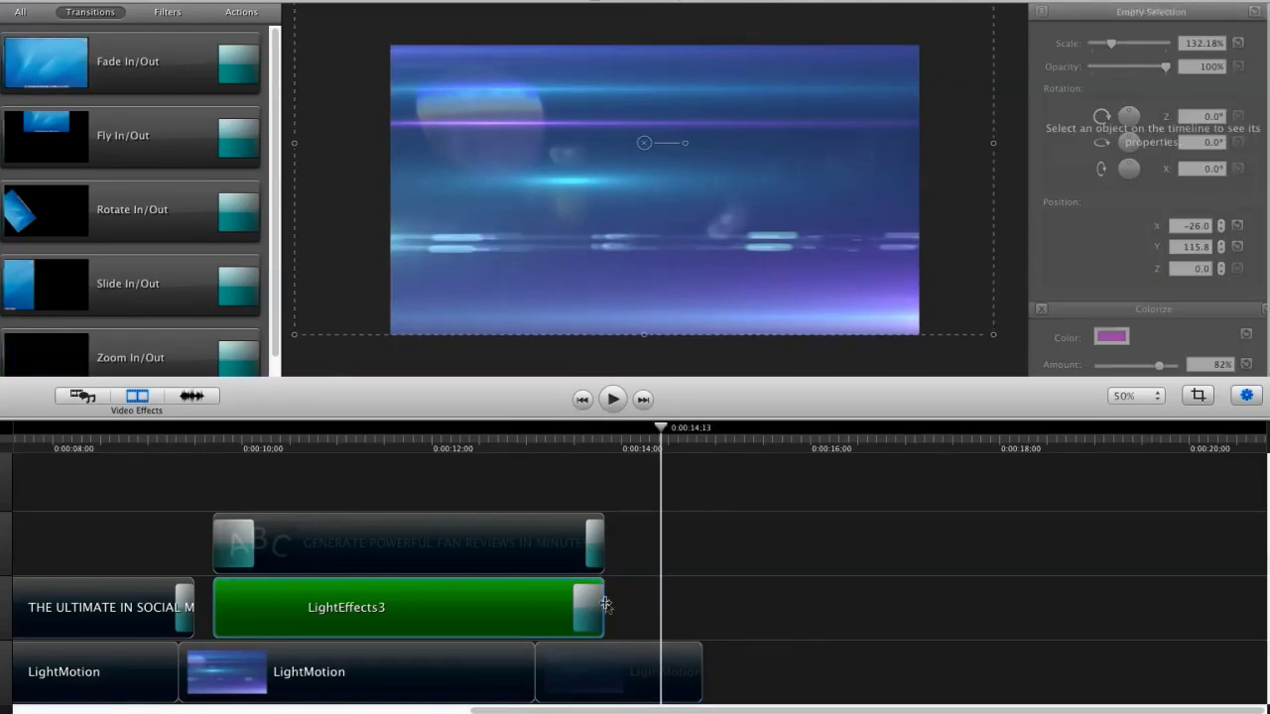
pyautogui.moveTo(631, 606); pyautogui.dragTo(701, 608)
pyautogui.moveTo(603, 547); pyautogui.dragTo(615, 552)
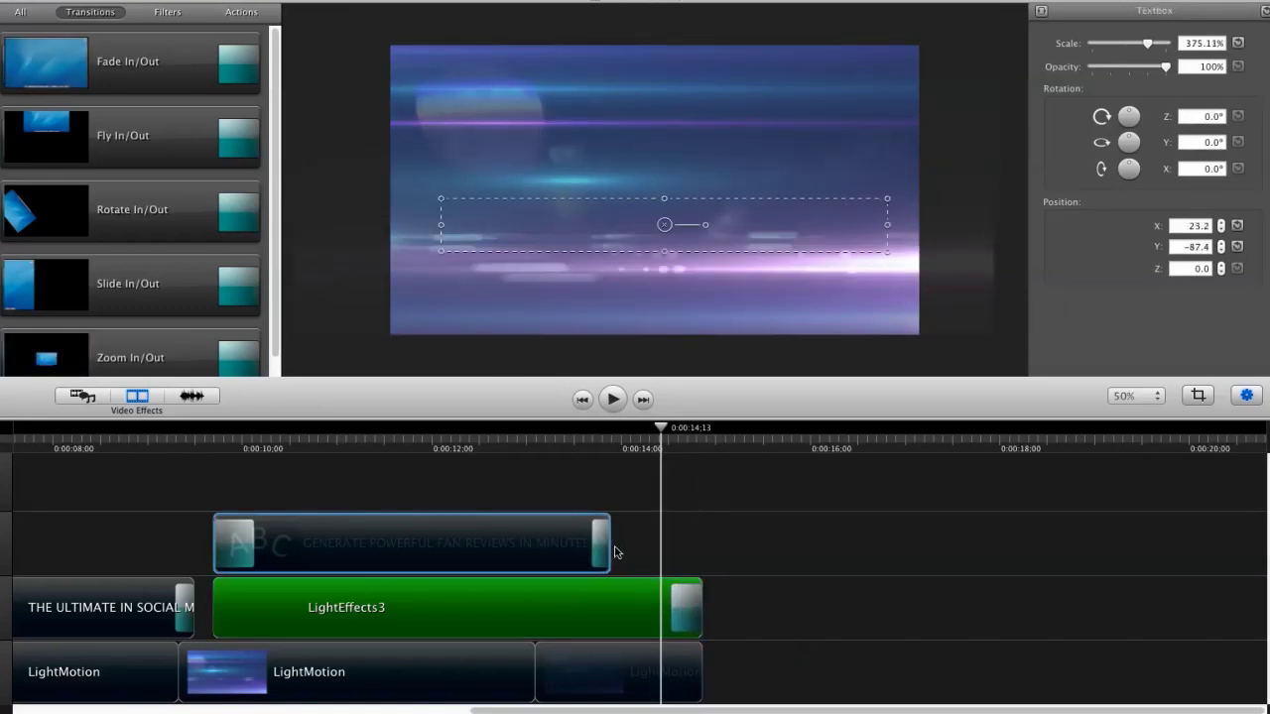
pyautogui.moveTo(525, 454); pyautogui.dragTo(592, 455)
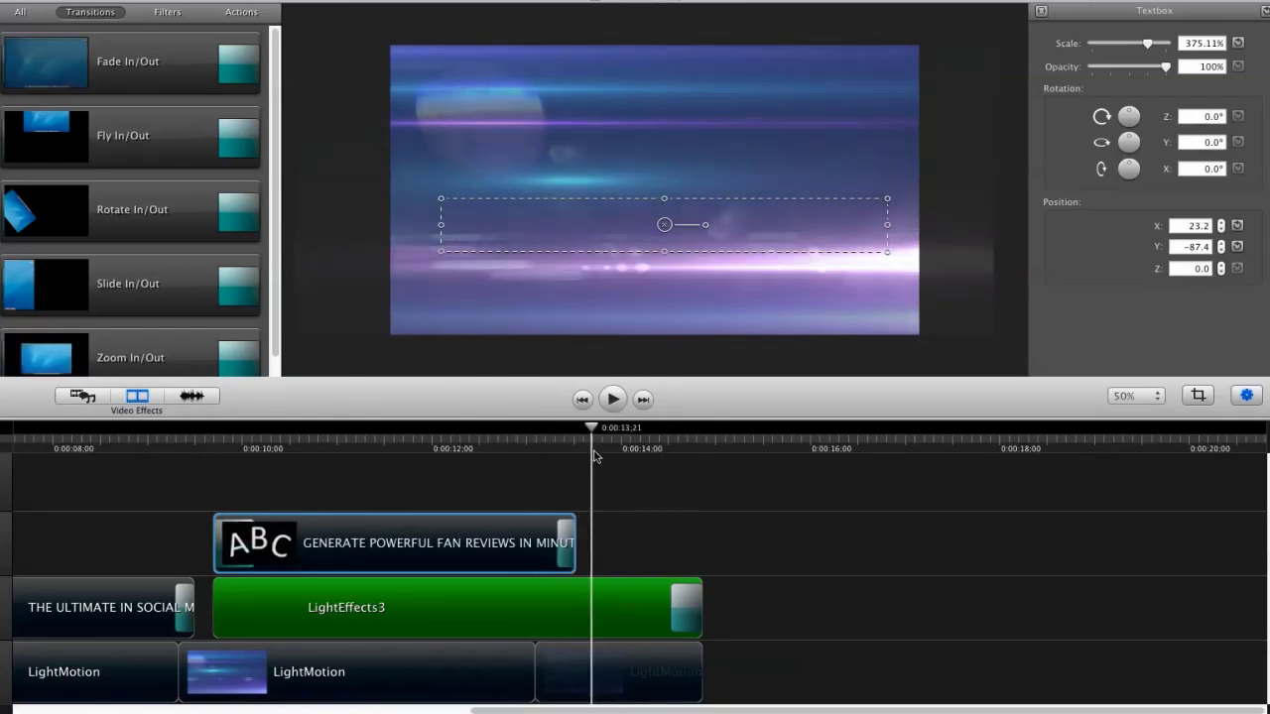
# Raise the LightEffects3 clip one track and place the last LightMotion copy beneath it, overlapping the previous LightMotion clip from 0:00:12;20
pyautogui.click(610, 543)
pyautogui.moveTo(547, 678)
pyautogui.mouseDown()
pyautogui.moveTo(545, 621)
pyautogui.moveTo(534, 662)
pyautogui.mouseUp()
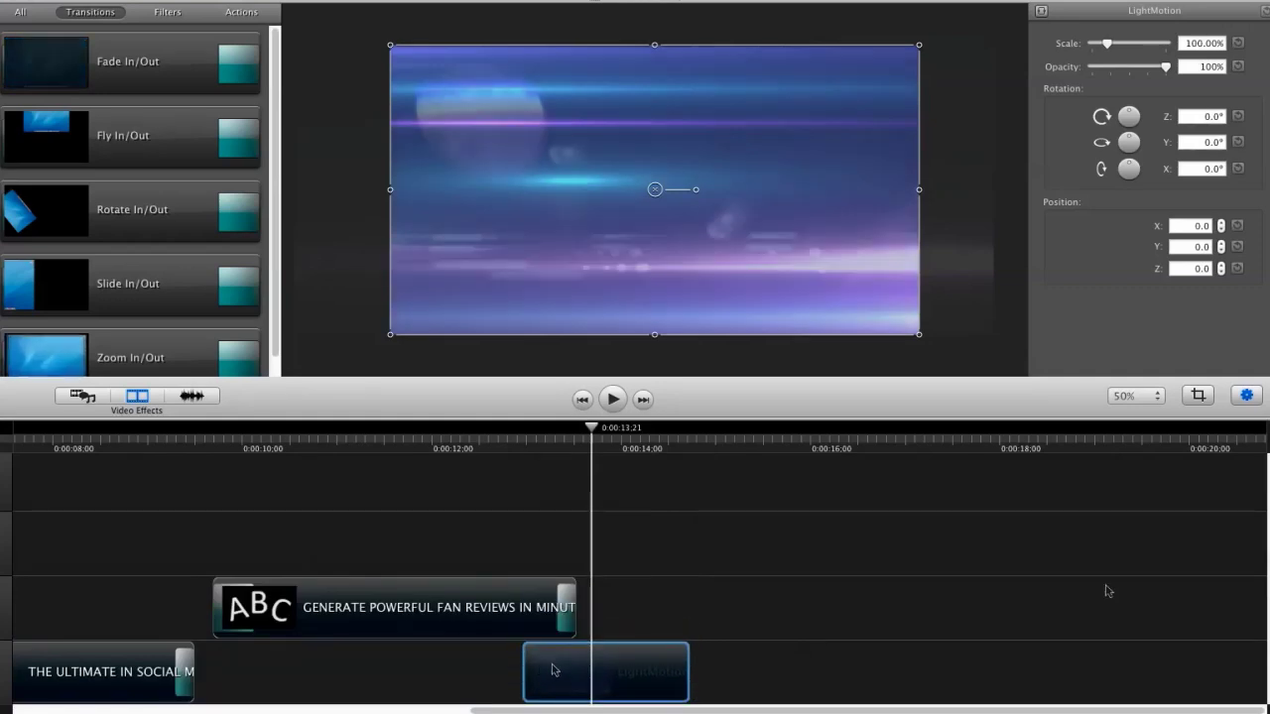
pyautogui.scroll(-2, 1252, 636)
pyautogui.moveTo(583, 580); pyautogui.dragTo(595, 656)
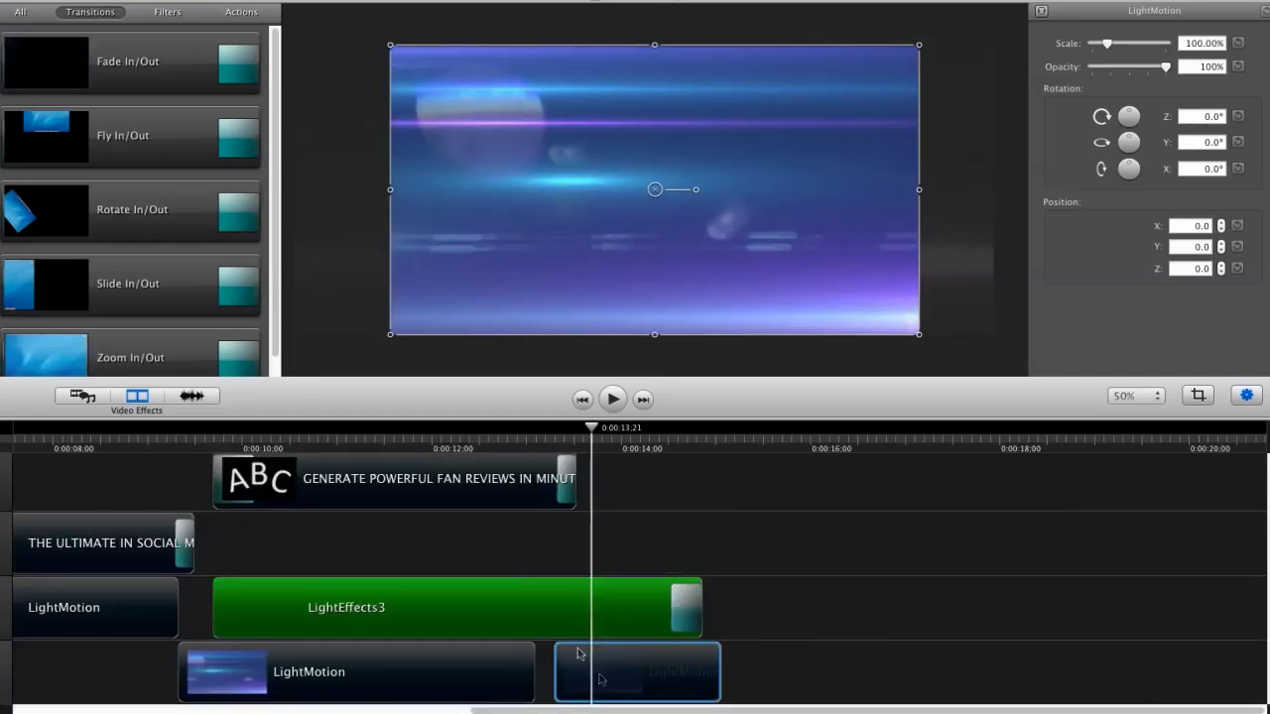
pyautogui.moveTo(521, 610); pyautogui.dragTo(521, 546)
pyautogui.moveTo(566, 667); pyautogui.dragTo(514, 625)
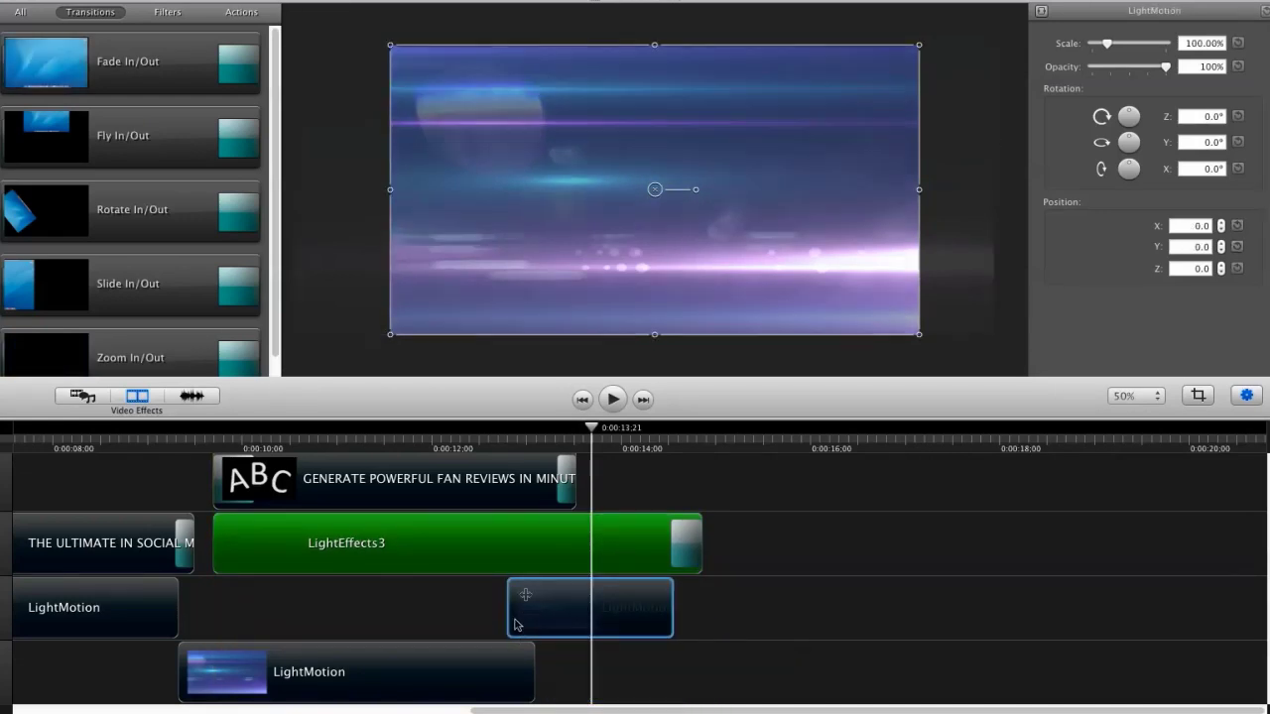
pyautogui.moveTo(586, 442); pyautogui.dragTo(494, 442)
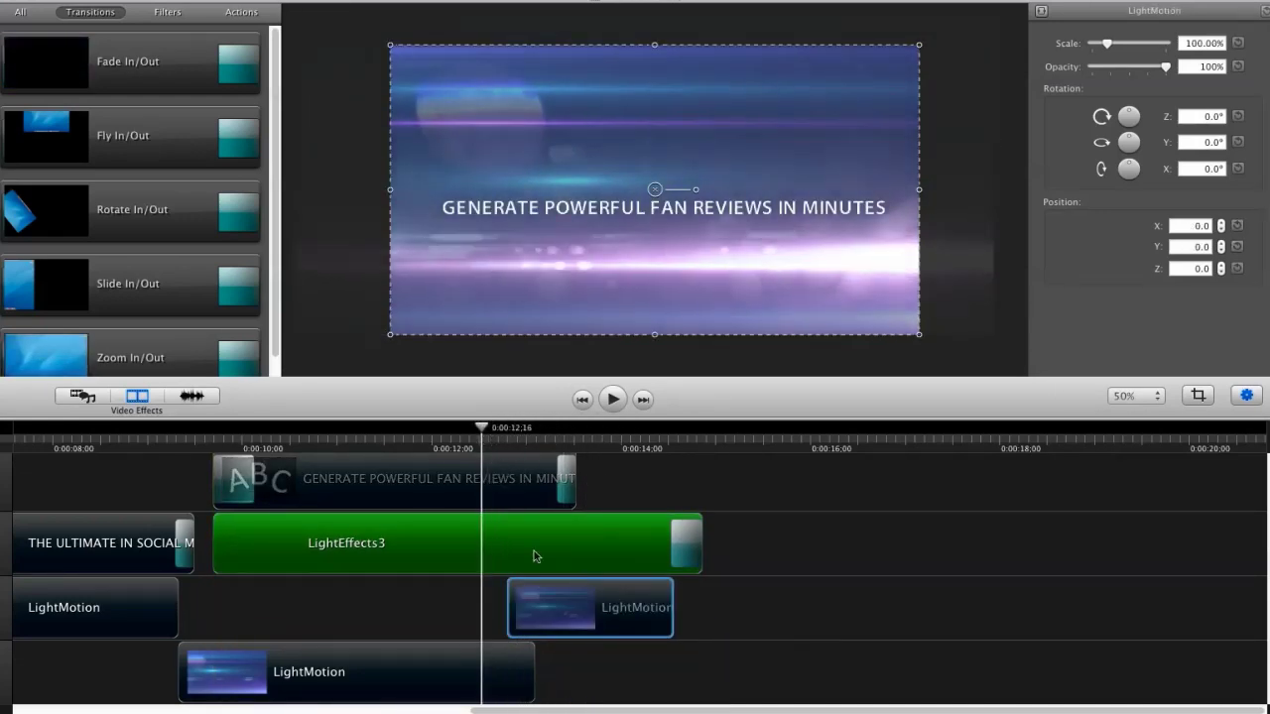
pyautogui.moveTo(551, 609)
pyautogui.mouseDown()
pyautogui.moveTo(588, 663)
pyautogui.moveTo(570, 615)
pyautogui.moveTo(550, 609)
pyautogui.mouseUp()
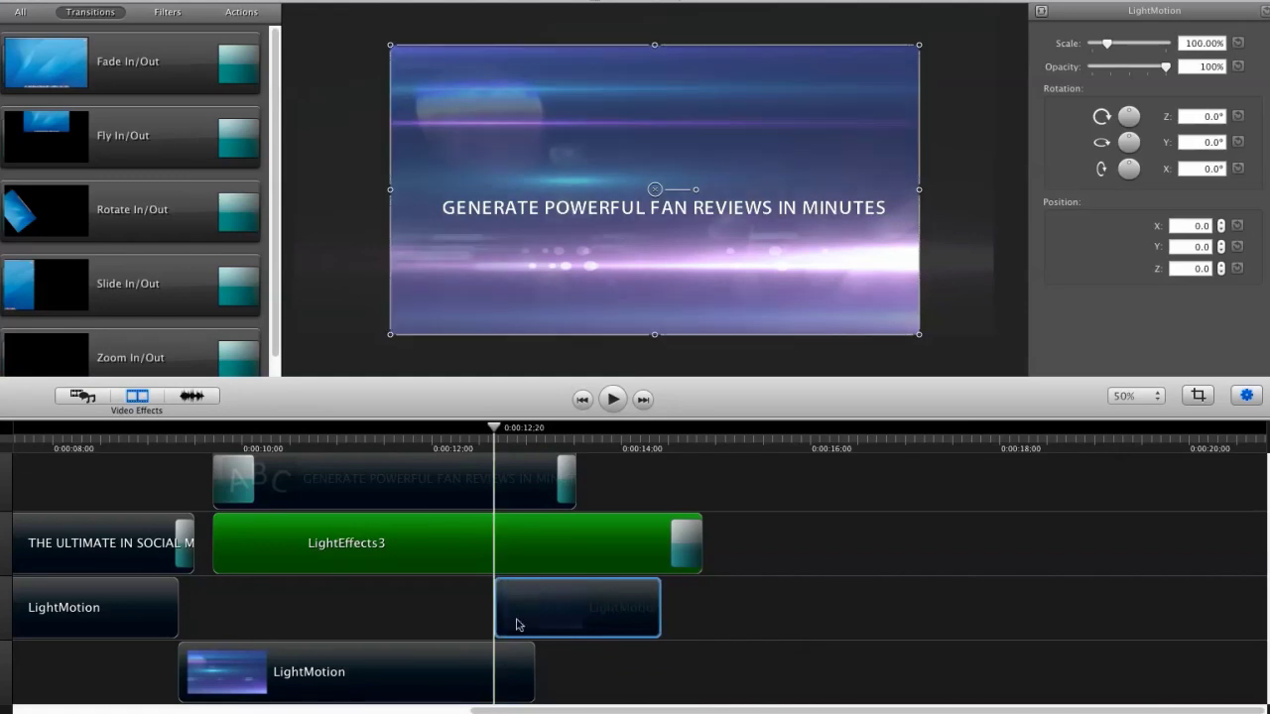
# Add a Fade In/Out transition to the start of the overlapping LightMotion copy and preview the crossfade
pyautogui.moveTo(78, 69); pyautogui.dragTo(563, 623)
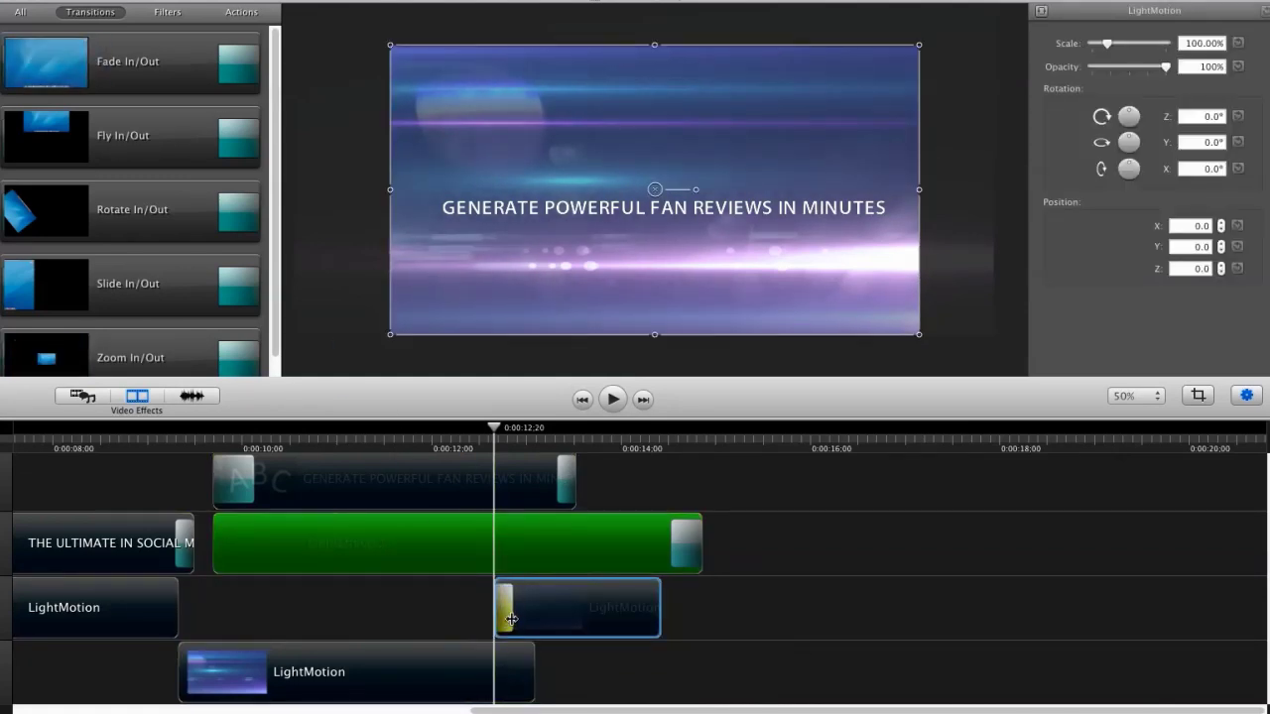
pyautogui.click(578, 675)
pyautogui.click(516, 676)
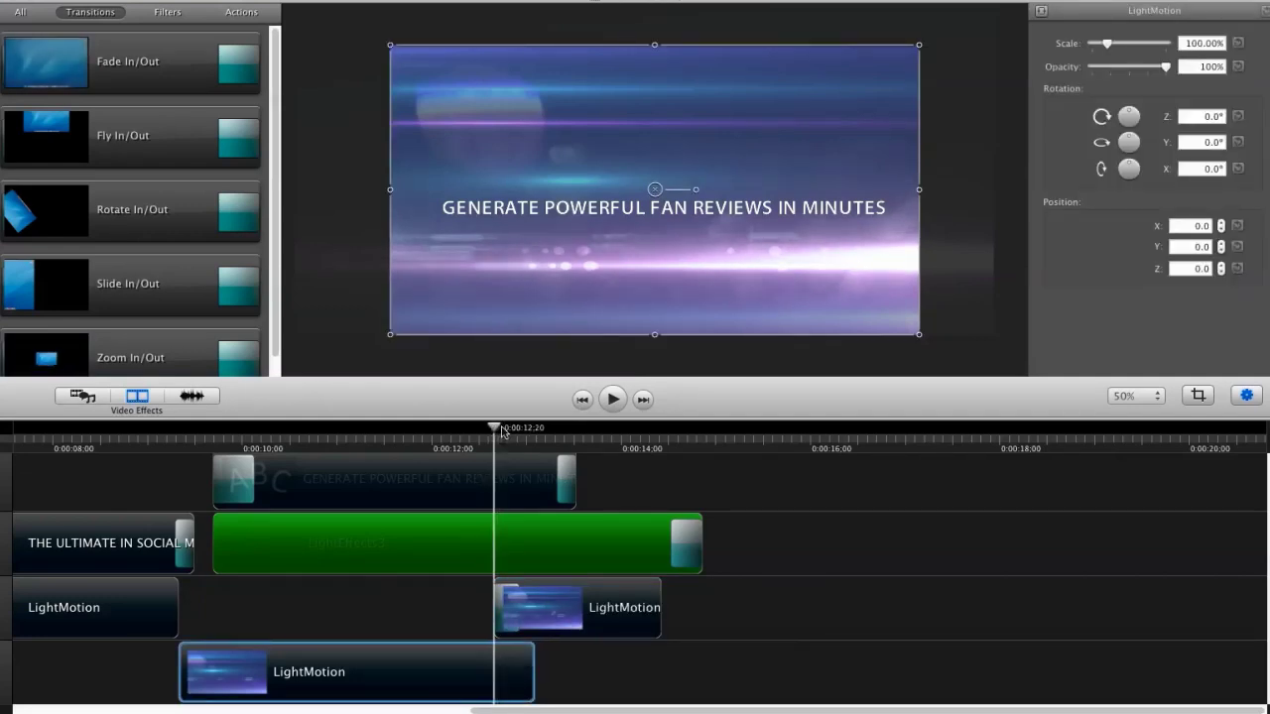
pyautogui.moveTo(502, 430); pyautogui.dragTo(532, 438)
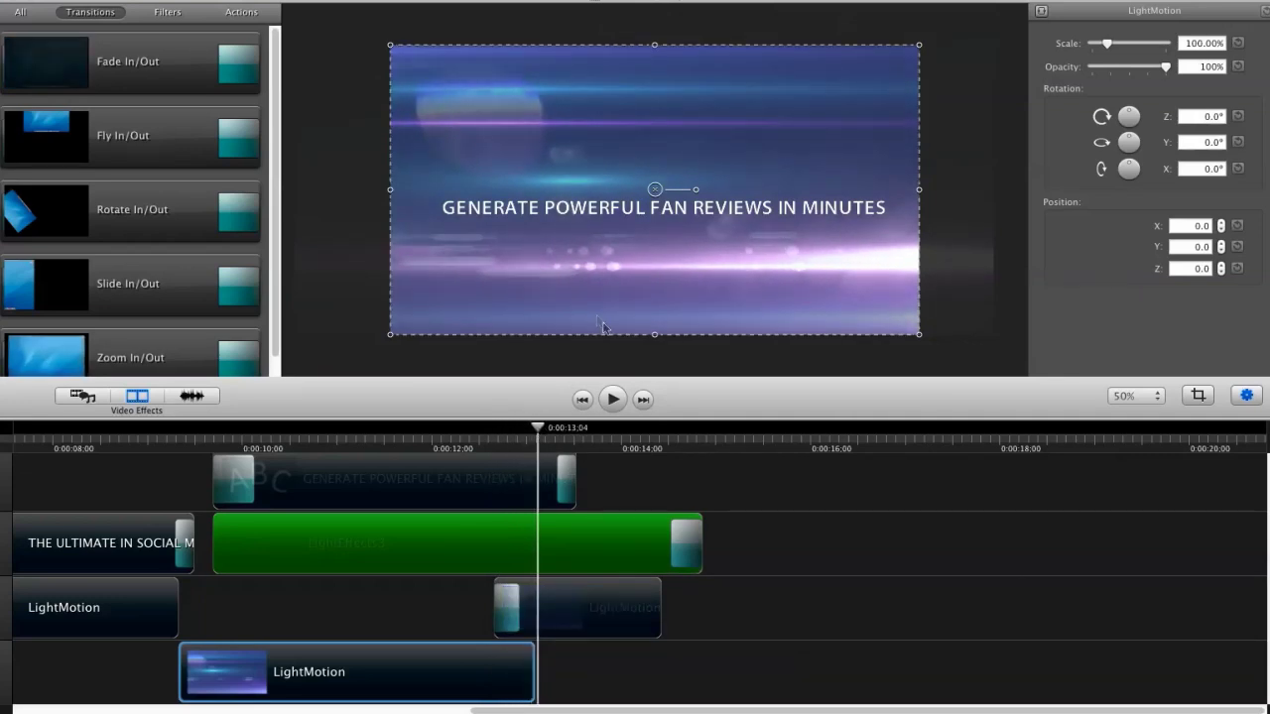
pyautogui.click(558, 319)
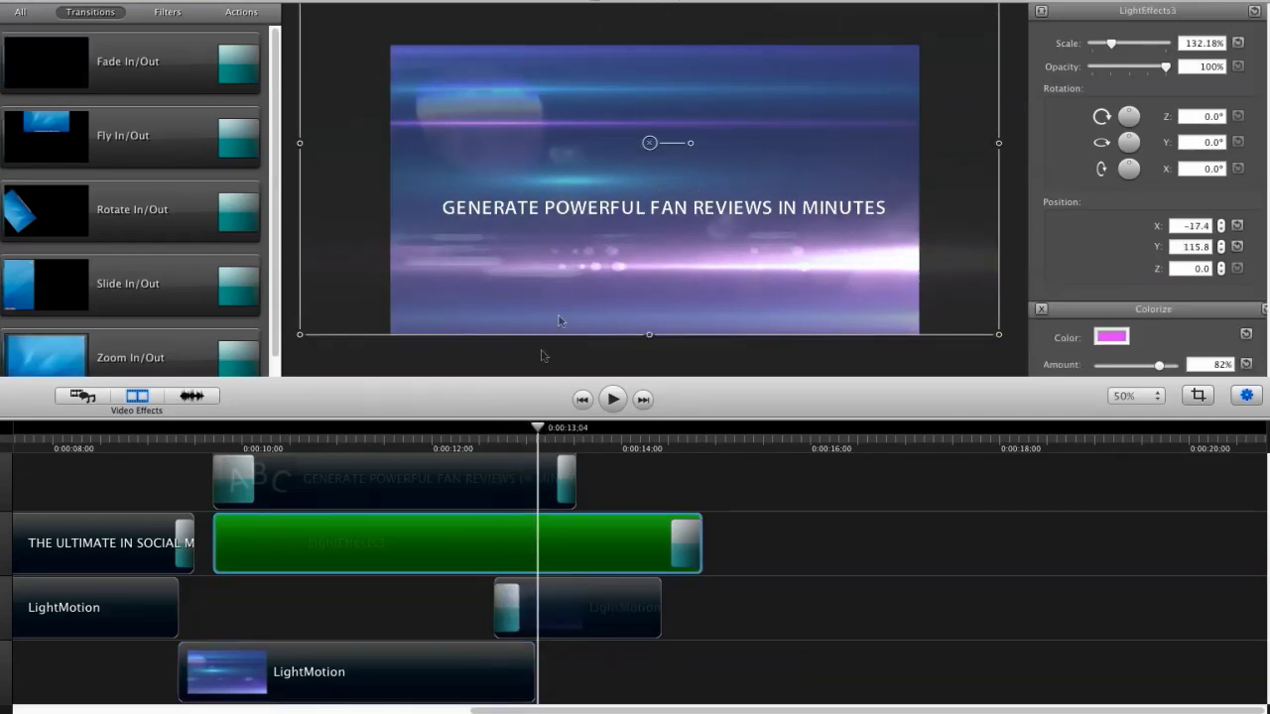
# Examine the crossfade between the overlapping LightMotion clips frame by frame, going backward from 0:00:13;04
pyautogui.click(559, 640)
pyautogui.press('Left')
pyautogui.press('Left')
pyautogui.press('Left')
pyautogui.press('Left')
pyautogui.press('Left')
pyautogui.press('Left')
pyautogui.press('Left')
pyautogui.press('Left')
pyautogui.press('Left')
pyautogui.press('Left')
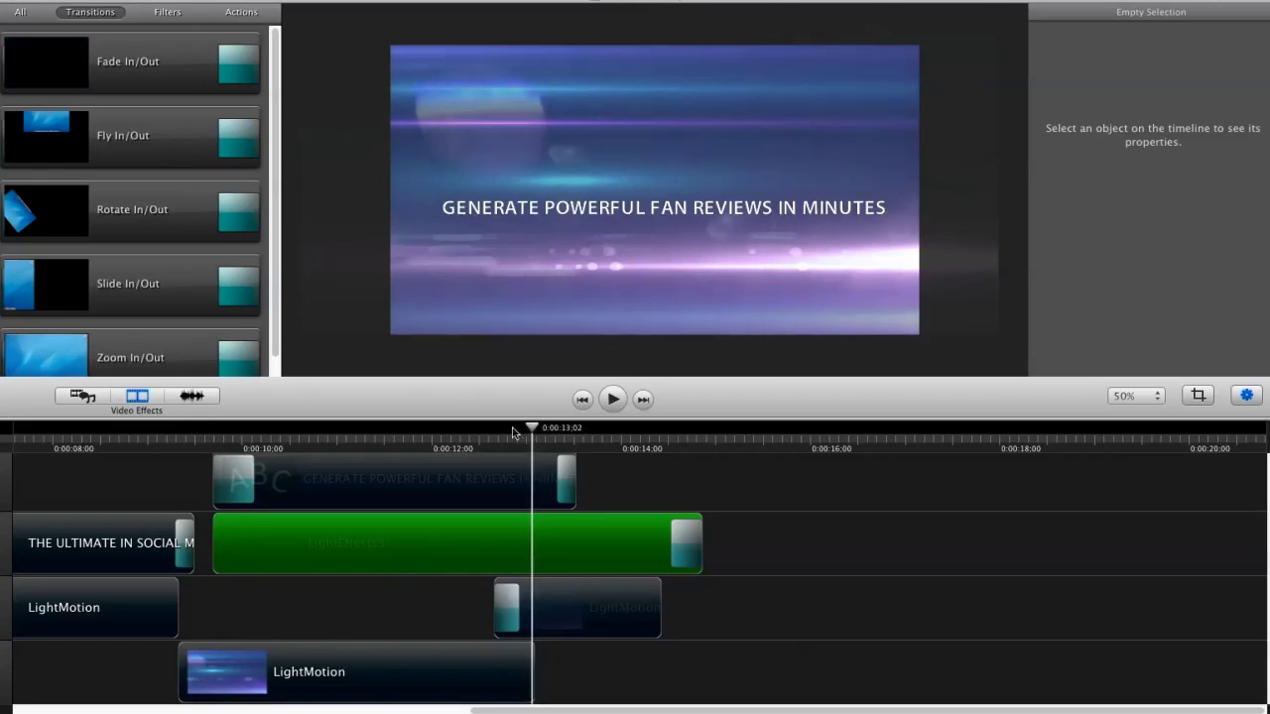
# Lengthen the fade-in at the start of the overlapping LightMotion copy and preview the background past the title's end
pyautogui.click(520, 615)
pyautogui.moveTo(488, 437); pyautogui.dragTo(605, 433)
pyautogui.moveTo(696, 592); pyautogui.dragTo(742, 597)
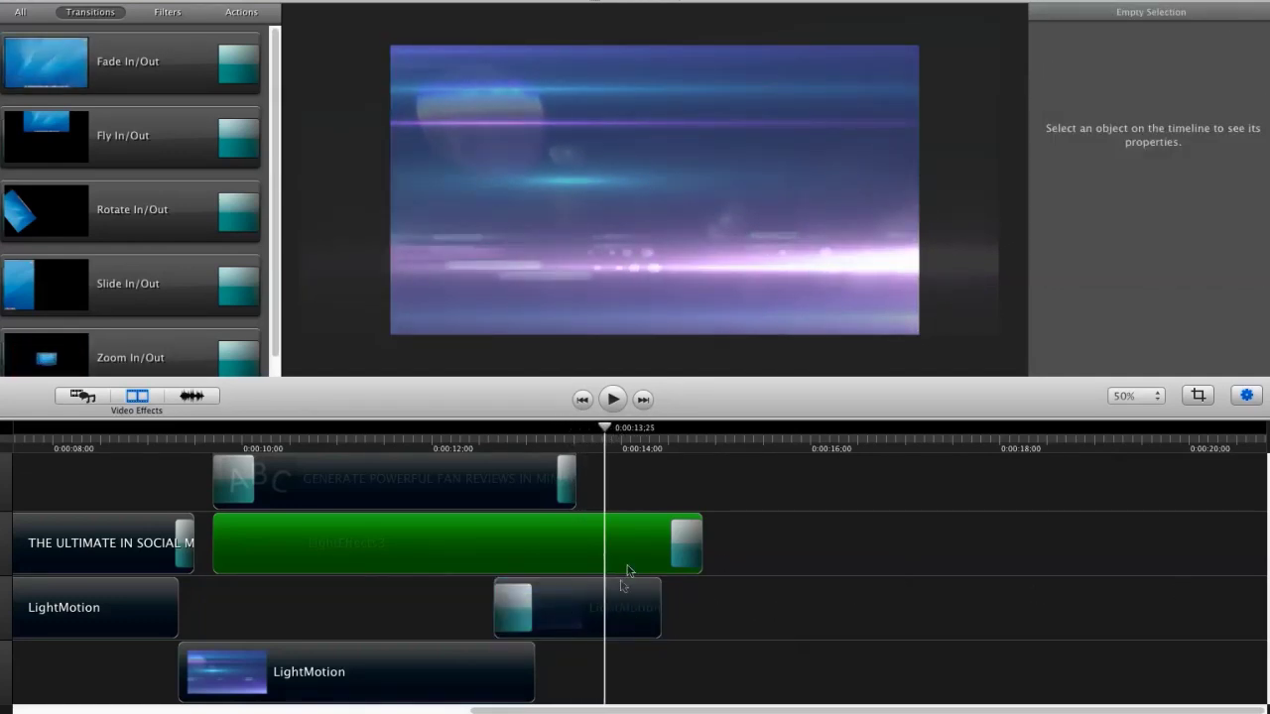
pyautogui.scroll(4, 634, 580)
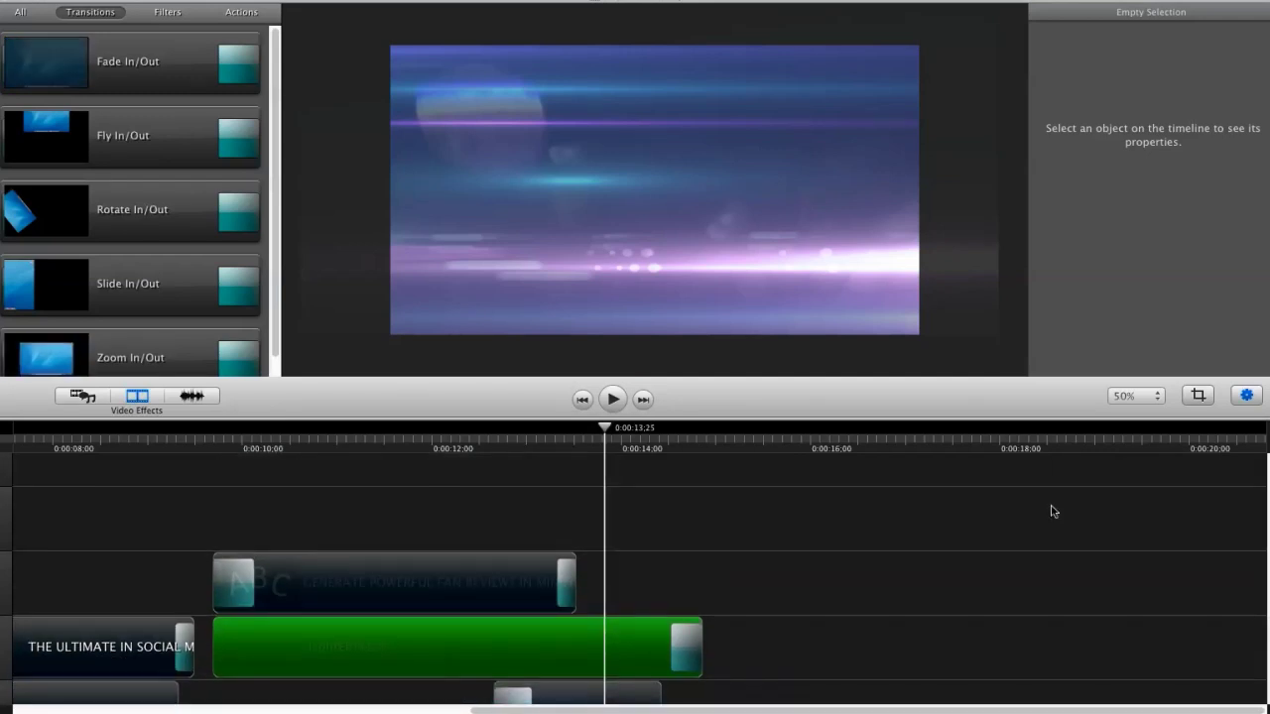
pyautogui.moveTo(625, 437)
pyautogui.mouseDown()
pyautogui.moveTo(669, 436)
pyautogui.moveTo(593, 448)
pyautogui.moveTo(631, 443)
pyautogui.mouseUp()
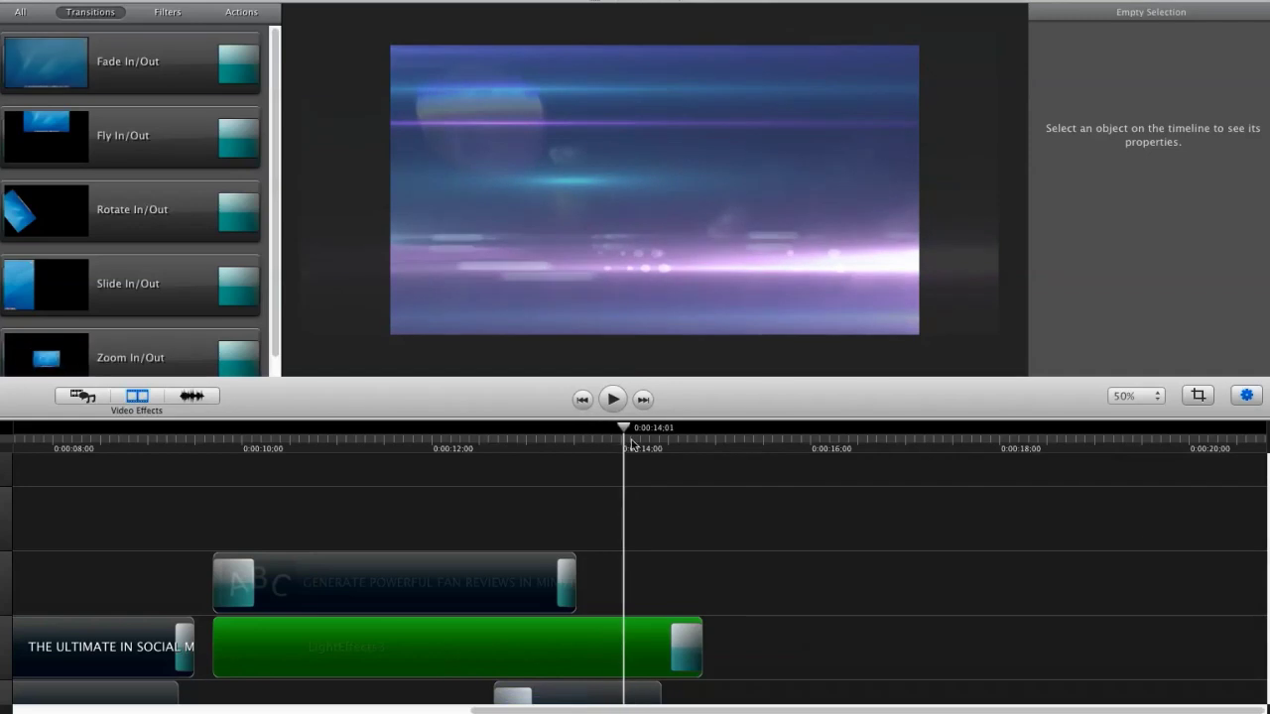
# Paste two more LightMotion copies end to end after the overlapping LightMotion clip and preview the join
pyautogui.scroll(-4, 1265, 549)
pyautogui.click(633, 623)
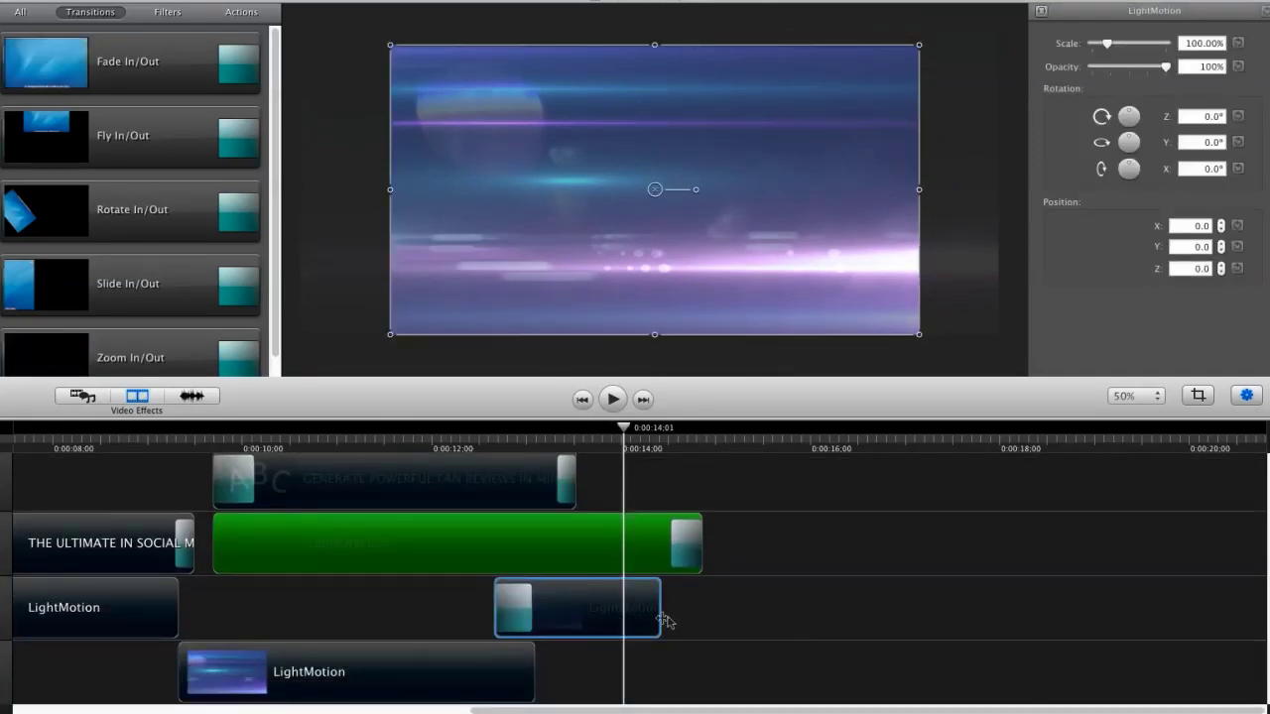
pyautogui.click(708, 620)
pyautogui.press('super+v')
pyautogui.moveTo(731, 664); pyautogui.dragTo(943, 620)
pyautogui.press('super+v')
pyautogui.press('space')
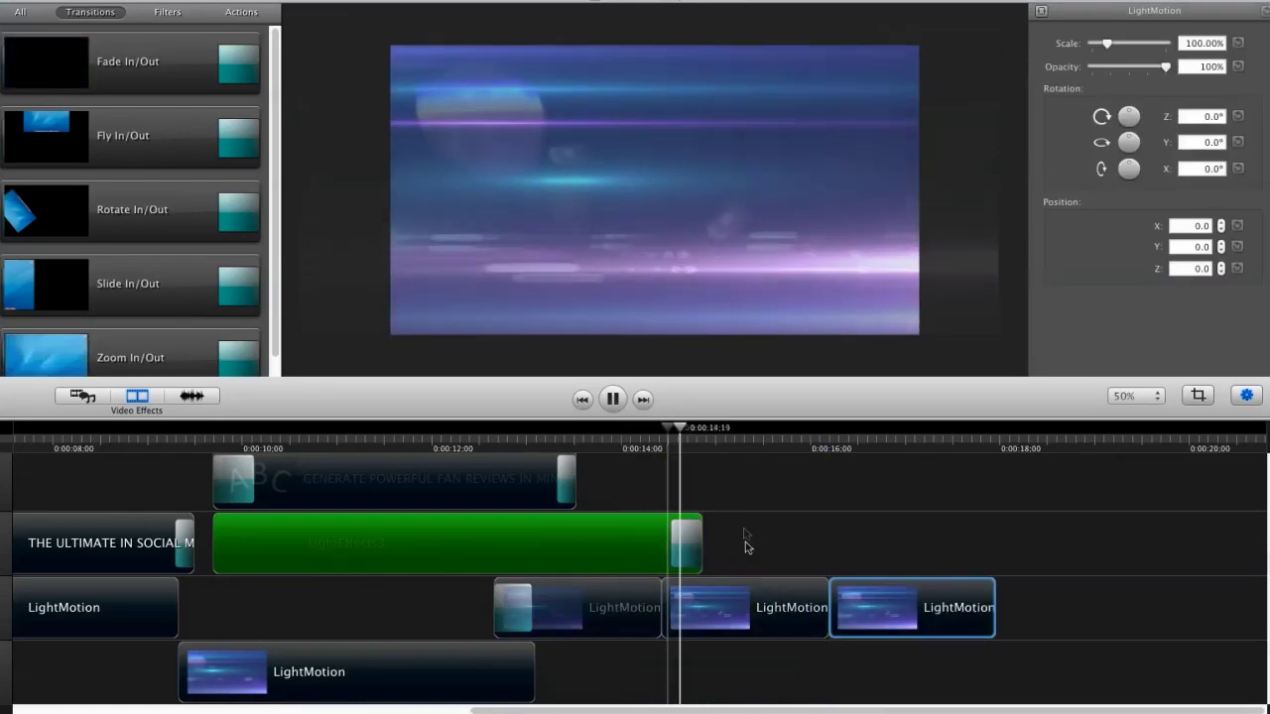
pyautogui.press('space')
pyautogui.moveTo(710, 440); pyautogui.dragTo(672, 439)
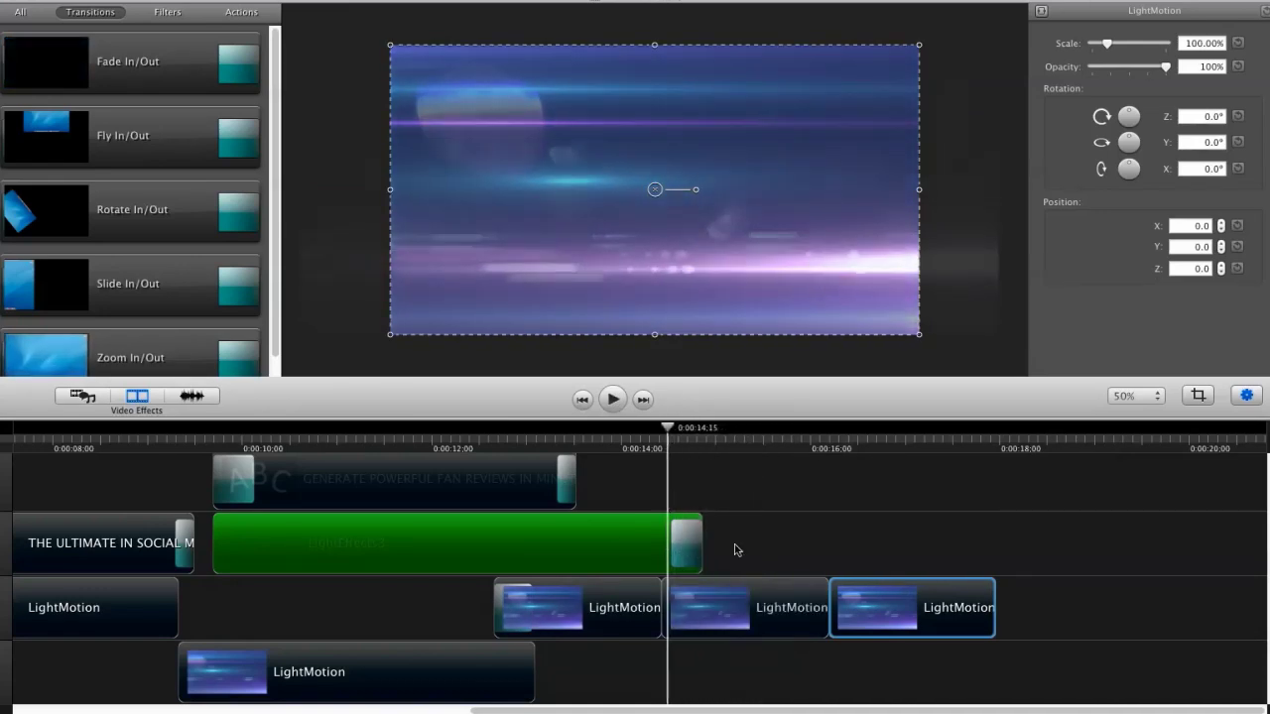
# Paste a short LightEffects3 copy and place it directly after the long LightEffects3 clip on the same track
pyautogui.click(737, 553)
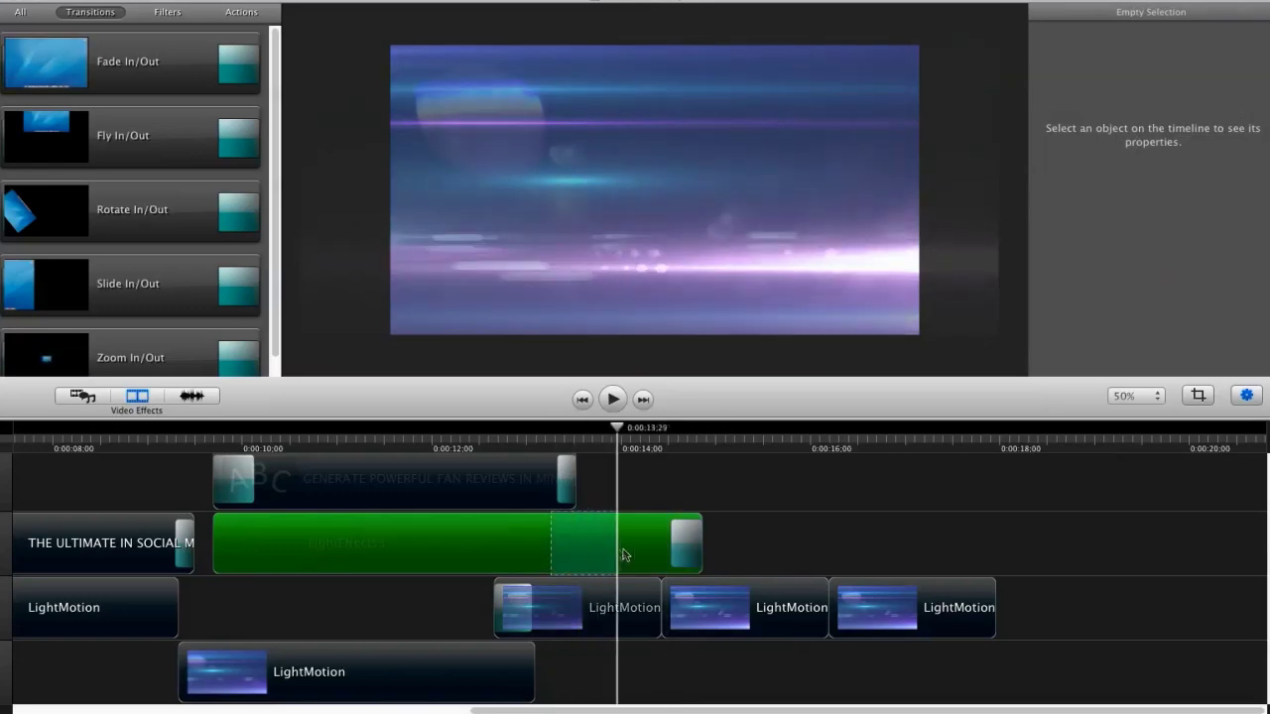
pyautogui.click(508, 543)
pyautogui.moveTo(576, 545); pyautogui.dragTo(655, 548)
pyautogui.click(751, 535)
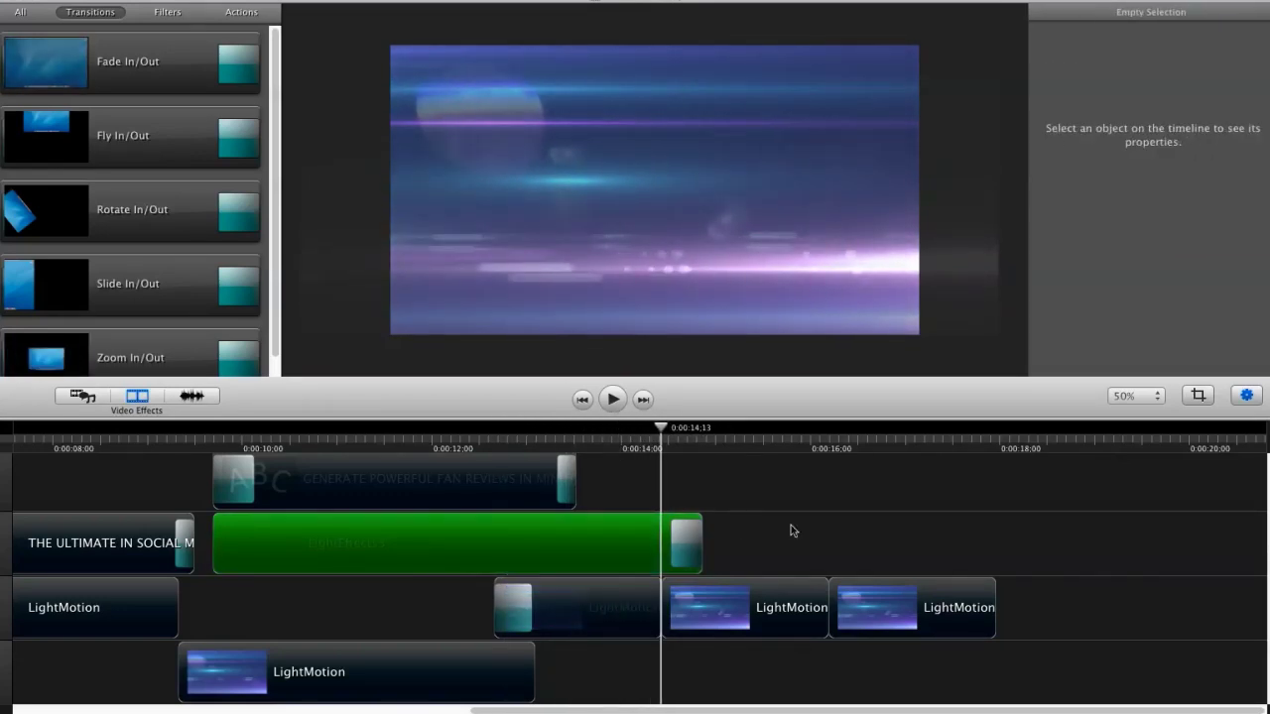
pyautogui.press('super+v')
pyautogui.moveTo(726, 650); pyautogui.dragTo(764, 563)
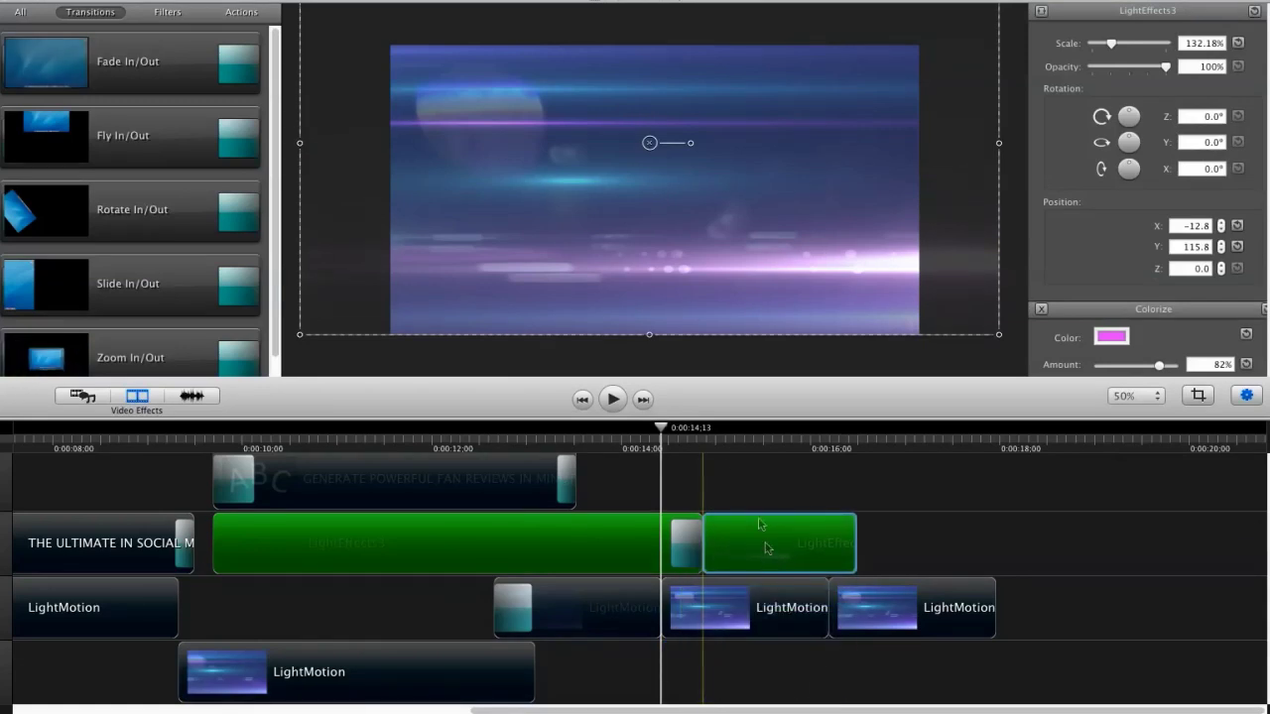
# Remove the fade transition at the end of the long LightEffects3 clip and preview its join with the short copy
pyautogui.moveTo(668, 433)
pyautogui.mouseDown()
pyautogui.moveTo(718, 433)
pyautogui.moveTo(681, 433)
pyautogui.mouseUp()
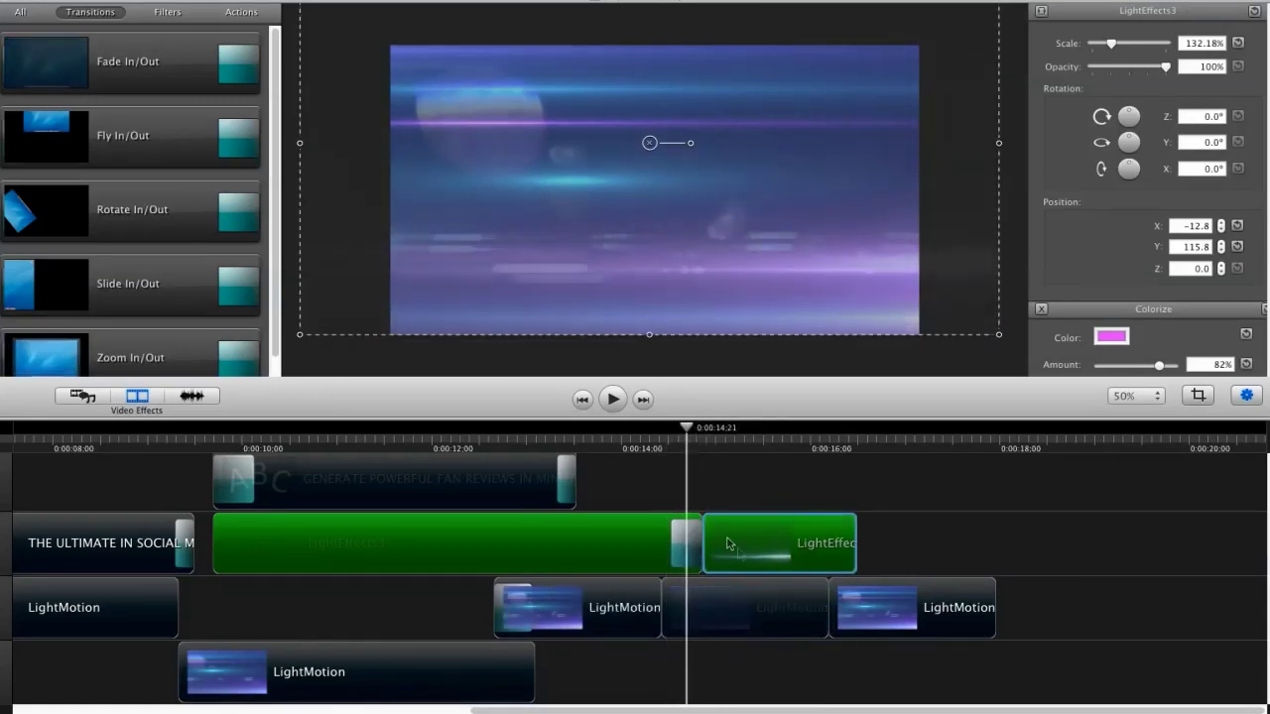
pyautogui.moveTo(731, 539); pyautogui.dragTo(743, 567)
pyautogui.click(728, 551)
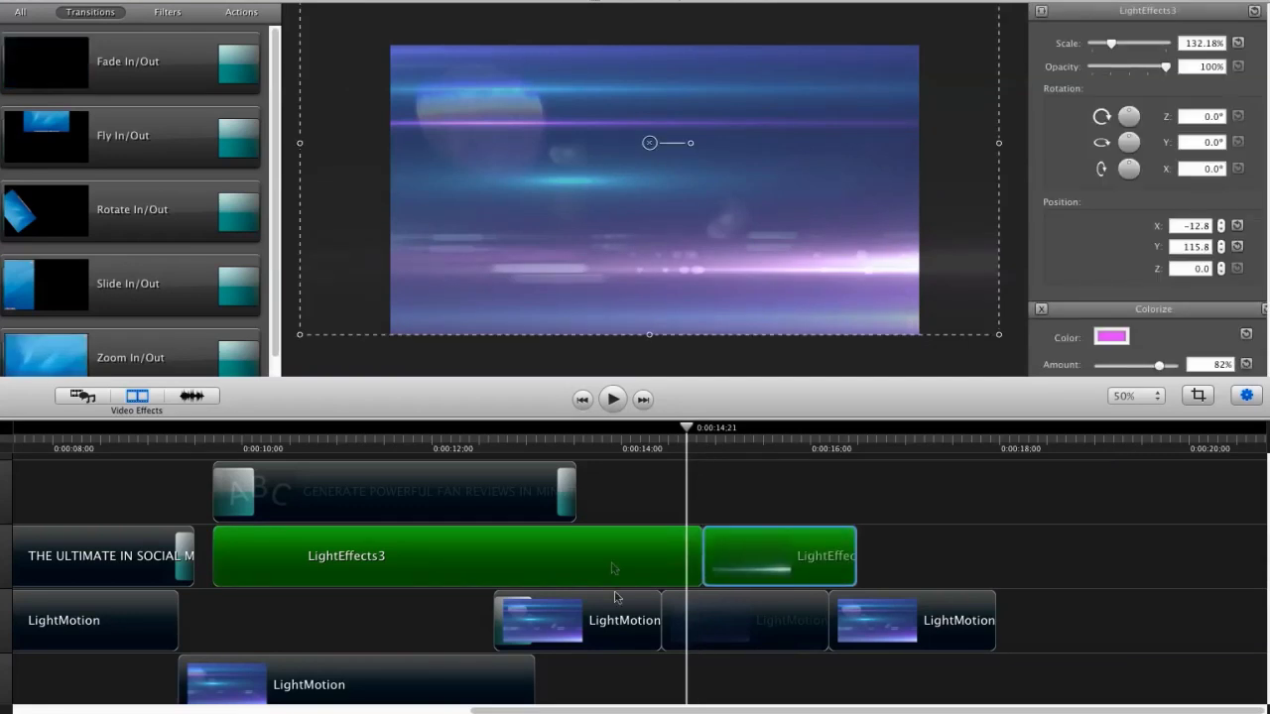
pyautogui.press('space')
pyautogui.press('space')
pyautogui.click(680, 433)
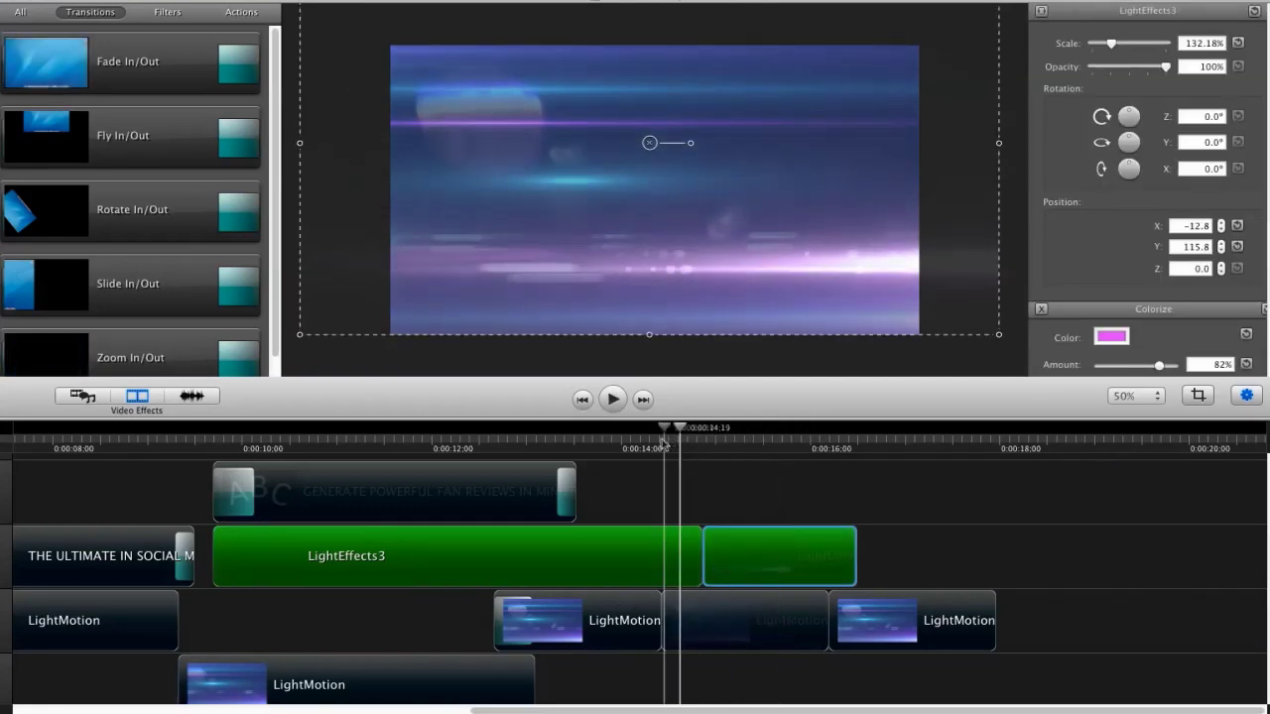
pyautogui.press('space')
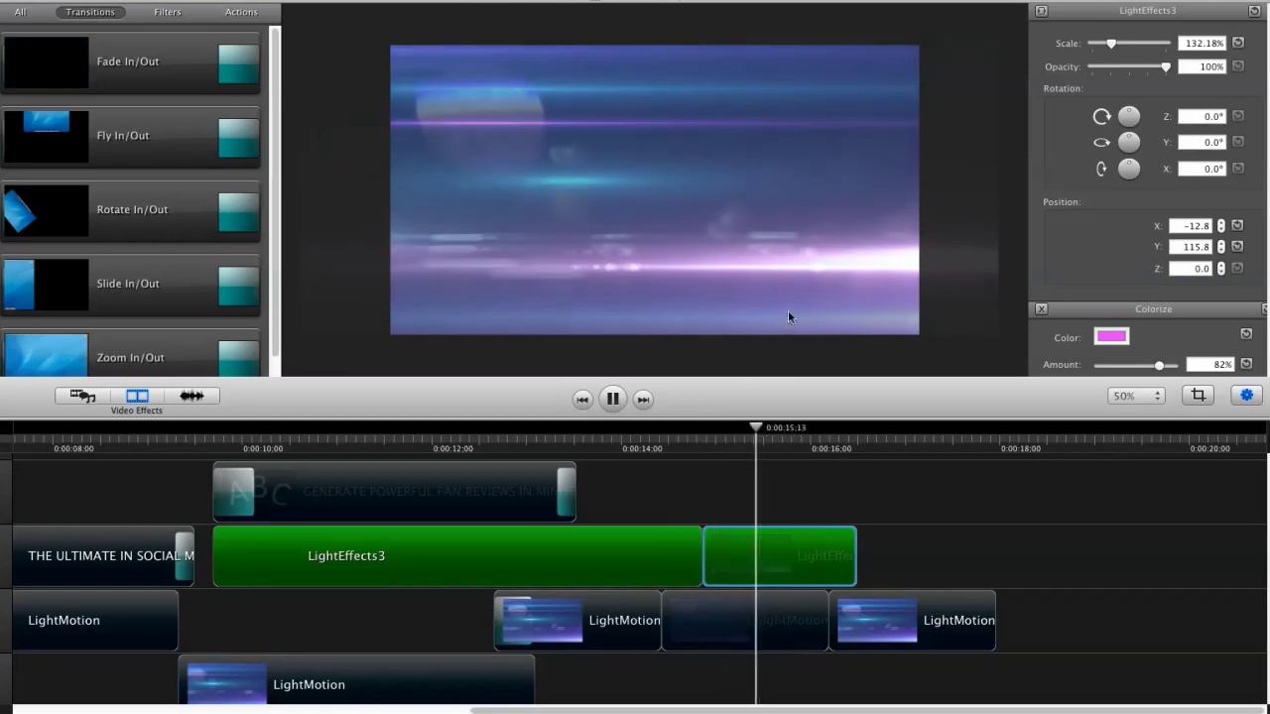
pyautogui.press('space')
pyautogui.moveTo(765, 434); pyautogui.dragTo(609, 433)
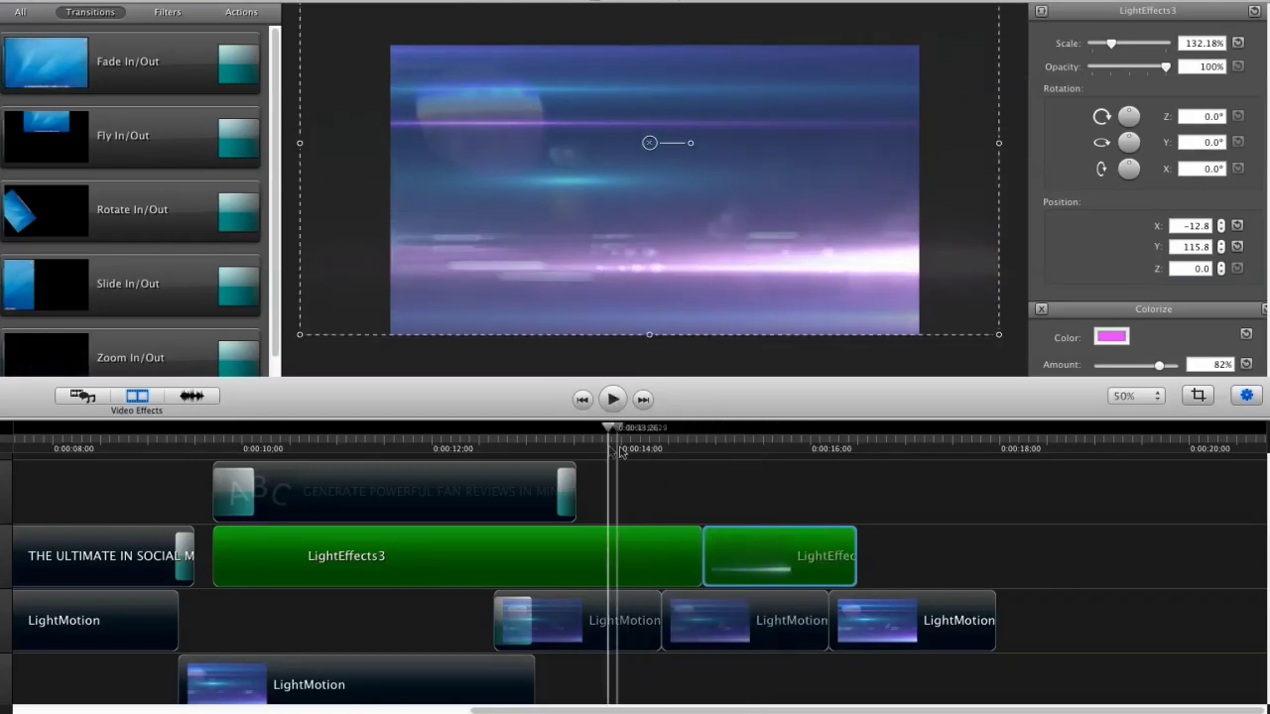
pyautogui.press('space')
pyautogui.press('space')
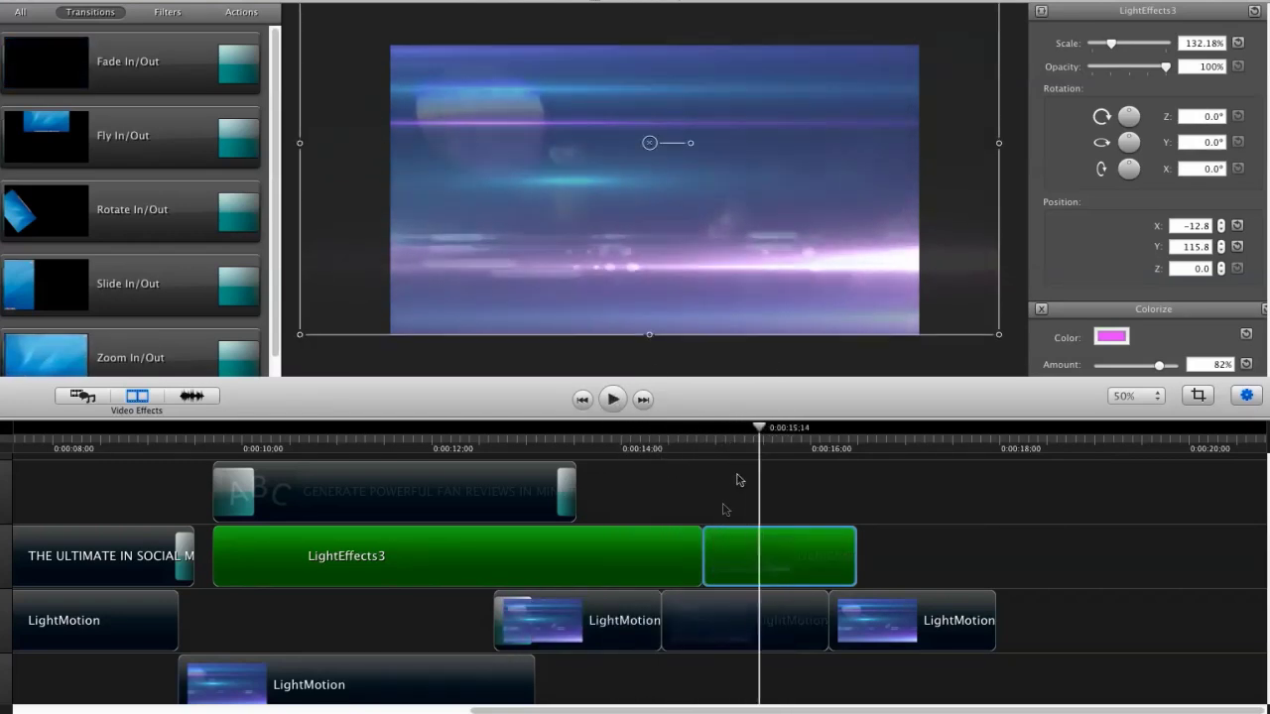
pyautogui.moveTo(760, 434); pyautogui.dragTo(721, 435)
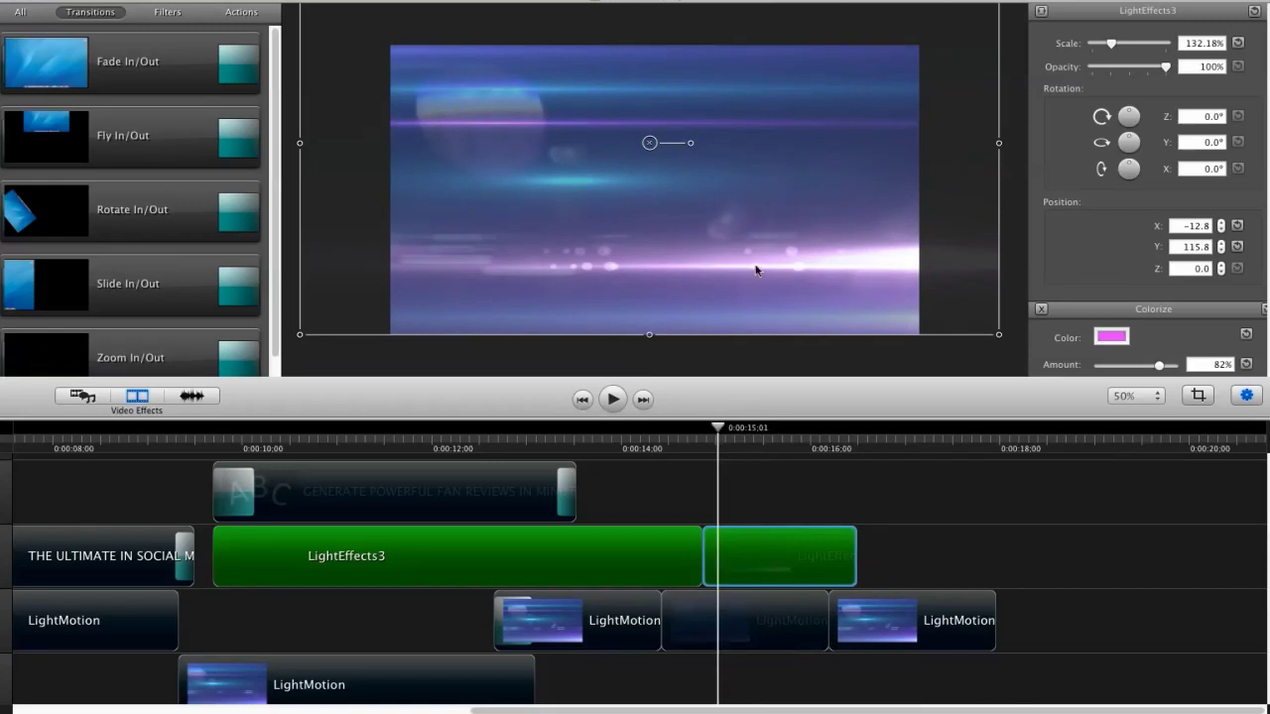
# Move the short LightEffects3 copy one track up to overlap the long clip's end, and add Fade In/Out to its start
pyautogui.moveTo(743, 533); pyautogui.dragTo(695, 506)
pyautogui.moveTo(60, 69); pyautogui.dragTo(693, 500)
pyautogui.press('space')
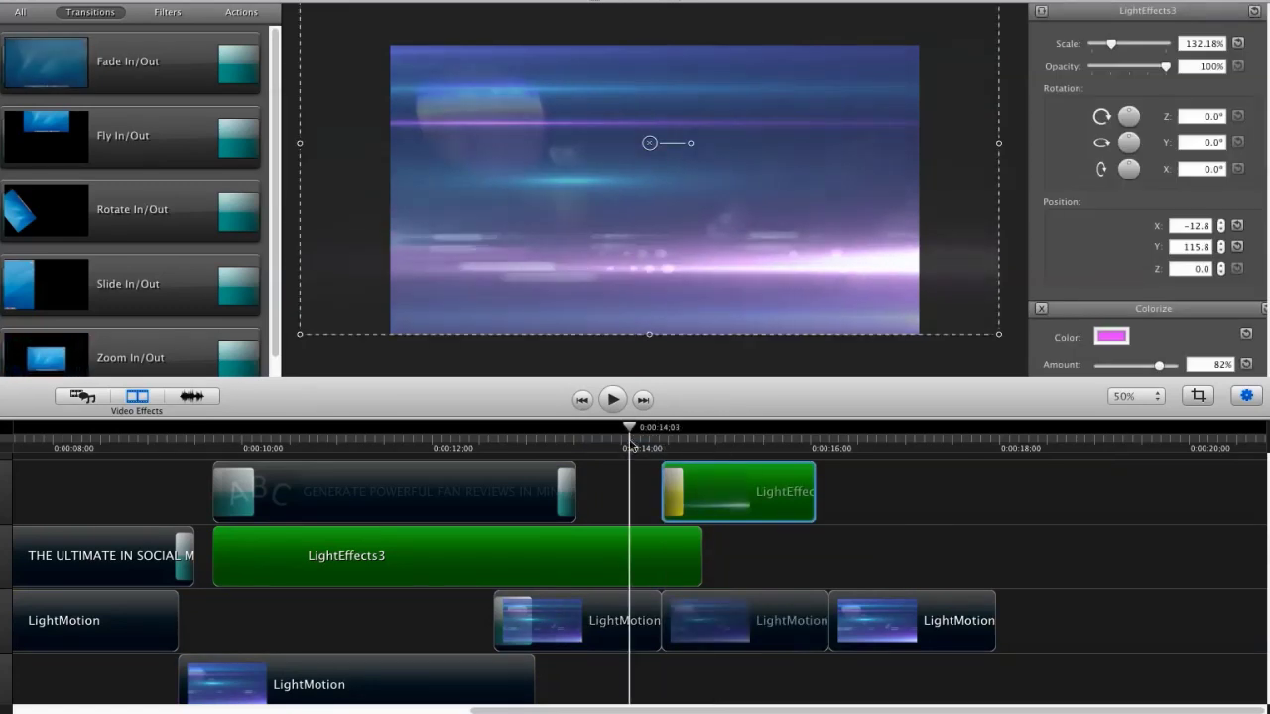
pyautogui.press('space')
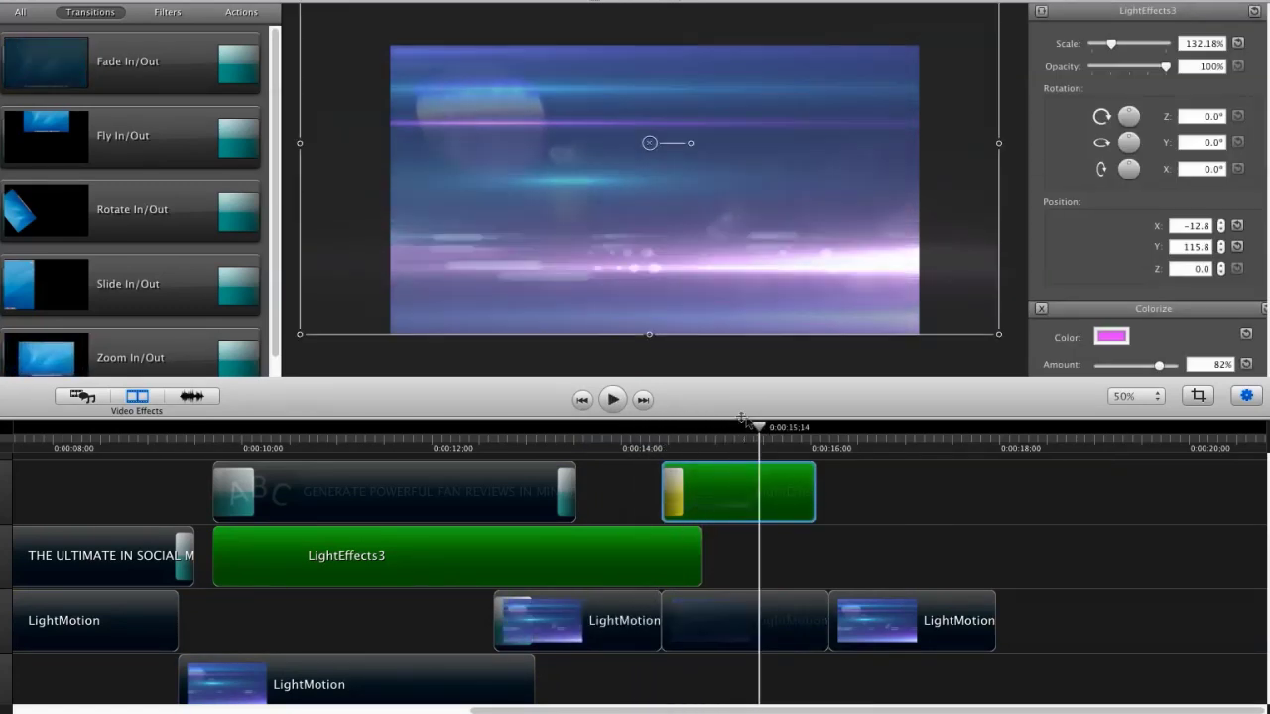
# Shift the short LightEffects3 copy slightly earlier, trim the long LightEffects3 clip's end, and preview the overlap
pyautogui.moveTo(760, 427); pyautogui.dragTo(629, 428)
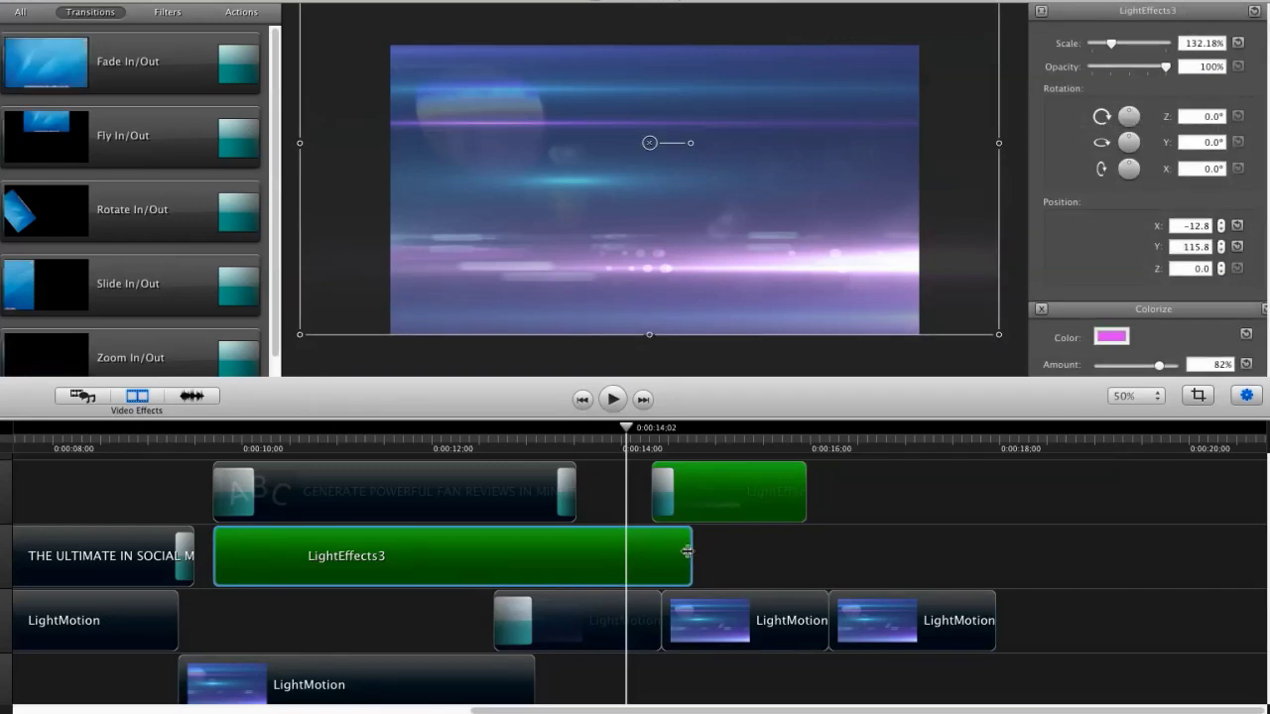
pyautogui.press('space')
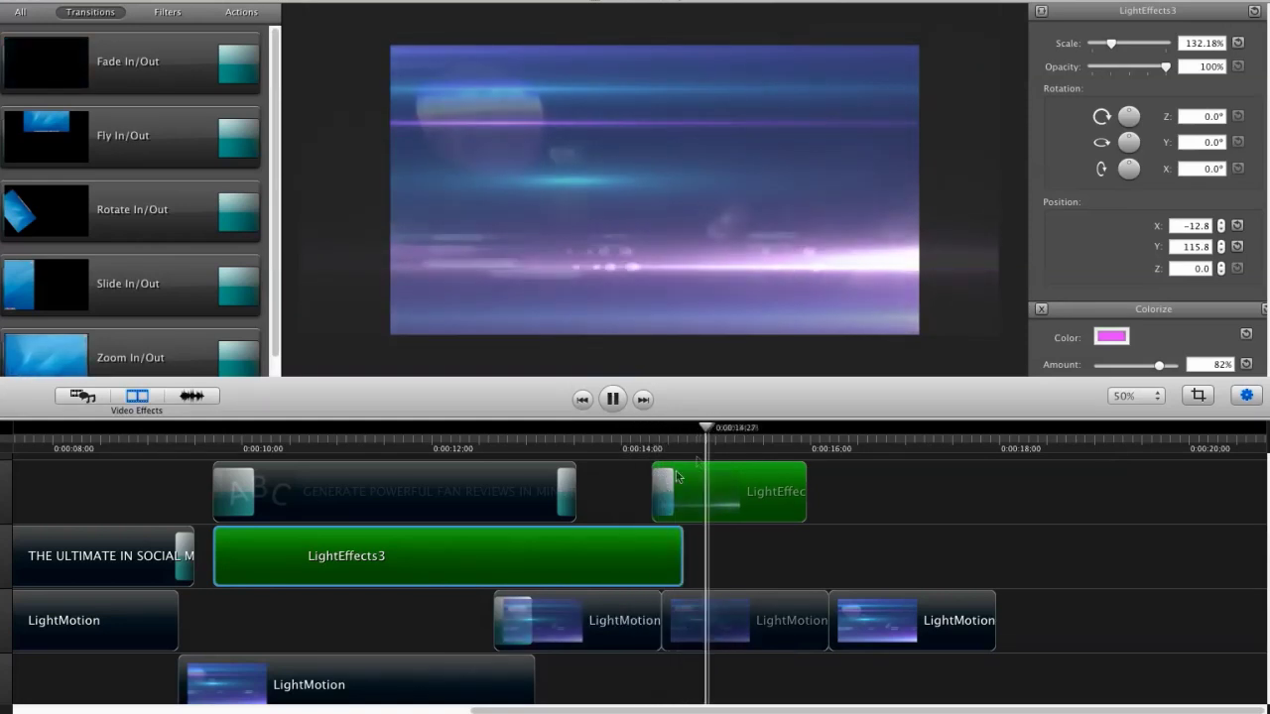
pyautogui.press('space')
# Lengthen the fade-in on the short LightEffects3 copy to span its overlap with the long clip, and check the blend
pyautogui.click(625, 434)
pyautogui.moveTo(625, 437); pyautogui.dragTo(669, 437)
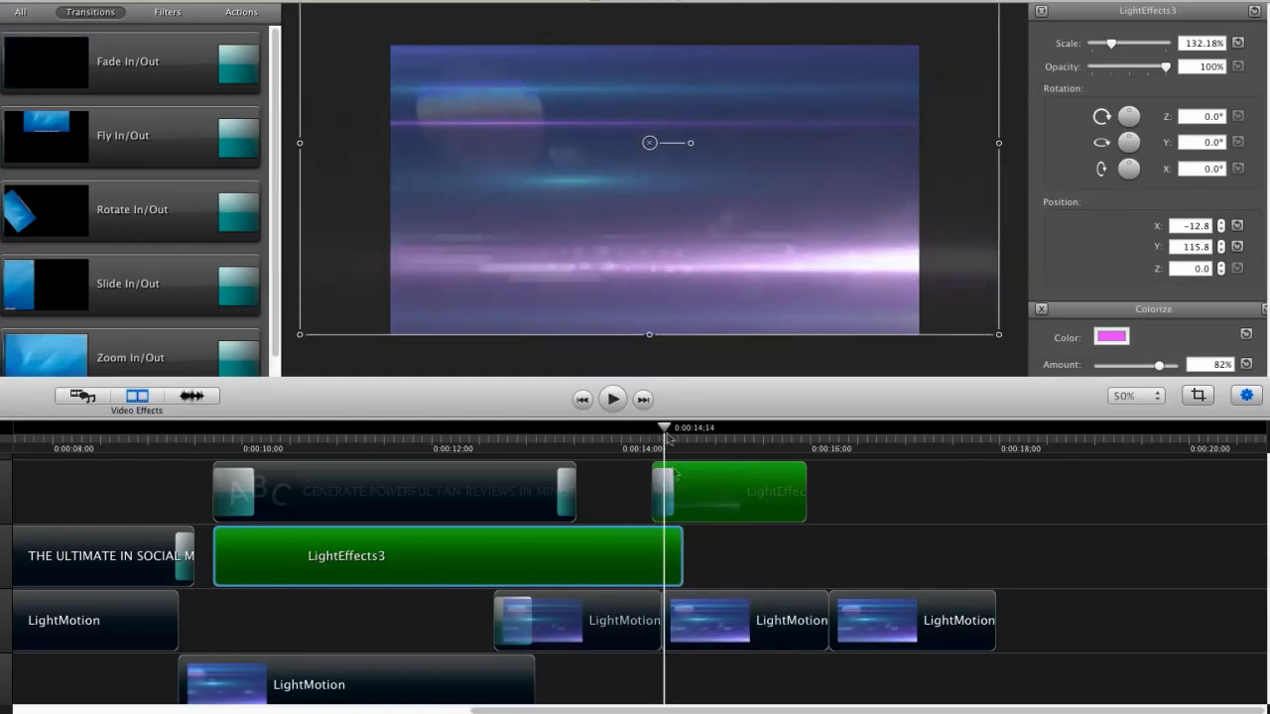
pyautogui.click(676, 499)
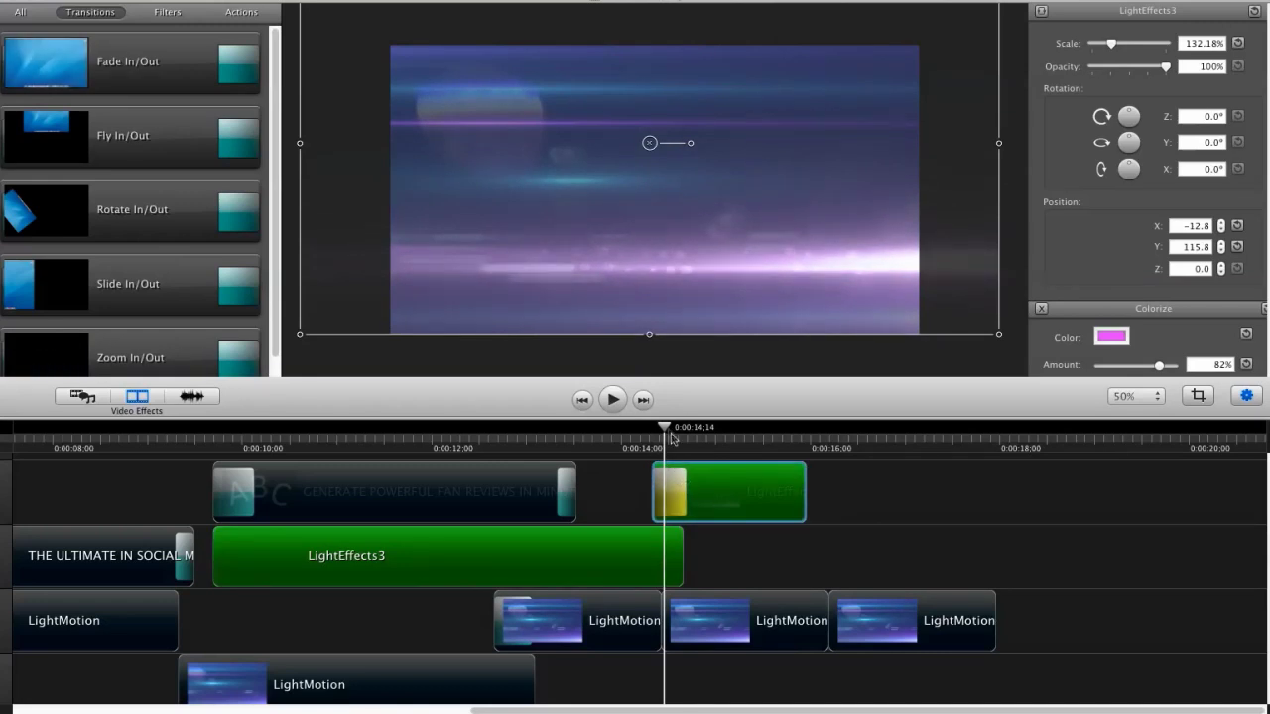
pyautogui.moveTo(671, 437)
pyautogui.mouseDown()
pyautogui.moveTo(635, 436)
pyautogui.moveTo(693, 436)
pyautogui.moveTo(660, 436)
pyautogui.mouseUp()
# Duplicate the short LightEffects3 clip with its fade-in, place the duplicate directly after it on the same track, and check the join
pyautogui.click(752, 493)
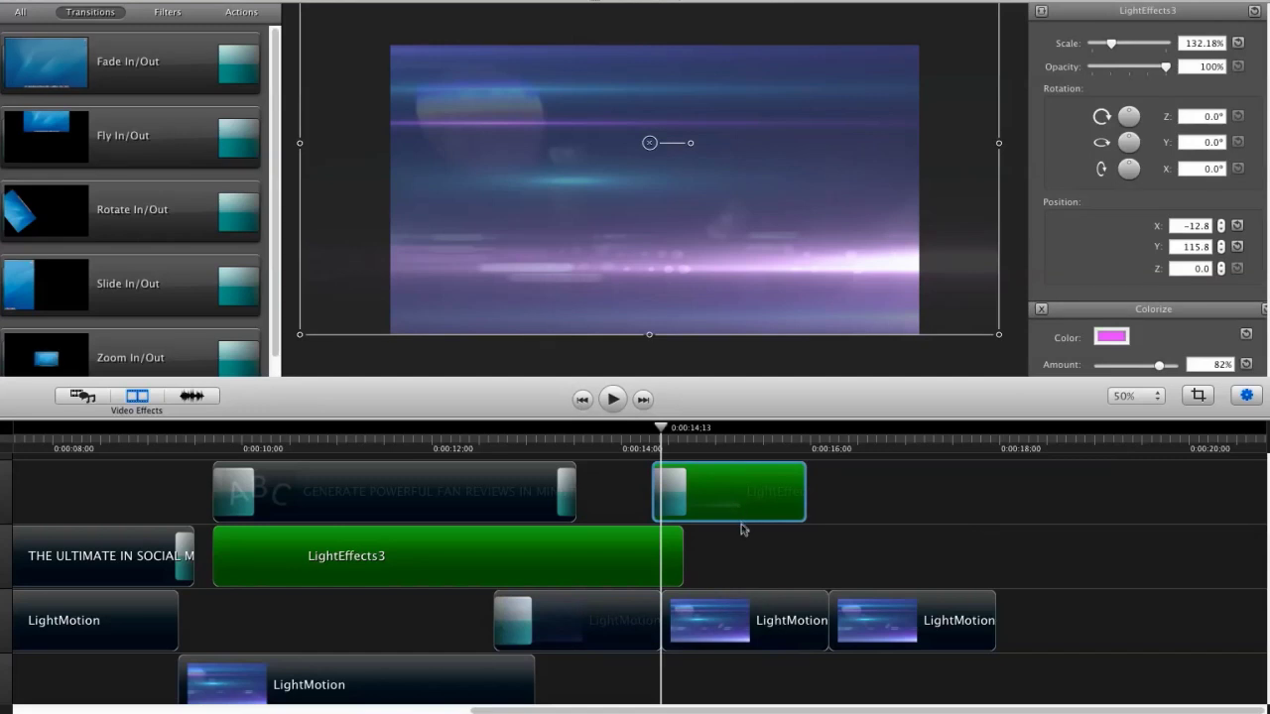
pyautogui.press('super+v')
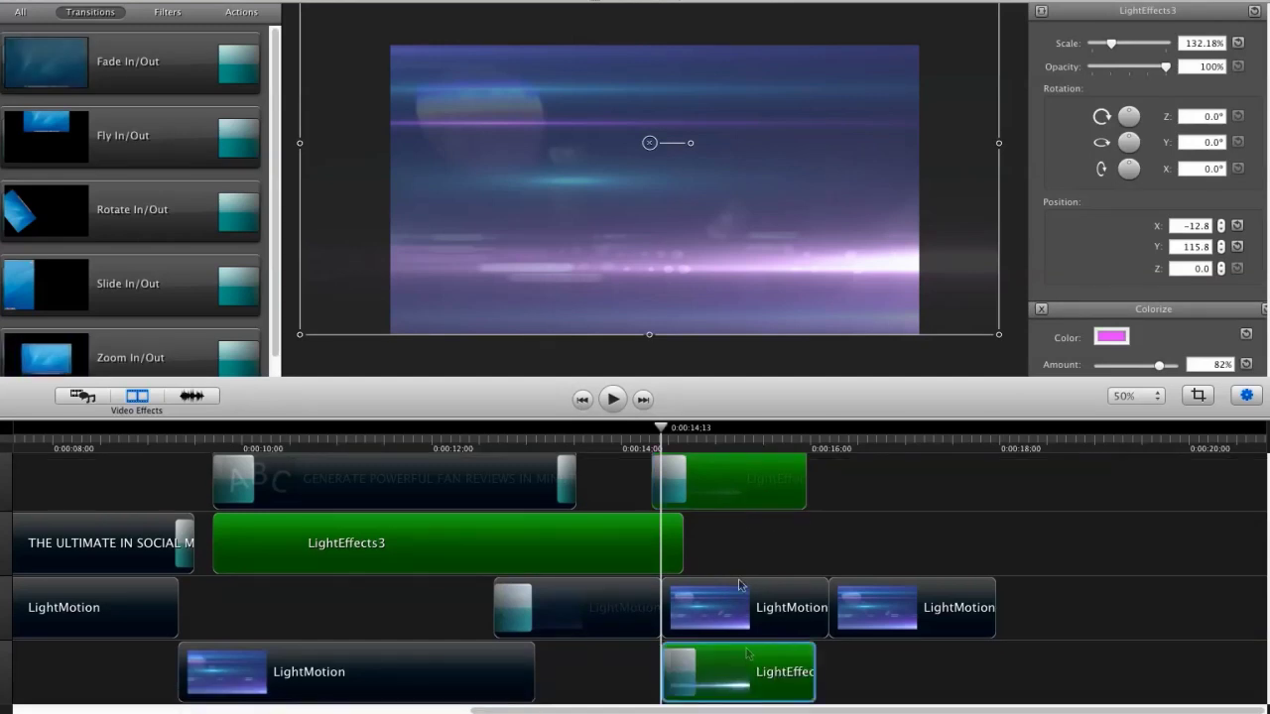
pyautogui.moveTo(739, 674); pyautogui.dragTo(868, 557)
pyautogui.moveTo(714, 449); pyautogui.dragTo(785, 451)
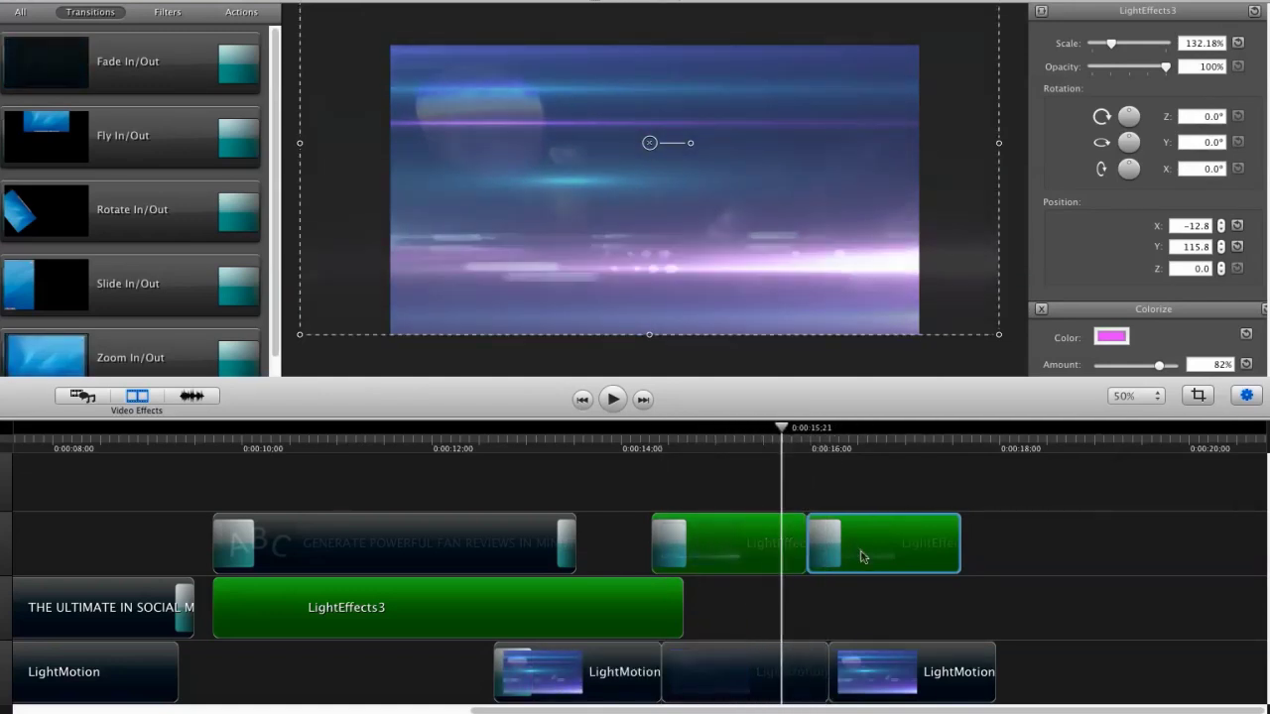
# Move the second short LightEffects3 copy one track up and earlier so it overlaps the first copy's end, and preview the overlap
pyautogui.moveTo(851, 556); pyautogui.dragTo(833, 523)
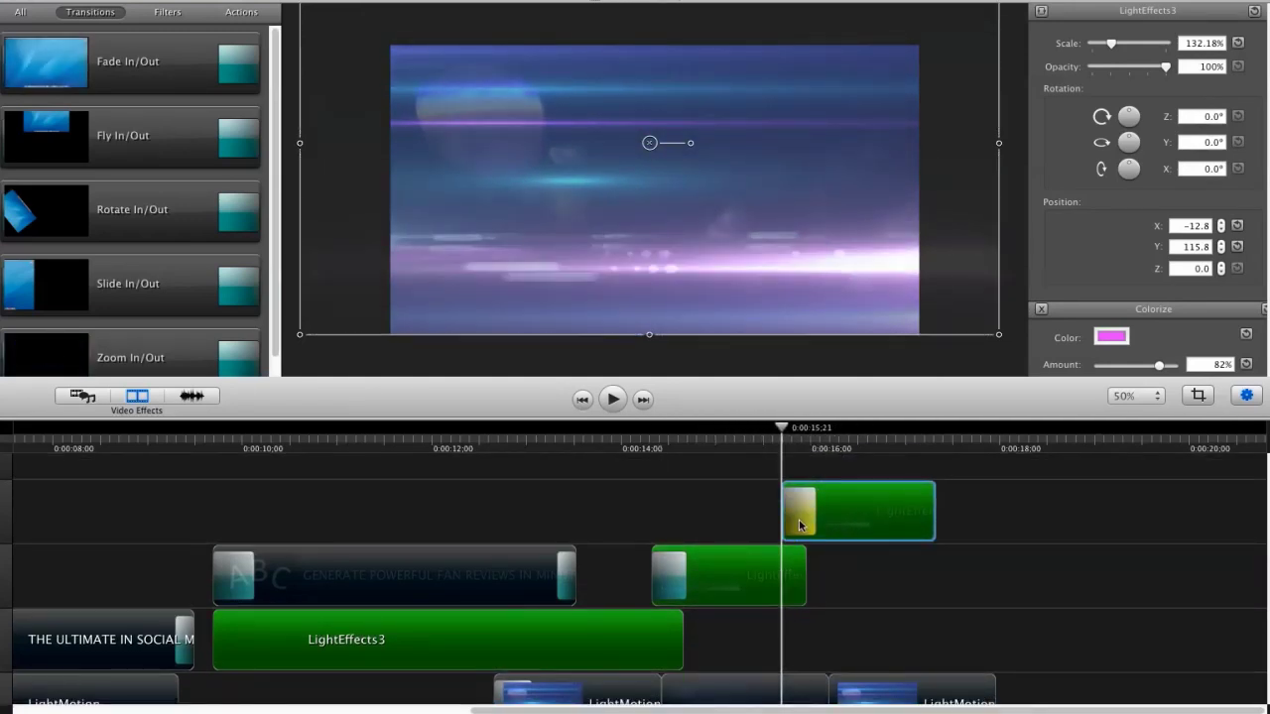
pyautogui.moveTo(780, 438); pyautogui.dragTo(635, 446)
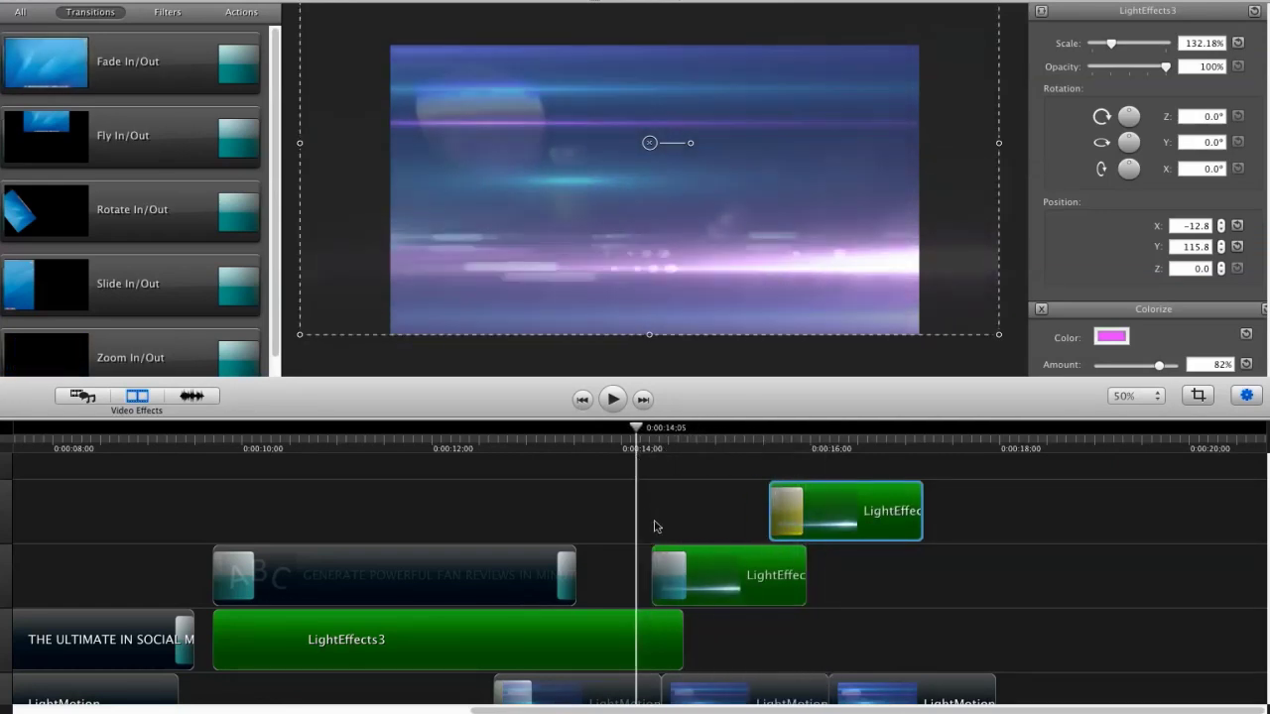
pyautogui.press('space')
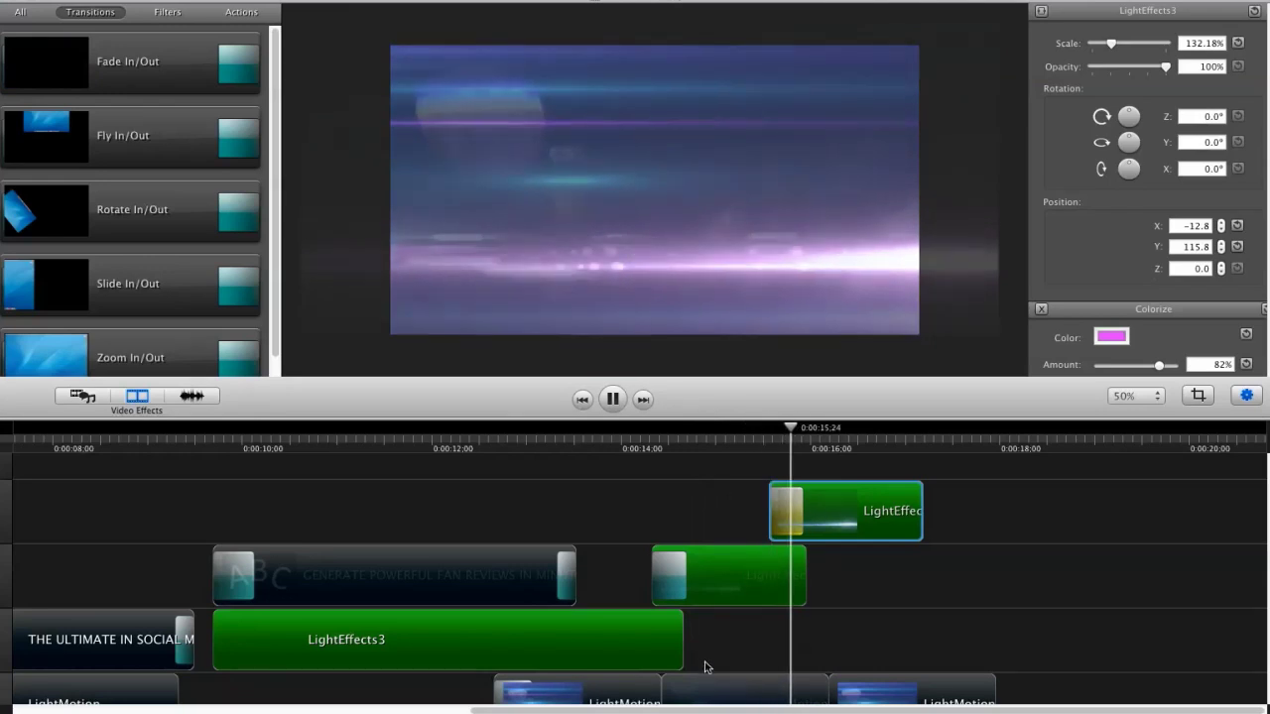
pyautogui.press('space')
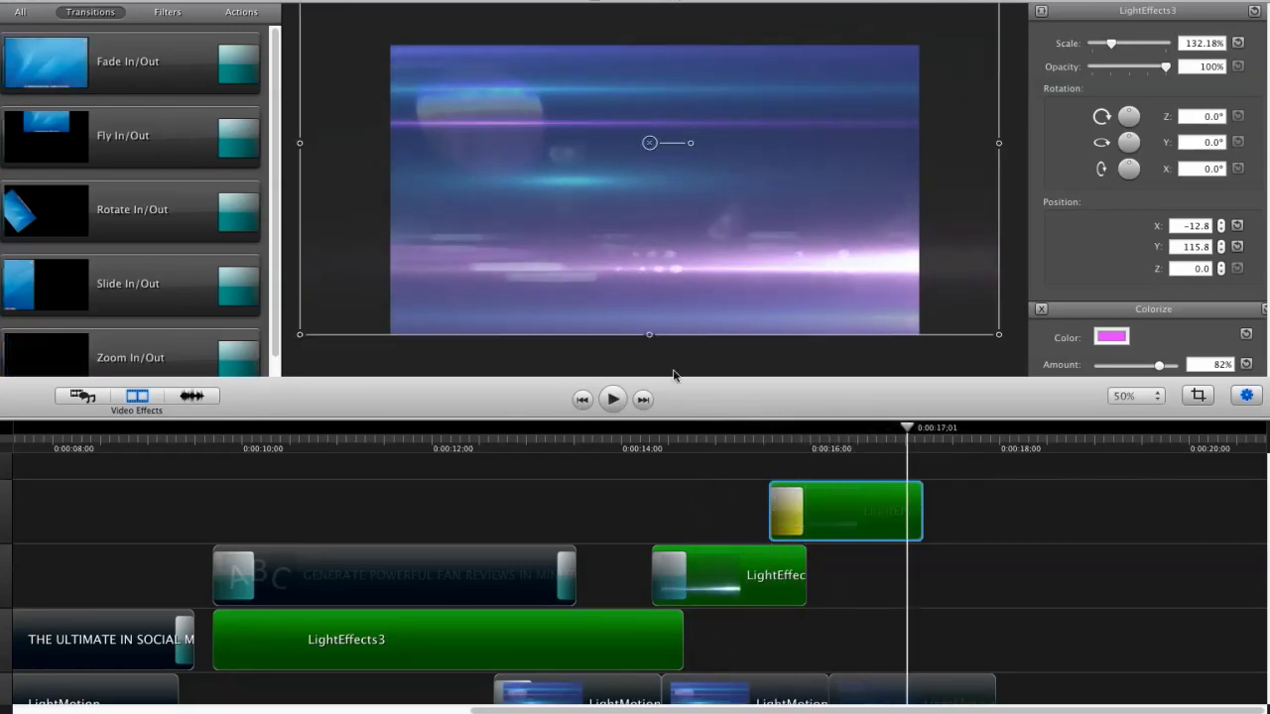
# Extend the first short LightEffects3 copy to about 0:00:18;00 and the second past 0:00:20;00, overlapping them by about one second
pyautogui.click(836, 583)
pyautogui.moveTo(806, 578); pyautogui.dragTo(1012, 590)
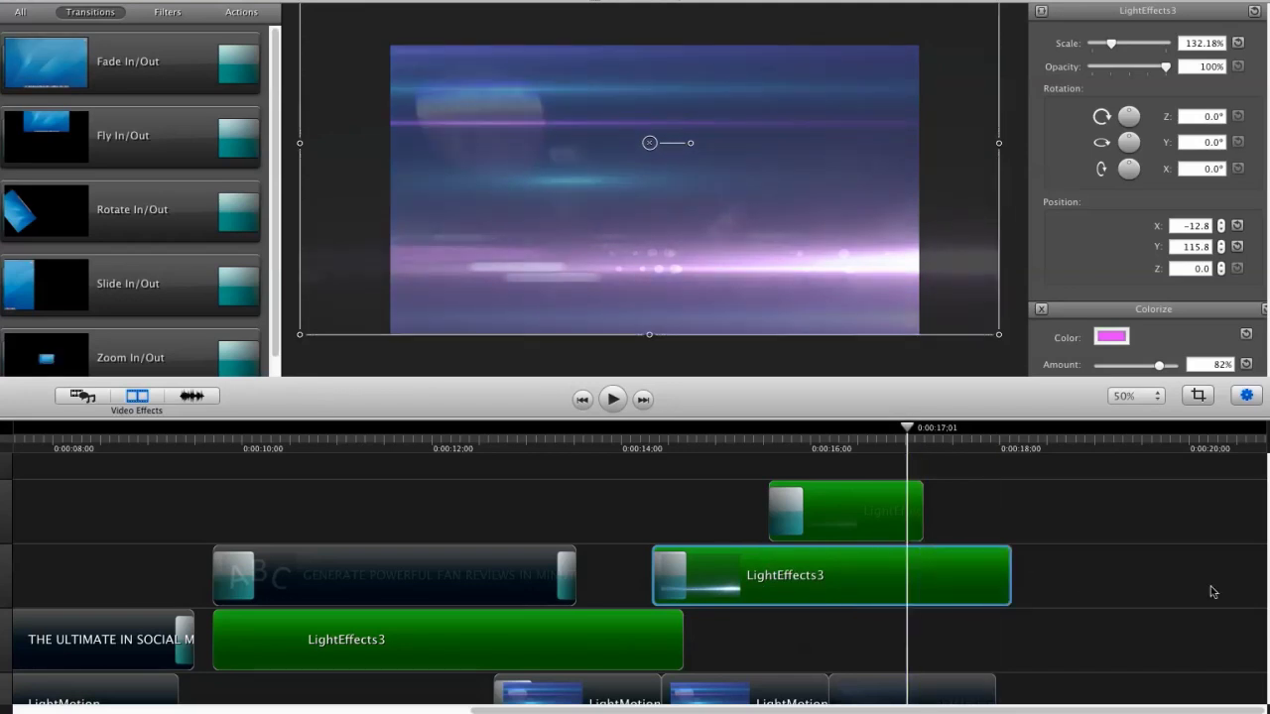
pyautogui.moveTo(834, 512); pyautogui.dragTo(1131, 518)
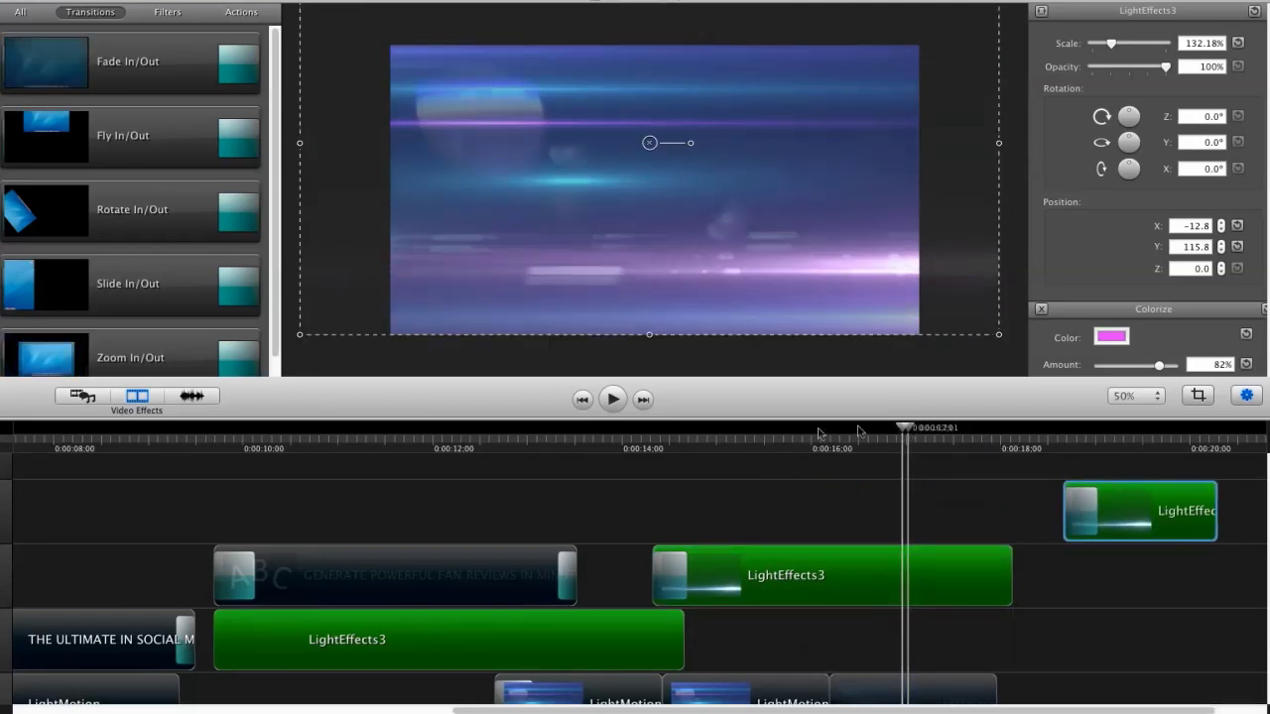
pyautogui.click(690, 448)
pyautogui.moveTo(666, 448); pyautogui.dragTo(899, 454)
pyautogui.moveTo(1109, 512); pyautogui.dragTo(1257, 492)
pyautogui.moveTo(902, 452); pyautogui.dragTo(1060, 501)
pyautogui.moveTo(995, 544); pyautogui.dragTo(935, 553)
pyautogui.click(728, 638)
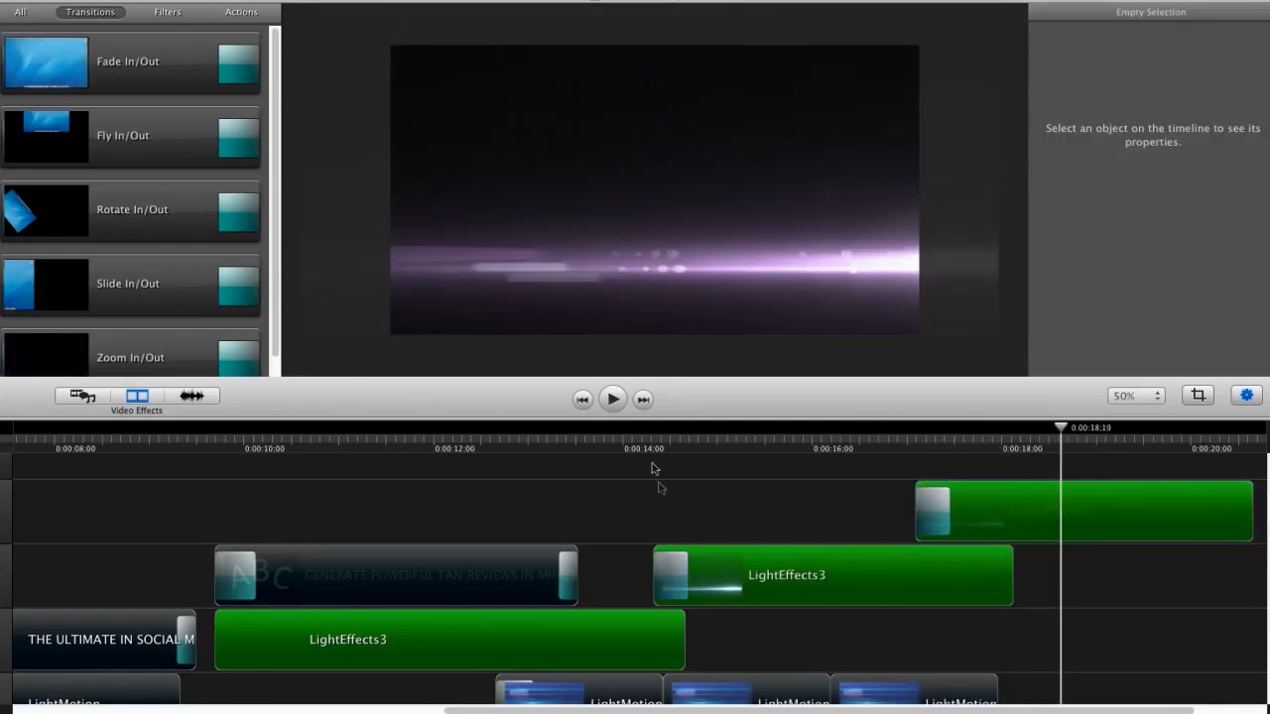
# Shift the first extended LightEffects3 copy slightly earlier to start at about 0:00:14;00, and preview both crossfades
pyautogui.click(639, 448)
pyautogui.click(568, 448)
pyautogui.moveTo(731, 580)
pyautogui.mouseDown()
pyautogui.moveTo(715, 580)
pyautogui.moveTo(721, 601)
pyautogui.mouseUp()
pyautogui.press('space')
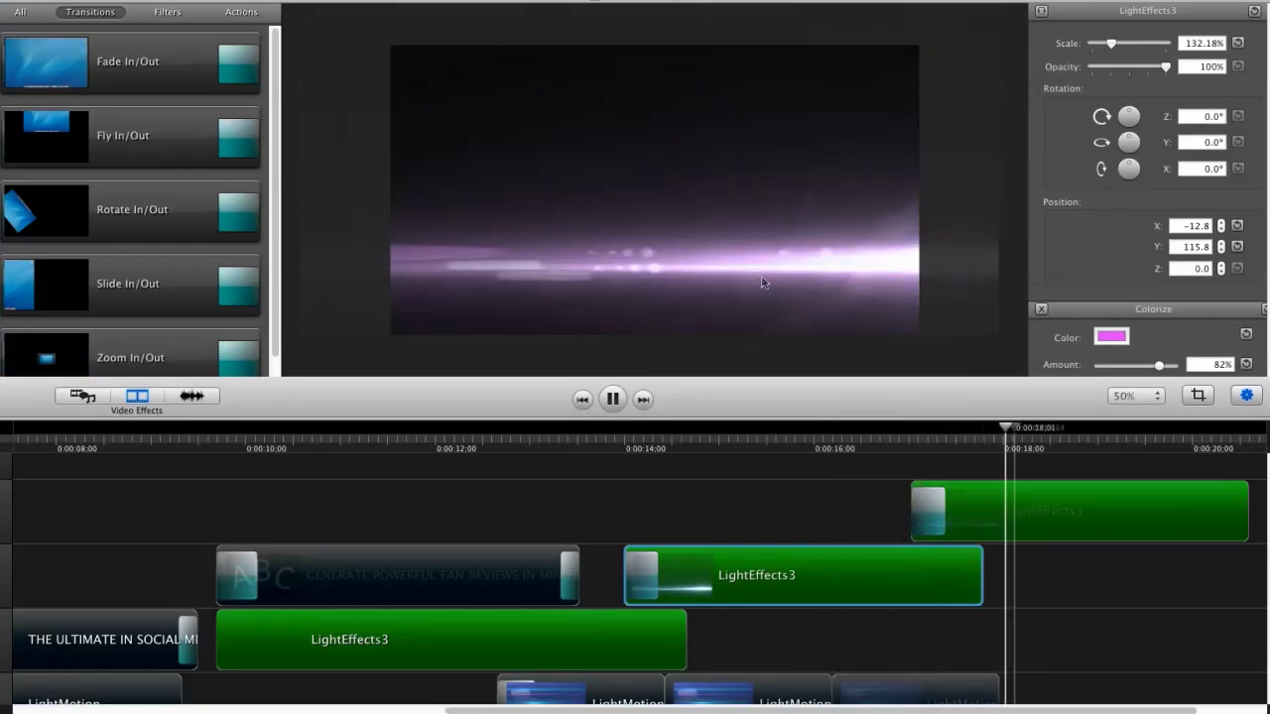
pyautogui.press('space')
pyautogui.moveTo(952, 468); pyautogui.dragTo(785, 471)
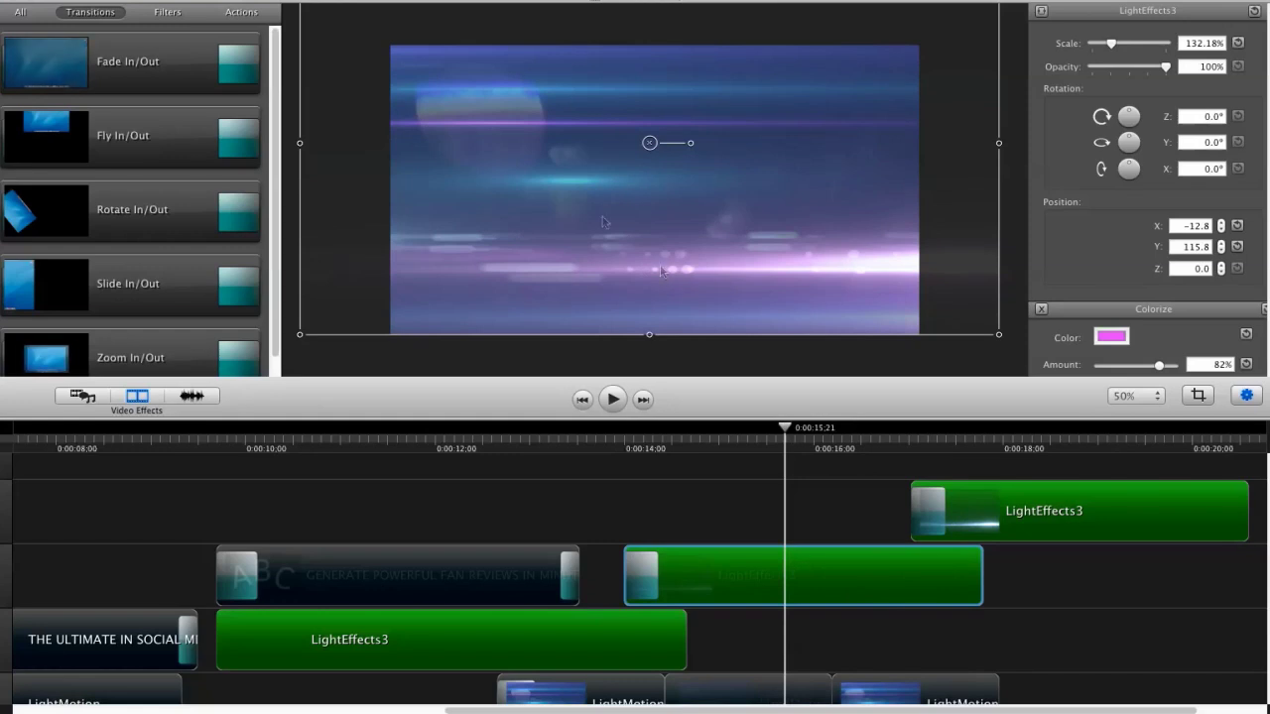
# Scrub through the overlapping LightEffects3 clips to check them and park the playhead at 0:00:13;24
pyautogui.click(372, 354)
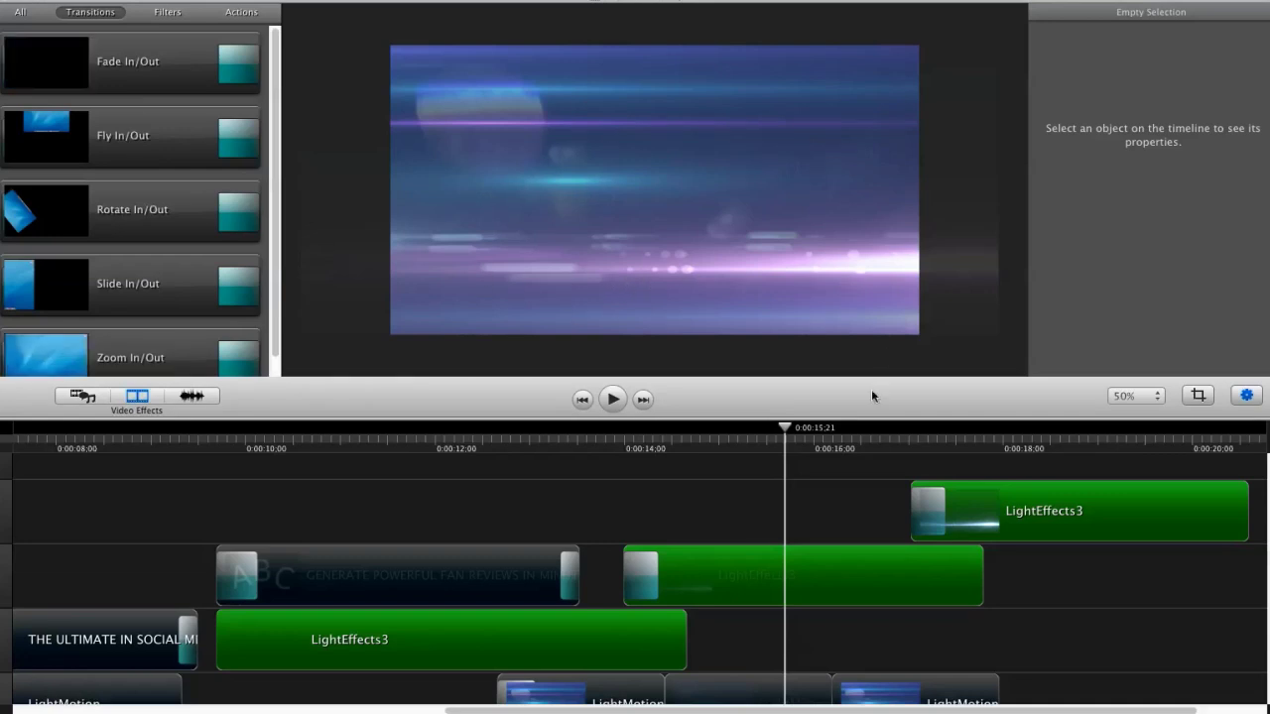
pyautogui.moveTo(787, 432); pyautogui.dragTo(1008, 343)
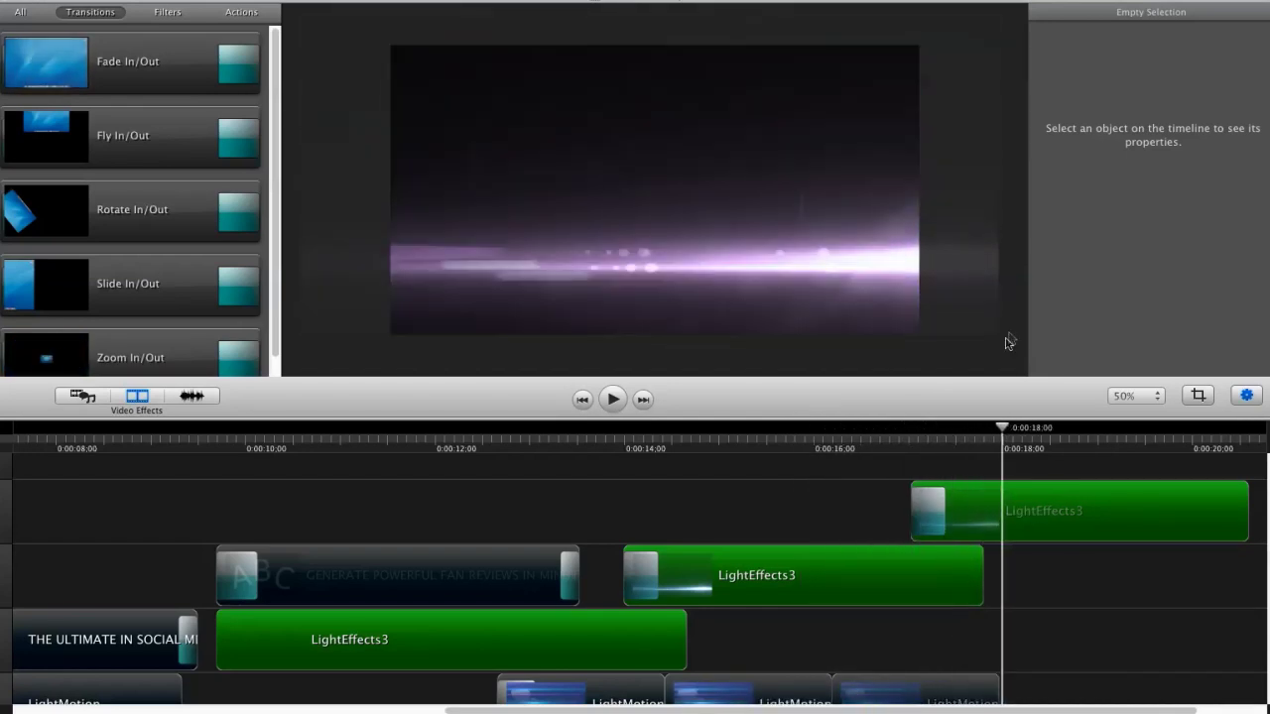
pyautogui.moveTo(1012, 437); pyautogui.dragTo(793, 429)
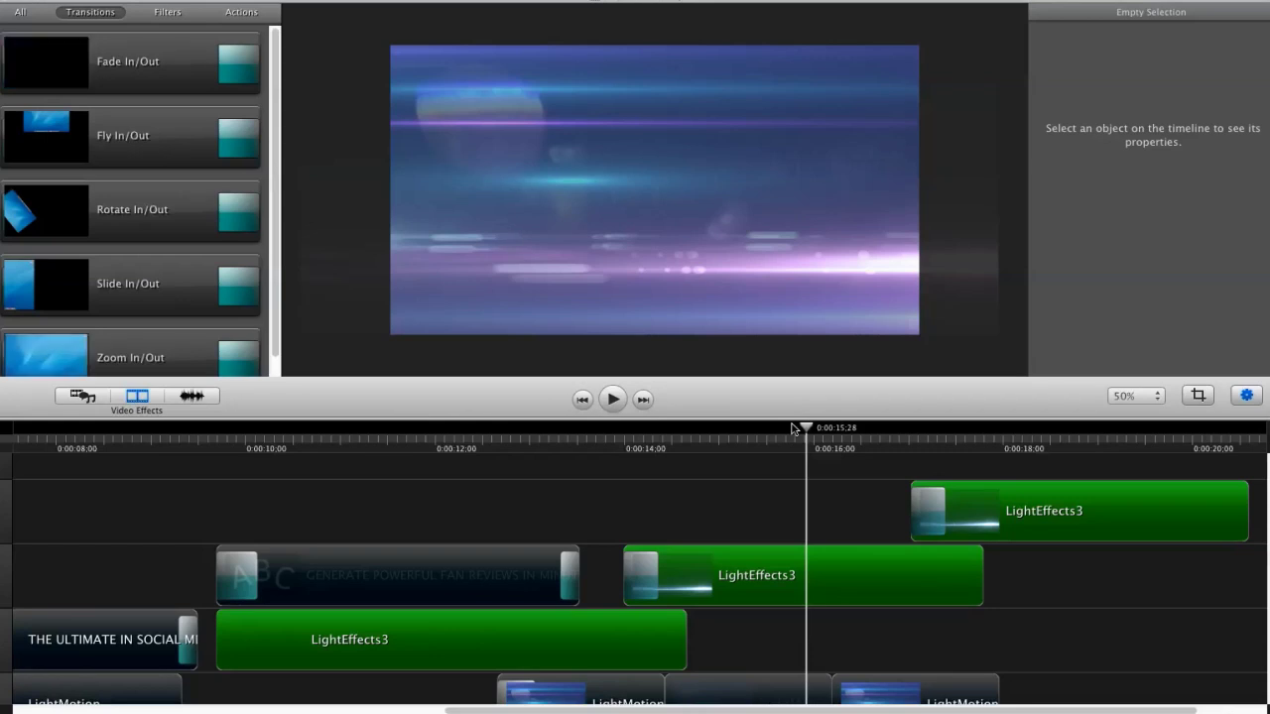
pyautogui.moveTo(807, 428); pyautogui.dragTo(603, 501)
pyautogui.scroll(1, 1260, 523)
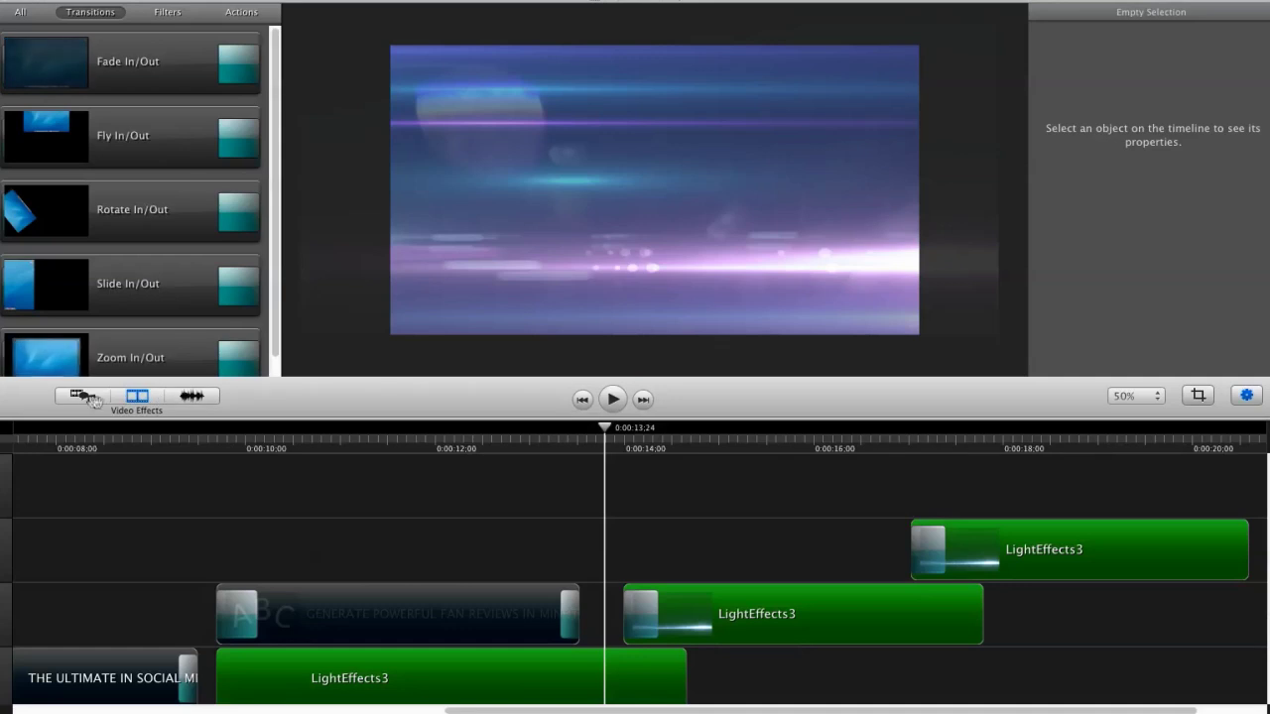
pyautogui.press('super+1')
pyautogui.click(204, 19)
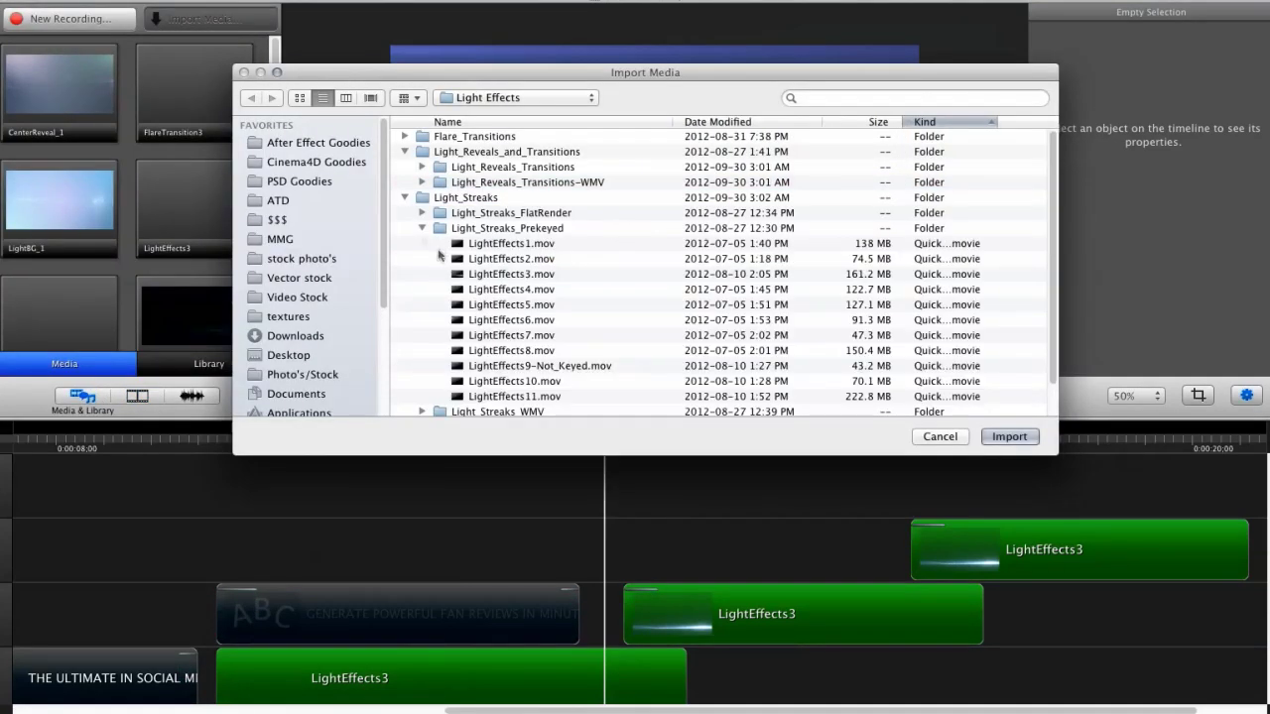
pyautogui.click(423, 229)
pyautogui.click(404, 197)
pyautogui.click(405, 152)
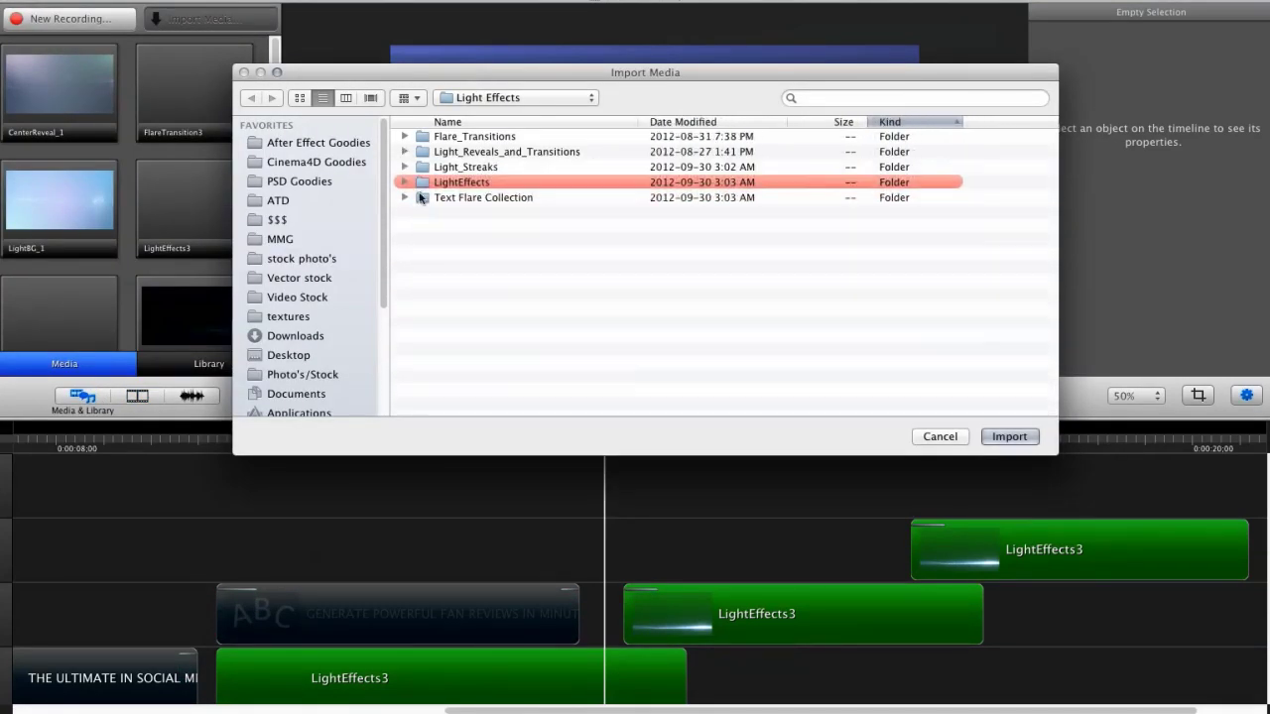
pyautogui.moveTo(411, 71); pyautogui.dragTo(408, 72)
pyautogui.click(947, 438)
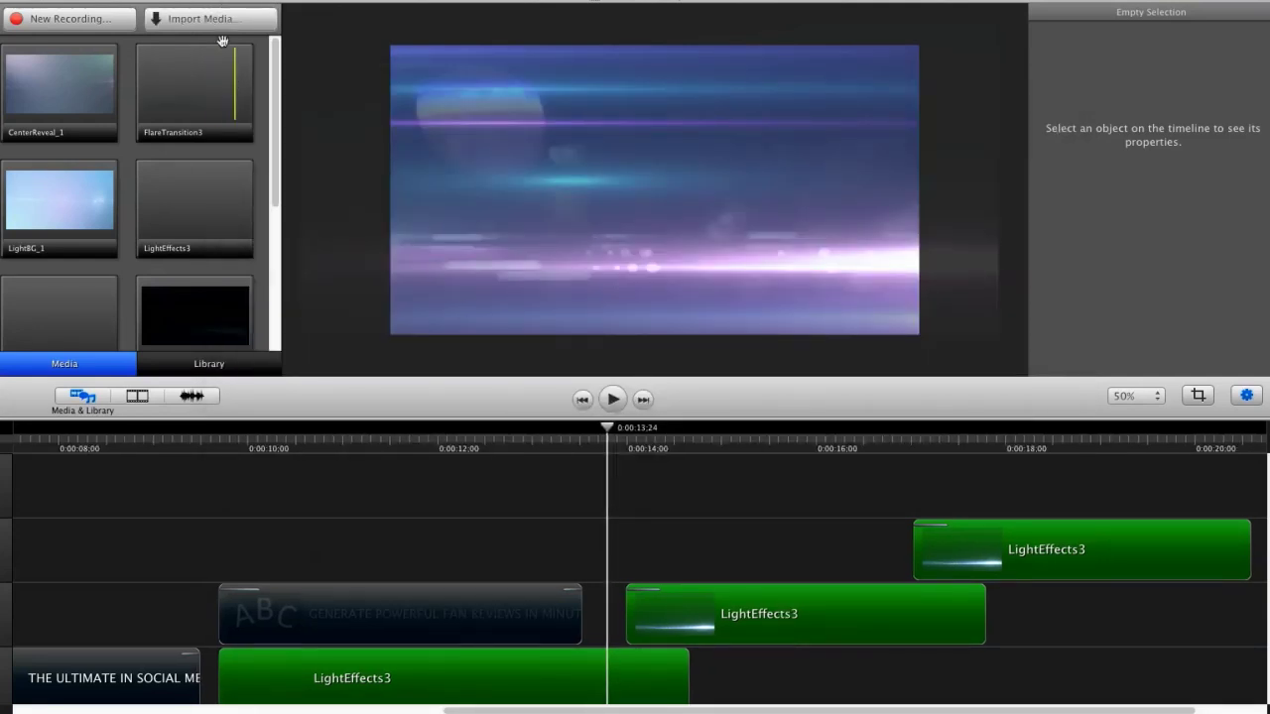
# Import box.png from the imgs folder into the project media
pyautogui.click(191, 18)
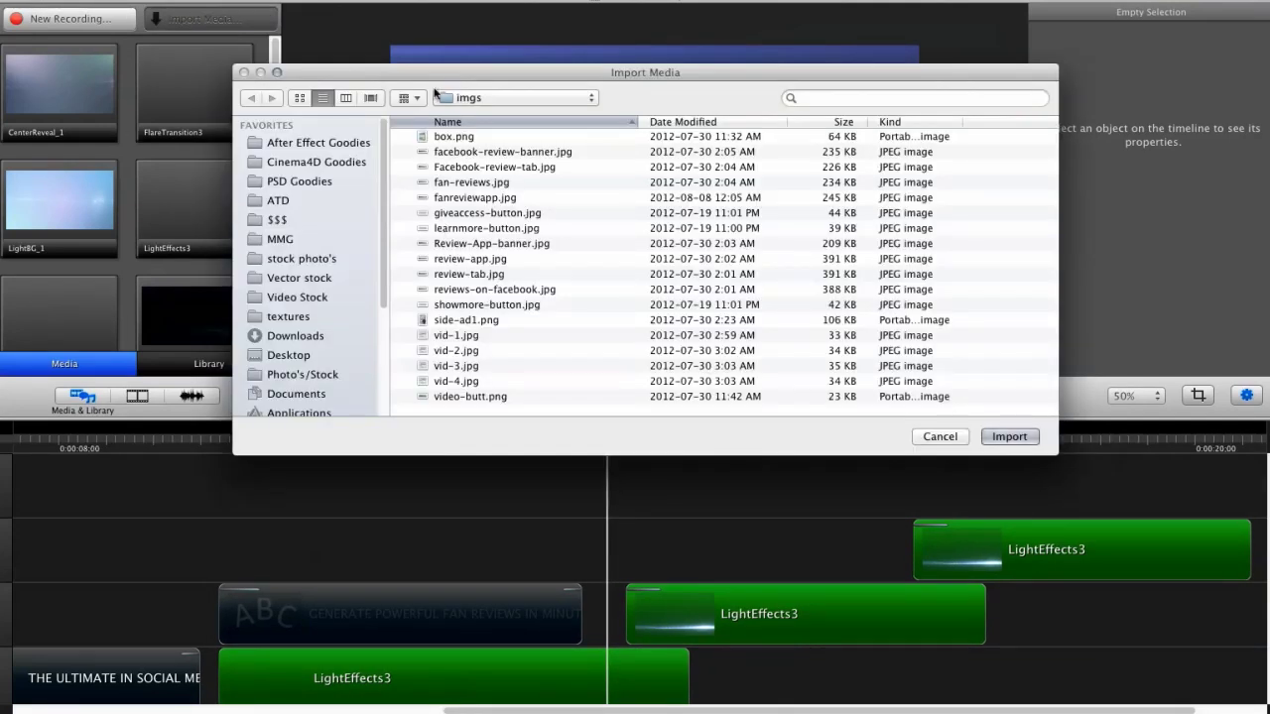
pyautogui.moveTo(446, 74); pyautogui.dragTo(441, 72)
pyautogui.click(444, 136)
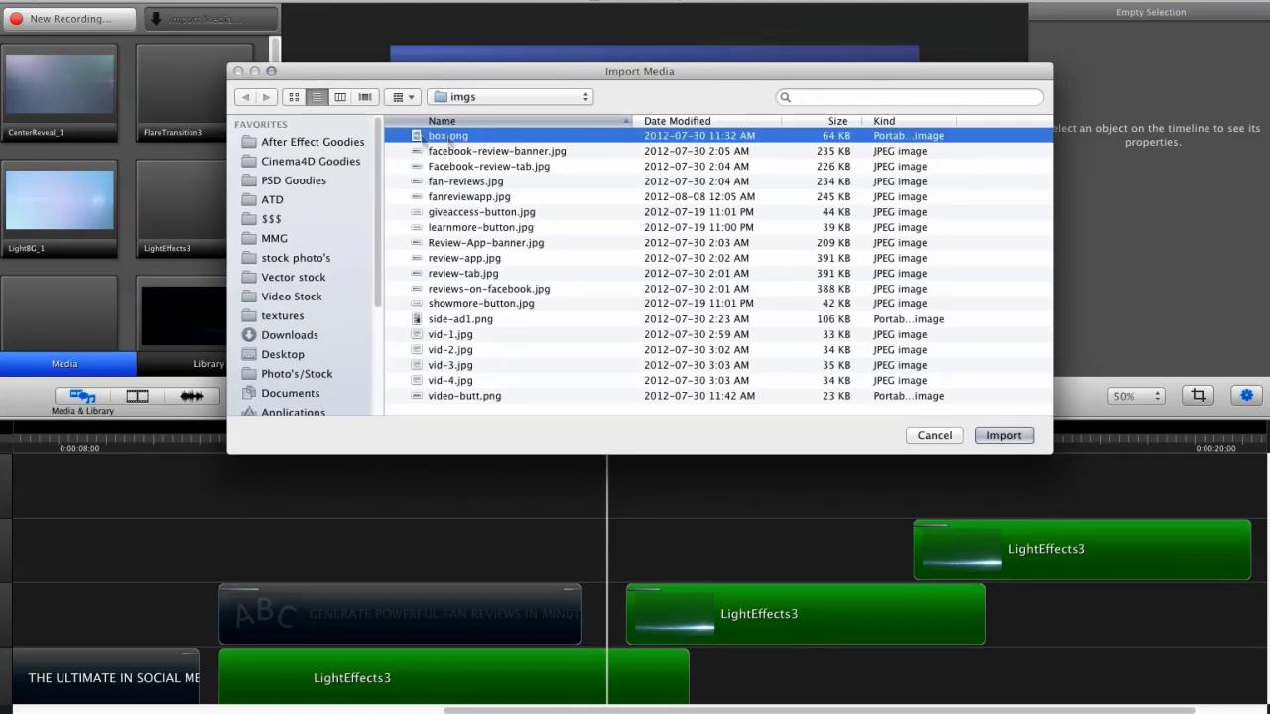
pyautogui.click(1004, 437)
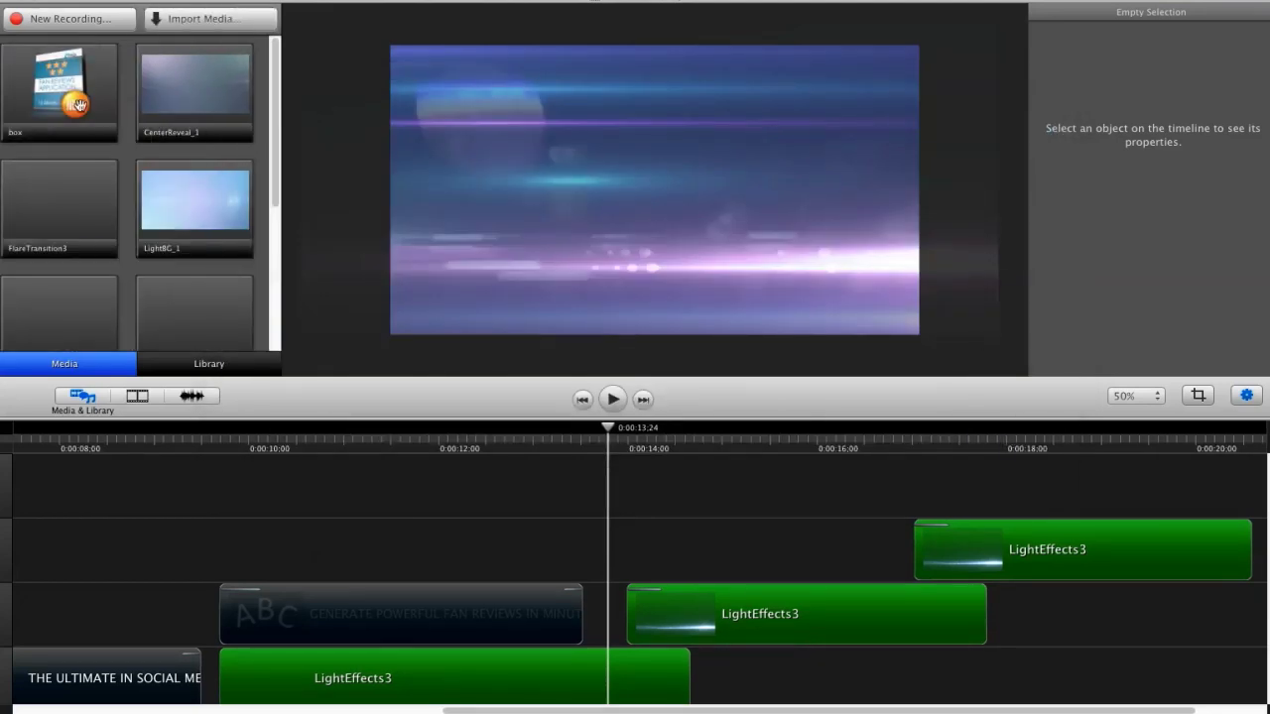
# Place the box image on the top track at 0:00:13;24, enlarge it to about 173%, and position it right of the canvas centre
pyautogui.moveTo(59, 87); pyautogui.dragTo(747, 295)
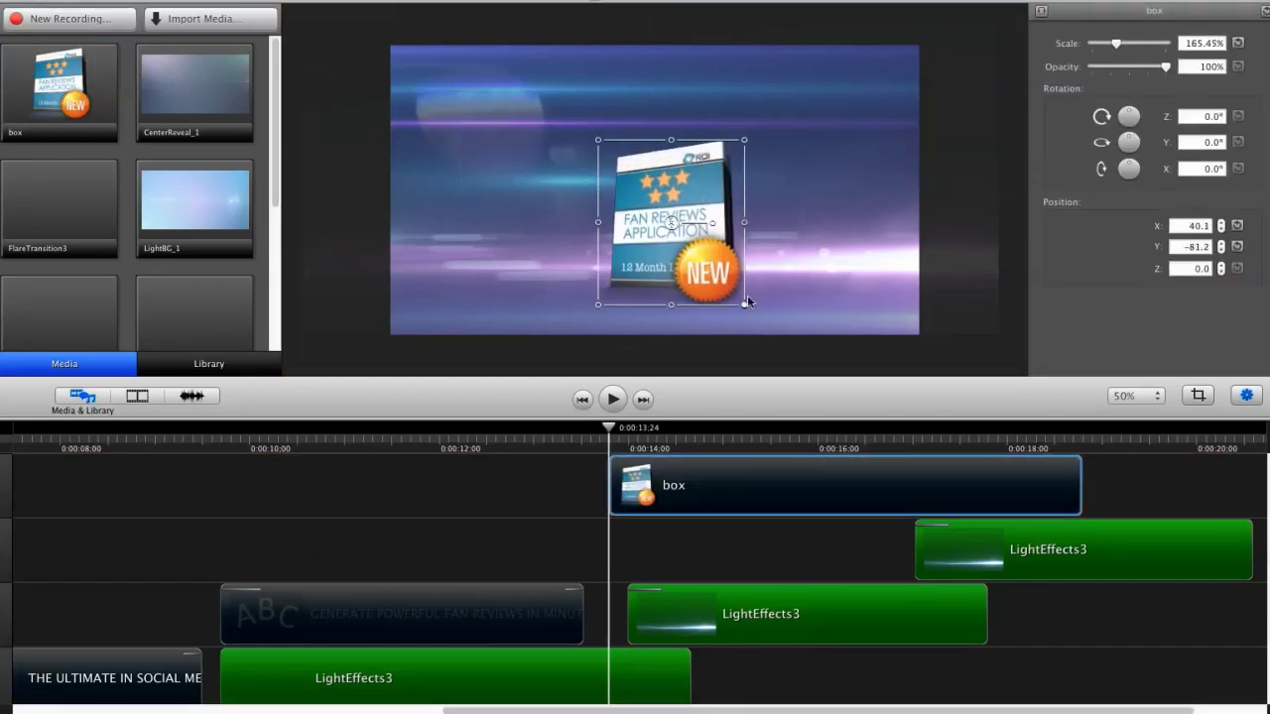
pyautogui.moveTo(727, 187); pyautogui.dragTo(819, 82)
pyautogui.click(961, 125)
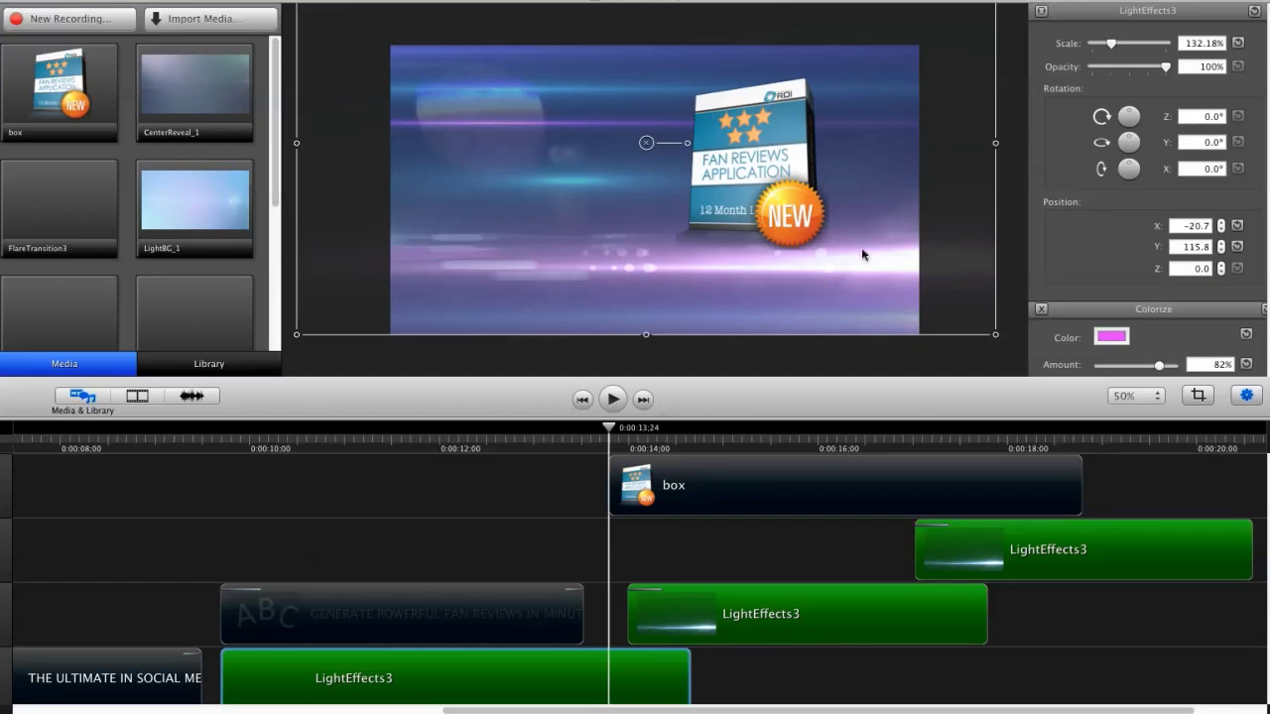
pyautogui.click(970, 363)
pyautogui.click(786, 111)
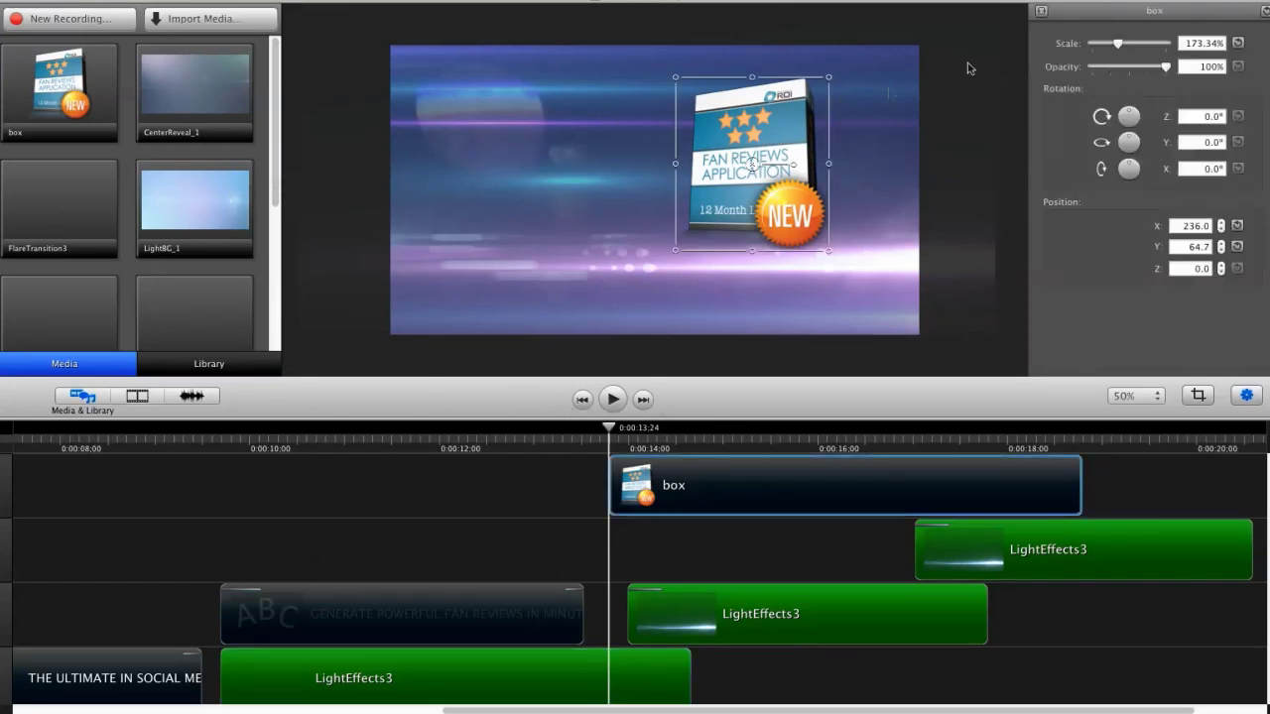
pyautogui.click(956, 80)
pyautogui.click(811, 130)
pyautogui.moveTo(811, 130); pyautogui.dragTo(824, 135)
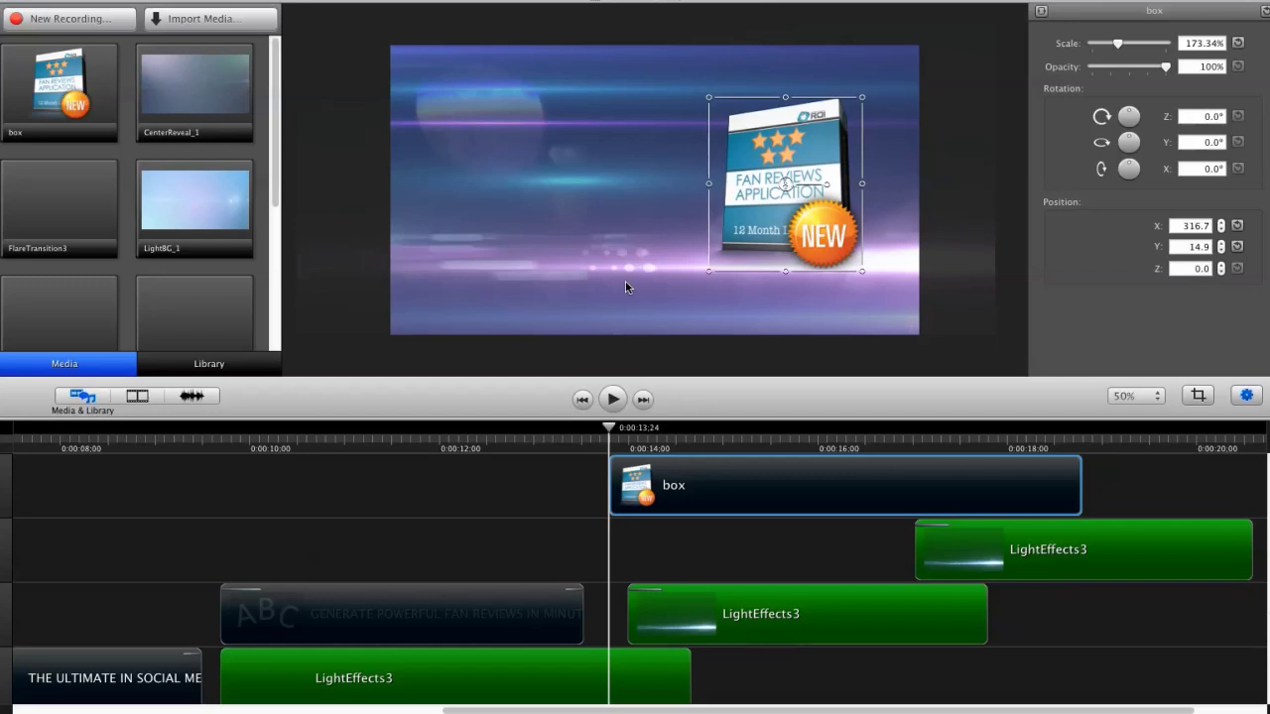
# Try larger and smaller scales and different positions for the box image on the canvas
pyautogui.moveTo(861, 97); pyautogui.dragTo(948, 4)
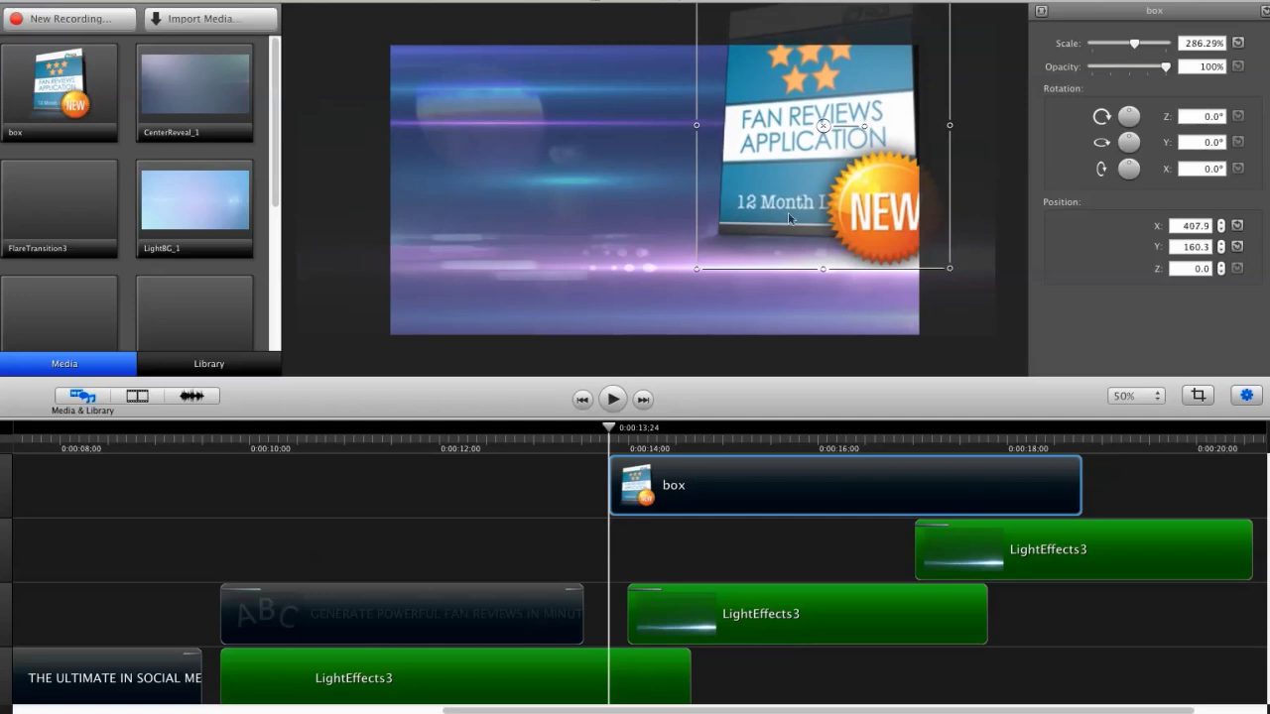
pyautogui.moveTo(836, 85); pyautogui.dragTo(773, 178)
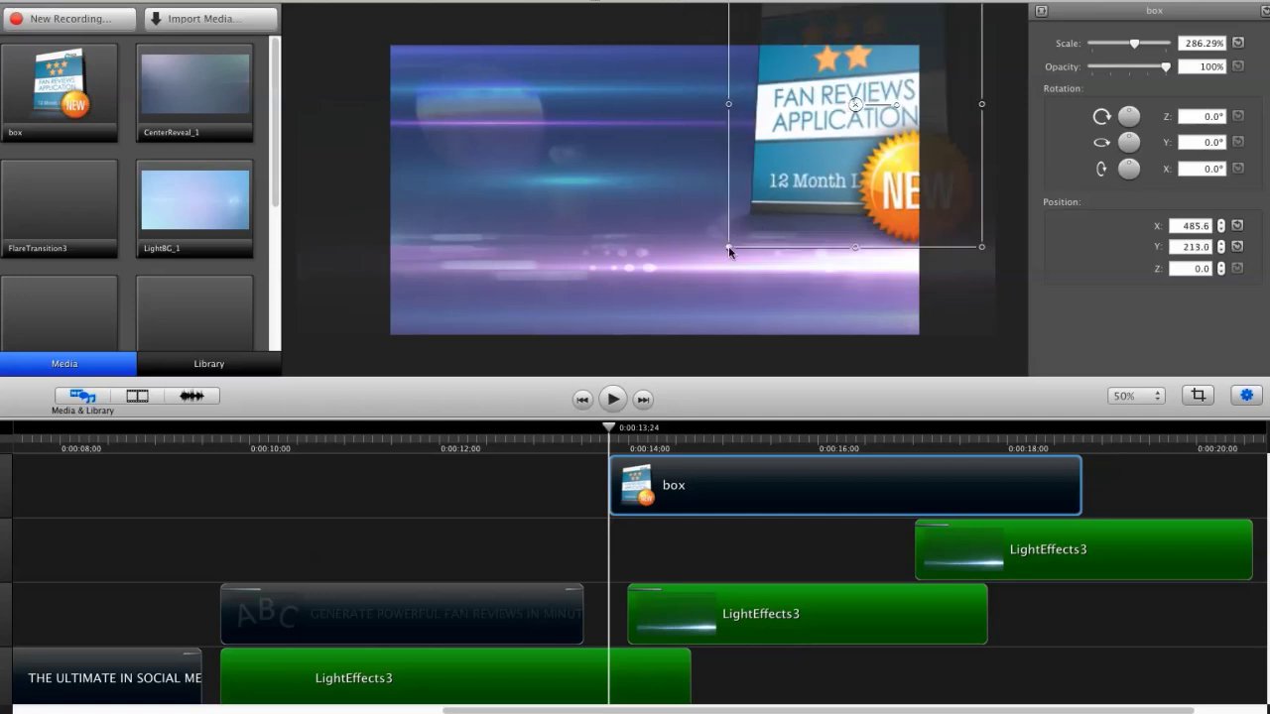
pyautogui.moveTo(729, 251); pyautogui.dragTo(758, 264)
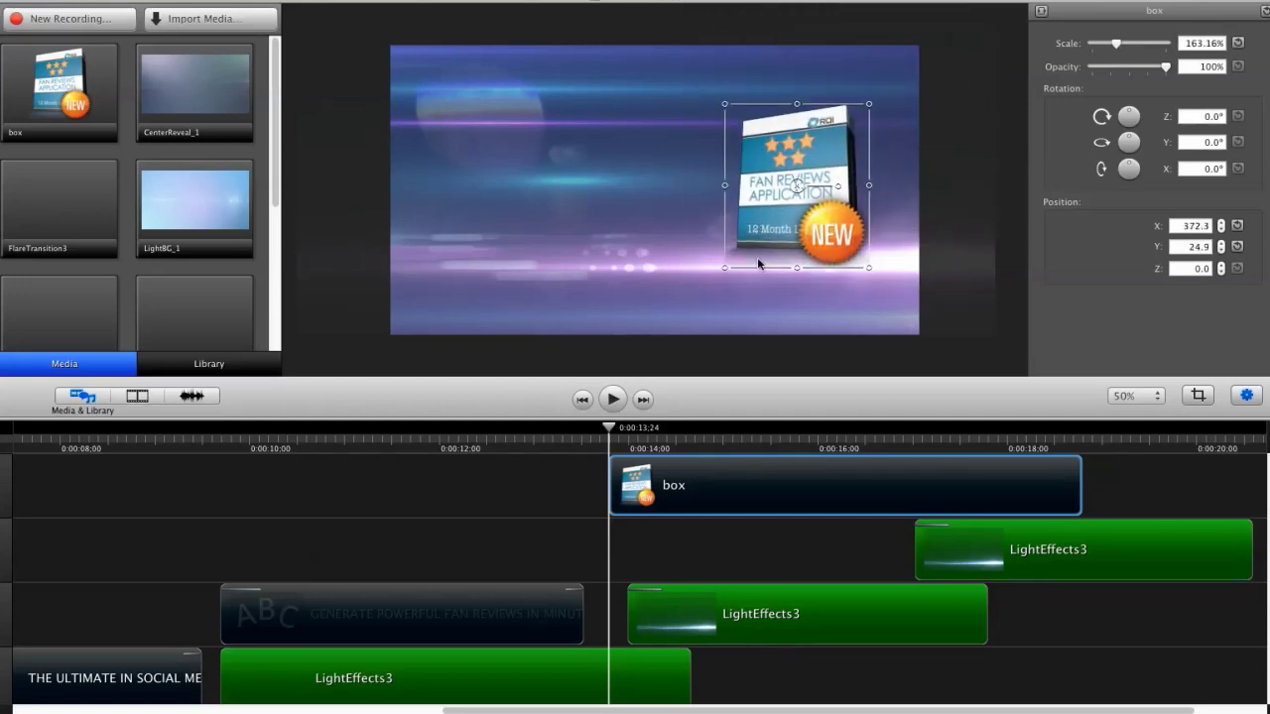
pyautogui.moveTo(806, 169); pyautogui.dragTo(769, 165)
pyautogui.moveTo(834, 105); pyautogui.dragTo(819, 121)
pyautogui.moveTo(785, 151); pyautogui.dragTo(791, 143)
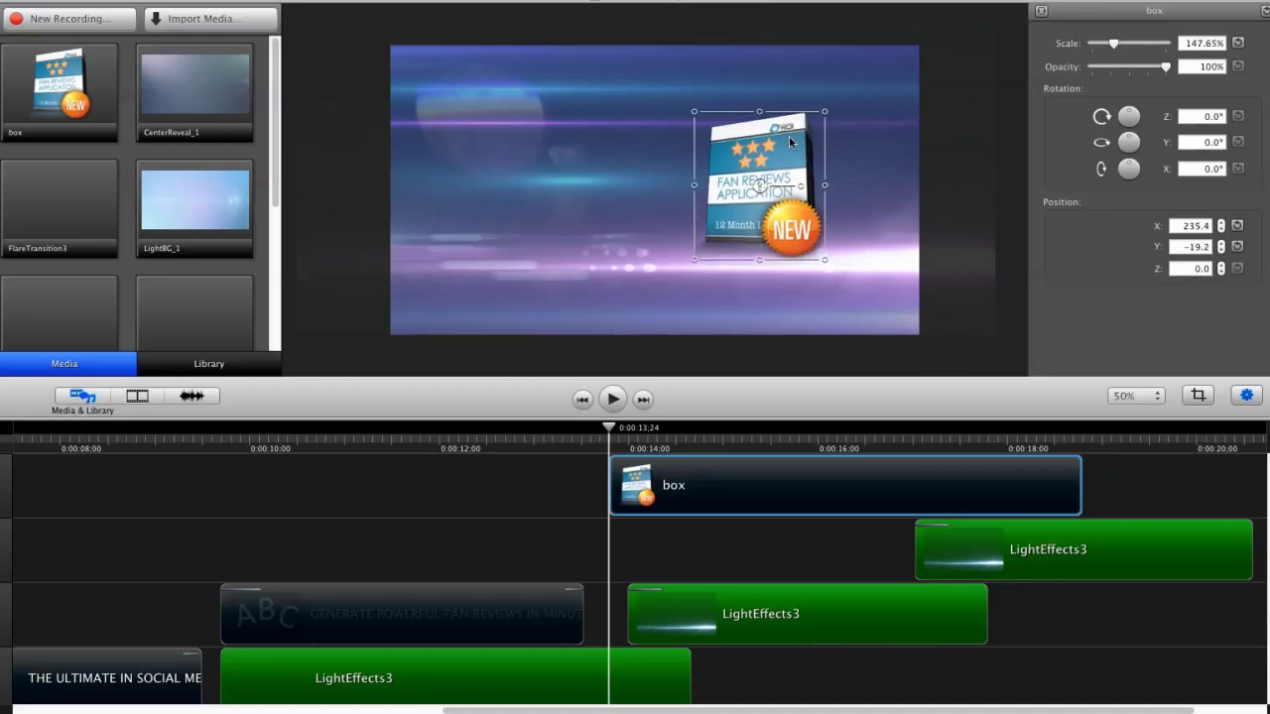
pyautogui.click(943, 114)
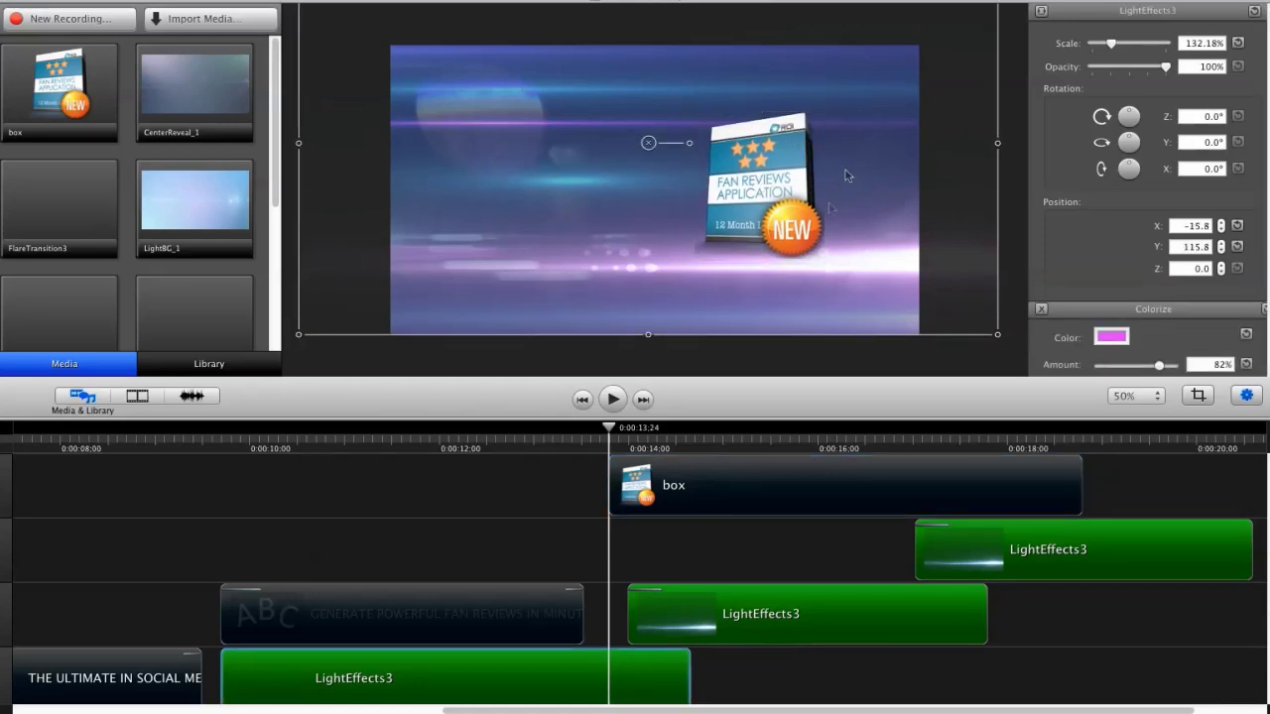
pyautogui.moveTo(846, 176); pyautogui.dragTo(842, 176)
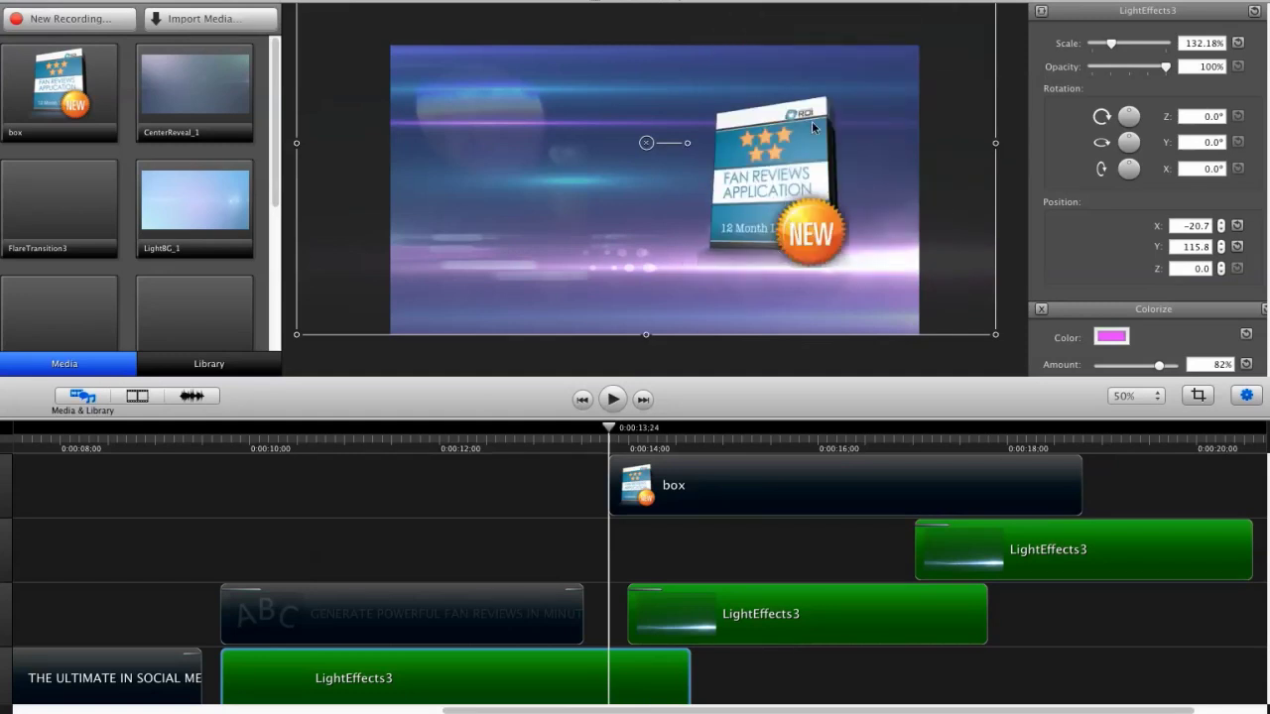
pyautogui.click(1007, 104)
# Move the box clip later to start at 0:00:14;00, aligned with the LightEffects3 copy's start, and check its first frame
pyautogui.moveTo(760, 496); pyautogui.dragTo(707, 491)
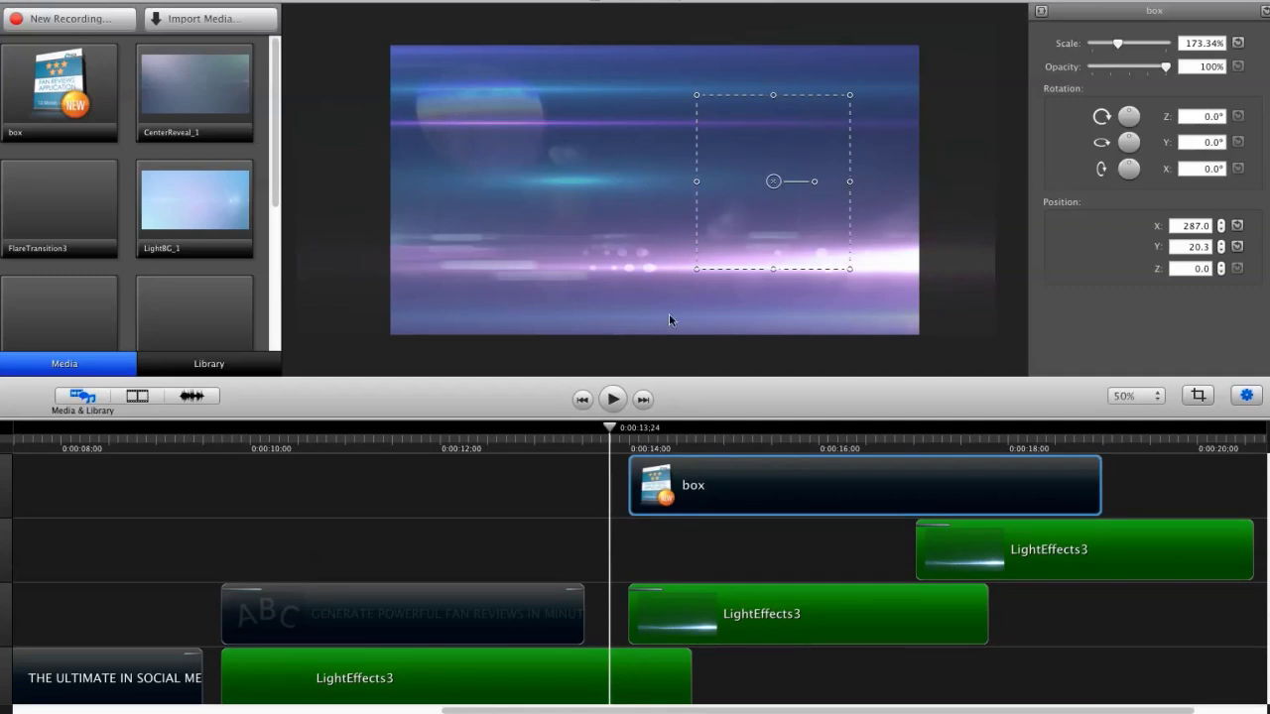
pyautogui.moveTo(612, 433); pyautogui.dragTo(632, 434)
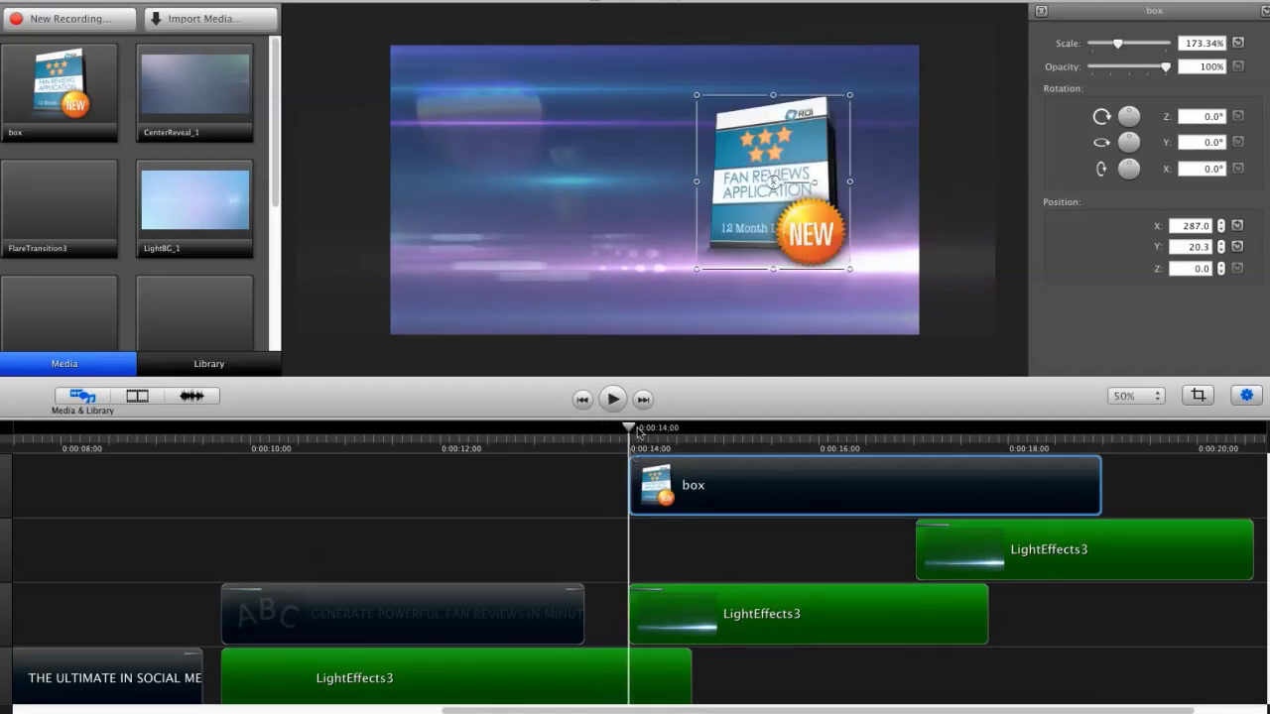
pyautogui.click(334, 278)
# Add a Fade In/Out transition to the start of the box clip, shorten it slightly, and return the playhead before the clip
pyautogui.click(137, 396)
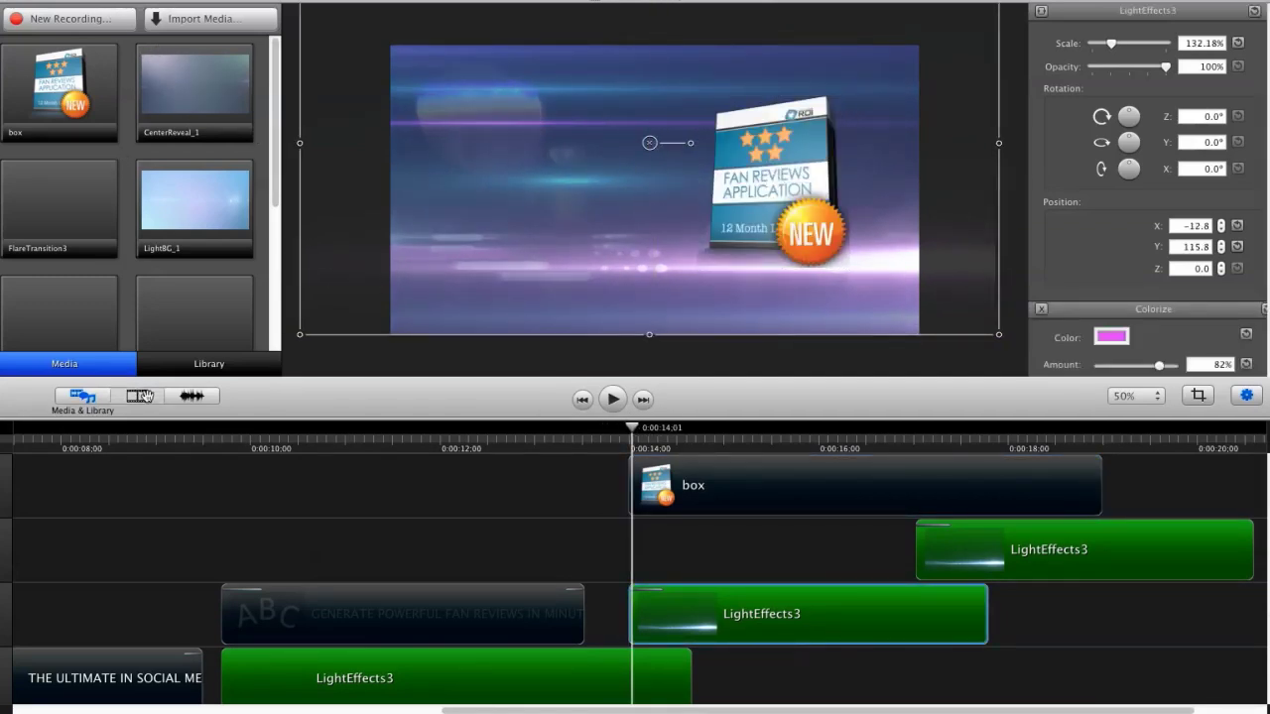
pyautogui.moveTo(137, 72); pyautogui.dragTo(657, 486)
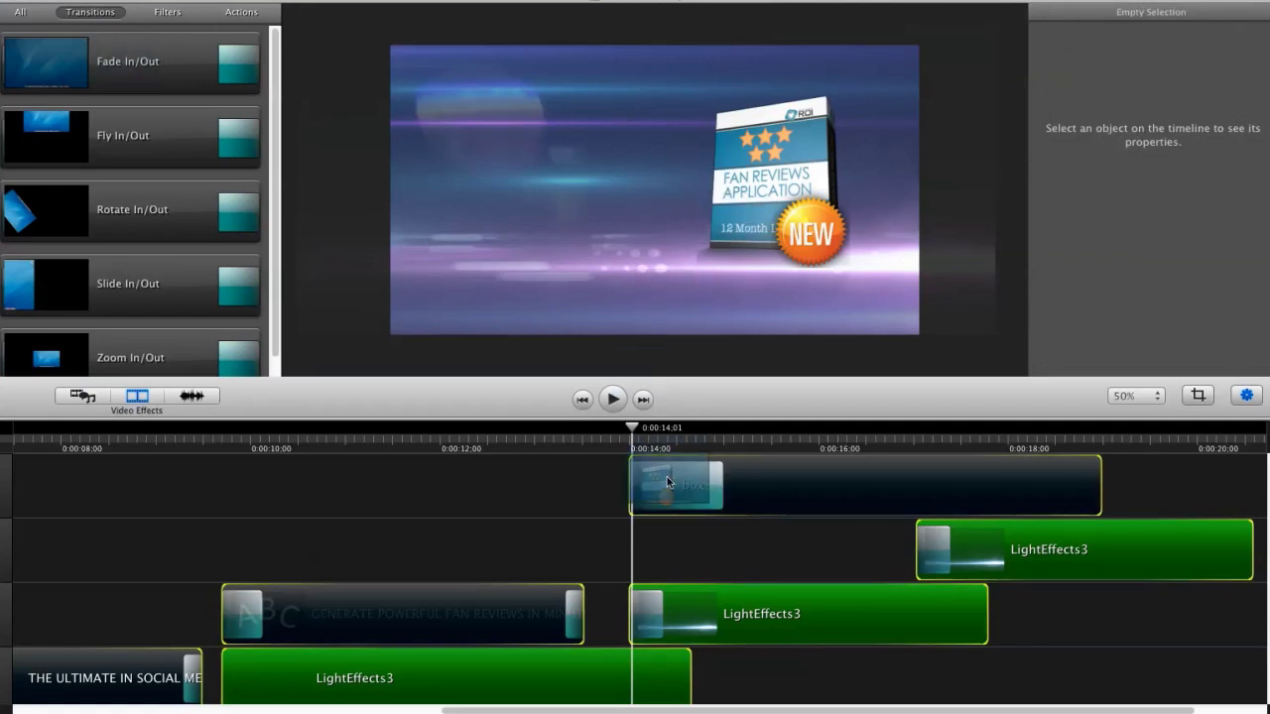
pyautogui.click(621, 433)
pyautogui.moveTo(621, 434); pyautogui.dragTo(646, 433)
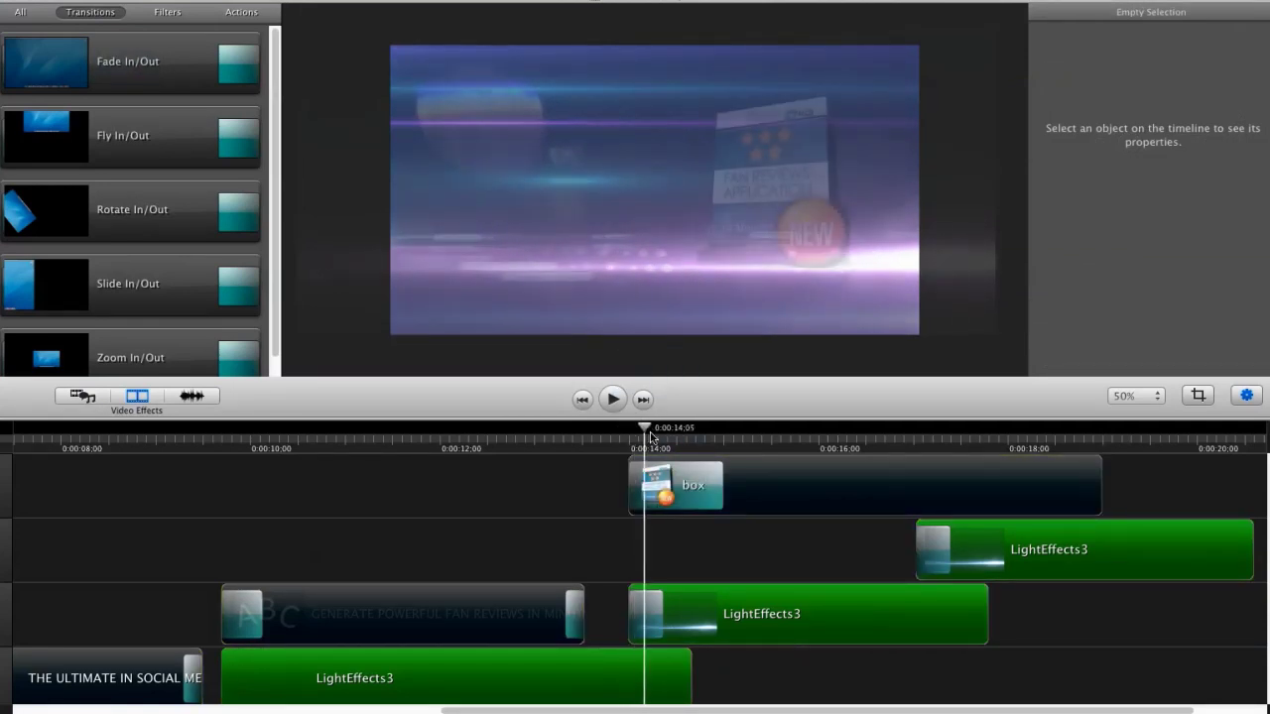
pyautogui.click(721, 485)
pyautogui.click(615, 433)
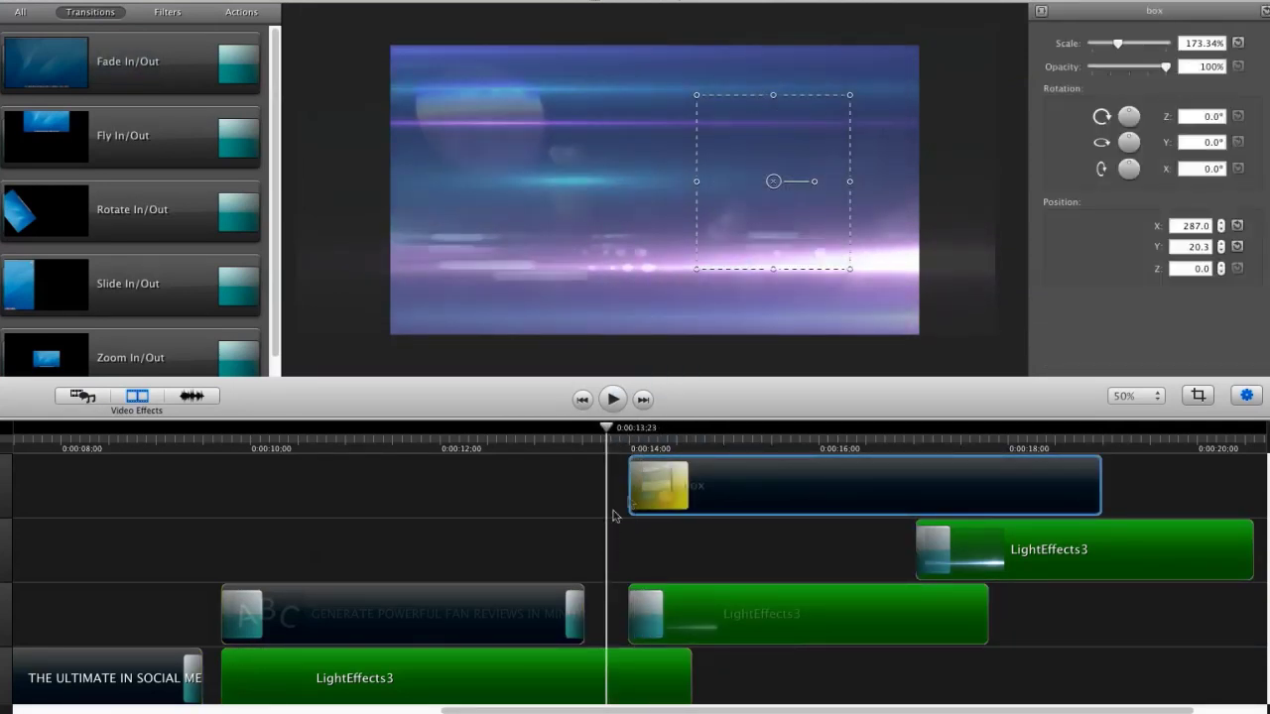
# Lengthen the Fade In/Out transition at the start of the box clip to just under one second
pyautogui.press('space')
pyautogui.press('space')
pyautogui.moveTo(668, 485); pyautogui.dragTo(711, 486)
pyautogui.press('super+z')
pyautogui.click(675, 533)
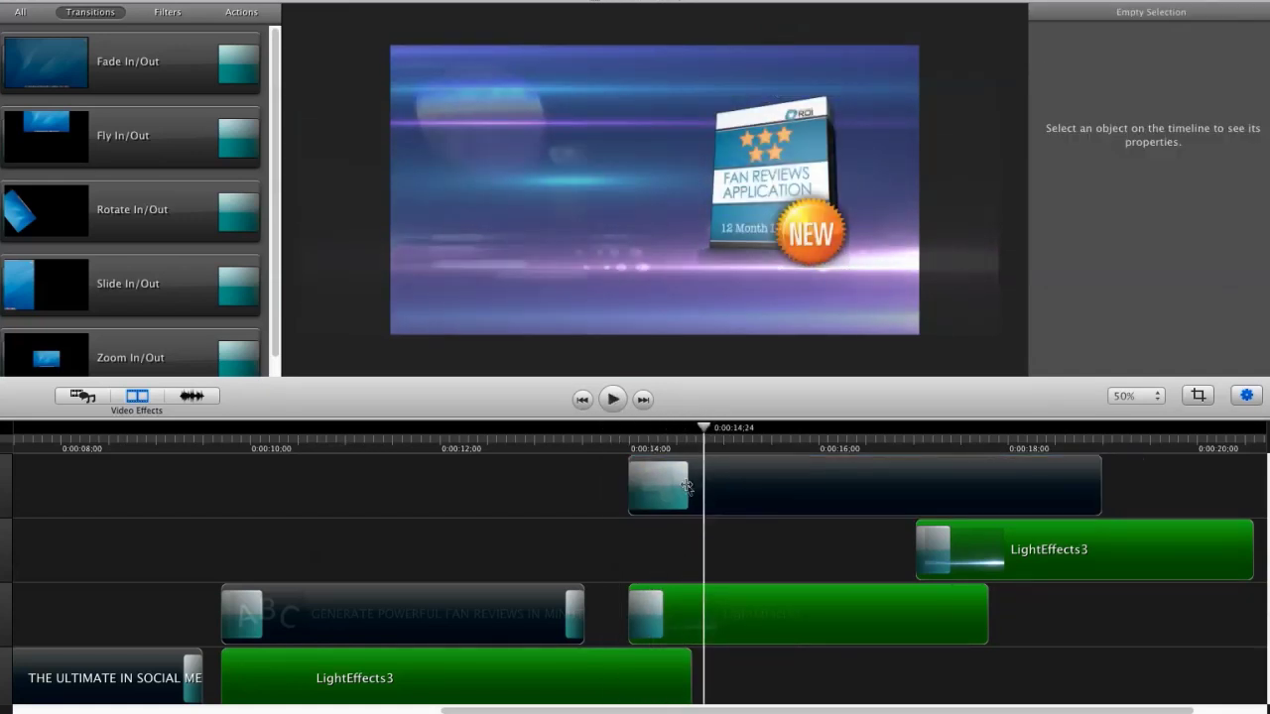
pyautogui.click(707, 491)
pyautogui.click(698, 266)
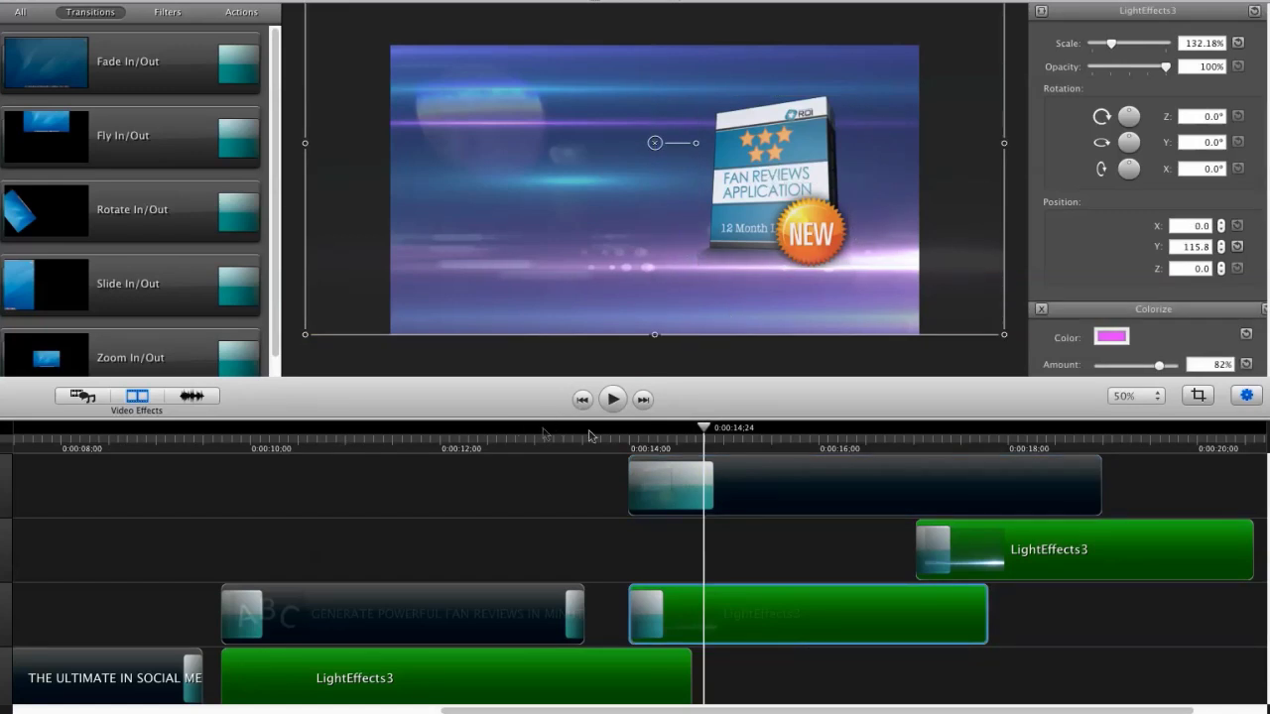
# Play the box's fade-in from 0:00:14;00 and set the playhead at 0:00:14;18
pyautogui.click(627, 431)
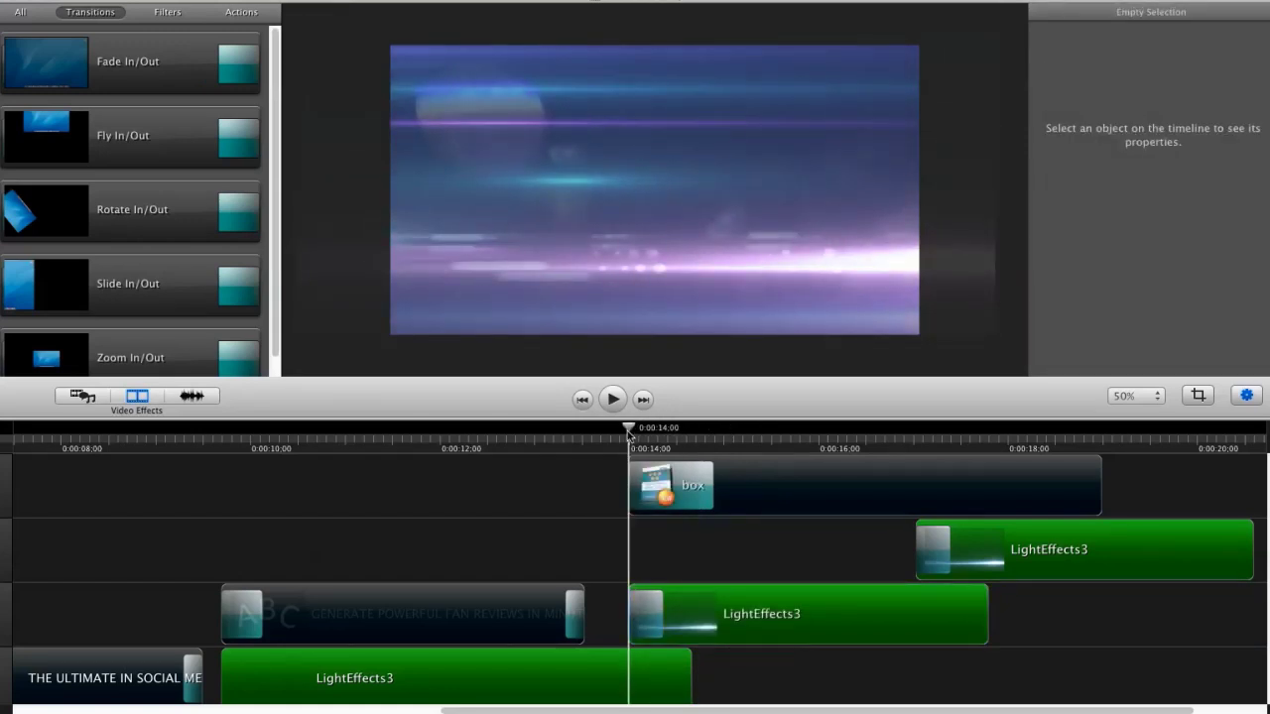
pyautogui.press('space')
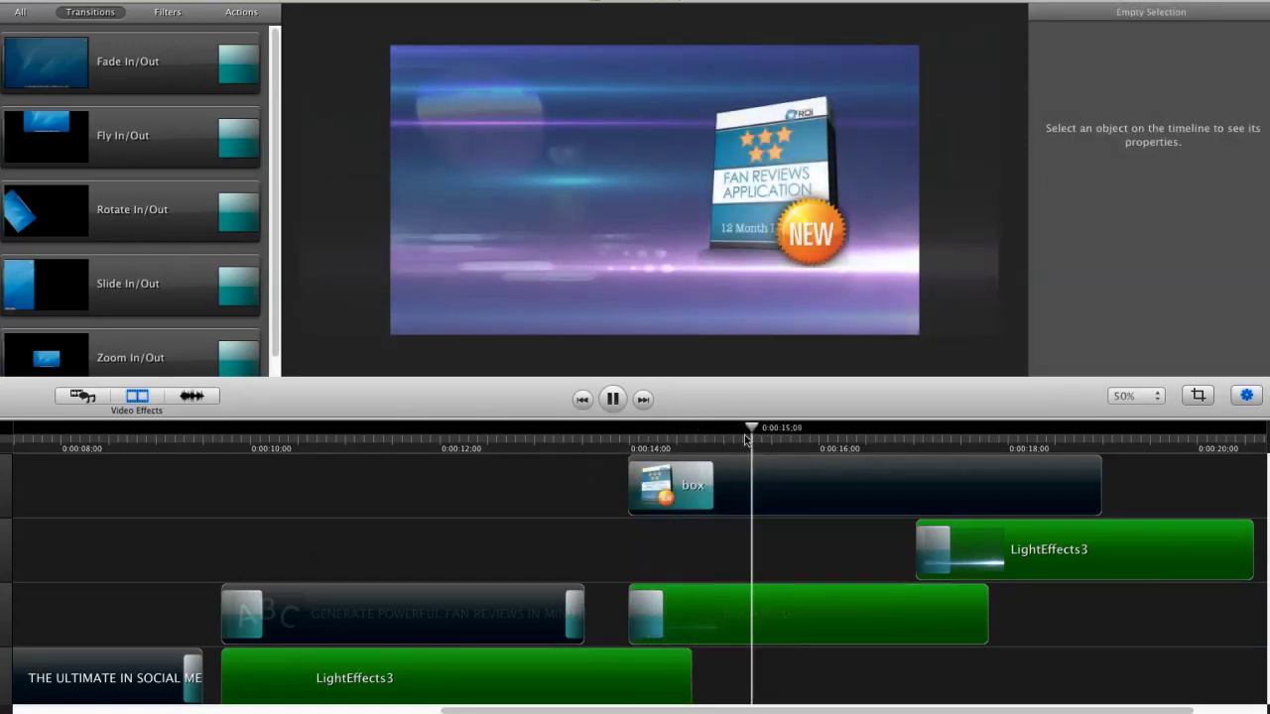
pyautogui.moveTo(675, 427); pyautogui.dragTo(691, 449)
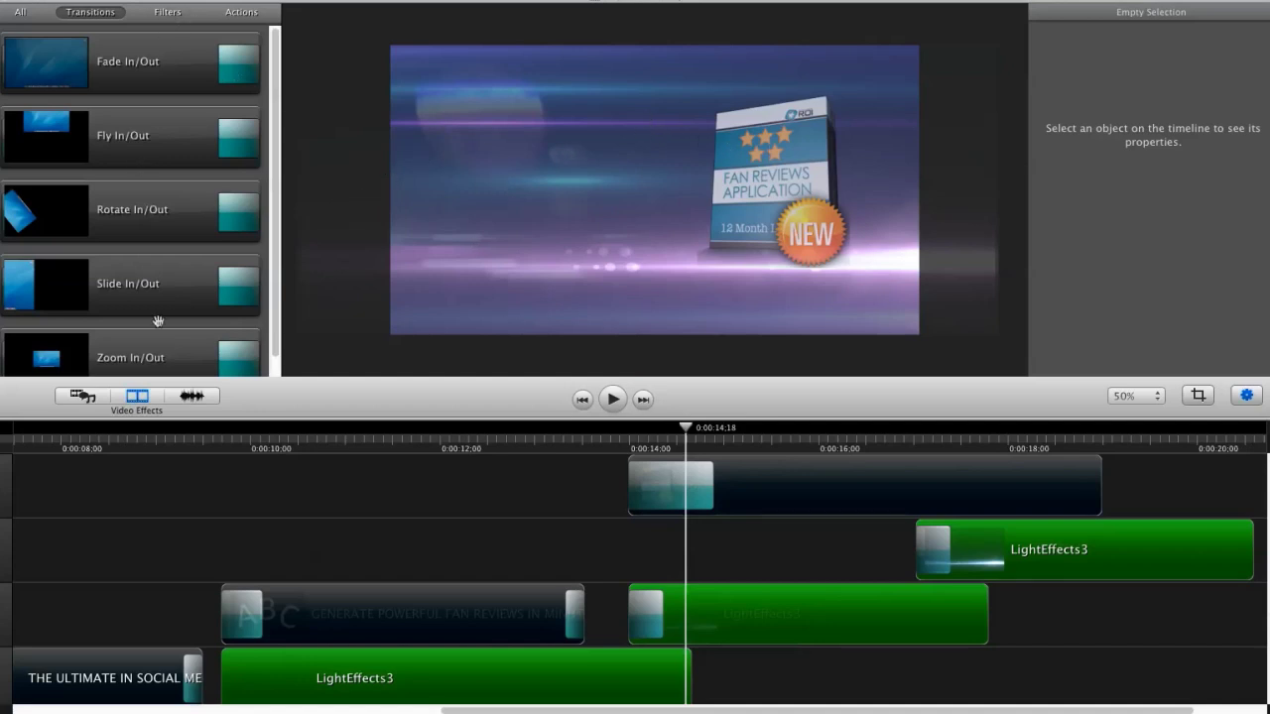
# Import review-app.jpg from the imgs folder into the project media
pyautogui.click(88, 398)
pyautogui.click(207, 18)
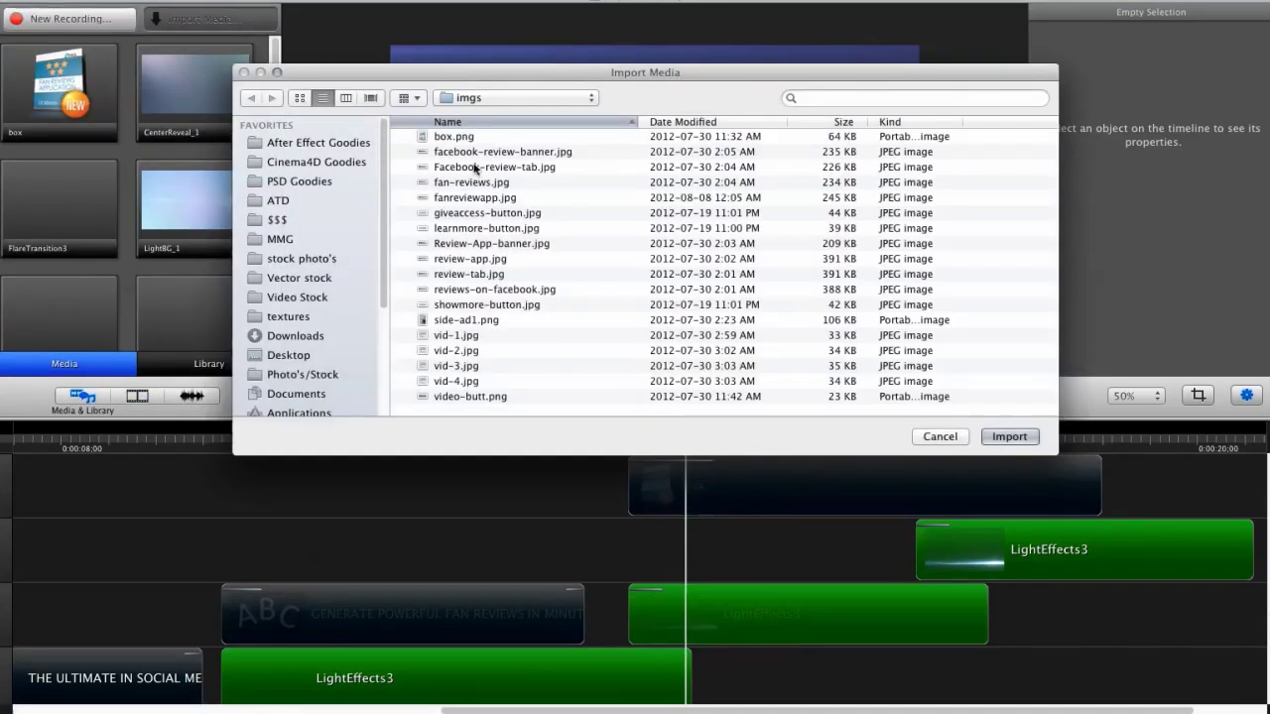
pyautogui.click(452, 152)
pyautogui.click(454, 167)
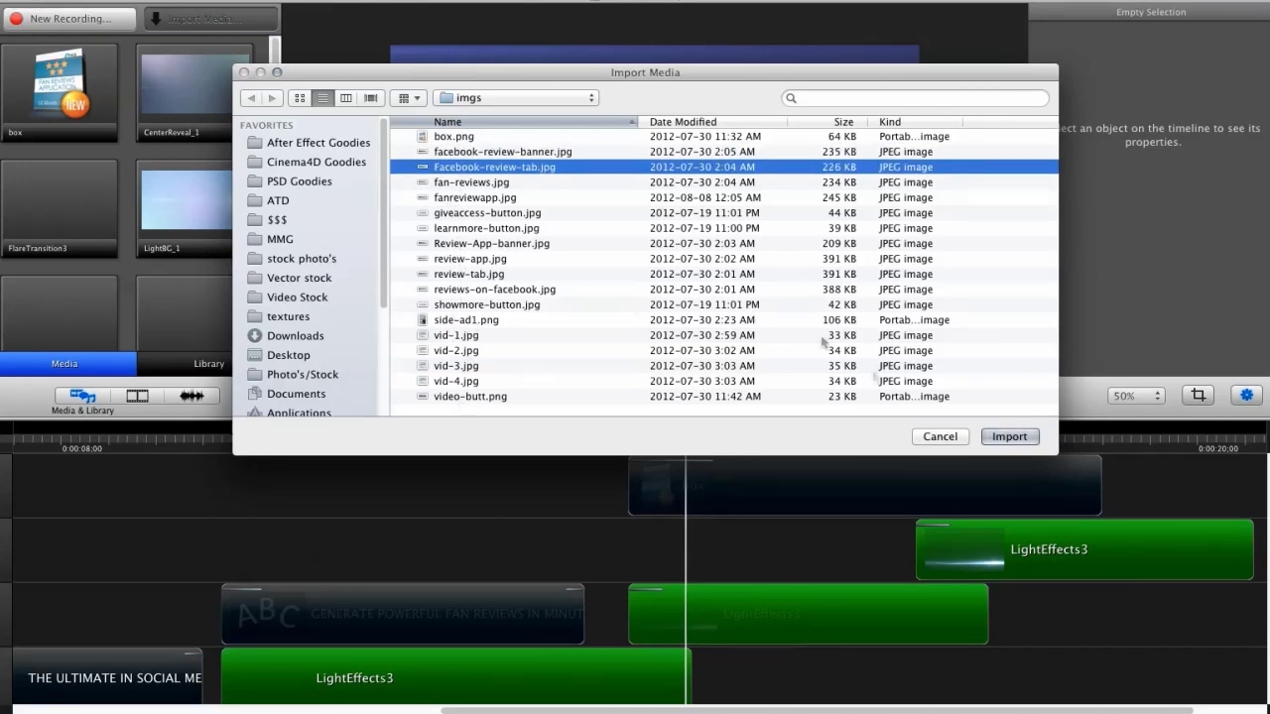
pyautogui.click(471, 275)
pyautogui.click(476, 243)
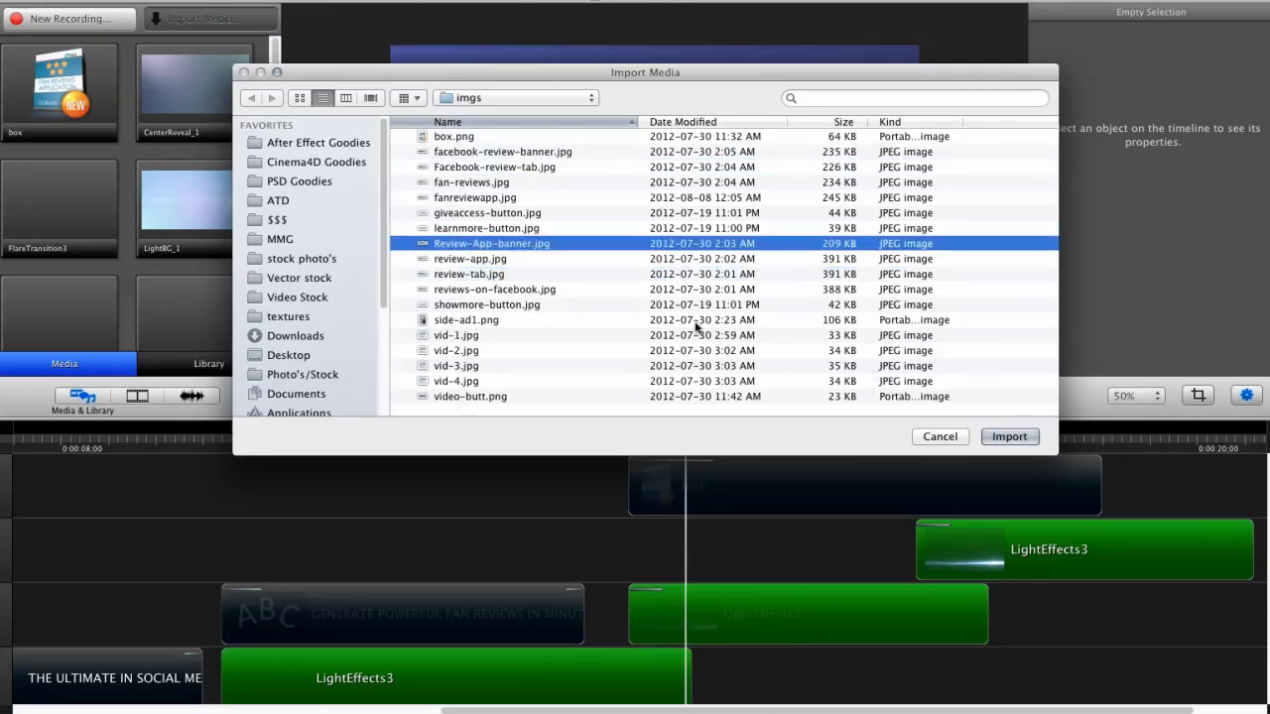
pyautogui.click(476, 260)
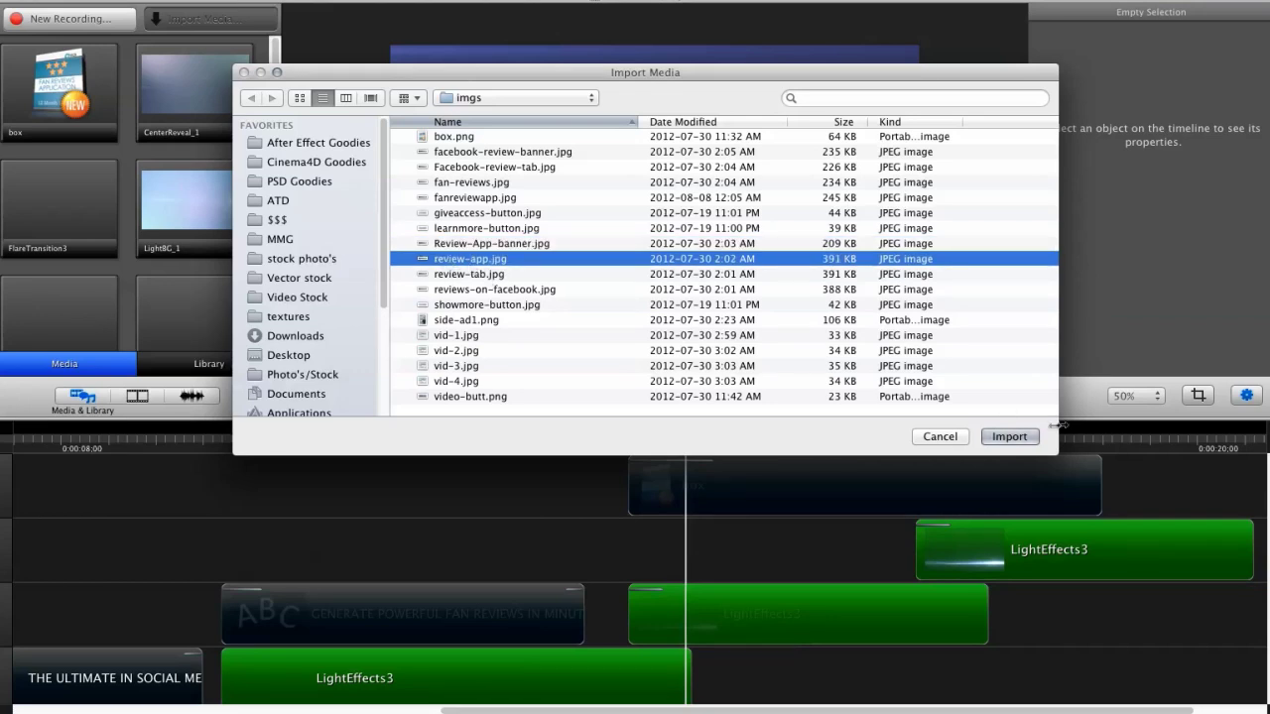
pyautogui.doubleClick(451, 259)
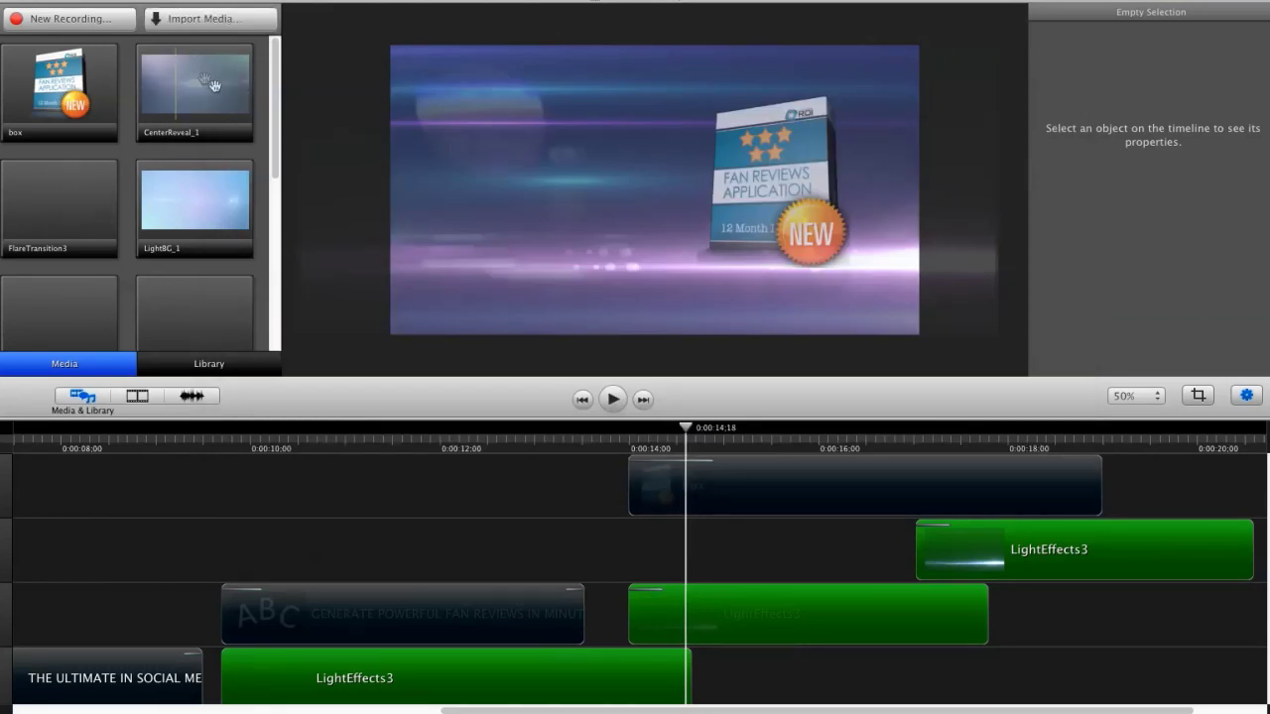
# Try the review-app banner image on the canvas at 0:00:14;18, and delete its clip
pyautogui.moveTo(276, 91); pyautogui.dragTo(268, 277)
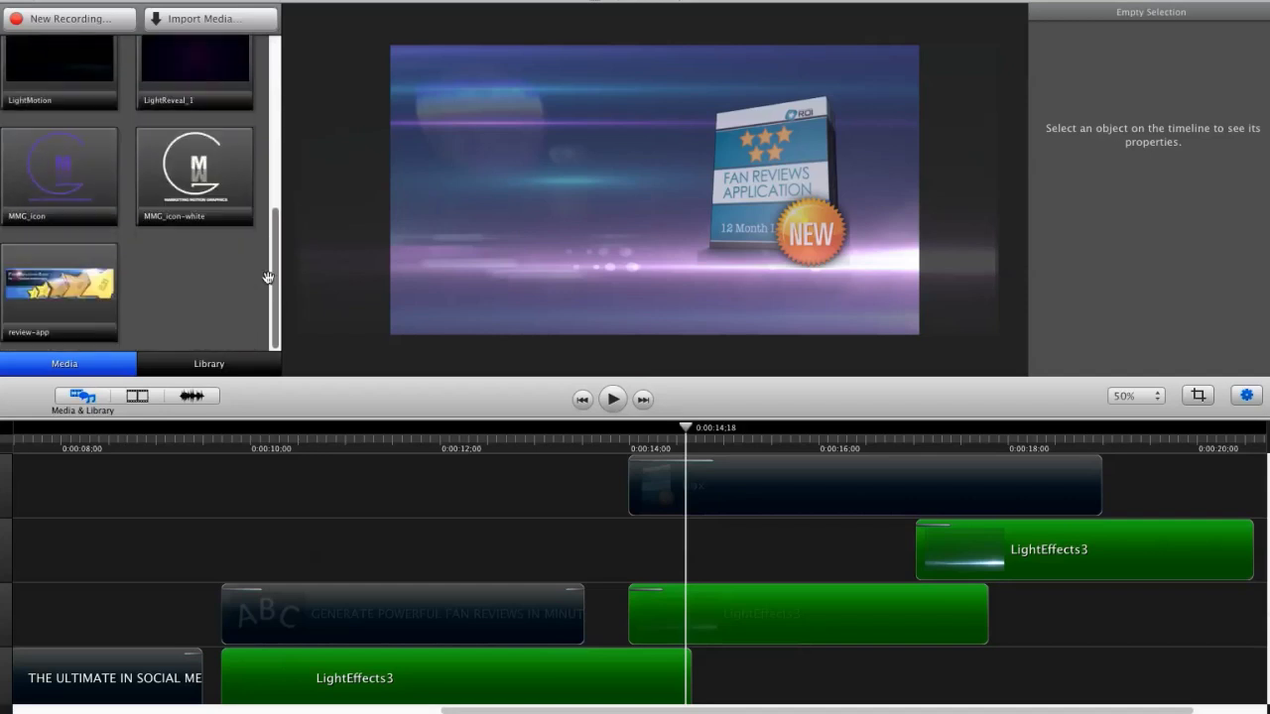
pyautogui.moveTo(60, 287); pyautogui.dragTo(401, 315)
pyautogui.click(544, 256)
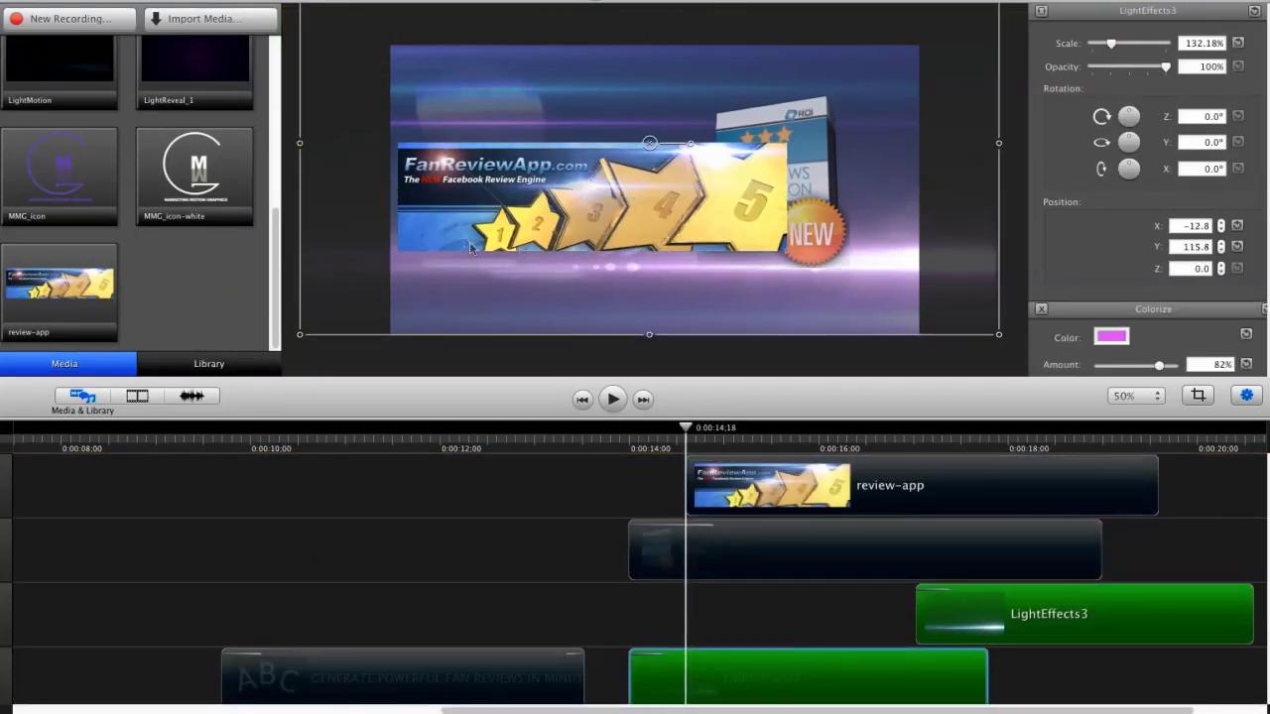
pyautogui.click(334, 347)
pyautogui.click(468, 248)
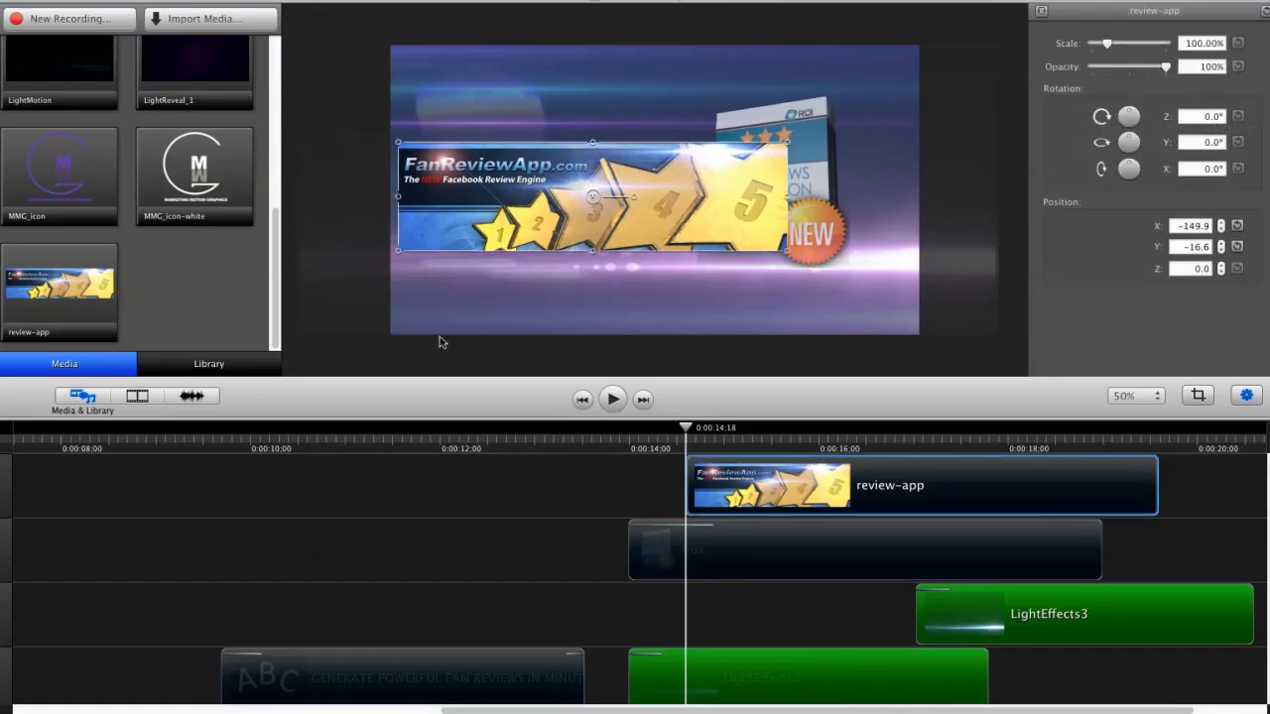
pyautogui.press('Delete')
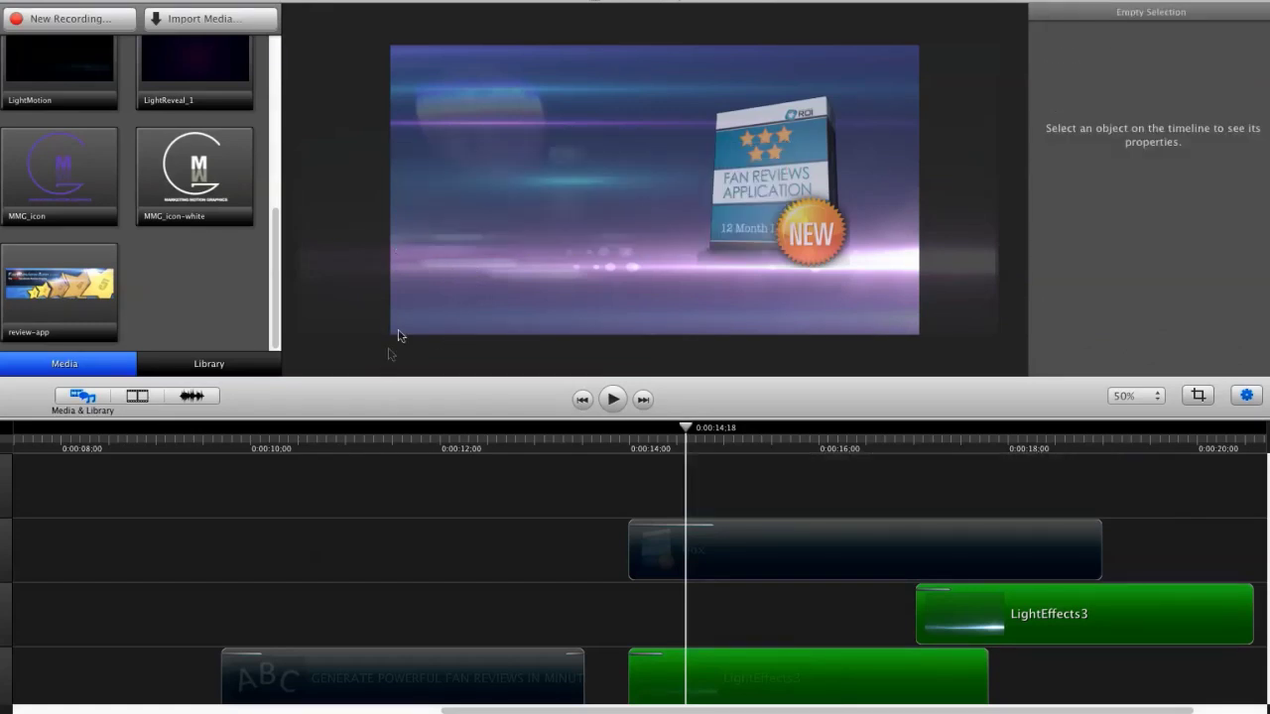
# Import giveaccess-button.jpg from the imgs folder into the project media
pyautogui.click(205, 19)
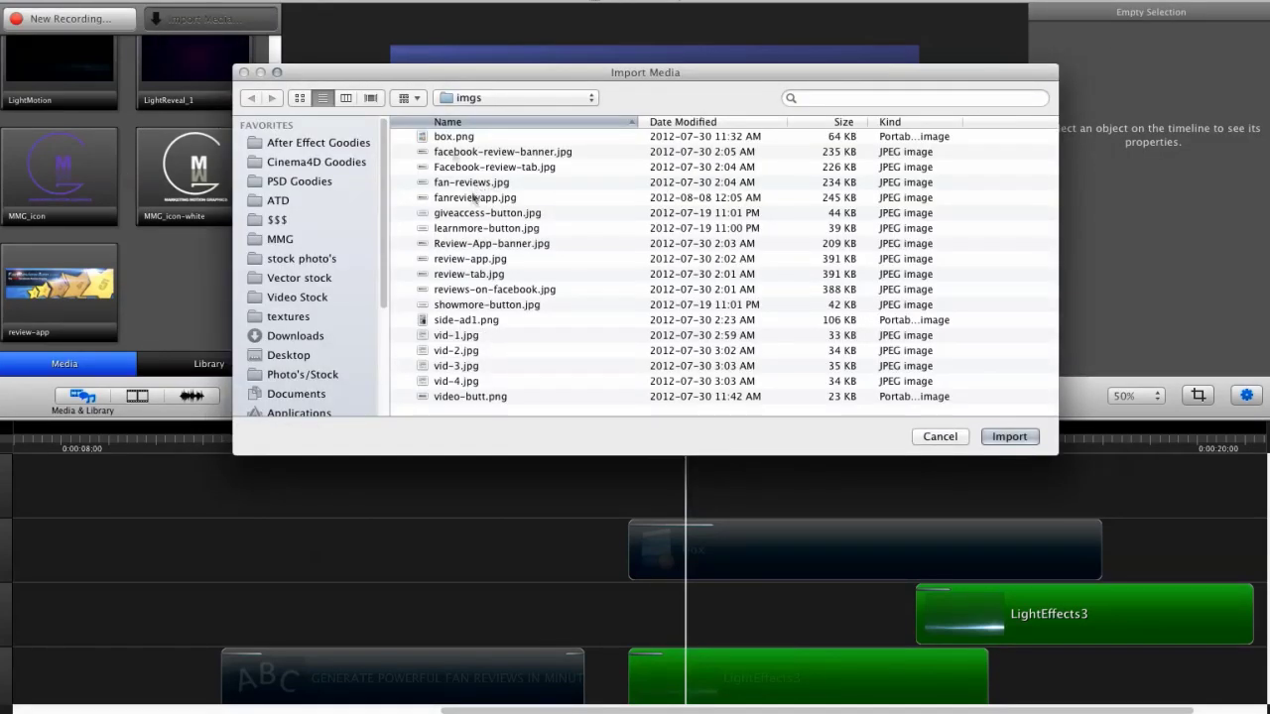
pyautogui.click(555, 213)
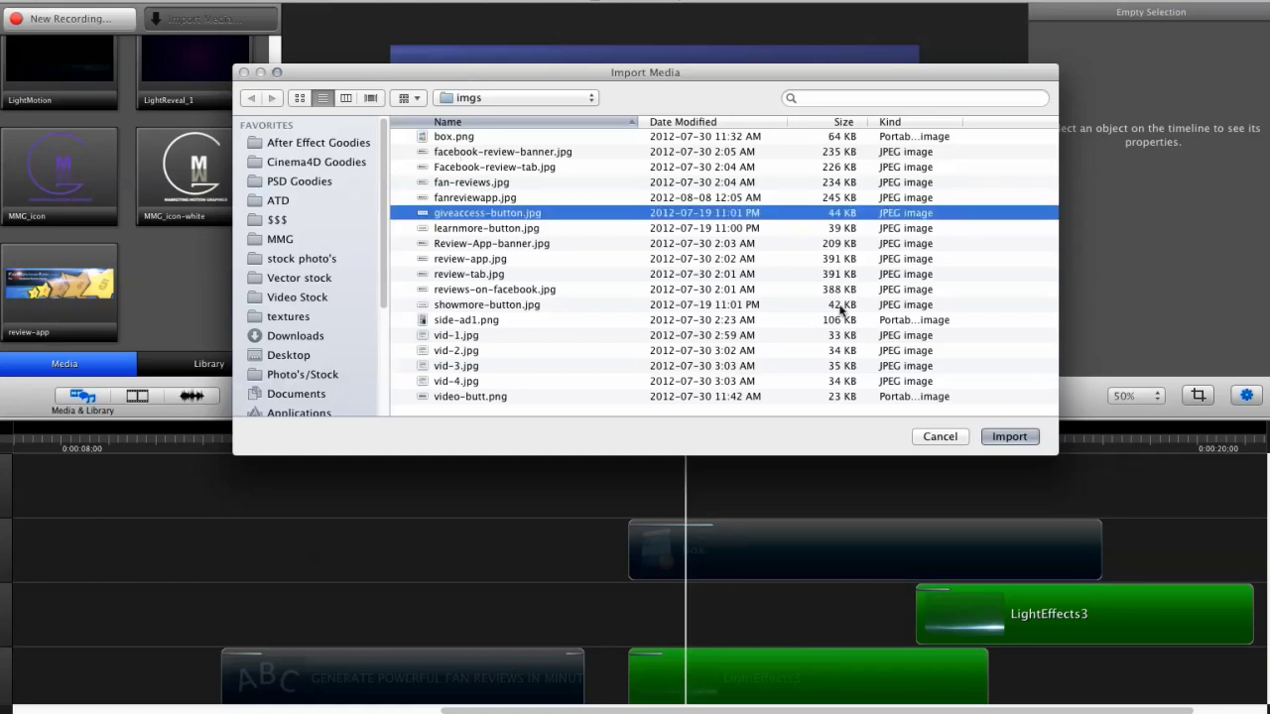
pyautogui.click(1009, 437)
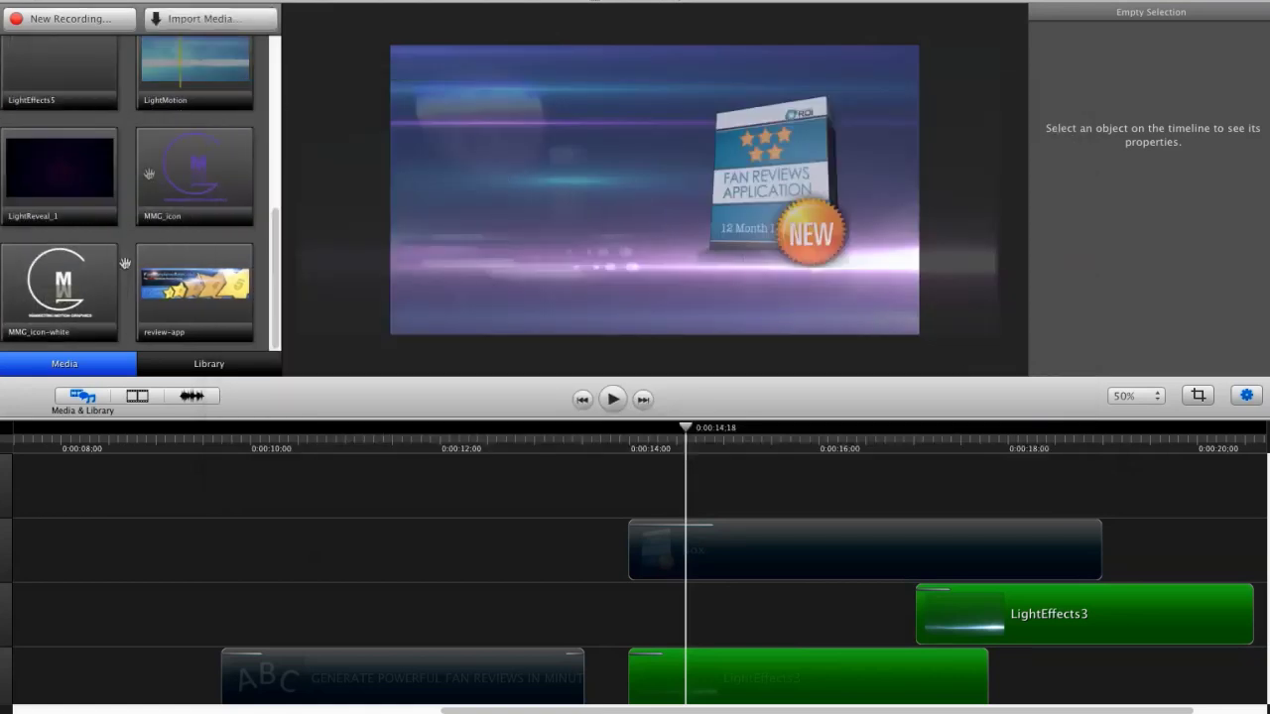
# Place the giveaccess-button image on the top track at 0:00:14;18, scale it to about 133%, and position it left of the box; check it at 0:00:15;04
pyautogui.scroll(10, 272, 250)
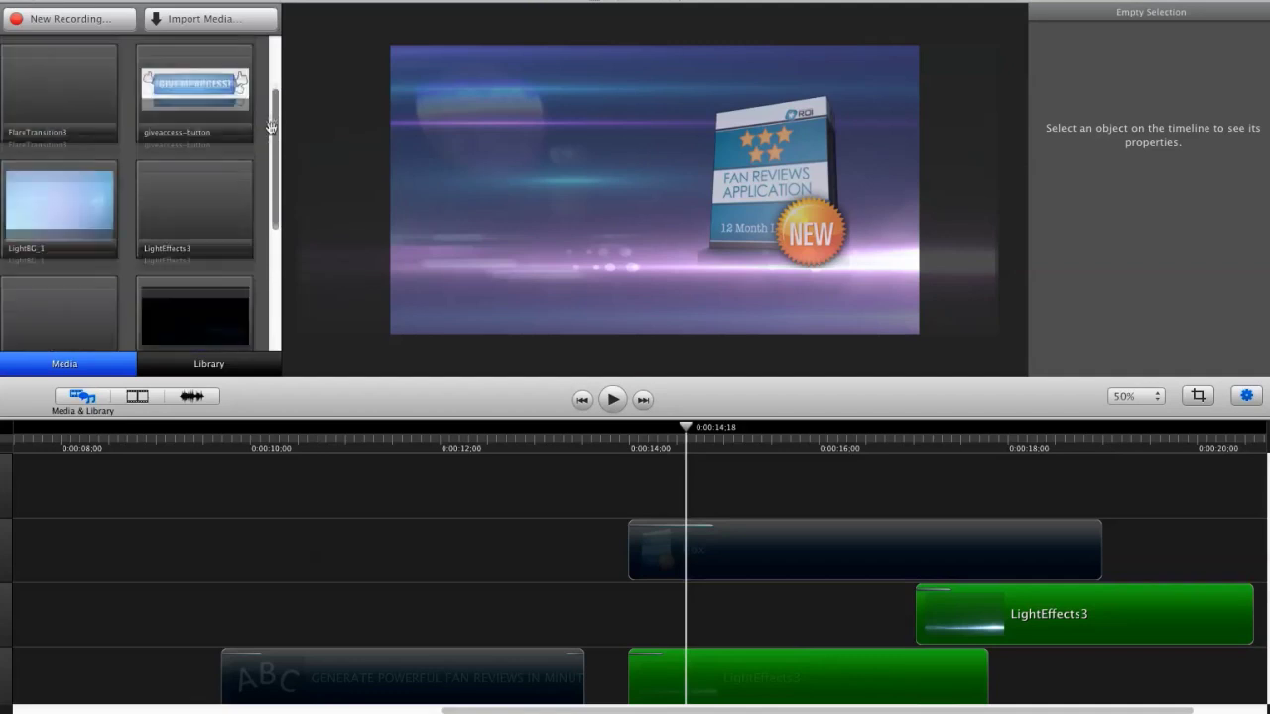
pyautogui.moveTo(192, 161); pyautogui.dragTo(568, 207)
pyautogui.click(375, 335)
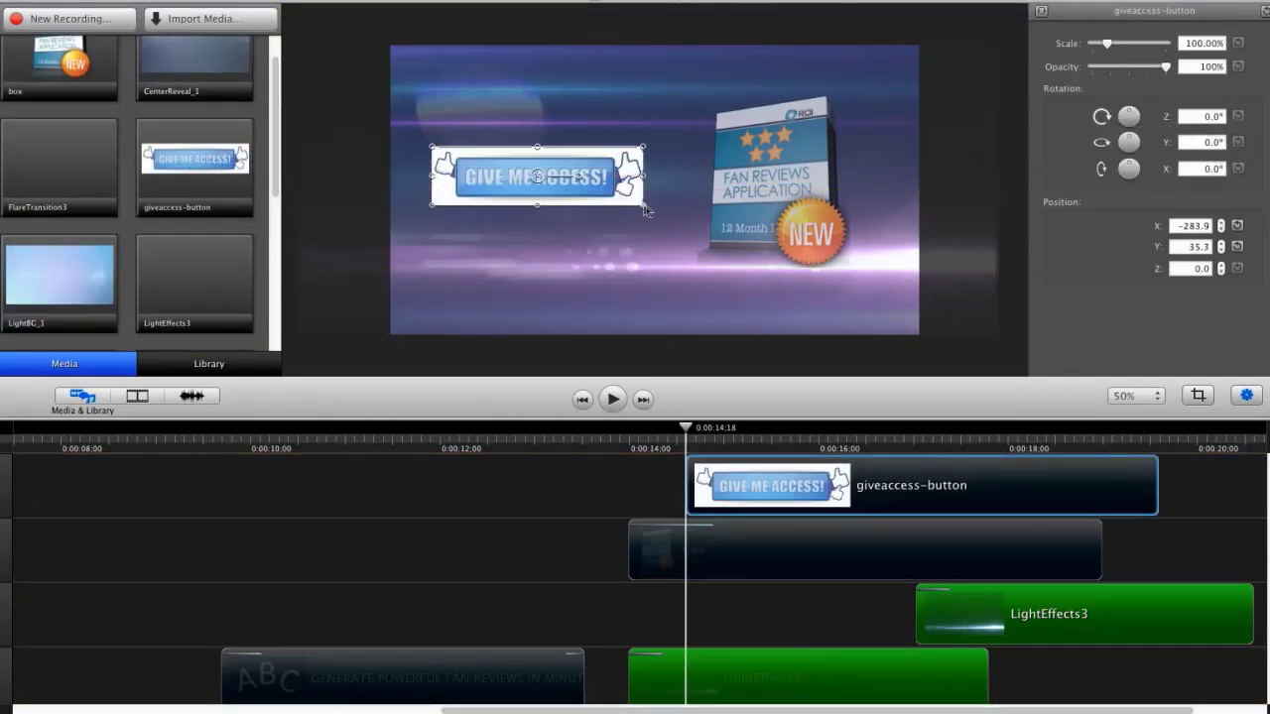
pyautogui.moveTo(655, 220); pyautogui.dragTo(699, 244)
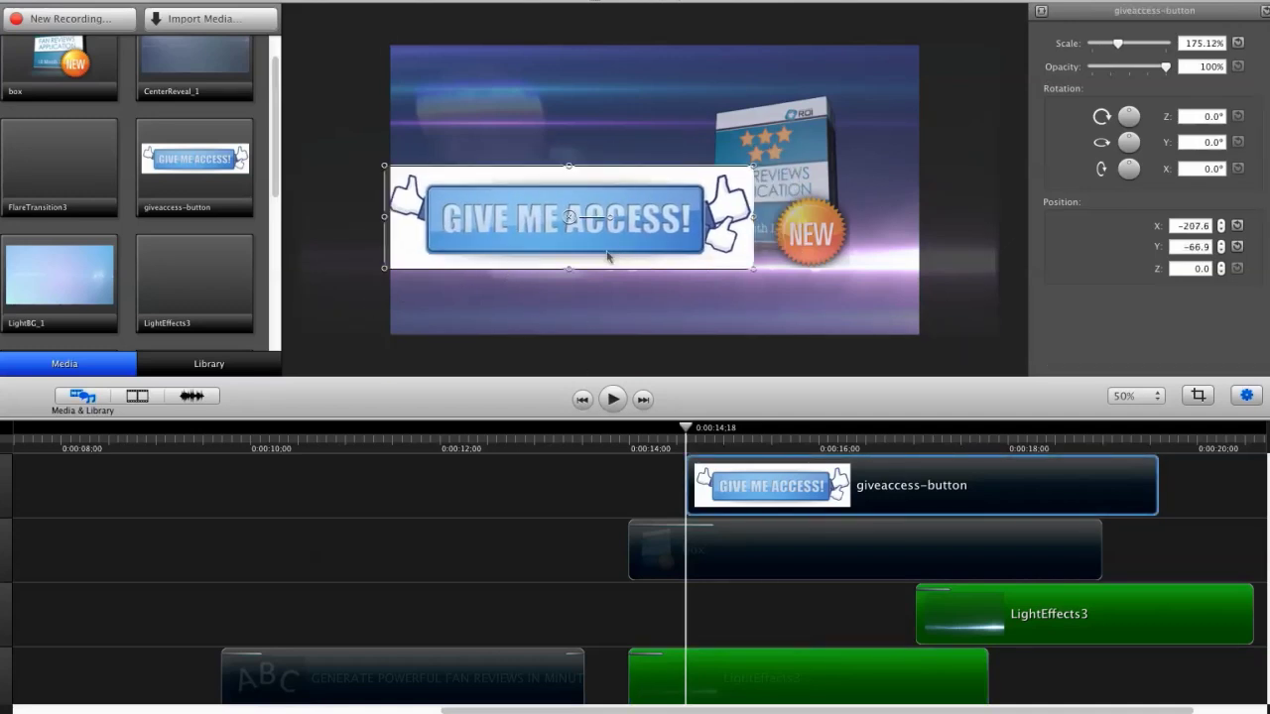
pyautogui.moveTo(608, 256); pyautogui.dragTo(640, 169)
pyautogui.click(384, 313)
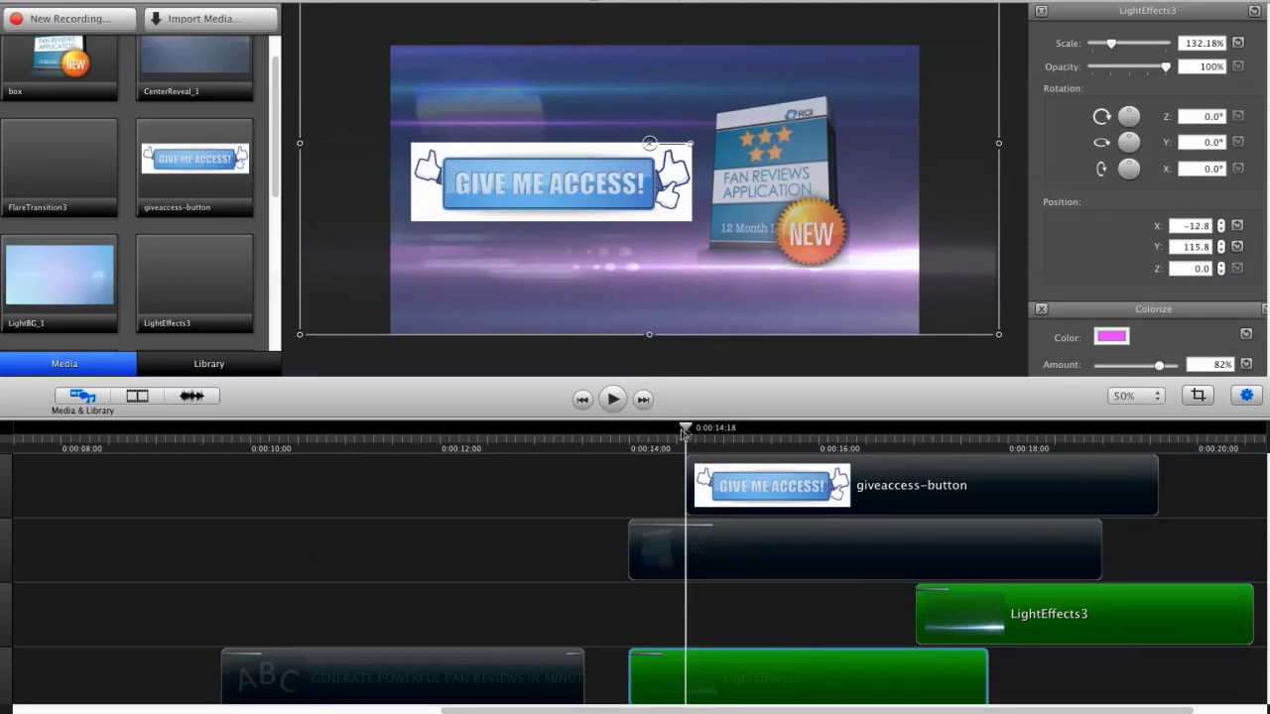
pyautogui.moveTo(684, 432); pyautogui.dragTo(735, 433)
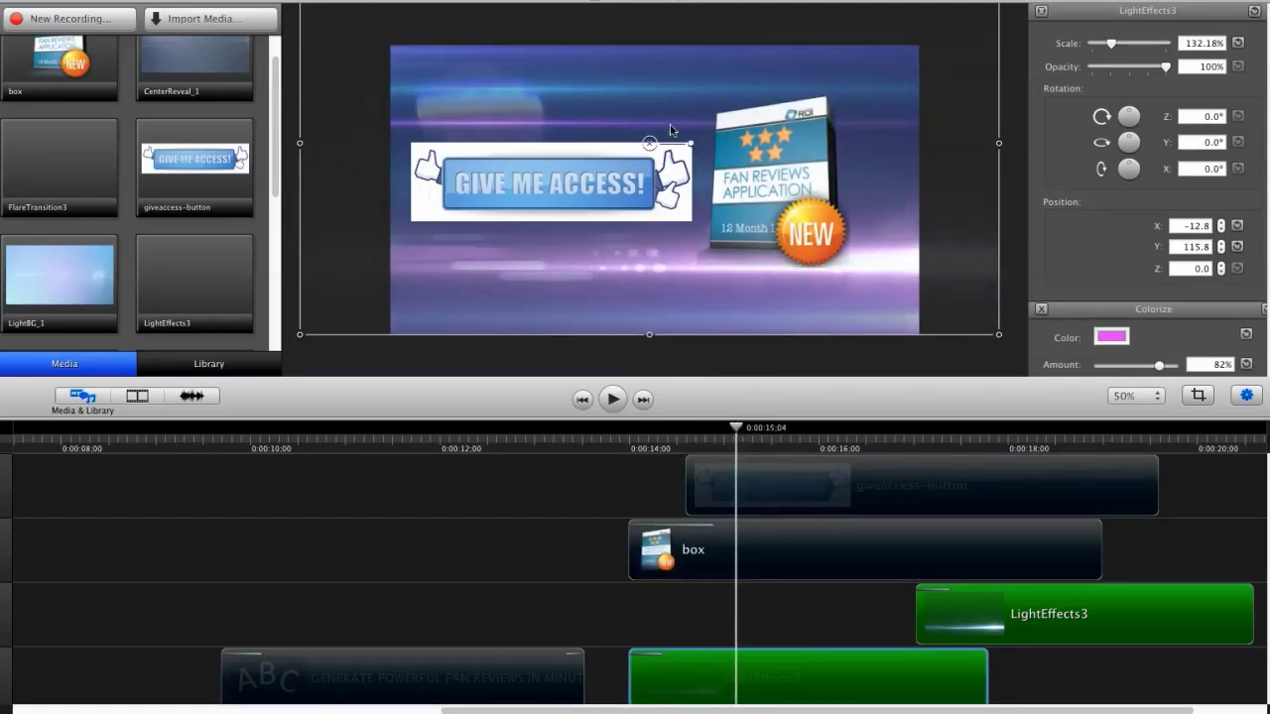
pyautogui.click(367, 334)
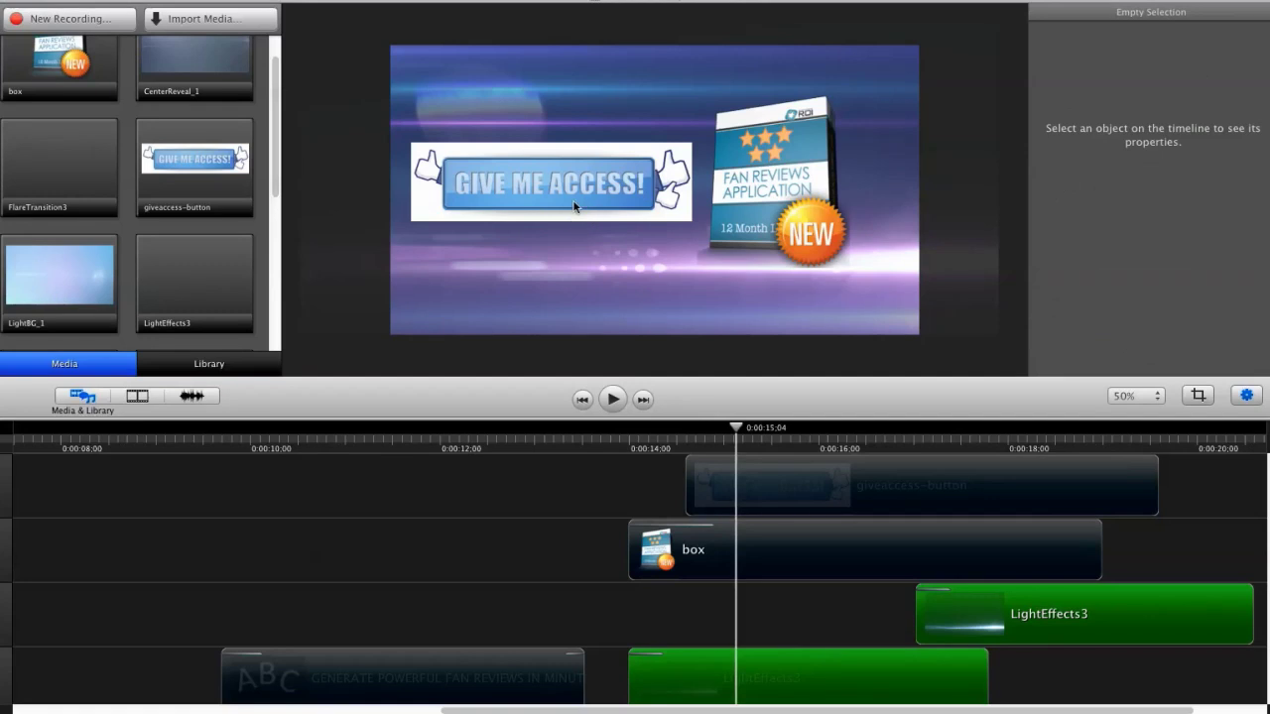
pyautogui.click(439, 216)
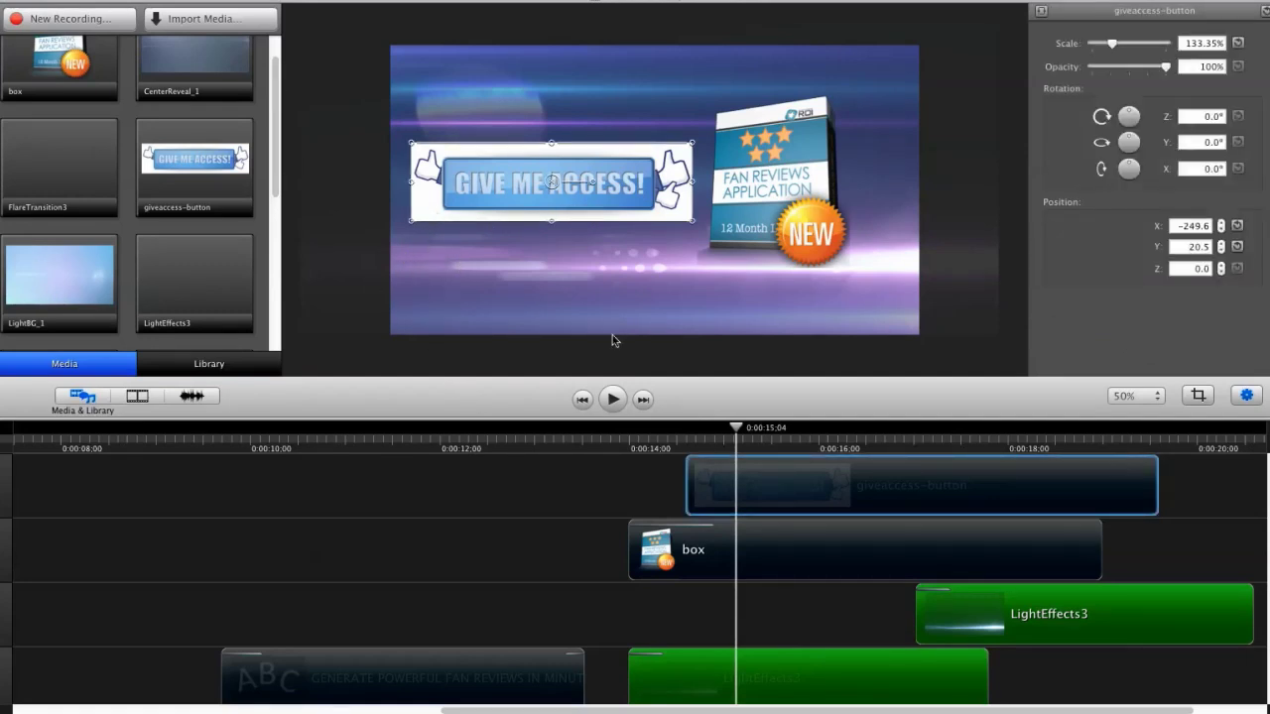
# Switch to Photoshop and enlarge the giveaccess-button.jpg document window to leave empty space around the image
pyautogui.press('super+Tab')
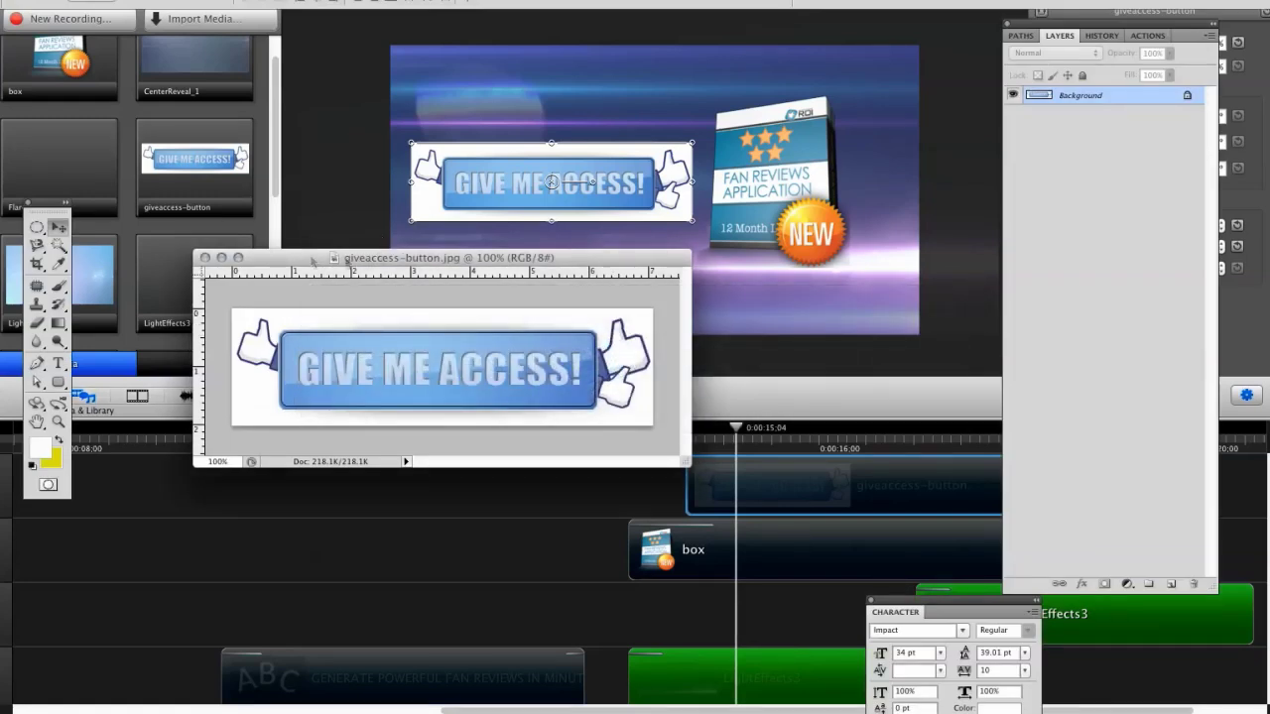
pyautogui.moveTo(311, 260); pyautogui.dragTo(260, 159)
pyautogui.moveTo(638, 364); pyautogui.dragTo(796, 493)
pyautogui.moveTo(682, 157); pyautogui.dragTo(682, 103)
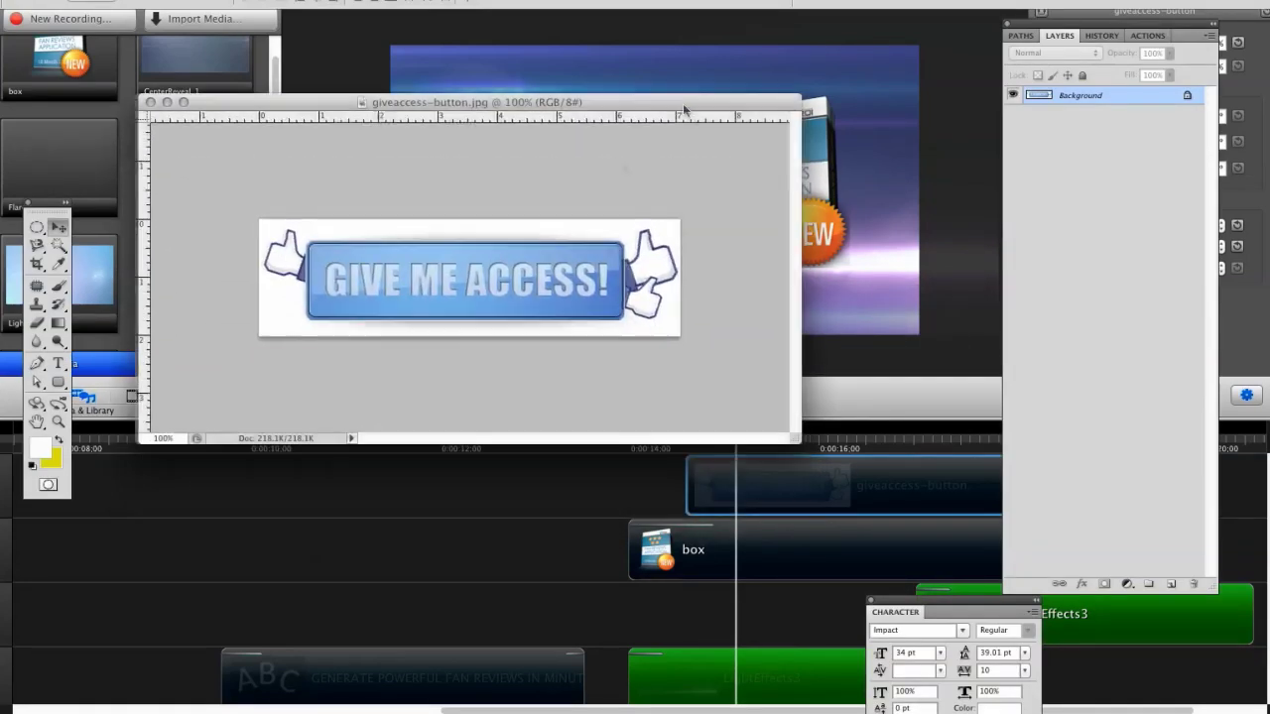
pyautogui.moveTo(204, 102); pyautogui.dragTo(195, 145)
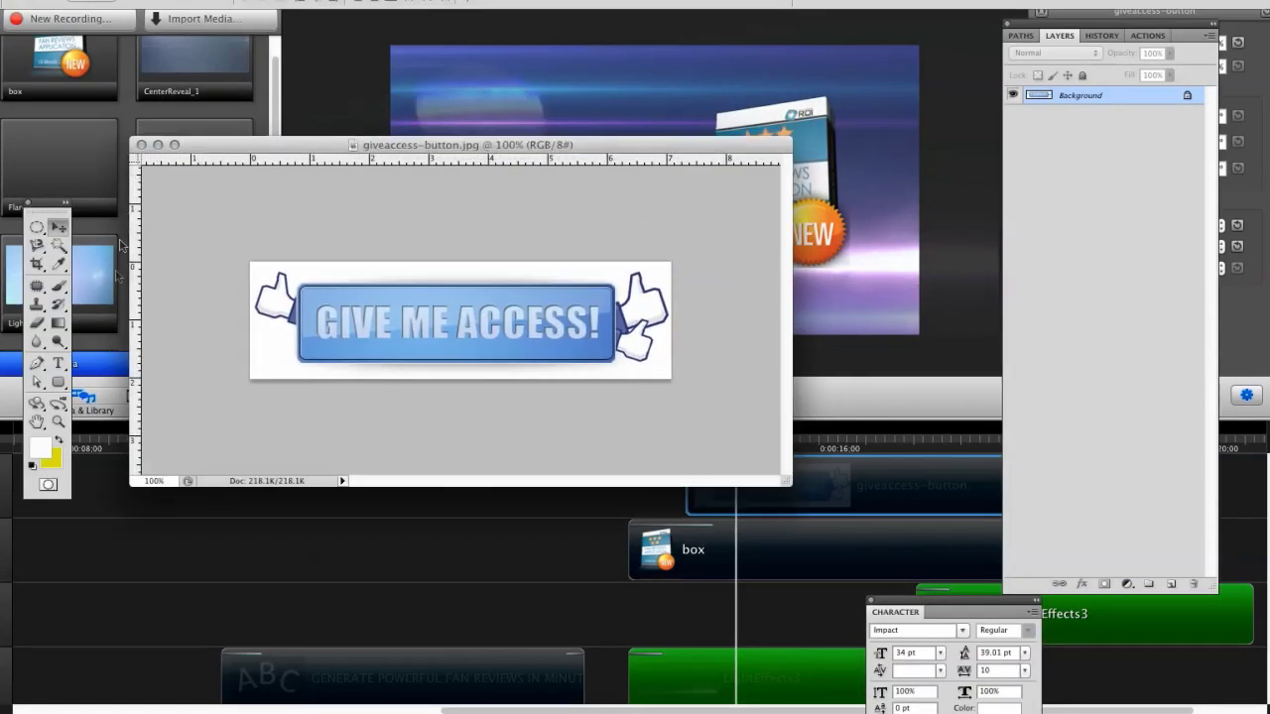
# Try the Magic Wand on the white background above the blue button
pyautogui.click(59, 246)
pyautogui.moveTo(286, 151); pyautogui.dragTo(283, 142)
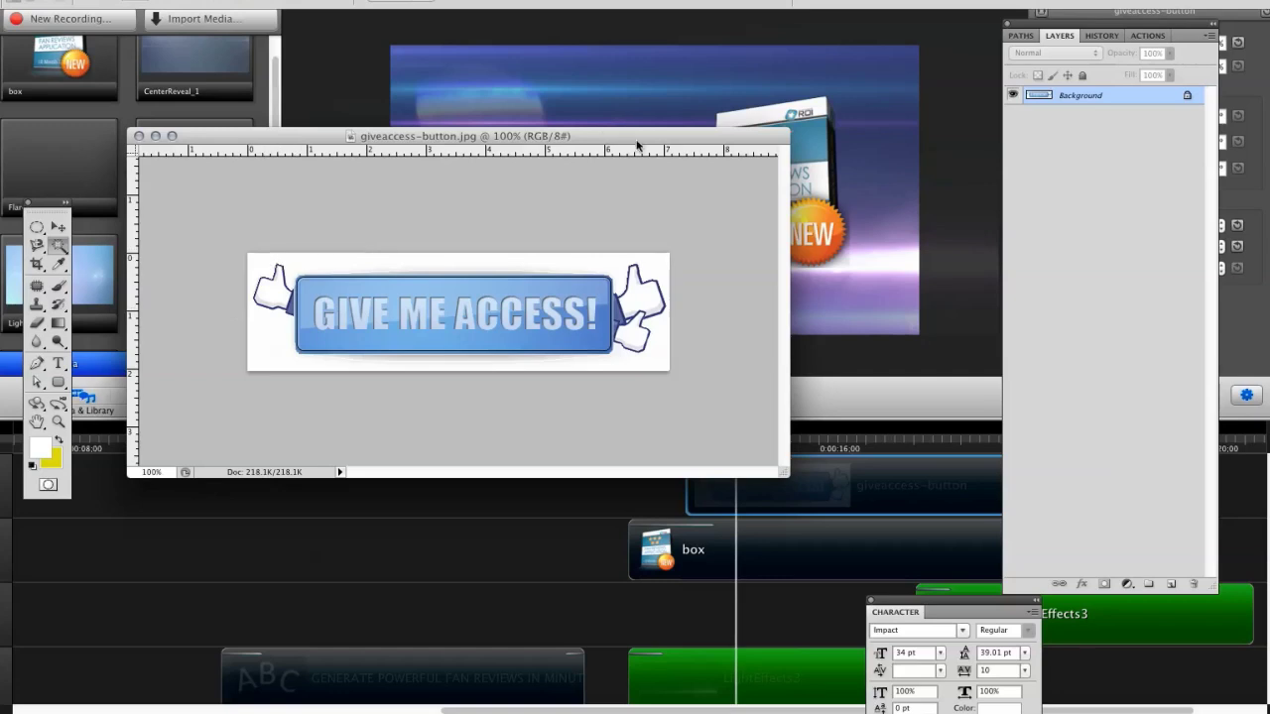
pyautogui.moveTo(637, 141); pyautogui.dragTo(638, 121)
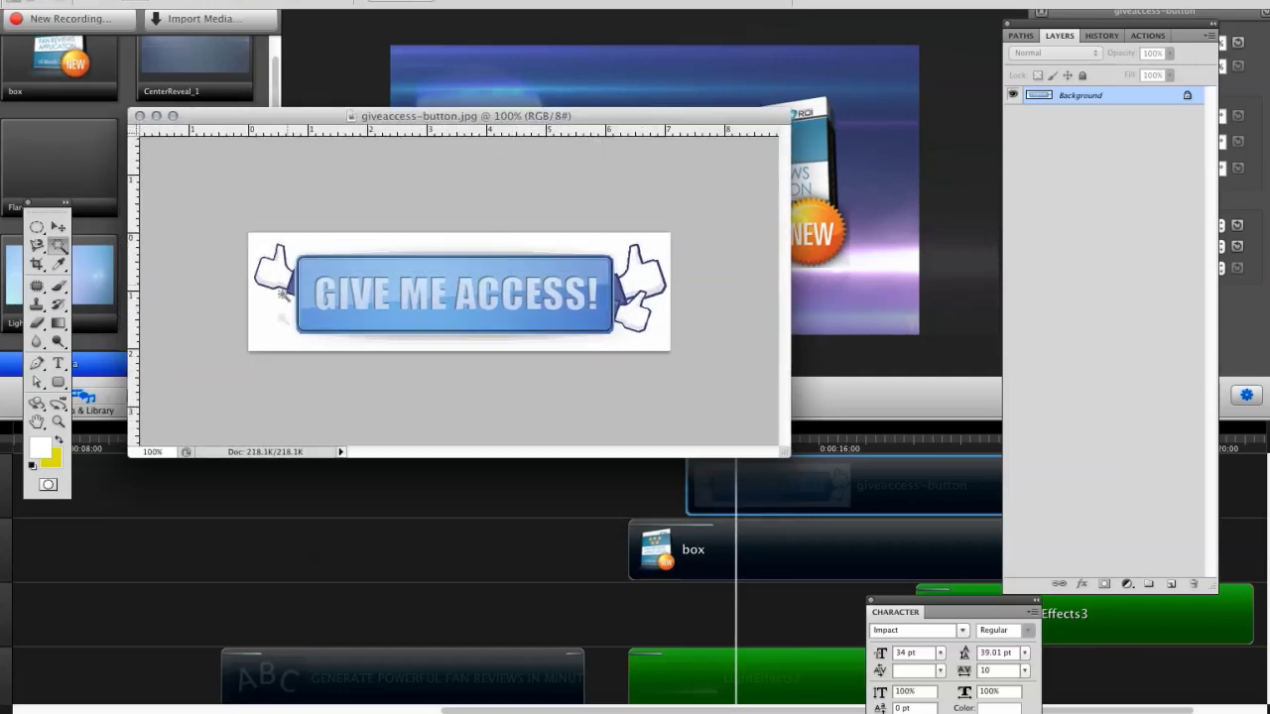
pyautogui.click(332, 243)
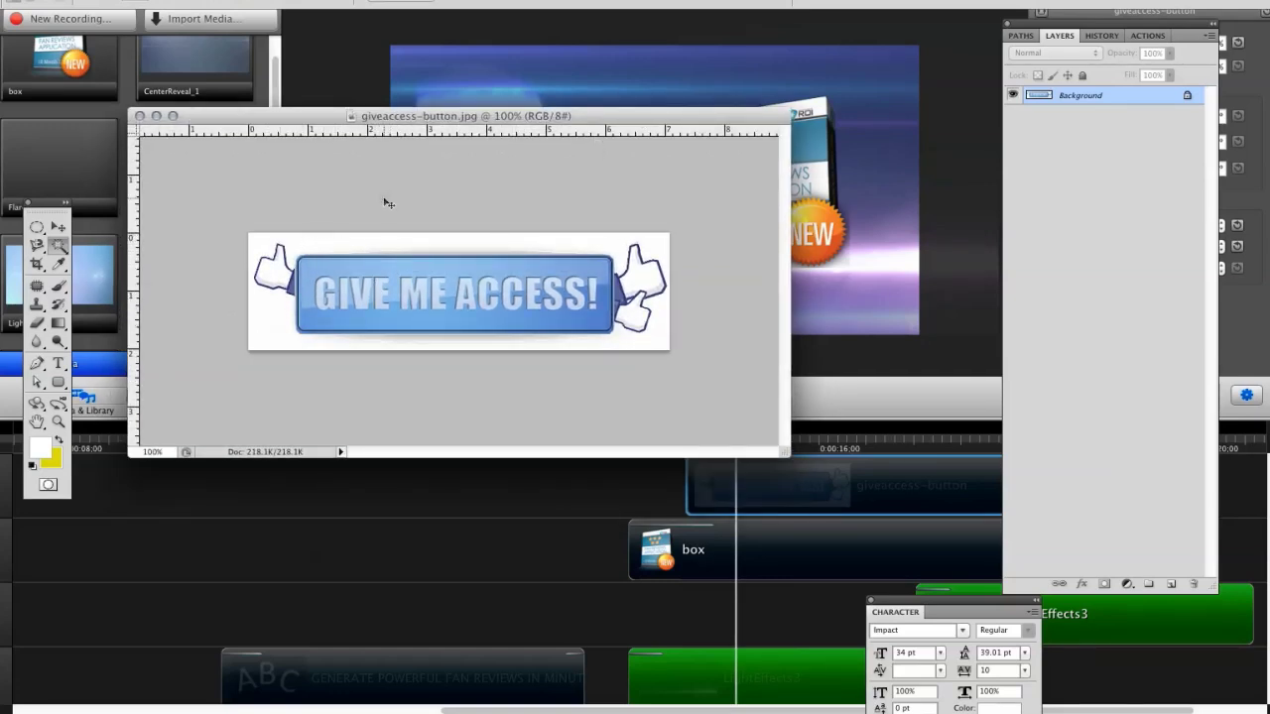
pyautogui.click(178, 0)
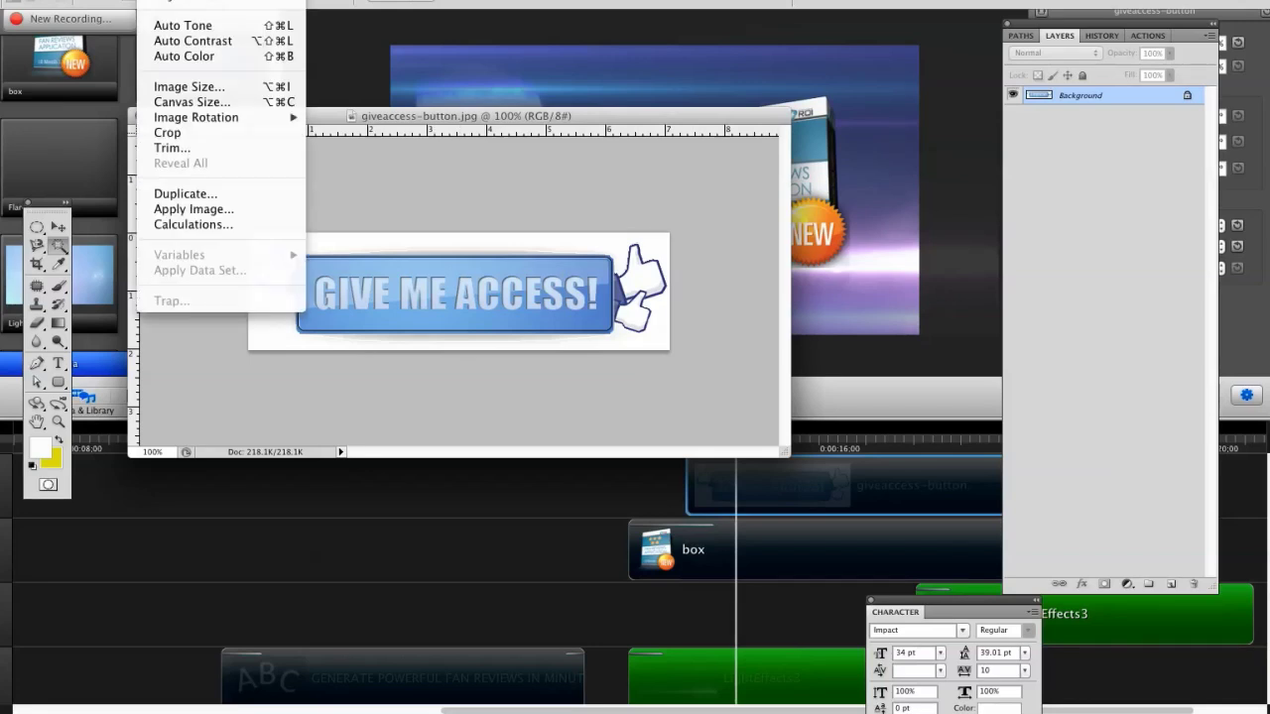
pyautogui.moveTo(213, 0)
pyautogui.press('Escape')
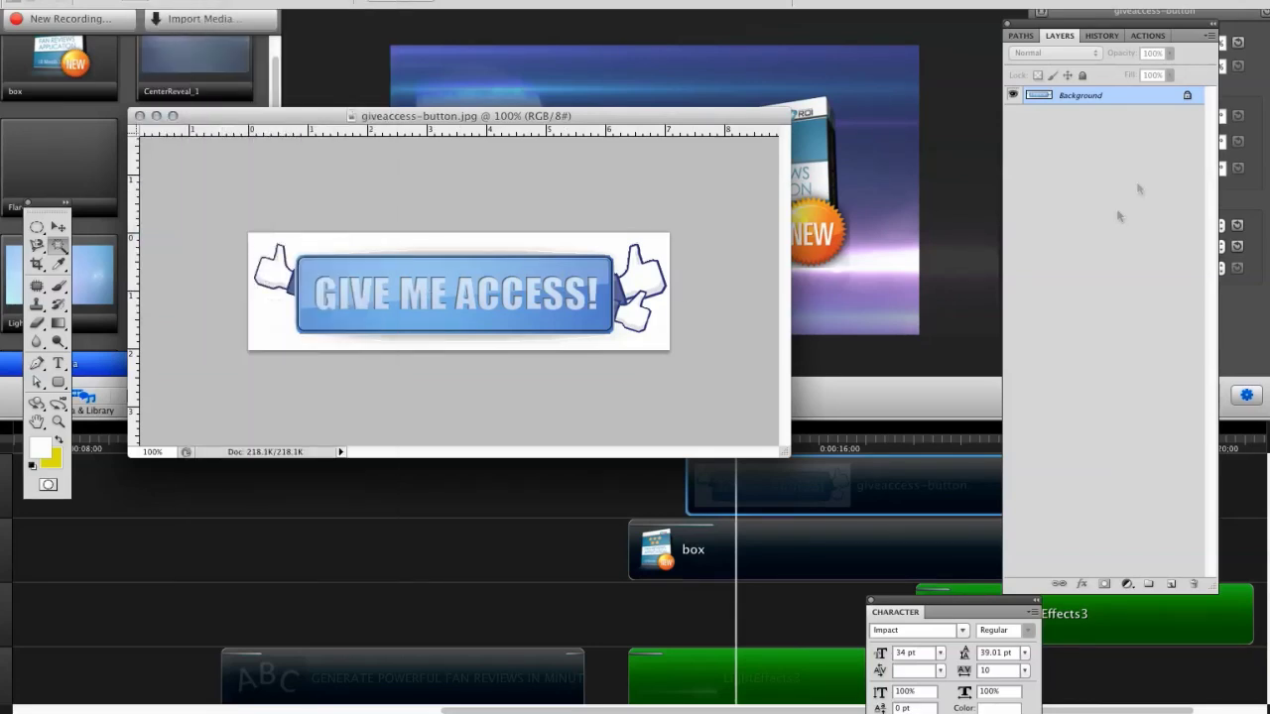
pyautogui.hotkey('shift', 'F5')
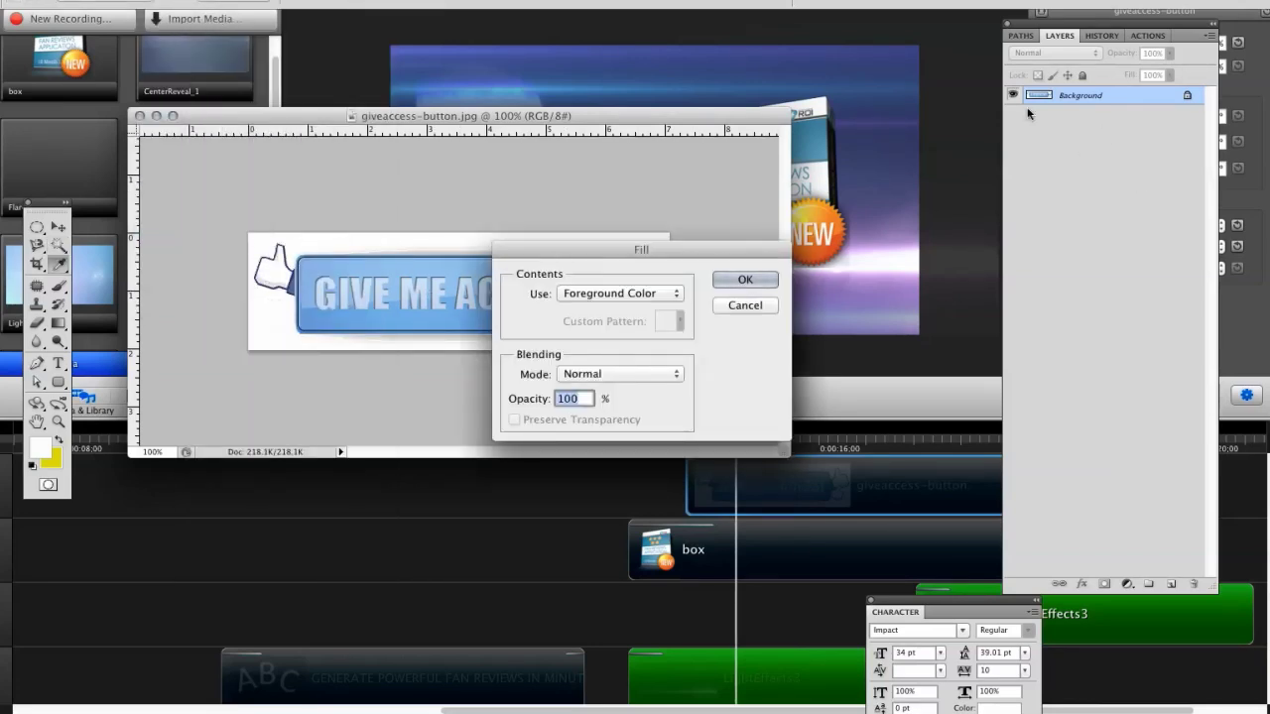
pyautogui.click(745, 306)
# Duplicate the Background layer of giveaccess-button.jpg into a new layer
pyautogui.moveTo(682, 120); pyautogui.dragTo(684, 113)
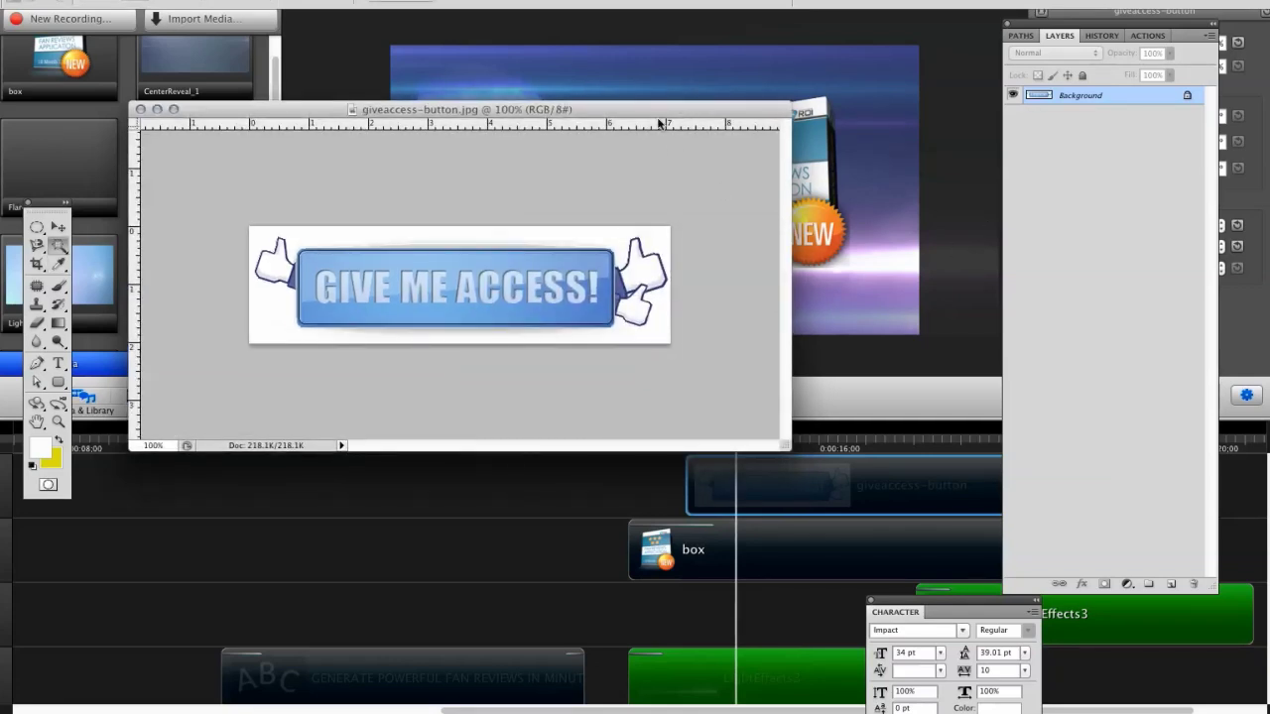
pyautogui.hotkey('ctrl', 'j')
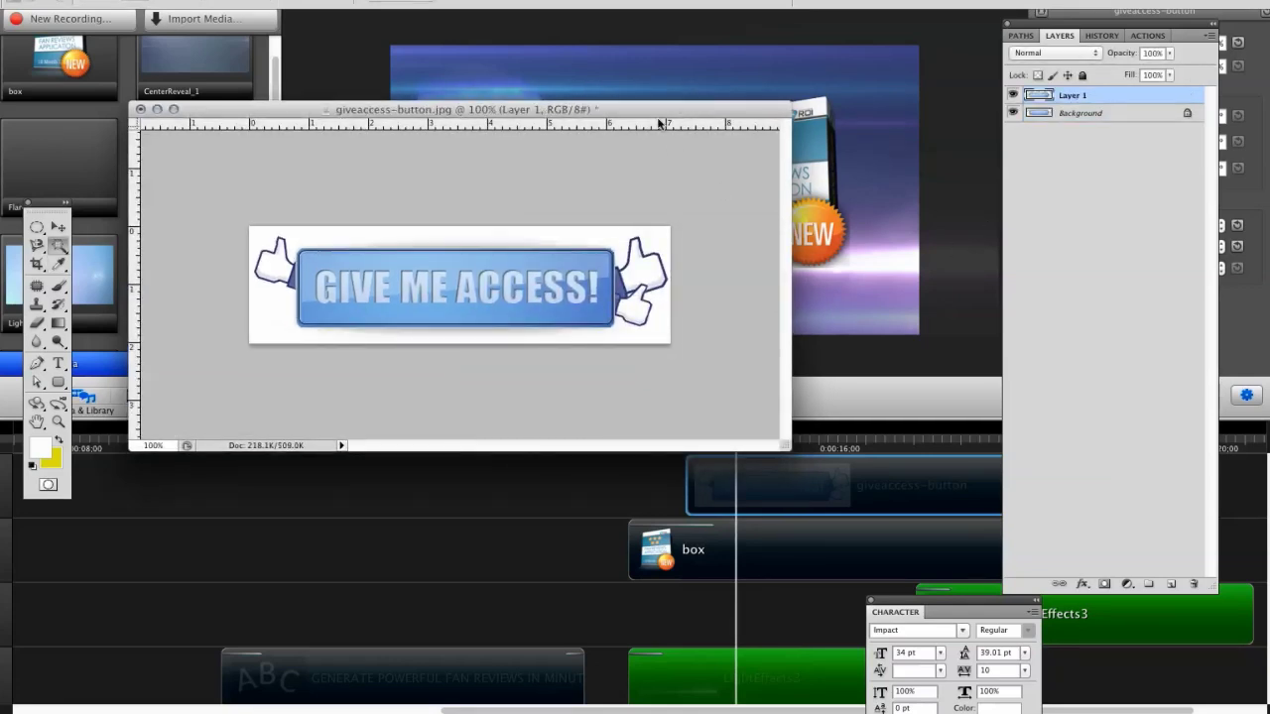
# Hide and delete the Background layer of giveaccess-button.jpg, and reposition the cut-out button so its thumbs fit within the canvas
pyautogui.click(1013, 113)
pyautogui.press('v')
pyautogui.moveTo(483, 308); pyautogui.dragTo(485, 304)
pyautogui.click(1079, 112)
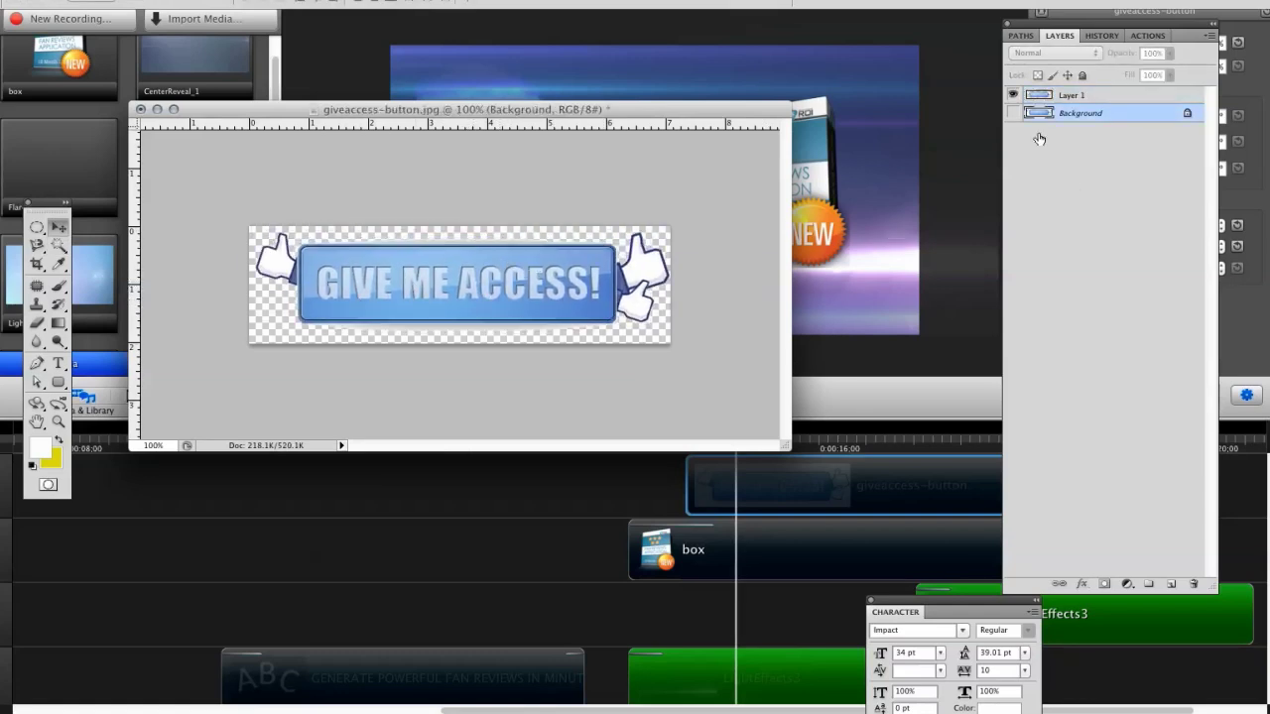
pyautogui.press('BackSpace')
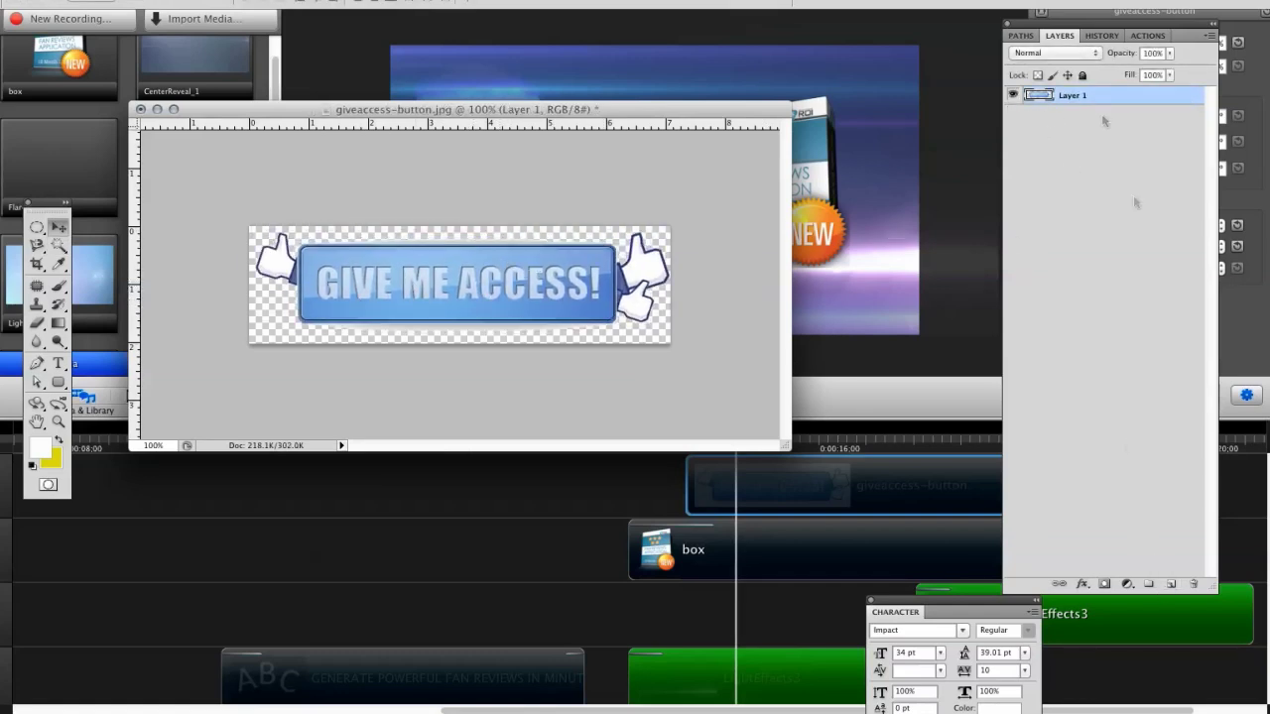
pyautogui.moveTo(610, 251)
pyautogui.mouseDown()
pyautogui.moveTo(439, 388)
pyautogui.moveTo(598, 261)
pyautogui.mouseUp()
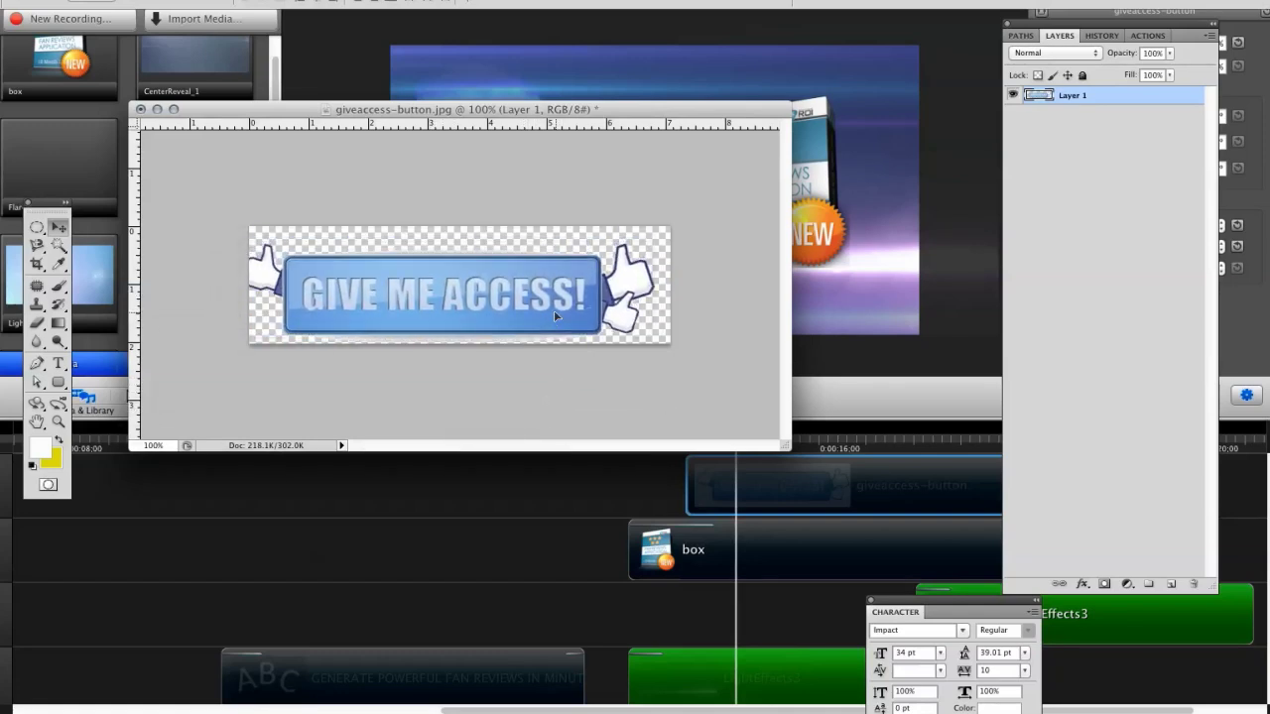
pyautogui.moveTo(526, 276)
pyautogui.mouseDown()
pyautogui.moveTo(541, 274)
pyautogui.moveTo(524, 269)
pyautogui.moveTo(528, 279)
pyautogui.mouseUp()
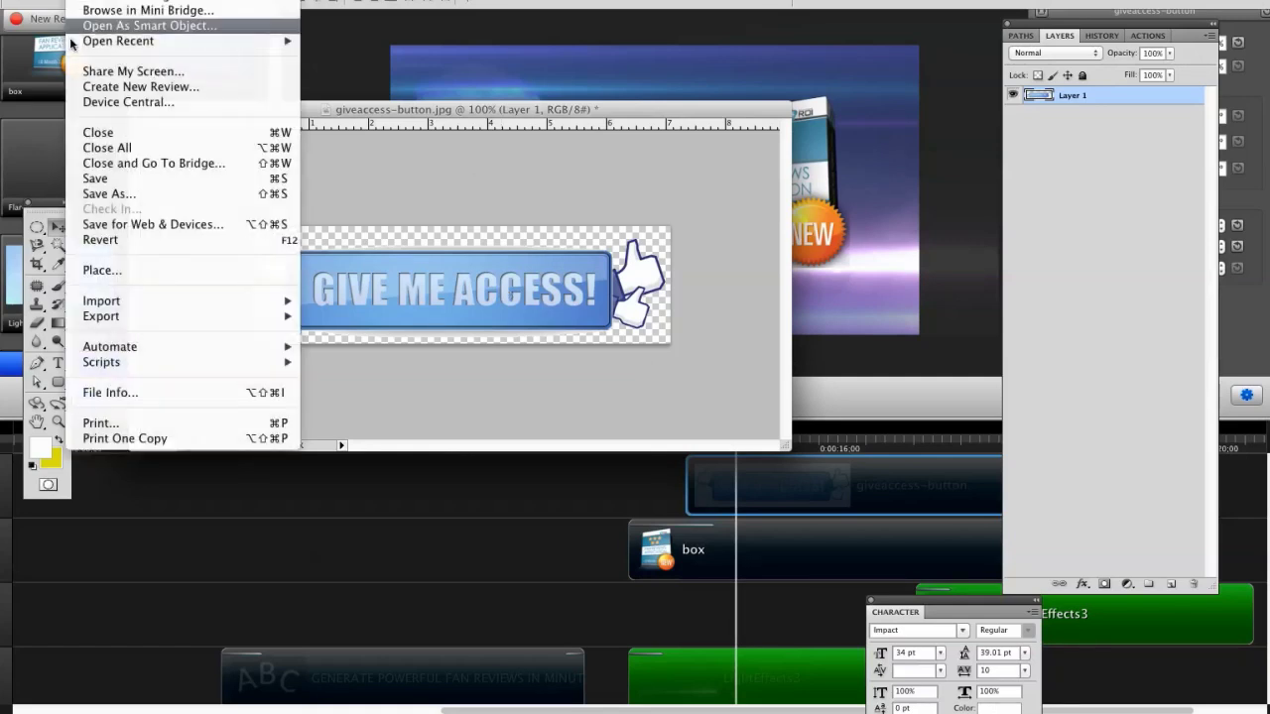
pyautogui.click(117, 197)
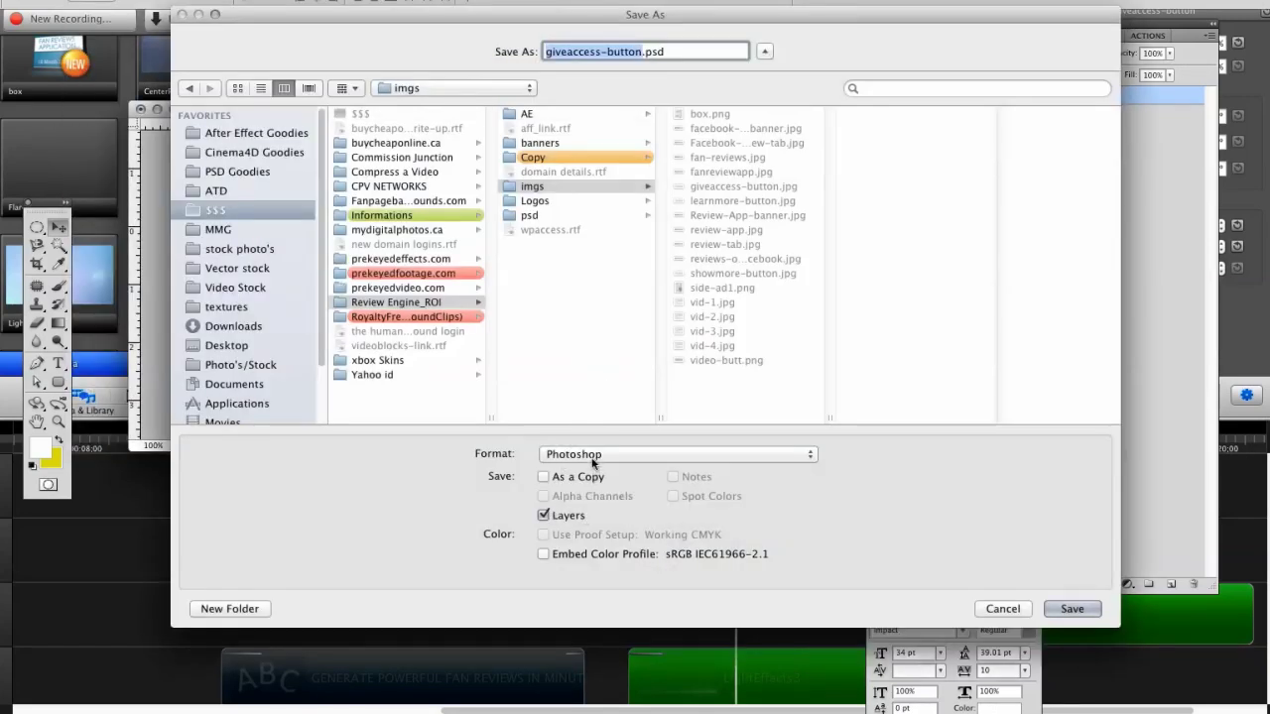
pyautogui.click(592, 454)
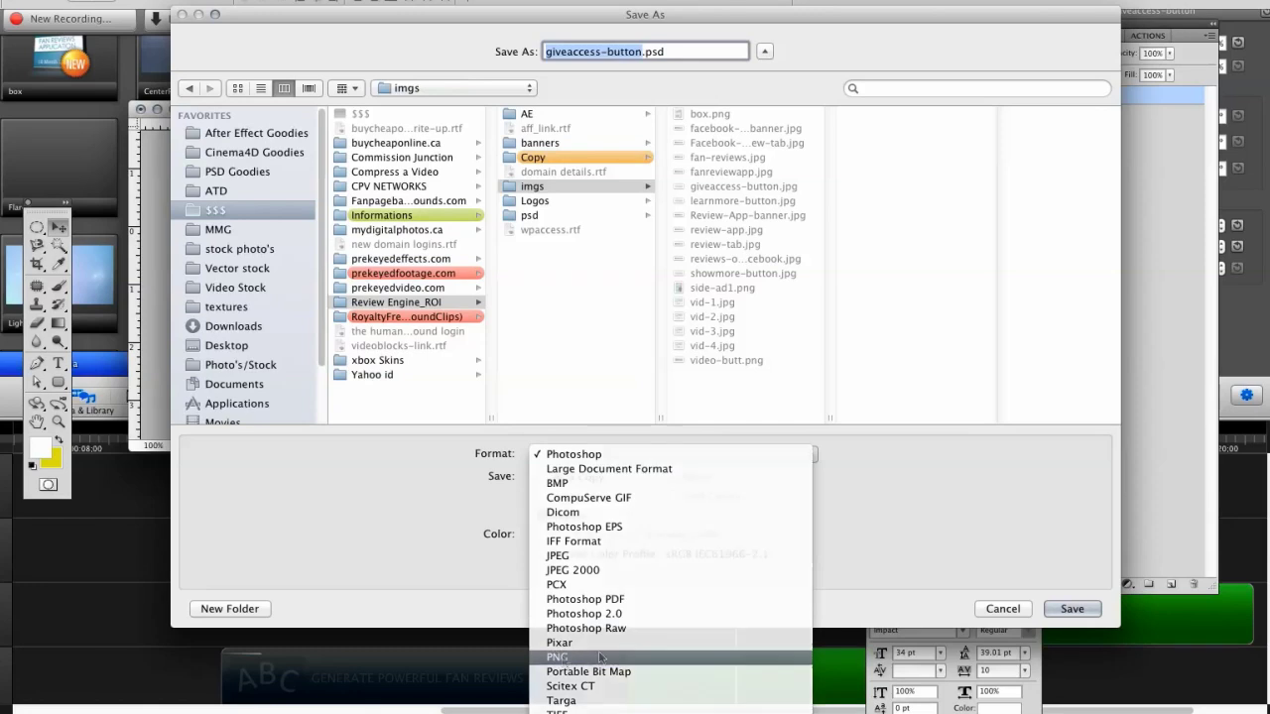
pyautogui.click(558, 659)
pyautogui.click(1002, 608)
# Try converting the button image to CMYK mode and check the file formats offered for saving it
pyautogui.click(163, 0)
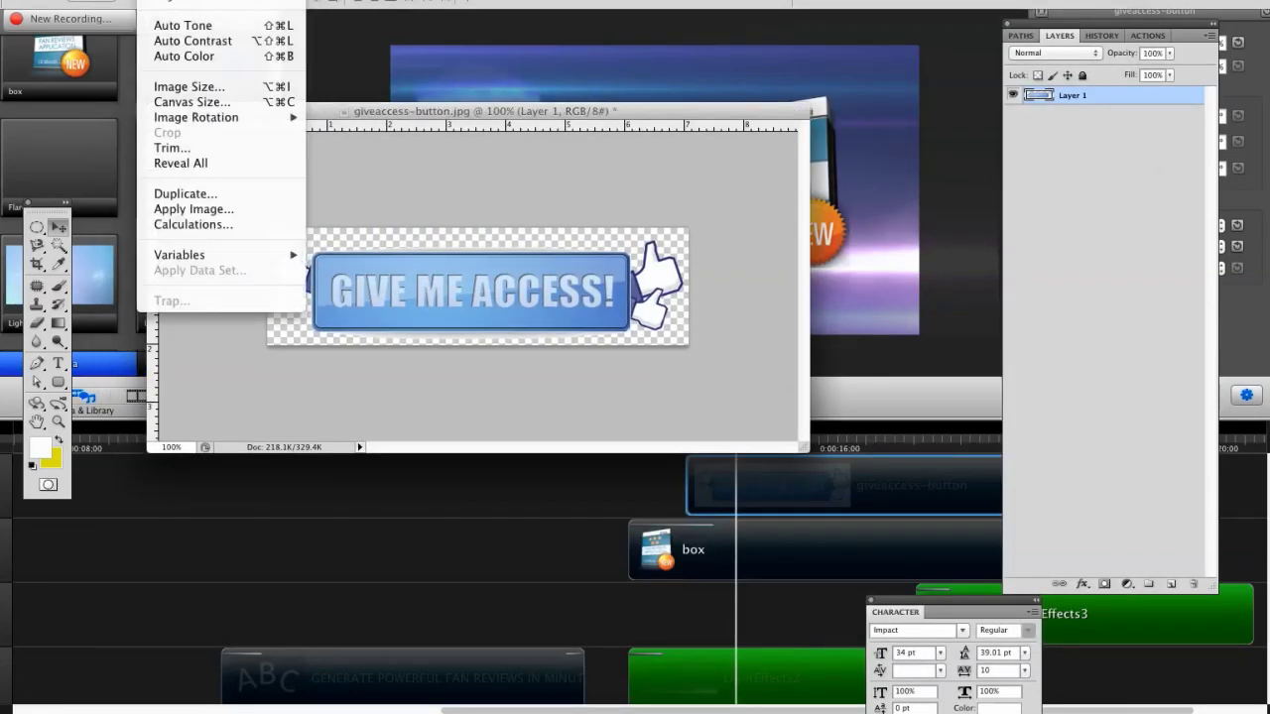
pyautogui.moveTo(248, 0)
pyautogui.click(343, 47)
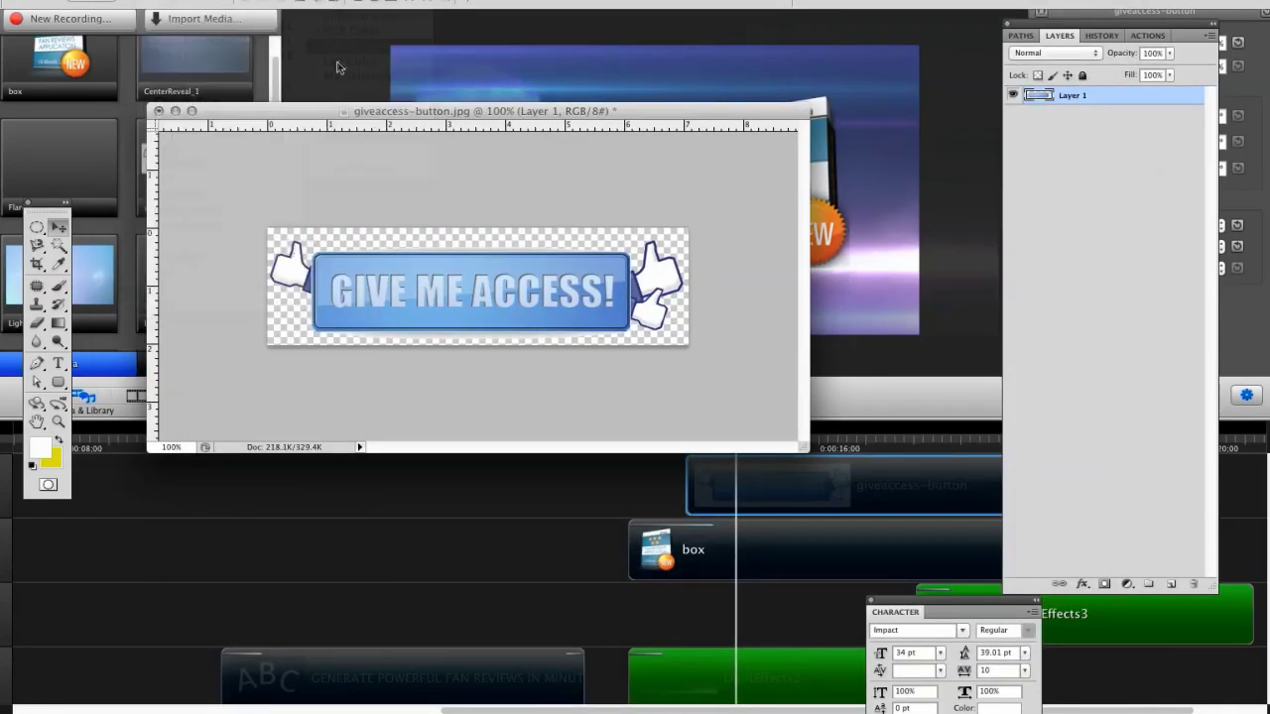
pyautogui.click(84, 0)
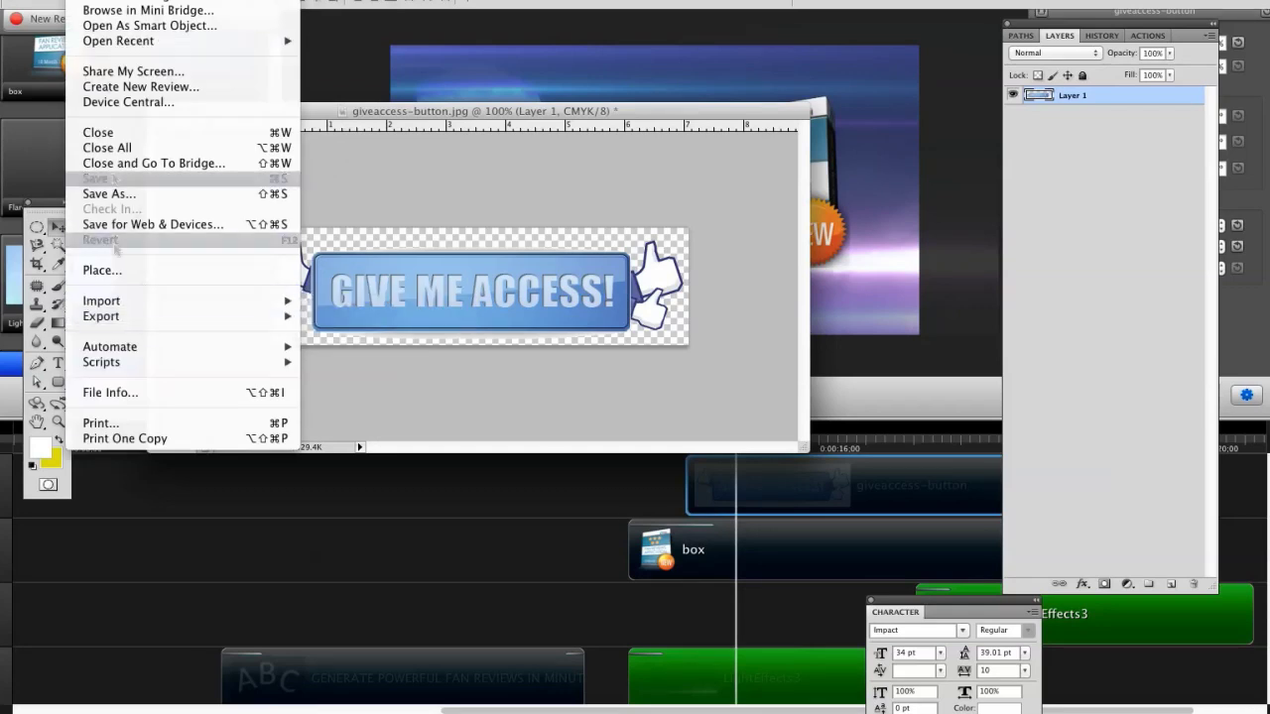
pyautogui.click(109, 193)
pyautogui.click(626, 454)
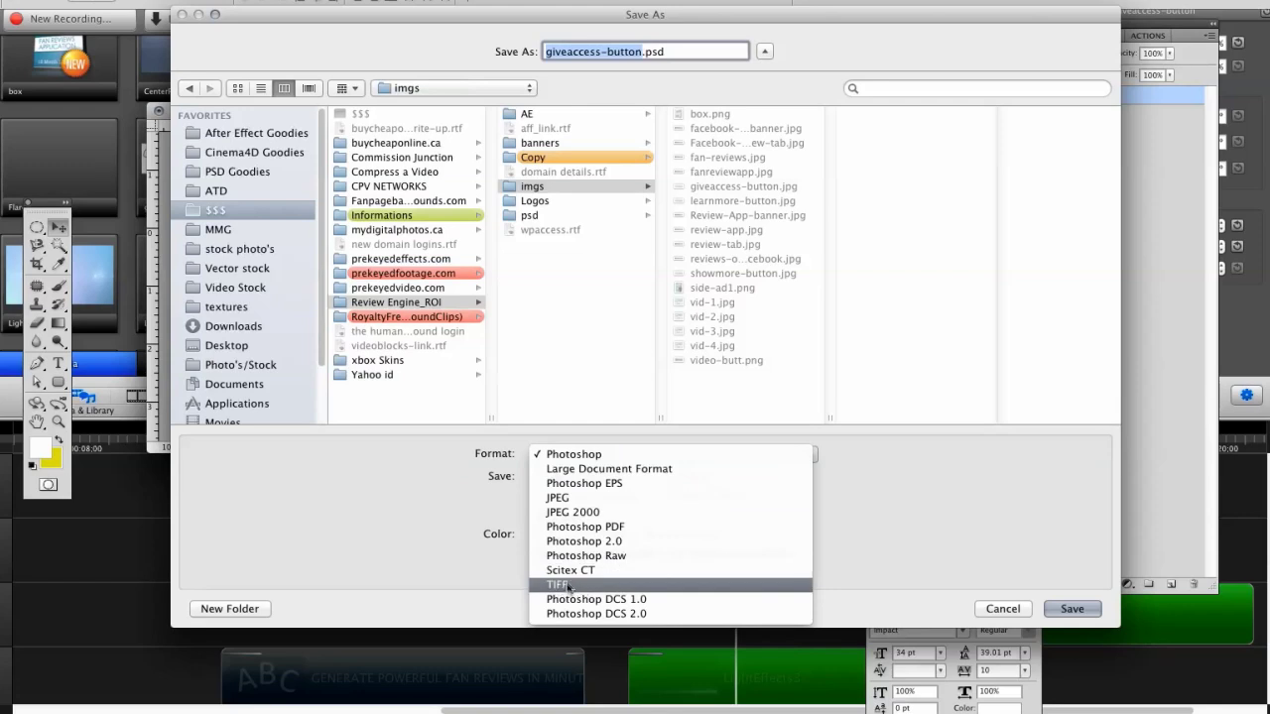
pyautogui.click(1006, 609)
pyautogui.click(1002, 609)
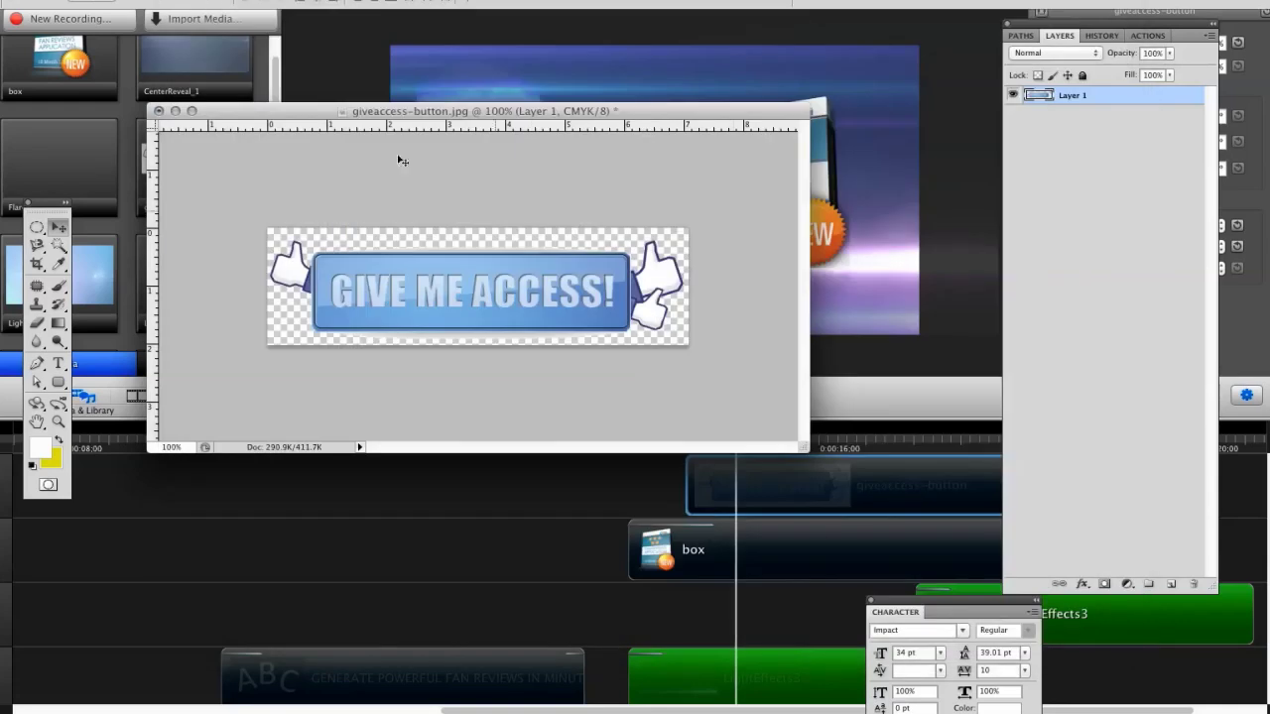
# Convert the button image back to RGB mode
pyautogui.moveTo(259, 119); pyautogui.dragTo(268, 144)
pyautogui.click(87, 1)
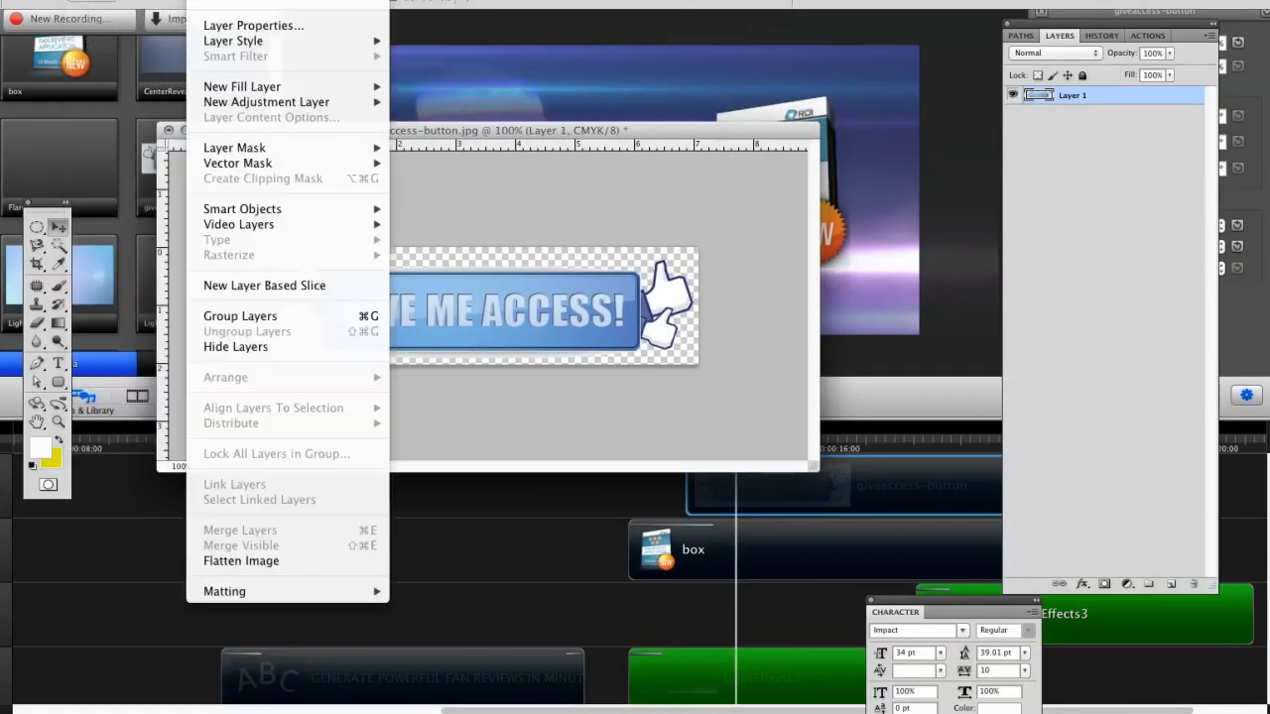
pyautogui.moveTo(219, 2)
pyautogui.click(353, 33)
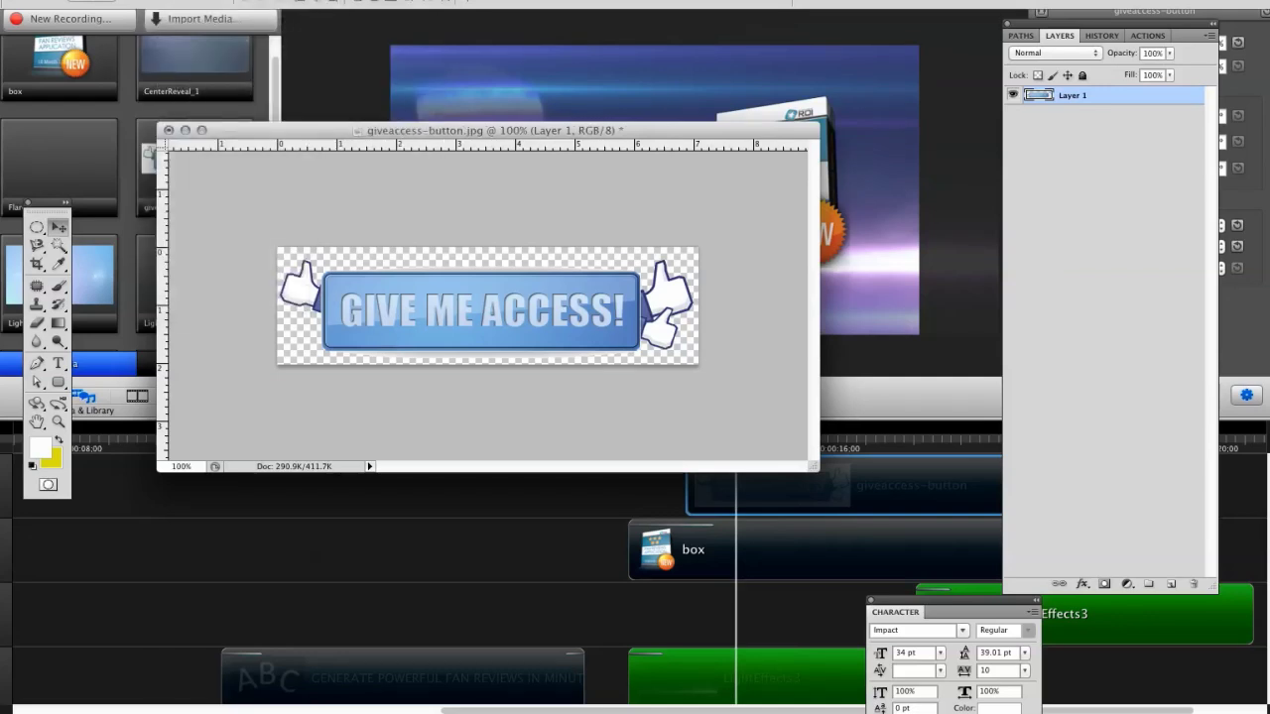
# Save a copy of the transparent button to the Desktop as giveaccess-button.png in PNG format
pyautogui.click(87, 1)
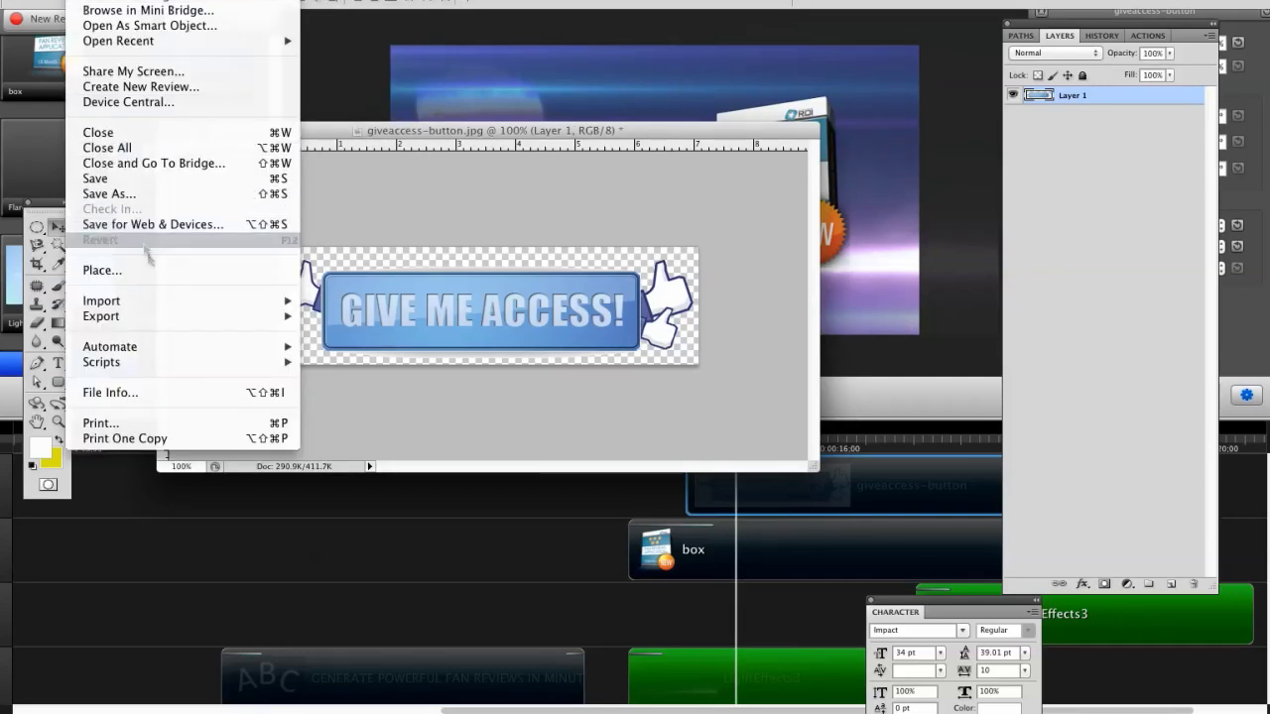
pyautogui.click(129, 195)
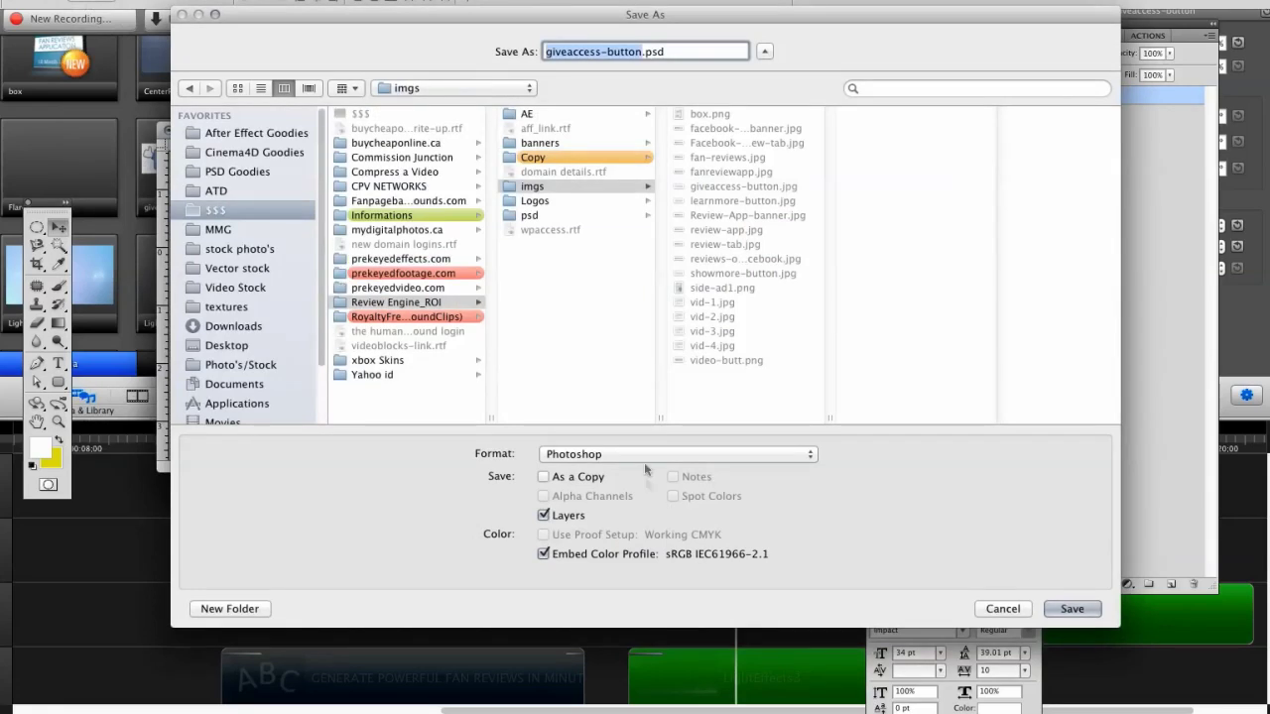
pyautogui.click(644, 462)
pyautogui.click(569, 657)
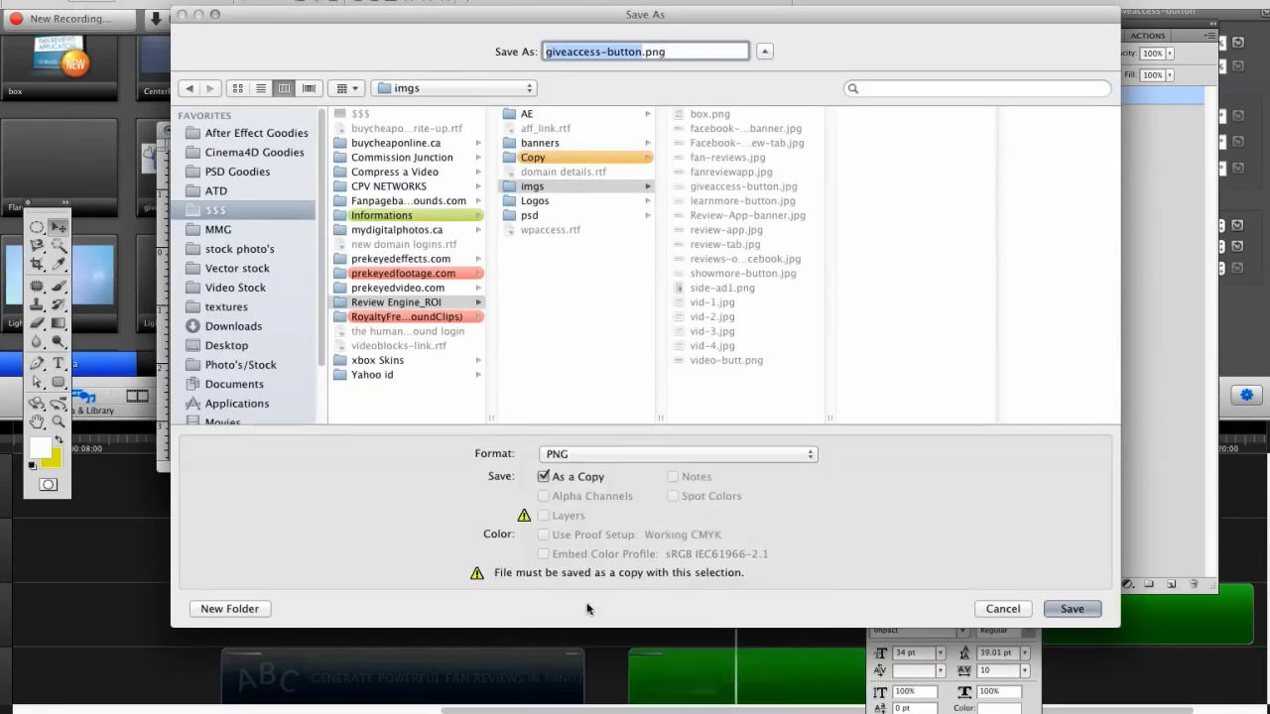
pyautogui.click(227, 345)
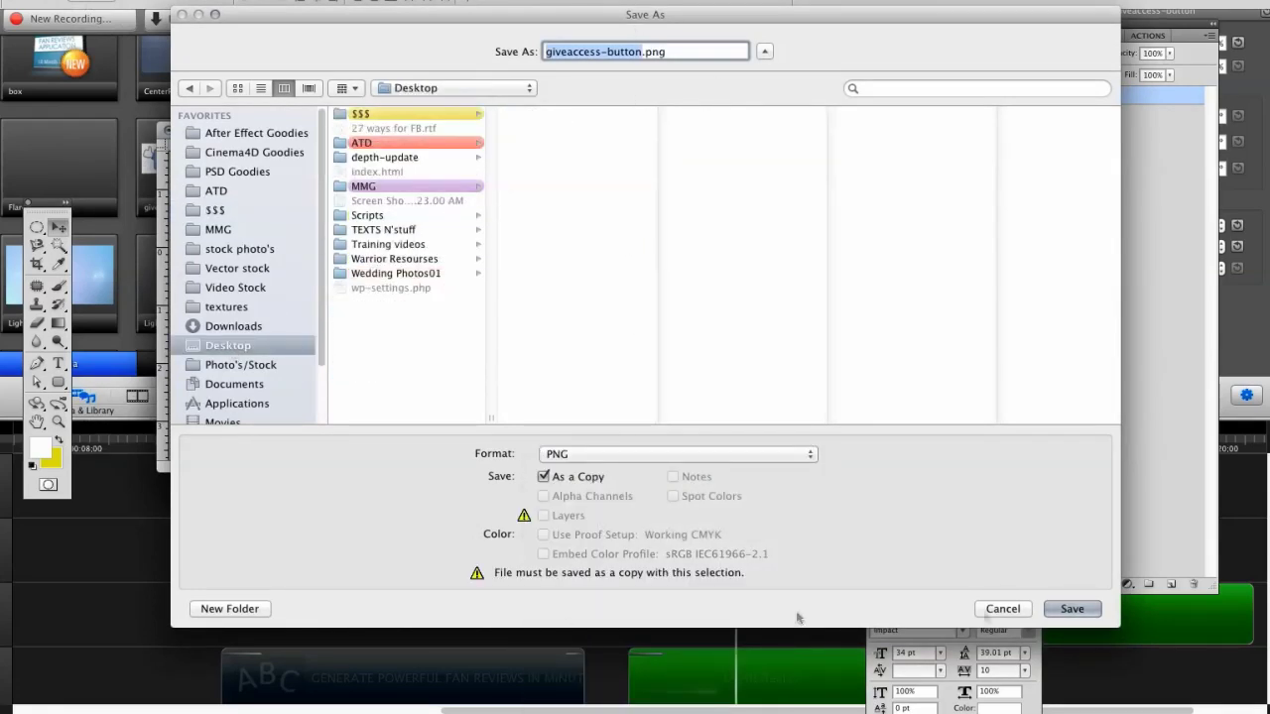
pyautogui.click(1069, 608)
pyautogui.click(694, 233)
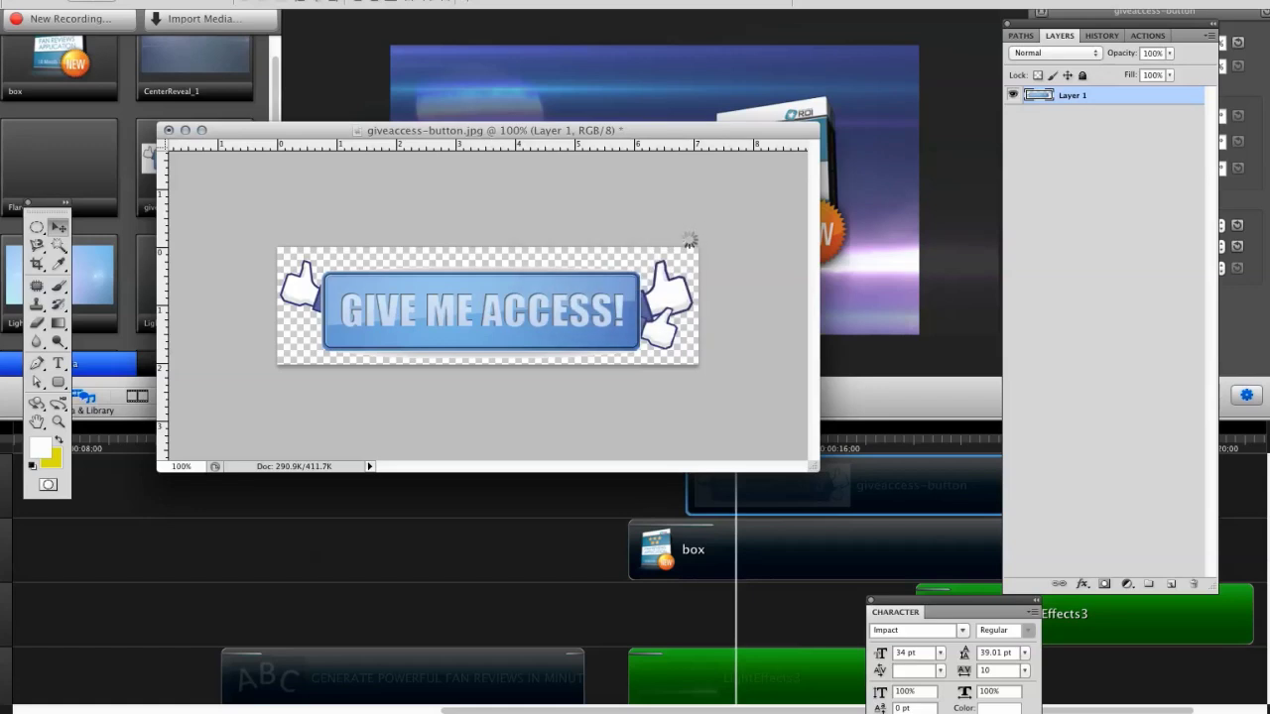
# Switch back to the video editor and delete the white-background giveaccess-button from both the timeline and the project media
pyautogui.press('super+h')
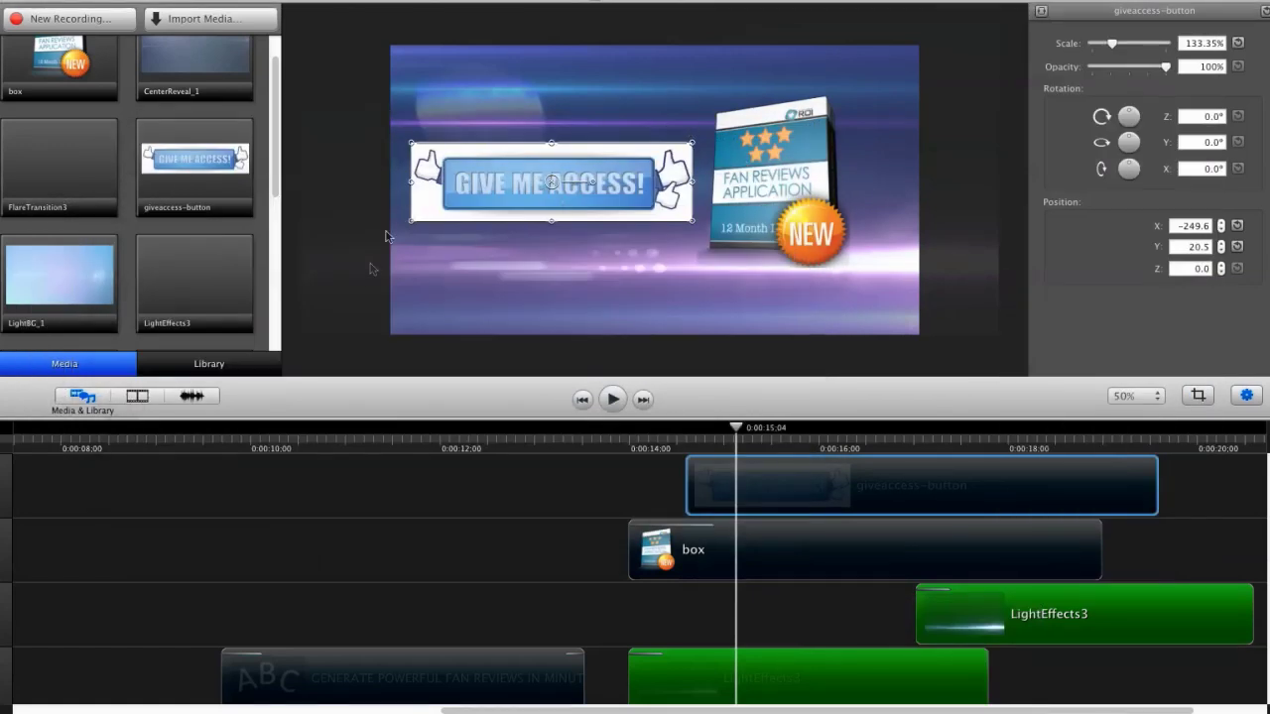
pyautogui.click(457, 202)
pyautogui.press('Delete')
pyautogui.click(193, 161)
pyautogui.press('Delete')
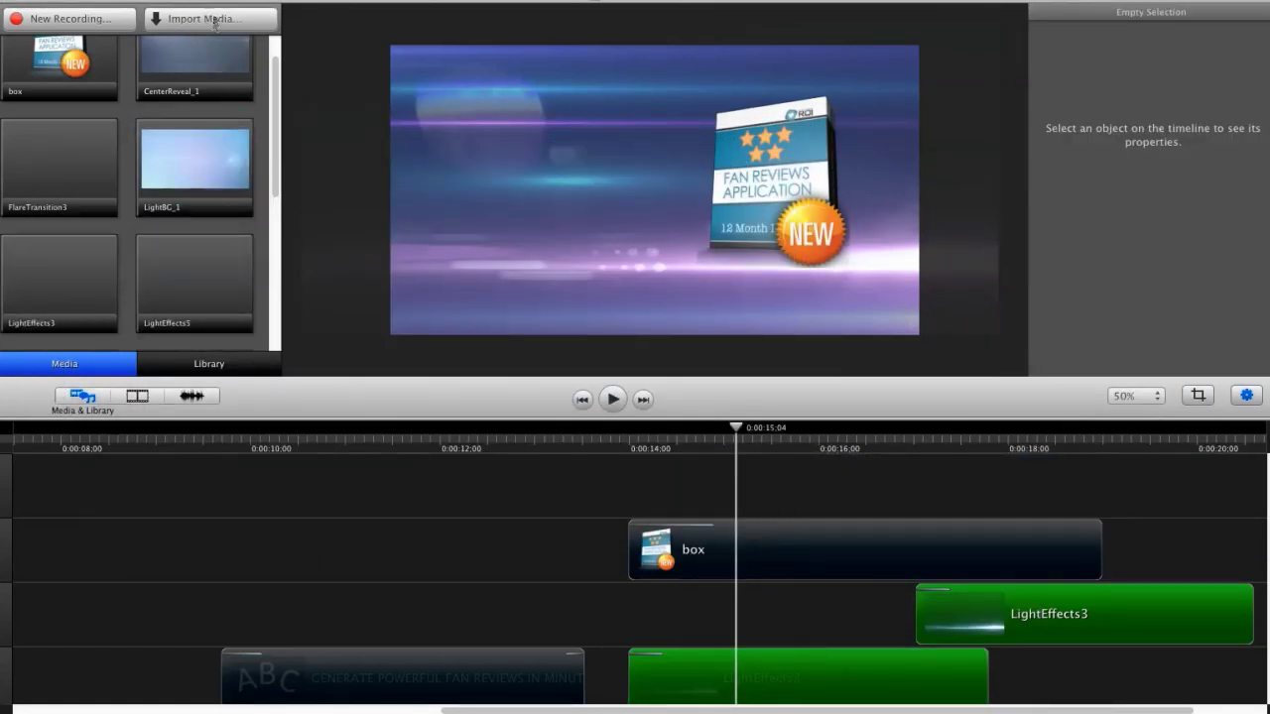
# Import giveaccess-button.png from the Desktop into the project media
pyautogui.press('super+shift+i')
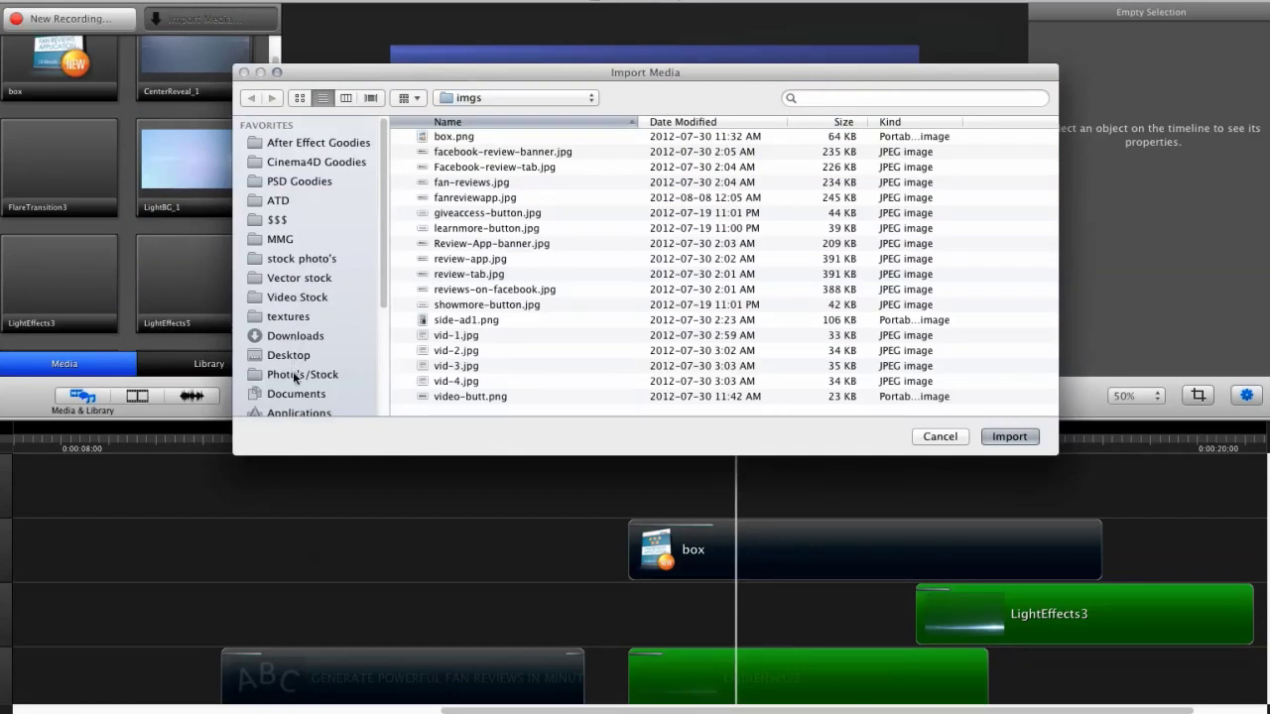
pyautogui.click(293, 355)
pyautogui.click(478, 199)
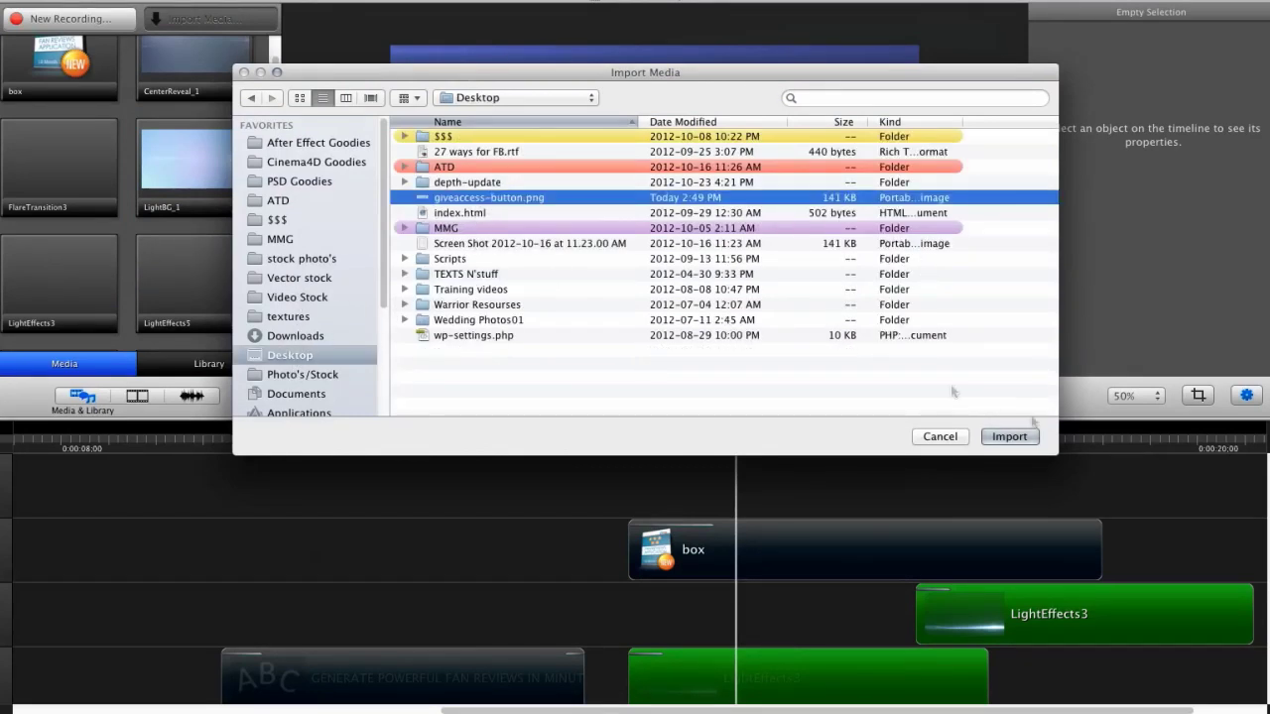
pyautogui.click(1031, 439)
# Try the transparent giveaccess-button beside the box at 0:00:15;04, scaled to about 140%, and delete it from the timeline
pyautogui.moveTo(194, 160); pyautogui.dragTo(516, 186)
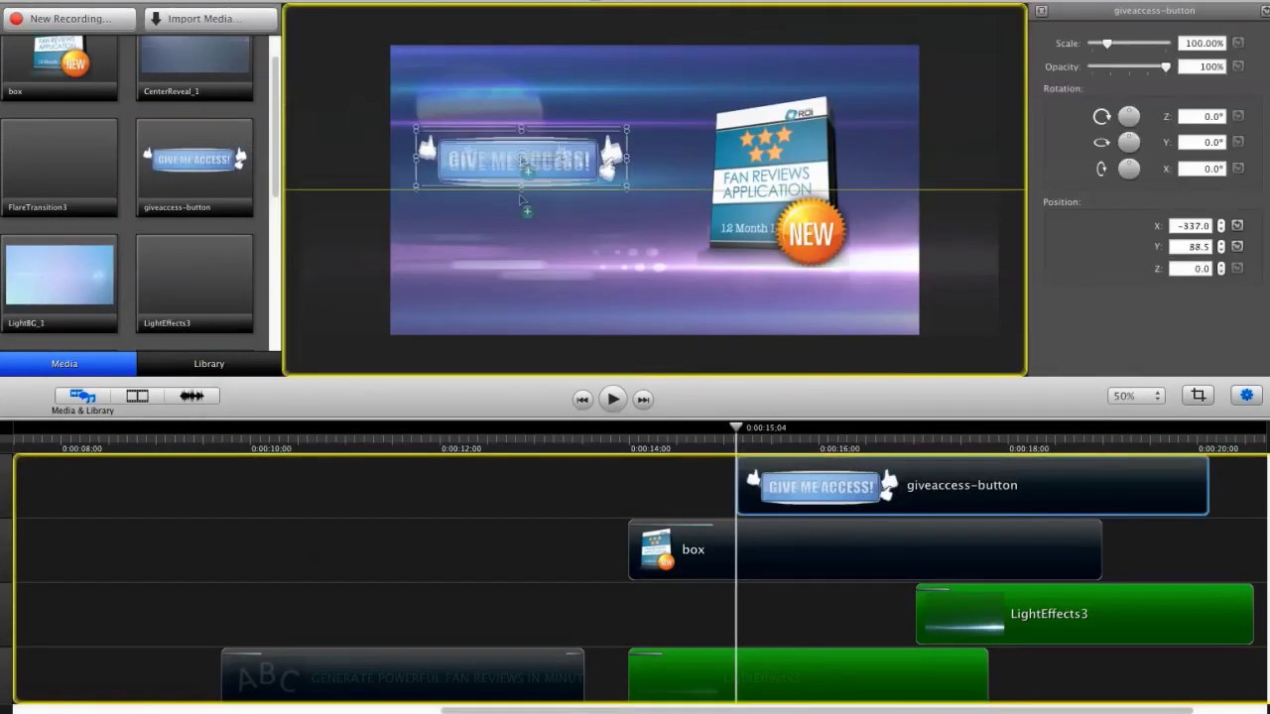
pyautogui.click(499, 213)
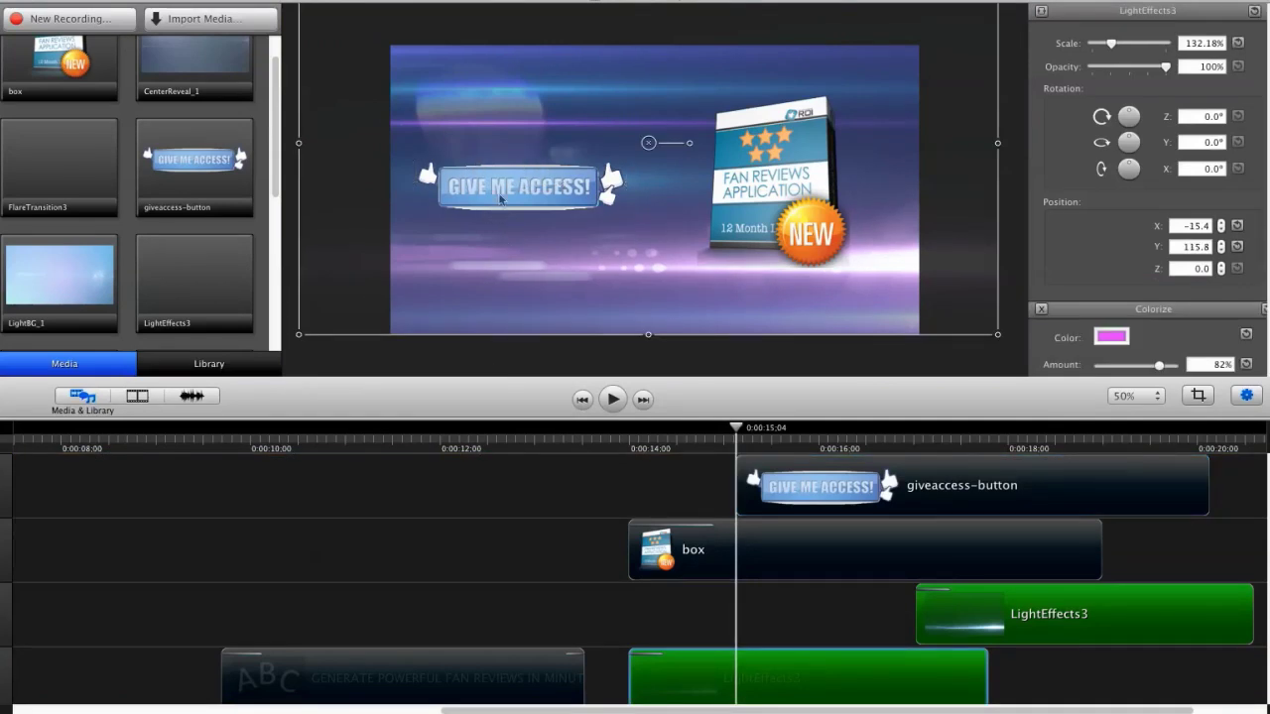
pyautogui.click(501, 198)
pyautogui.moveTo(661, 156); pyautogui.dragTo(687, 140)
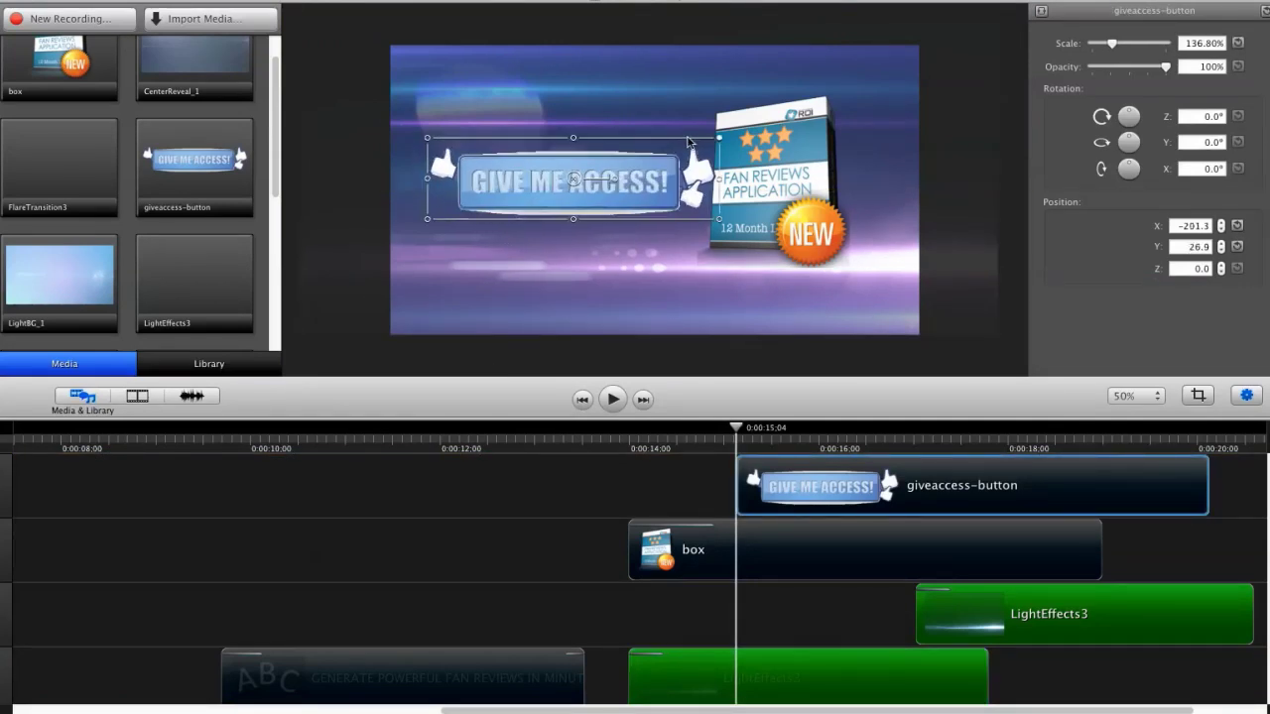
pyautogui.moveTo(595, 182); pyautogui.dragTo(566, 186)
pyautogui.click(496, 297)
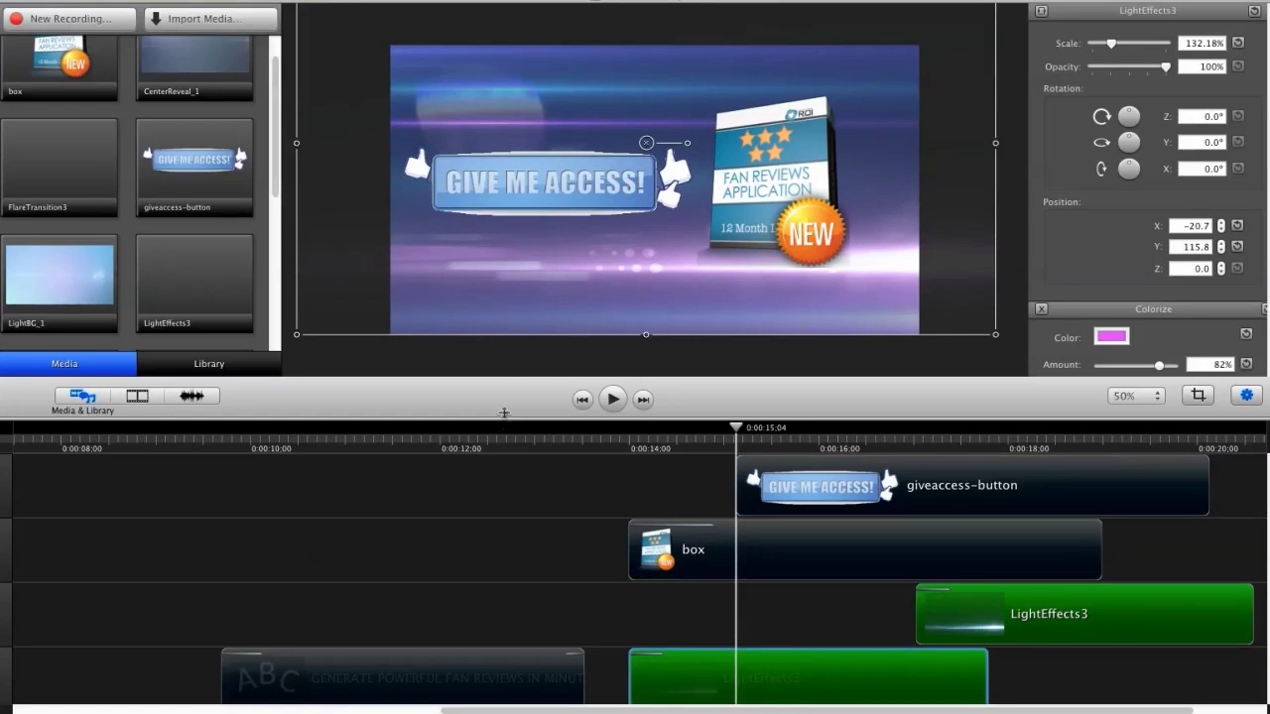
pyautogui.moveTo(504, 413); pyautogui.dragTo(521, 269)
pyautogui.click(352, 332)
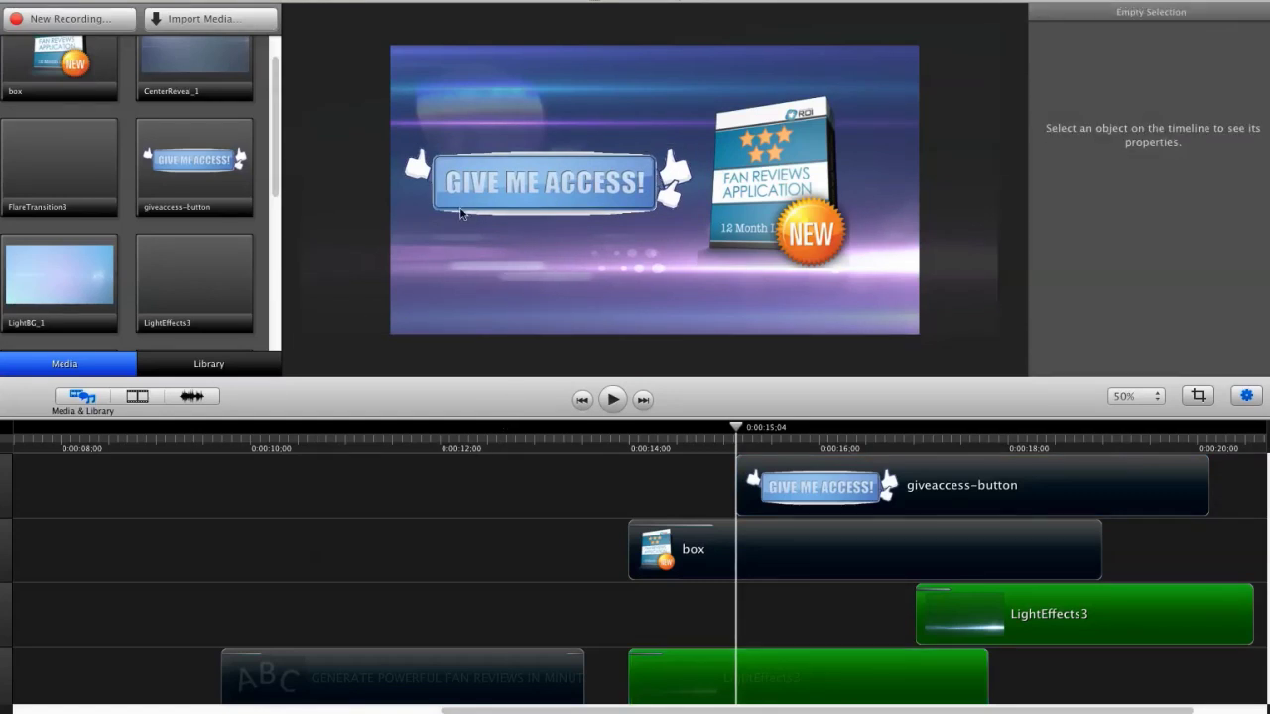
pyautogui.moveTo(429, 148); pyautogui.dragTo(442, 173)
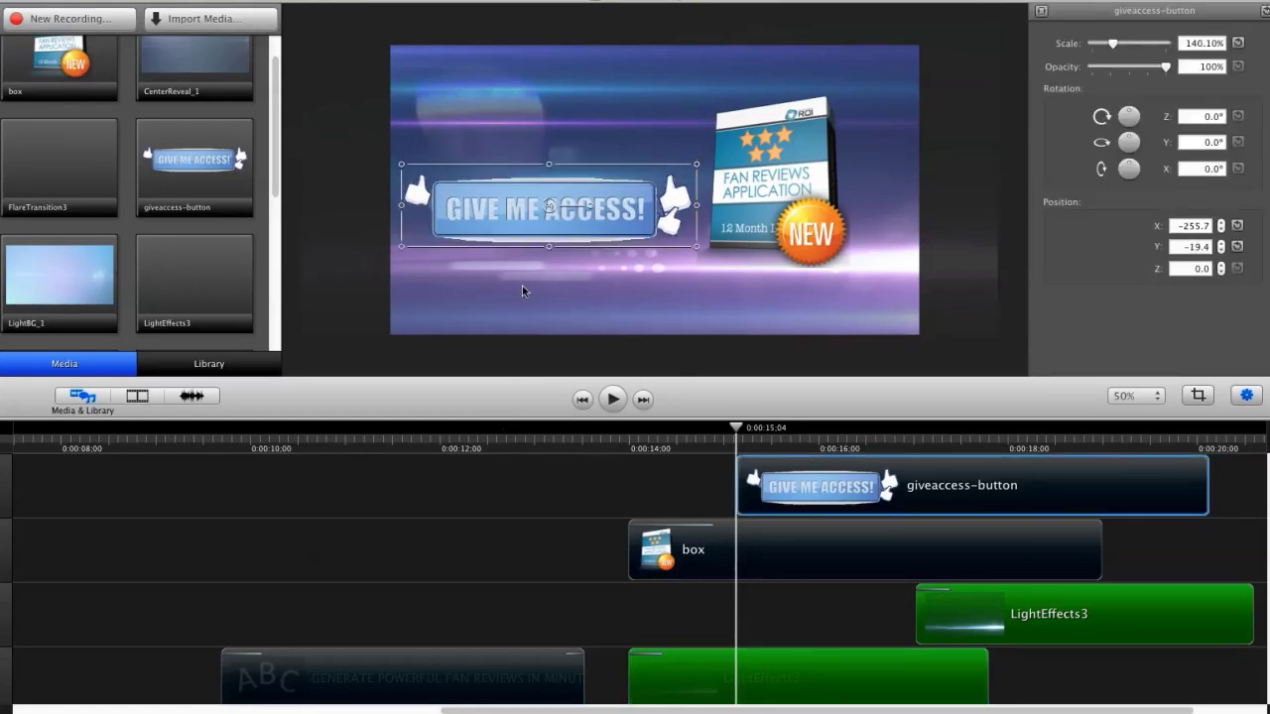
pyautogui.press('Delete')
pyautogui.click(346, 241)
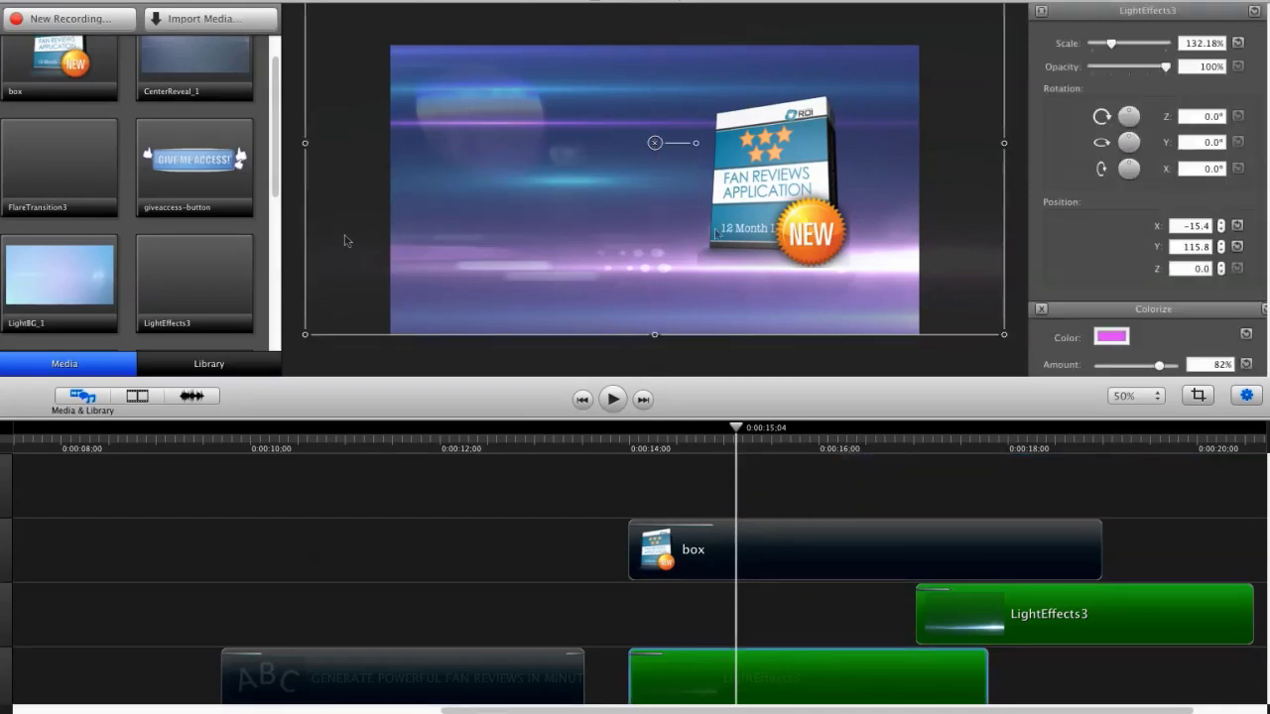
pyautogui.moveTo(557, 288); pyautogui.dragTo(551, 288)
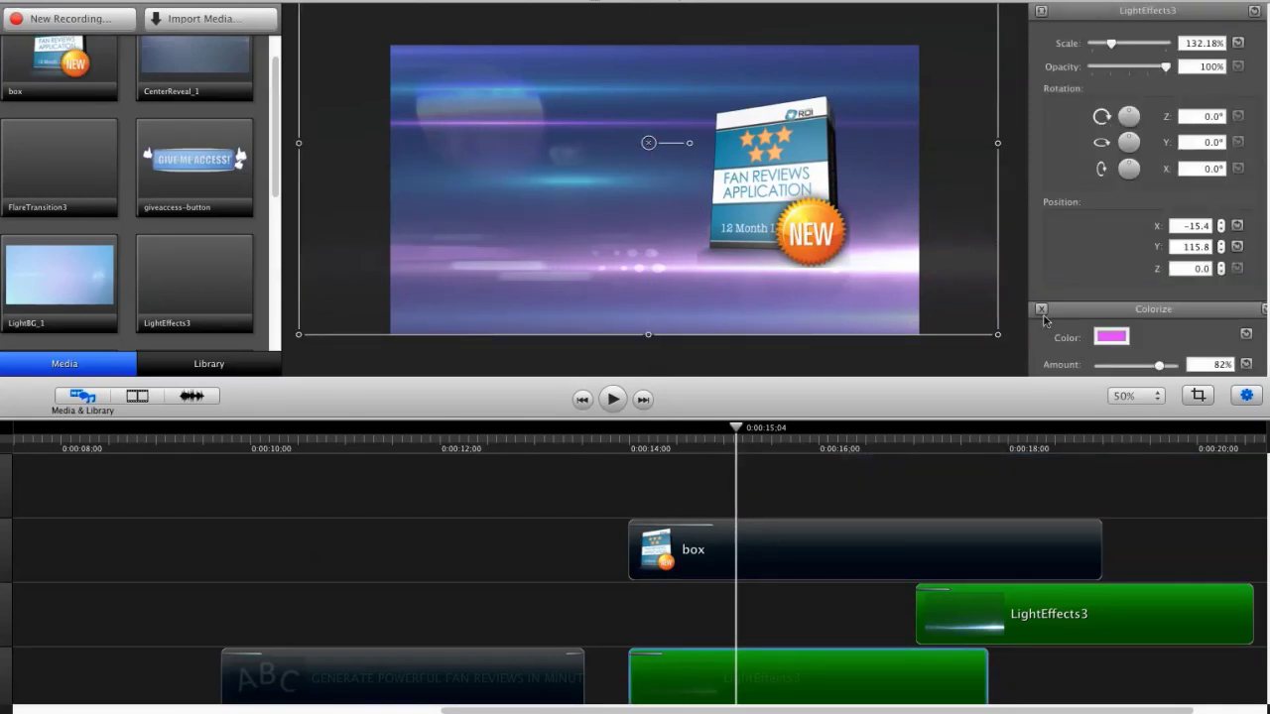
pyautogui.scroll(-5, 635, 576)
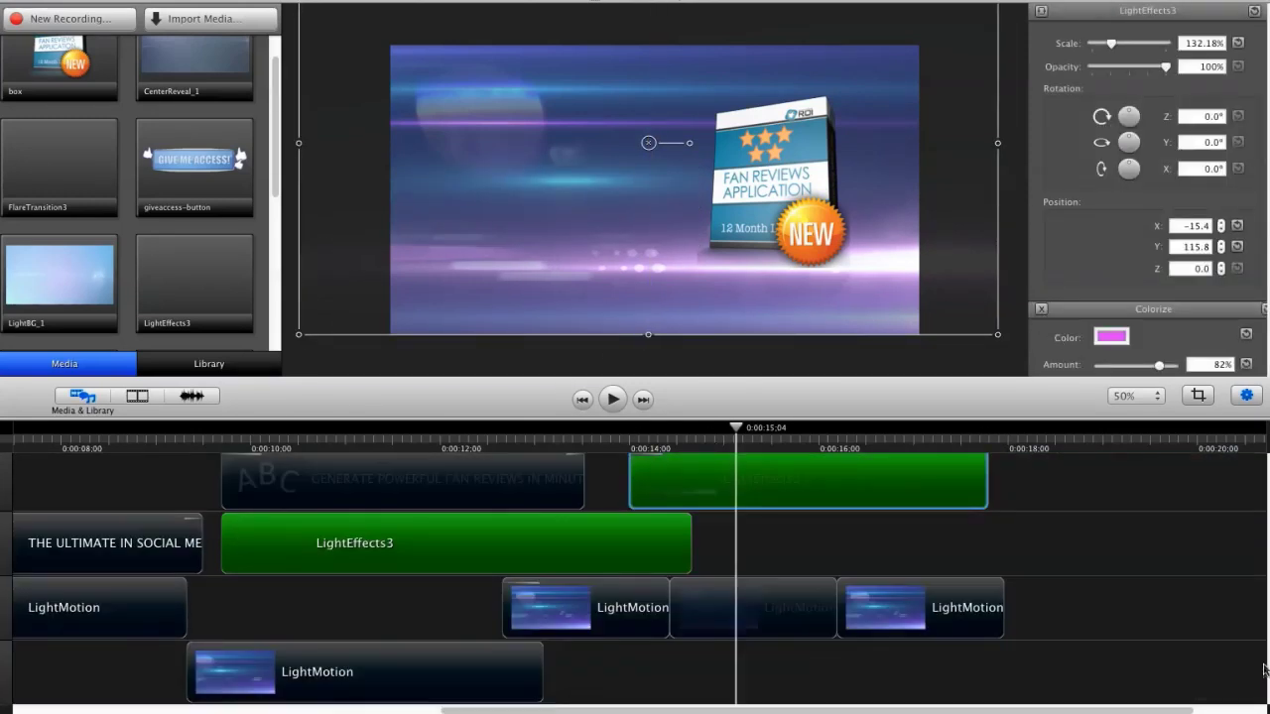
pyautogui.scroll(5, 635, 576)
# Add a text box on the top track at 0:00:14;16, beside the product box, with the text "Order your copy now!"
pyautogui.moveTo(736, 430); pyautogui.dragTo(679, 430)
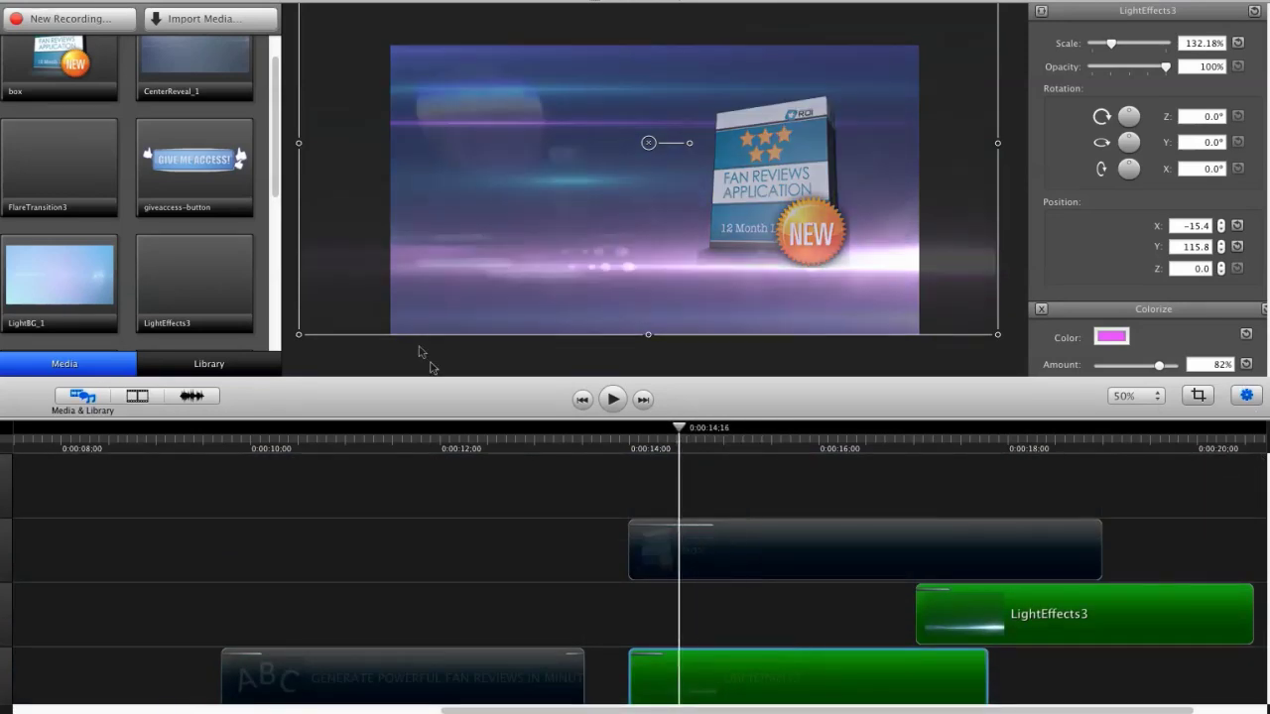
pyautogui.click(419, 354)
pyautogui.click(165, 362)
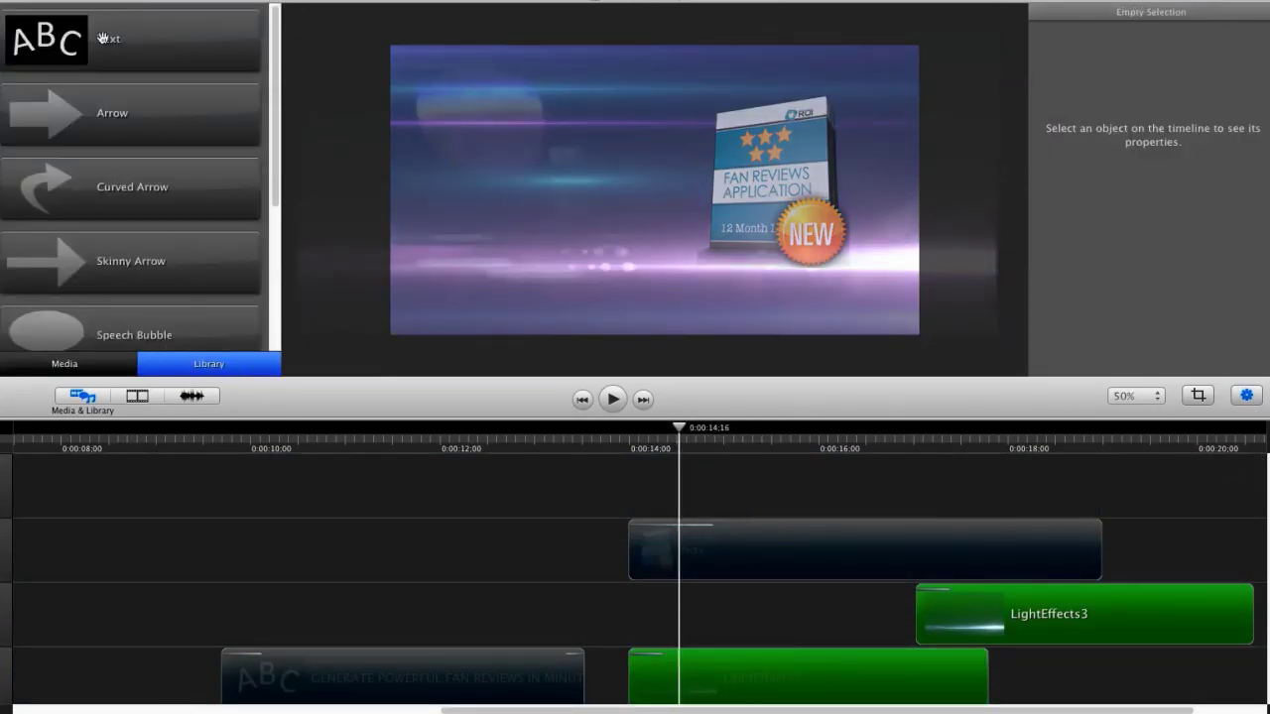
pyautogui.moveTo(102, 38); pyautogui.dragTo(531, 144)
pyautogui.moveTo(683, 430)
pyautogui.mouseDown()
pyautogui.moveTo(621, 430)
pyautogui.moveTo(686, 432)
pyautogui.mouseUp()
pyautogui.doubleClick(498, 137)
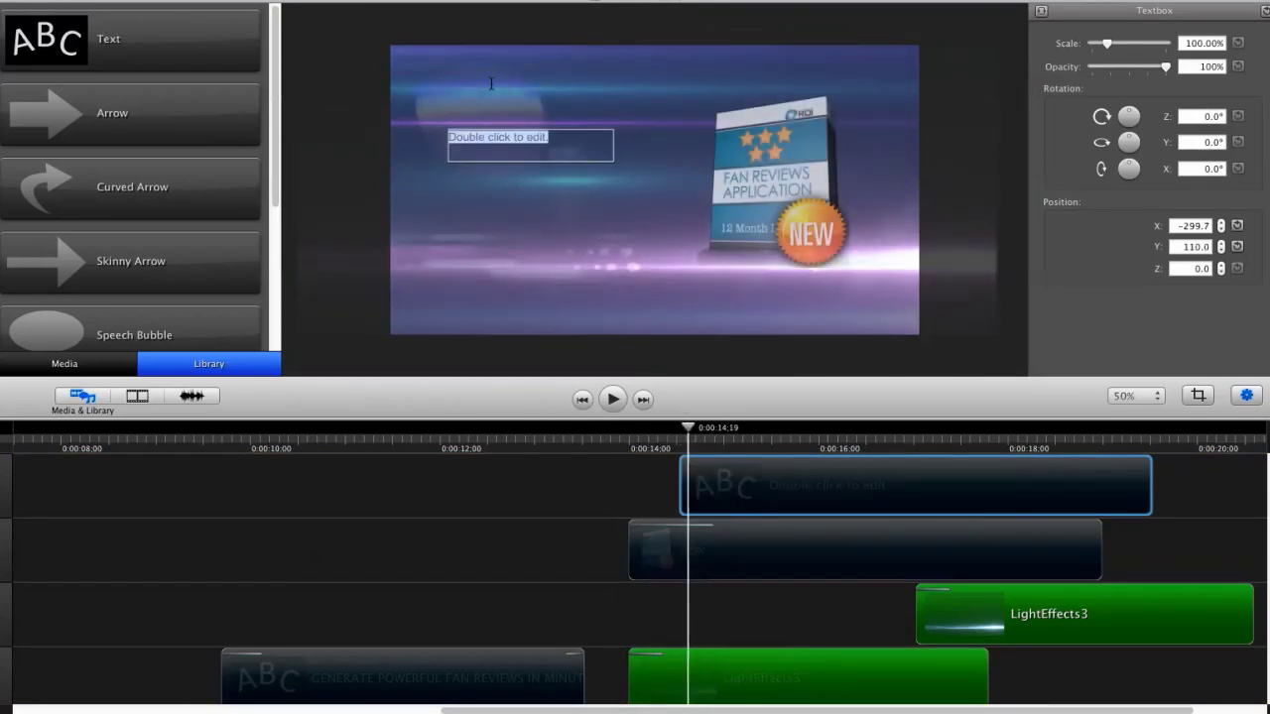
pyautogui.press('BackSpace')
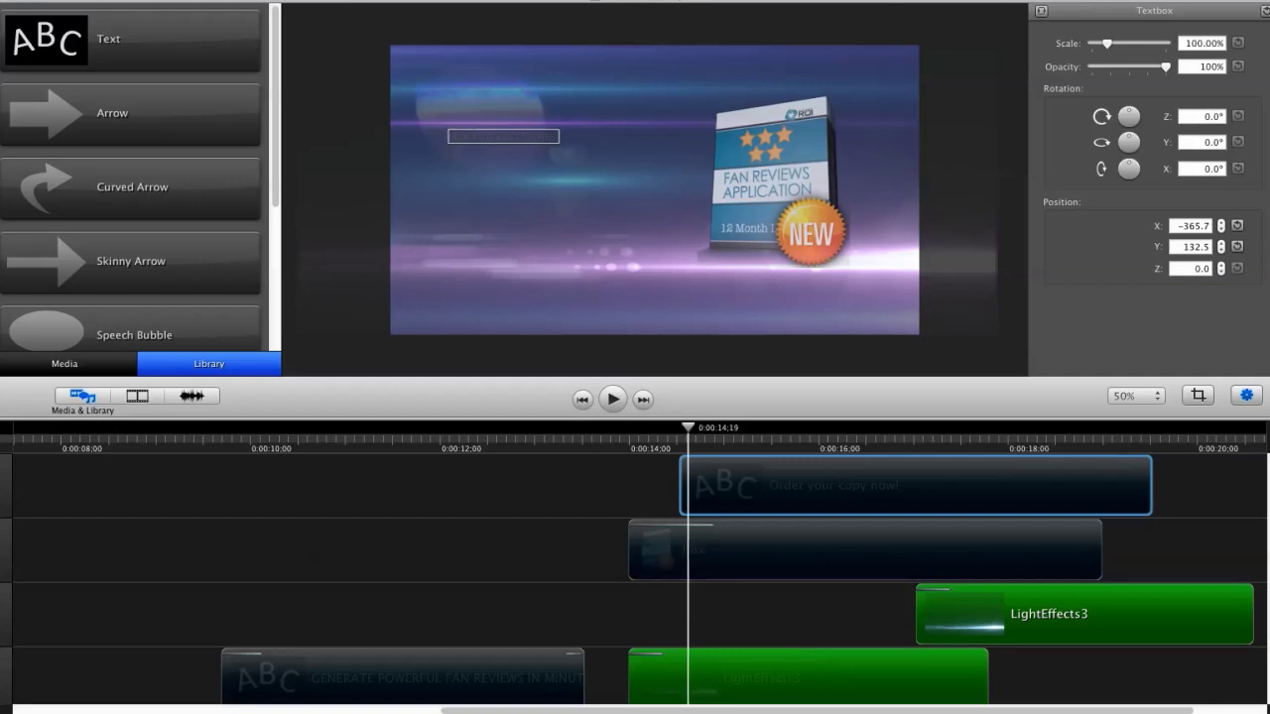
# Apply the favourite Headline One HPLHS 85 pt font style to the "Order your copy now!" text
pyautogui.press('super+t')
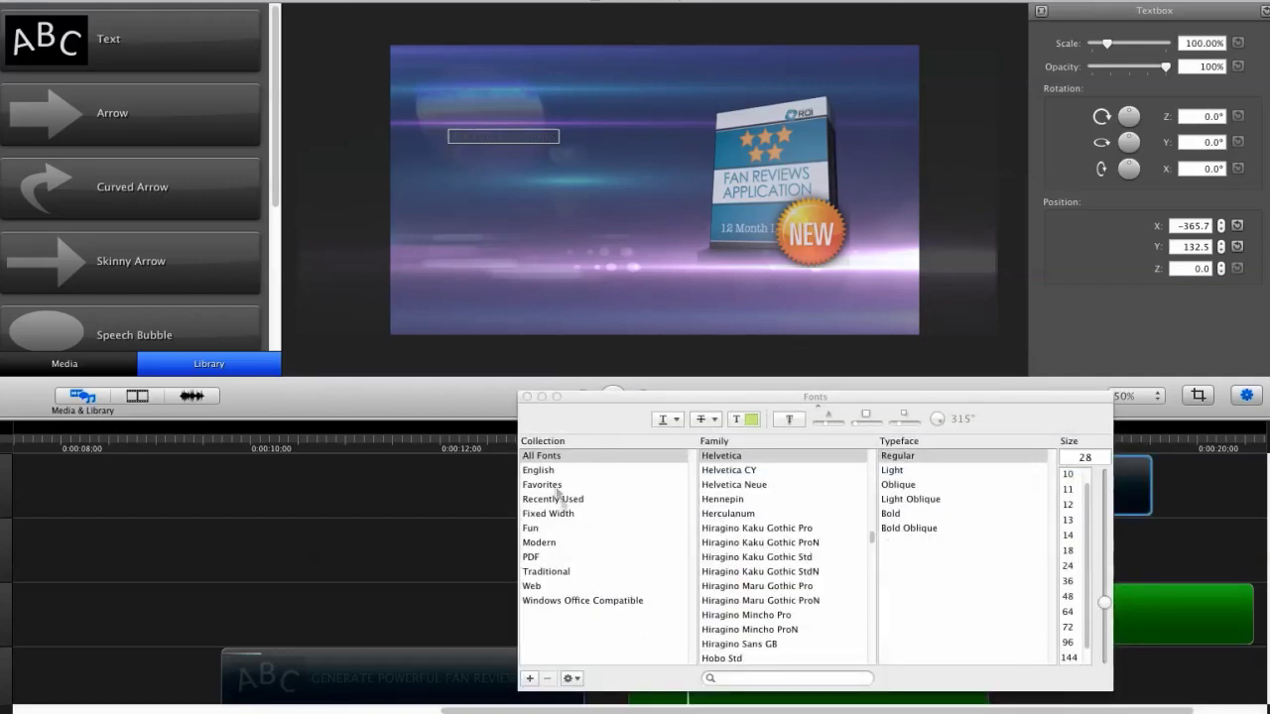
pyautogui.click(555, 499)
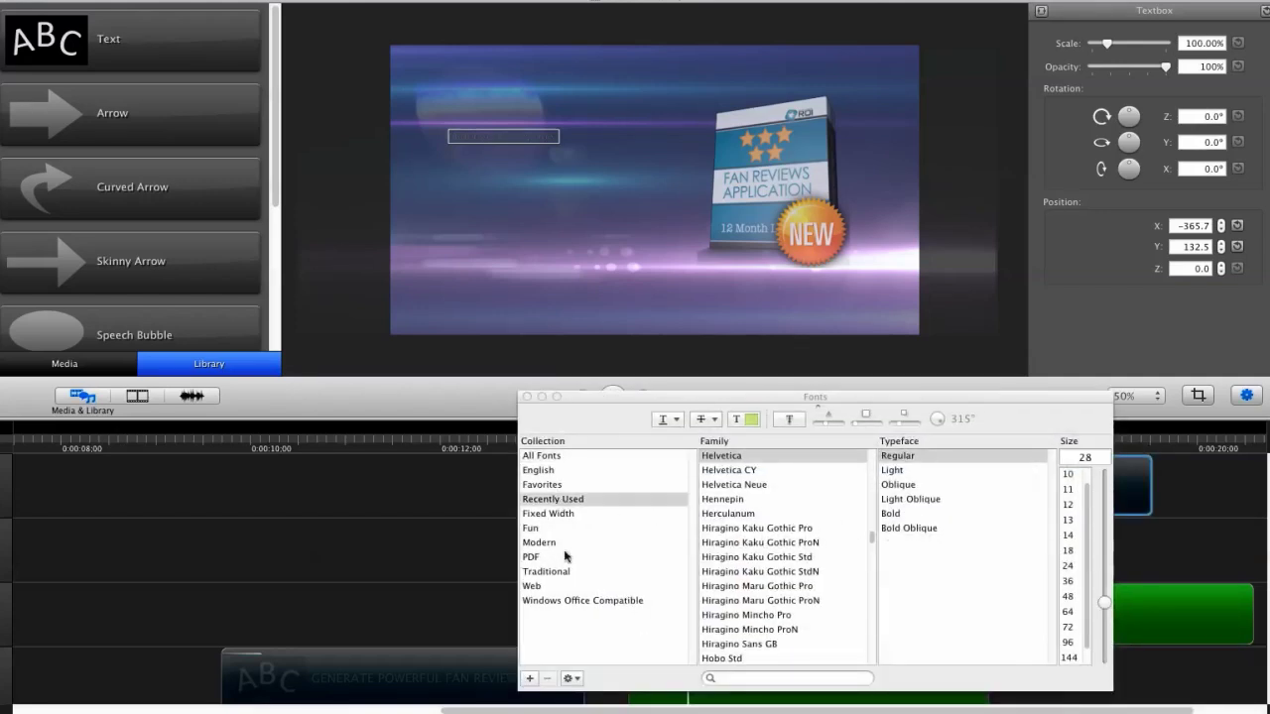
pyautogui.click(549, 485)
pyautogui.click(724, 499)
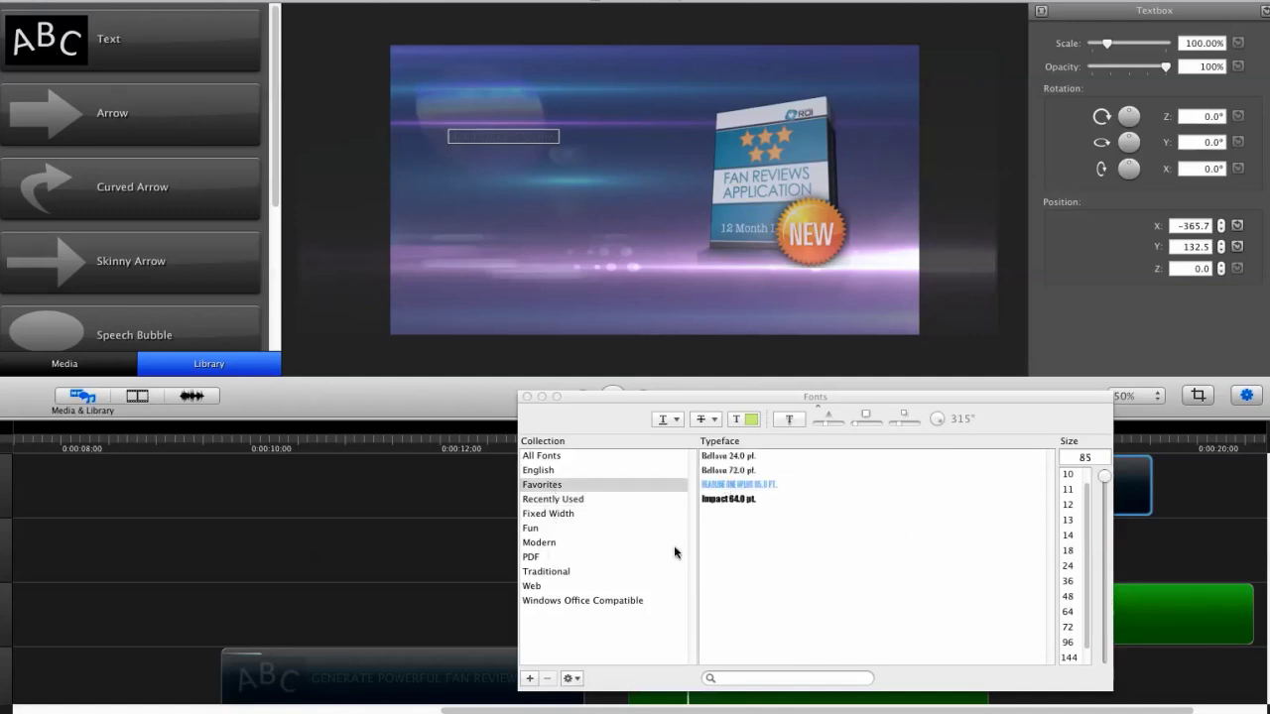
pyautogui.click(722, 485)
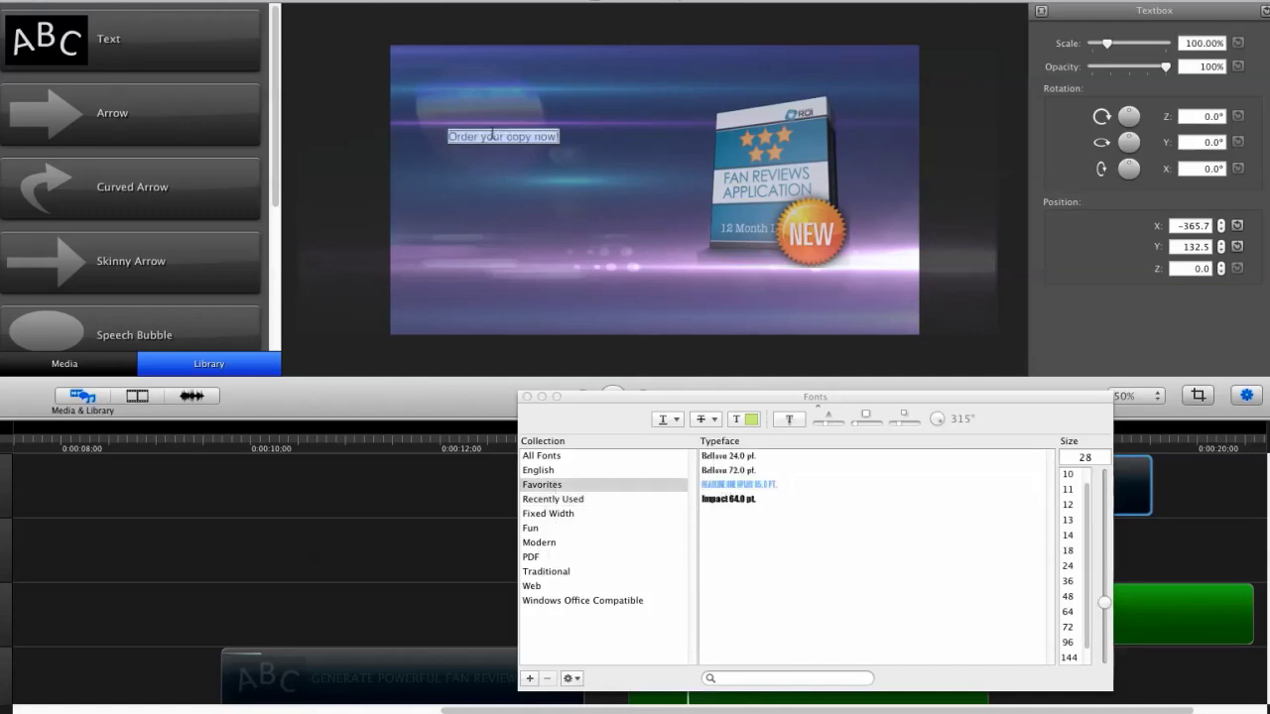
pyautogui.click(740, 486)
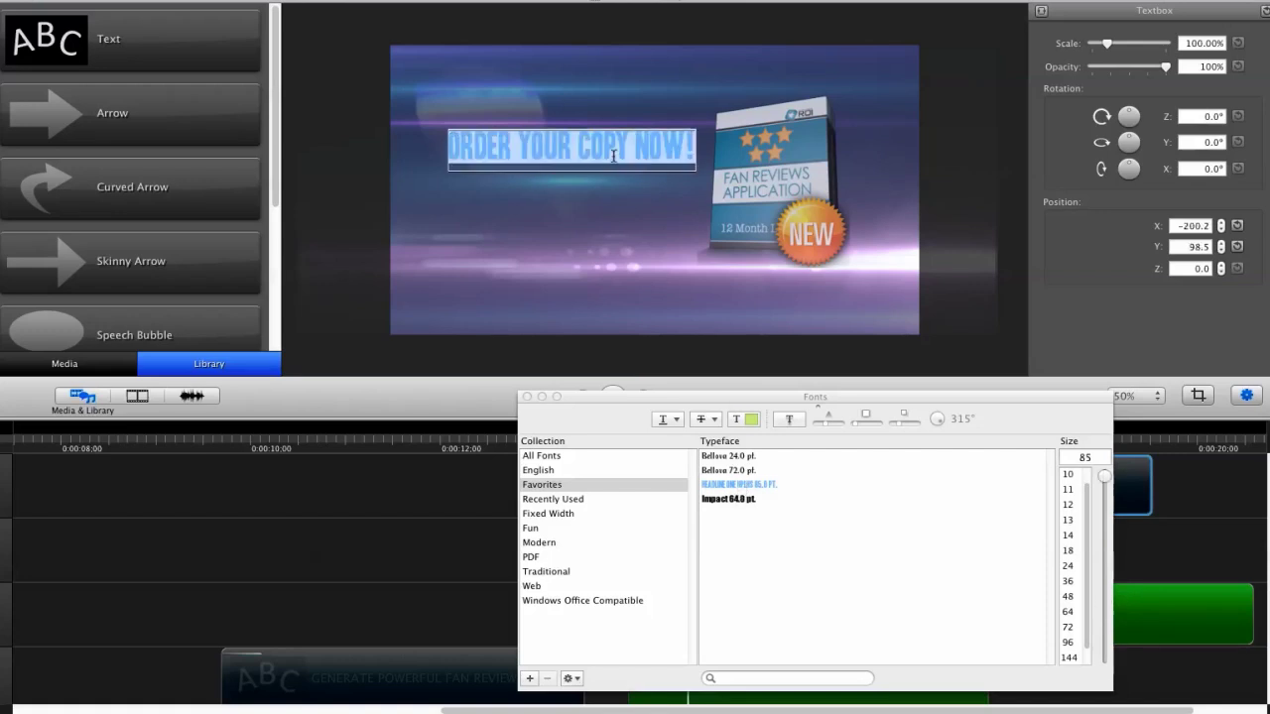
# Colour the "Order your copy now!" text off-white and shift it slightly up and left to about X -227.6, Y 111.3
pyautogui.click(602, 236)
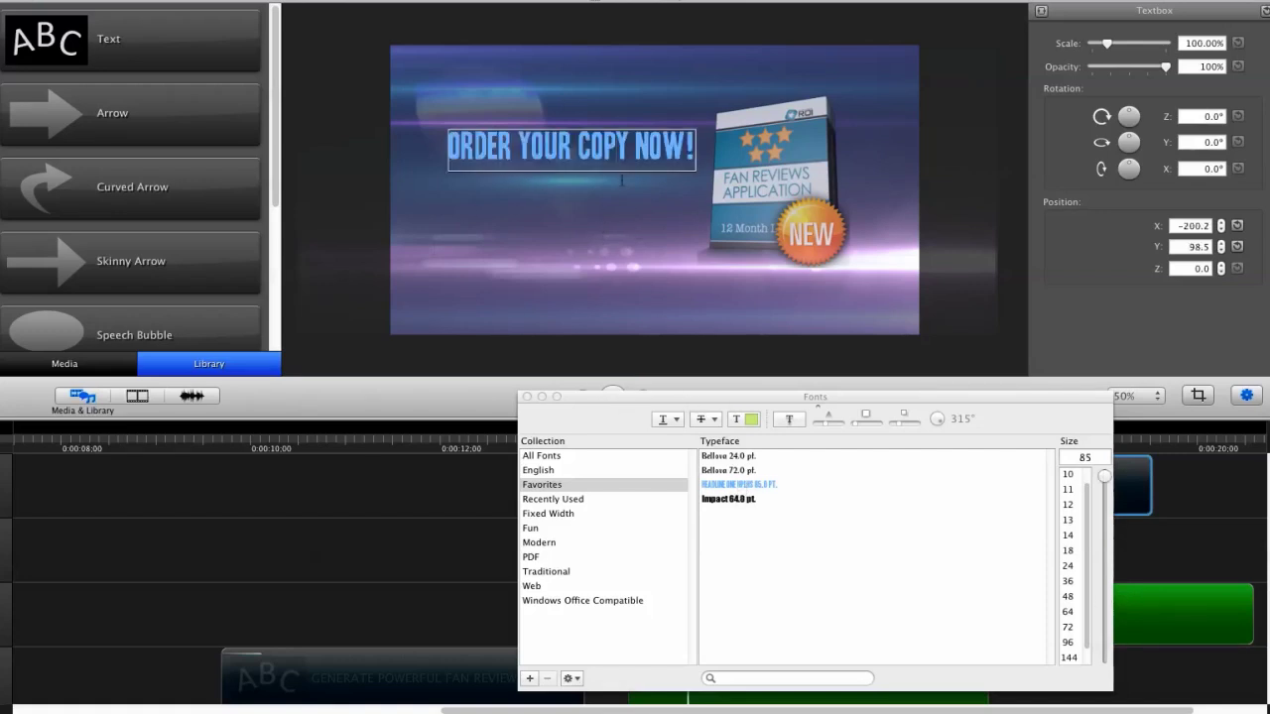
pyautogui.press('super+a')
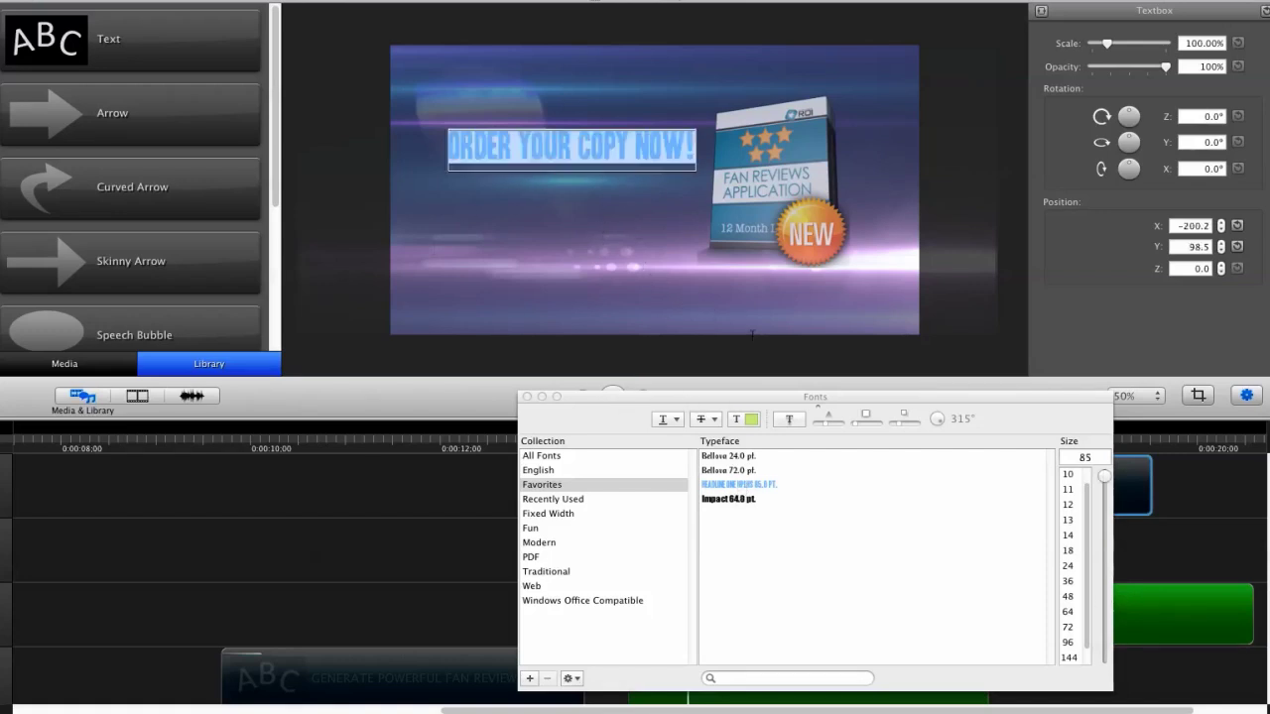
pyautogui.click(751, 420)
pyautogui.click(332, 415)
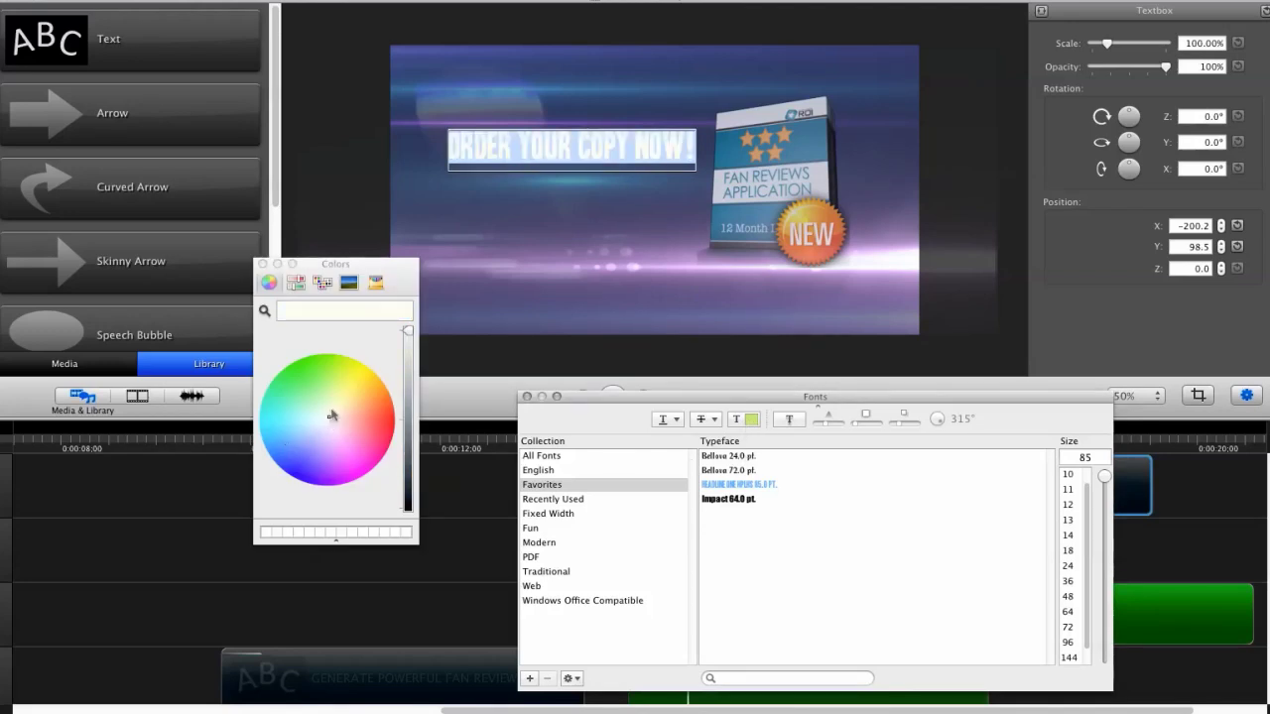
pyautogui.click(263, 264)
pyautogui.moveTo(587, 398); pyautogui.dragTo(795, 607)
pyautogui.click(480, 164)
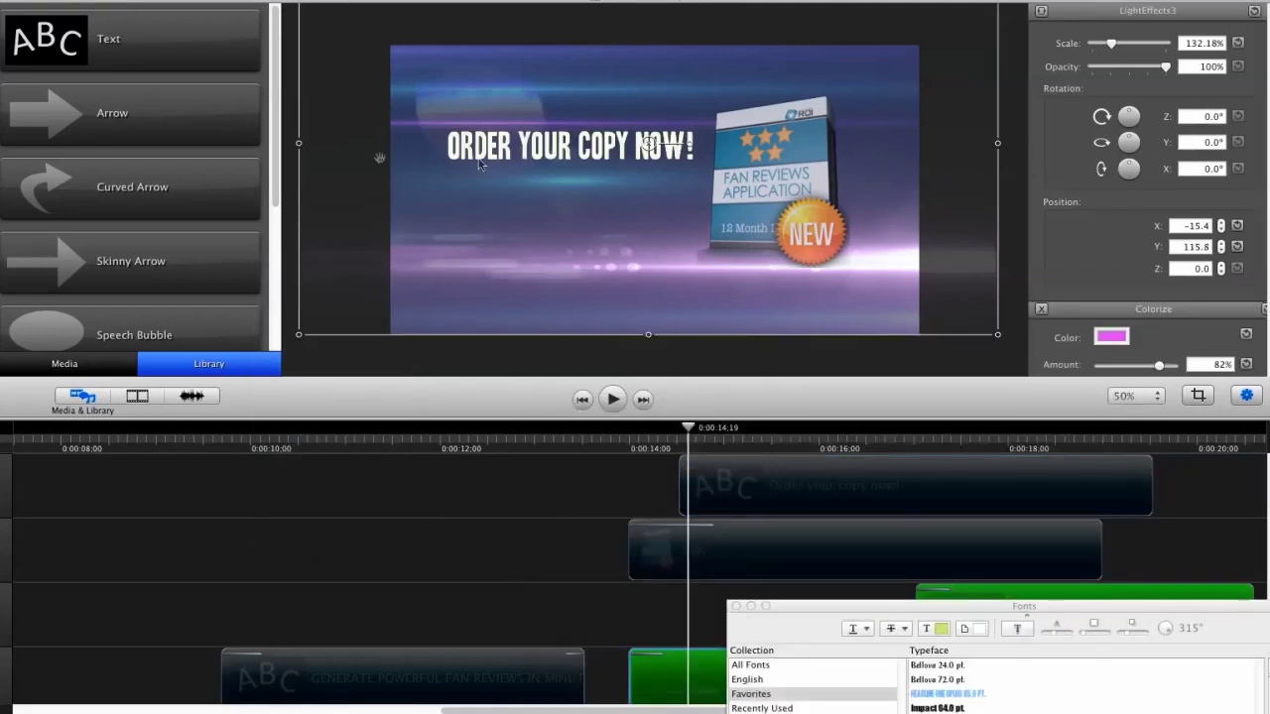
pyautogui.click(523, 149)
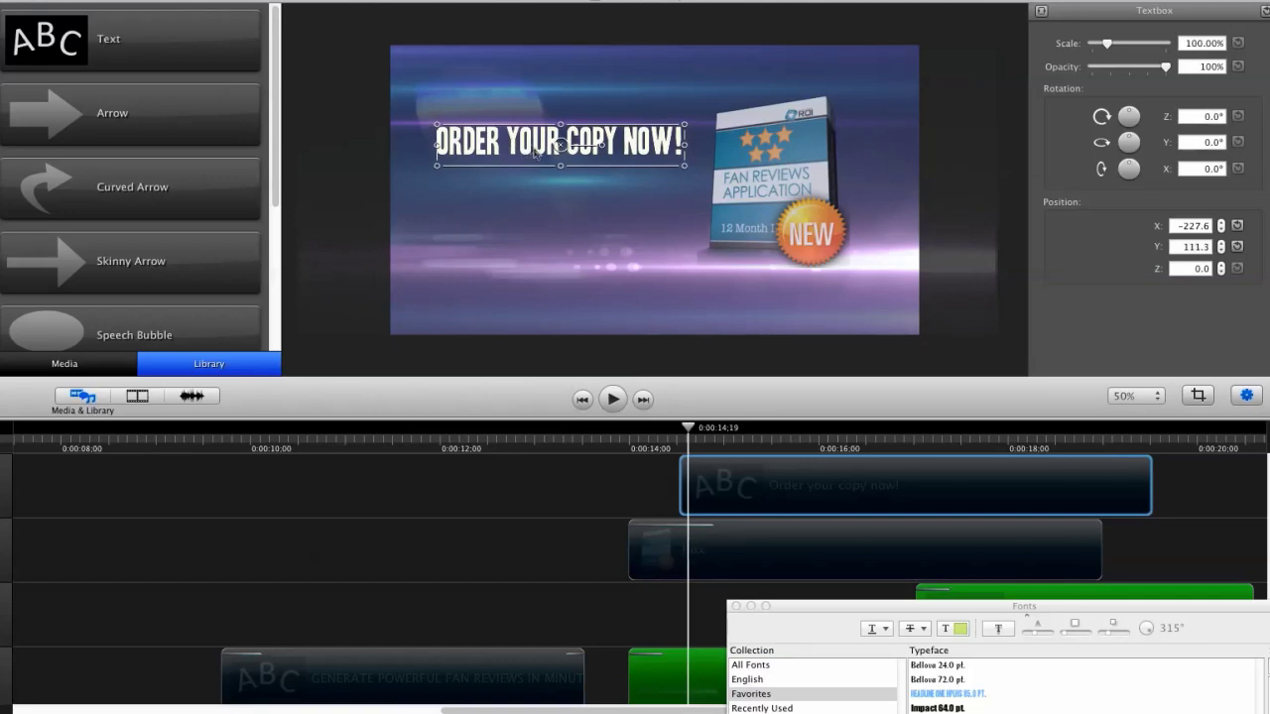
pyautogui.moveTo(95, 58); pyautogui.dragTo(496, 236)
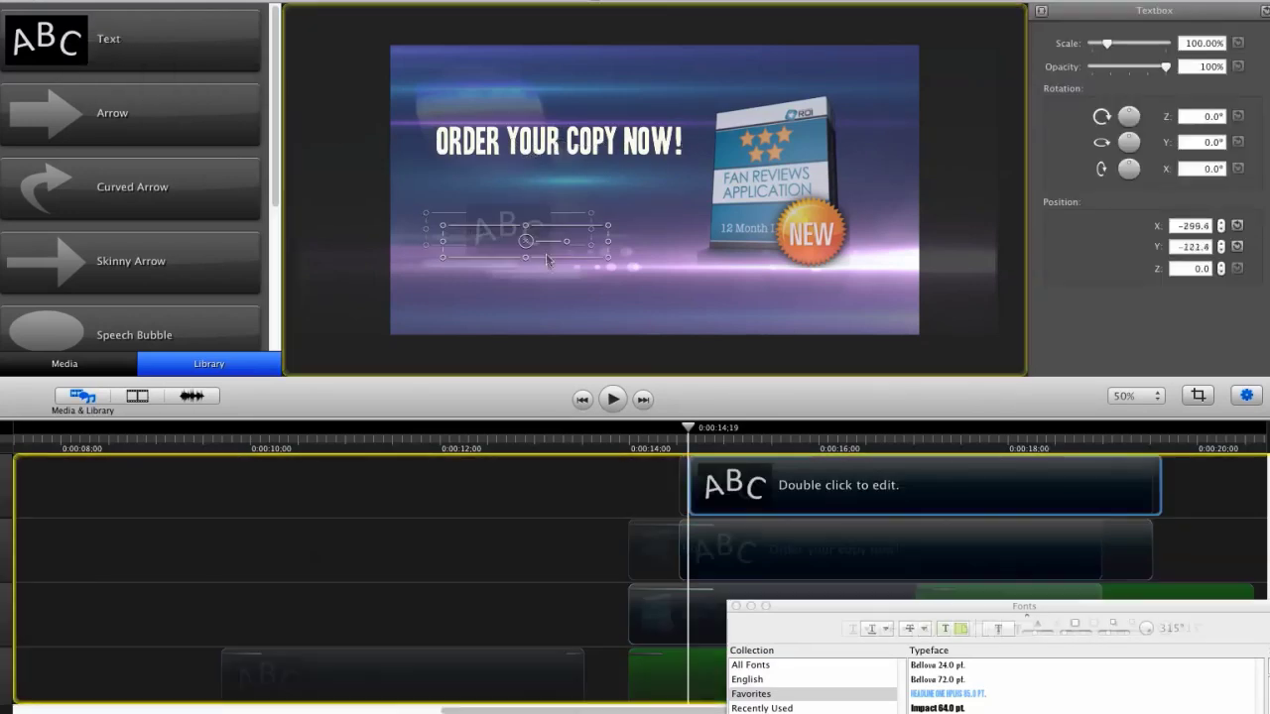
pyautogui.doubleClick(495, 234)
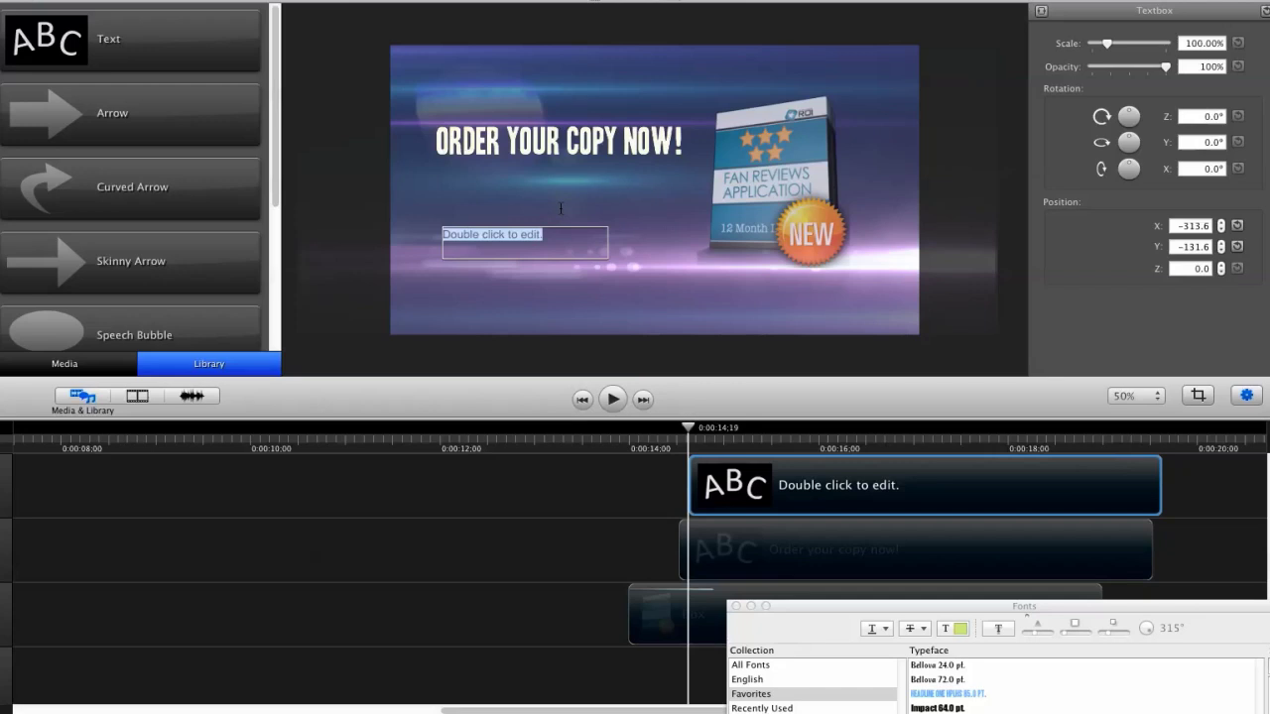
pyautogui.write('www.fanreviewapp.com')
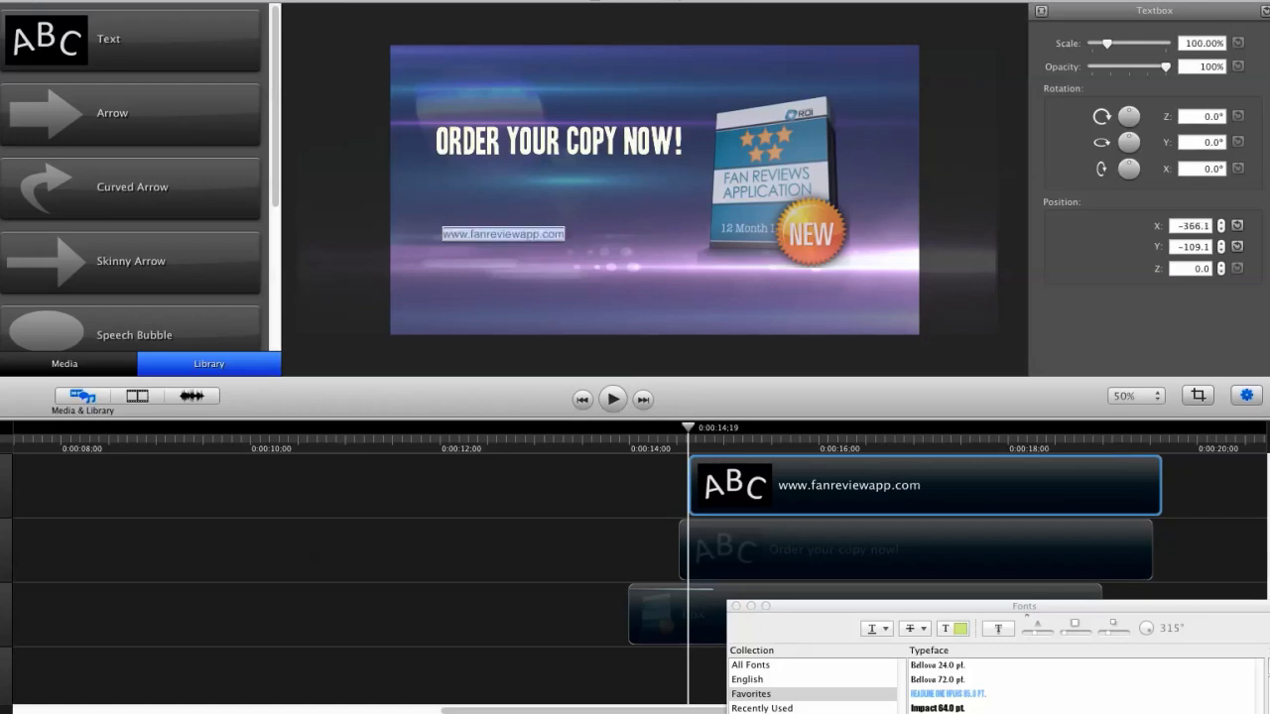
pyautogui.moveTo(977, 618); pyautogui.dragTo(778, 435)
pyautogui.click(756, 446)
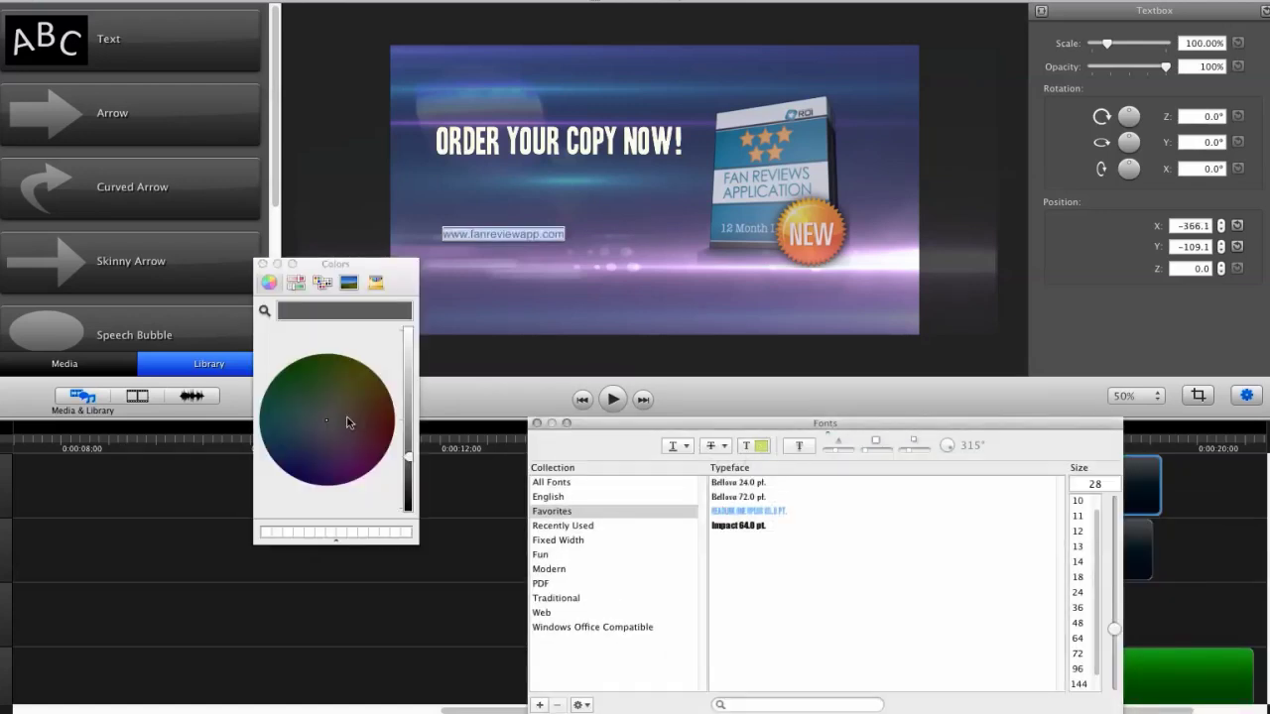
pyautogui.moveTo(411, 457); pyautogui.dragTo(378, 314)
pyautogui.click(262, 264)
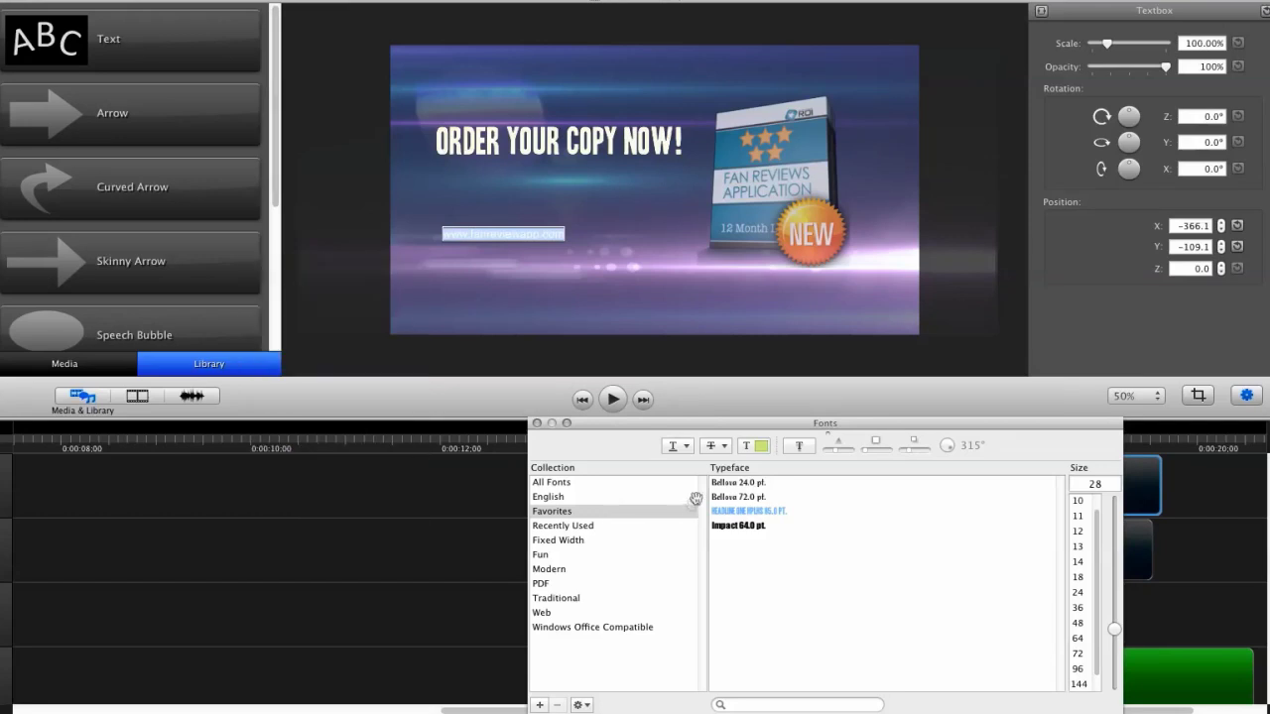
pyautogui.click(718, 511)
pyautogui.click(551, 256)
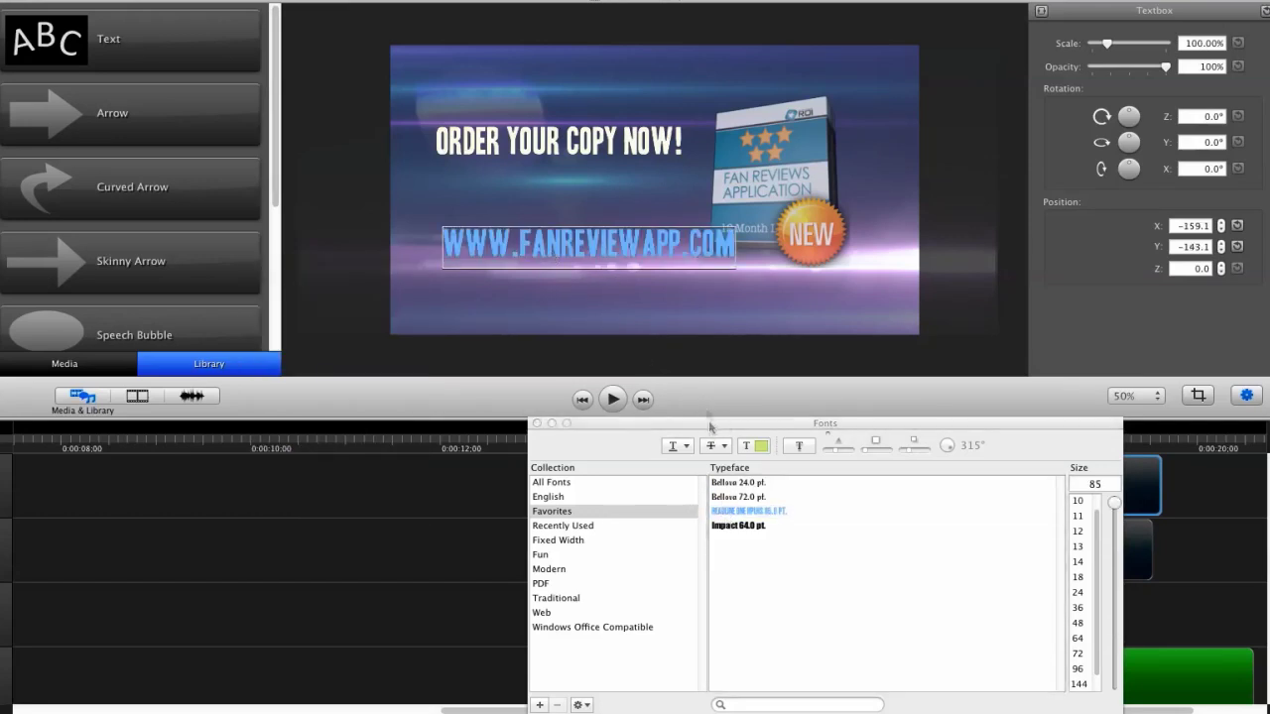
pyautogui.click(761, 446)
pyautogui.click(324, 417)
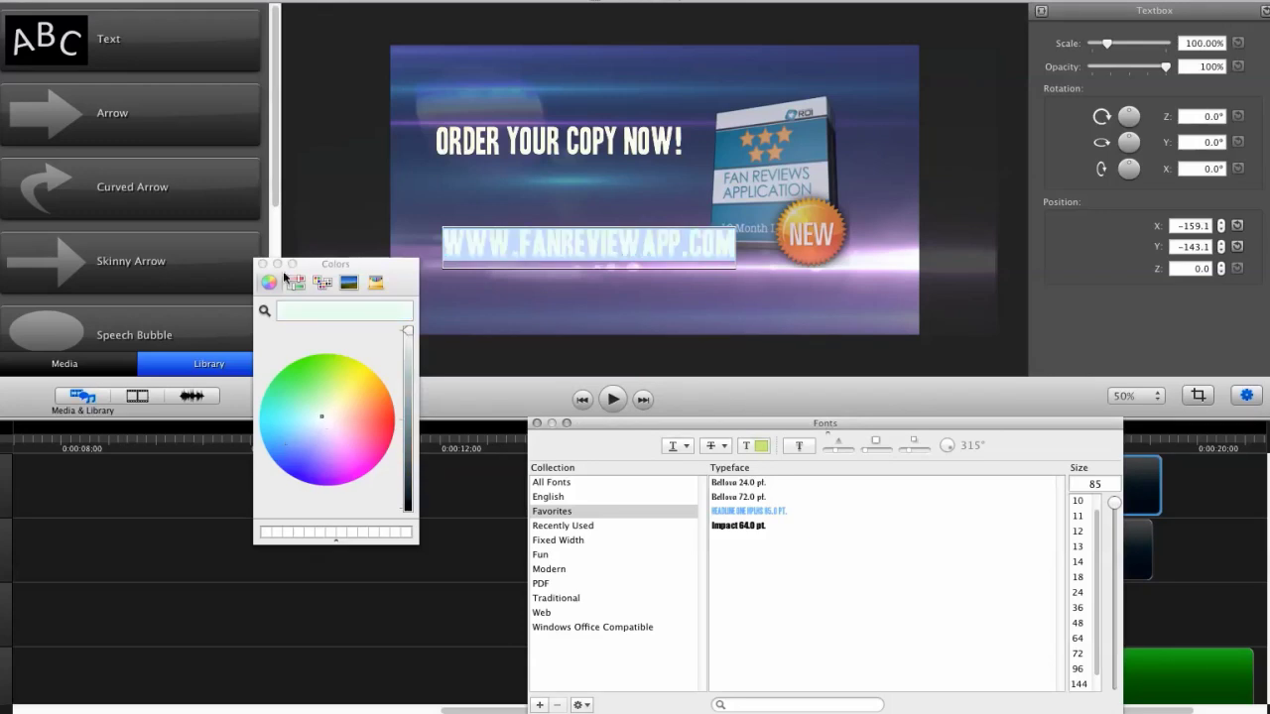
pyautogui.click(262, 265)
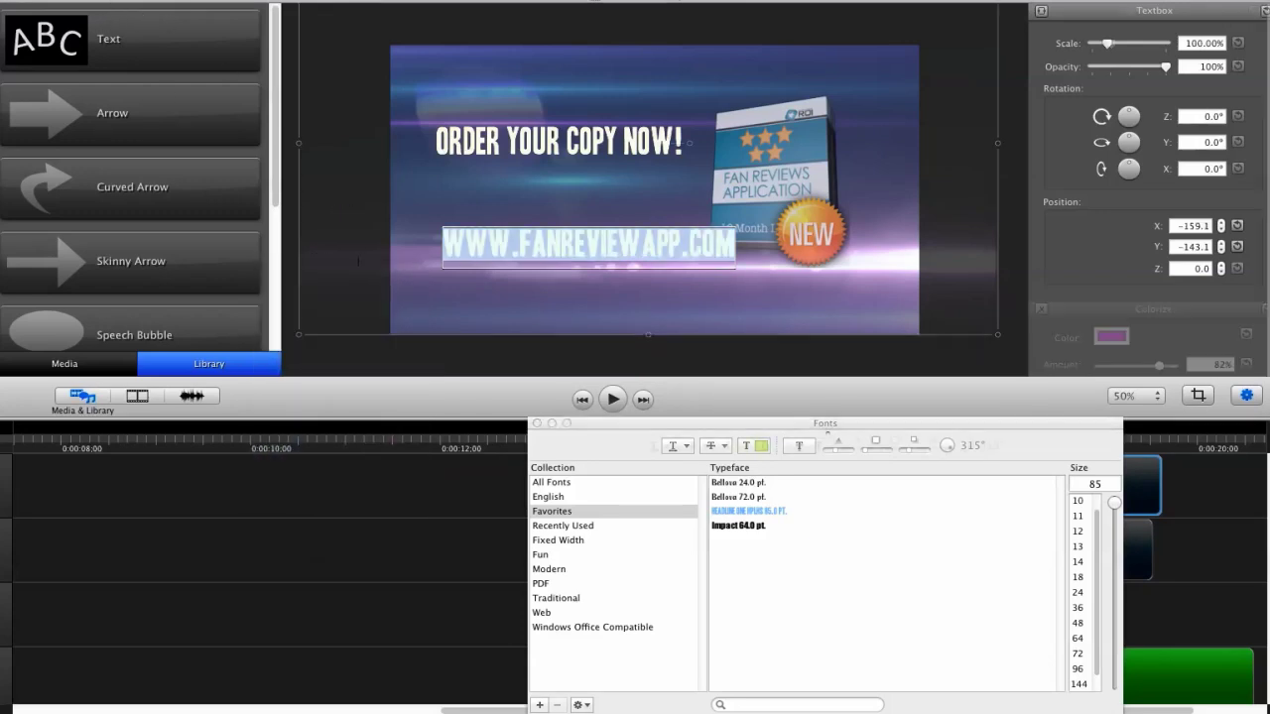
# Scale the web address to about 74%, position it close beneath the lowered headline beside the box, and close the font settings
pyautogui.moveTo(510, 256); pyautogui.dragTo(534, 244)
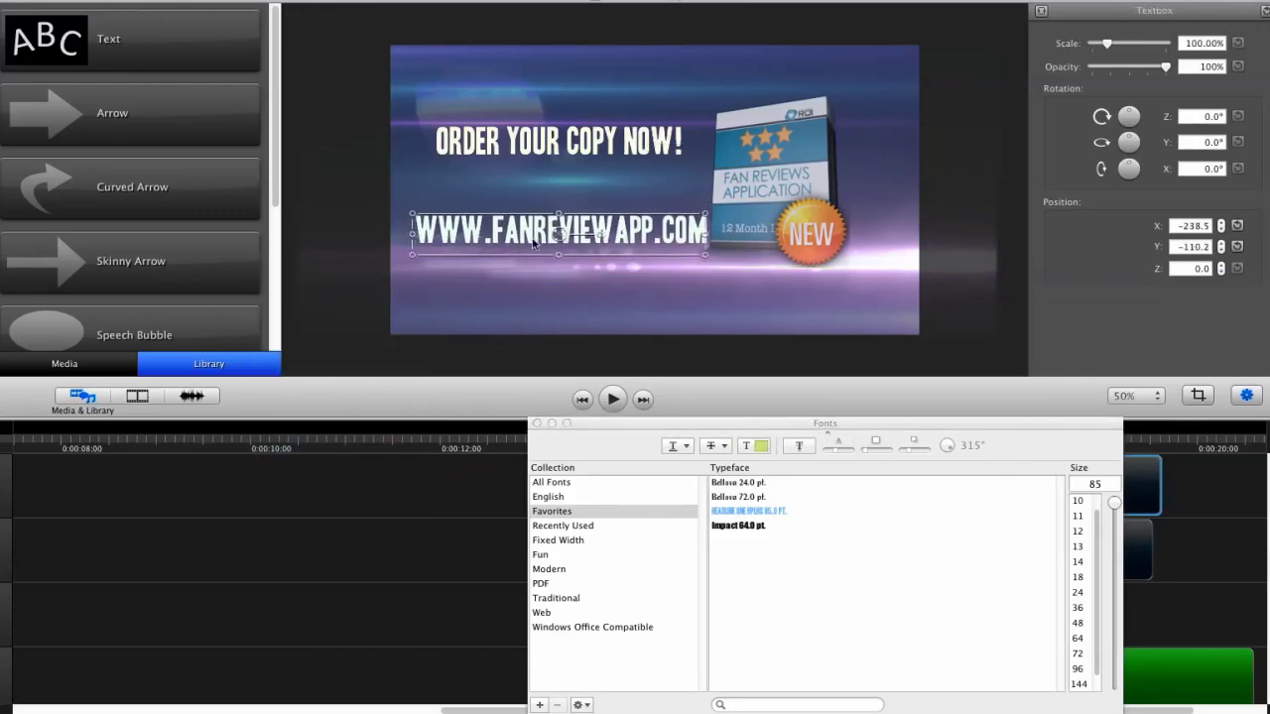
pyautogui.moveTo(707, 253); pyautogui.dragTo(650, 247)
pyautogui.moveTo(536, 230); pyautogui.dragTo(551, 194)
pyautogui.moveTo(672, 212); pyautogui.dragTo(658, 205)
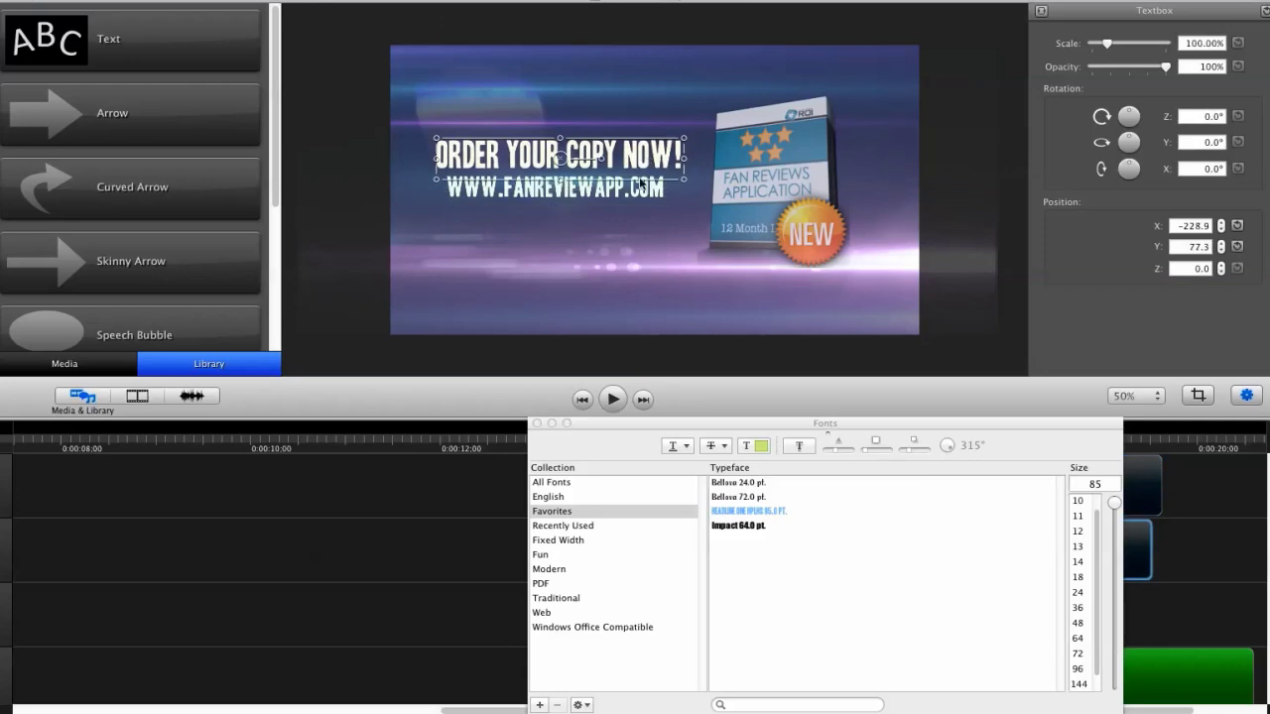
pyautogui.click(363, 286)
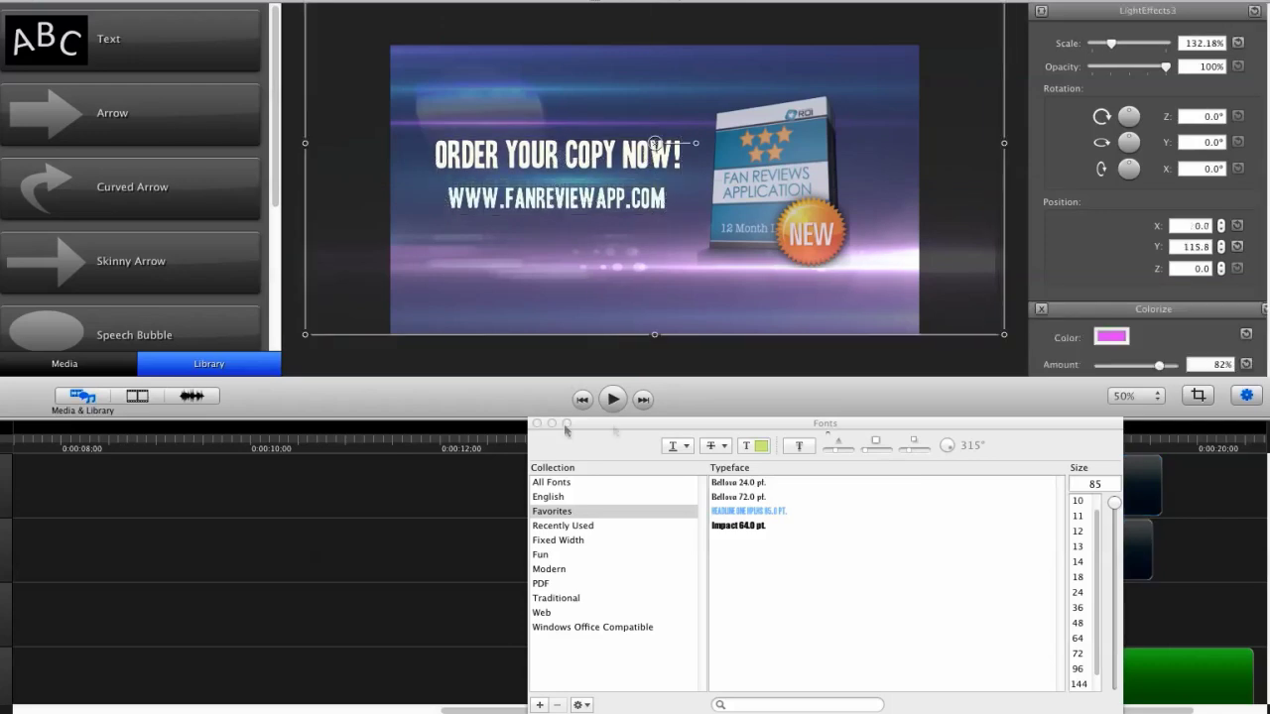
pyautogui.click(537, 424)
# Move the playhead to 0:00:14;25 and look through the available transition effects
pyautogui.moveTo(688, 429); pyautogui.dragTo(706, 449)
pyautogui.click(709, 471)
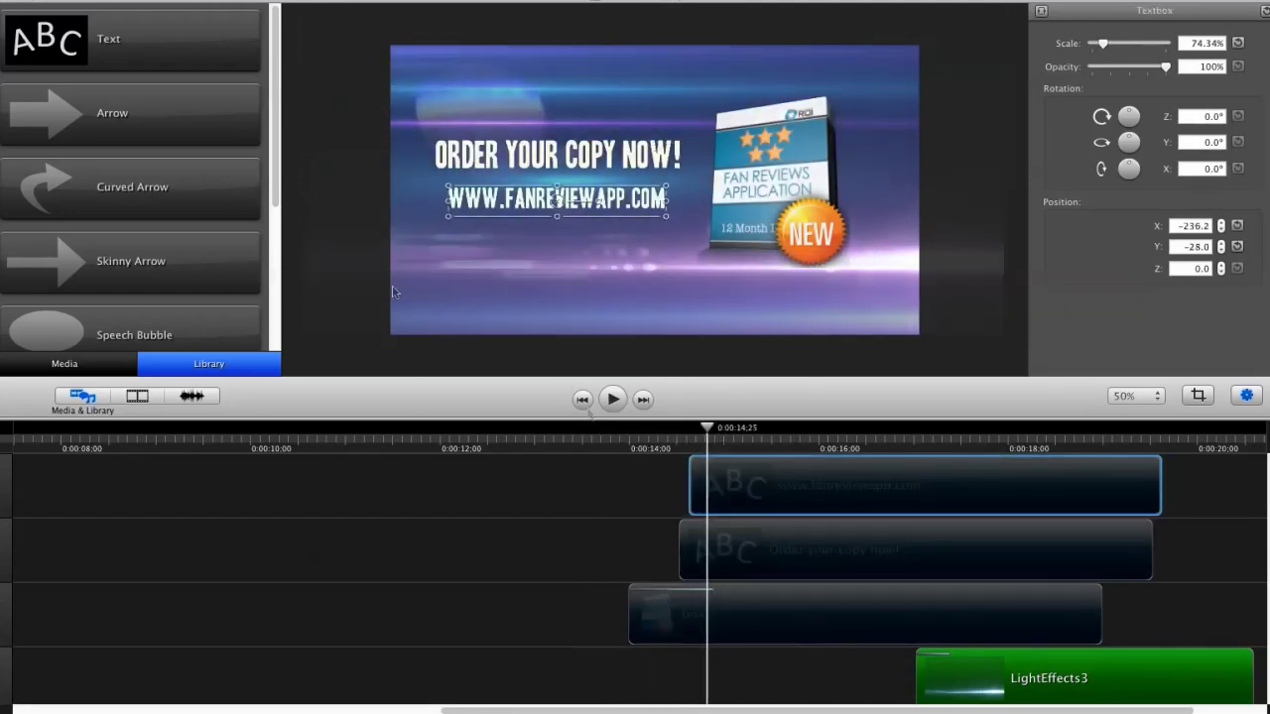
pyautogui.click(137, 396)
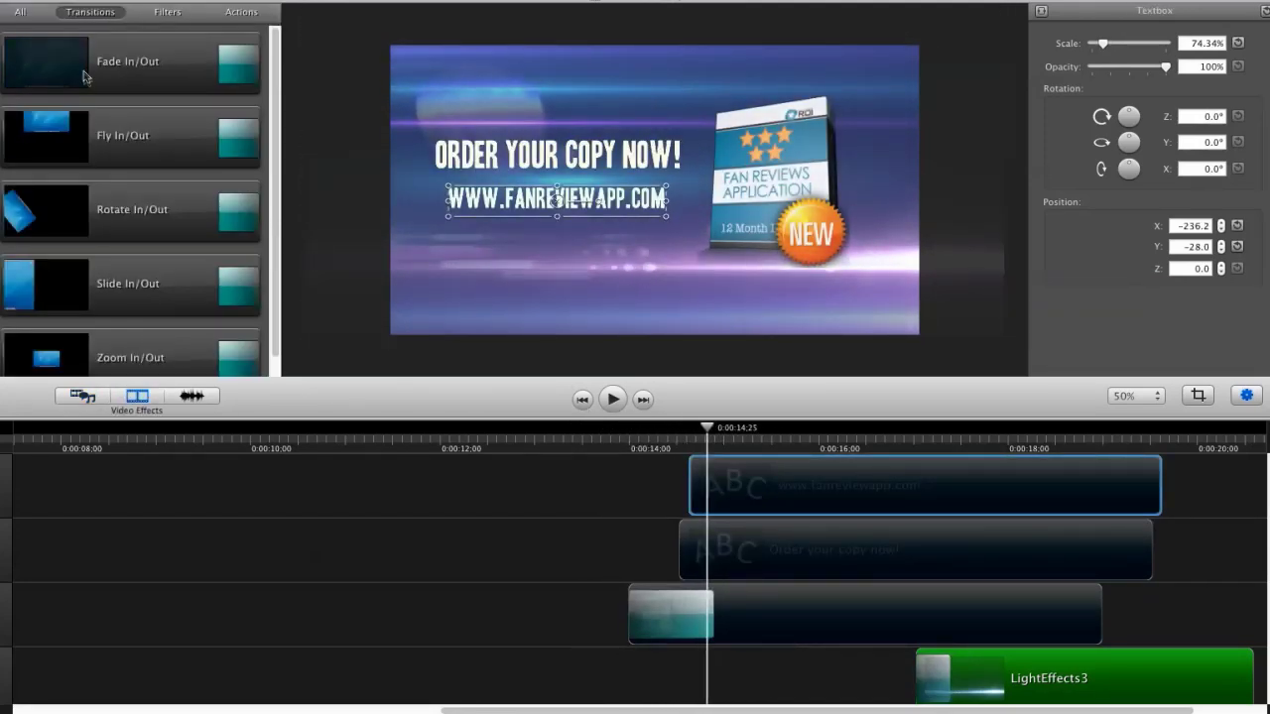
pyautogui.click(354, 224)
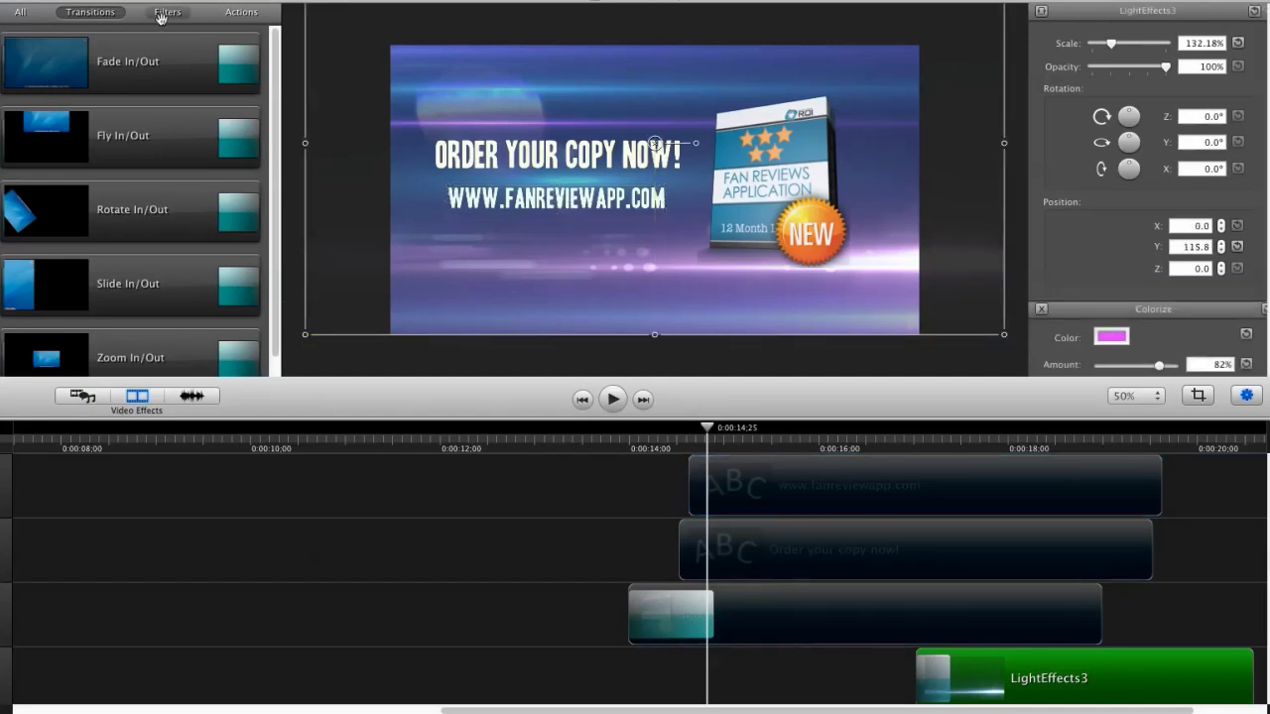
pyautogui.click(85, 396)
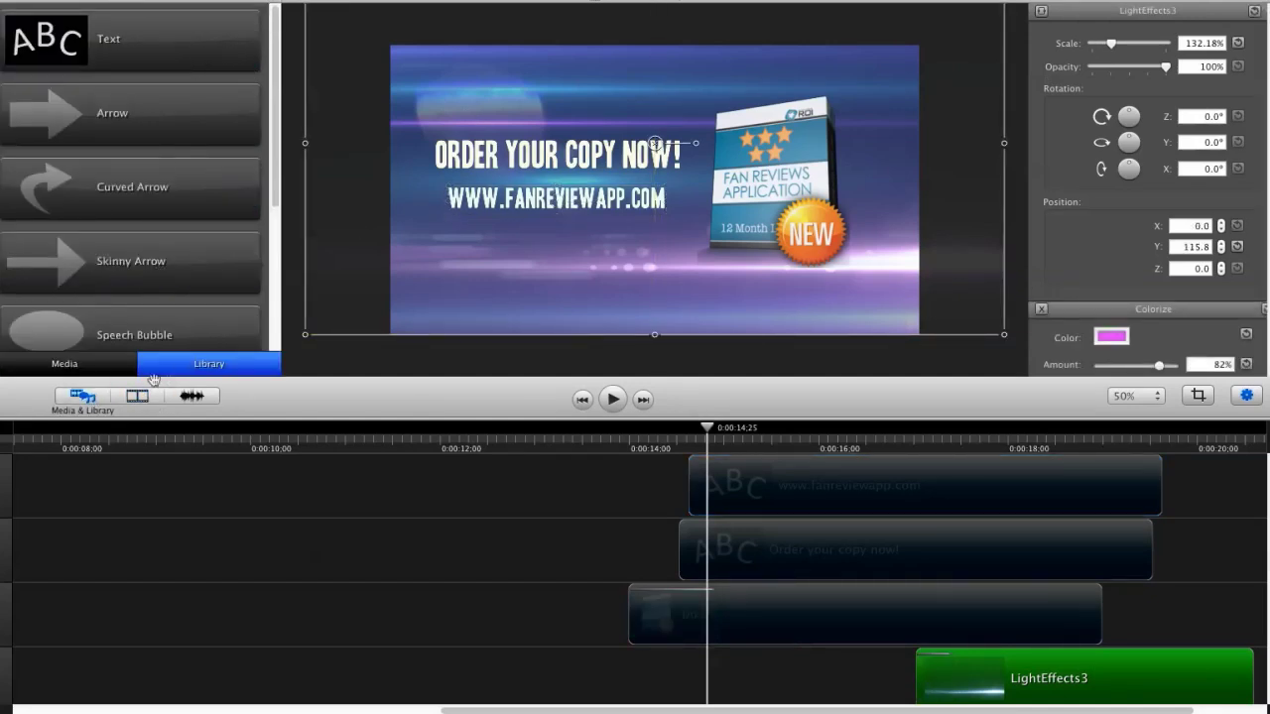
# Import FlareTransition8.mov from the Flare_Transitions folder and add it on a new top track at 0:00:14;25
pyautogui.click(64, 363)
pyautogui.click(208, 18)
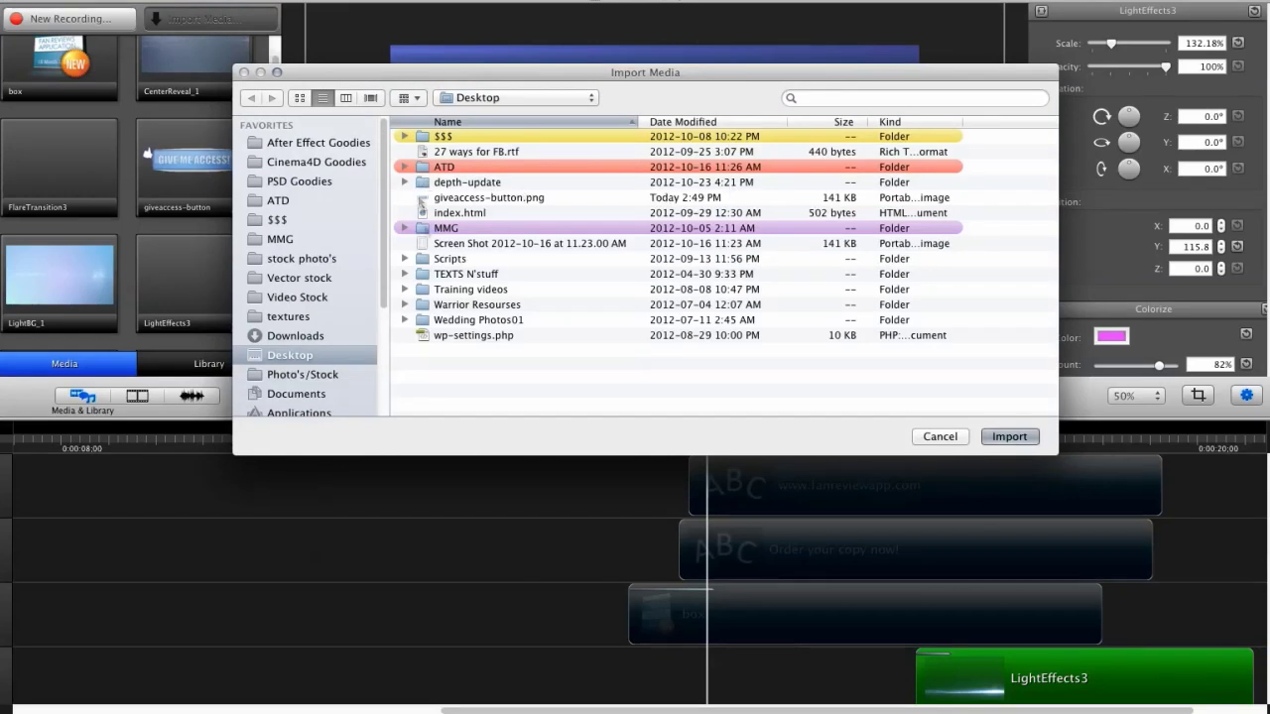
pyautogui.press('m')
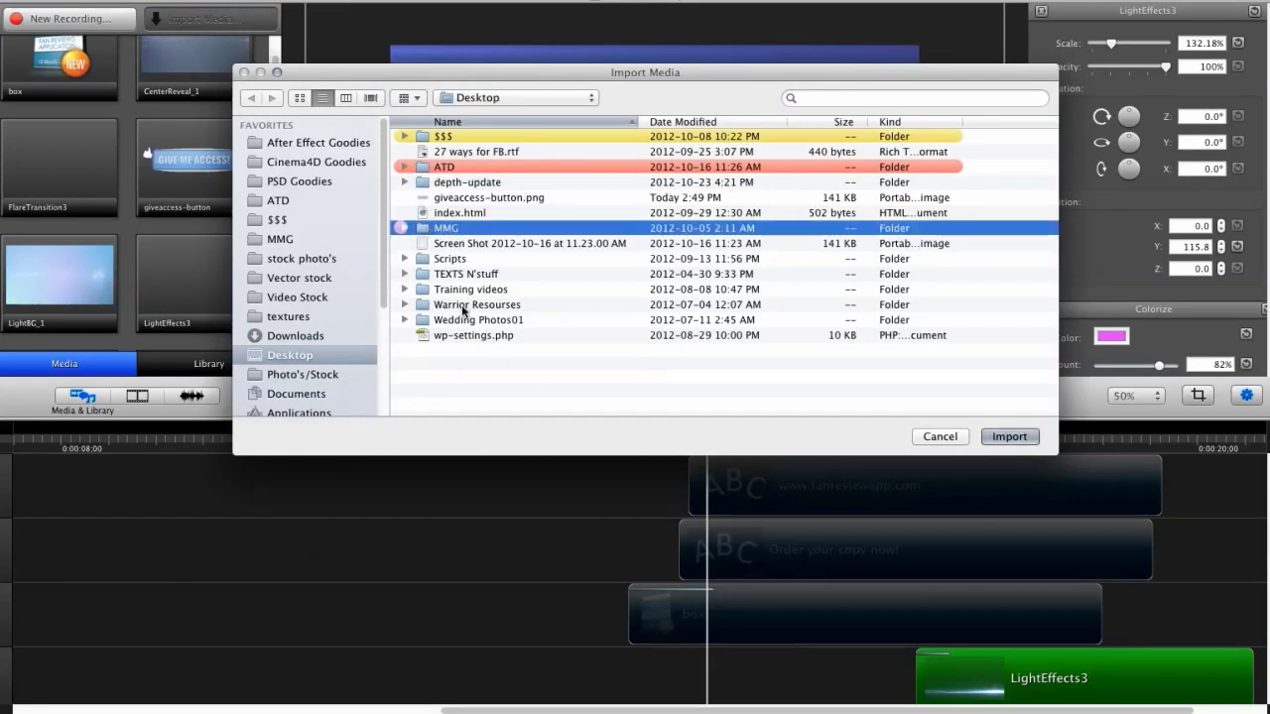
pyautogui.press('super+Down')
pyautogui.doubleClick(425, 139)
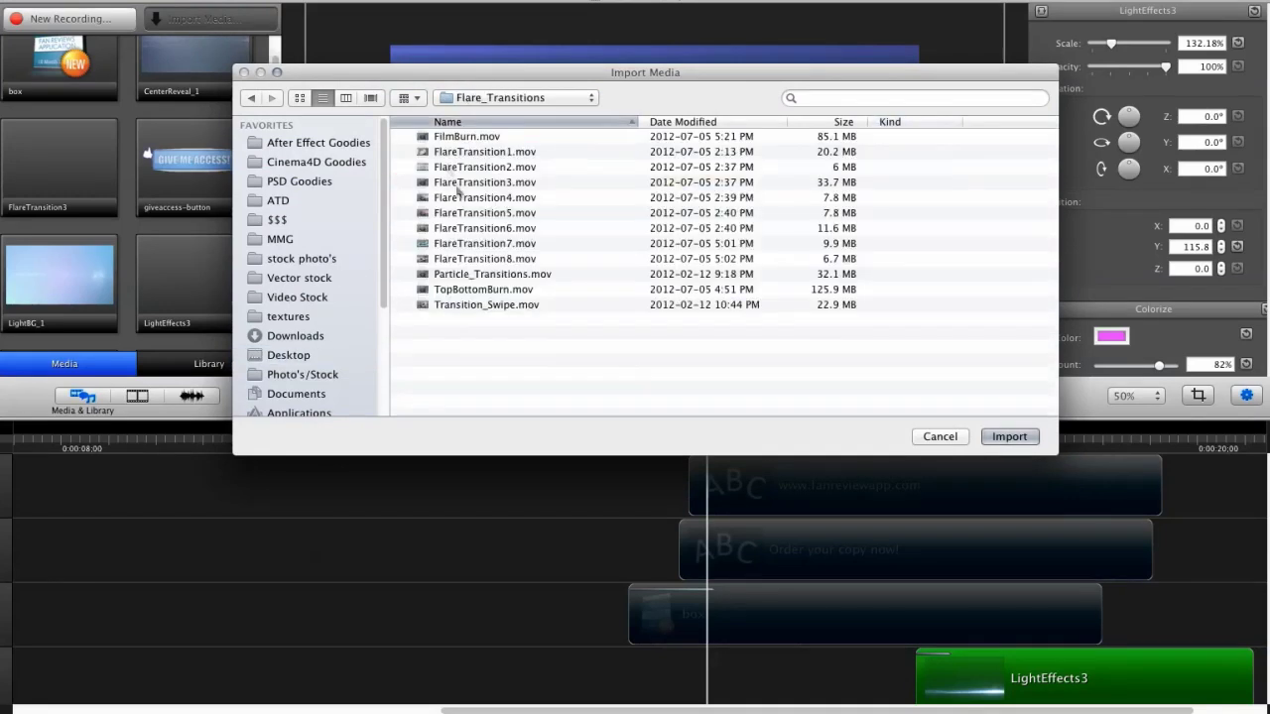
pyautogui.click(452, 185)
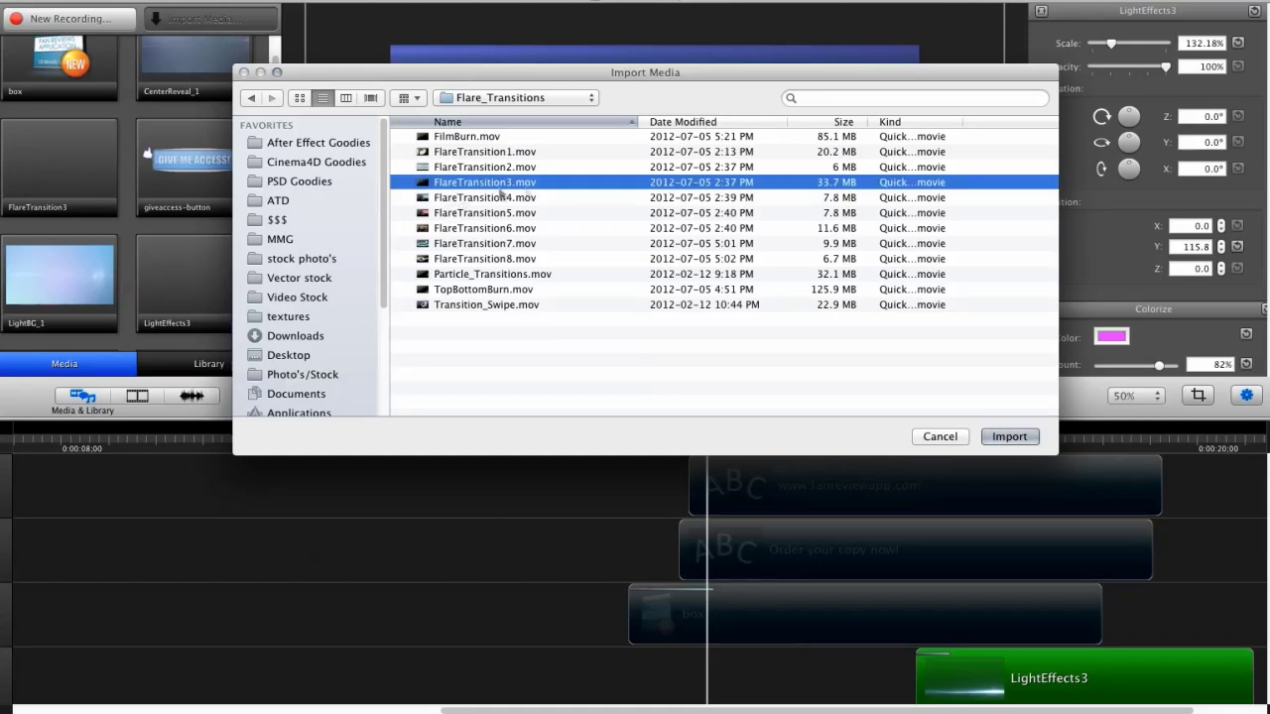
pyautogui.click(444, 259)
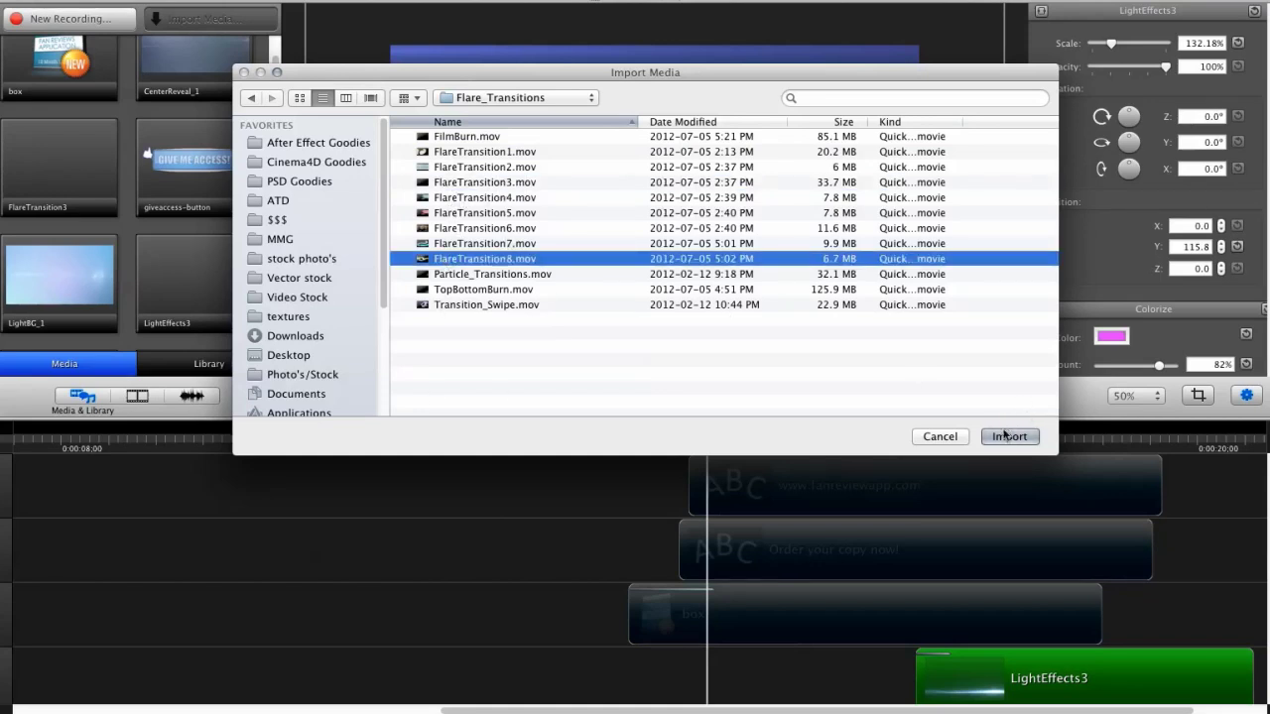
pyautogui.press('Return')
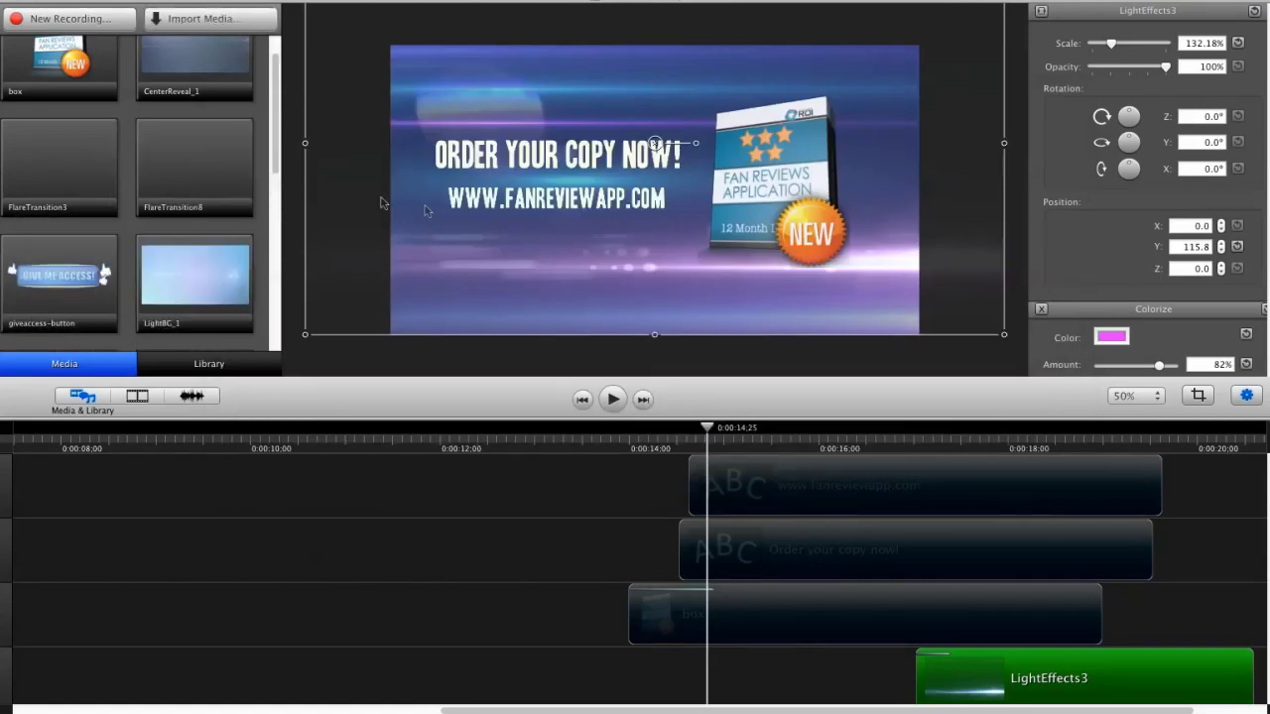
pyautogui.moveTo(225, 169); pyautogui.dragTo(659, 209)
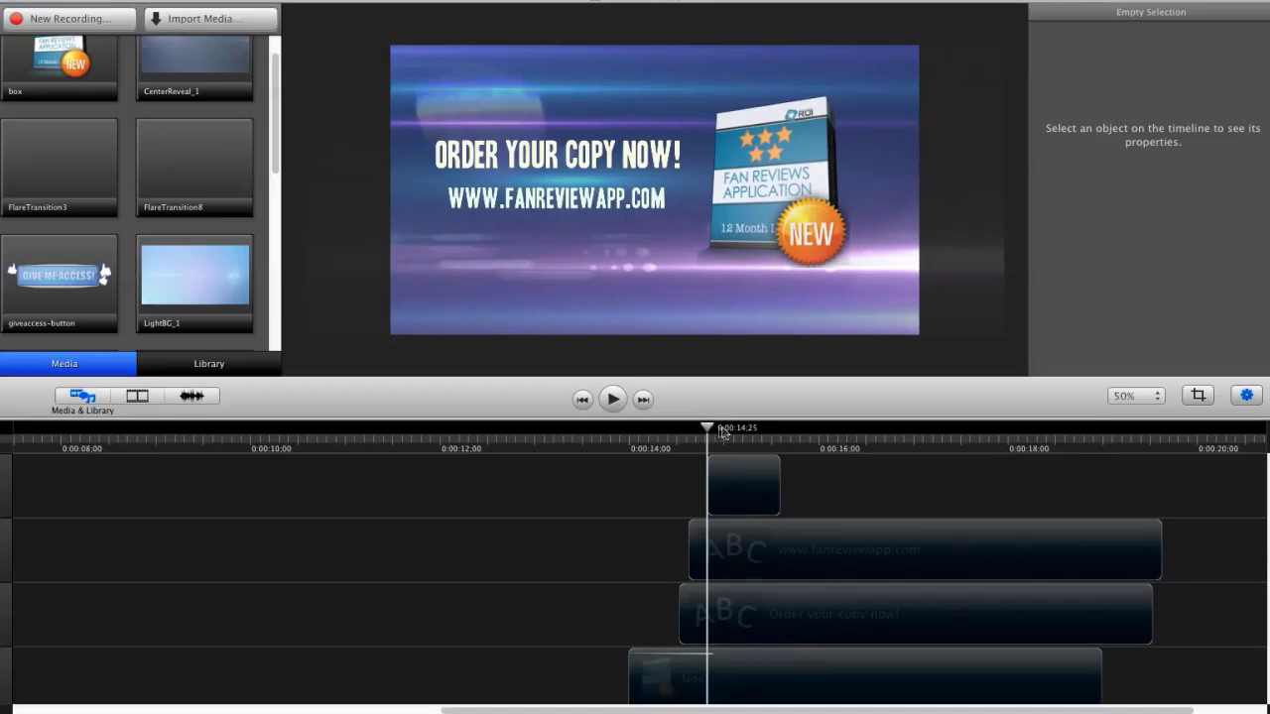
pyautogui.moveTo(721, 430)
pyautogui.mouseDown()
pyautogui.moveTo(764, 451)
pyautogui.moveTo(721, 443)
pyautogui.mouseUp()
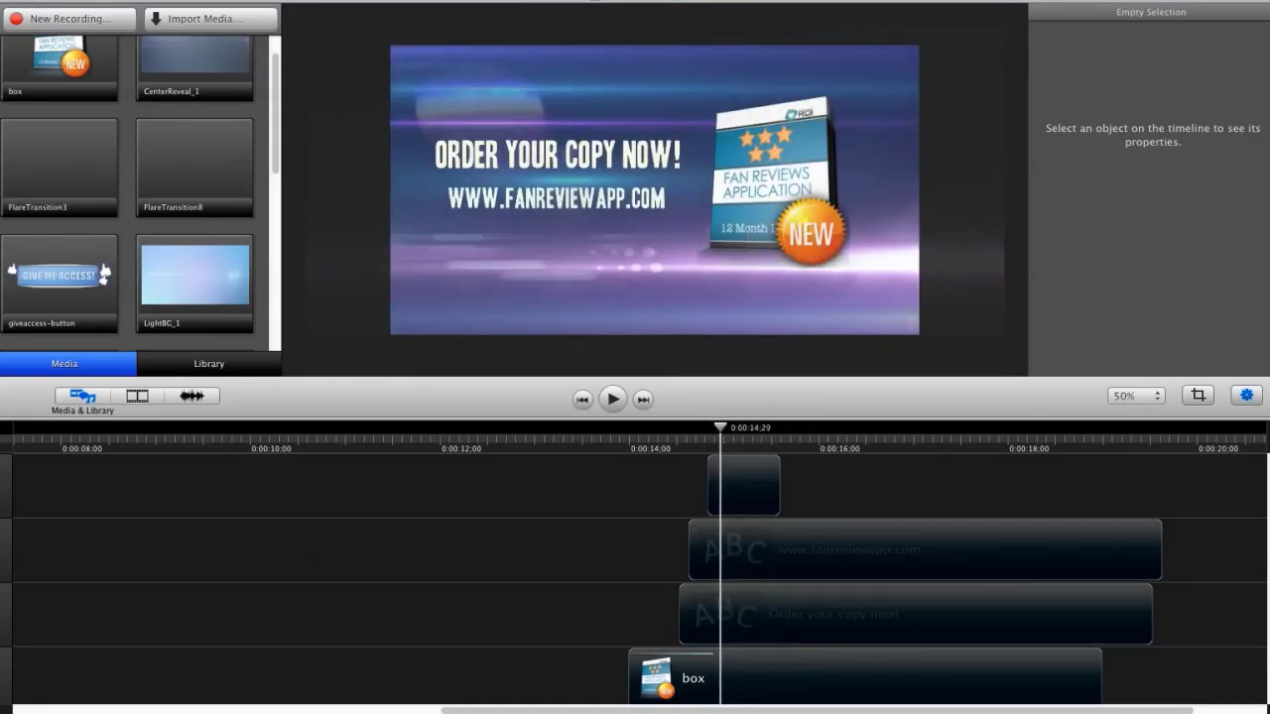
pyautogui.scroll(-3, 627, 629)
pyautogui.moveTo(662, 632)
pyautogui.mouseDown()
pyautogui.moveTo(694, 624)
pyautogui.moveTo(661, 630)
pyautogui.mouseUp()
pyautogui.moveTo(712, 544); pyautogui.dragTo(663, 546)
pyautogui.moveTo(742, 485); pyautogui.dragTo(689, 488)
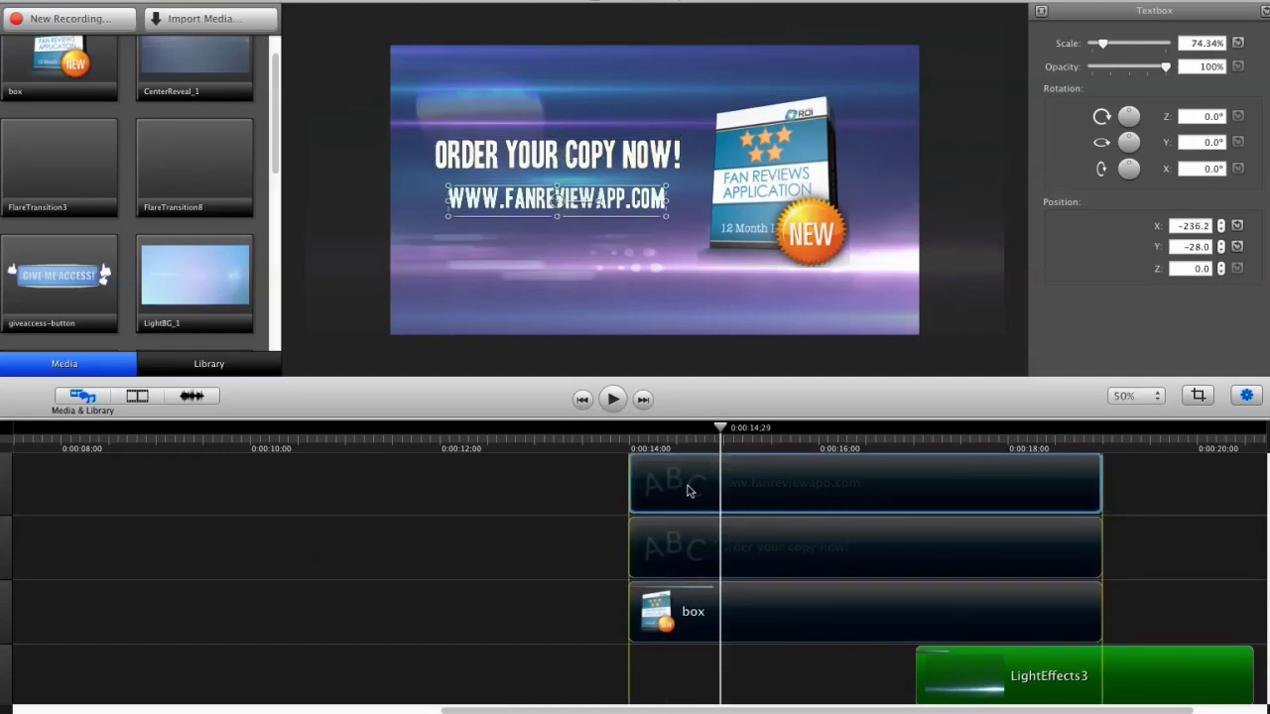
pyautogui.click(687, 618)
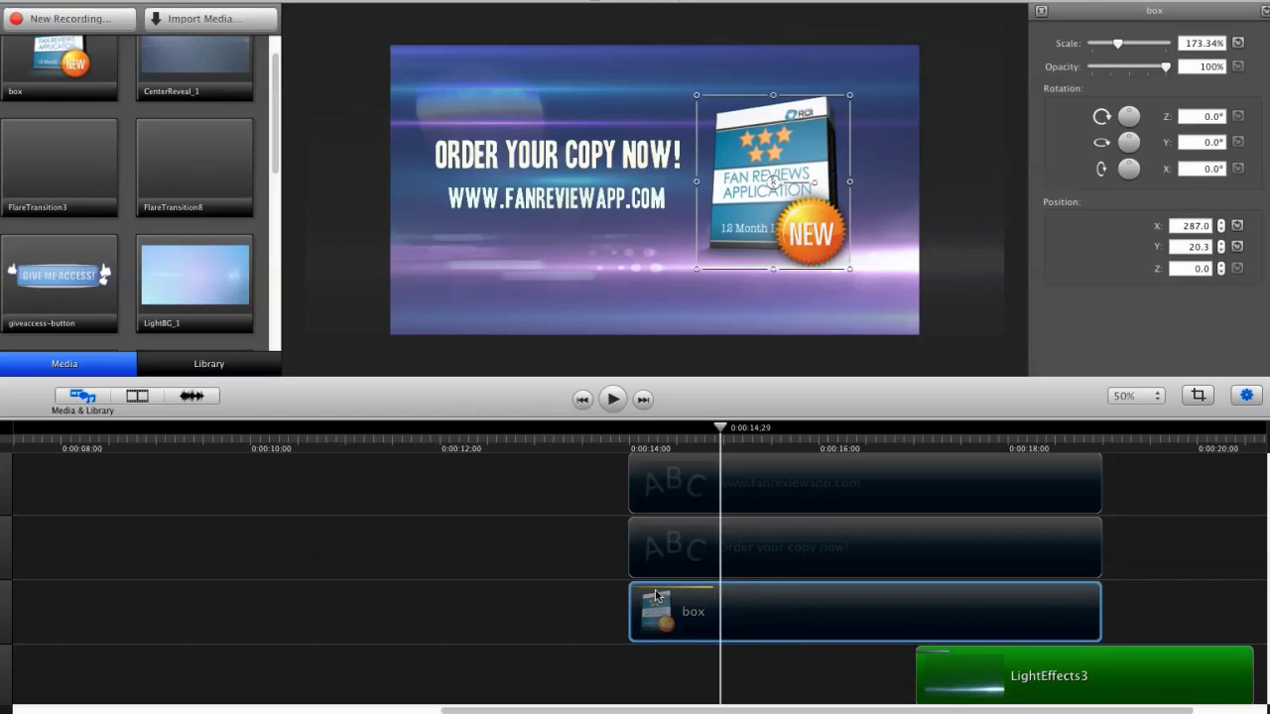
# Remove the transition from the start of the box clip and clear the selection
pyautogui.keyDown('super'); pyautogui.click(654, 596); pyautogui.keyUp('super')
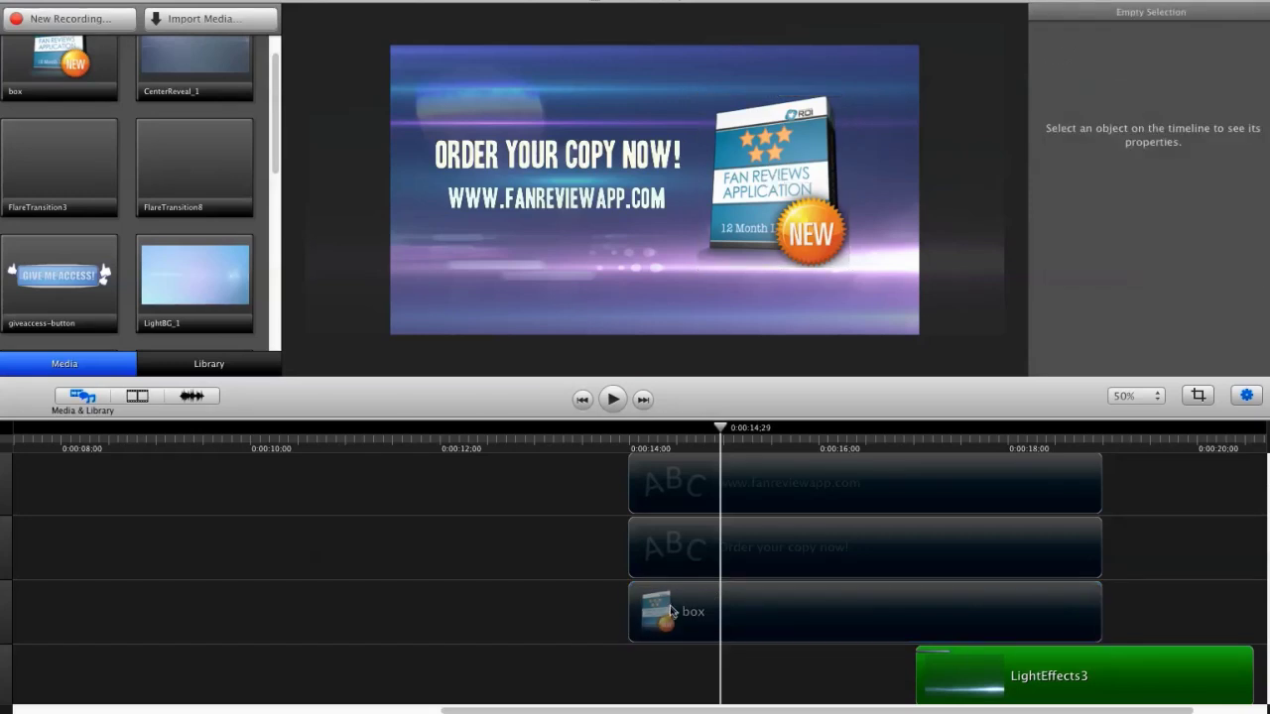
pyautogui.click(671, 612)
pyautogui.click(618, 544)
pyautogui.click(627, 435)
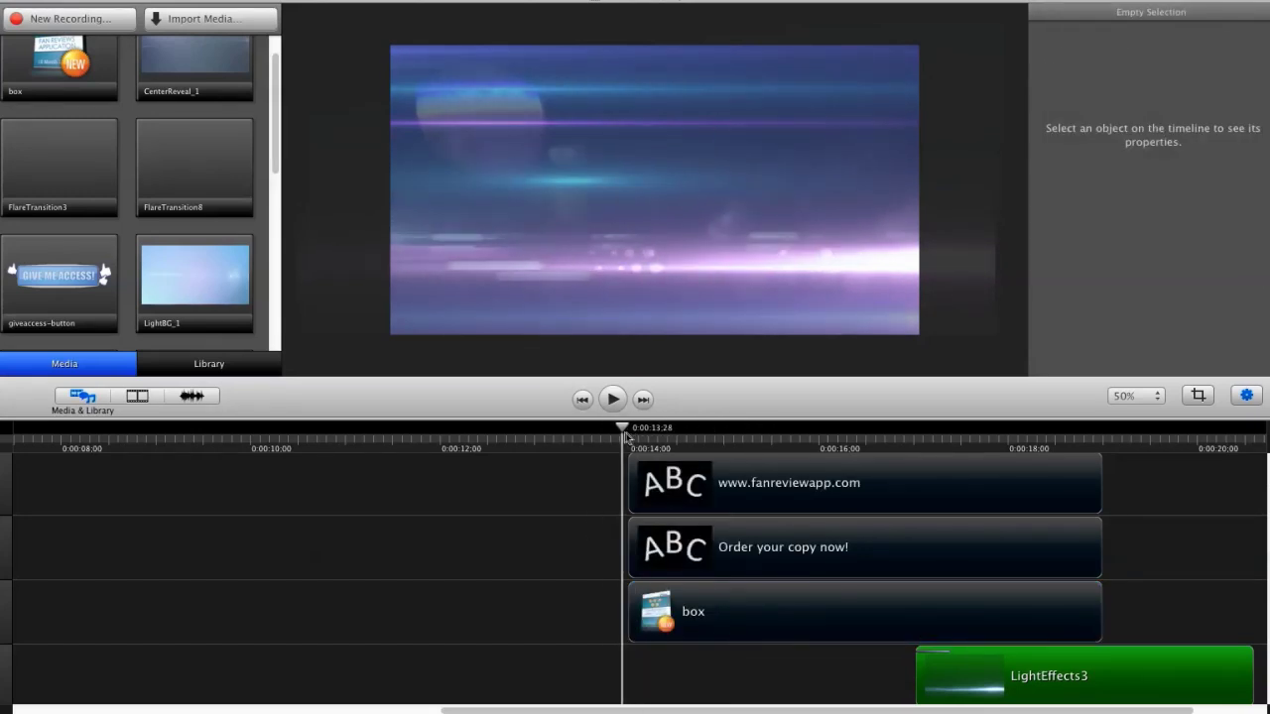
# Move the FlareTransition8 clip earlier so it is centred over the start of the call-to-action clips, and place the playhead at 0:00:14;02
pyautogui.click(631, 437)
pyautogui.scroll(1, 871, 504)
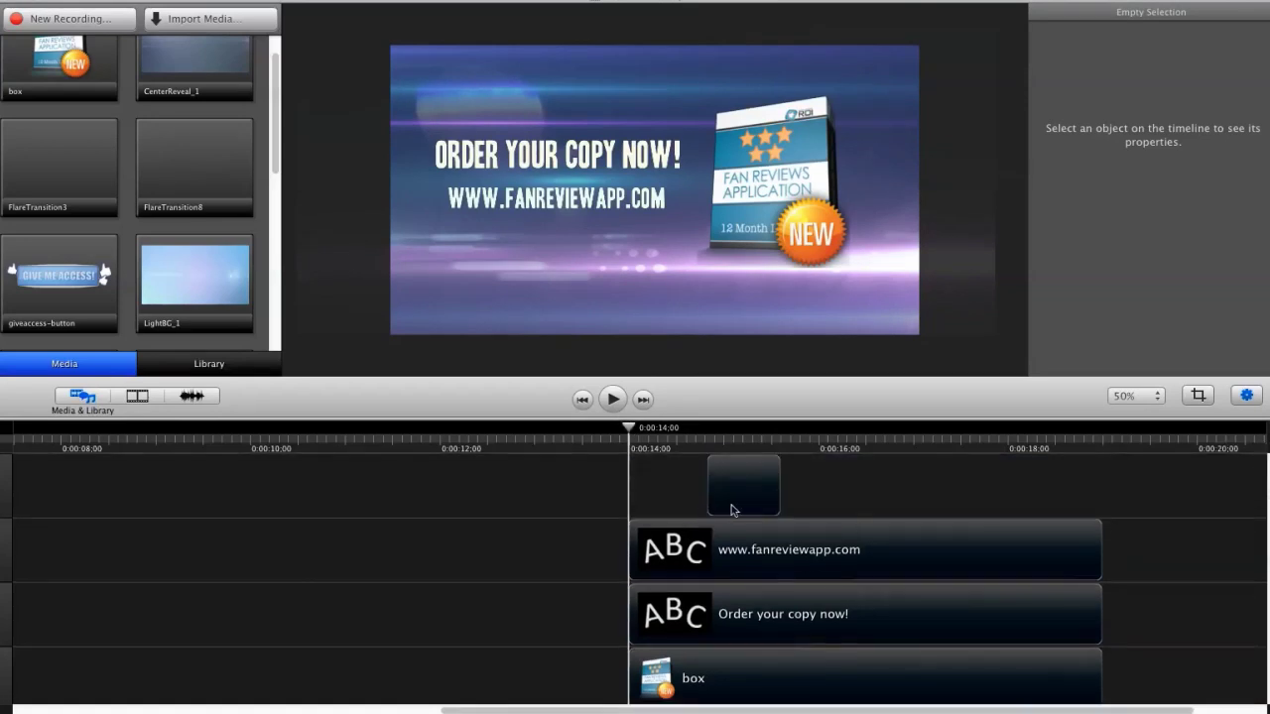
pyautogui.moveTo(734, 510); pyautogui.dragTo(638, 493)
pyautogui.moveTo(626, 432); pyautogui.dragTo(638, 434)
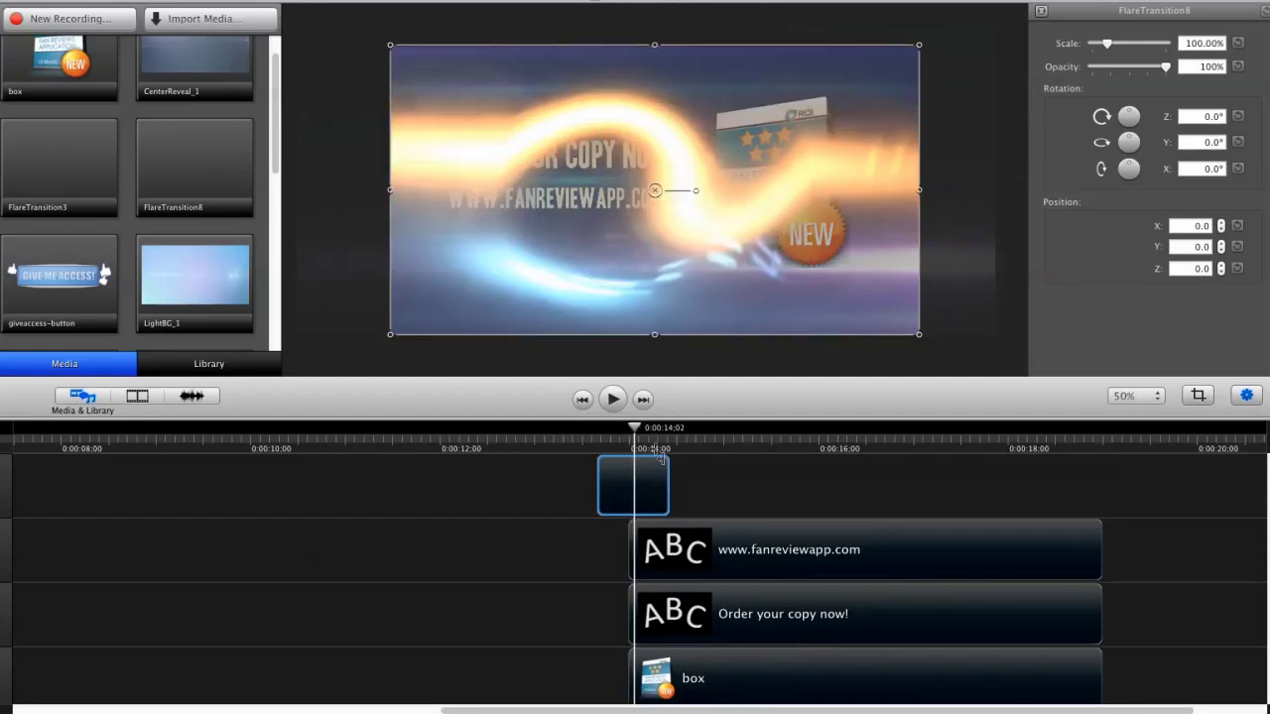
pyautogui.moveTo(667, 548); pyautogui.dragTo(673, 547)
pyautogui.moveTo(666, 611); pyautogui.dragTo(673, 612)
pyautogui.moveTo(673, 674); pyautogui.dragTo(679, 642)
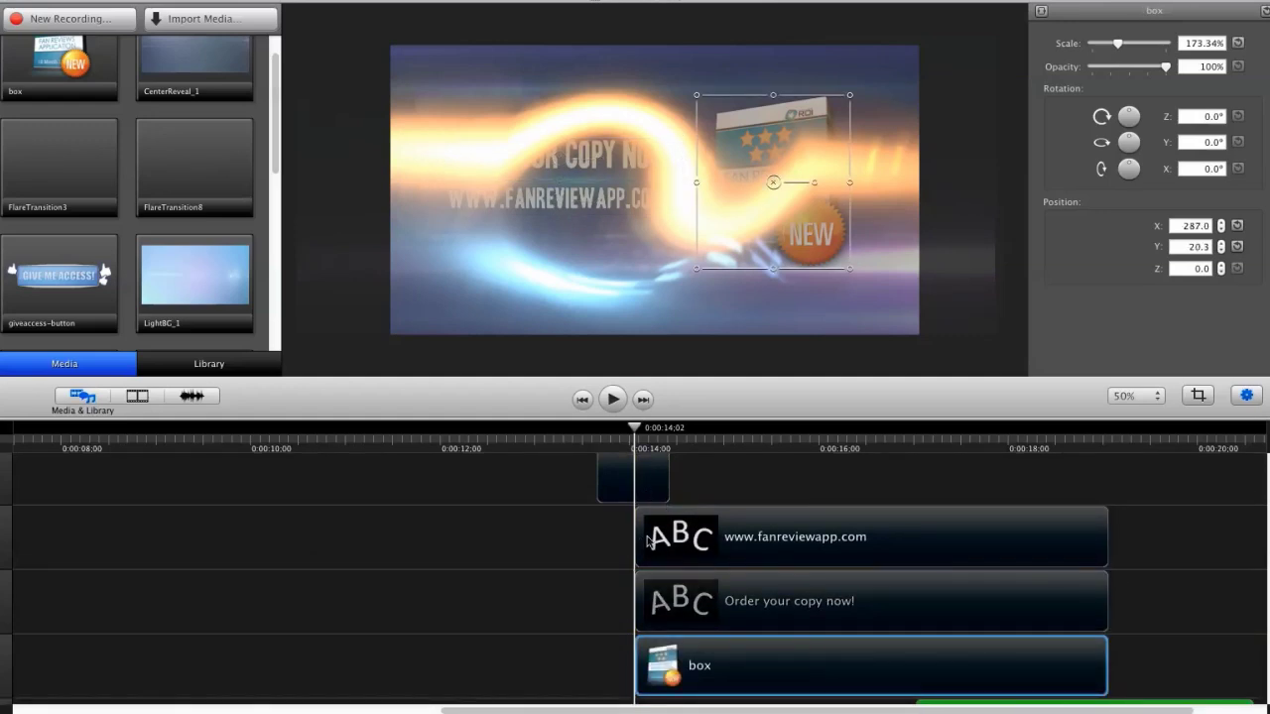
# Play back the flare transition repeatedly to check how it brings in the texts and the box
pyautogui.moveTo(639, 432); pyautogui.dragTo(609, 434)
pyautogui.press('space')
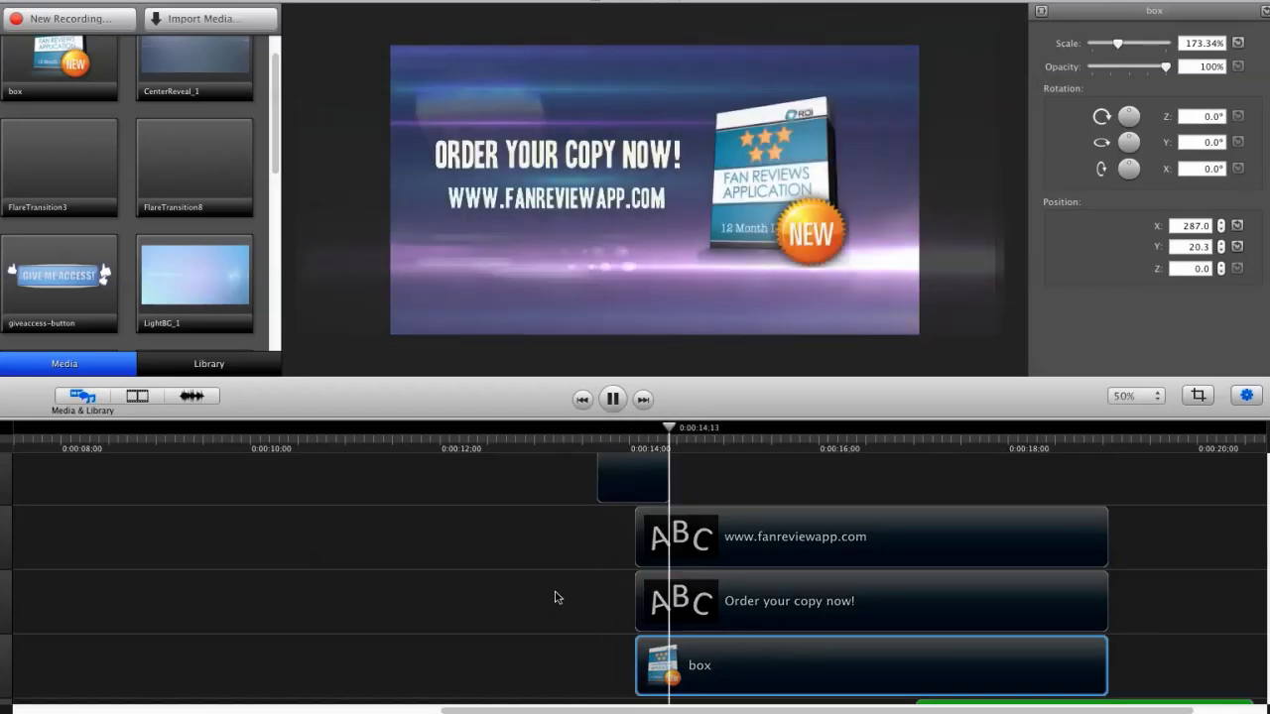
pyautogui.press('space')
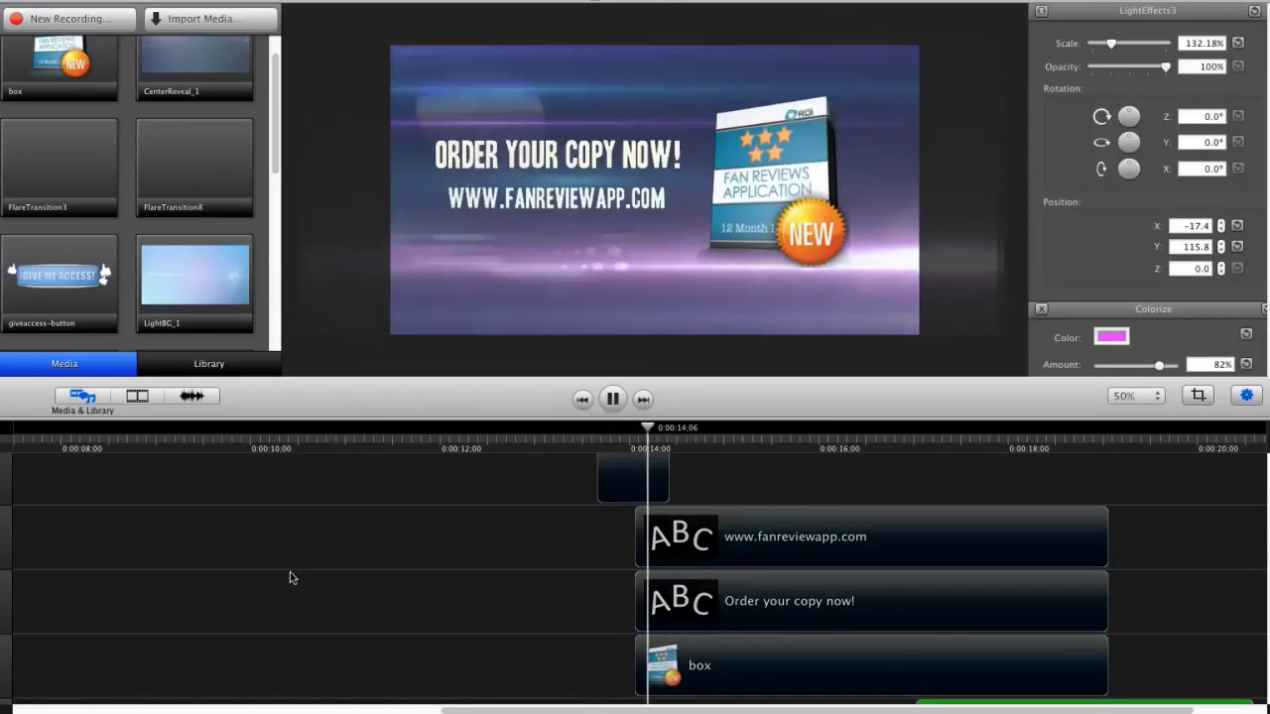
pyautogui.press('space')
pyautogui.moveTo(710, 433); pyautogui.dragTo(603, 451)
pyautogui.press('space')
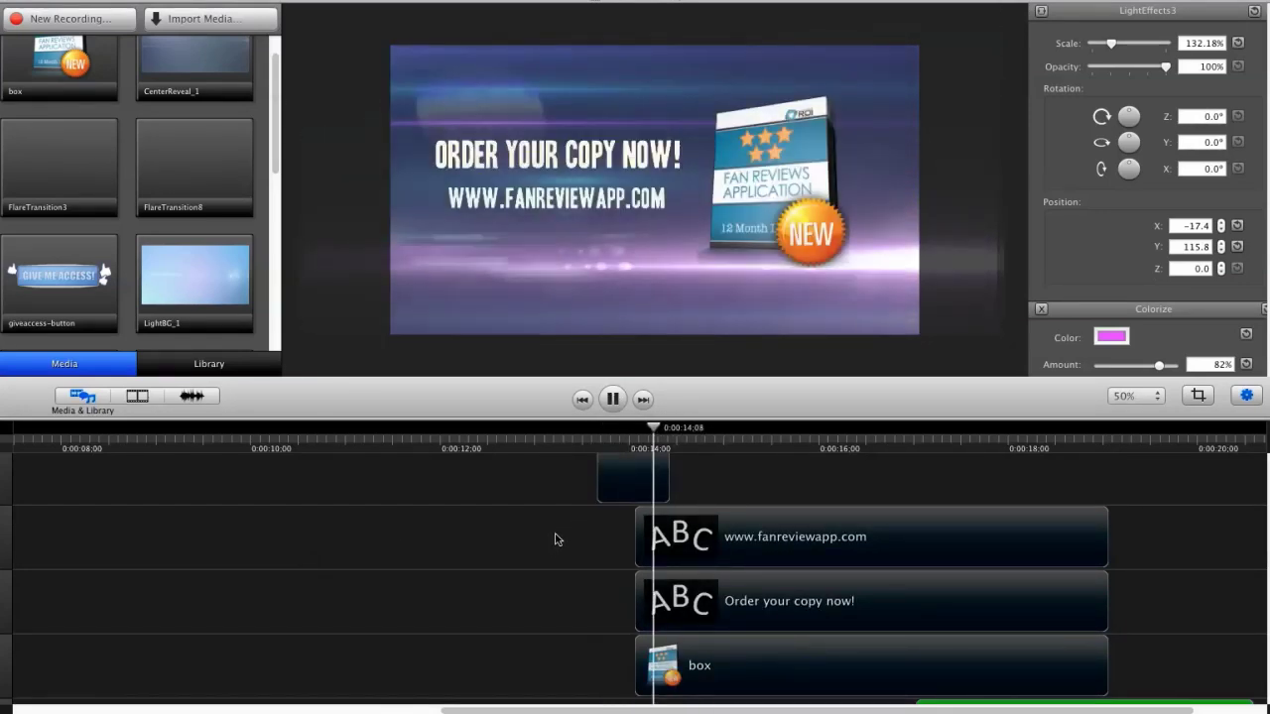
pyautogui.press('space')
# Shift both text clips and the box clip slightly later so all three start at 0:00:14;03
pyautogui.moveTo(689, 433); pyautogui.dragTo(642, 425)
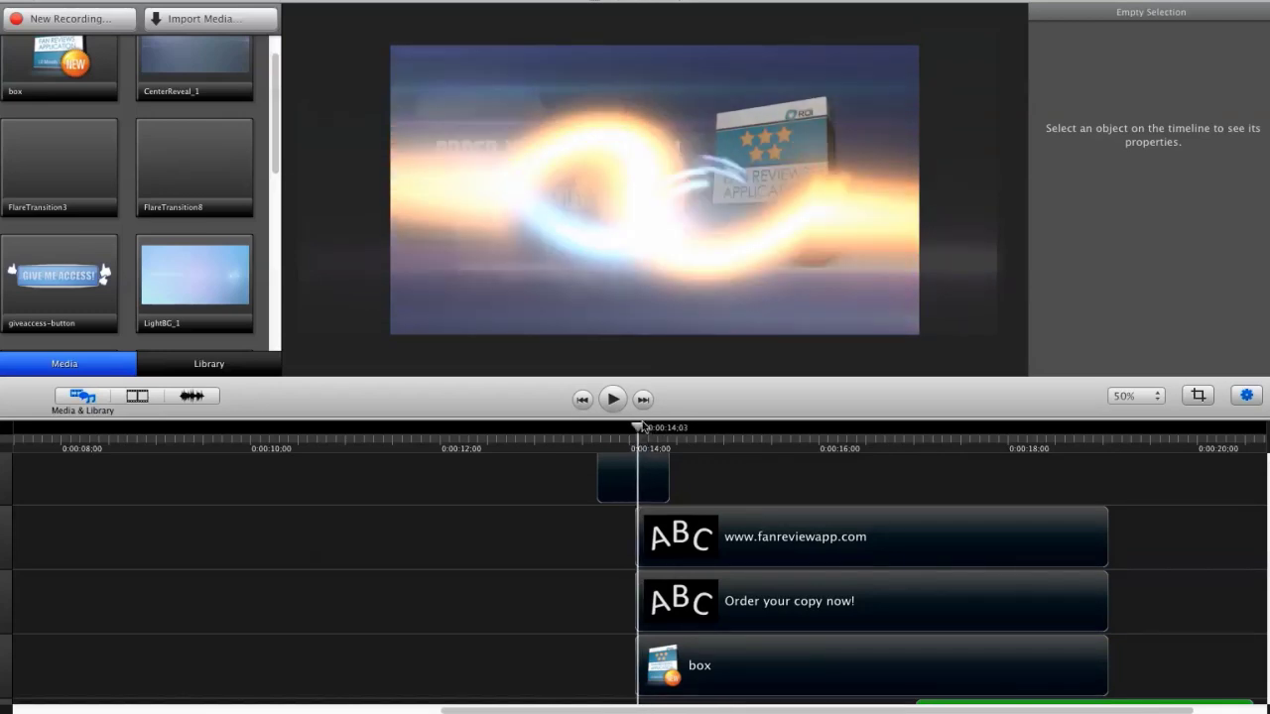
pyautogui.click(674, 536)
pyautogui.click(675, 600)
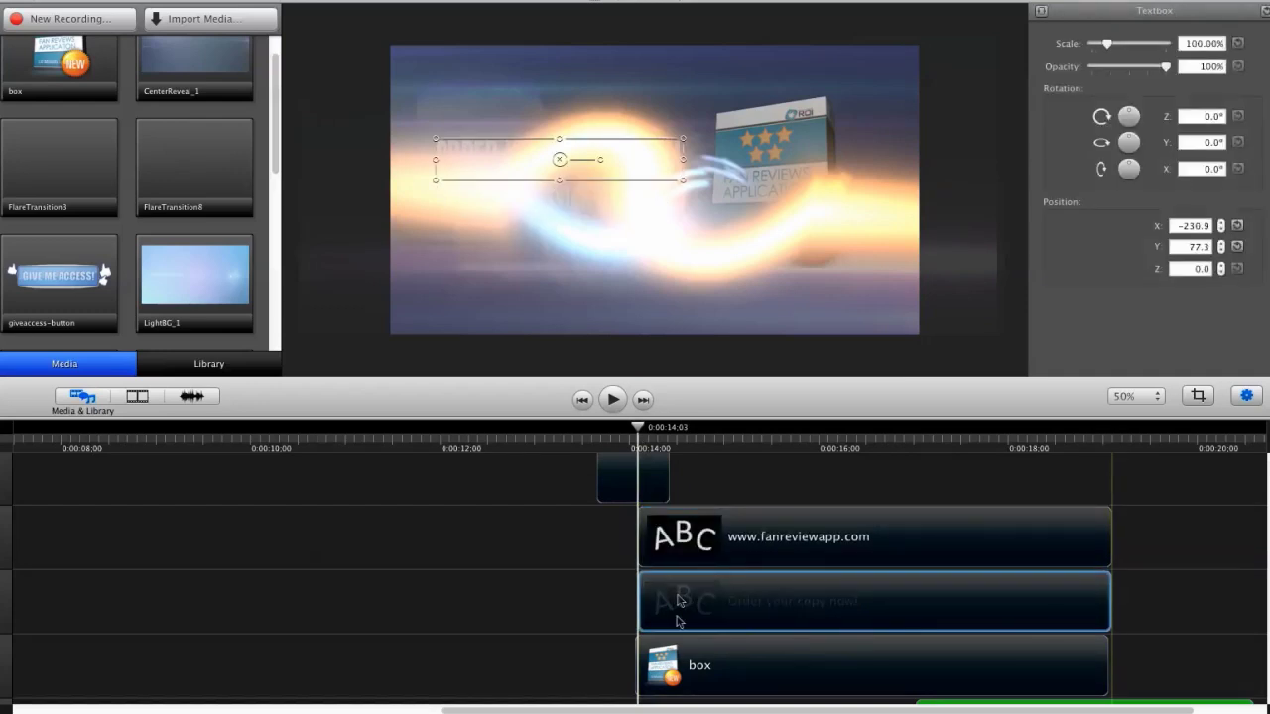
pyautogui.click(675, 666)
# Scrub back and forth through the flare to examine how it covers the appearance of the texts and the box
pyautogui.moveTo(637, 430); pyautogui.dragTo(708, 440)
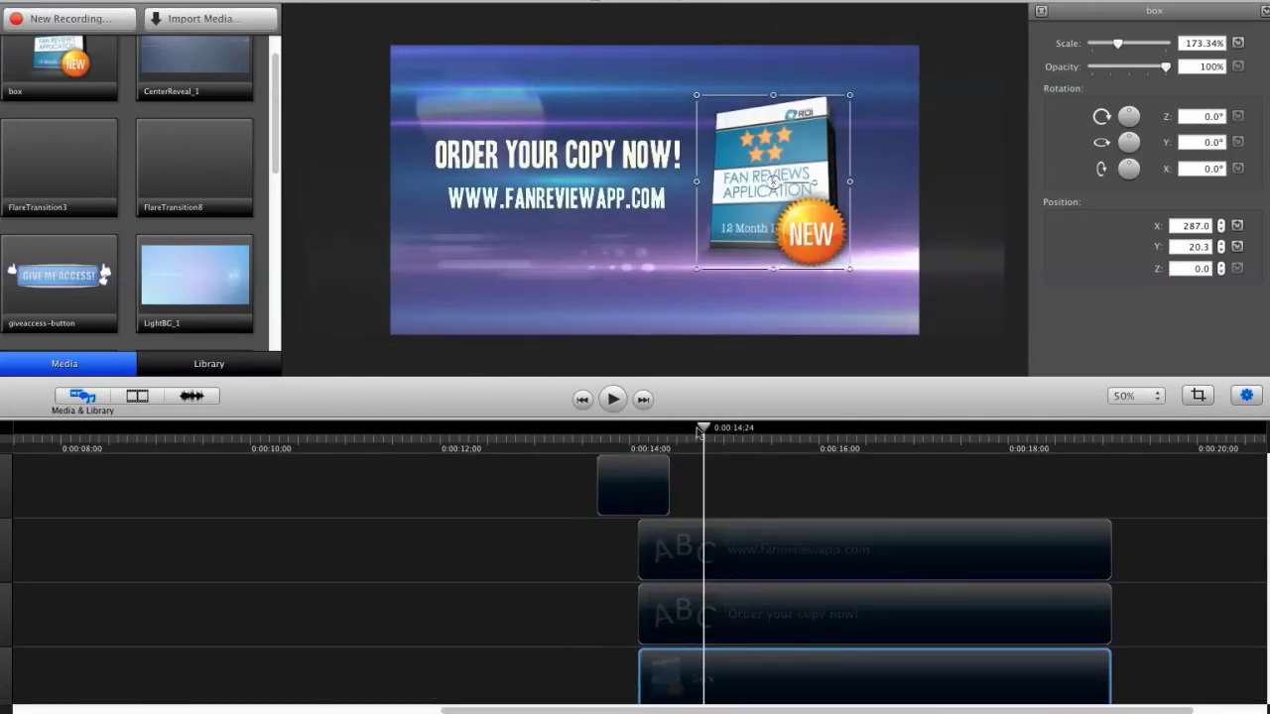
pyautogui.moveTo(703, 437); pyautogui.dragTo(670, 436)
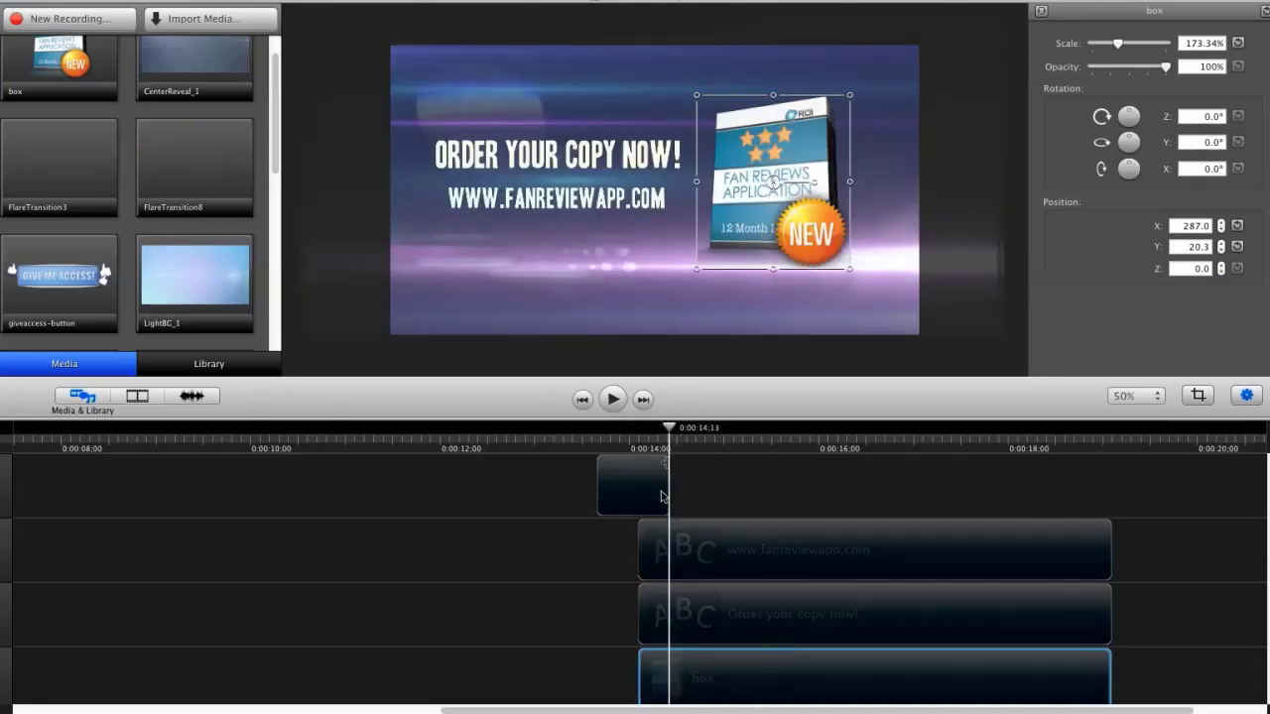
pyautogui.moveTo(672, 435); pyautogui.dragTo(645, 438)
pyautogui.click(627, 443)
pyautogui.click(632, 427)
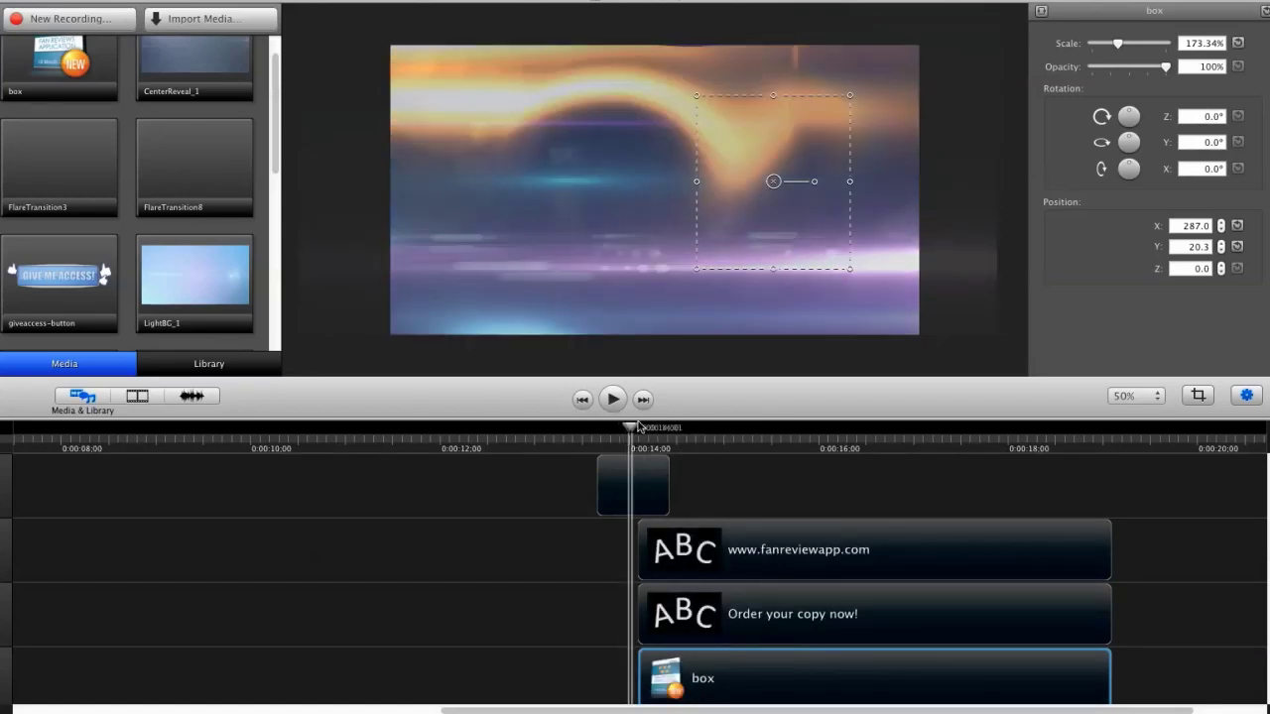
pyautogui.click(640, 436)
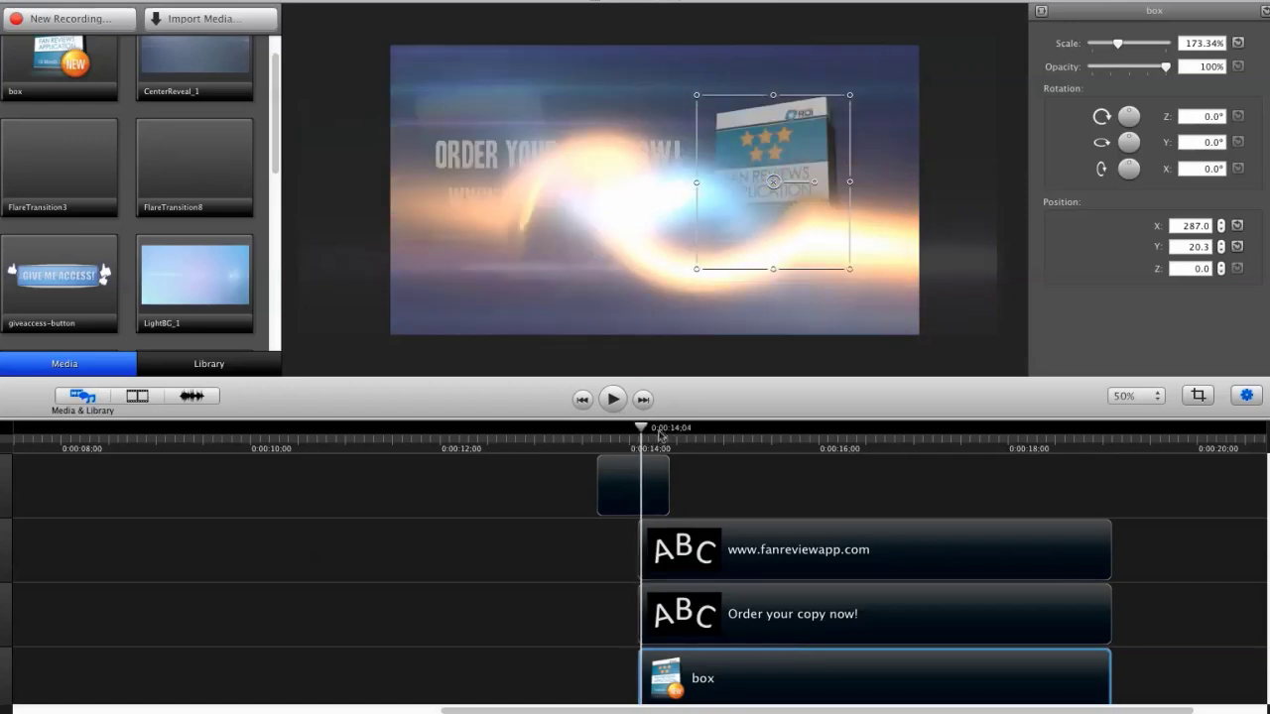
pyautogui.moveTo(646, 433); pyautogui.dragTo(800, 442)
pyautogui.click(861, 318)
pyautogui.click(468, 354)
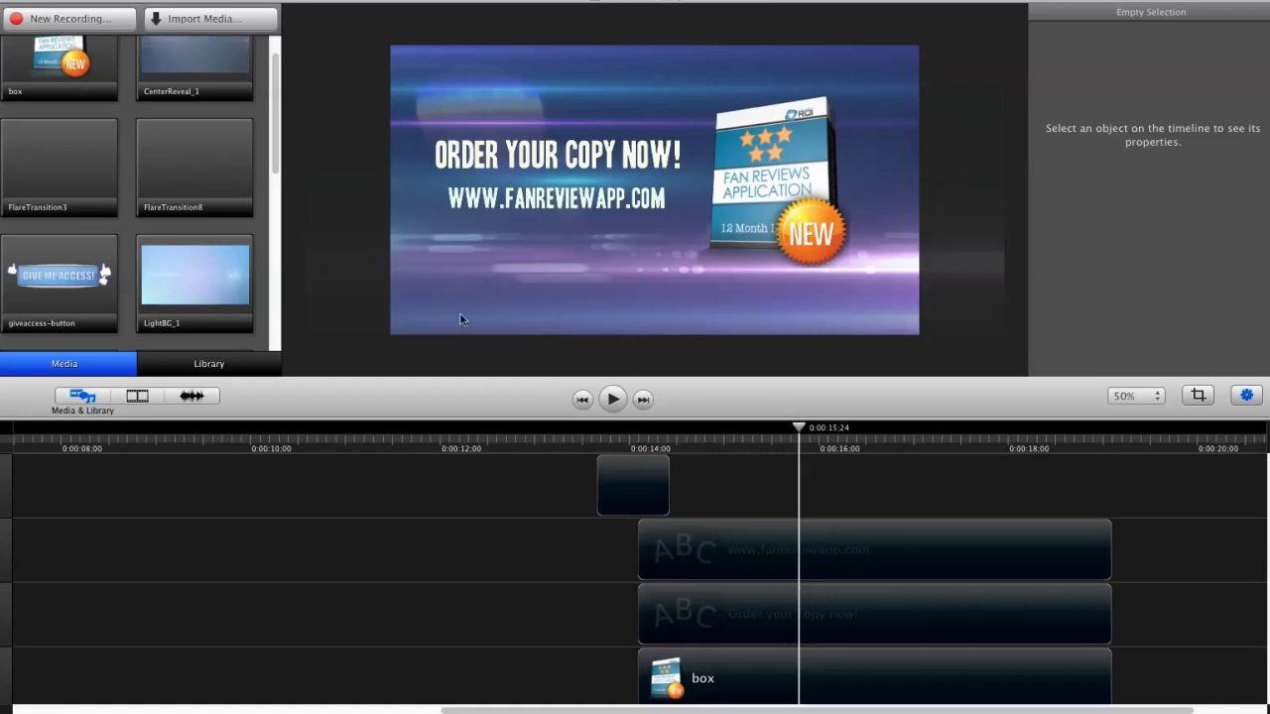
pyautogui.press('Left')
pyautogui.press('Left')
pyautogui.press('Left')
pyautogui.press('Left')
pyautogui.press('Left')
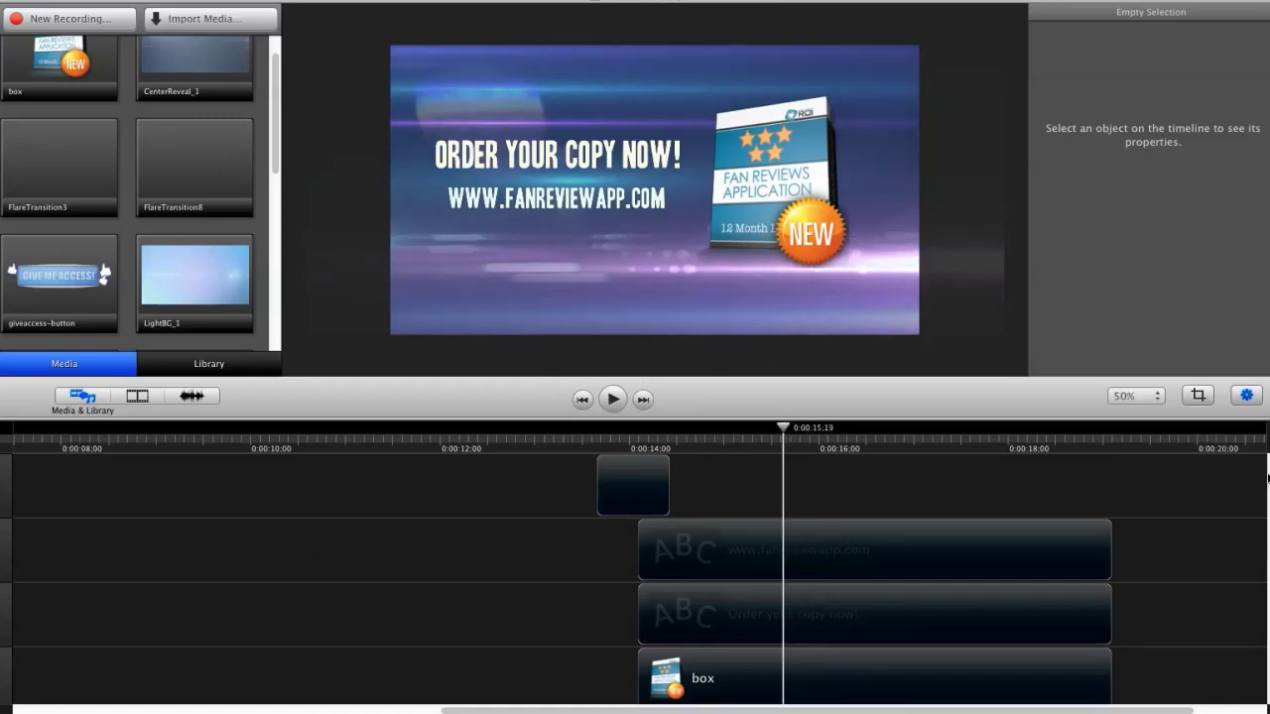
# Replace the LightMotion clip beneath the opening INTRODUCING title with the LightBG_1 background, starting at the beginning of the timeline
pyautogui.scroll(-5, 1268, 478)
pyautogui.moveTo(487, 708); pyautogui.dragTo(55, 710)
pyautogui.moveTo(156, 439); pyautogui.dragTo(116, 440)
pyautogui.click(139, 623)
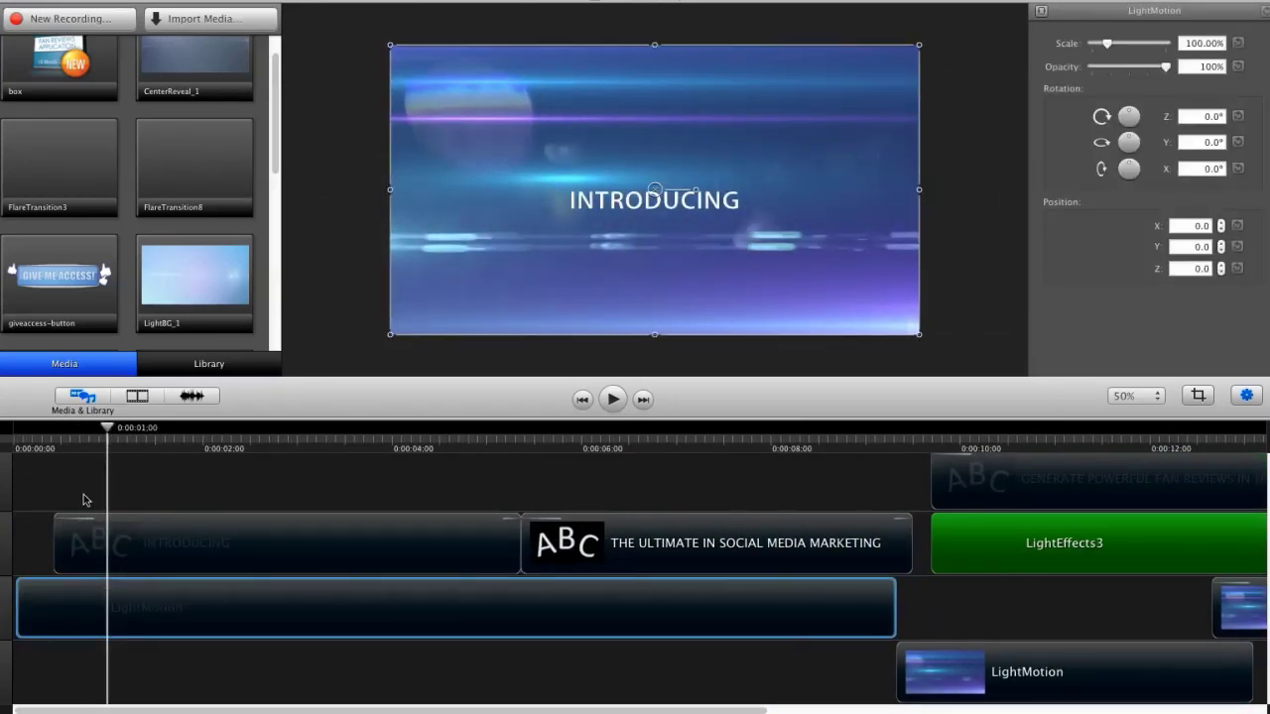
pyautogui.press('Delete')
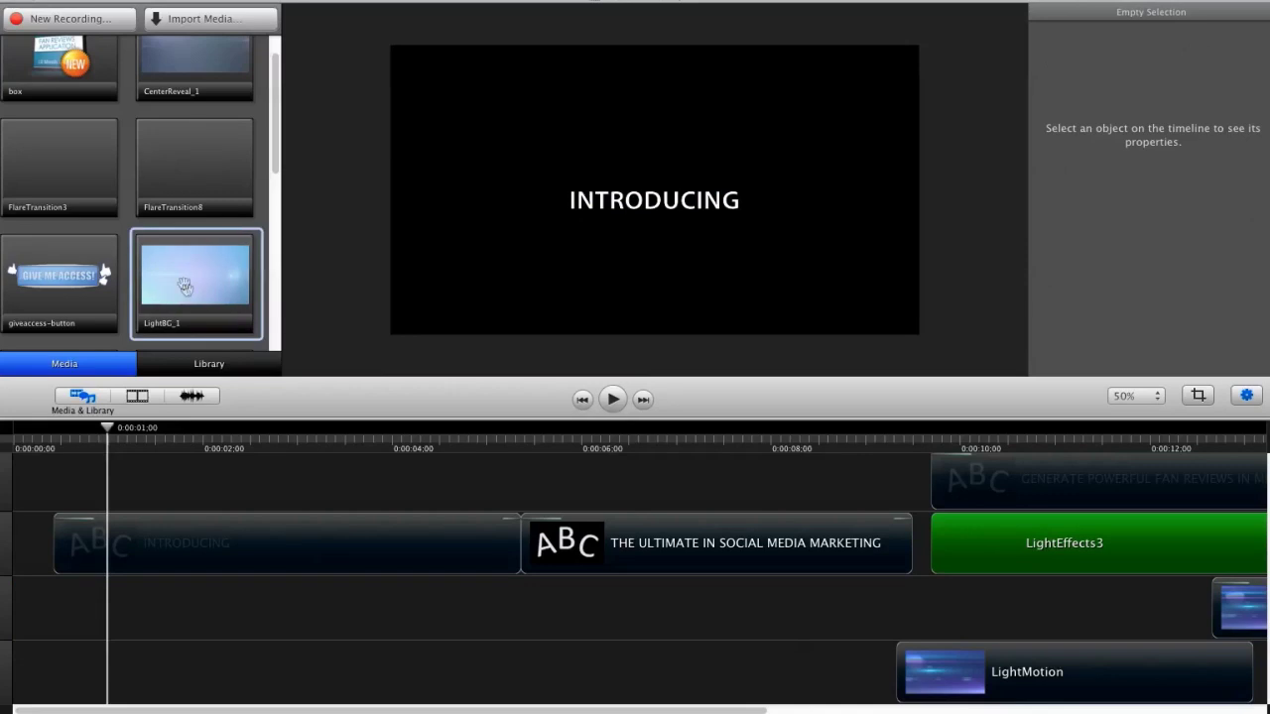
pyautogui.moveTo(177, 280); pyautogui.dragTo(127, 618)
# Apply the Fade In/Out transition to the start of the LightBG_1 clip
pyautogui.moveTo(107, 429); pyautogui.dragTo(26, 427)
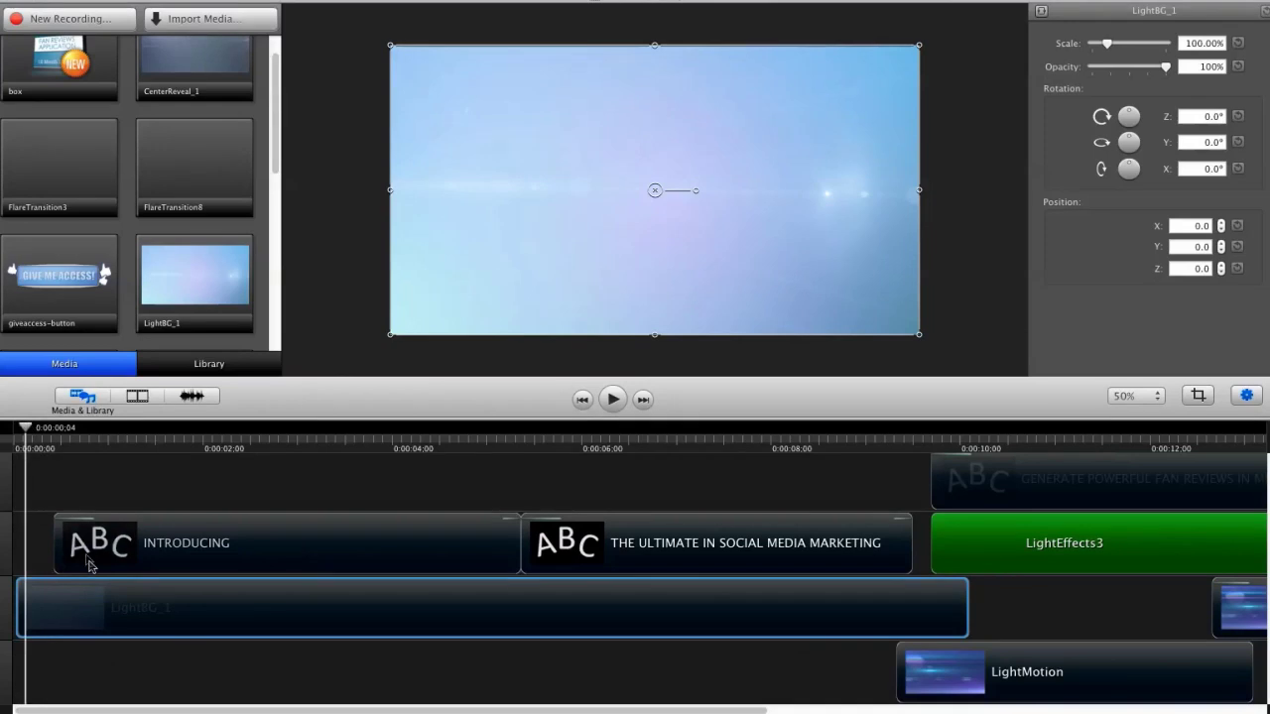
pyautogui.click(137, 396)
pyautogui.moveTo(119, 70); pyautogui.dragTo(107, 610)
# Review the LightBG_1 background beneath the titles and its overlap with the LightMotion clip, and return the playhead to 0:00:00;01
pyautogui.moveTo(28, 428); pyautogui.dragTo(632, 465)
pyautogui.click(332, 229)
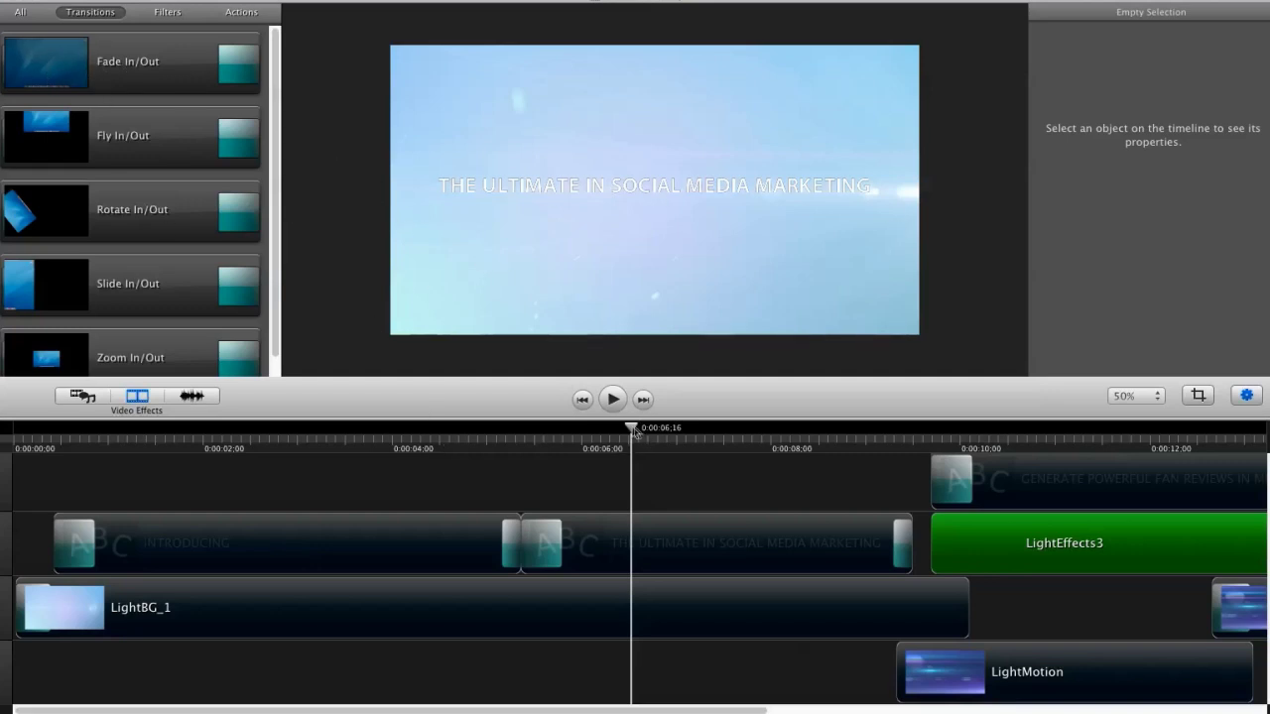
pyautogui.moveTo(635, 431); pyautogui.dragTo(588, 622)
pyautogui.moveTo(503, 619); pyautogui.dragTo(911, 617)
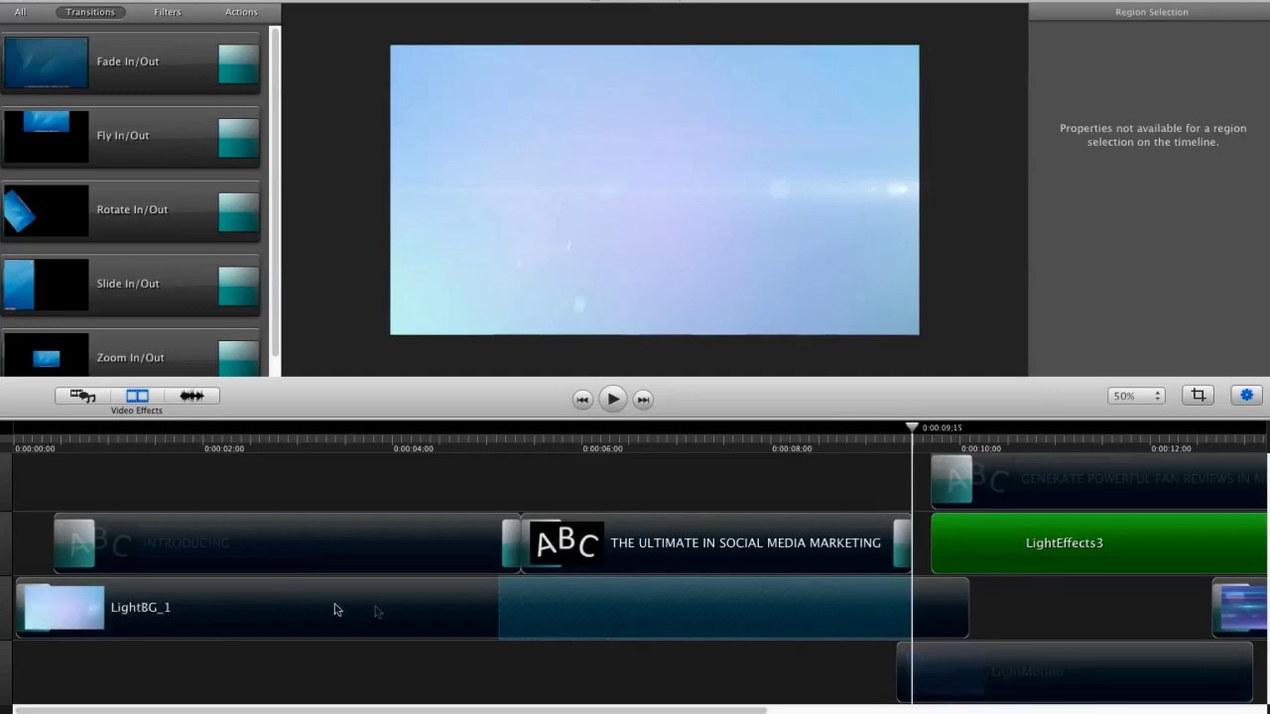
pyautogui.moveTo(915, 428); pyautogui.dragTo(944, 430)
pyautogui.click(928, 429)
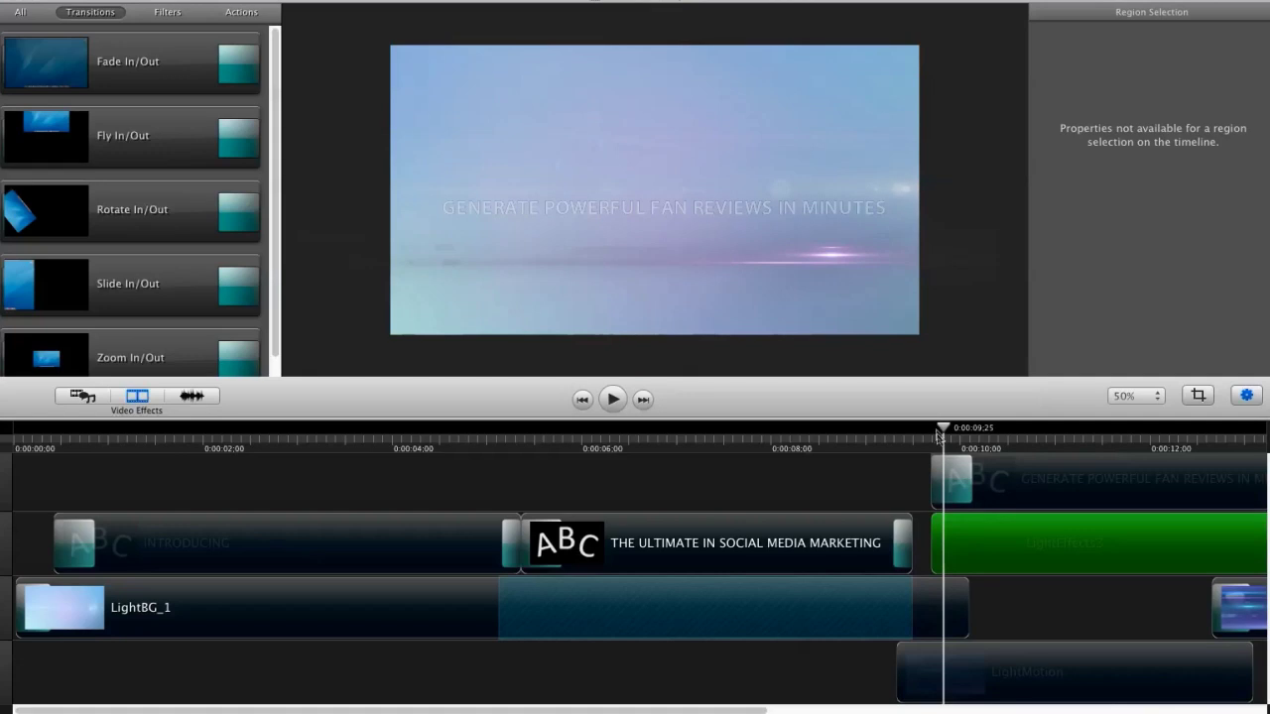
pyautogui.press('space')
pyautogui.moveTo(970, 427); pyautogui.dragTo(454, 426)
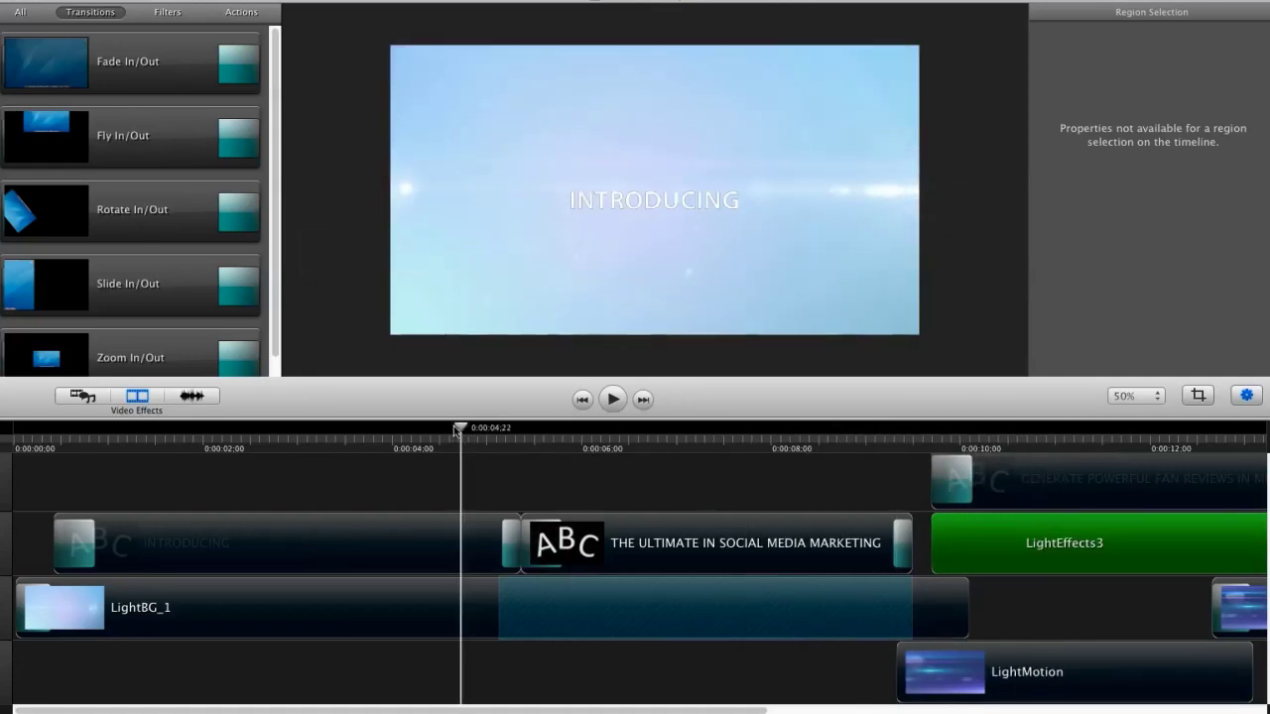
pyautogui.click(384, 652)
pyautogui.moveTo(469, 430); pyautogui.dragTo(8, 429)
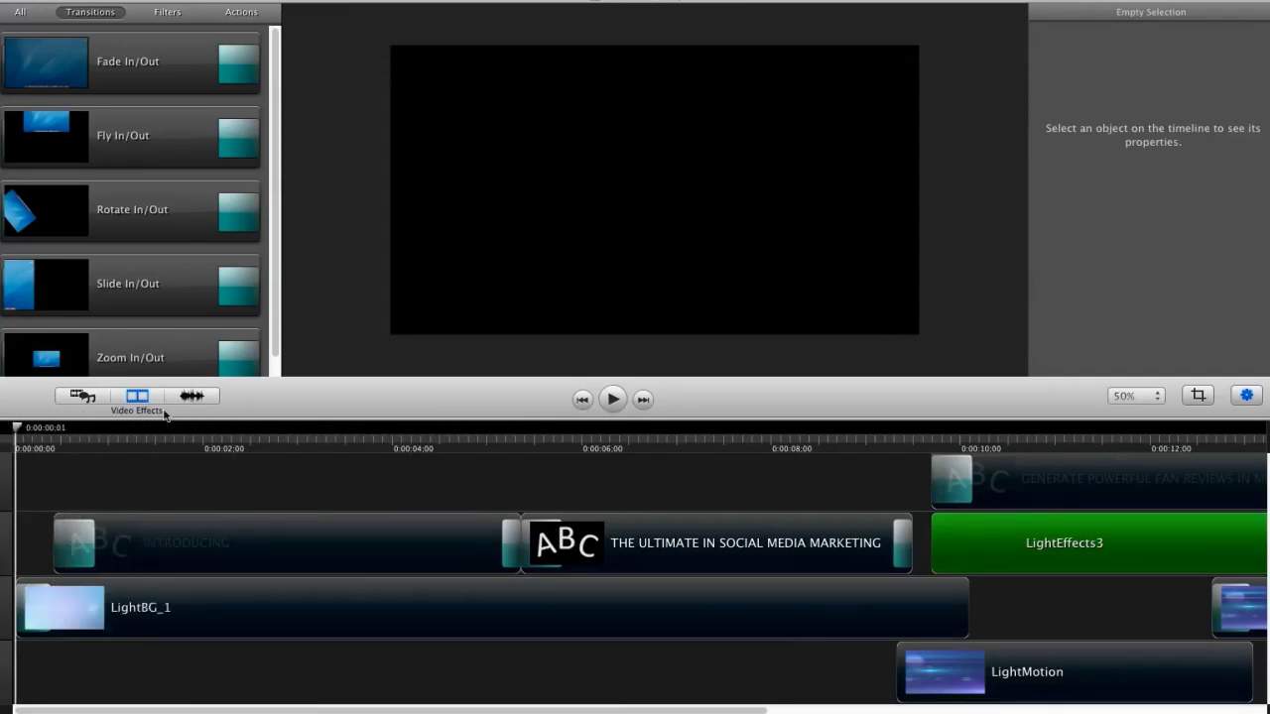